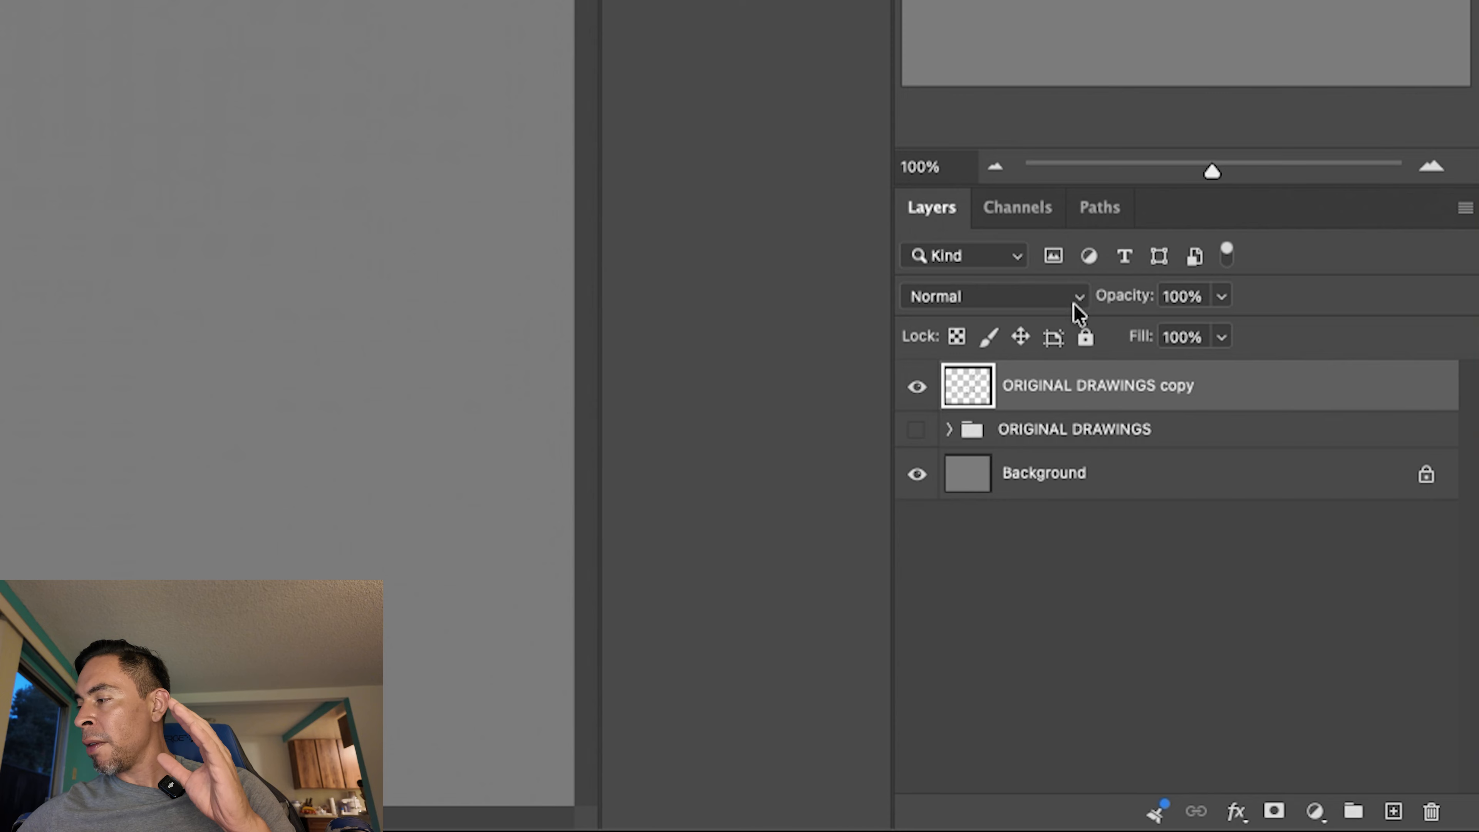
- Set the blend mode of the ORIGINAL DRAWINGS copy layer to Multiply
click(1079, 309)
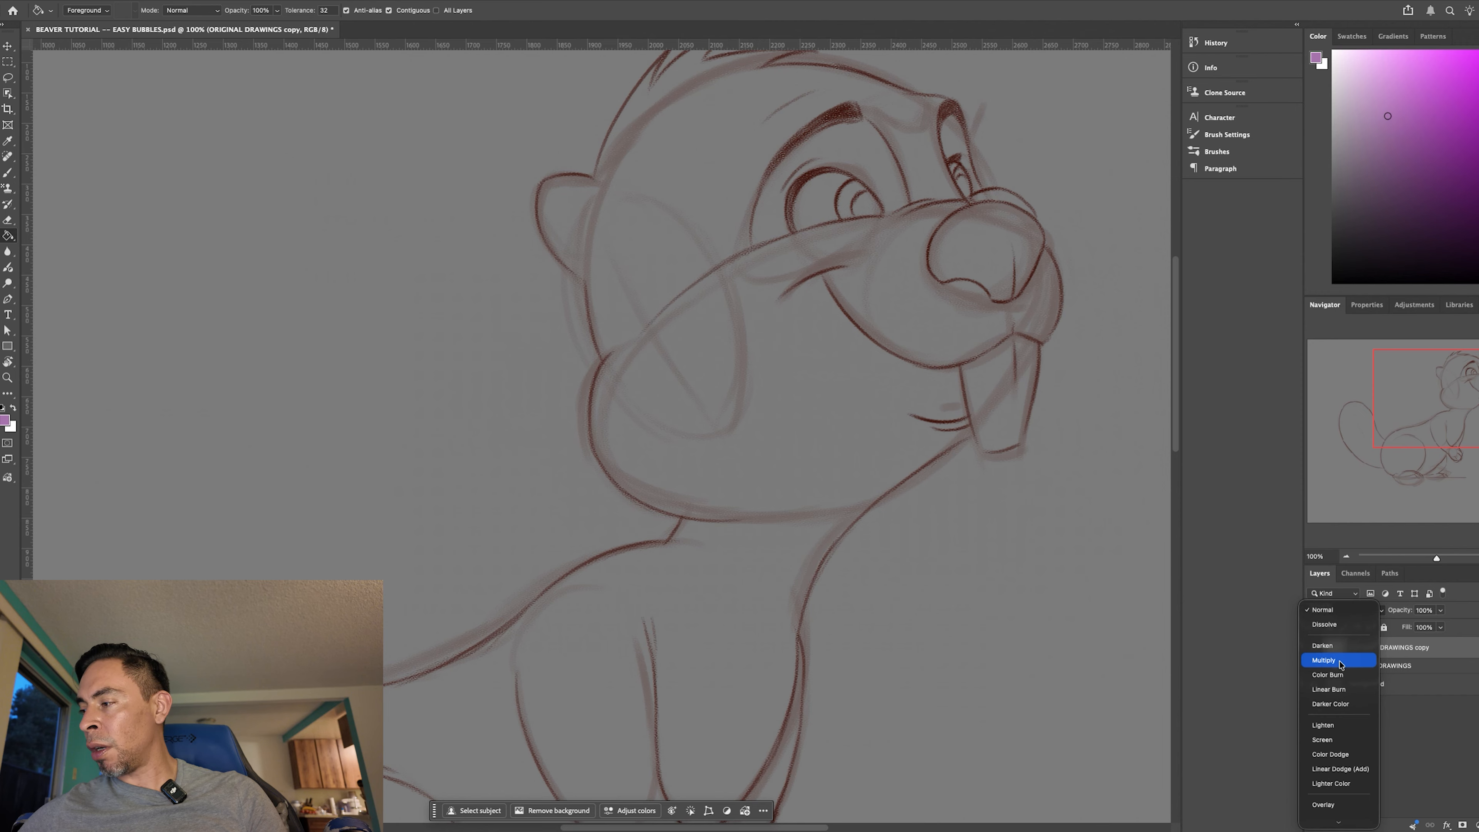
click(1324, 662)
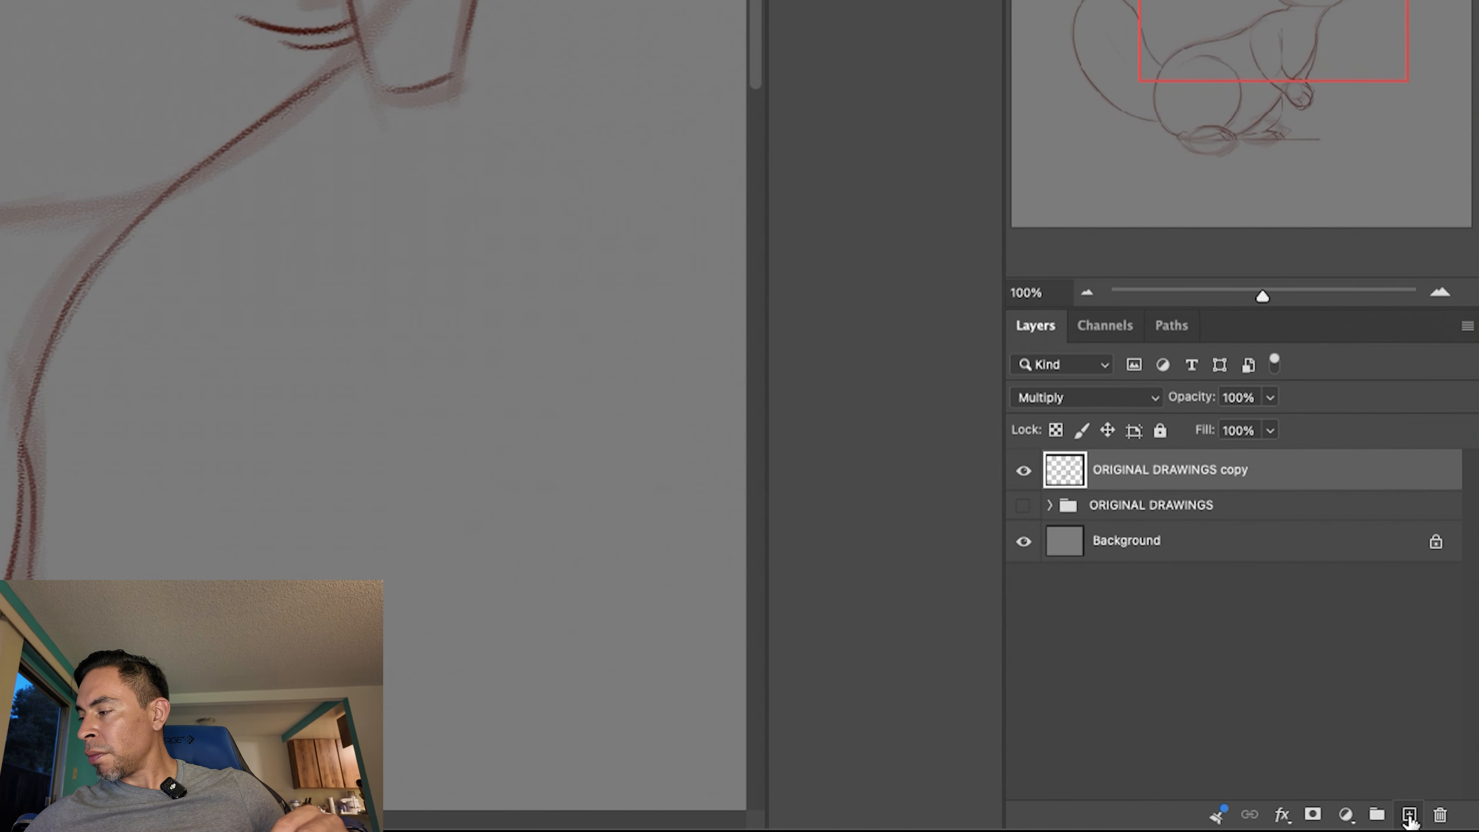
- Add a new layer named BASE COLOR and place it directly below the ORIGINAL DRAWINGS copy layer
click(1407, 813)
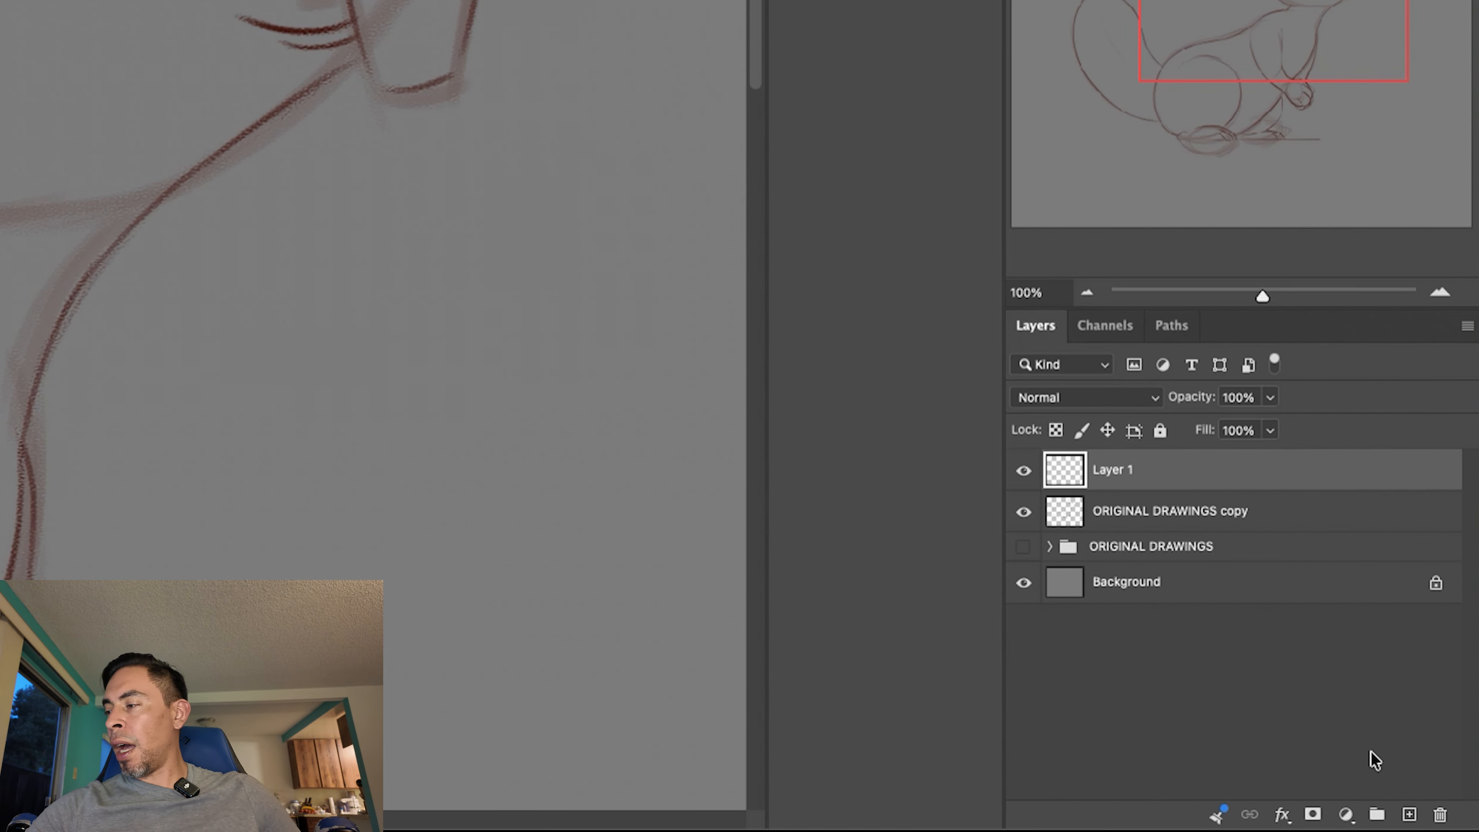
double_click(1109, 470)
text(BASE COLOR)
key(Return)
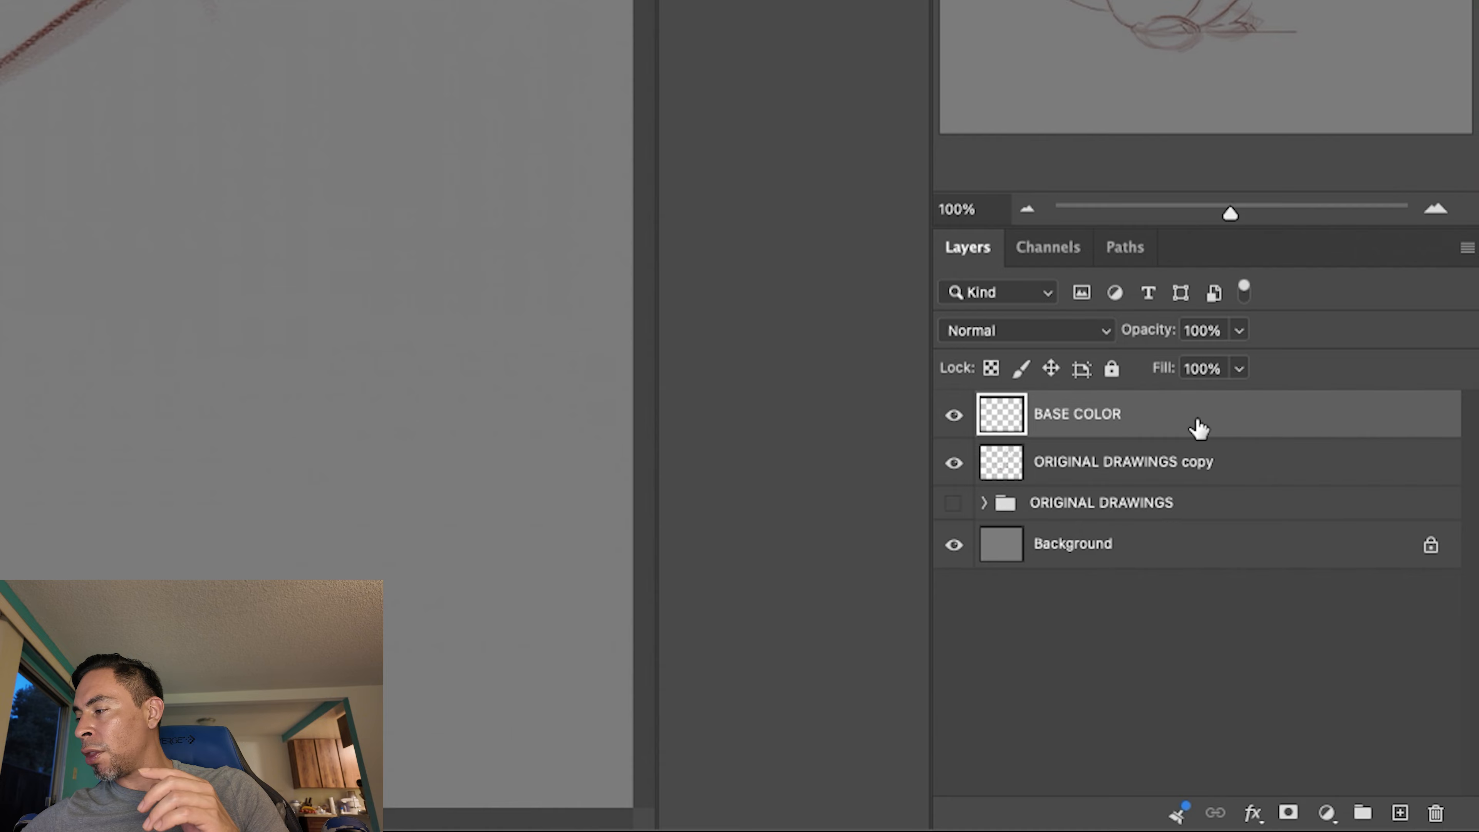
drag(1421, 651, 1416, 670)
drag(1184, 464, 1182, 469)
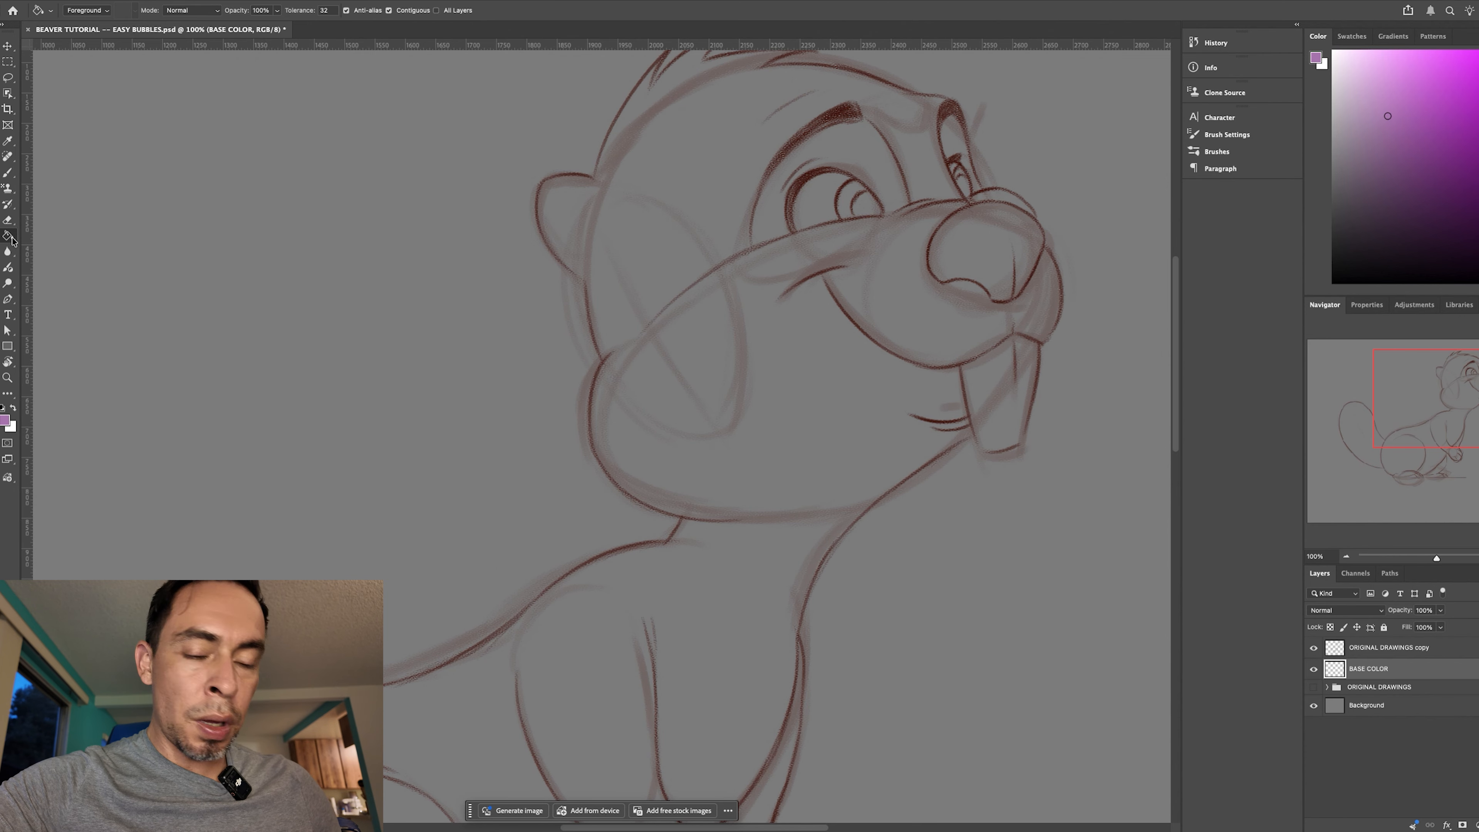
- Set up the Brush tool with the KYLE Ultimate Inking Thick 'n Thin preset at 25 px and a lighter purple foreground colour
click(11, 176)
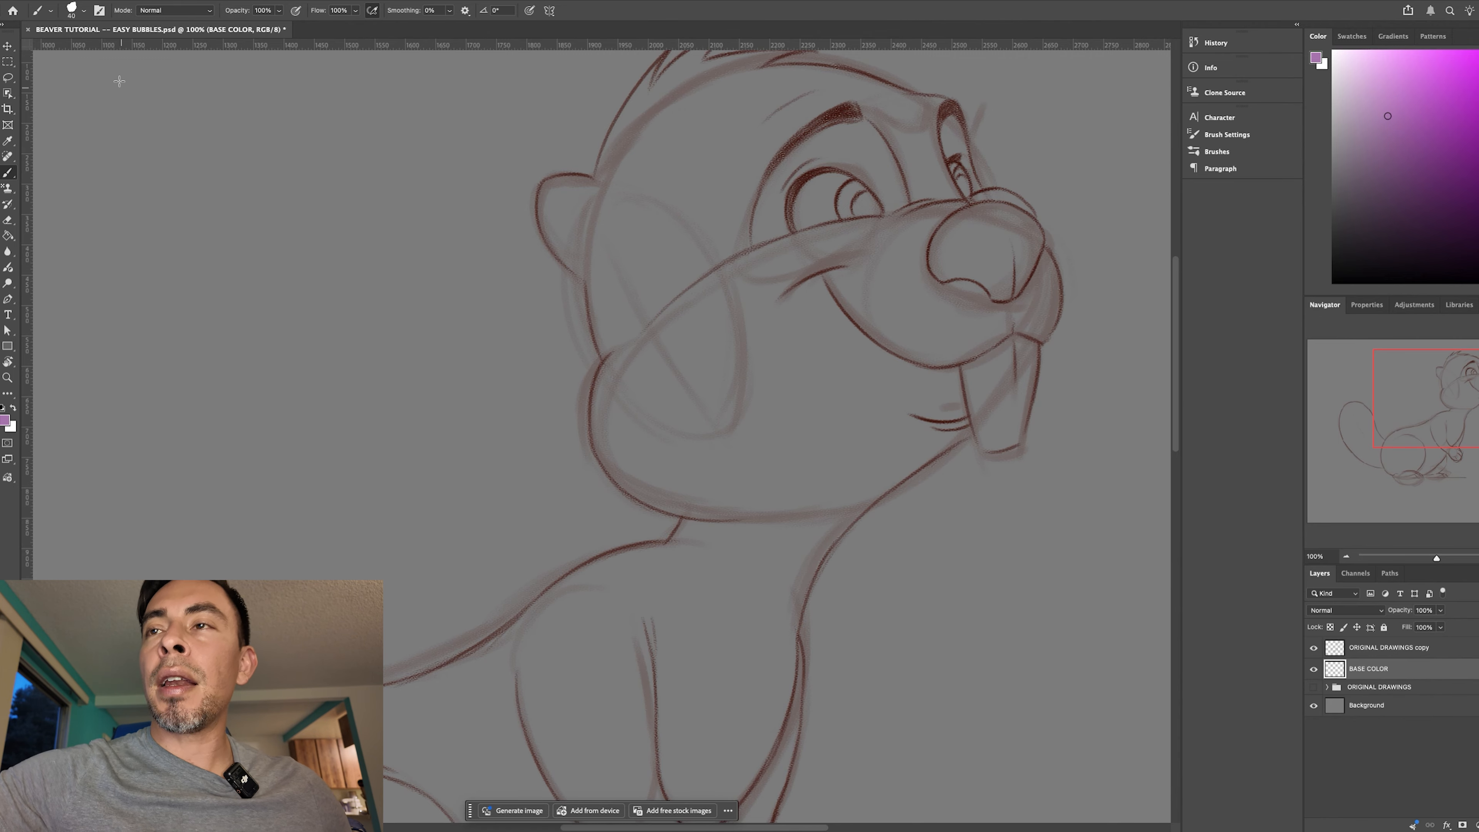
click(83, 12)
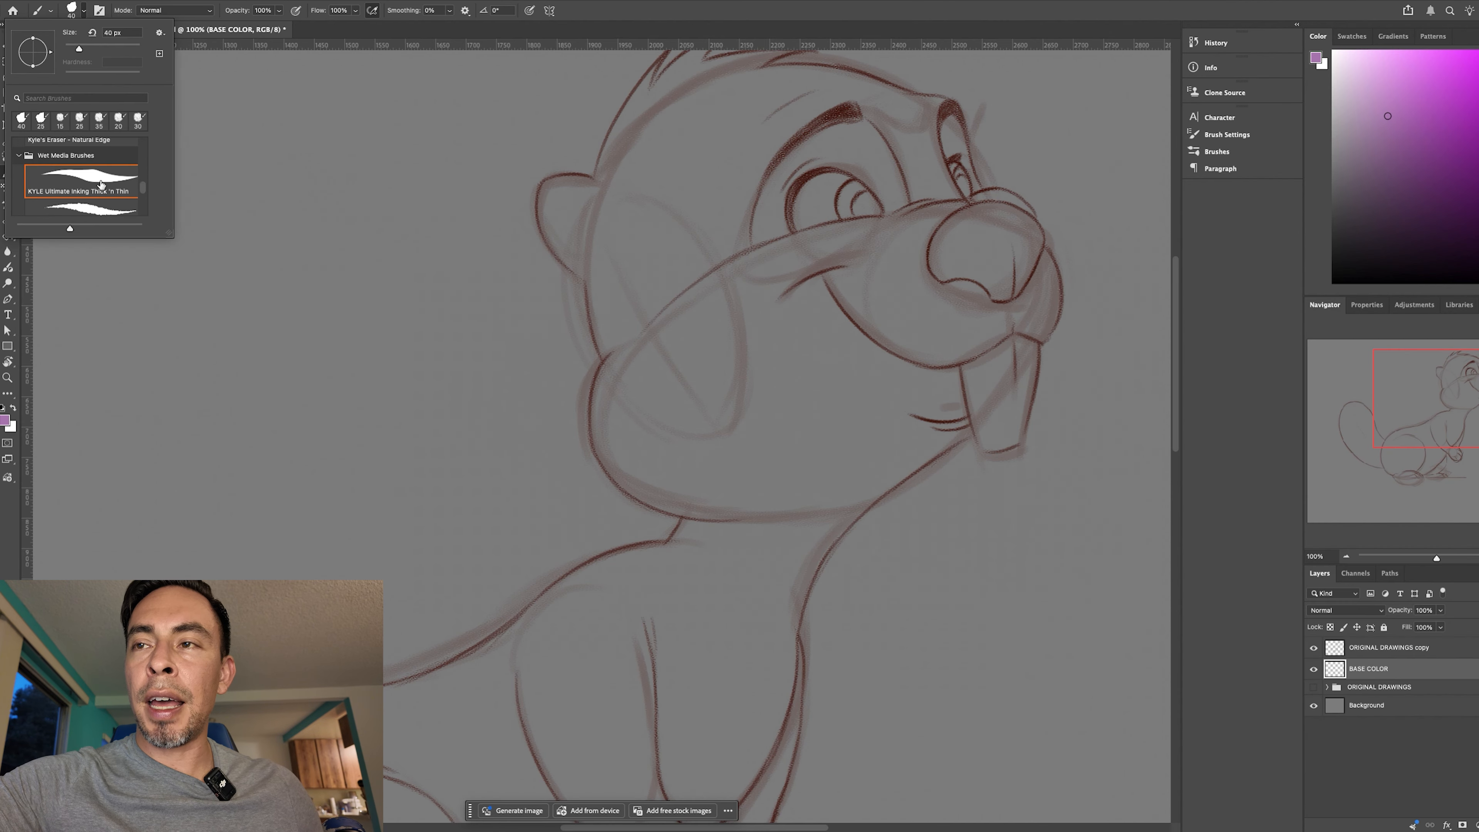
click(217, 420)
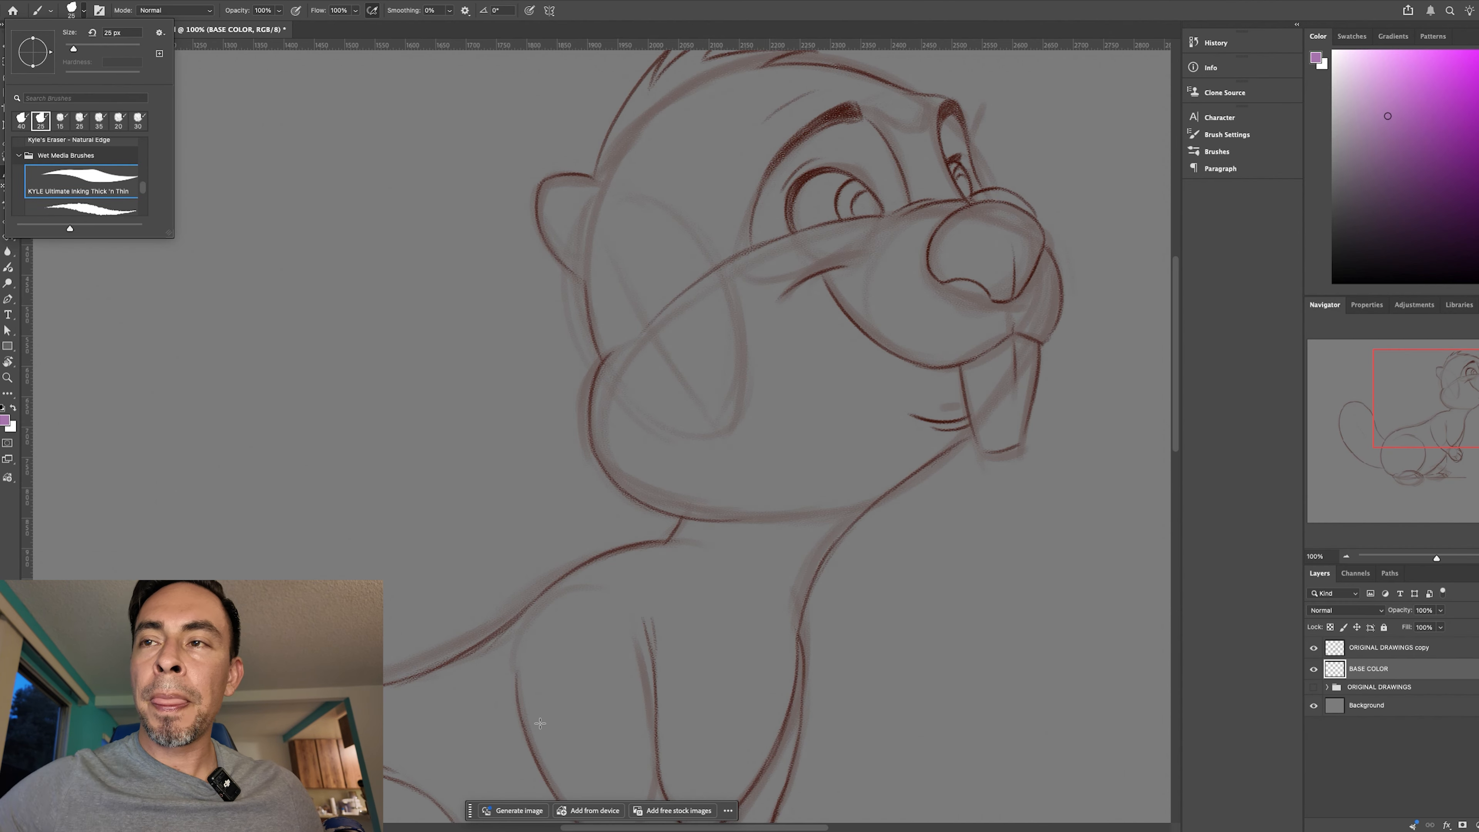
click(535, 582)
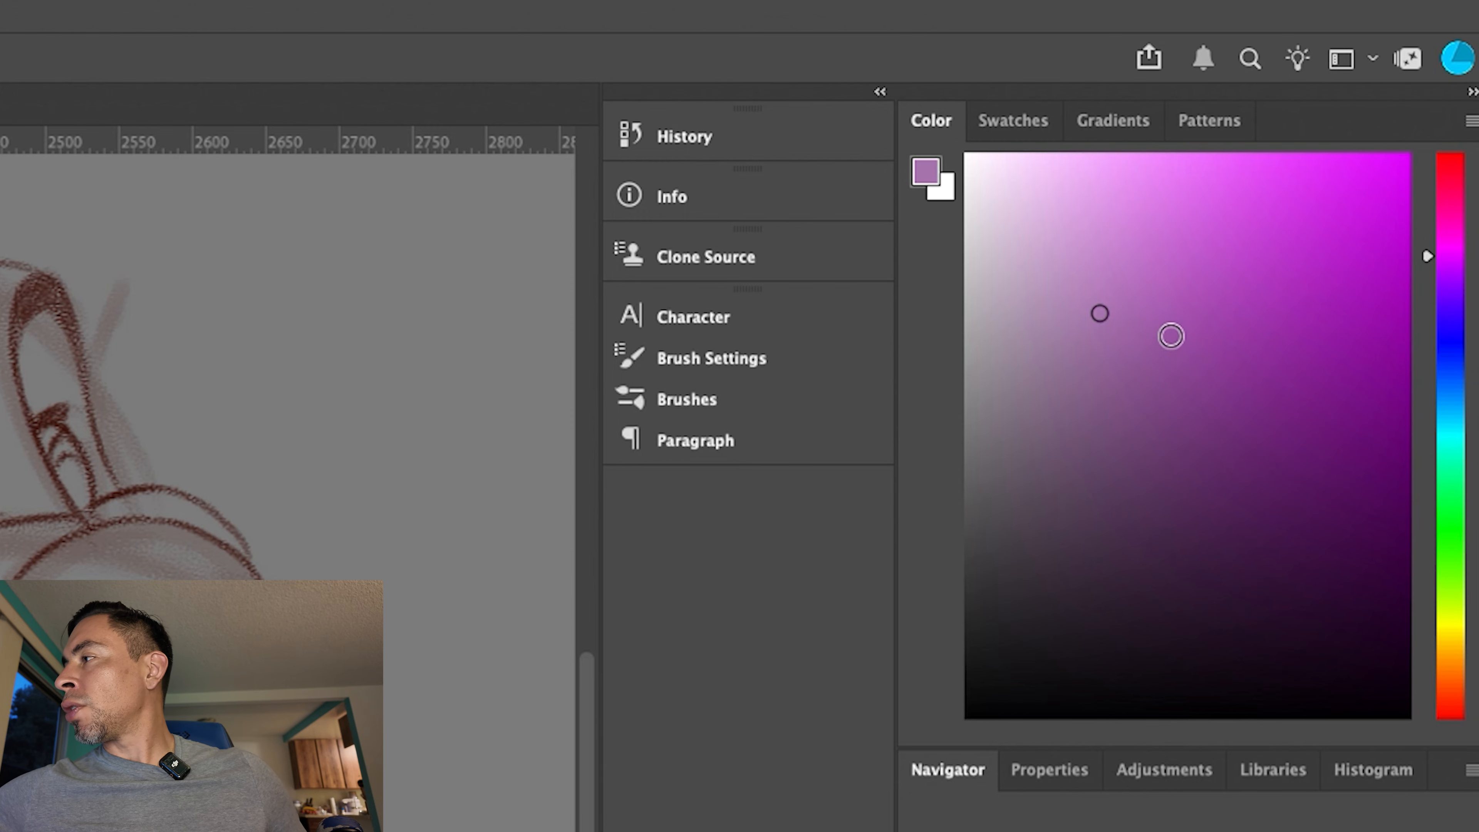
click(1099, 281)
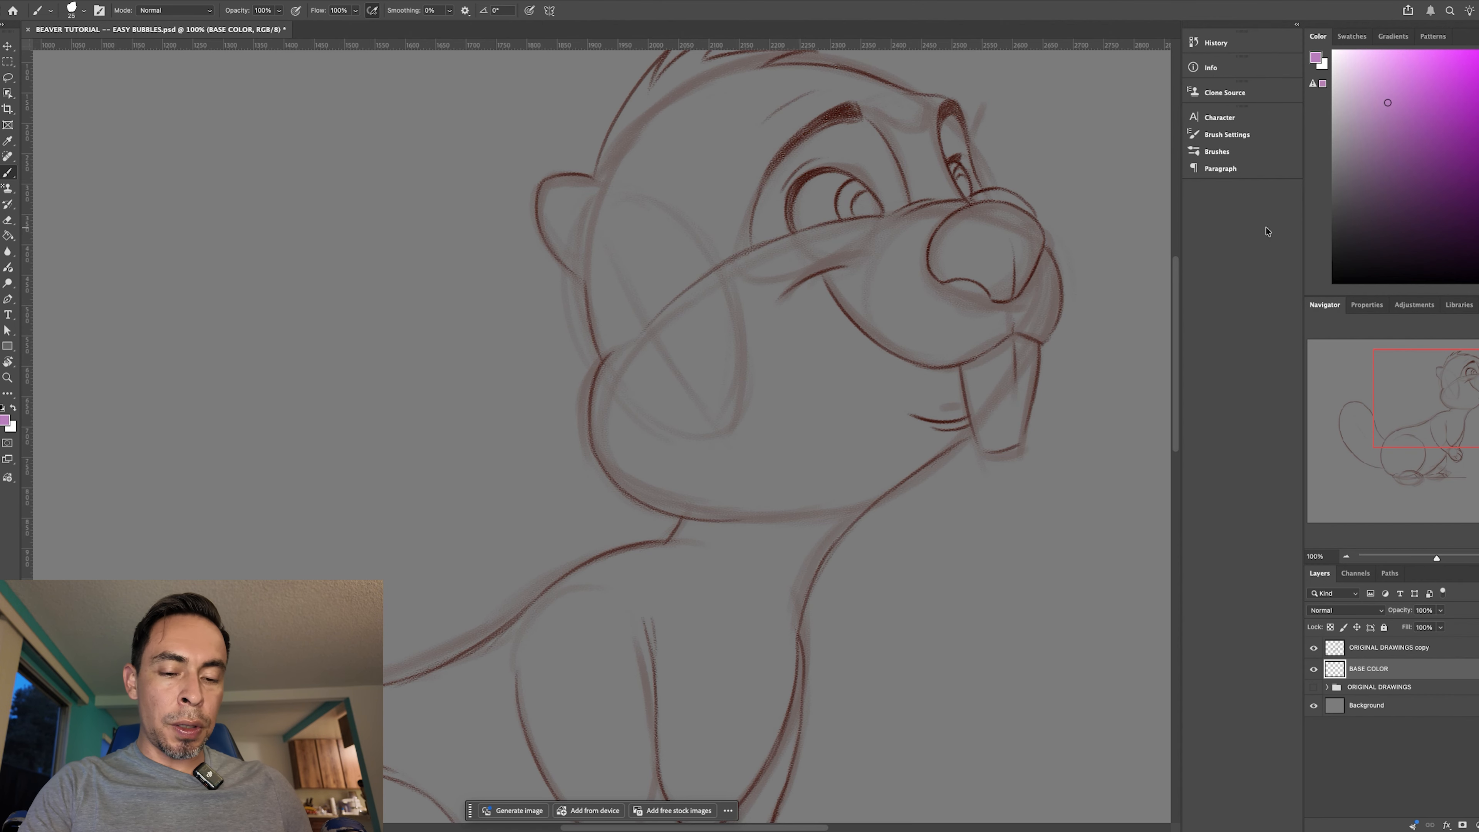
- Adjust the brush size and trace the back of the beaver's head in purple from the rear hair tuft's tip to the ear
key(super+=)
mouse_move(1045, 208)
mouse_down()
mouse_move(692, 575)
mouse_move(681, 615)
mouse_up()
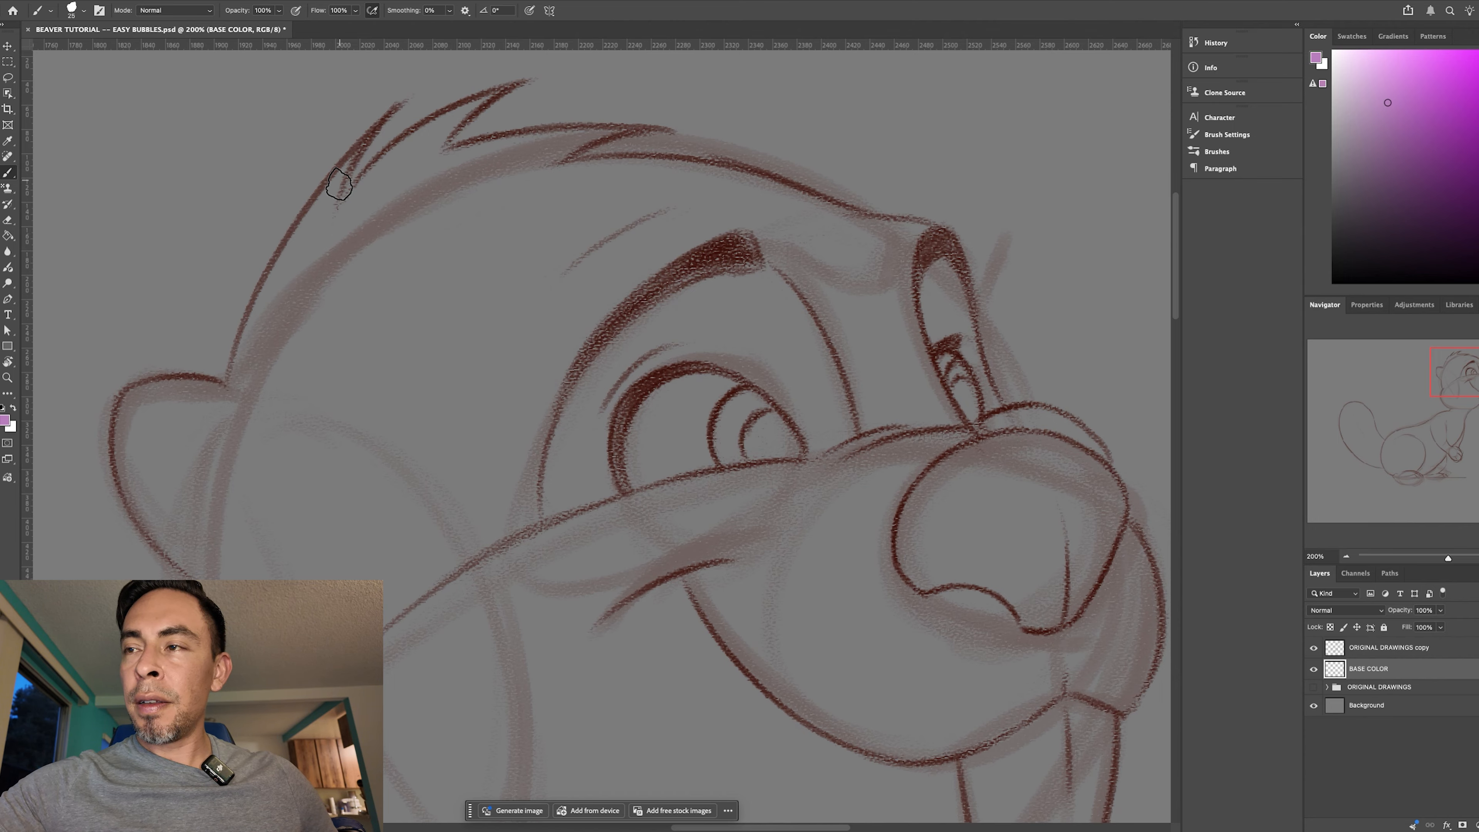
key(bracketright)
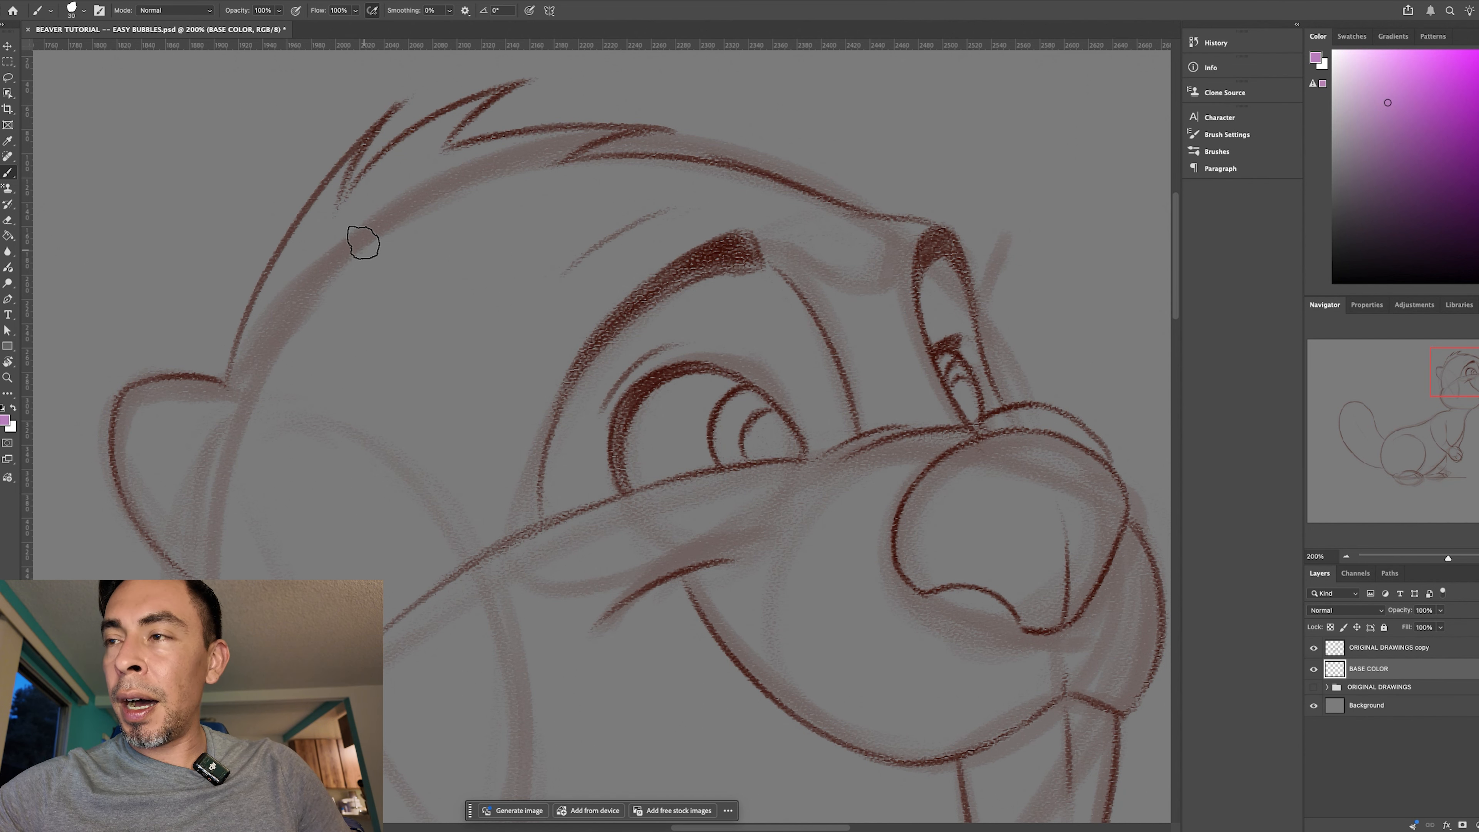
key(bracketleft)
key(bracketleft)
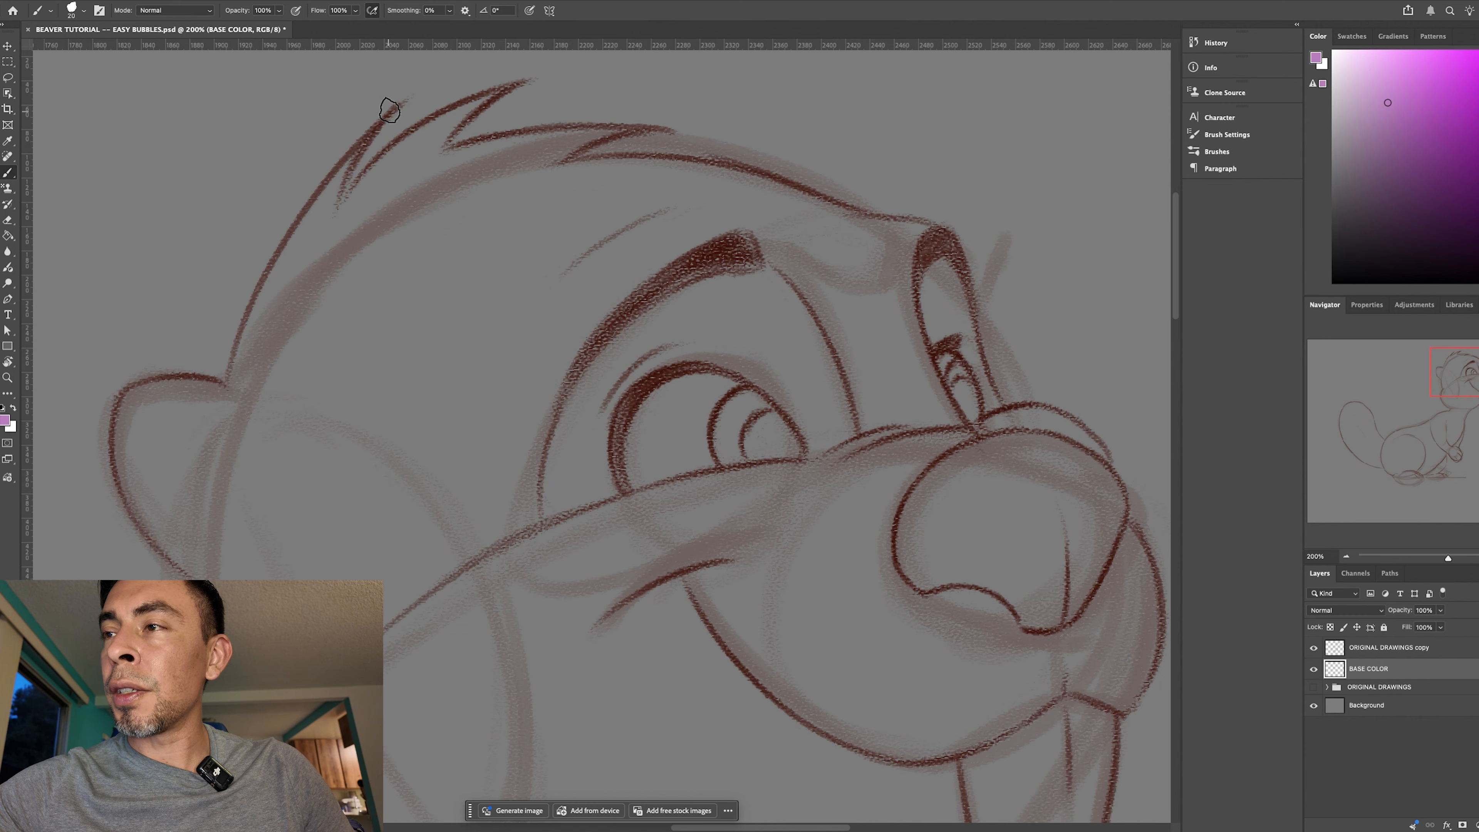
drag(383, 106, 373, 130)
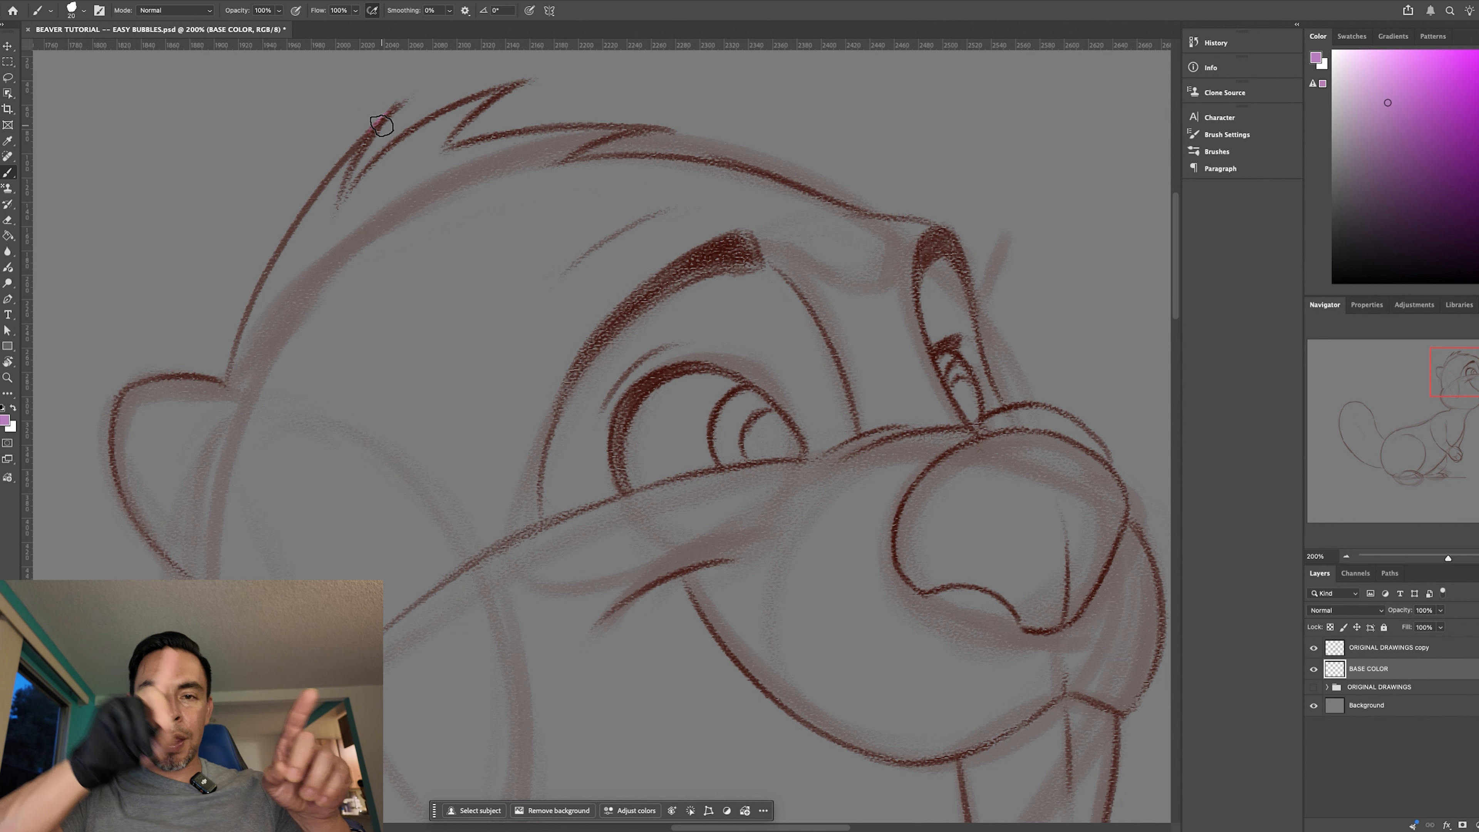
key(bracketright)
drag(385, 115, 324, 182)
key(bracketright)
mouse_move(384, 117)
mouse_down()
mouse_move(289, 232)
mouse_move(346, 155)
mouse_move(282, 244)
mouse_move(226, 385)
mouse_up()
- Trace the inner edge of the rear hair tuft with a slightly larger brush and undo the last stroke
key(bracketright)
drag(390, 108, 335, 227)
drag(377, 127, 340, 233)
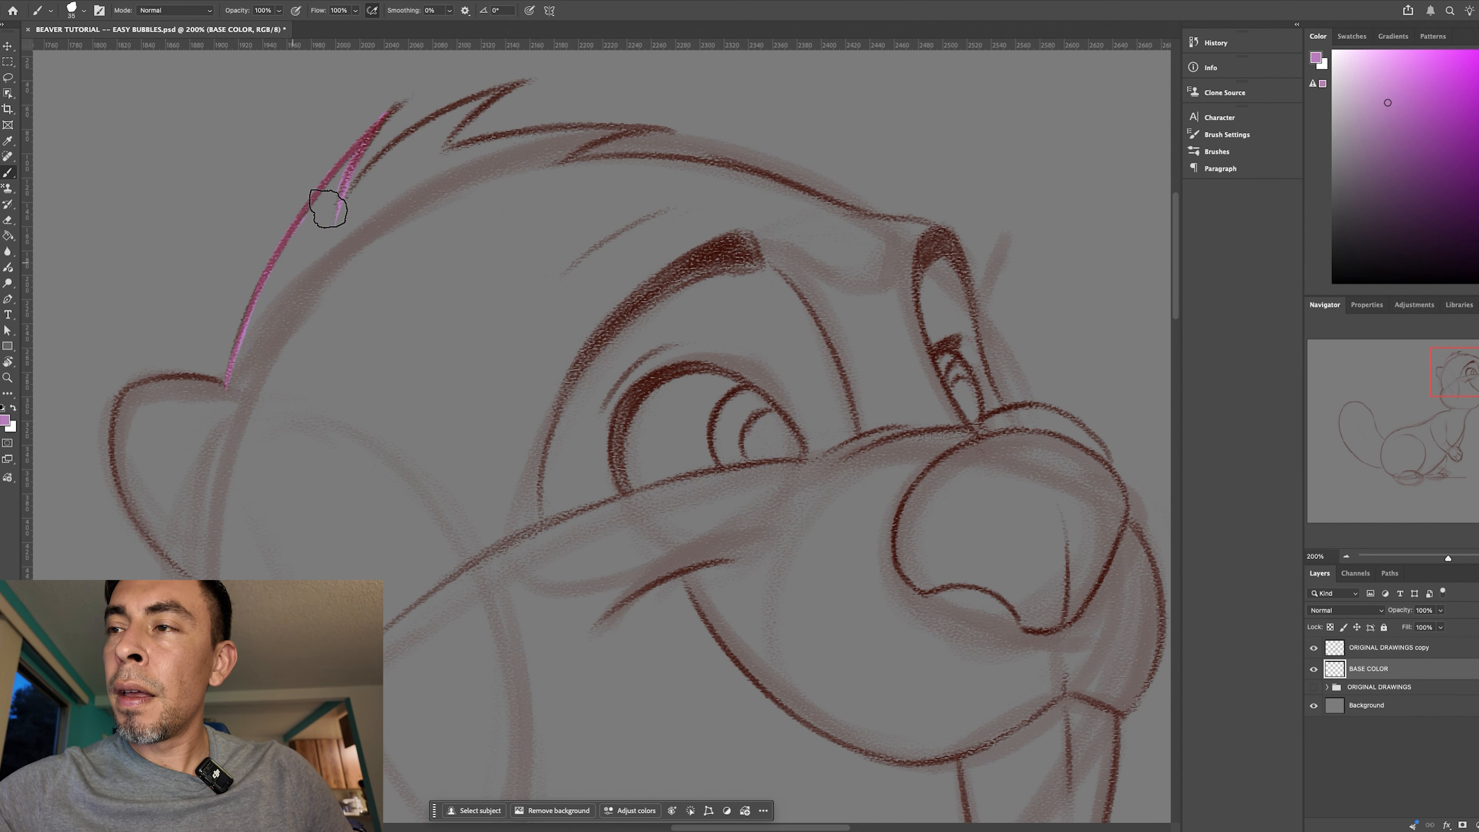
key(super+z)
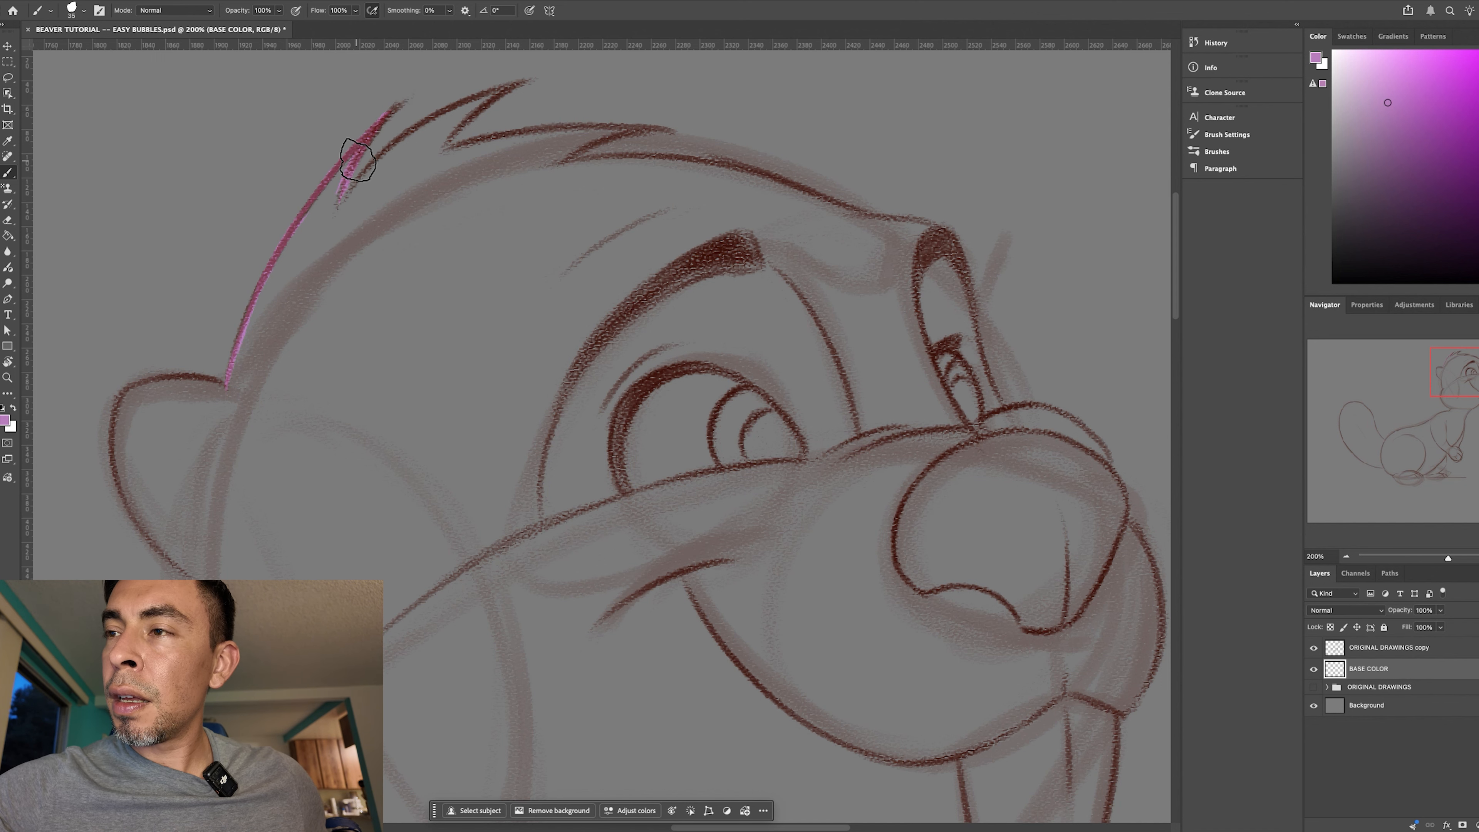
- Trace the ear's outline in purple from where it meets the head around to its lower base, rotating the canvas as needed
drag(575, 403, 709, 293)
key(r)
mouse_move(704, 441)
mouse_down()
mouse_move(723, 277)
mouse_move(697, 268)
mouse_up()
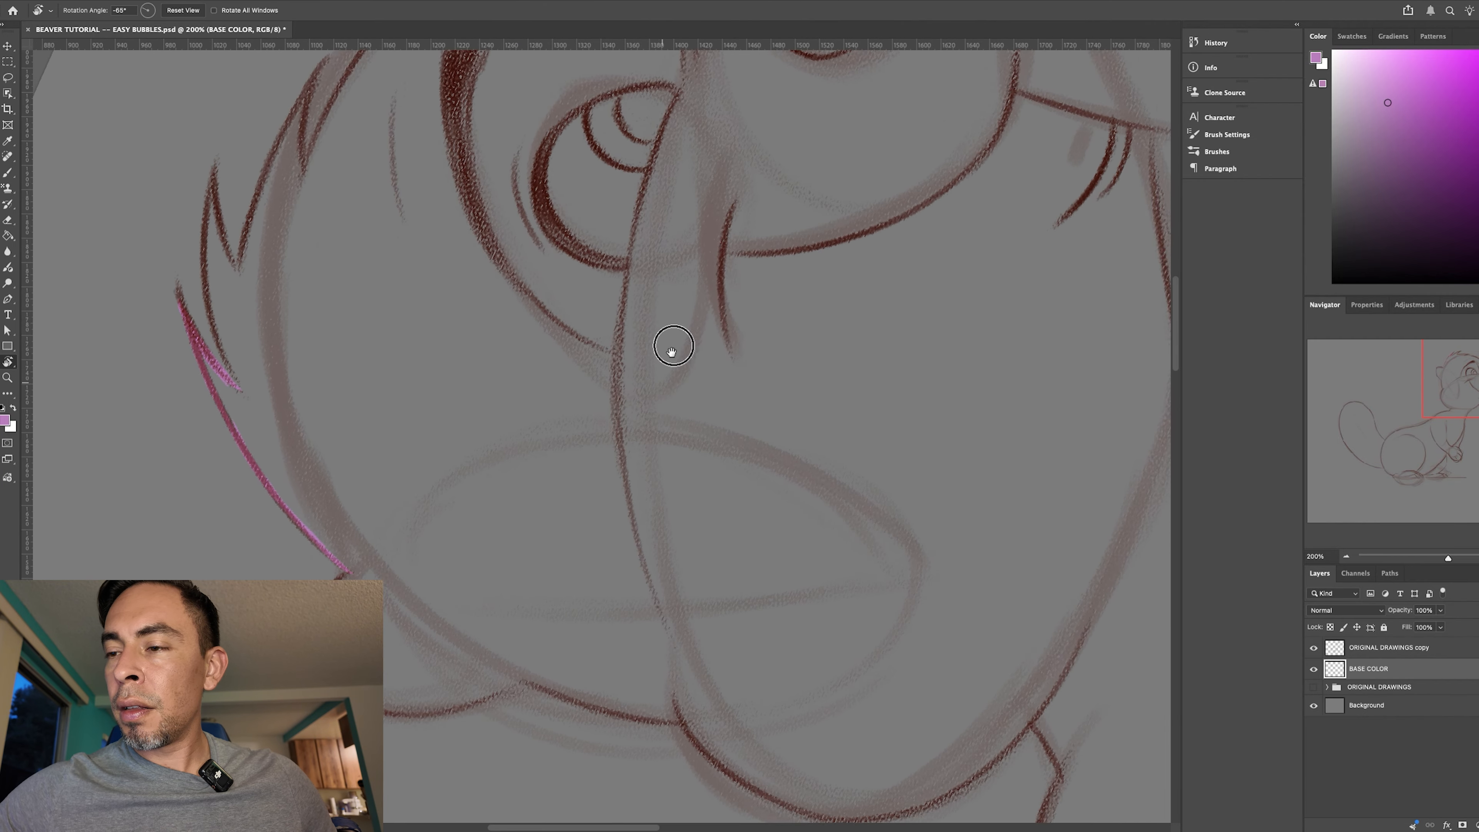
drag(487, 618, 532, 437)
key(b)
drag(391, 393, 374, 492)
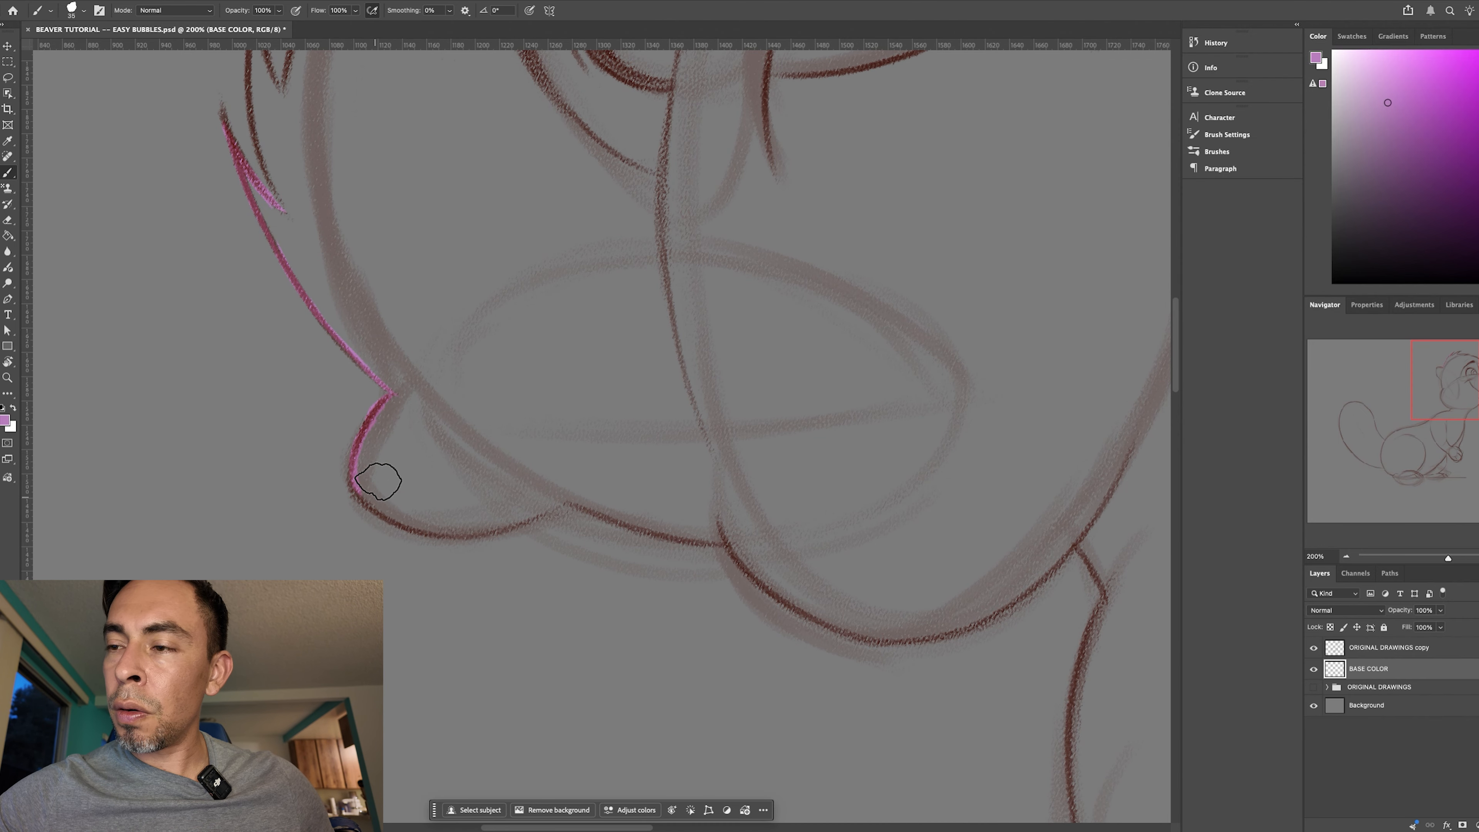
key(r)
mouse_move(617, 538)
mouse_down()
mouse_move(402, 678)
mouse_move(505, 555)
mouse_up()
key(b)
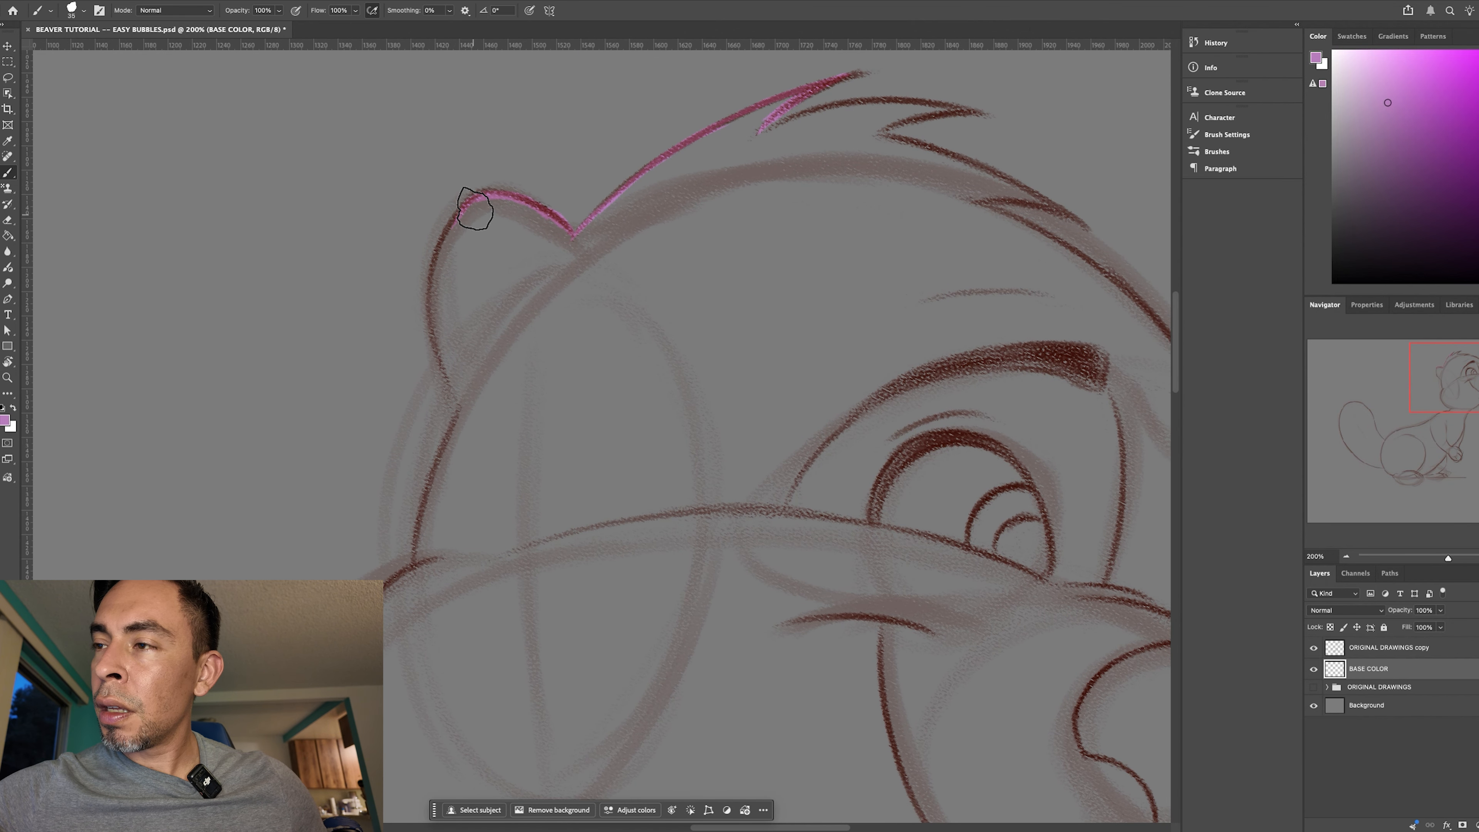
mouse_move(472, 210)
mouse_down()
mouse_move(444, 234)
mouse_move(459, 219)
mouse_move(433, 295)
mouse_move(447, 244)
mouse_move(446, 368)
mouse_move(438, 269)
mouse_move(464, 404)
mouse_move(436, 287)
mouse_move(459, 388)
mouse_move(439, 348)
mouse_move(461, 389)
mouse_up()
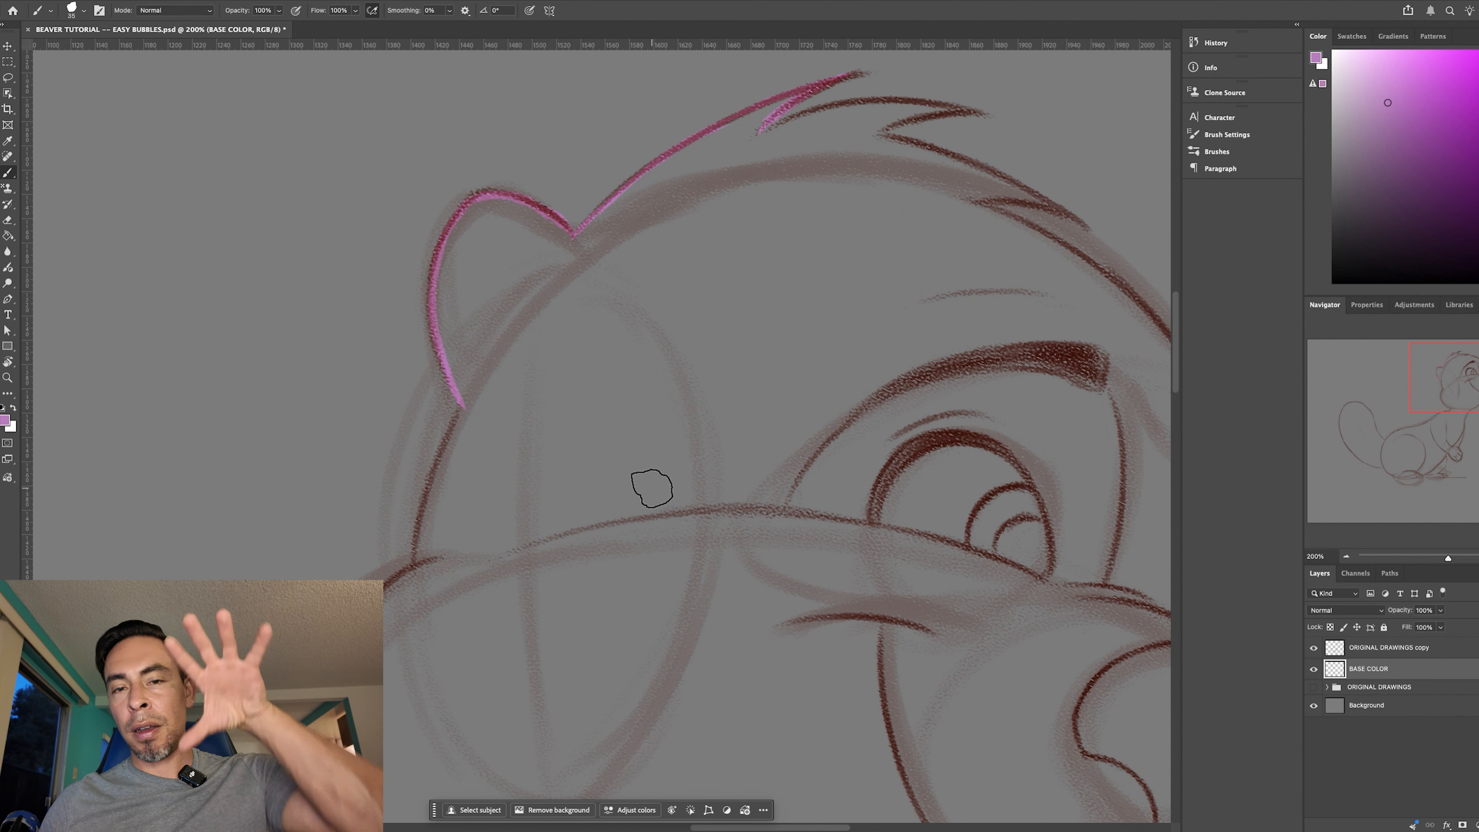
- Trace the head outline from the base of the ear down and around the cheek to the underside of the jaw
drag(704, 505, 727, 291)
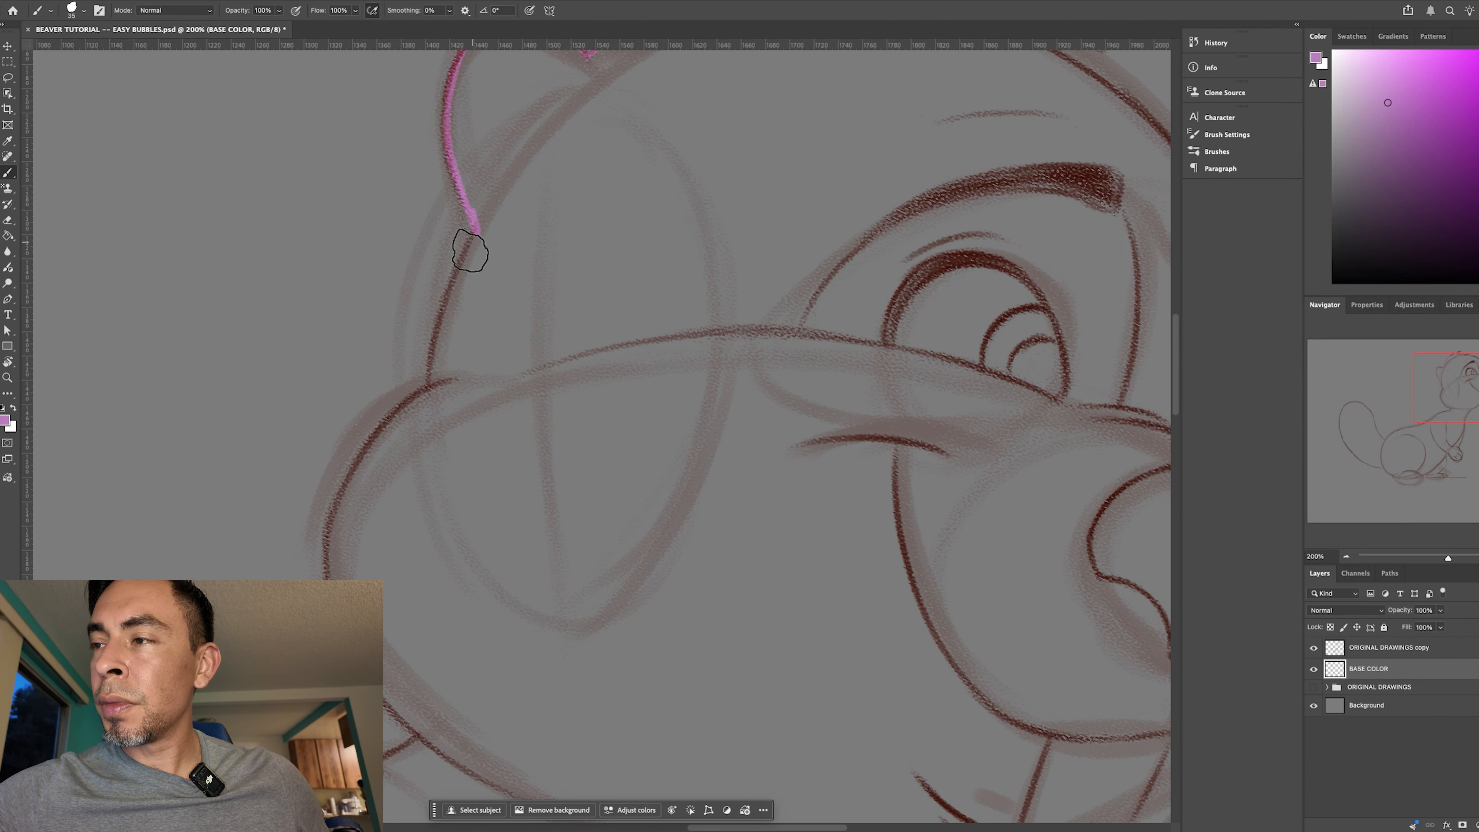
drag(472, 225, 431, 382)
drag(548, 249, 482, 430)
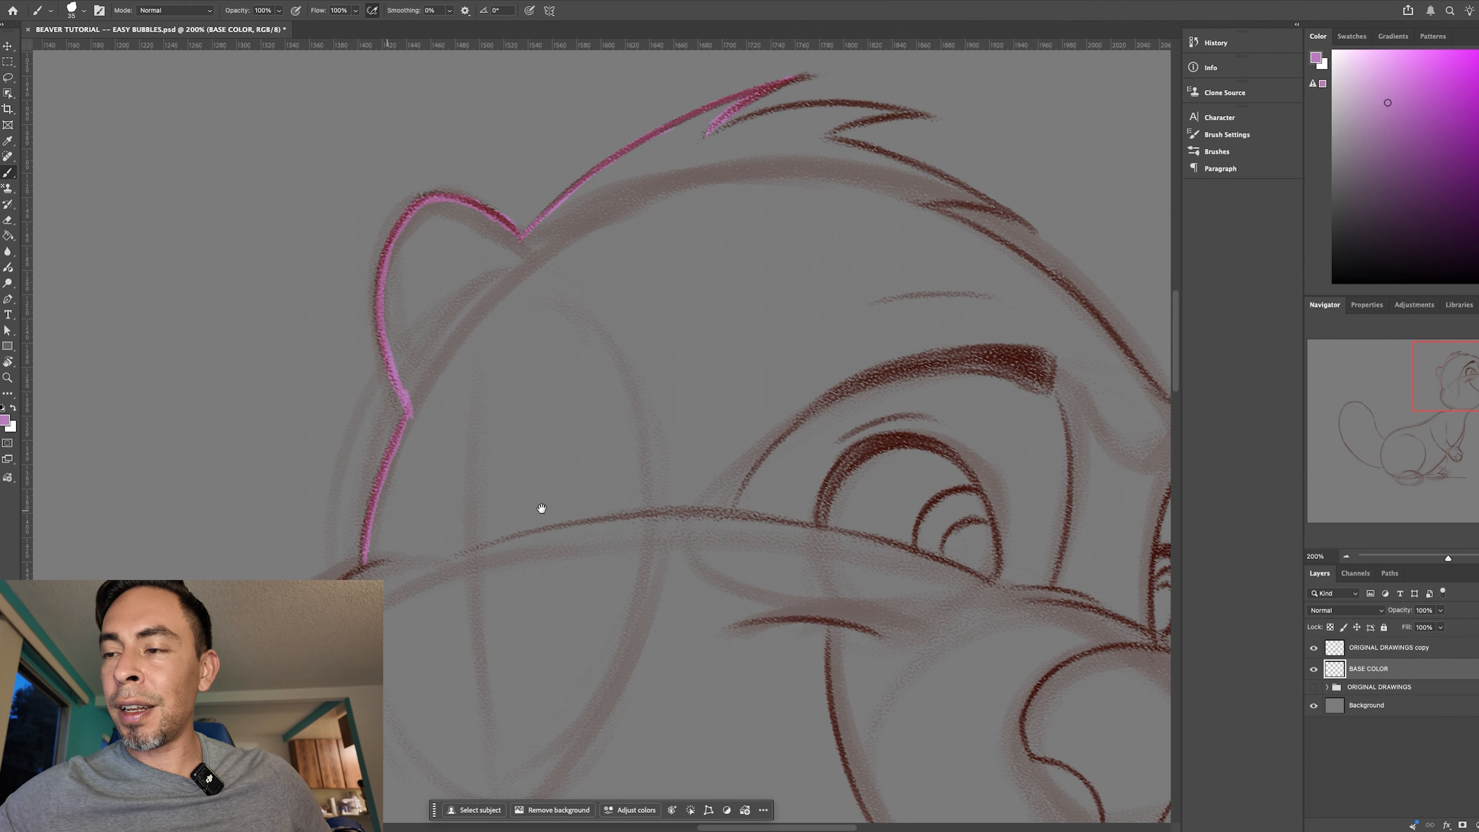
drag(542, 509, 647, 264)
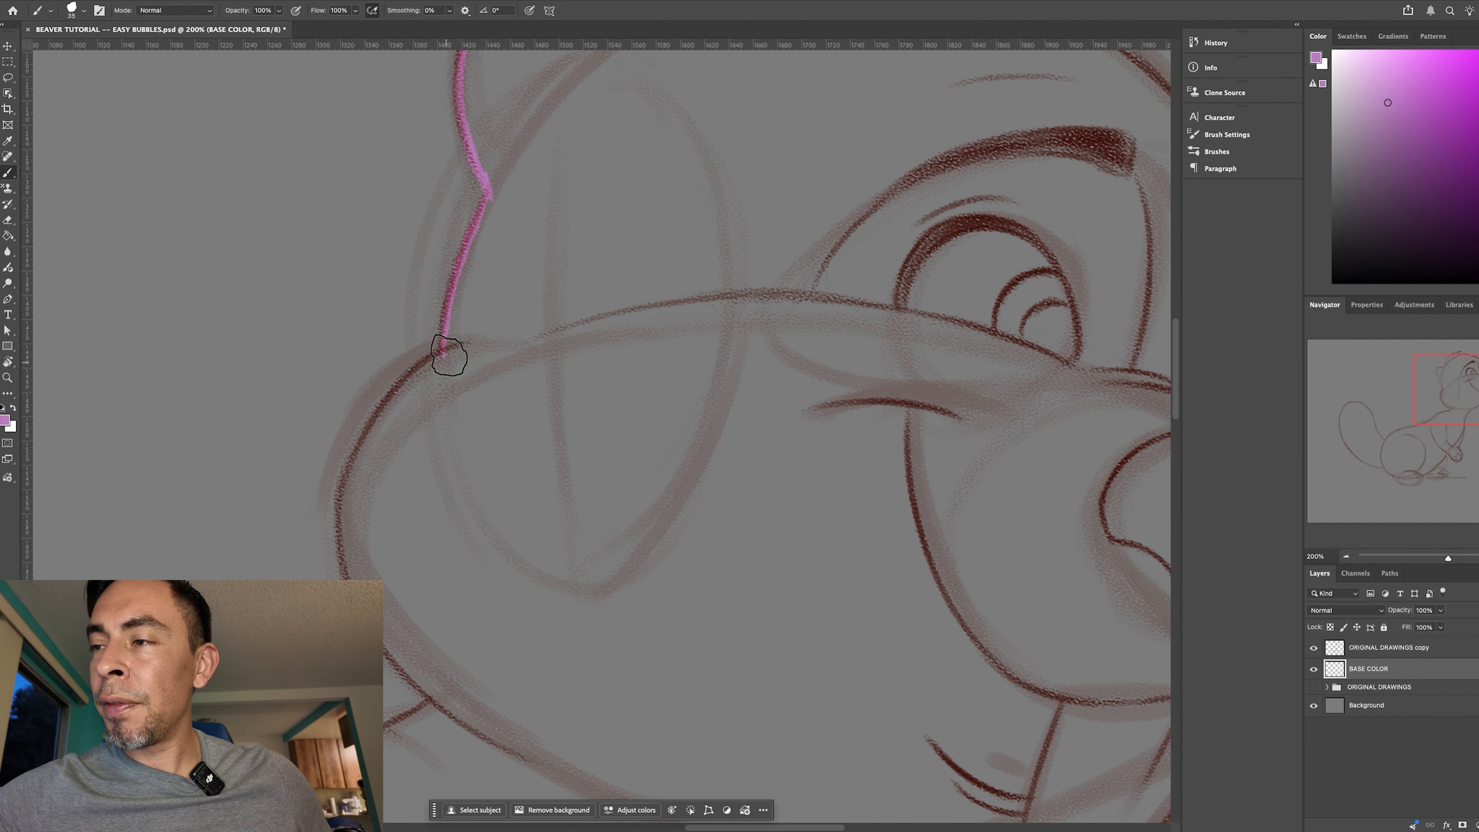
mouse_move(446, 360)
mouse_down()
mouse_move(367, 451)
mouse_move(408, 384)
mouse_move(369, 435)
mouse_move(388, 422)
mouse_move(343, 532)
mouse_move(364, 451)
mouse_move(346, 496)
mouse_move(356, 591)
mouse_move(446, 700)
mouse_move(349, 582)
mouse_move(435, 691)
mouse_move(403, 664)
mouse_move(395, 647)
mouse_move(472, 723)
mouse_up()
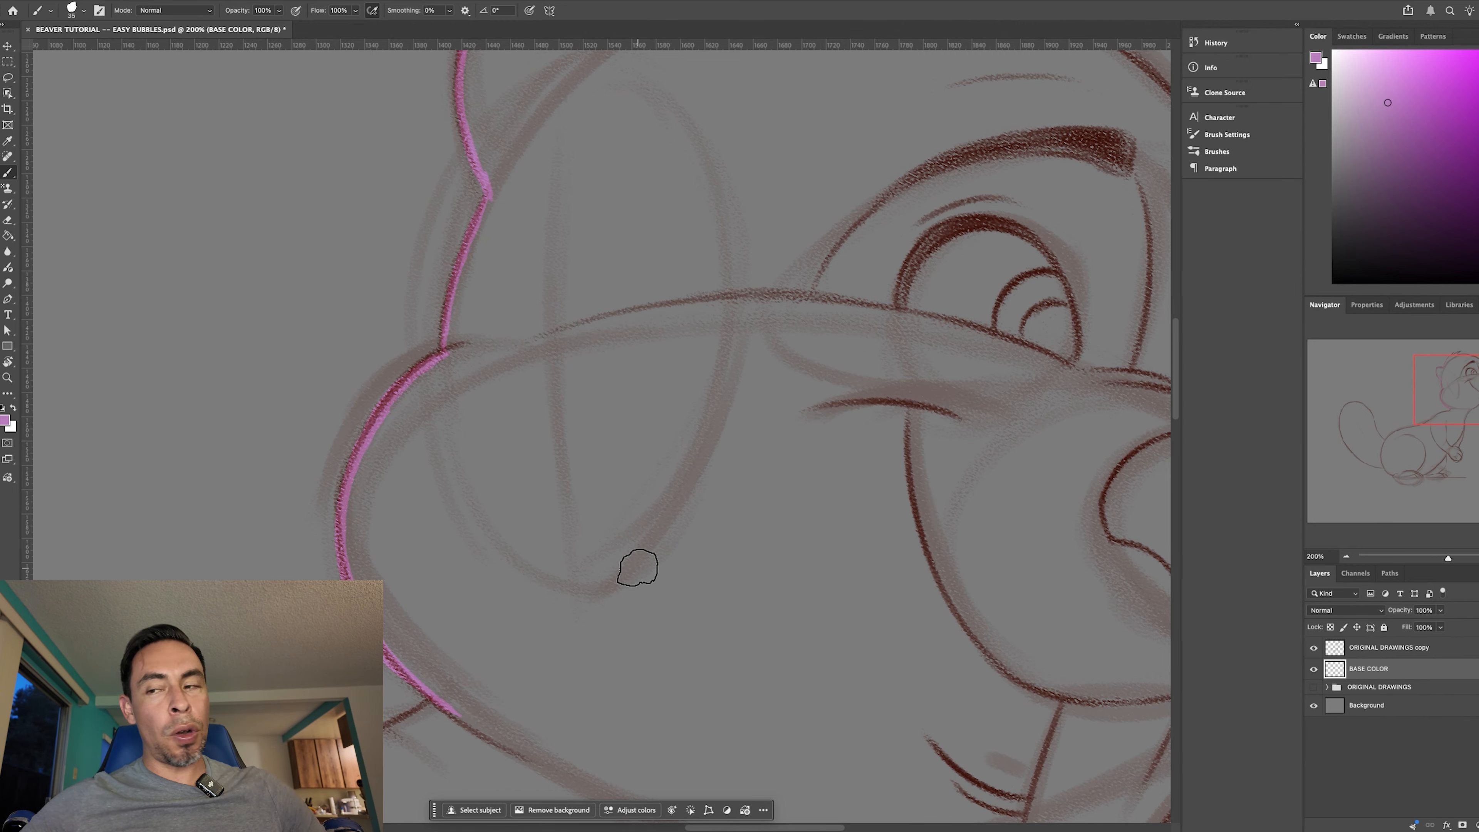
- Trace the short neck line connecting the jaw to the beaver's back
drag(679, 506, 759, 213)
key(r)
mouse_move(776, 611)
mouse_down()
mouse_move(802, 366)
mouse_move(766, 410)
mouse_up()
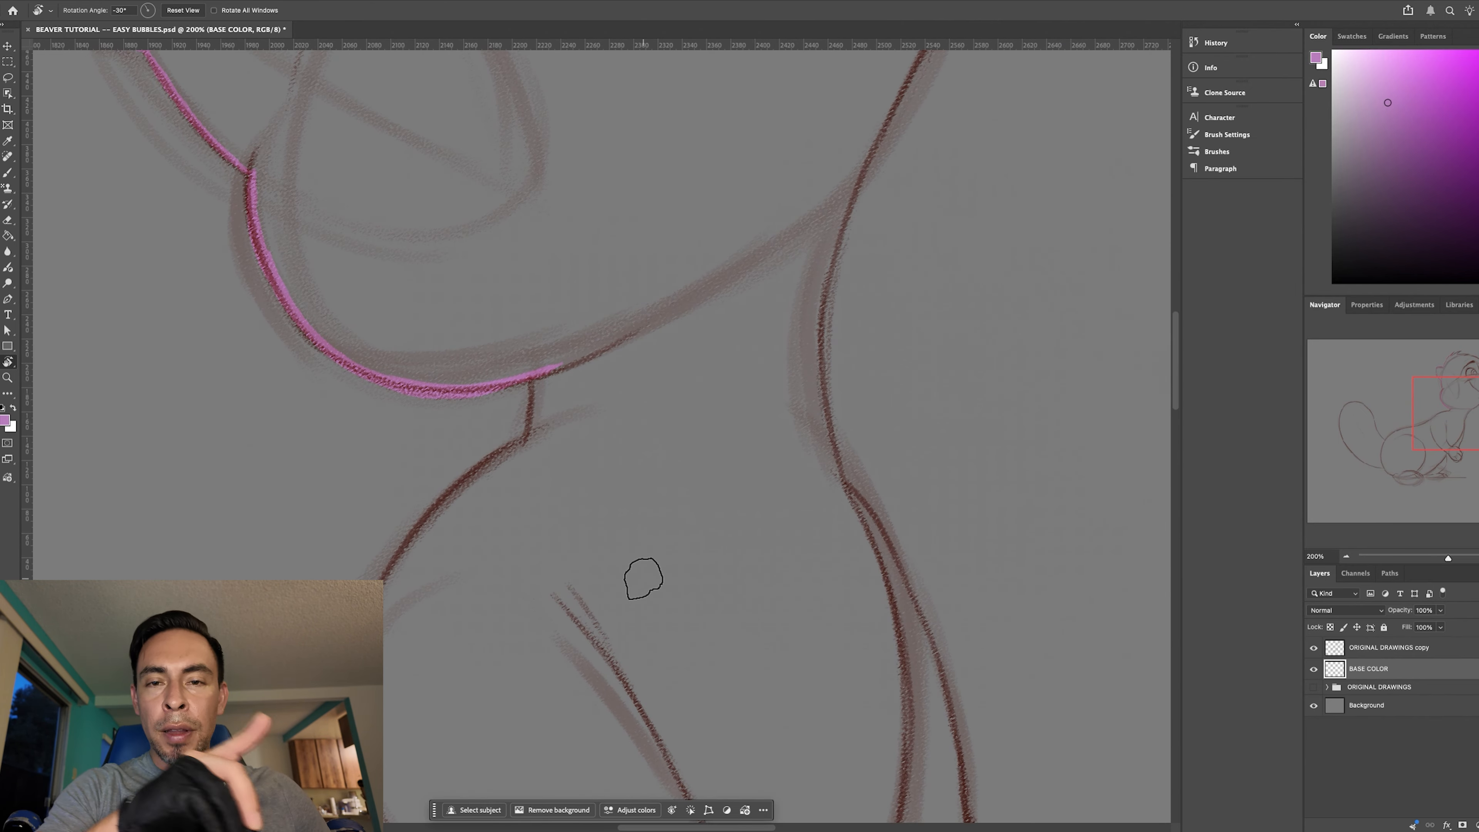
key(b)
drag(531, 380, 528, 434)
- Enlarge the brush slightly and trace the upper back contour downward from the base of the neck
drag(659, 459, 753, 297)
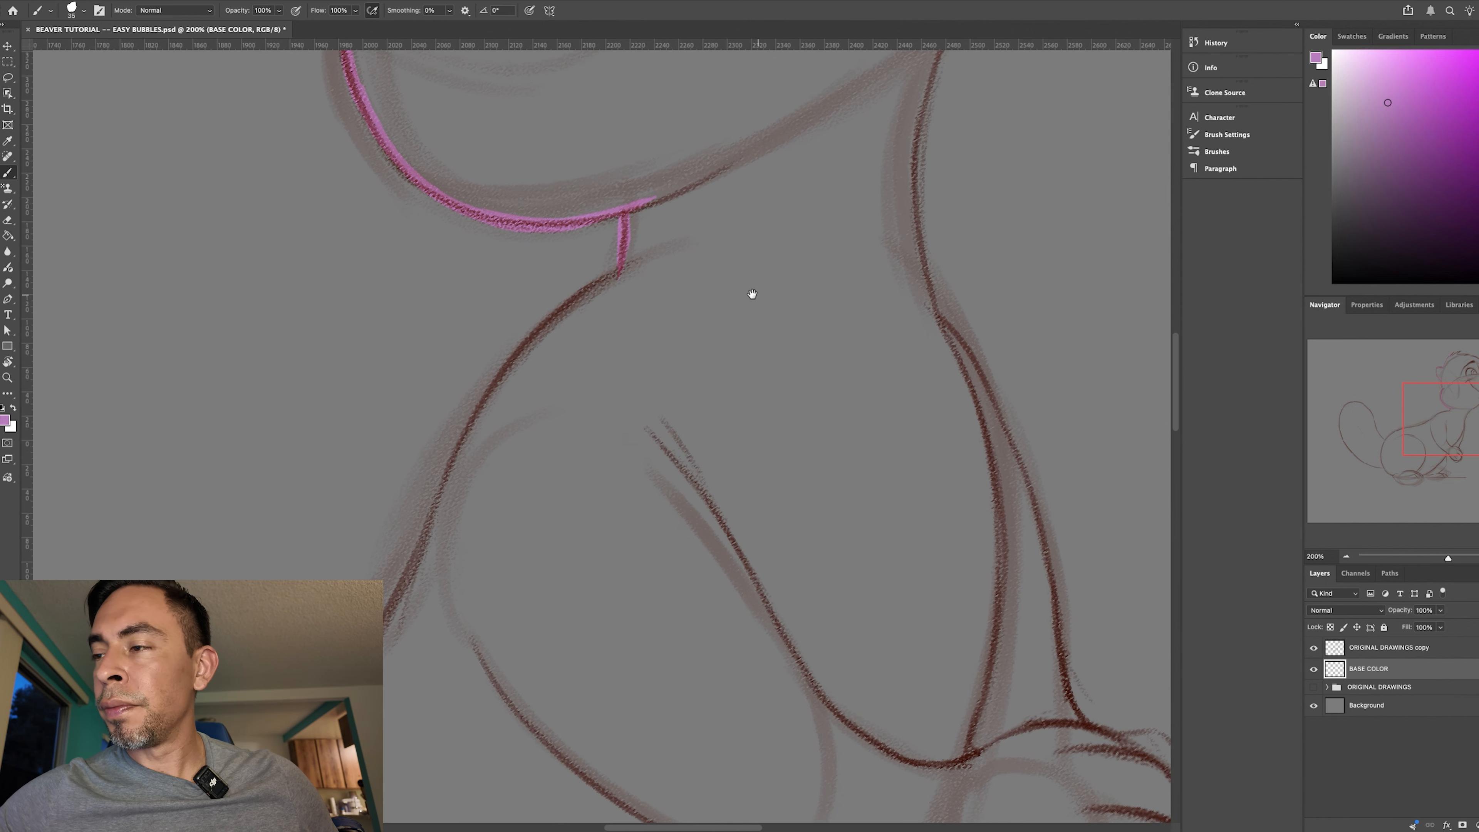
key(r)
mouse_move(666, 493)
mouse_down()
mouse_move(845, 386)
mouse_move(717, 412)
mouse_up()
key(b)
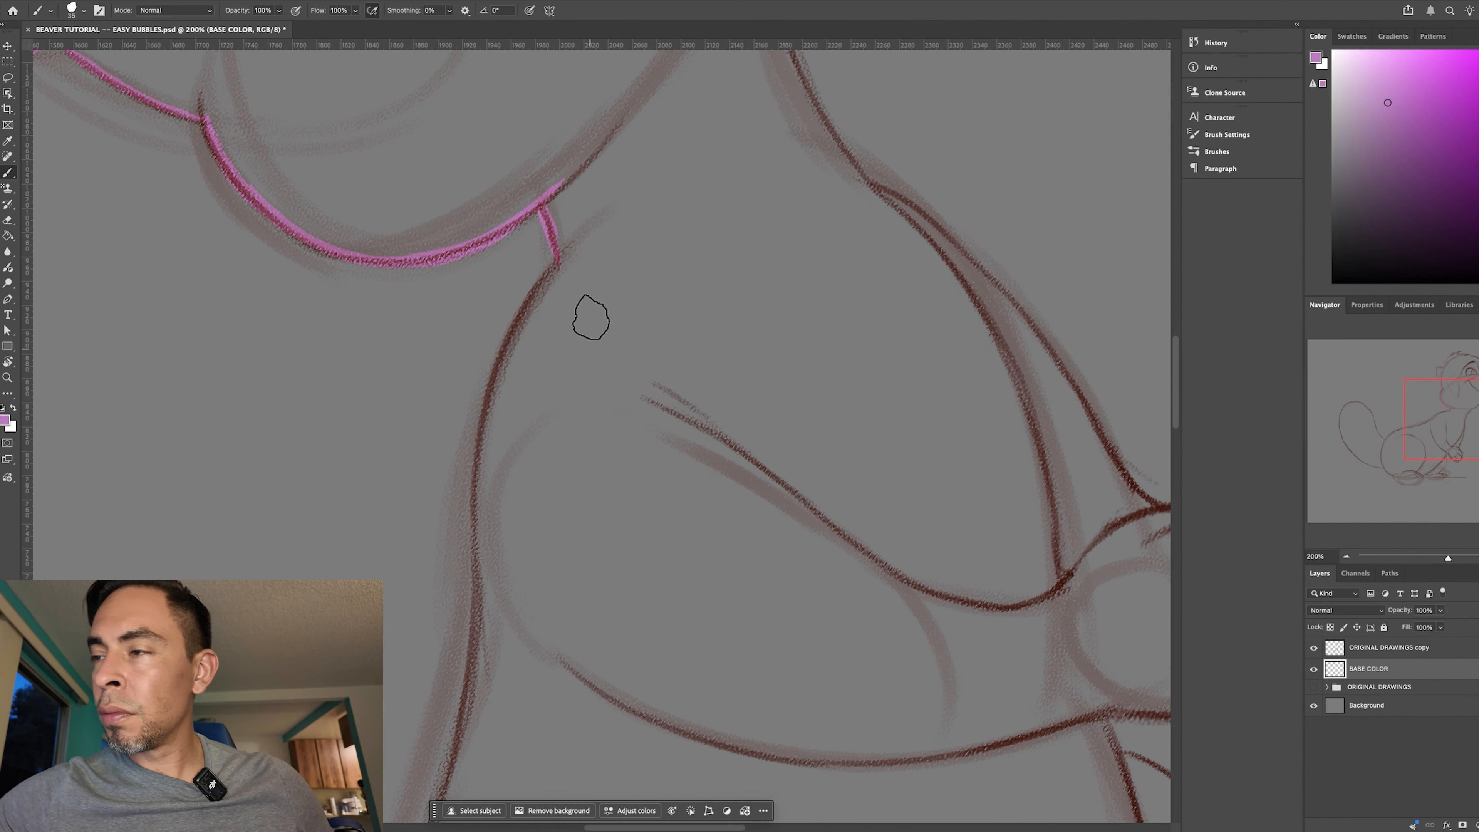
key(bracketright)
mouse_move(554, 263)
mouse_down()
mouse_move(506, 357)
mouse_move(562, 258)
mouse_move(509, 359)
mouse_move(549, 276)
mouse_move(480, 498)
mouse_move(525, 310)
mouse_move(474, 587)
mouse_up()
scroll(710, 396, down, 5)
drag(528, 277, 524, 390)
drag(543, 217, 475, 617)
drag(538, 262, 446, 690)
- Extend the purple outline along the middle of the back toward the hip, following the sketch line
drag(742, 341, 817, 117)
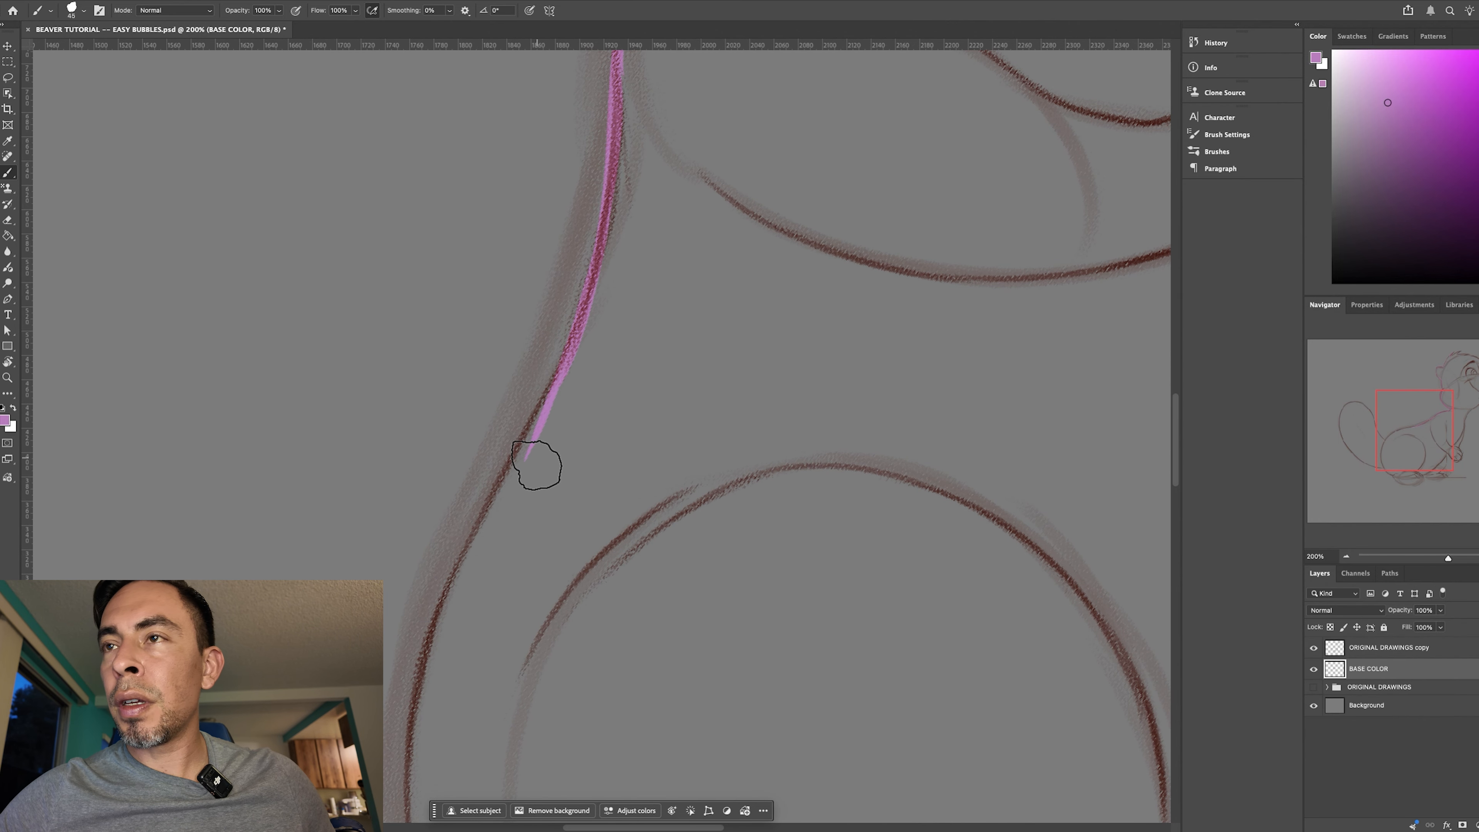
drag(574, 344, 515, 467)
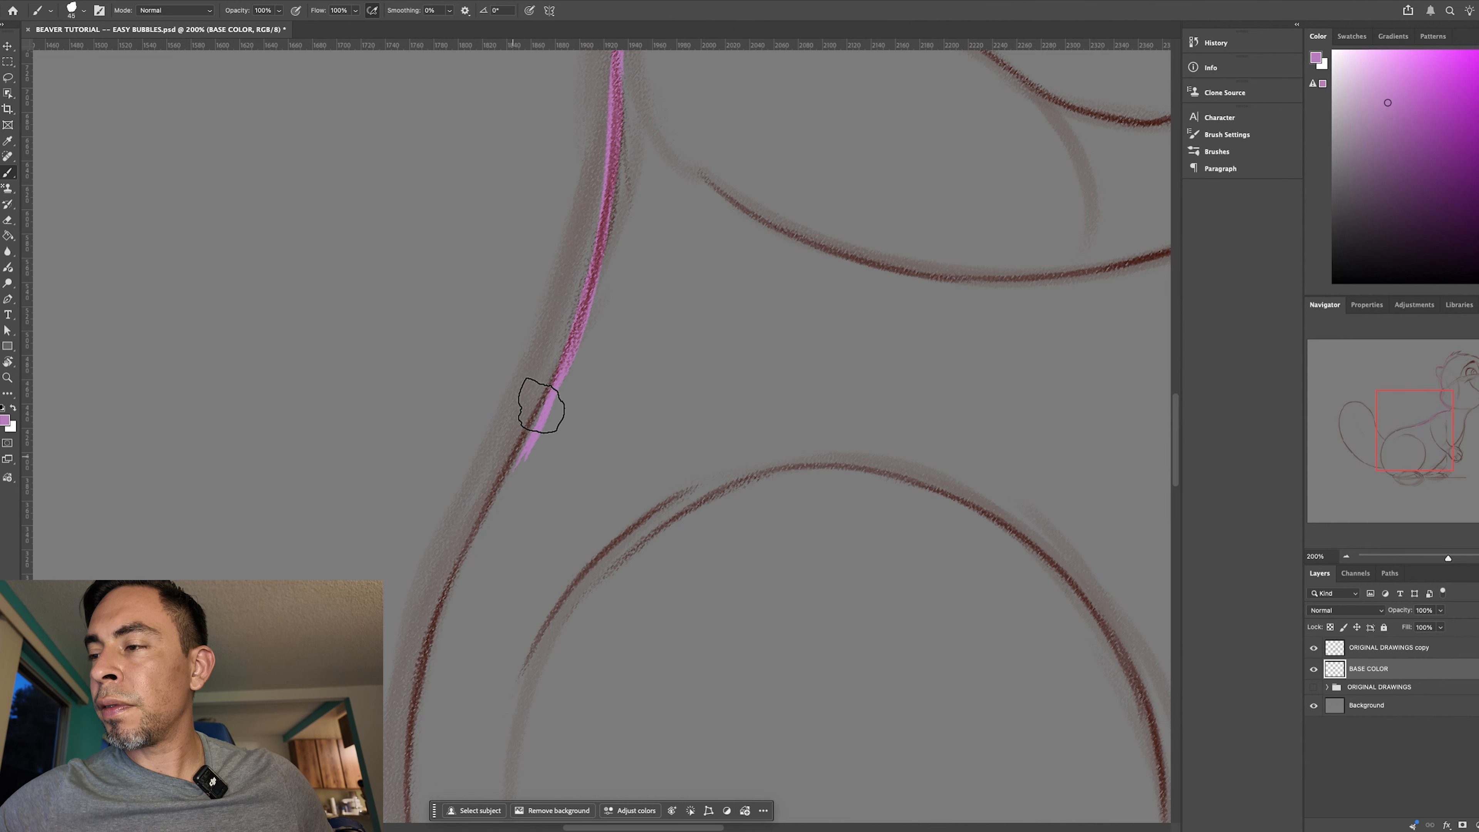
mouse_move(573, 337)
mouse_down()
mouse_move(499, 450)
mouse_move(488, 499)
mouse_up()
drag(563, 368, 474, 544)
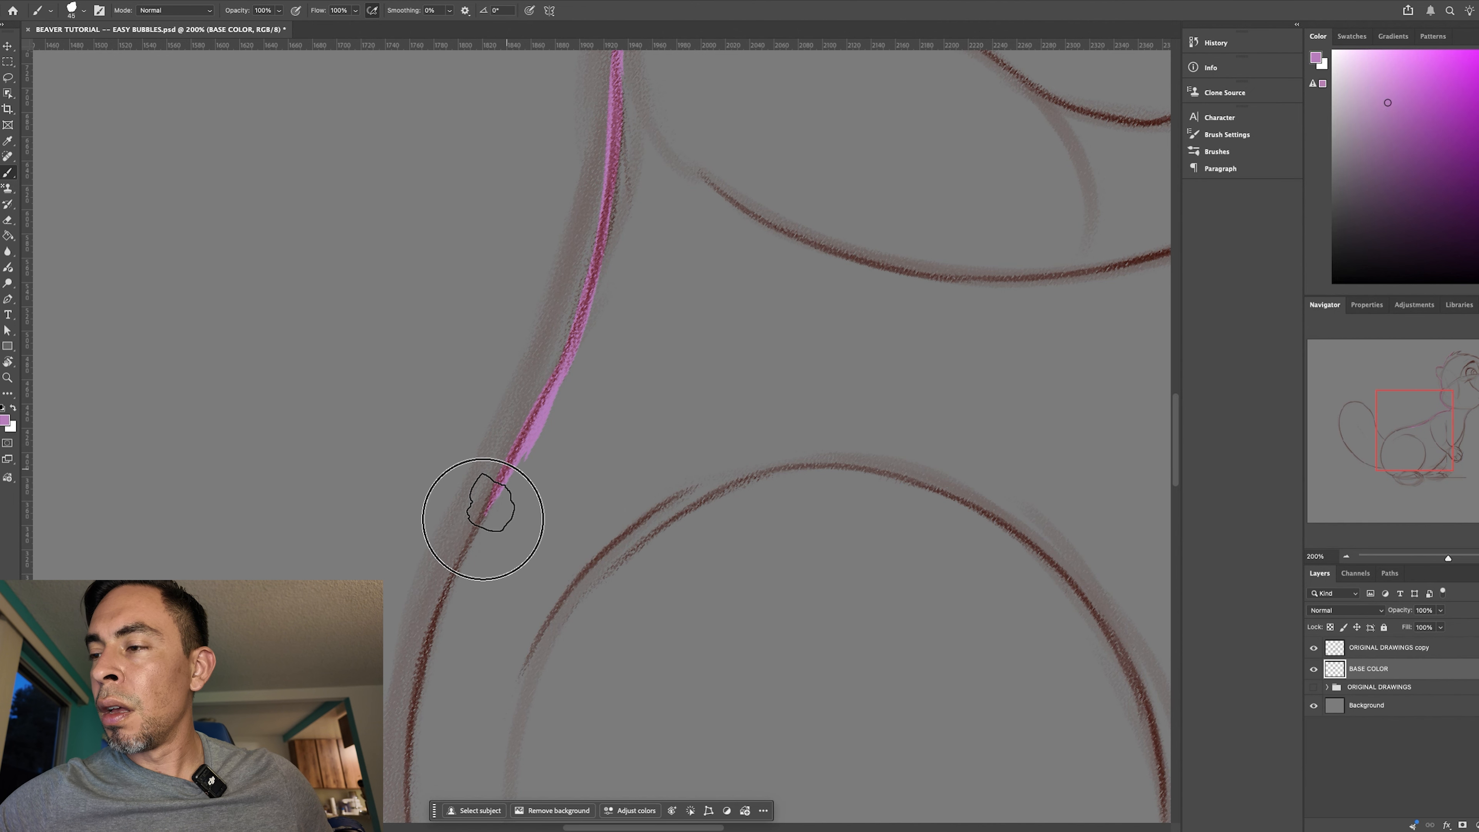
- Continue the purple outline down the lower back and around the rump, just past the base of the tail
key(ctrl+minus)
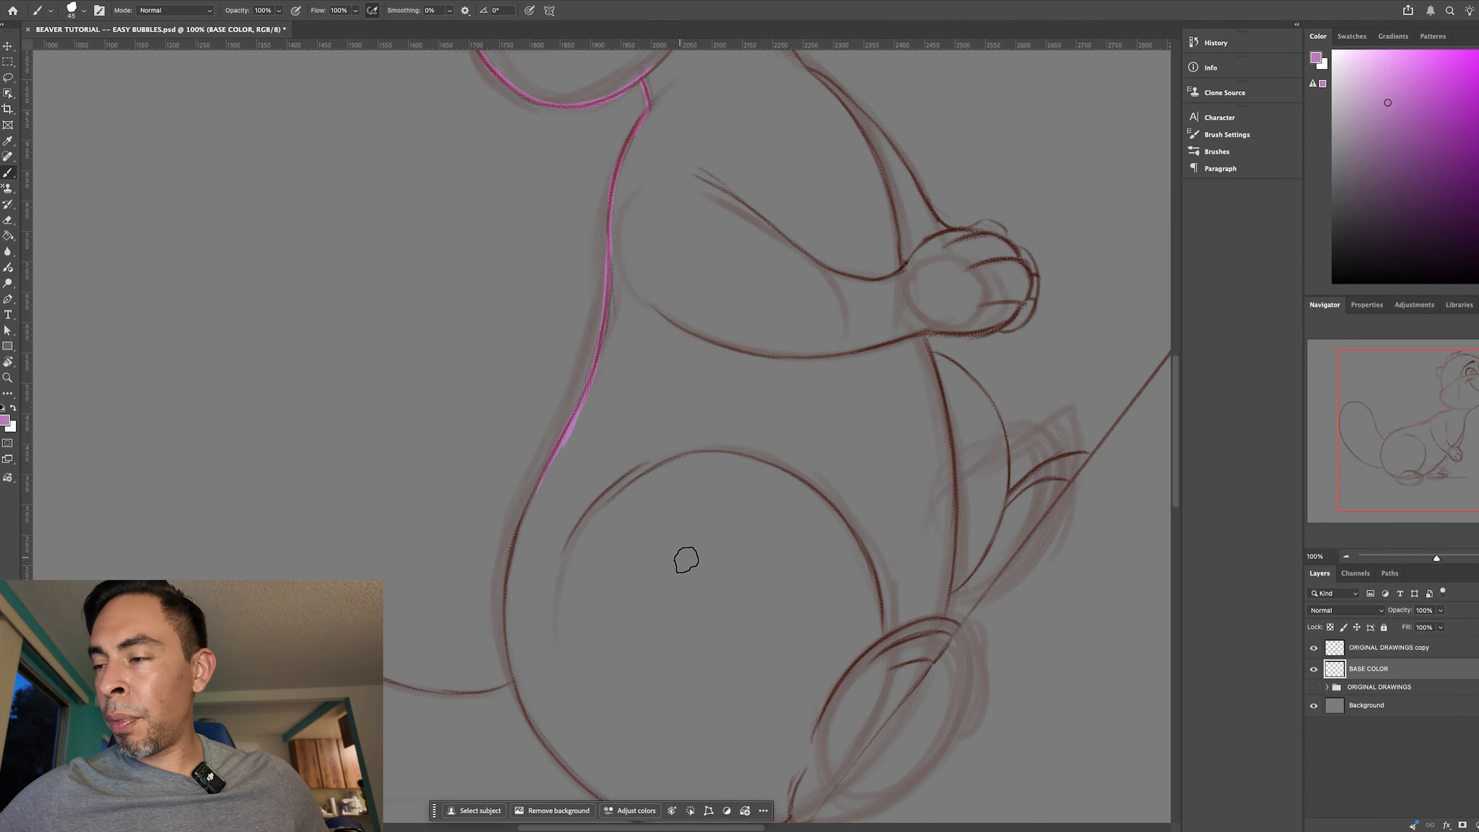
drag(724, 571, 686, 479)
drag(667, 581, 642, 564)
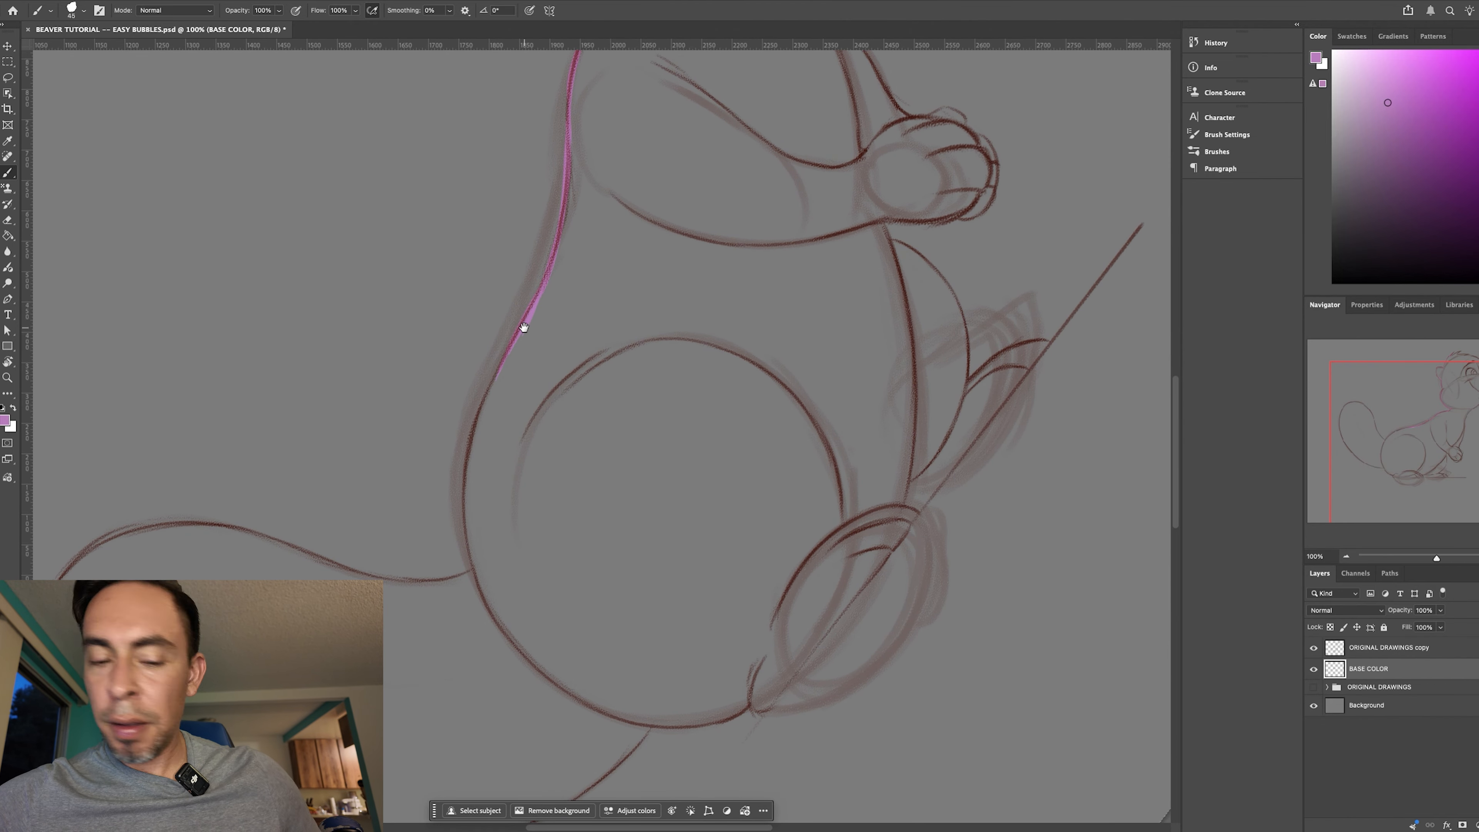
mouse_move(527, 319)
mouse_down()
mouse_move(508, 351)
mouse_move(527, 321)
mouse_up()
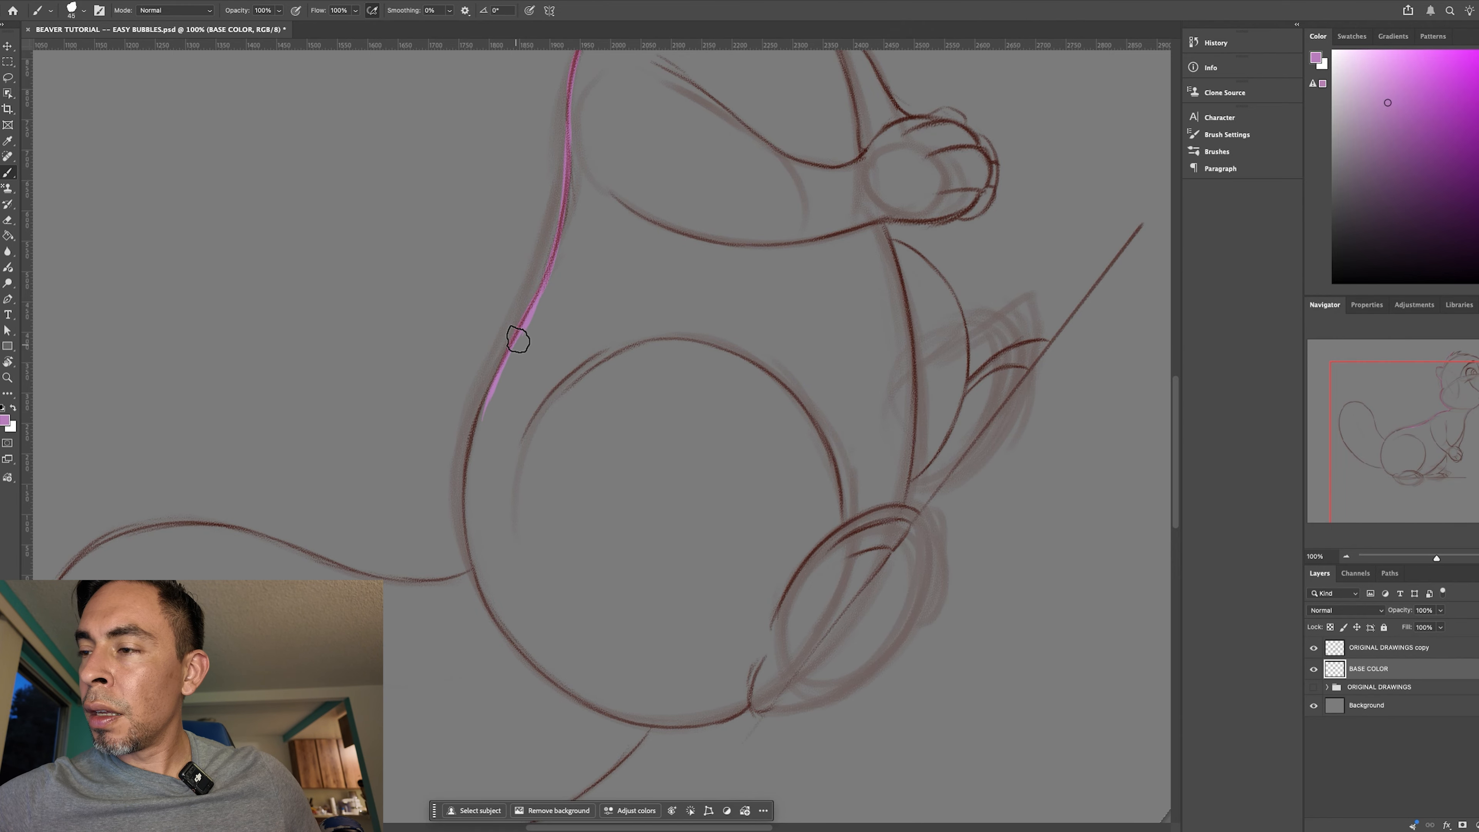
mouse_move(474, 422)
mouse_down()
mouse_move(472, 560)
mouse_move(495, 606)
mouse_up()
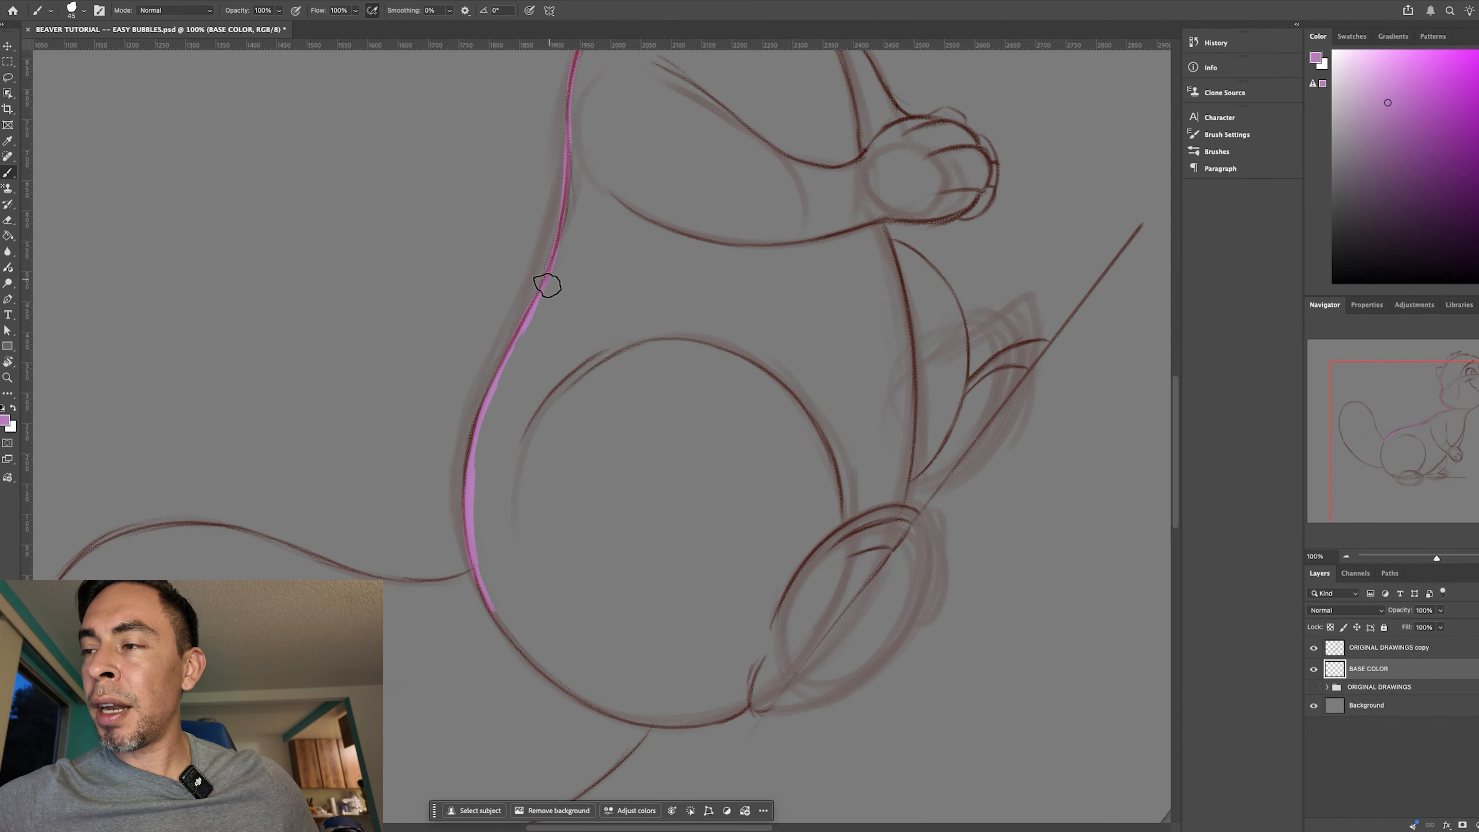
- Trace the first stretch of the tail's upper edge, starting where it meets the rump
key(r)
drag(752, 583, 659, 361)
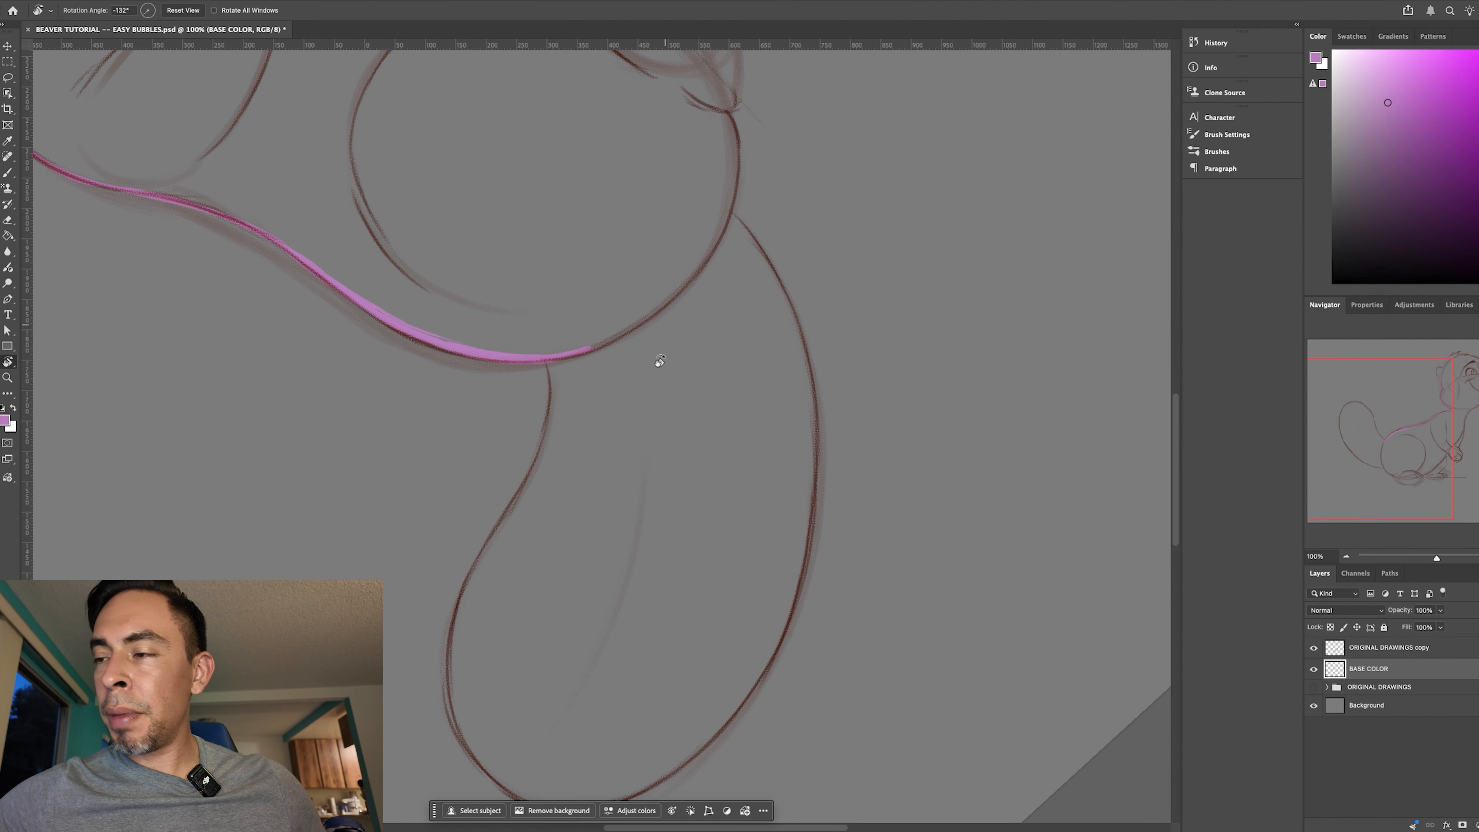
key(b)
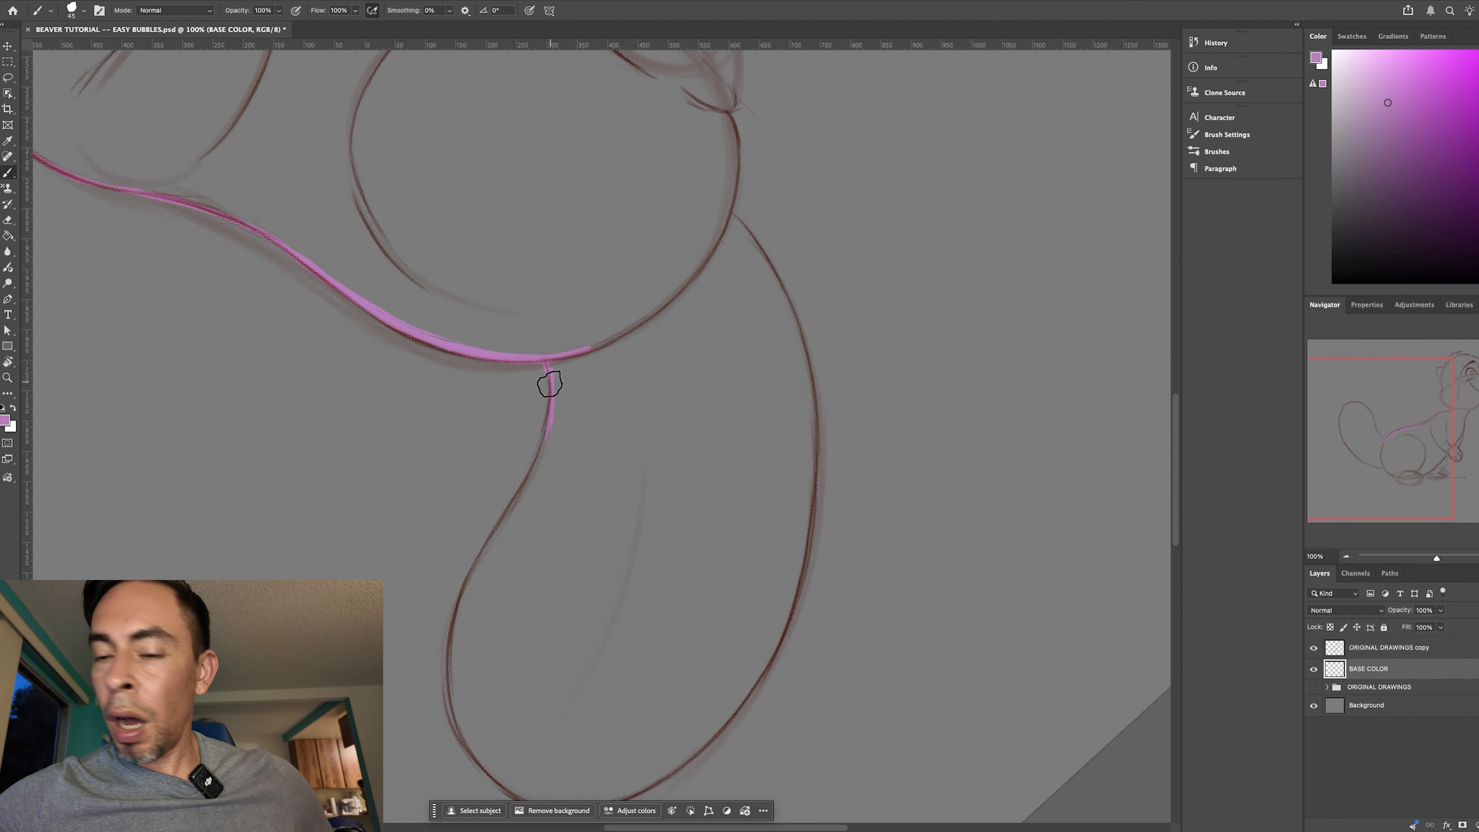
drag(554, 391, 490, 546)
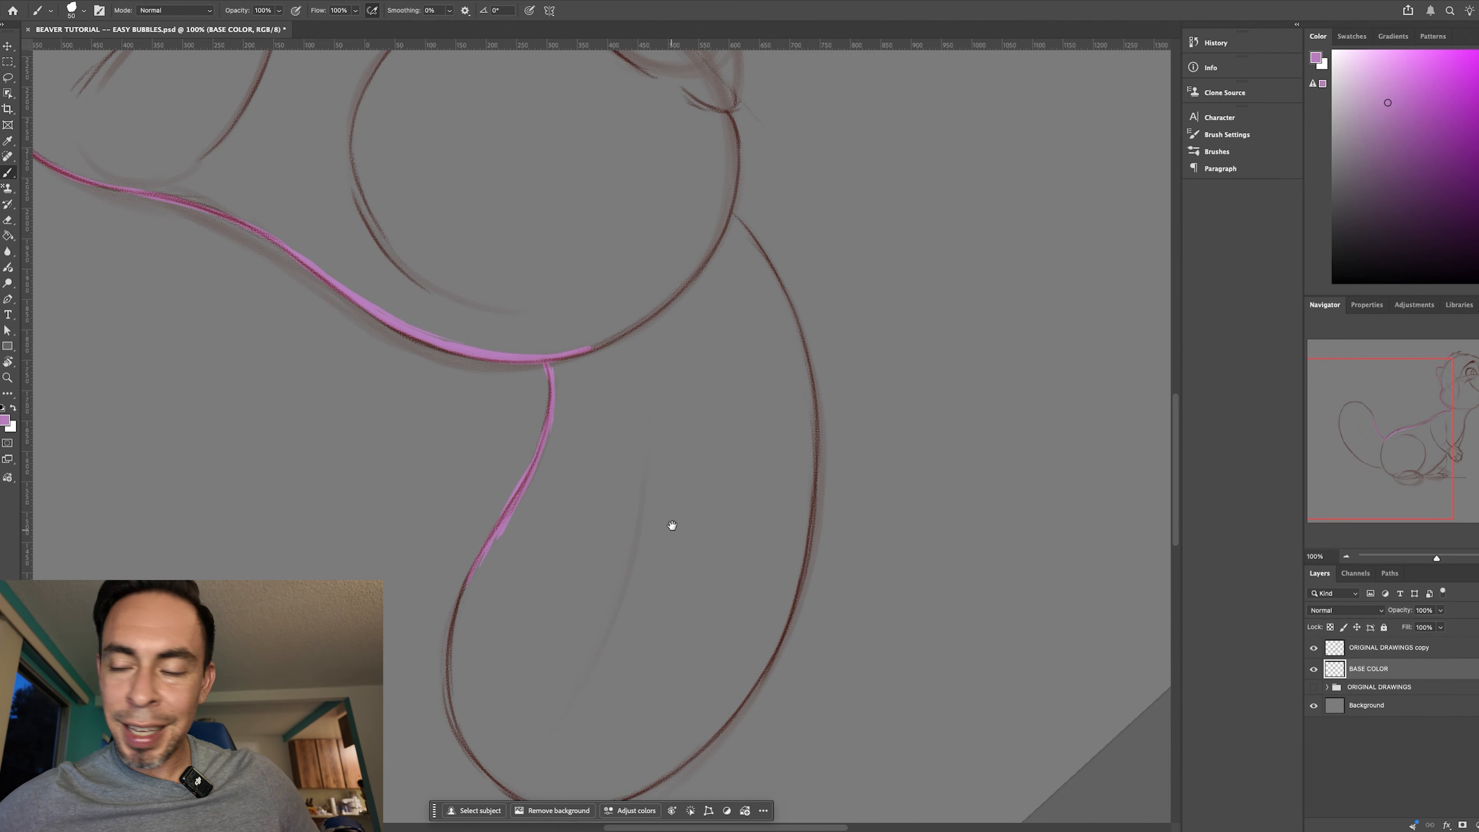
- Extend the outline along the tail's upper edge to the start of its rounded end
drag(672, 525, 655, 438)
key(r)
drag(697, 501, 730, 407)
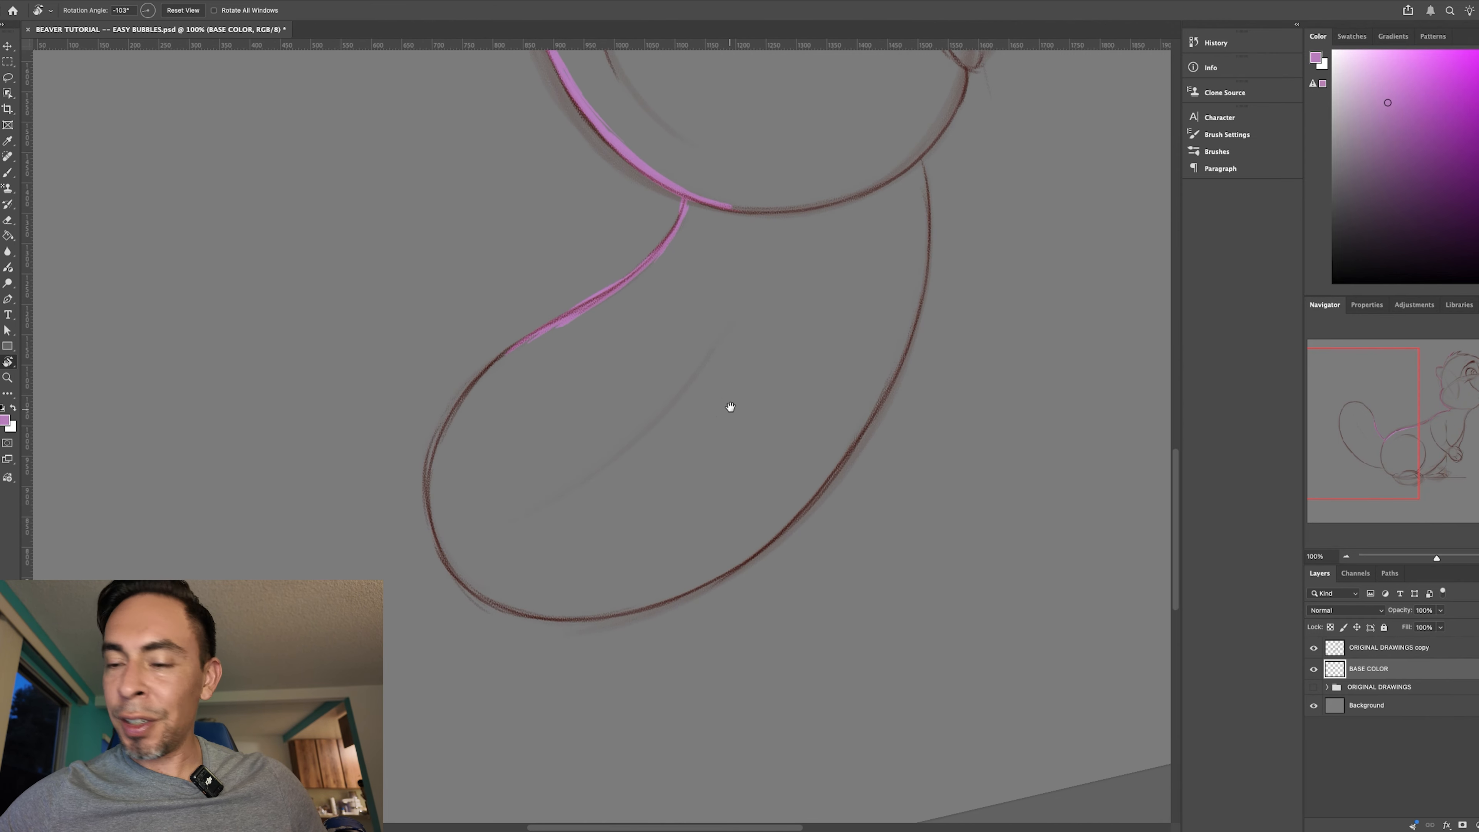
key(b)
mouse_move(555, 321)
mouse_down()
mouse_move(469, 398)
mouse_move(534, 335)
mouse_move(478, 377)
mouse_move(496, 377)
mouse_move(436, 449)
mouse_move(455, 446)
mouse_move(449, 429)
mouse_move(448, 506)
mouse_move(431, 492)
mouse_move(432, 509)
mouse_move(432, 469)
mouse_move(434, 506)
mouse_up()
- Trace around the rounded end of the tail toward its outer edge
key(r)
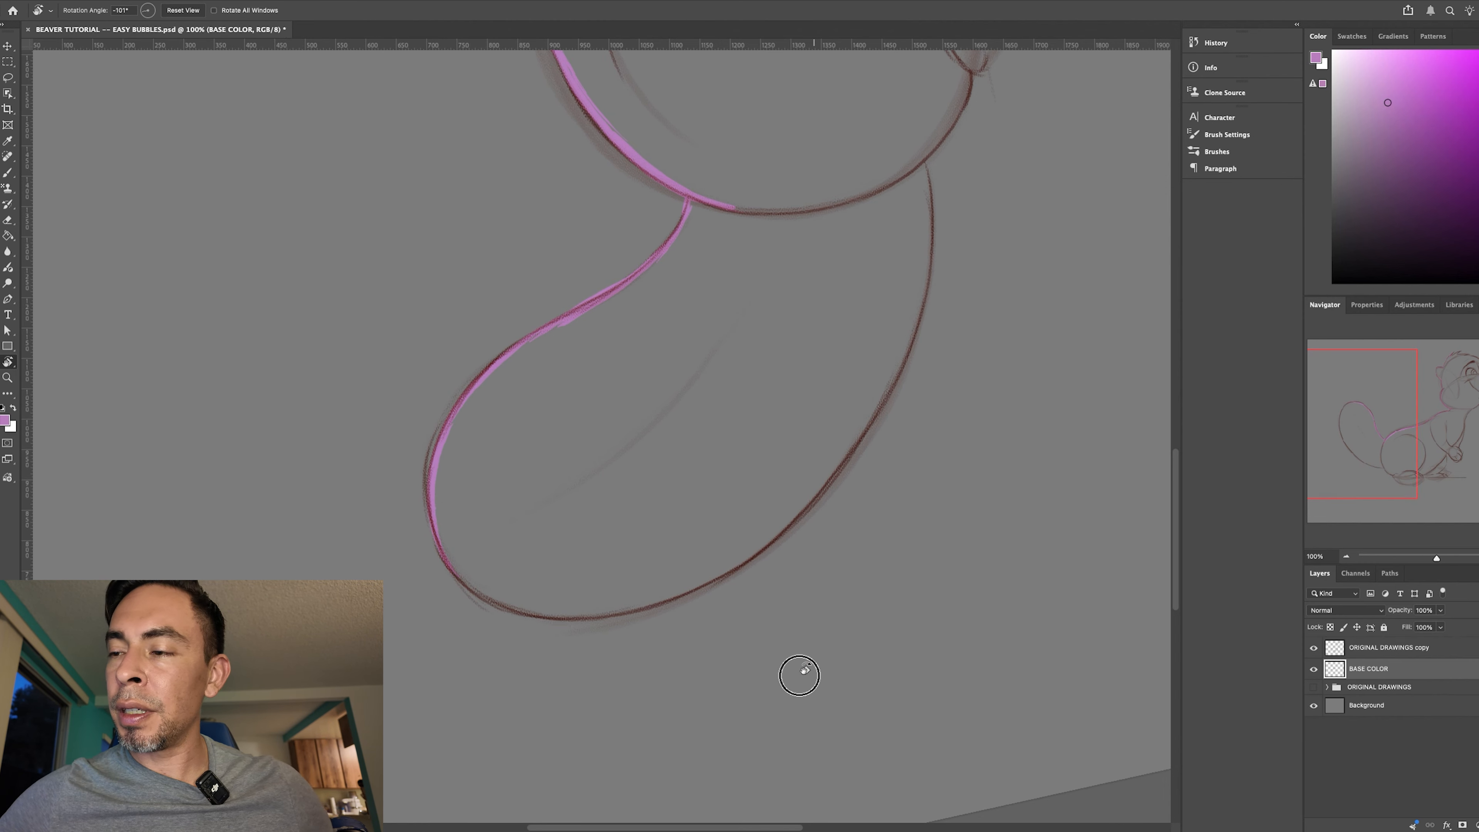
drag(795, 674, 488, 611)
key(b)
drag(481, 301, 431, 349)
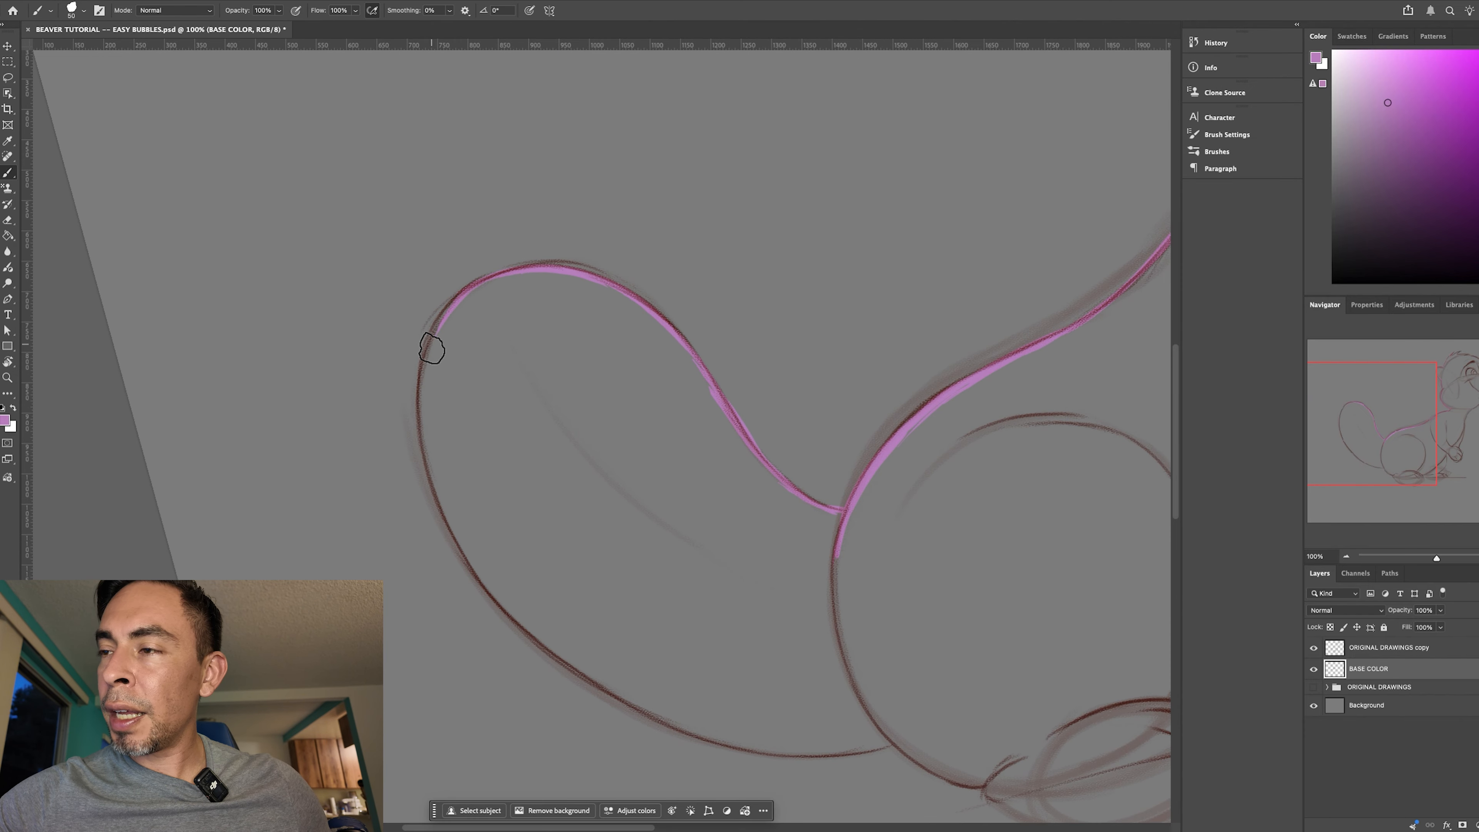
mouse_move(433, 411)
mouse_down()
mouse_move(429, 357)
mouse_move(423, 383)
mouse_up()
- Outline the long outer edge of the tail, following the sketch line back toward the body
key(r)
mouse_move(696, 587)
mouse_down()
mouse_move(581, 681)
mouse_move(536, 653)
mouse_up()
key(b)
drag(427, 372, 388, 512)
drag(422, 403, 386, 620)
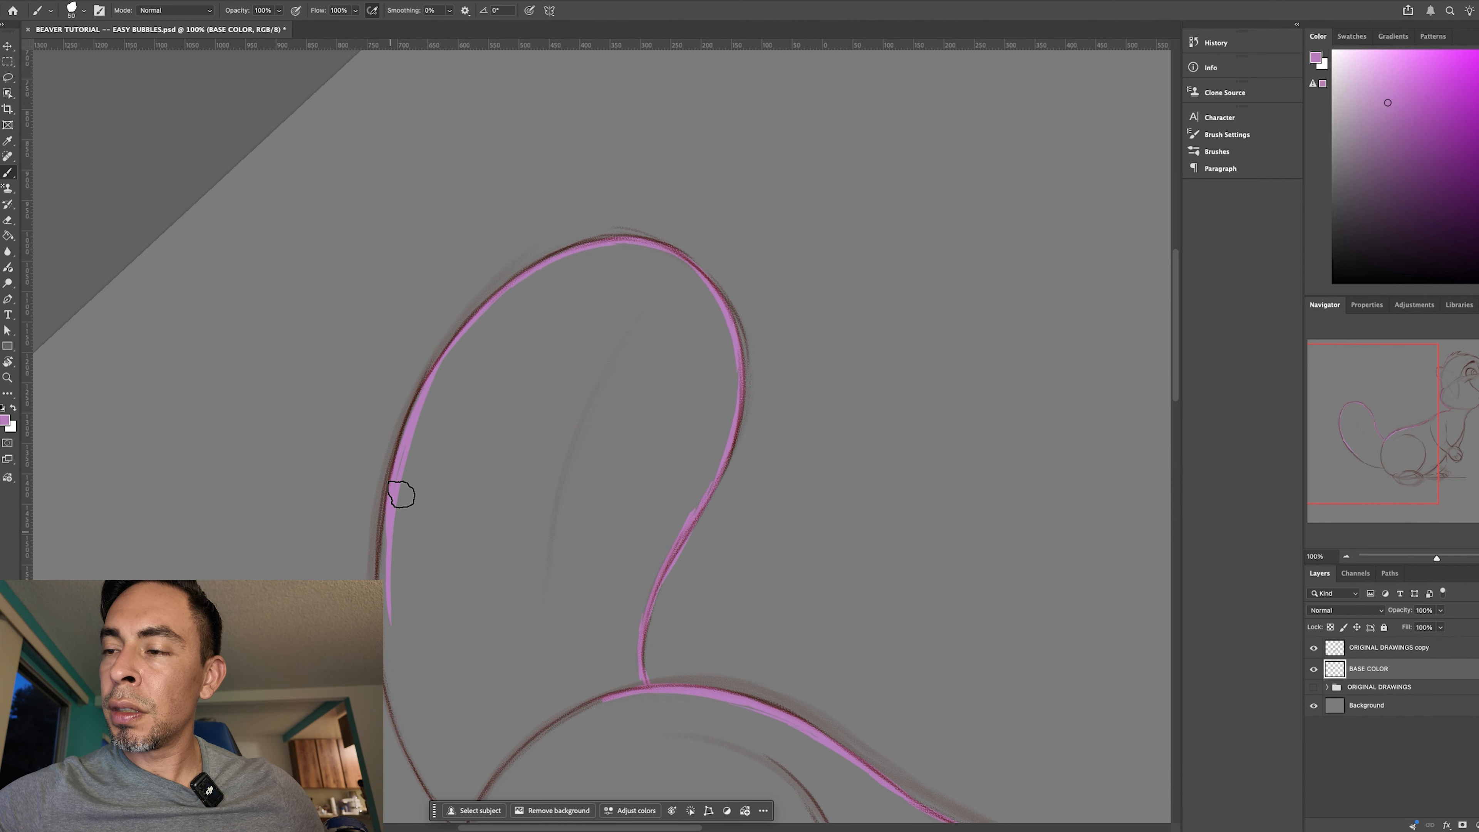
- Complete the tail's underside outline down to where it joins the rump, thickening the line along the way
key(r)
mouse_move(462, 495)
mouse_down()
mouse_move(568, 271)
mouse_move(617, 568)
mouse_move(656, 485)
mouse_up()
key(b)
drag(545, 223, 415, 373)
drag(502, 268, 411, 388)
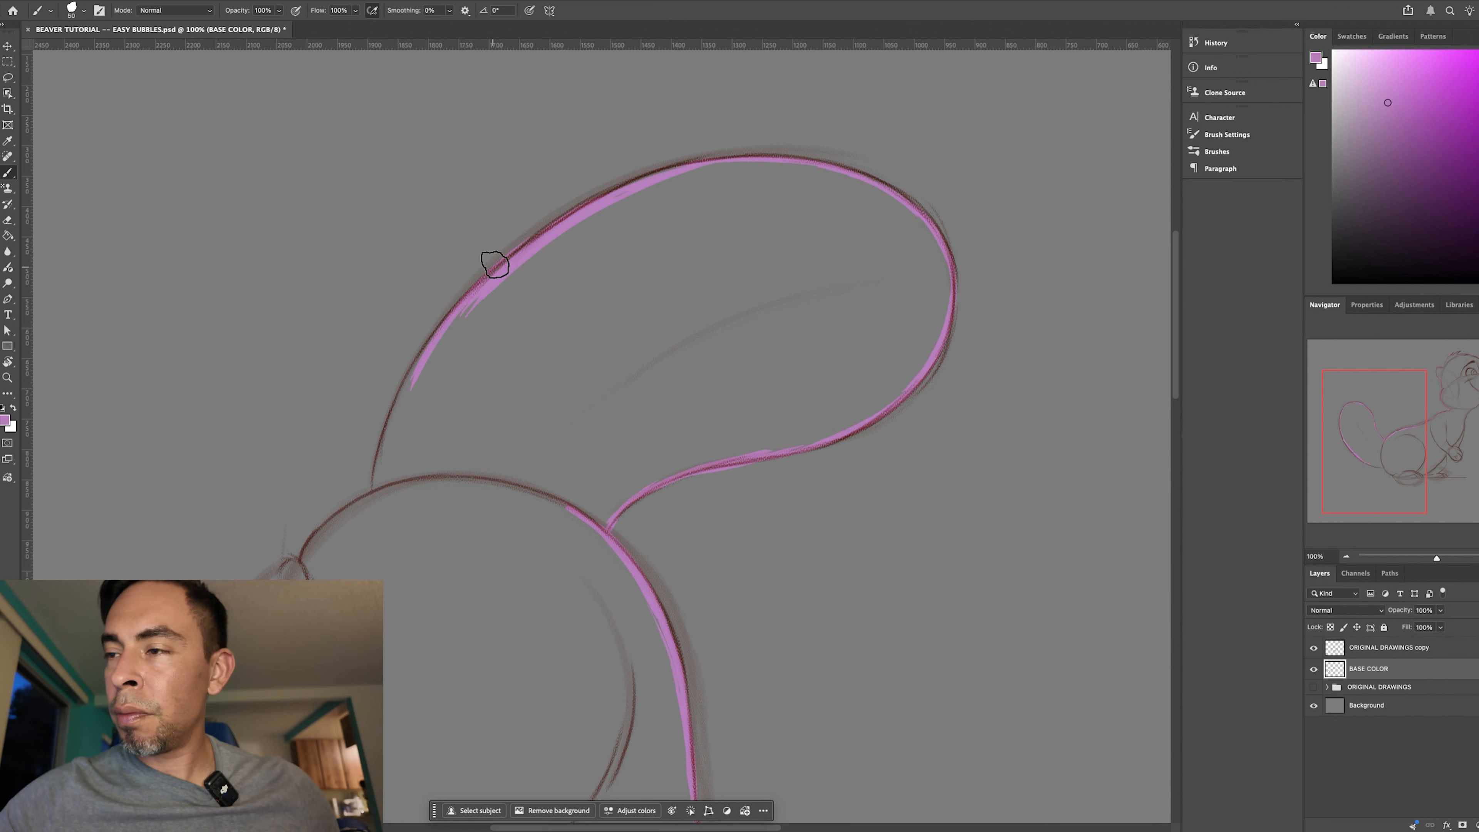
mouse_move(472, 287)
mouse_down()
mouse_move(435, 330)
mouse_move(373, 489)
mouse_up()
drag(650, 221, 705, 133)
drag(444, 354, 430, 417)
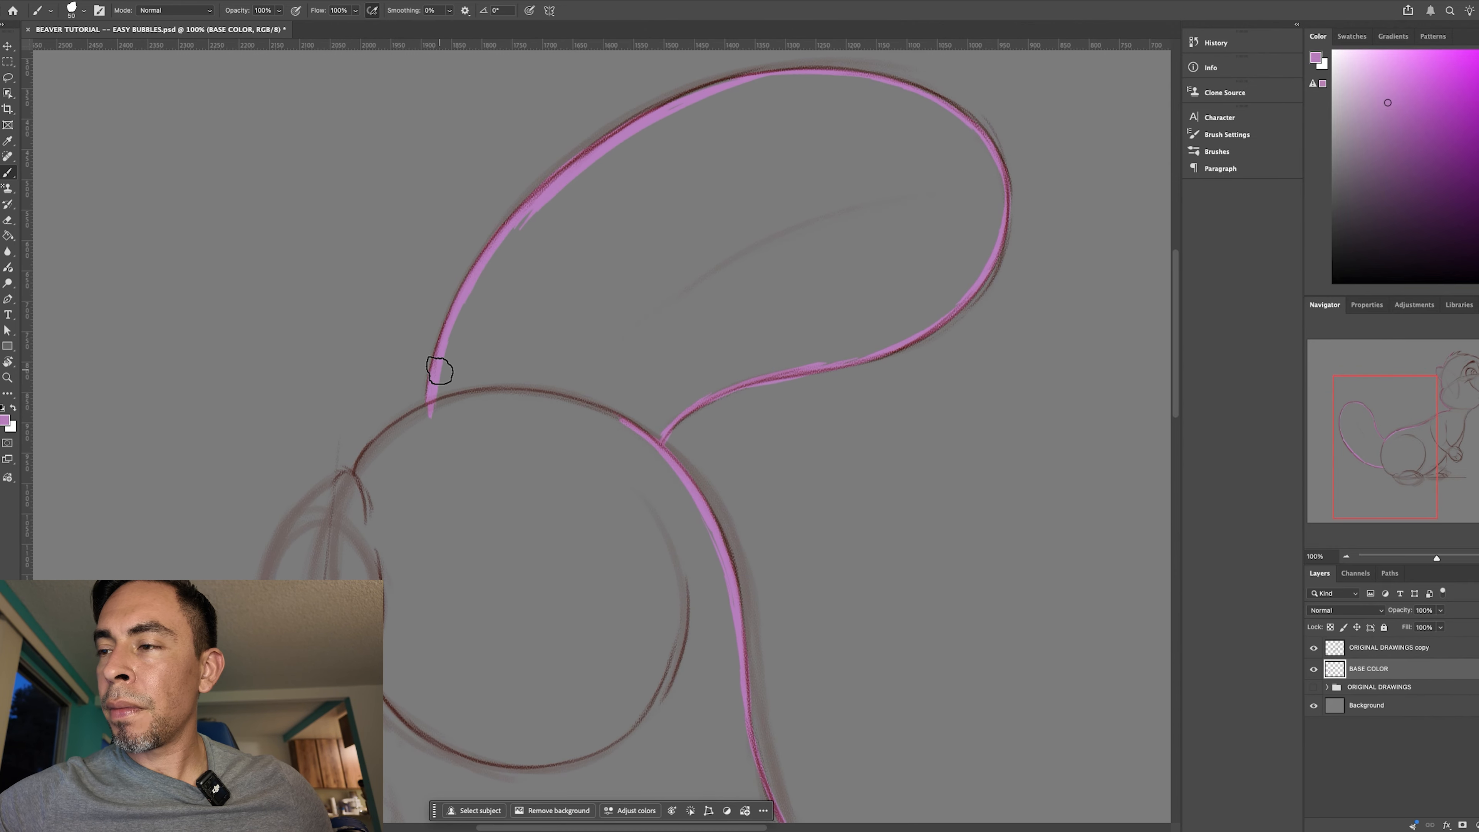
- Trace the lower rump from the underside of the tail to the heel of the hind foot
key(r)
mouse_move(753, 568)
mouse_down()
mouse_move(802, 416)
mouse_move(809, 329)
mouse_up()
key(b)
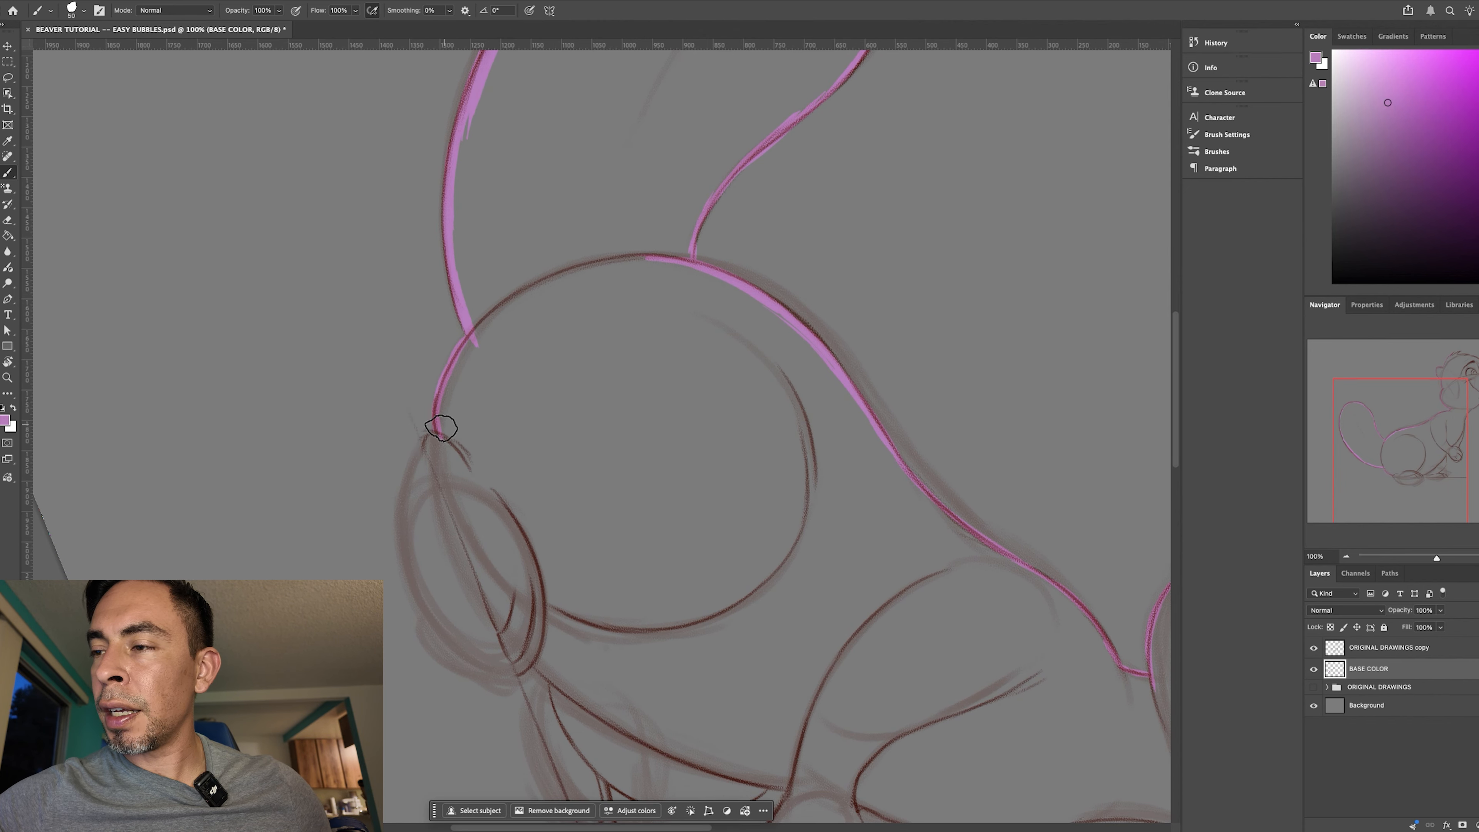
drag(434, 437, 429, 457)
- Rotate the canvas view back to 0° so the ground line is level, and return to the Brush tool
key(r)
drag(727, 658, 631, 643)
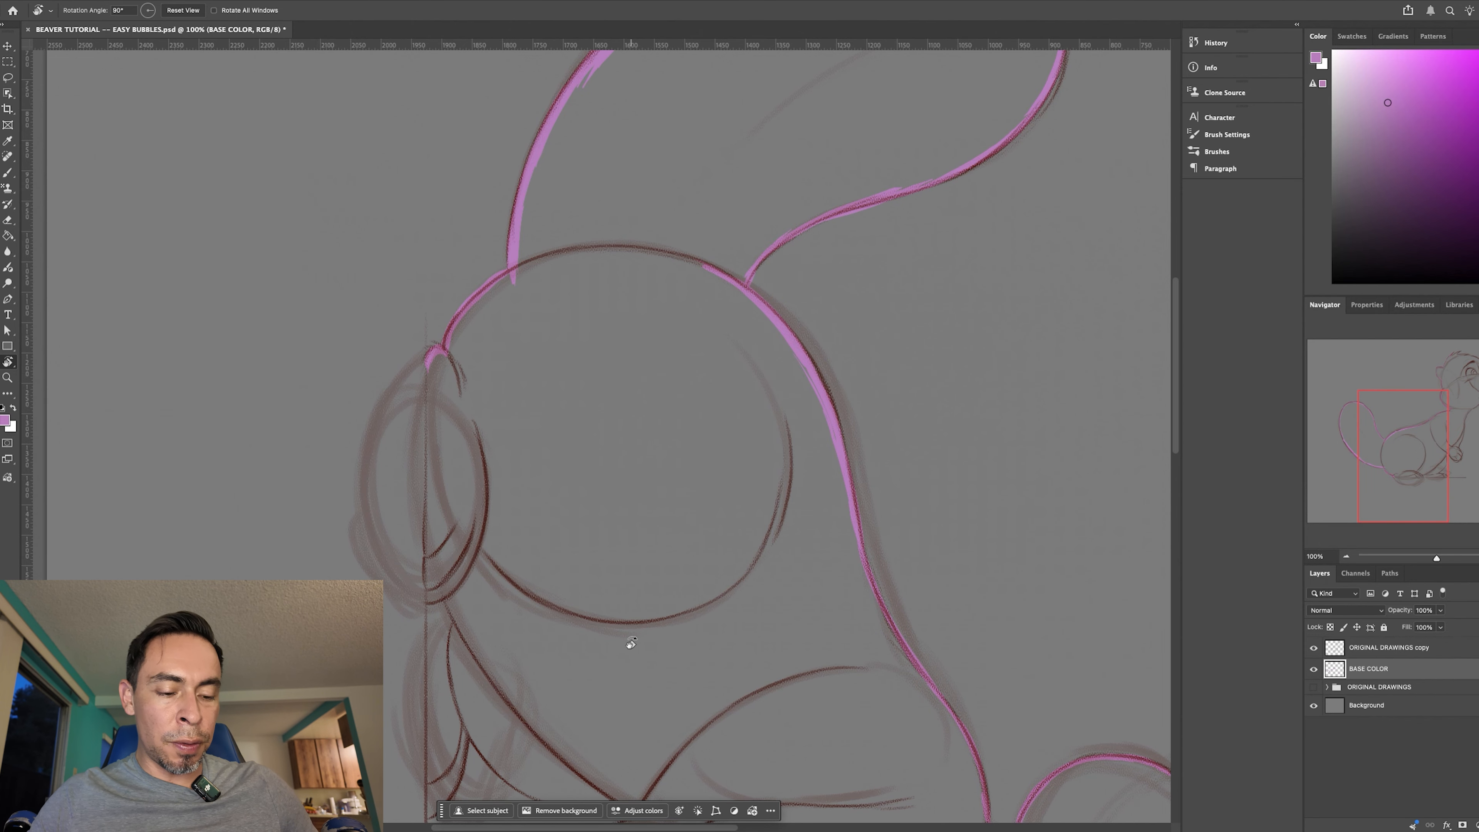
drag(1023, 588, 714, 211)
mouse_move(984, 609)
mouse_down()
mouse_move(732, 522)
mouse_move(1006, 667)
mouse_move(1033, 600)
mouse_move(986, 590)
mouse_up()
mouse_move(1009, 709)
mouse_down()
mouse_move(1010, 687)
mouse_move(996, 729)
mouse_up()
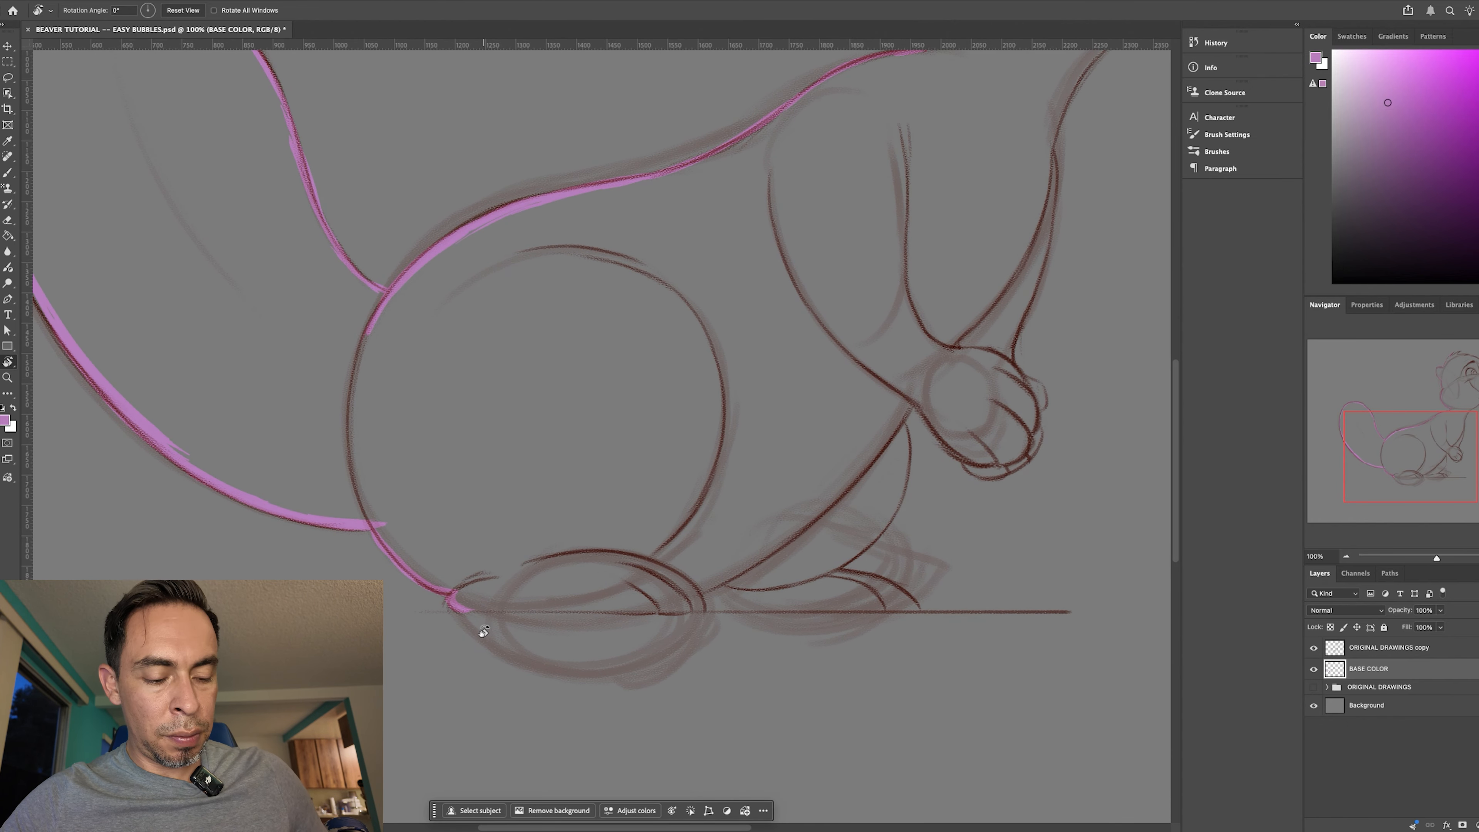
key(b)
- Try out strokes along the ground line from the heel toward the far foot's toes, undoing each one
click(476, 610)
shift+click(730, 610)
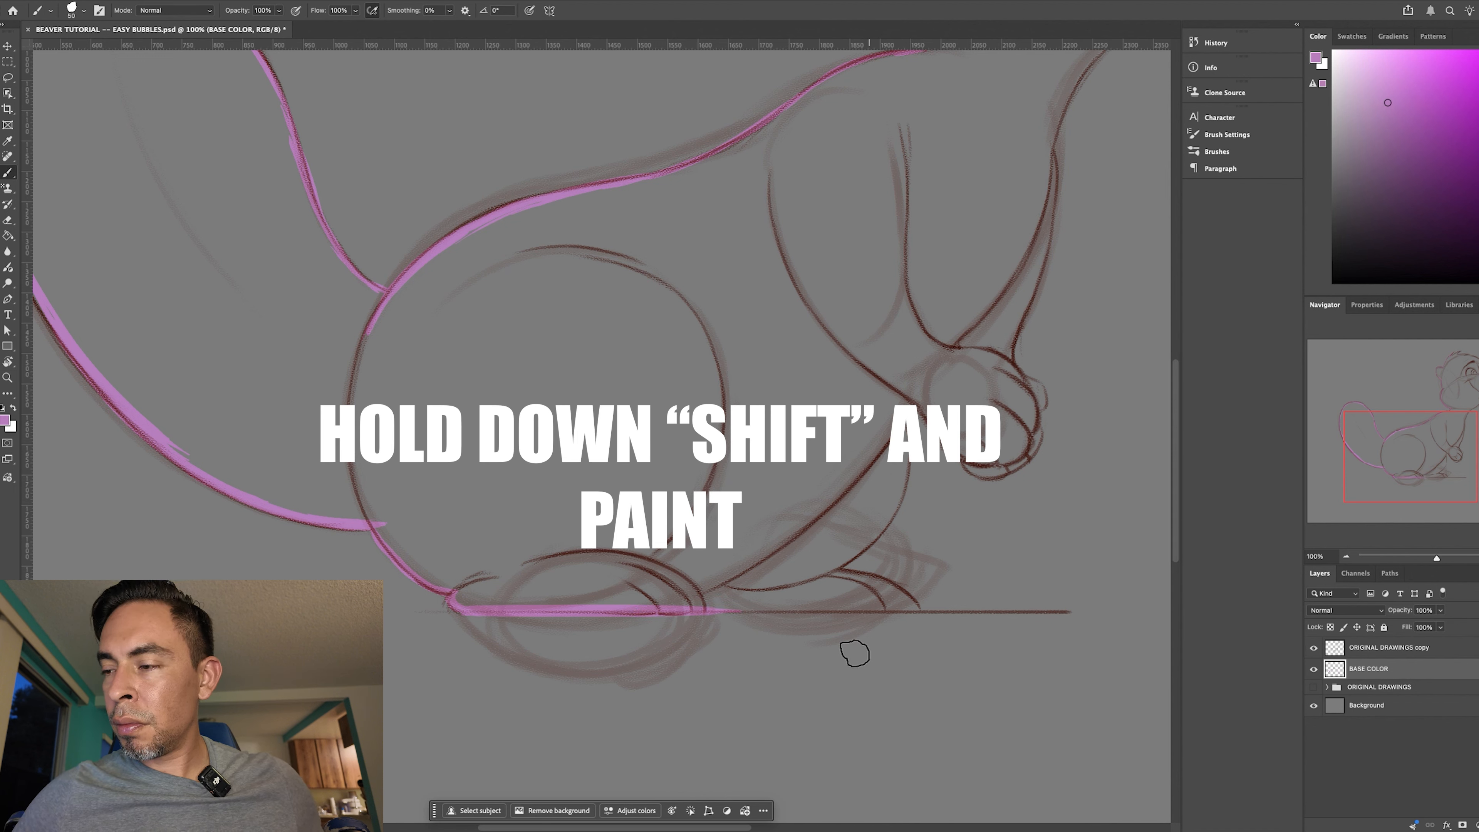
key(ctrl+z)
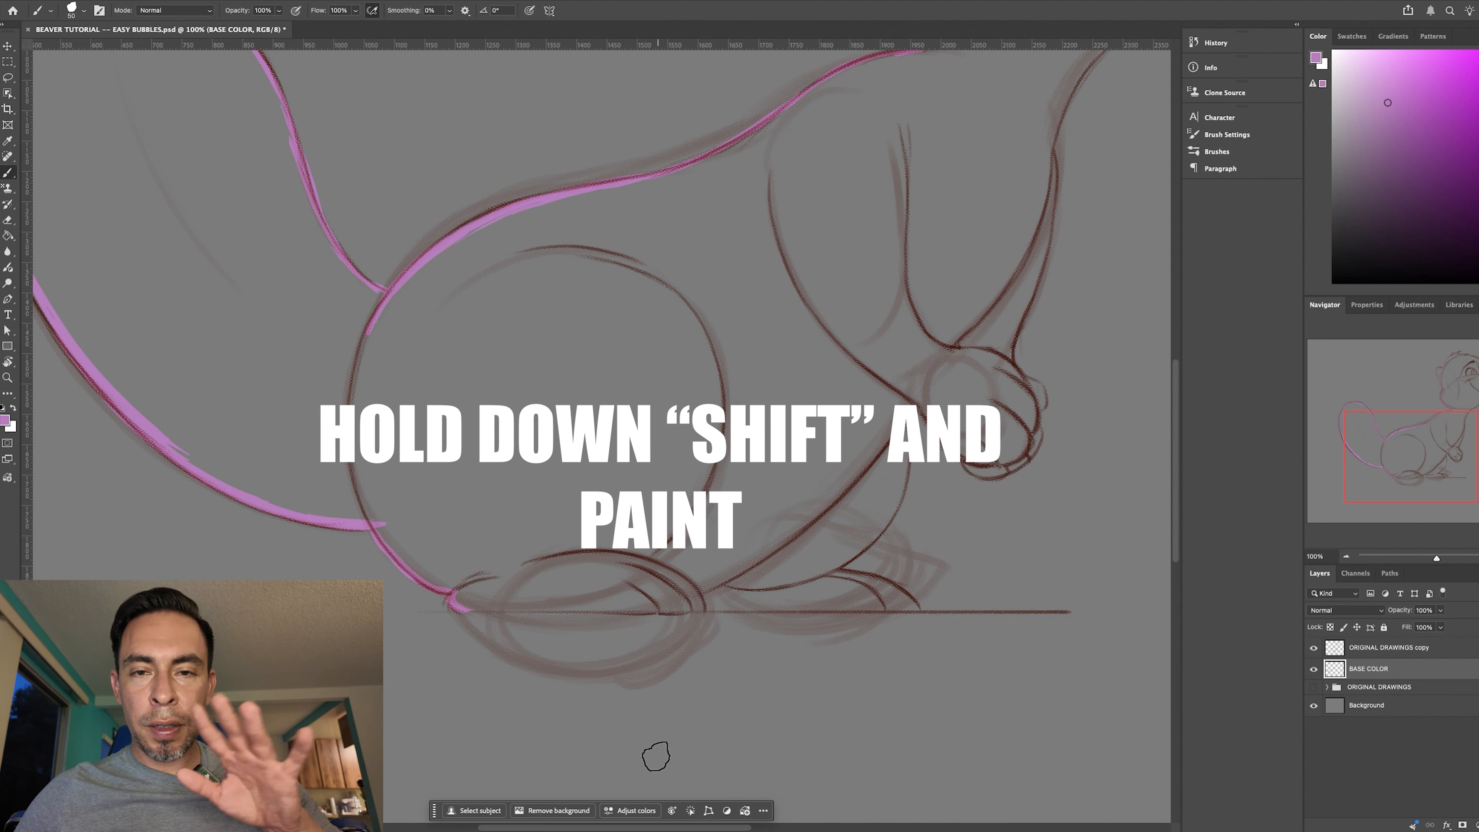
drag(462, 605, 873, 608)
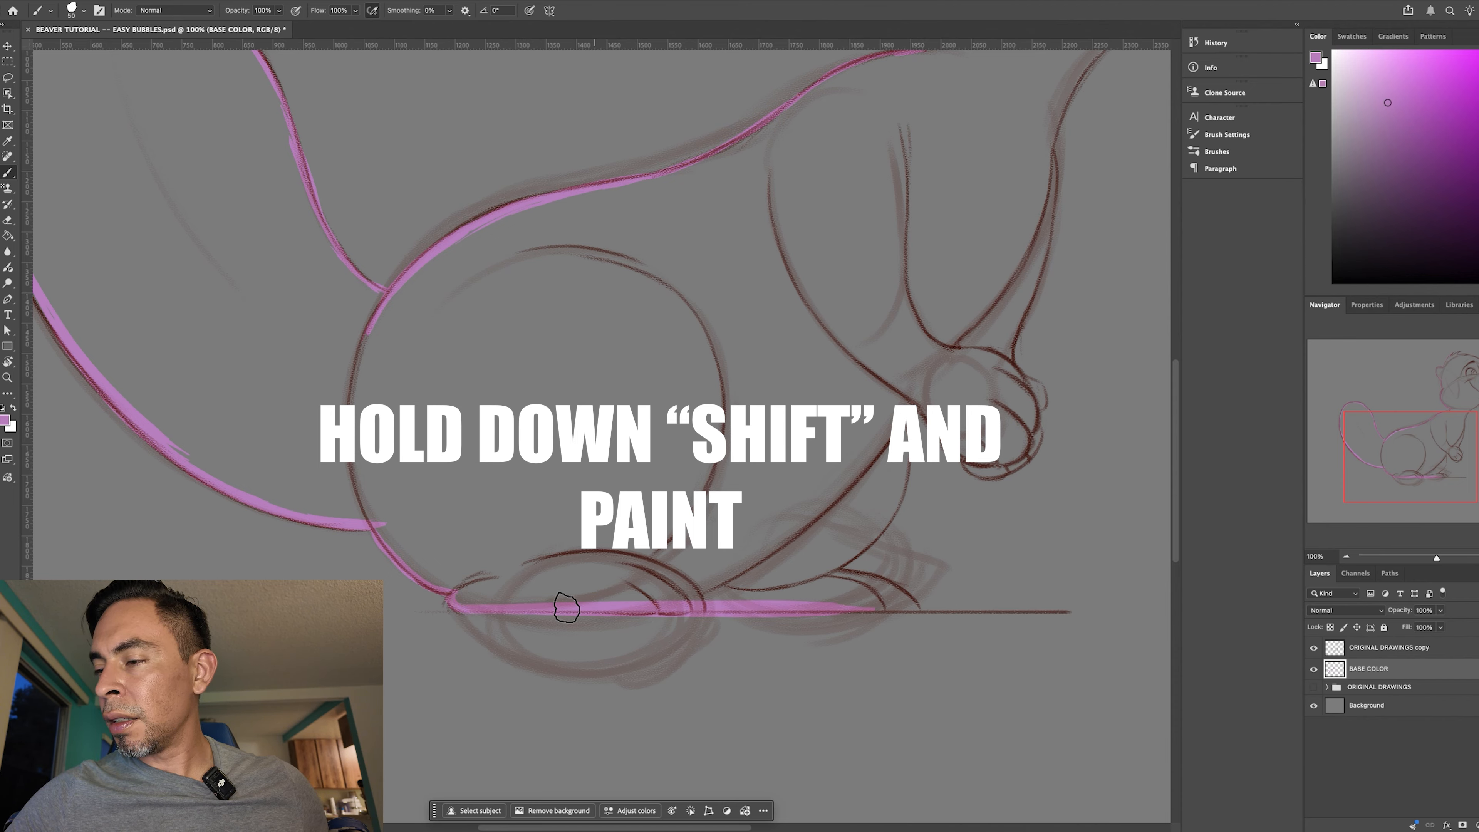
drag(527, 600, 601, 596)
key(ctrl+z)
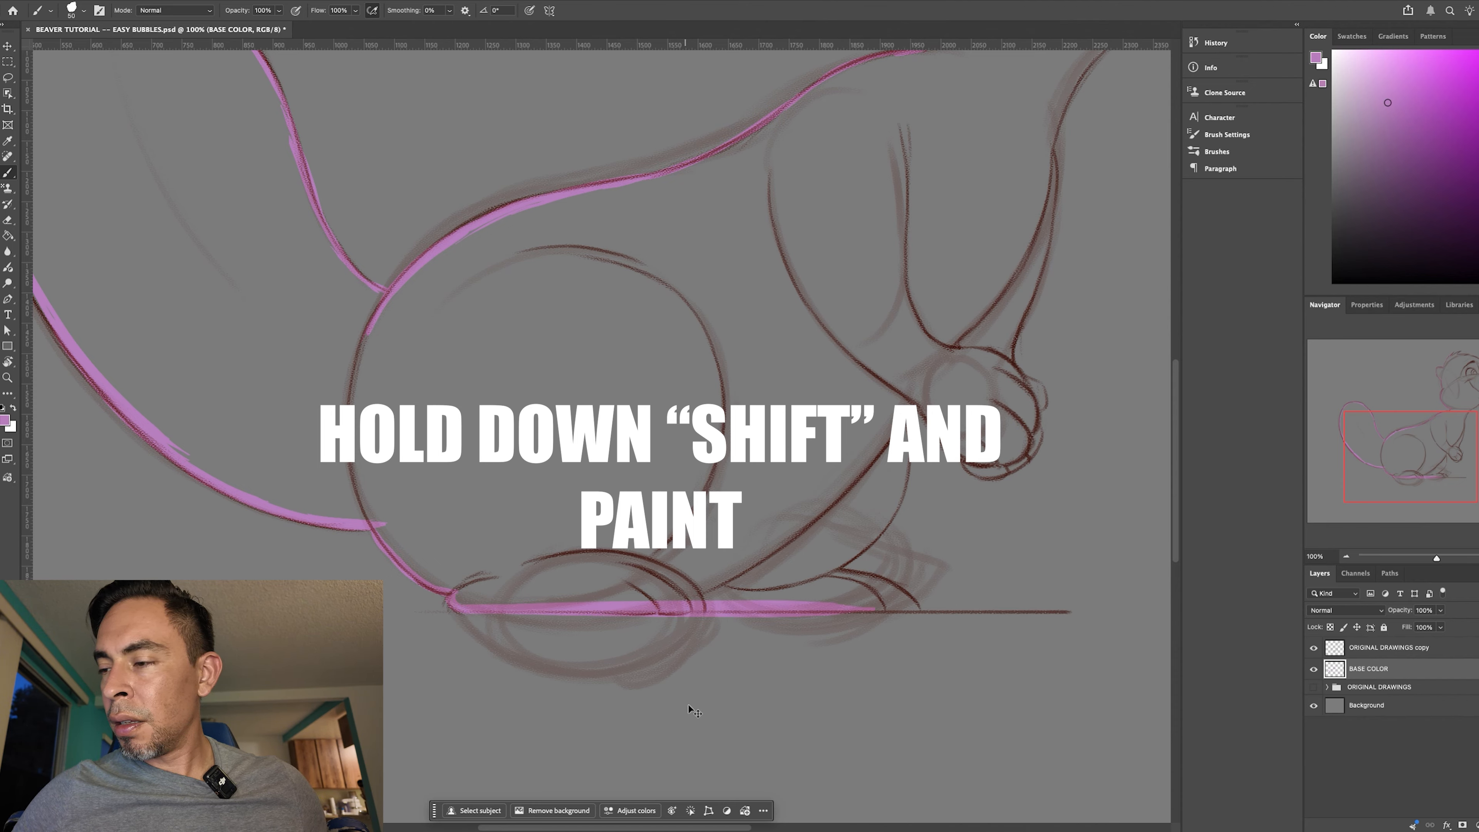
key(ctrl+z)
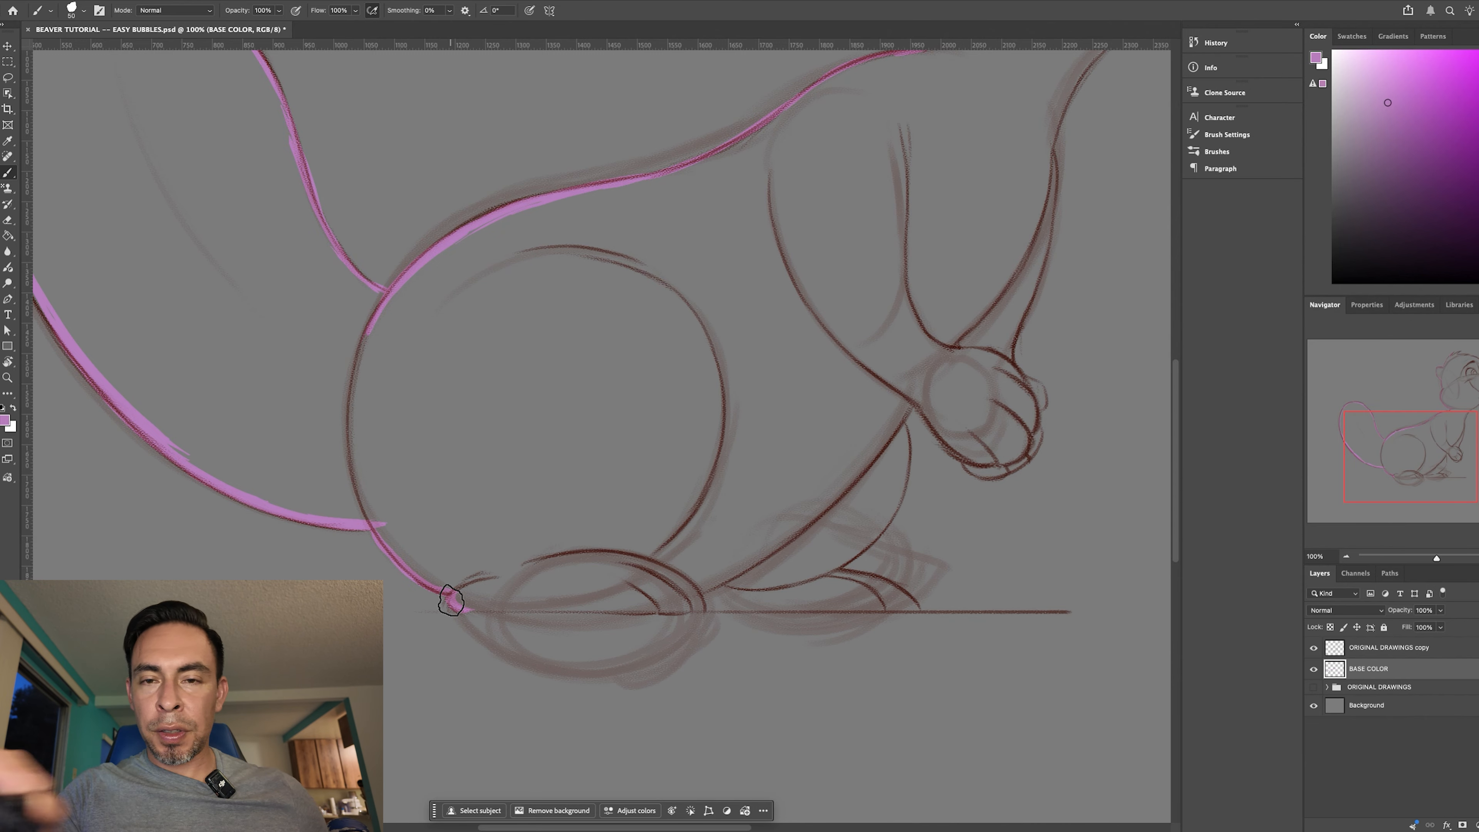
drag(462, 608, 867, 585)
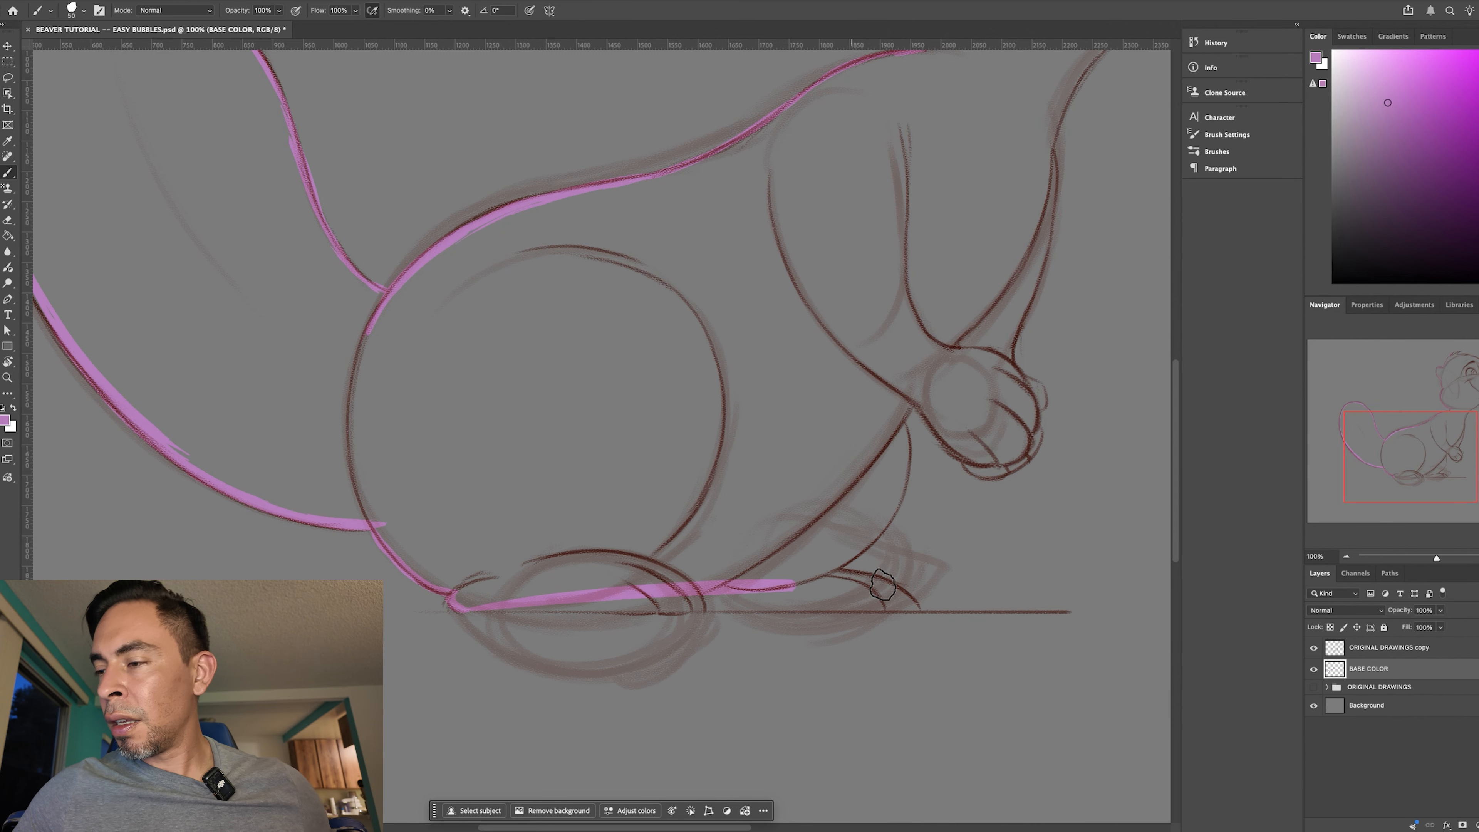
key(ctrl+z)
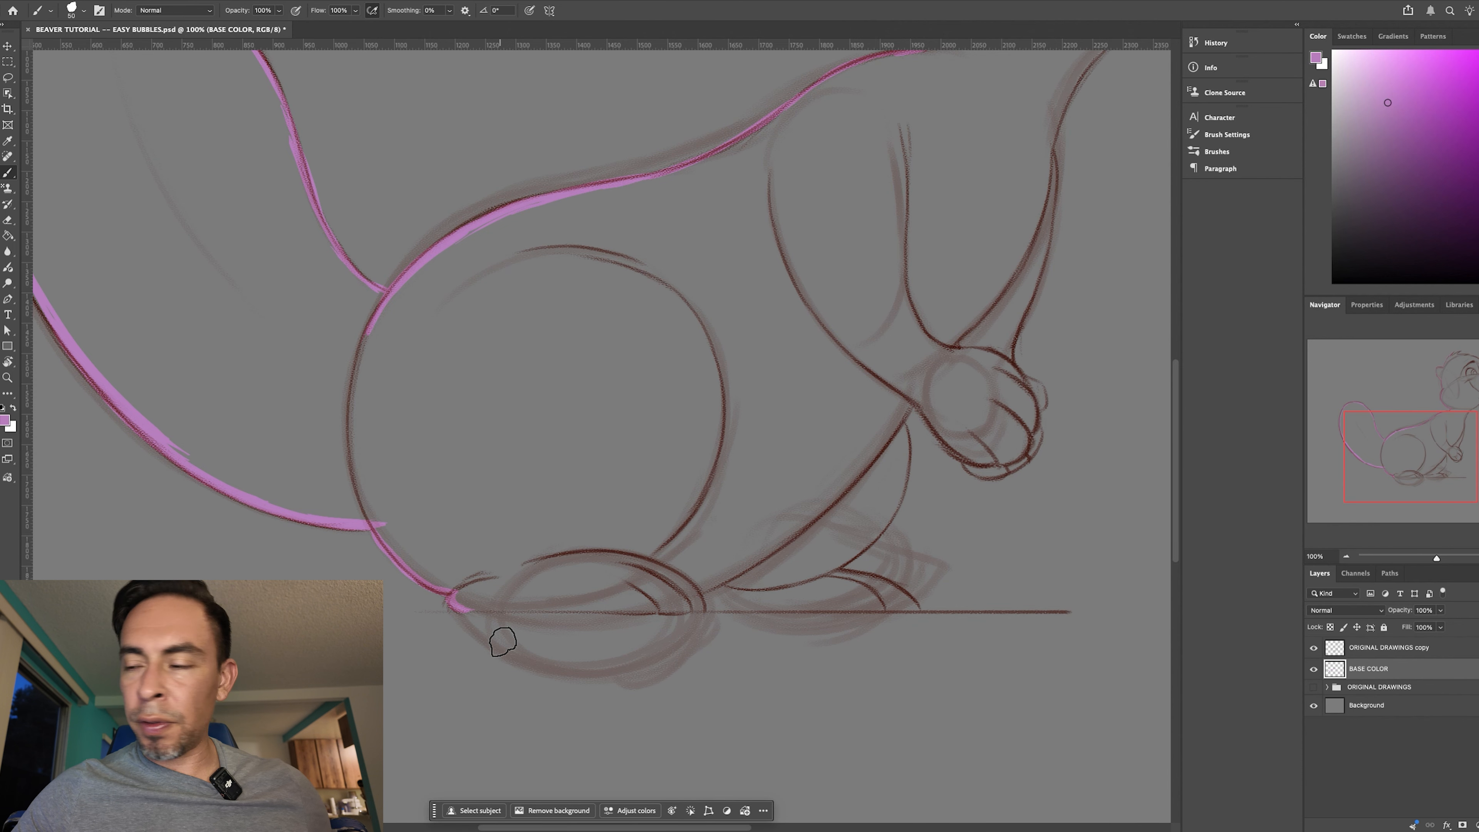
- Paint a straight line along the ground from the heel to the far foot's toes and trace the top of those toes
drag(458, 610, 917, 606)
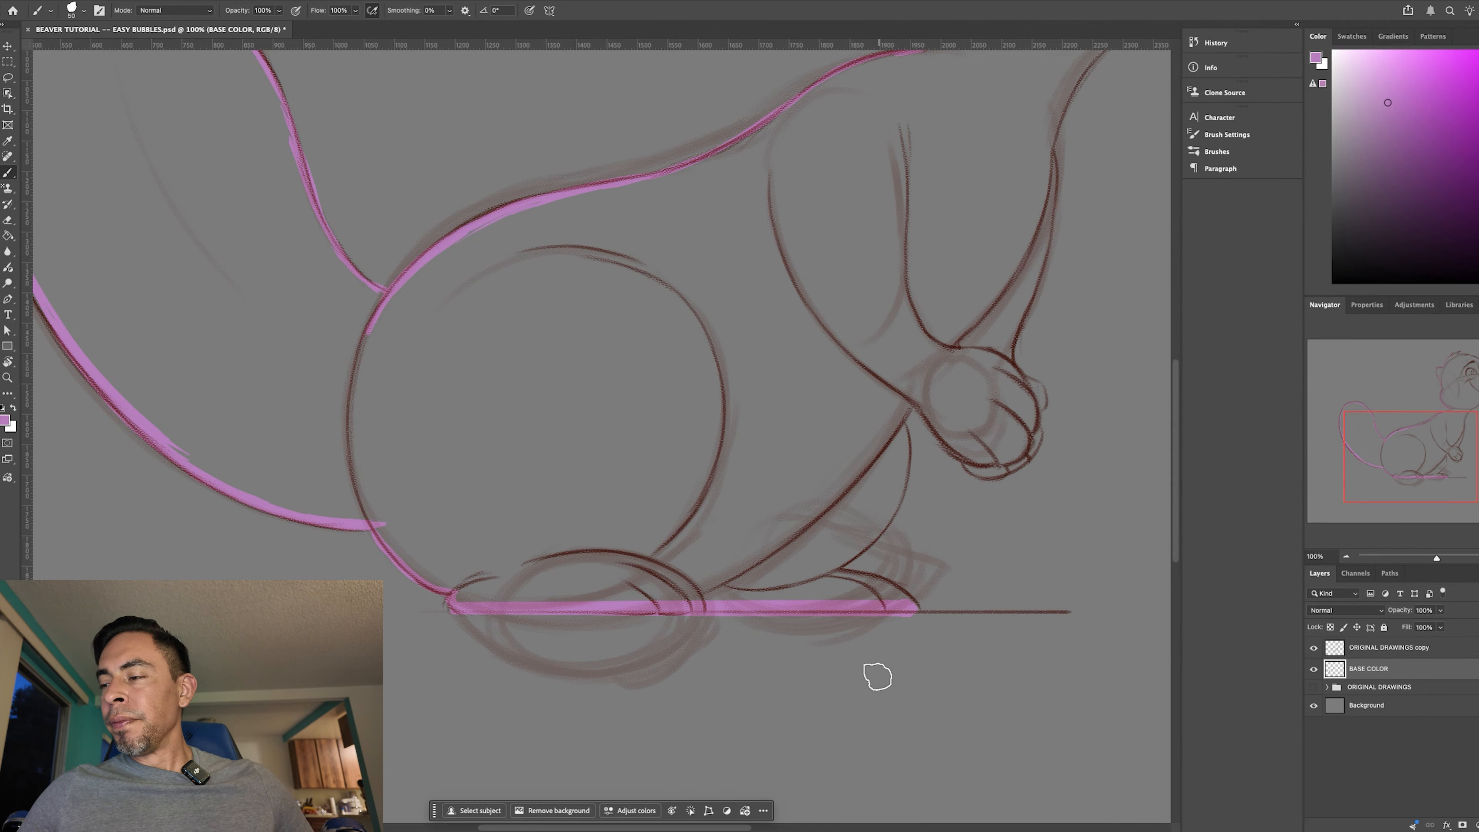
key(r)
mouse_move(877, 672)
mouse_down()
mouse_move(996, 562)
mouse_move(772, 481)
mouse_up()
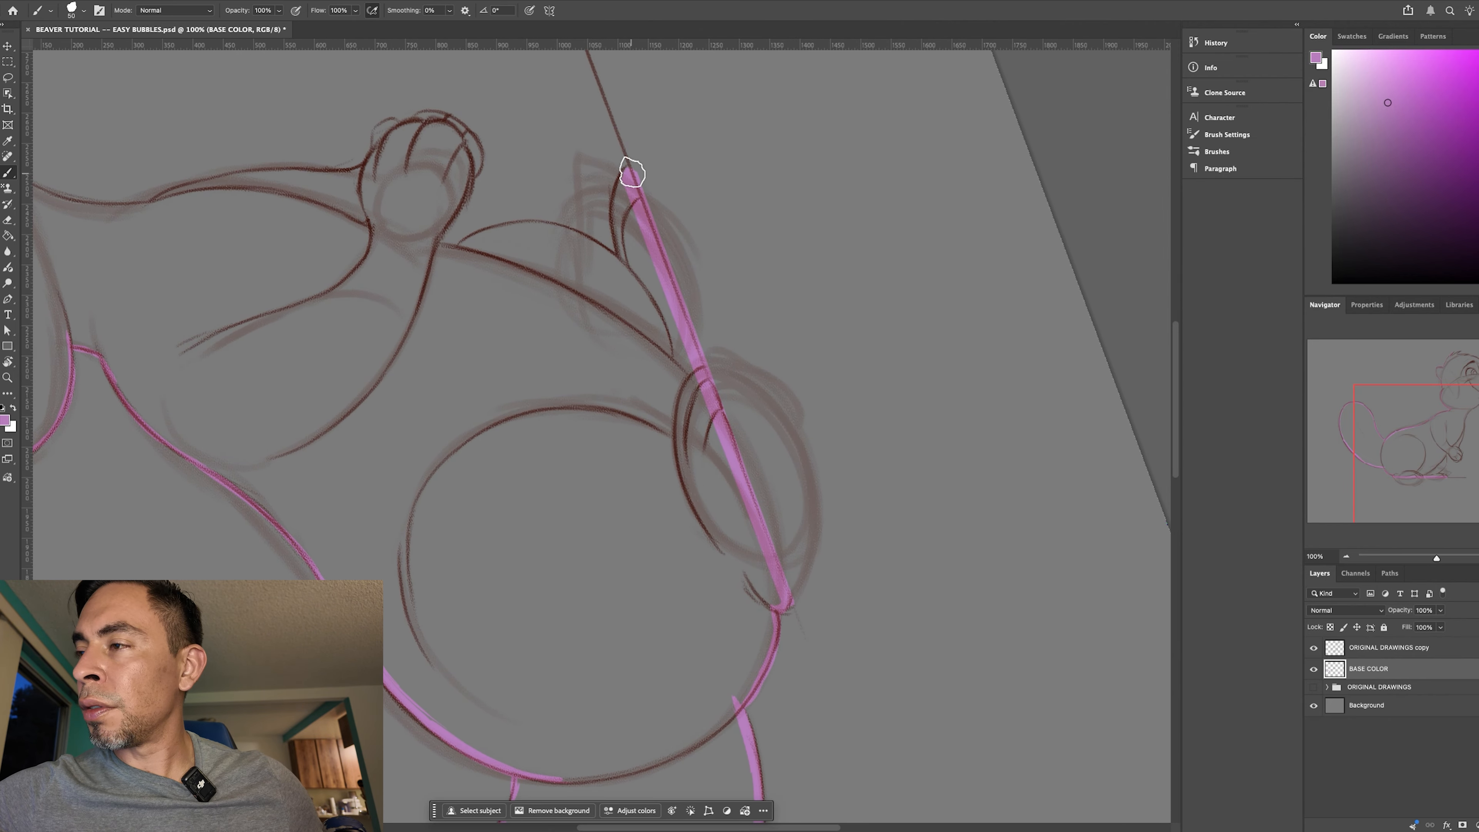
drag(627, 170, 620, 259)
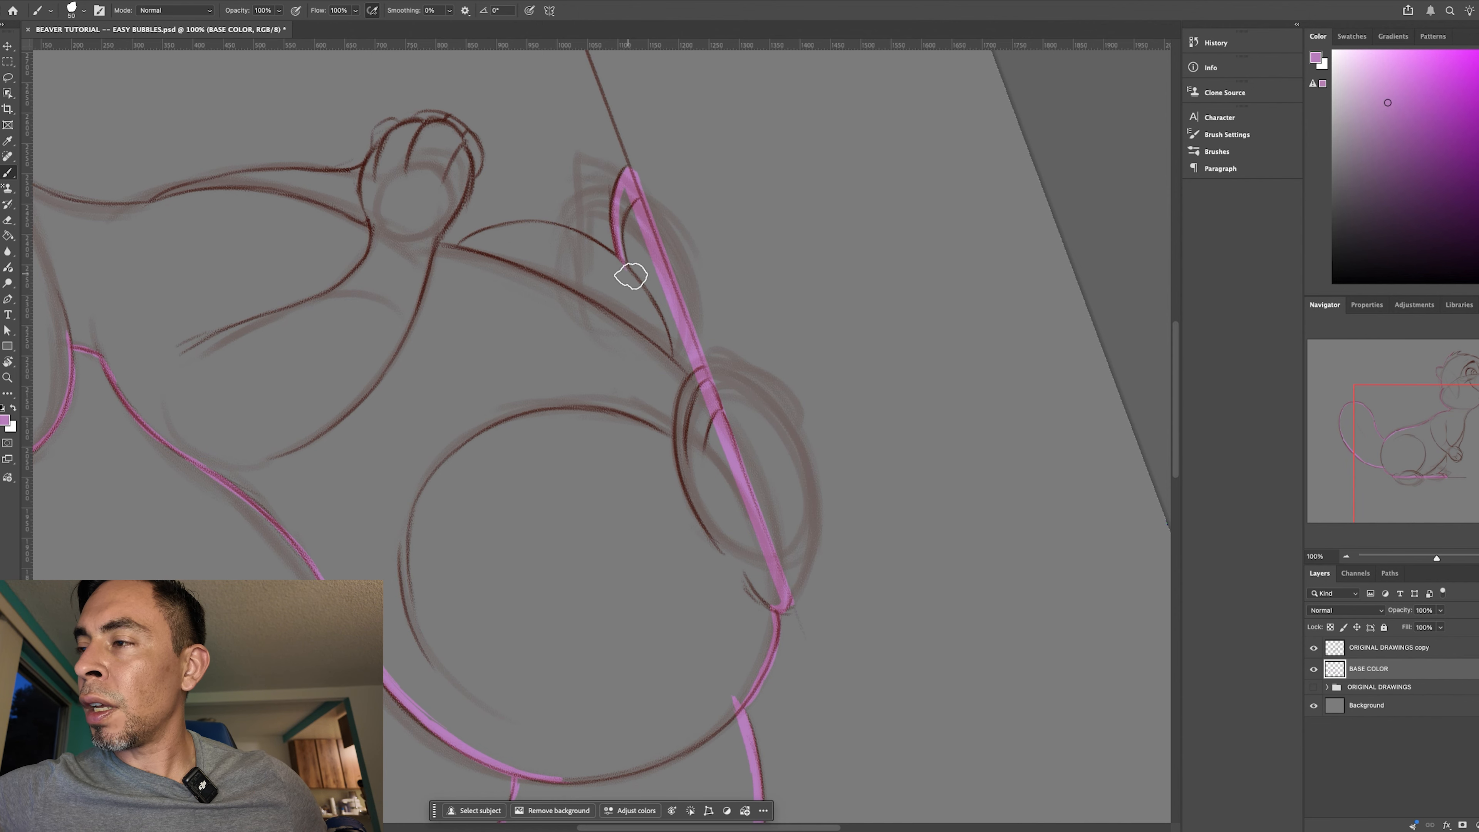
- Trace the curved outline of the far leg from the top of its foot up to the belly line
key(r)
drag(802, 604, 632, 379)
scroll(603, 492, down, 3)
key(b)
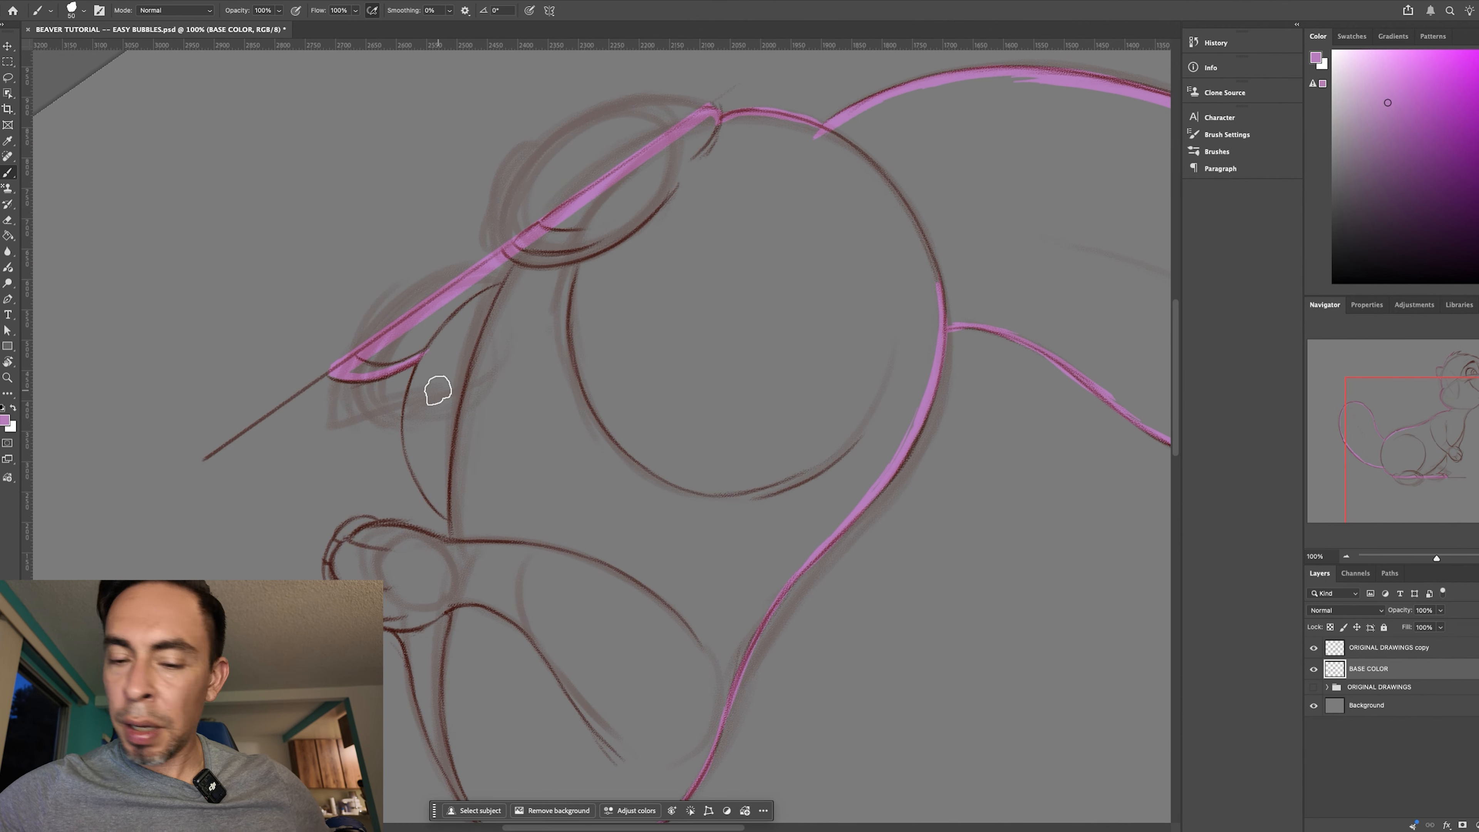
key(ctrl+plus)
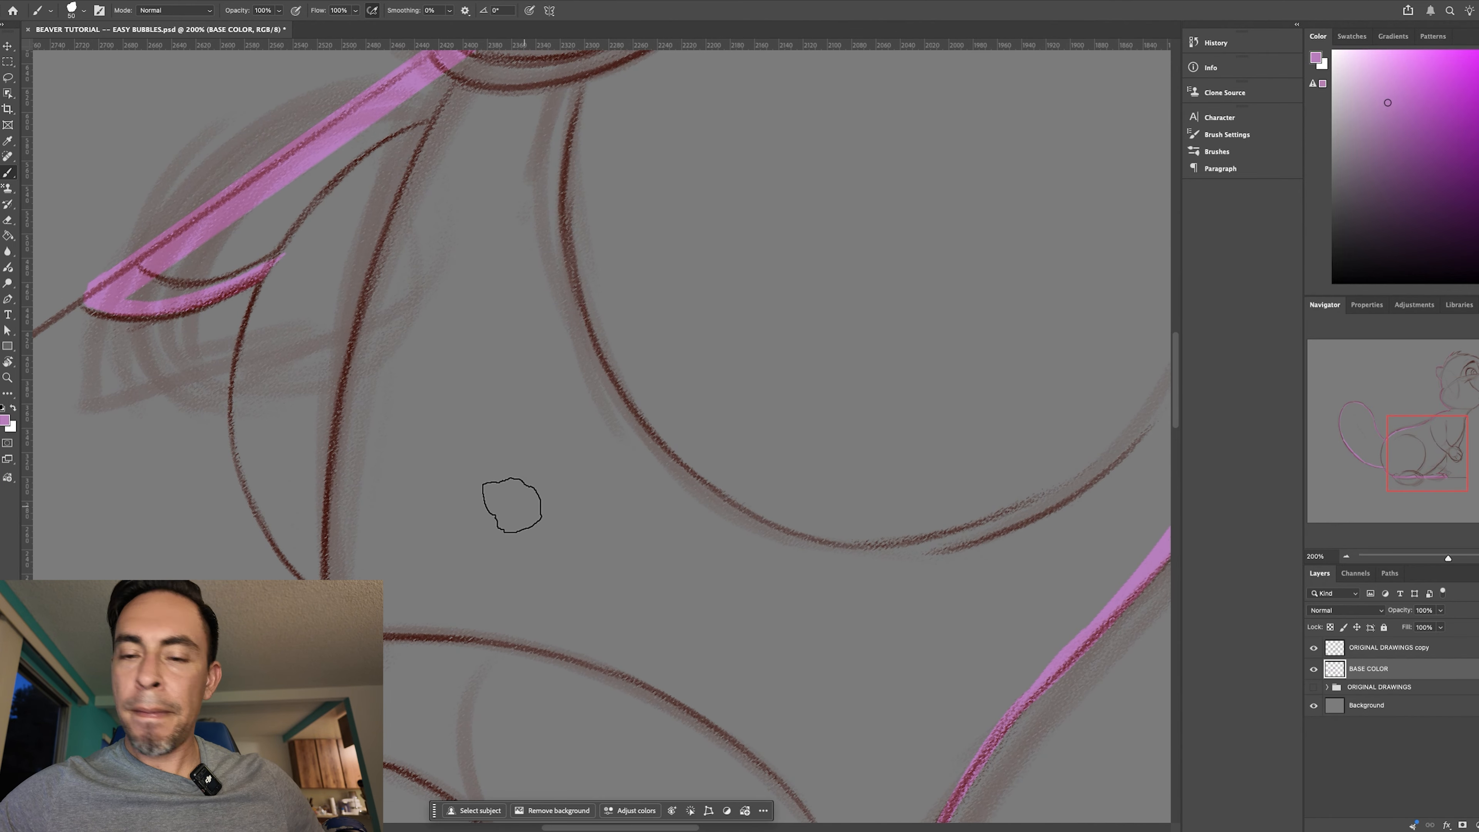
drag(274, 259, 238, 370)
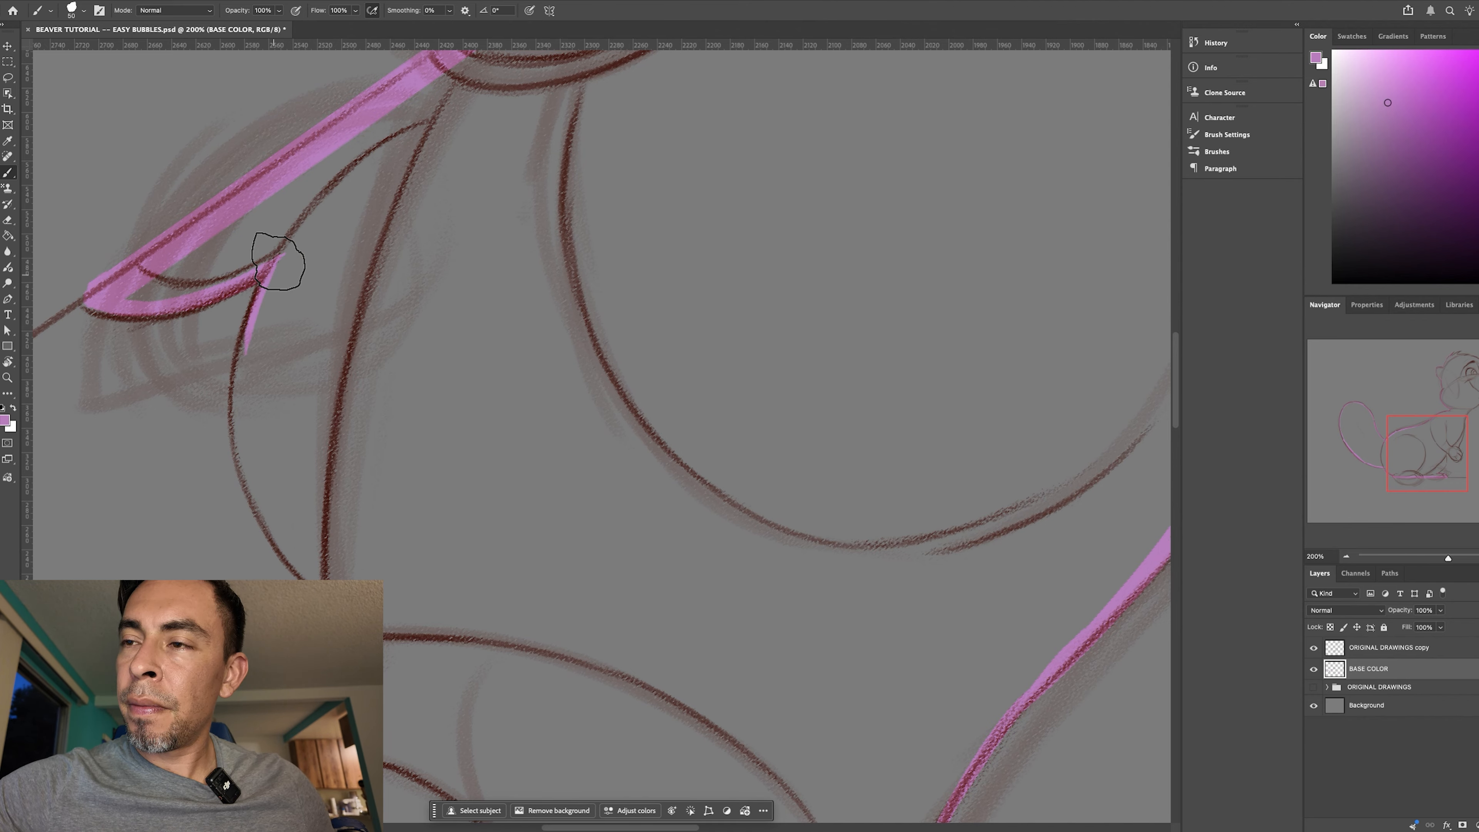
mouse_move(251, 320)
mouse_down()
mouse_move(239, 406)
mouse_move(238, 339)
mouse_move(245, 326)
mouse_move(237, 393)
mouse_move(239, 379)
mouse_move(265, 516)
mouse_up()
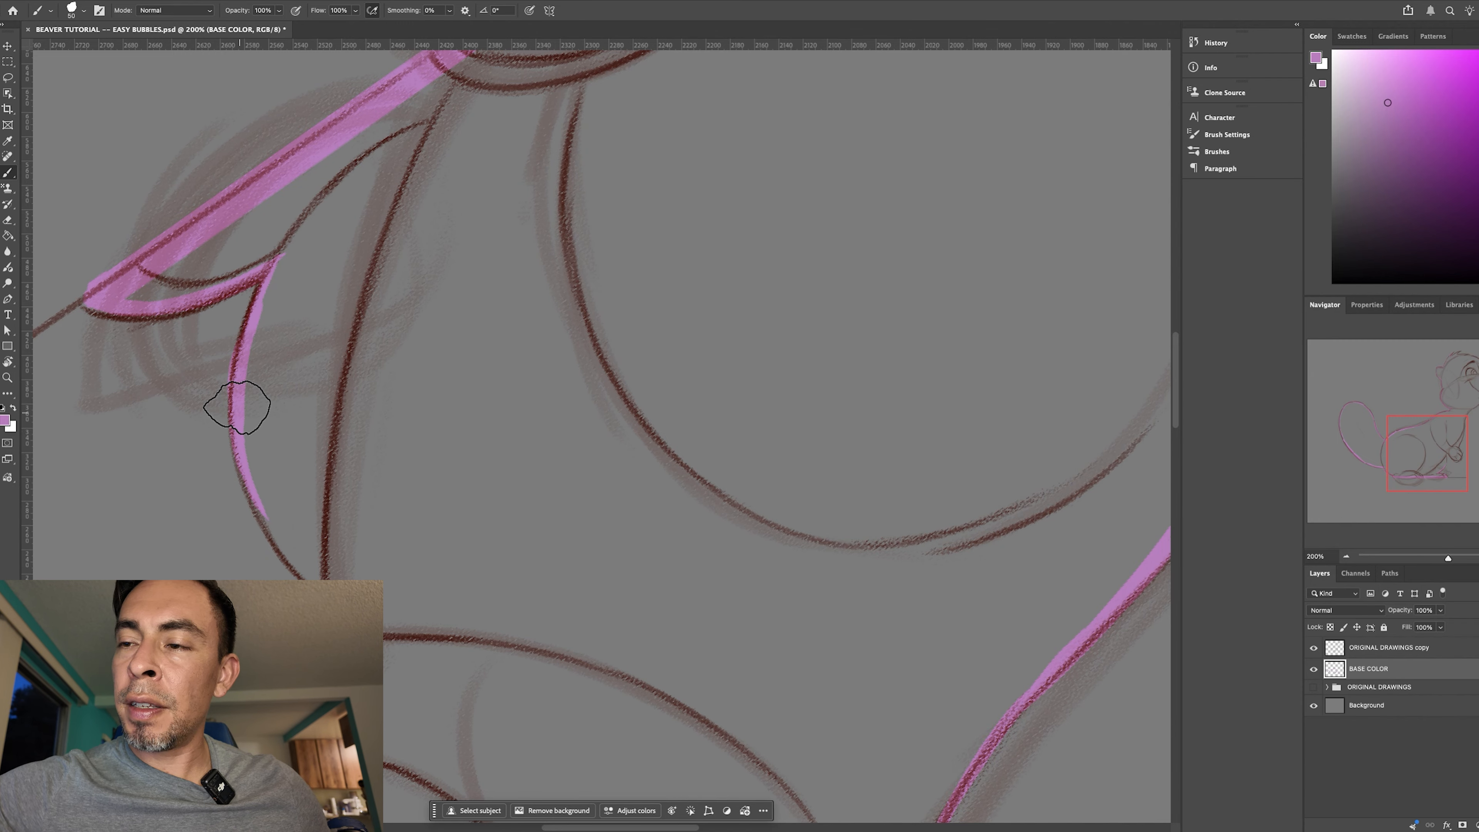
mouse_move(239, 430)
mouse_down()
mouse_move(282, 531)
mouse_move(244, 467)
mouse_move(268, 512)
mouse_move(328, 598)
mouse_up()
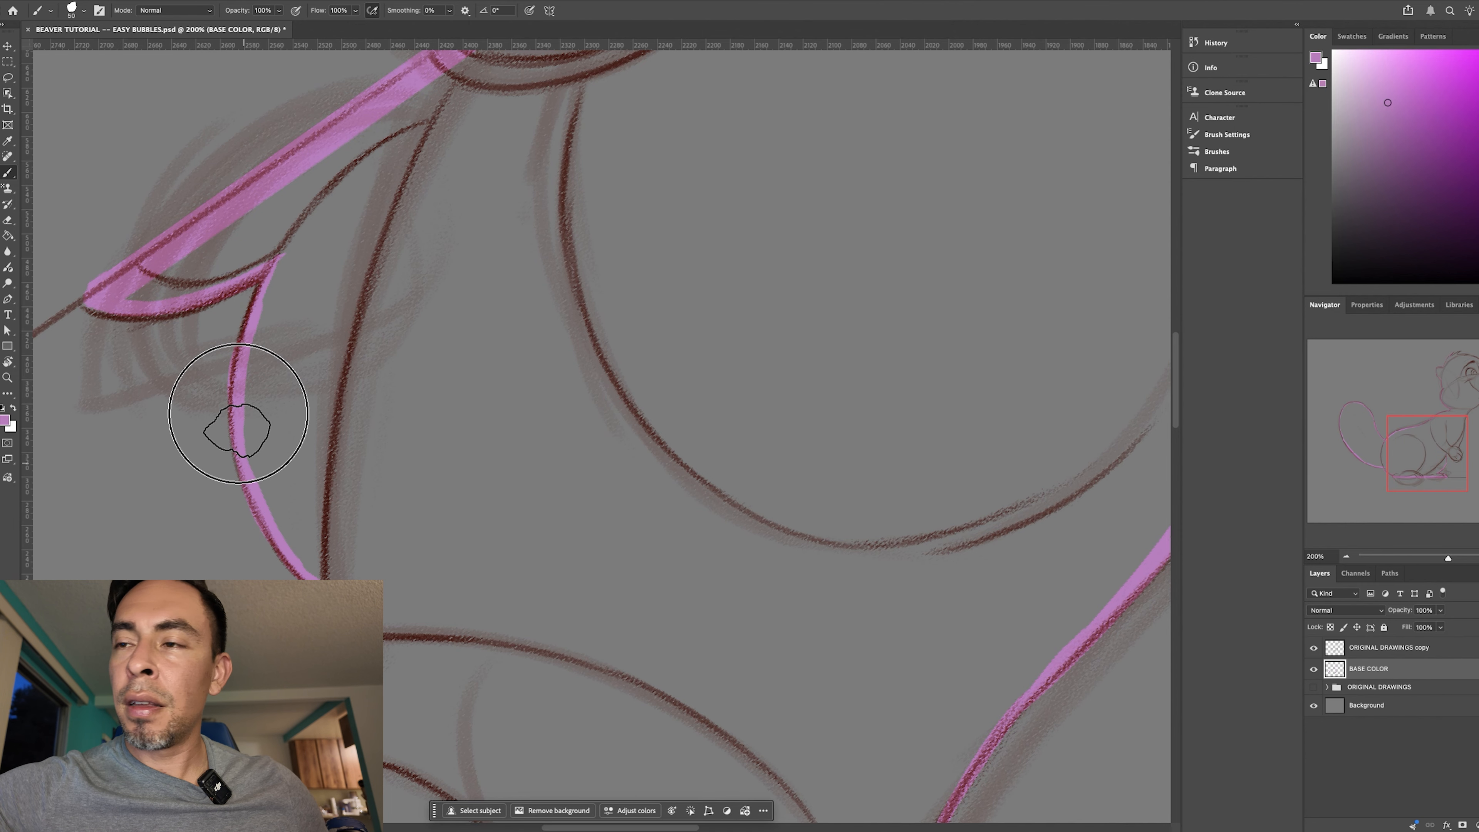
- Join the far leg's outline to the wrist with a short stroke along the belly line
scroll(575, 360, down, 5)
key(r)
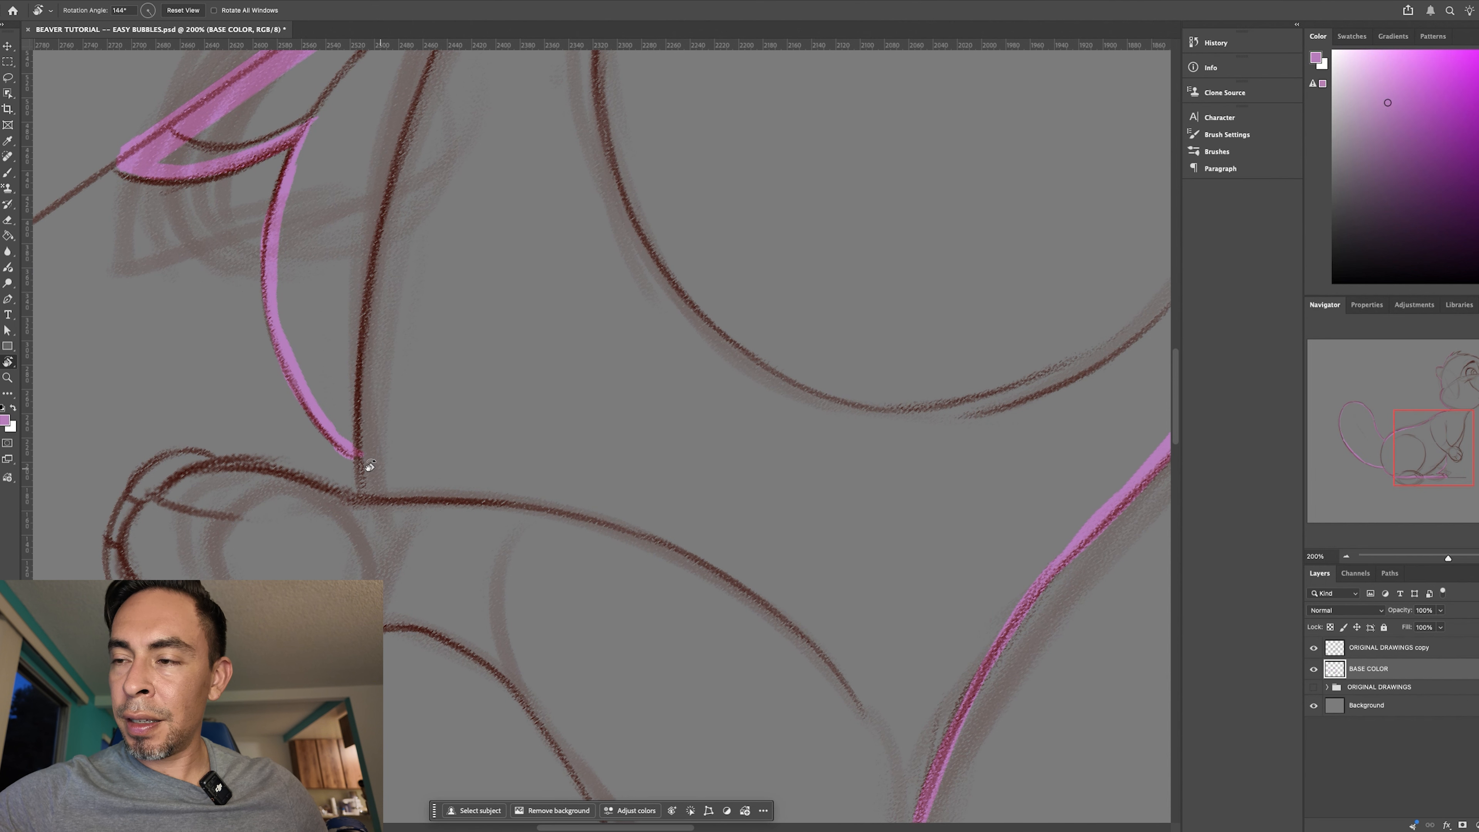
key(b)
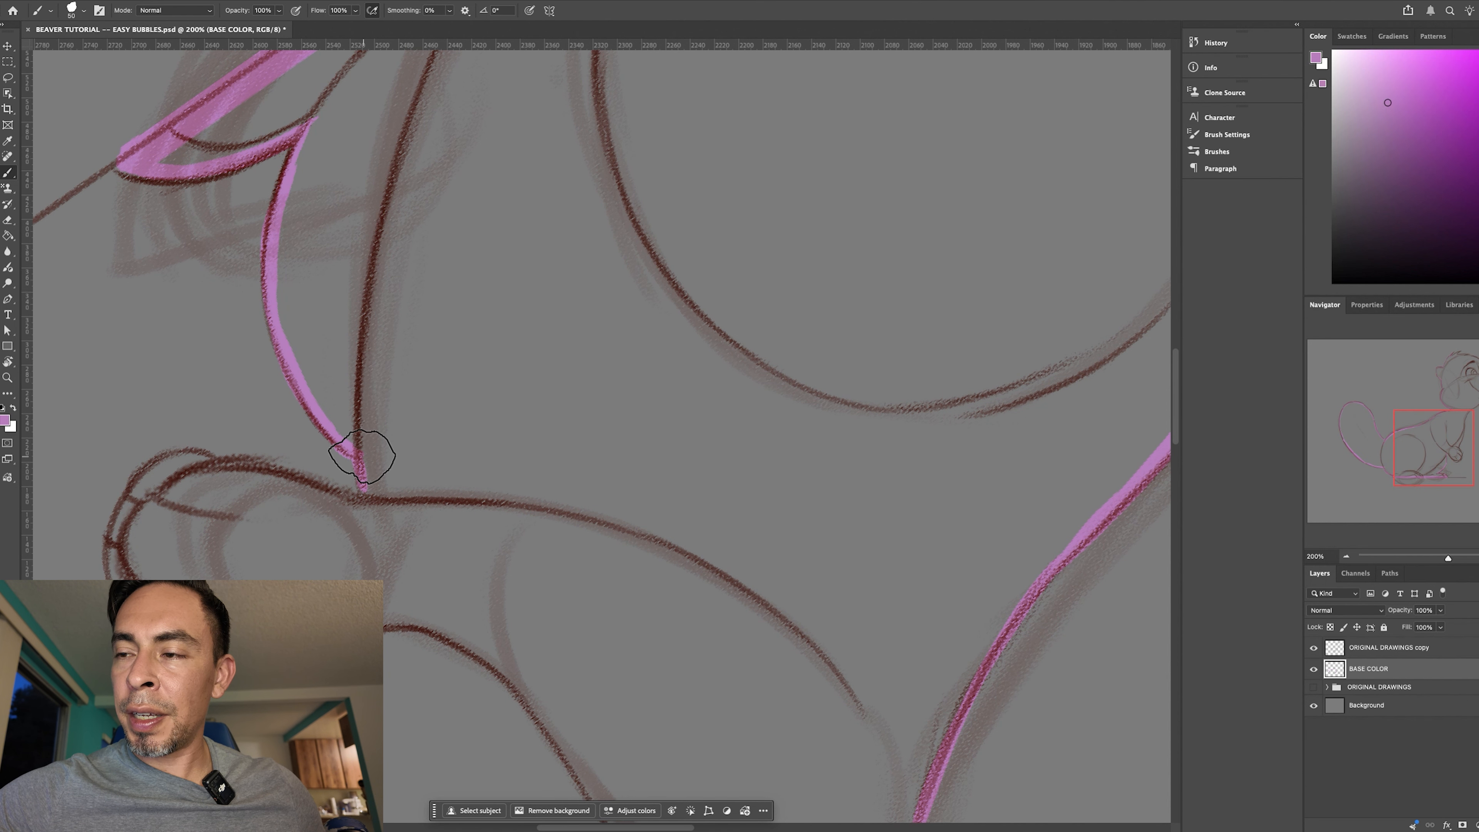
drag(756, 644, 763, 379)
key(ctrl+z)
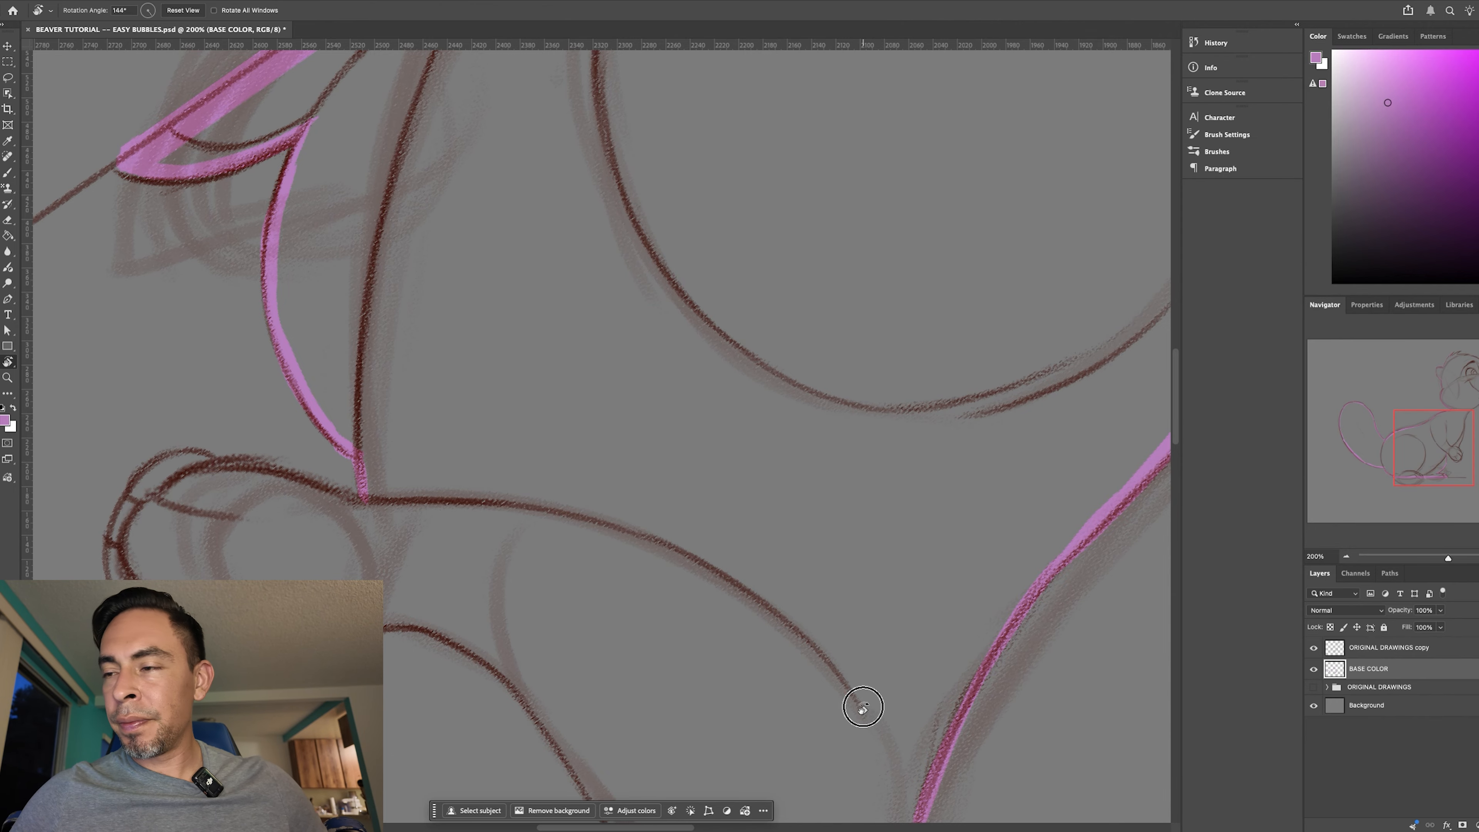
- Trace the side of the paw from the wrist down to the outer edge of the first finger
mouse_move(861, 708)
mouse_down()
mouse_move(908, 567)
mouse_move(876, 389)
mouse_up()
key(ctrl+z)
key(r)
mouse_move(917, 730)
mouse_down()
mouse_move(957, 357)
mouse_move(890, 613)
mouse_up()
key(Escape)
key(b)
key(r)
mouse_move(862, 559)
mouse_down()
mouse_move(914, 524)
mouse_move(886, 464)
mouse_up()
key(b)
mouse_move(495, 362)
mouse_down()
mouse_move(497, 364)
mouse_move(466, 428)
mouse_move(492, 376)
mouse_move(465, 440)
mouse_move(478, 411)
mouse_move(447, 565)
mouse_up()
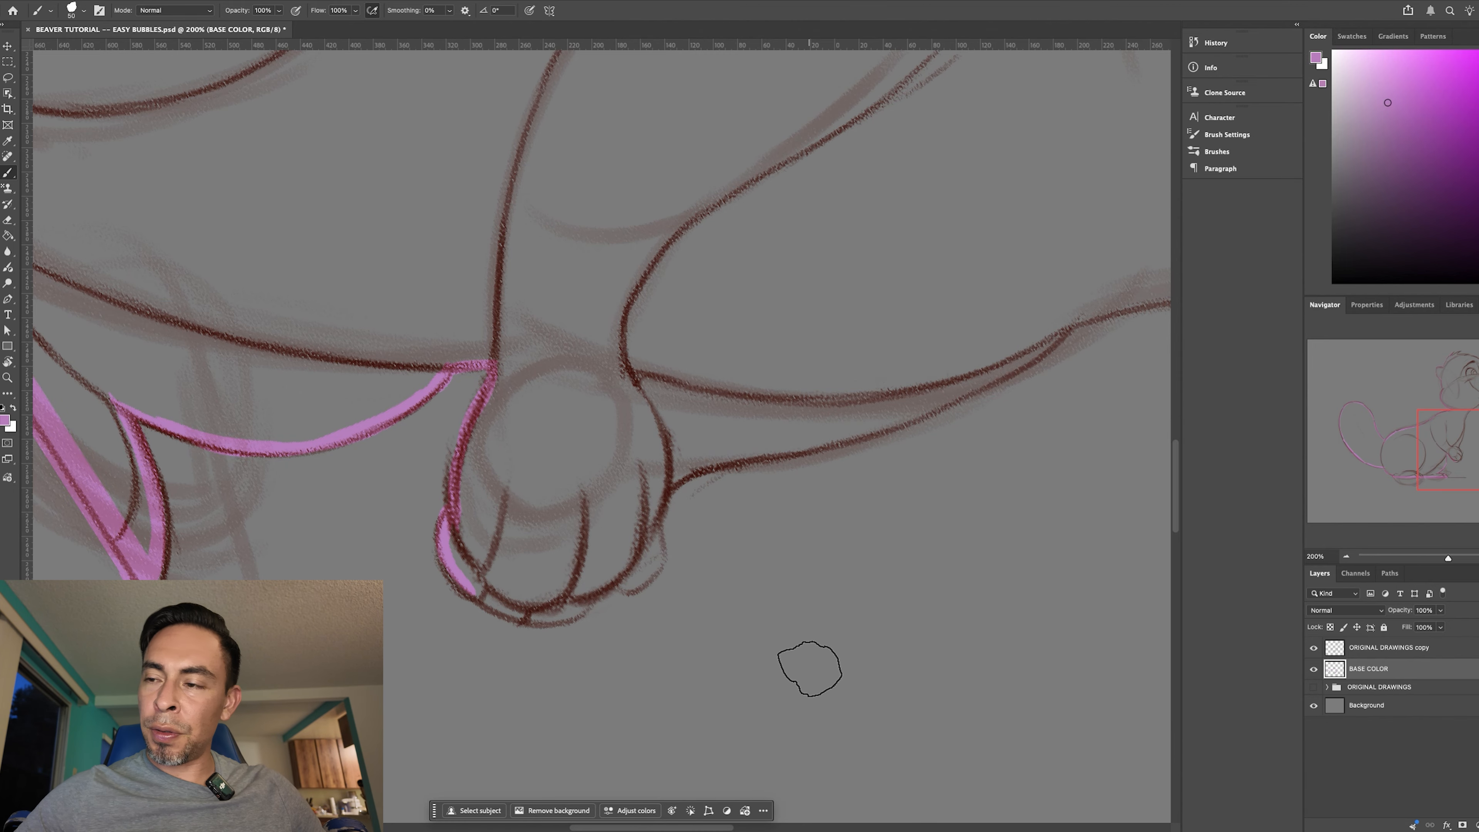
- Trace the rounded fingertips around the front paw, ending where the paw meets the chest line
mouse_move(828, 672)
mouse_down()
mouse_move(660, 732)
mouse_move(508, 604)
mouse_up()
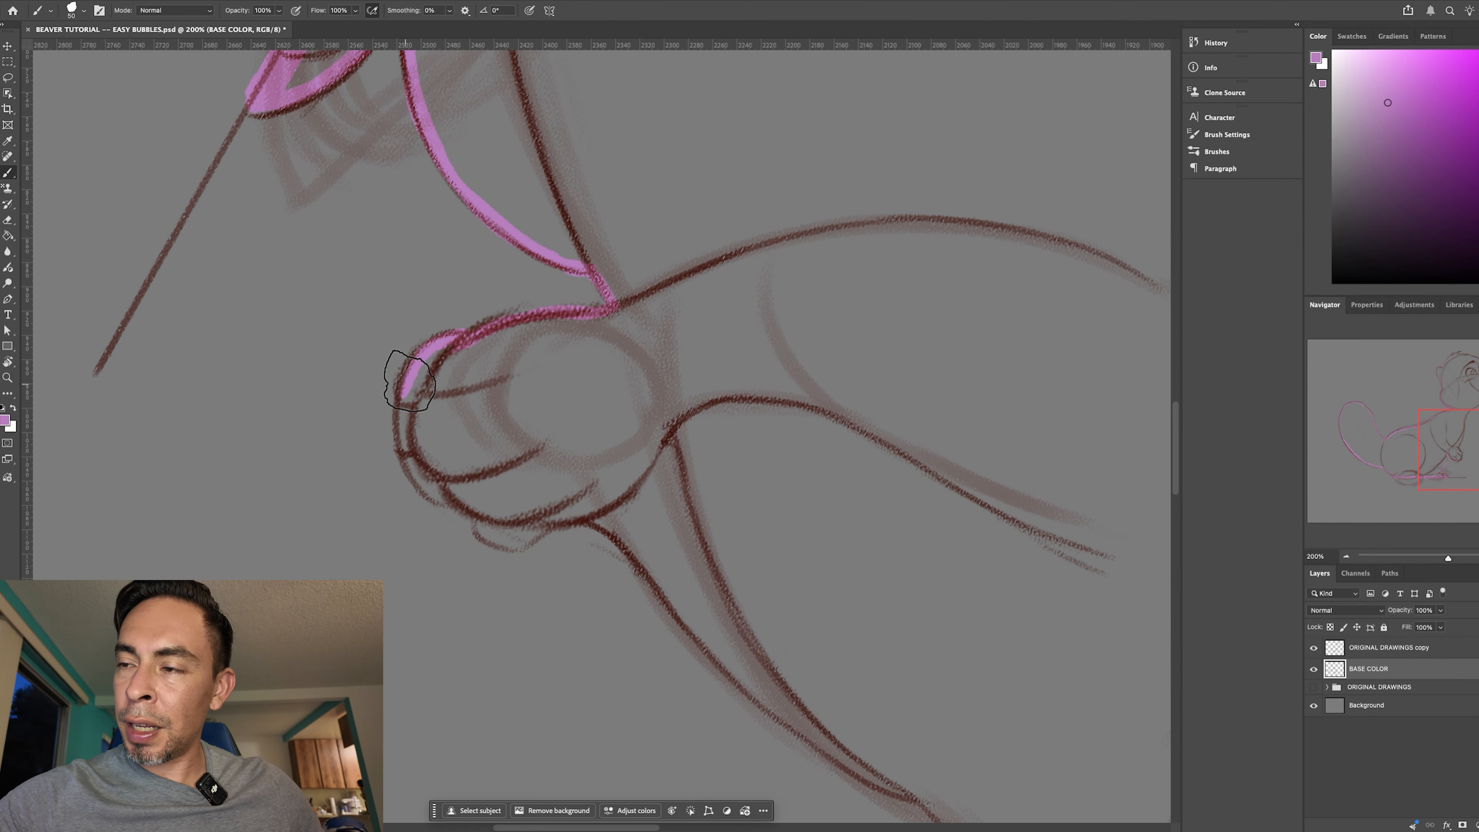
mouse_move(403, 390)
mouse_down()
mouse_move(403, 479)
mouse_move(422, 473)
mouse_move(425, 494)
mouse_move(479, 525)
mouse_up()
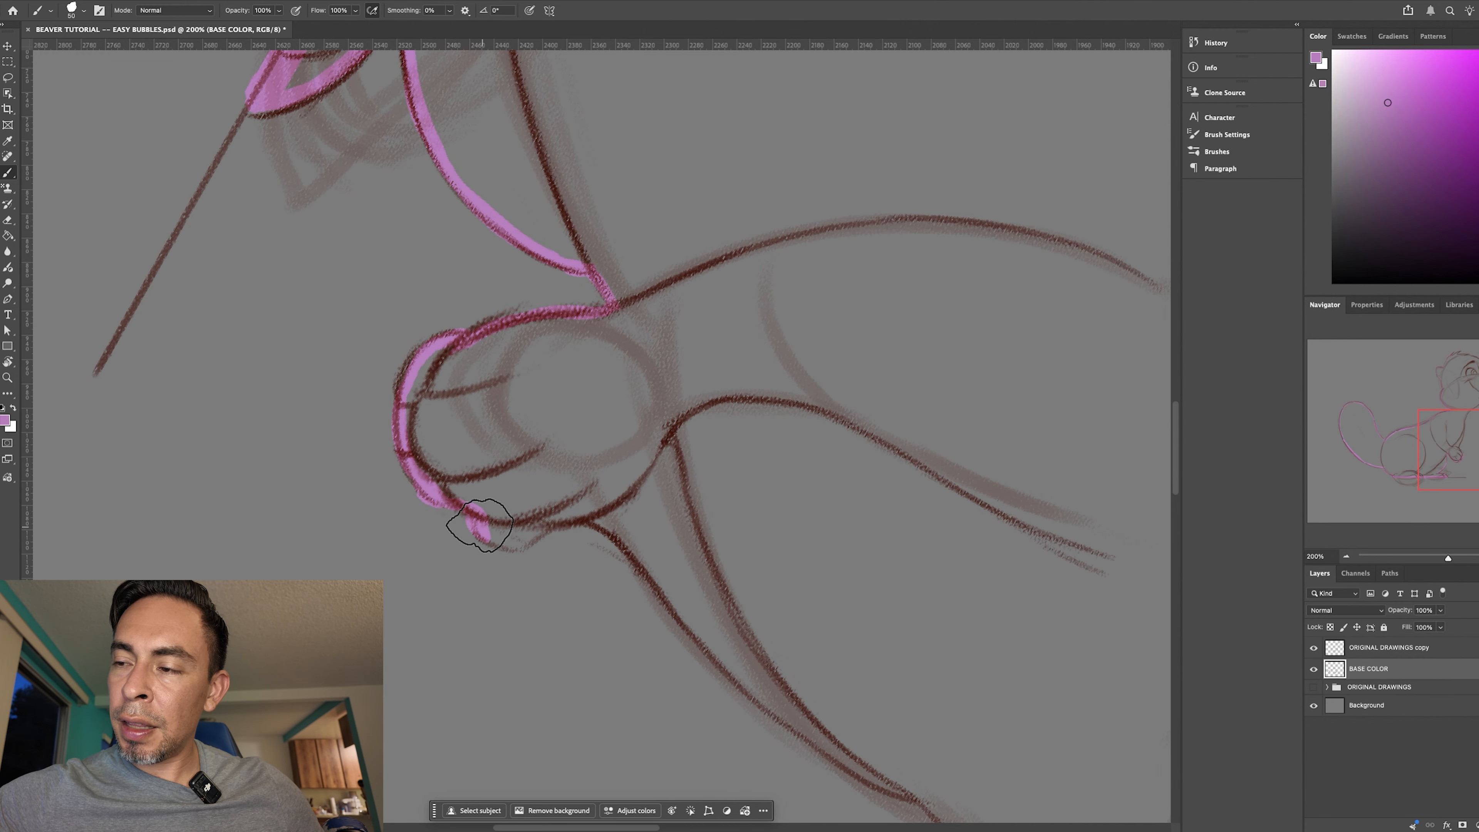
key(r)
drag(878, 674, 487, 648)
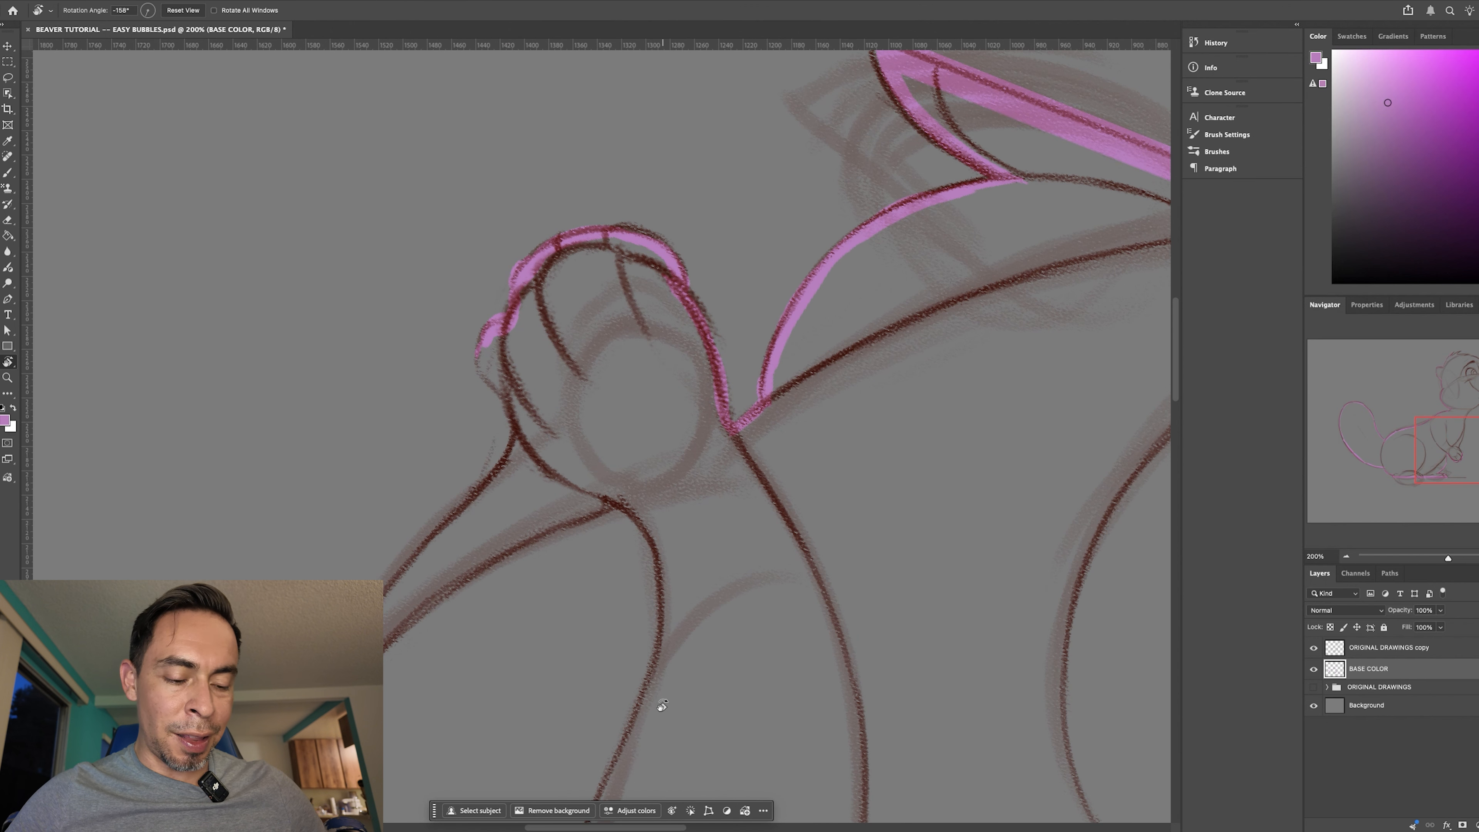
mouse_move(527, 345)
mouse_down()
mouse_move(490, 334)
mouse_move(481, 348)
mouse_move(491, 337)
mouse_move(502, 389)
mouse_move(483, 371)
mouse_move(514, 417)
mouse_move(503, 460)
mouse_up()
key(b)
mouse_move(741, 613)
mouse_down()
mouse_move(813, 529)
mouse_move(785, 396)
mouse_up()
key(space)
key(b)
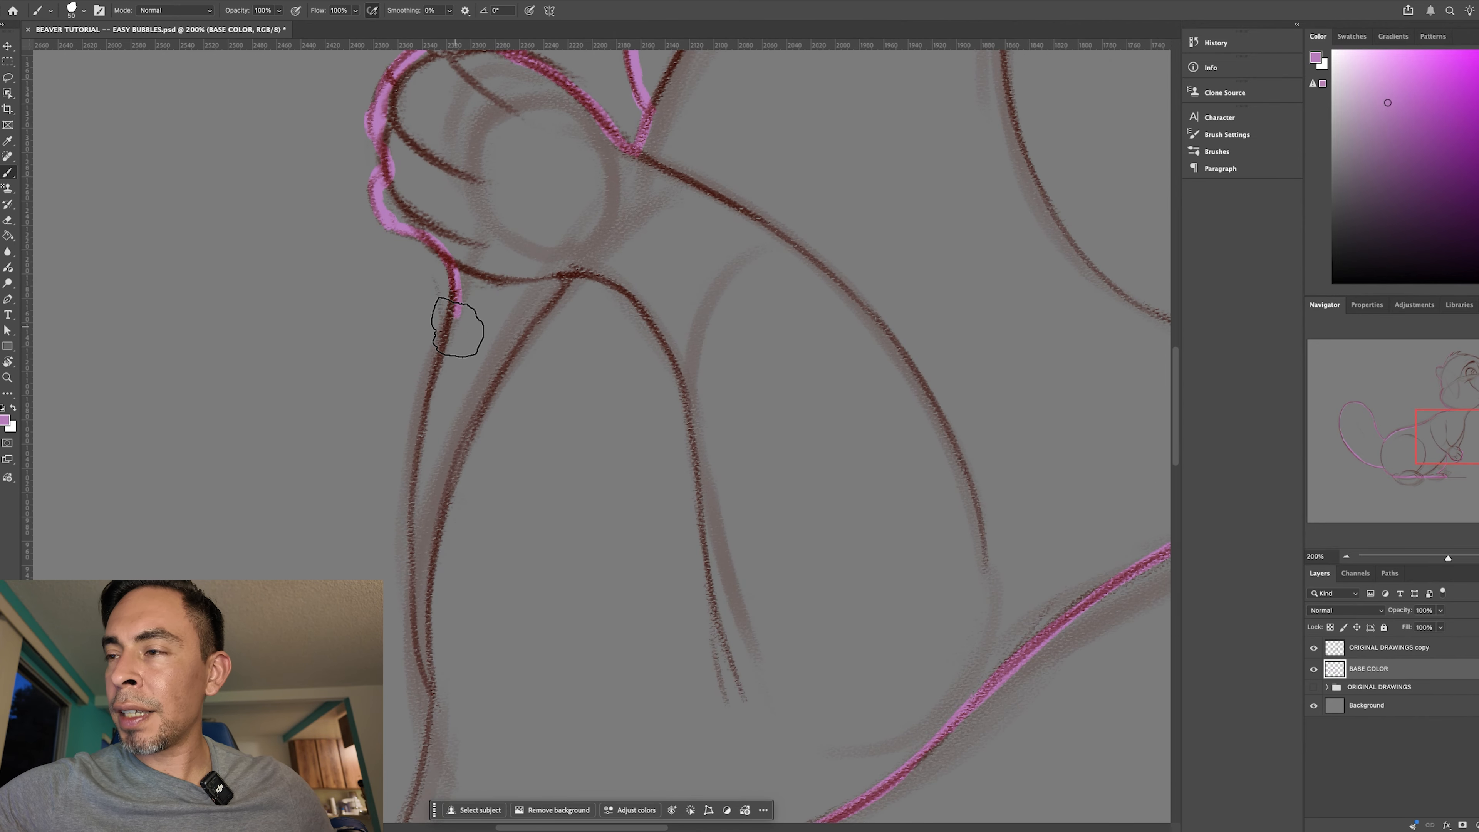
- Trace the chest line with overlapping strokes from the paw up to where the two chest lines meet
drag(446, 326, 428, 453)
drag(438, 379, 417, 501)
drag(427, 423, 414, 590)
drag(421, 475, 422, 636)
drag(421, 508, 435, 692)
- Trace the front of the neck from the top of the chest toward the chin
key(space)
drag(586, 559, 647, 206)
key(r)
drag(772, 550, 826, 432)
mouse_move(876, 586)
mouse_down()
mouse_move(805, 627)
mouse_move(623, 162)
mouse_move(870, 650)
mouse_move(779, 479)
mouse_move(779, 530)
mouse_up()
key(b)
key(space)
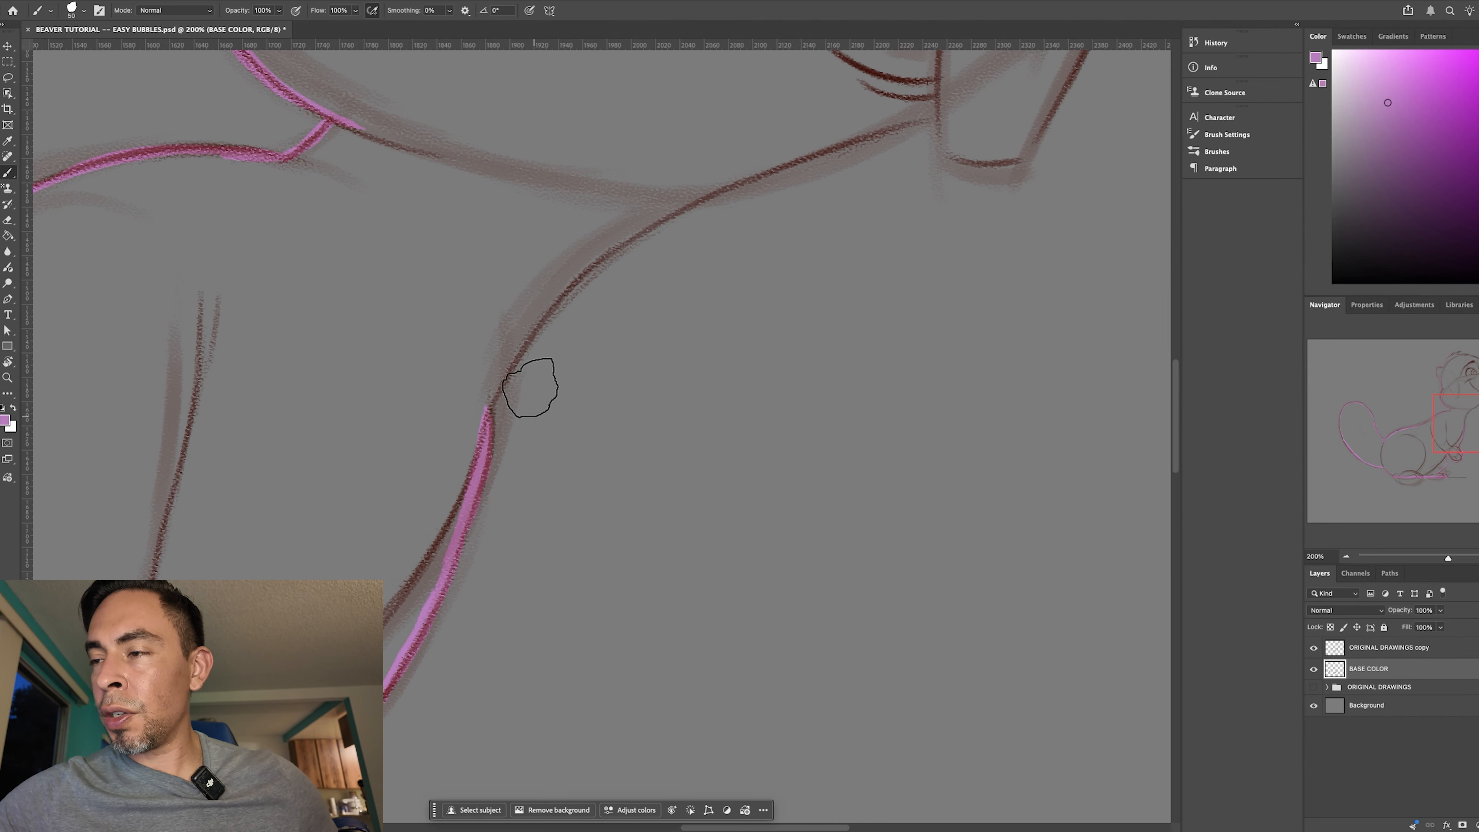
mouse_move(589, 265)
mouse_down()
mouse_move(683, 198)
mouse_move(783, 163)
mouse_up()
- Extend the throat line up to the lower corner of the front teeth
key(r)
mouse_move(821, 489)
mouse_down()
mouse_move(568, 651)
mouse_move(485, 658)
mouse_up()
key(space)
drag(798, 708, 563, 423)
mouse_move(738, 584)
mouse_down()
mouse_move(644, 630)
mouse_move(710, 607)
mouse_up()
key(space)
key(b)
drag(592, 304, 580, 318)
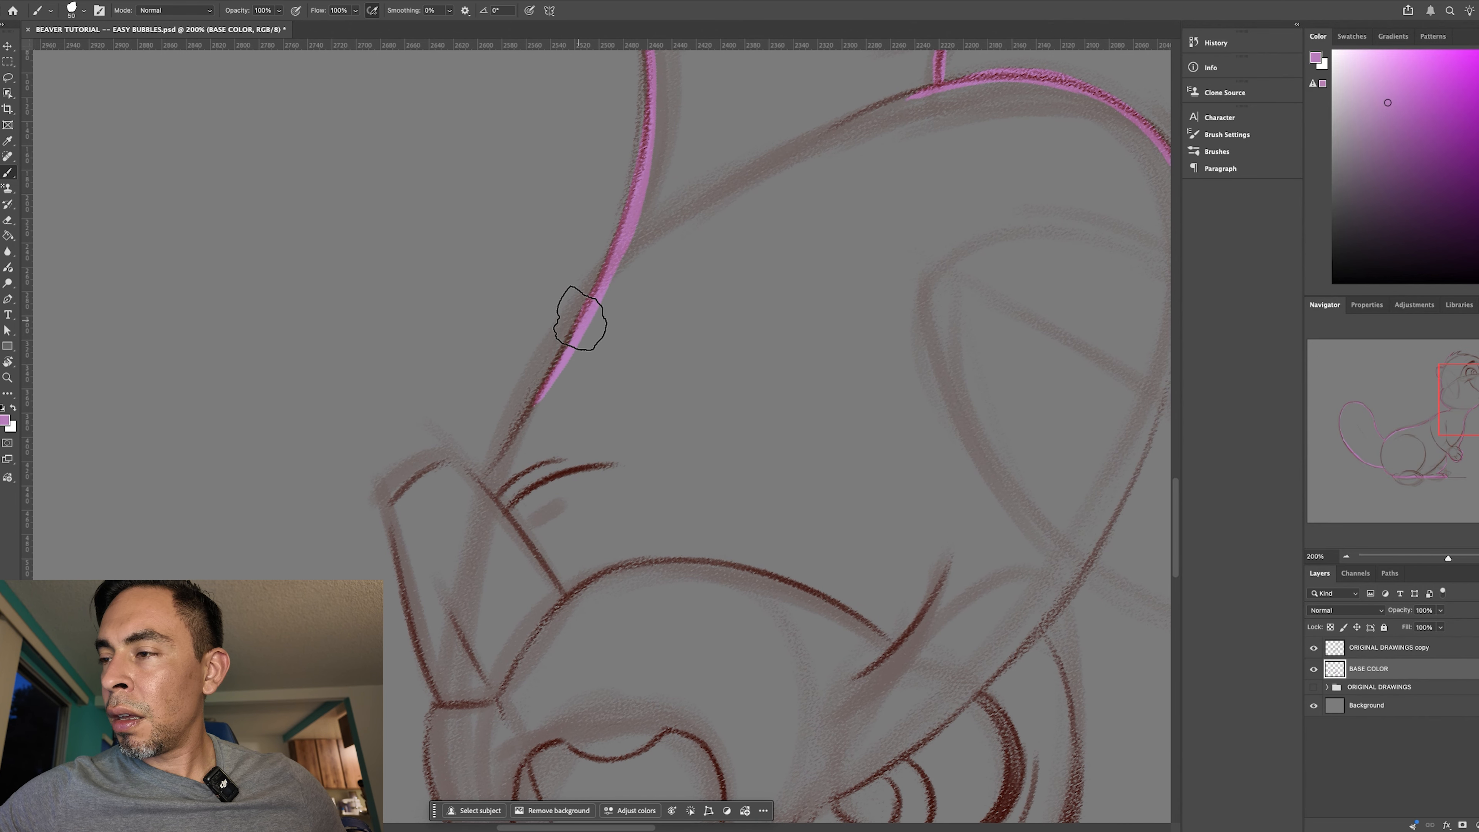
drag(500, 463, 570, 346)
drag(505, 438, 481, 479)
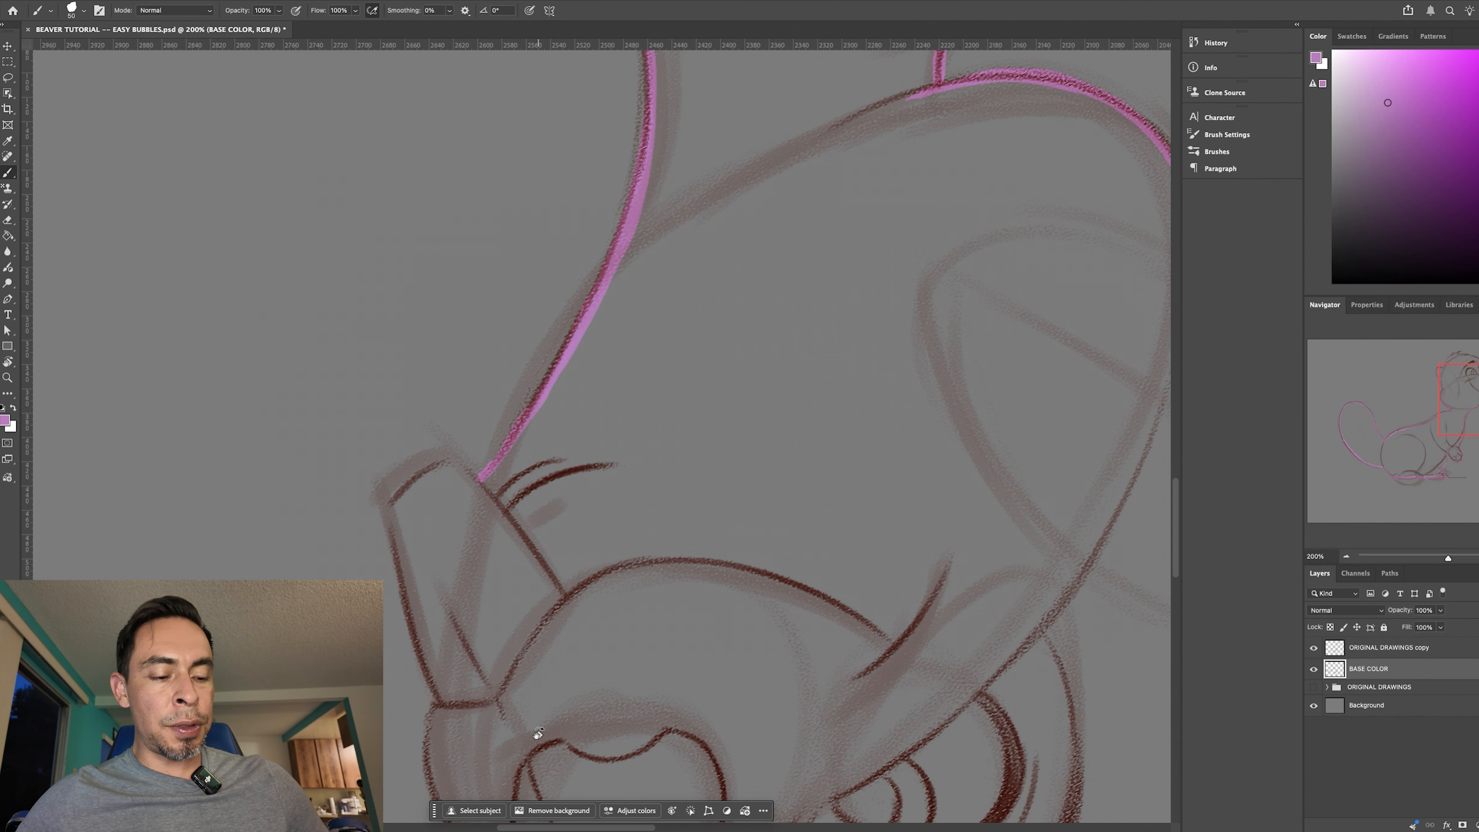
- Outline the bottom edge of the front teeth, reducing the brush size for the tight corner
mouse_move(822, 716)
mouse_down()
mouse_move(769, 353)
mouse_move(670, 268)
mouse_up()
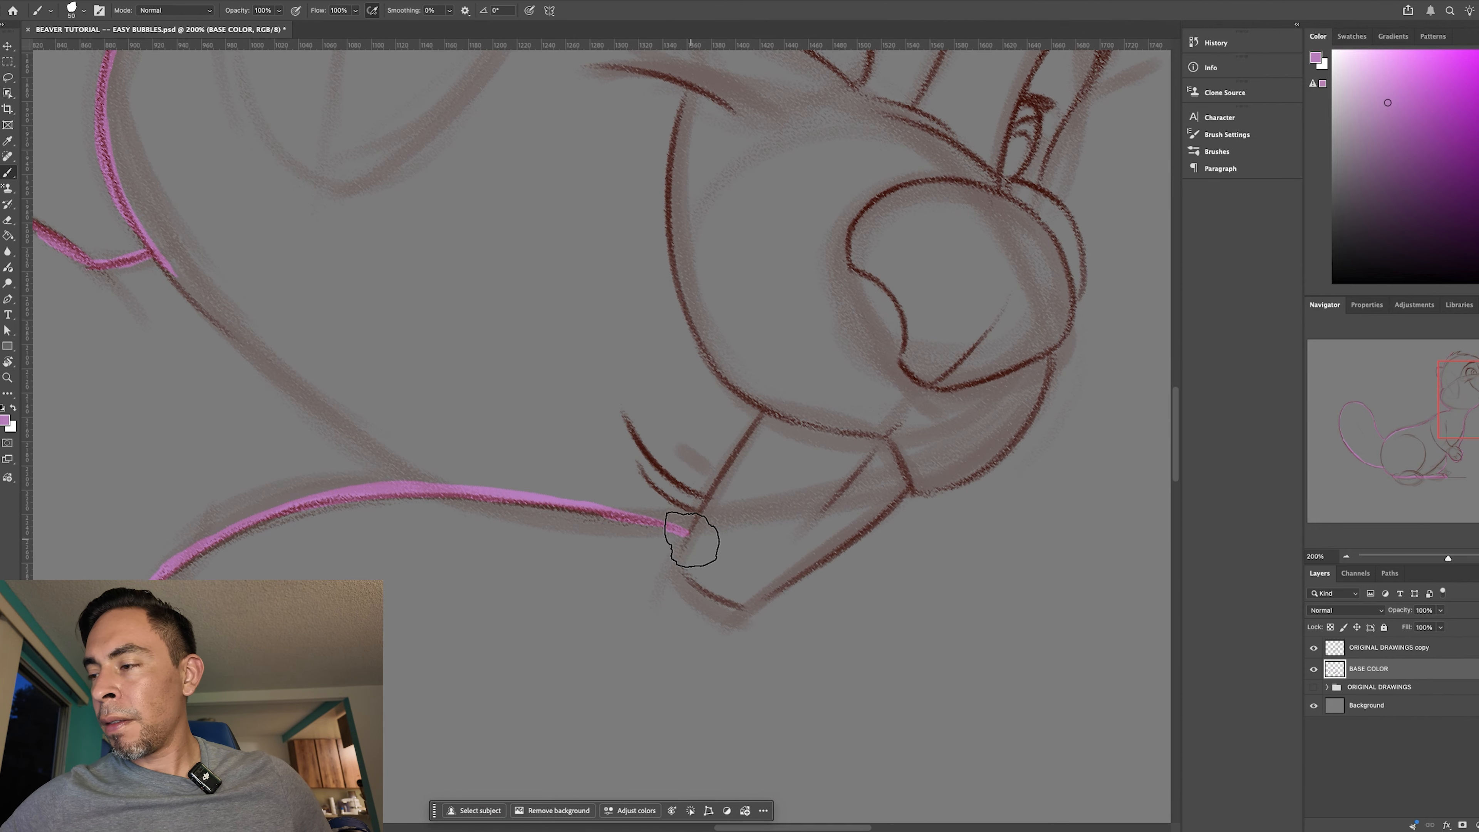
drag(693, 538, 685, 556)
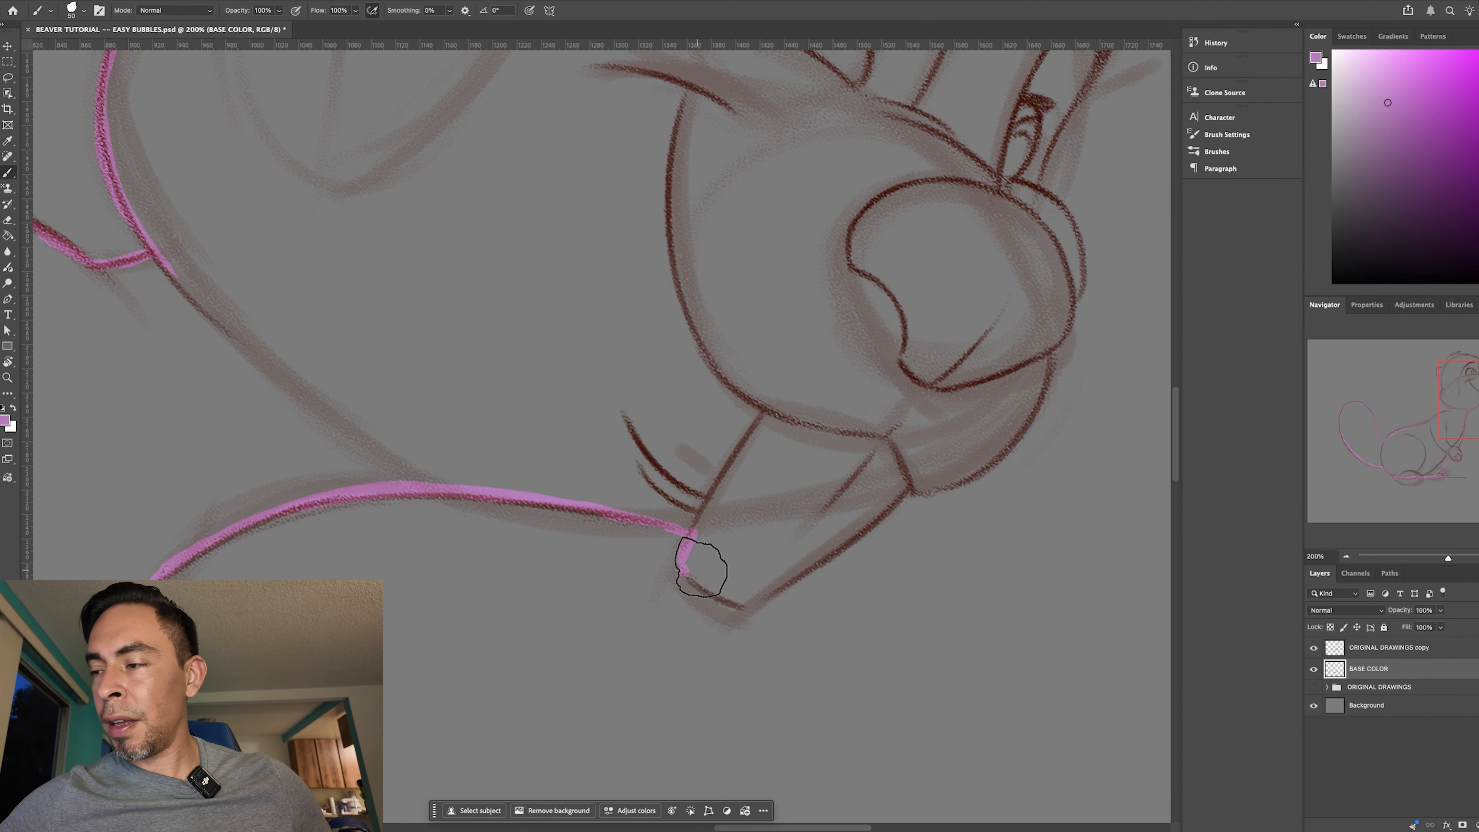
key(r)
drag(846, 645, 596, 555)
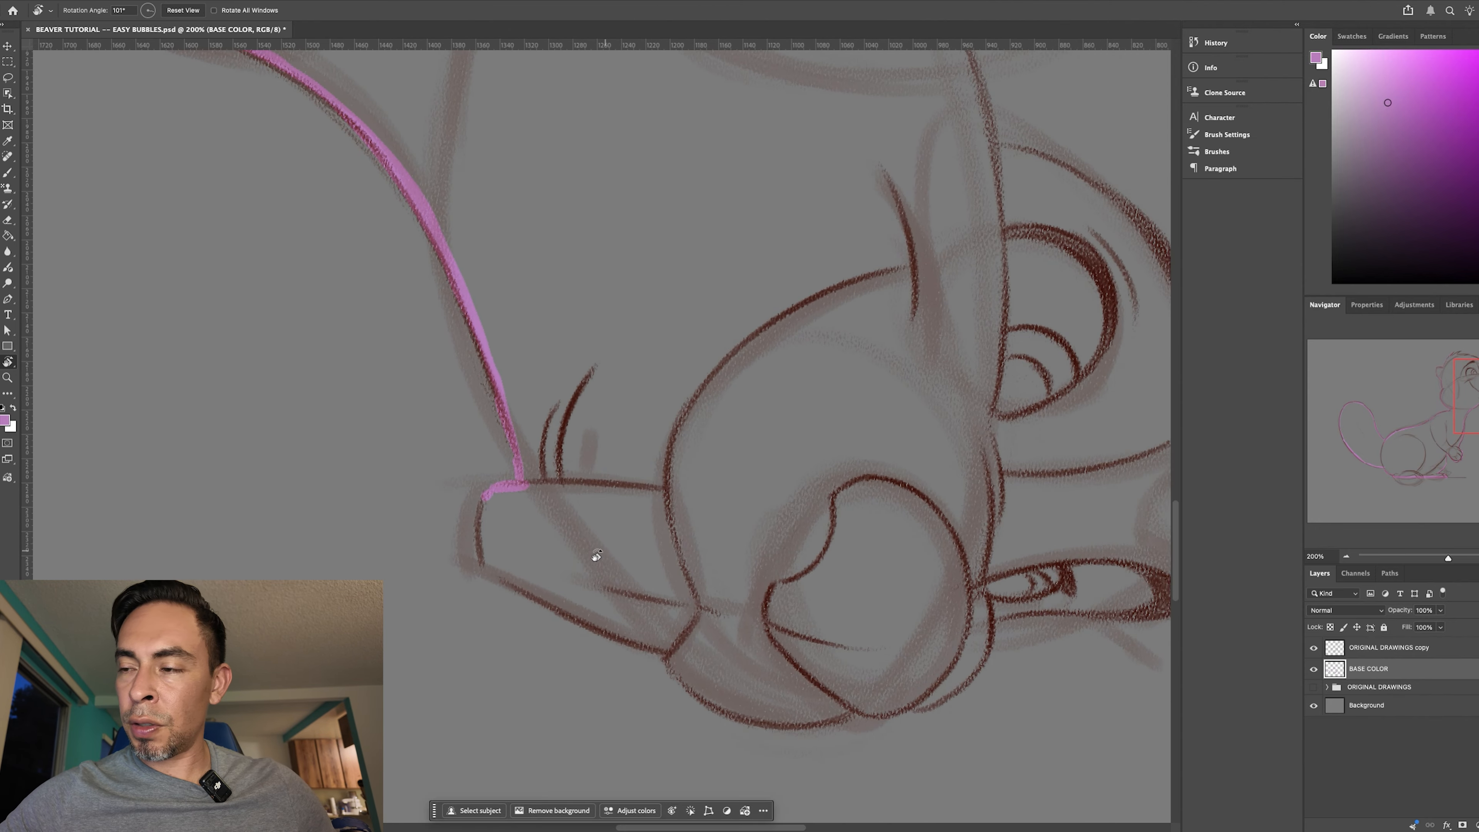
key(b)
mouse_move(490, 504)
mouse_down()
mouse_move(479, 495)
mouse_move(527, 488)
mouse_up()
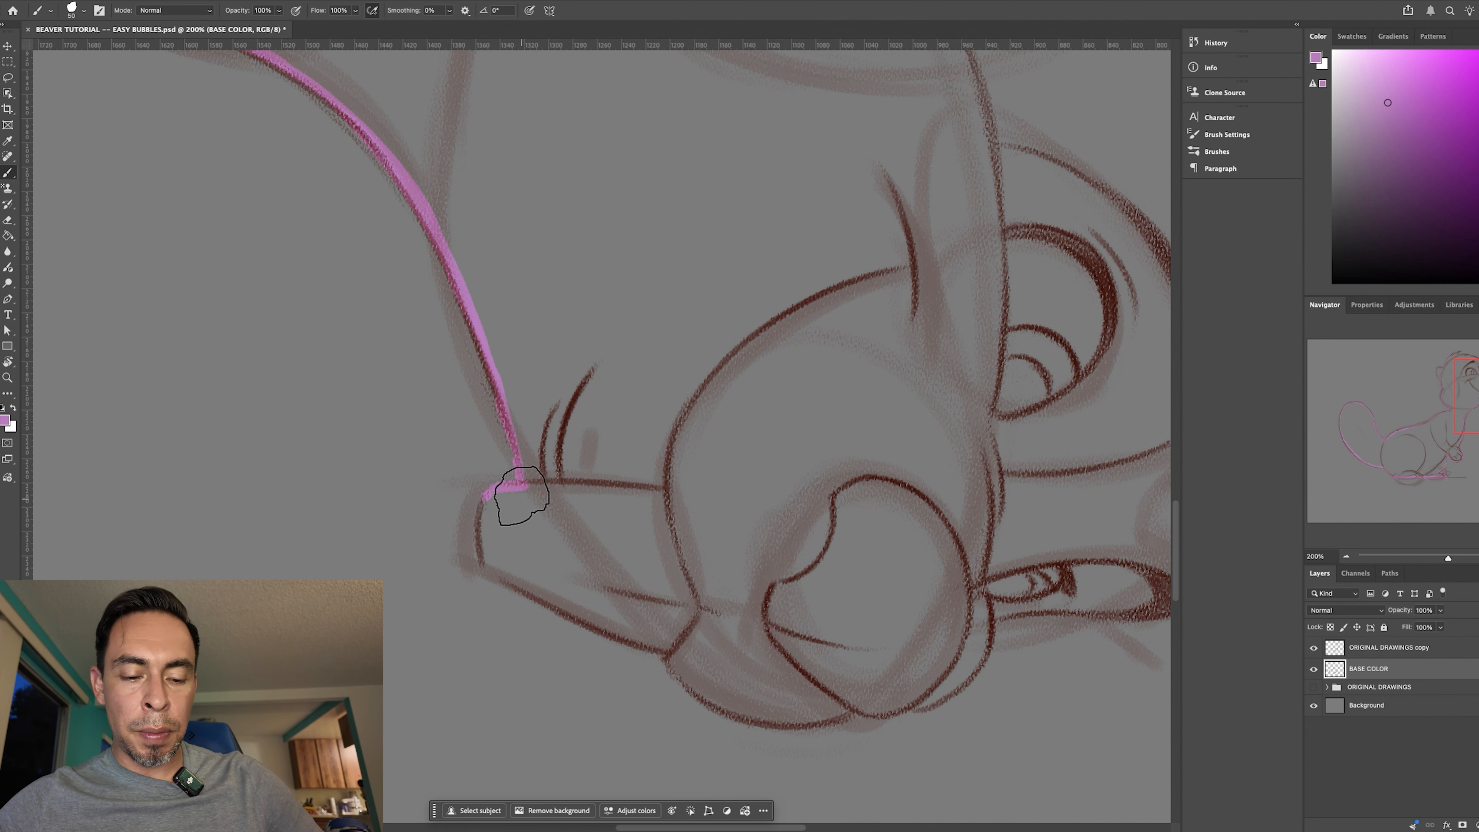
key([)
mouse_move(494, 491)
mouse_down()
mouse_move(485, 568)
mouse_move(491, 554)
mouse_up()
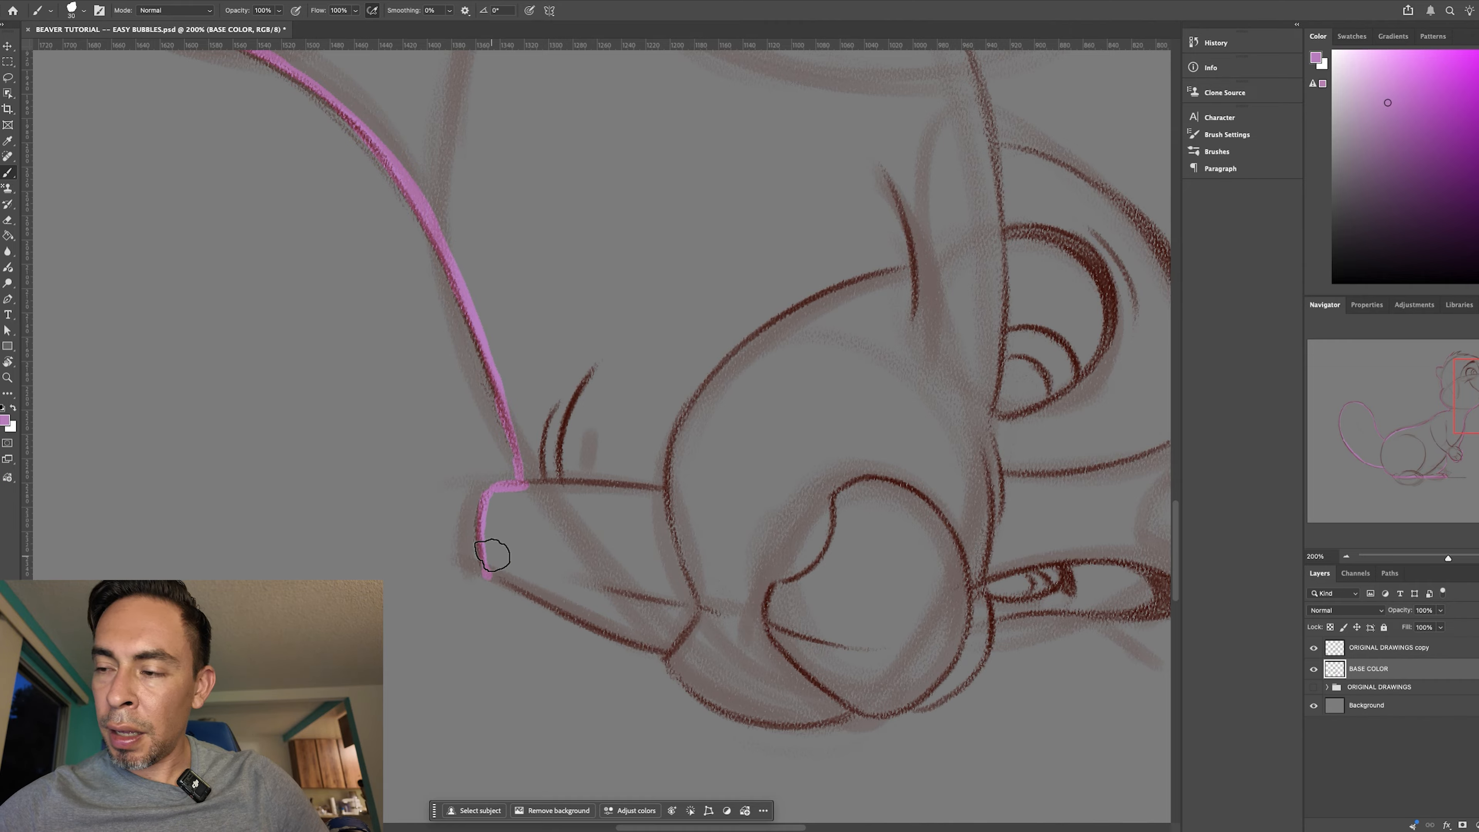
- Trace the front edge of the teeth up to the mouth and along the muzzle to the nose
key(r)
mouse_move(678, 654)
mouse_down()
mouse_move(594, 425)
mouse_move(466, 367)
mouse_up()
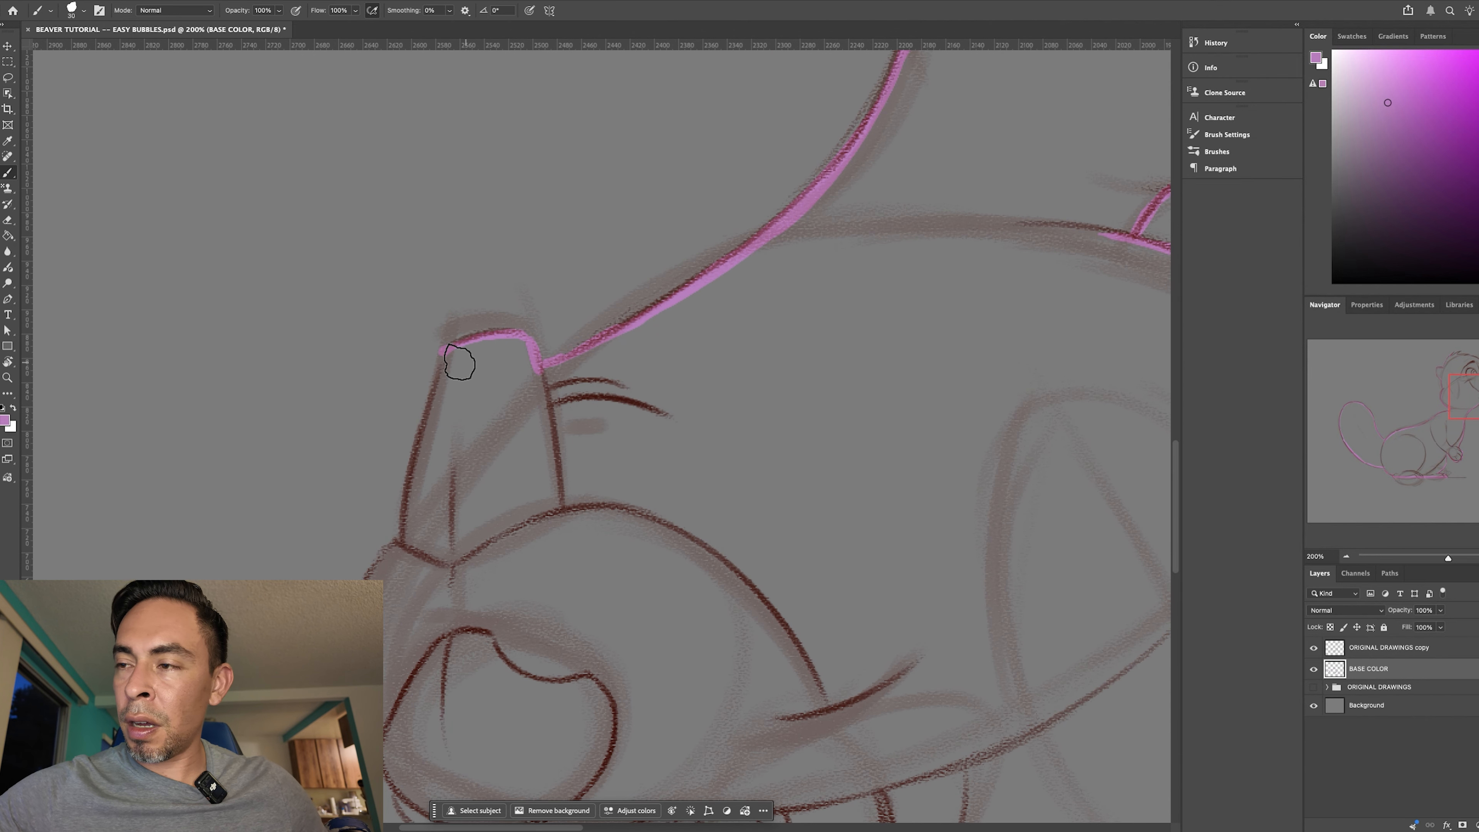
mouse_move(439, 384)
mouse_down()
mouse_move(413, 420)
mouse_move(406, 498)
mouse_up()
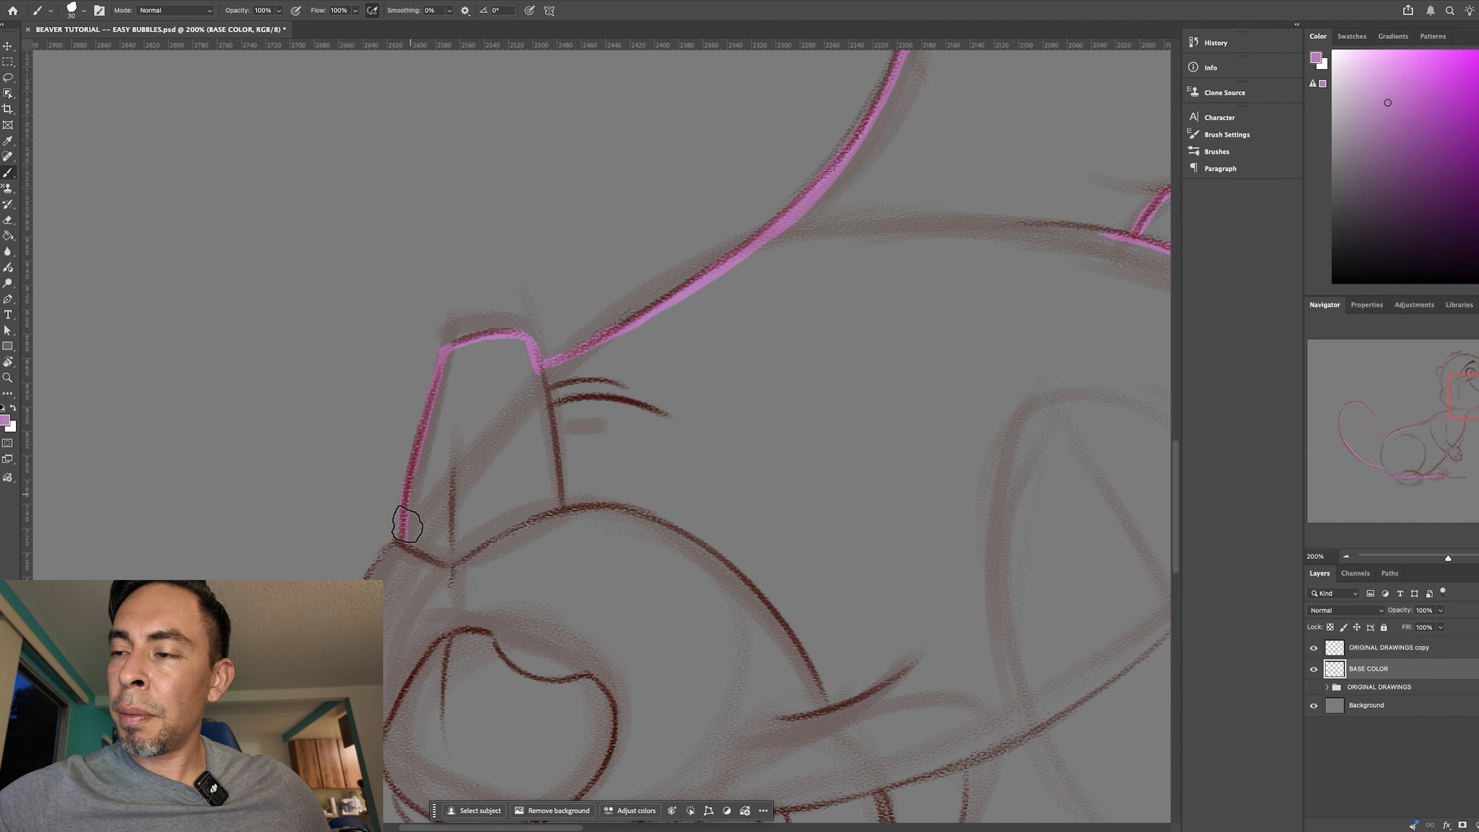
mouse_move(656, 568)
mouse_down()
mouse_move(663, 535)
mouse_move(637, 561)
mouse_up()
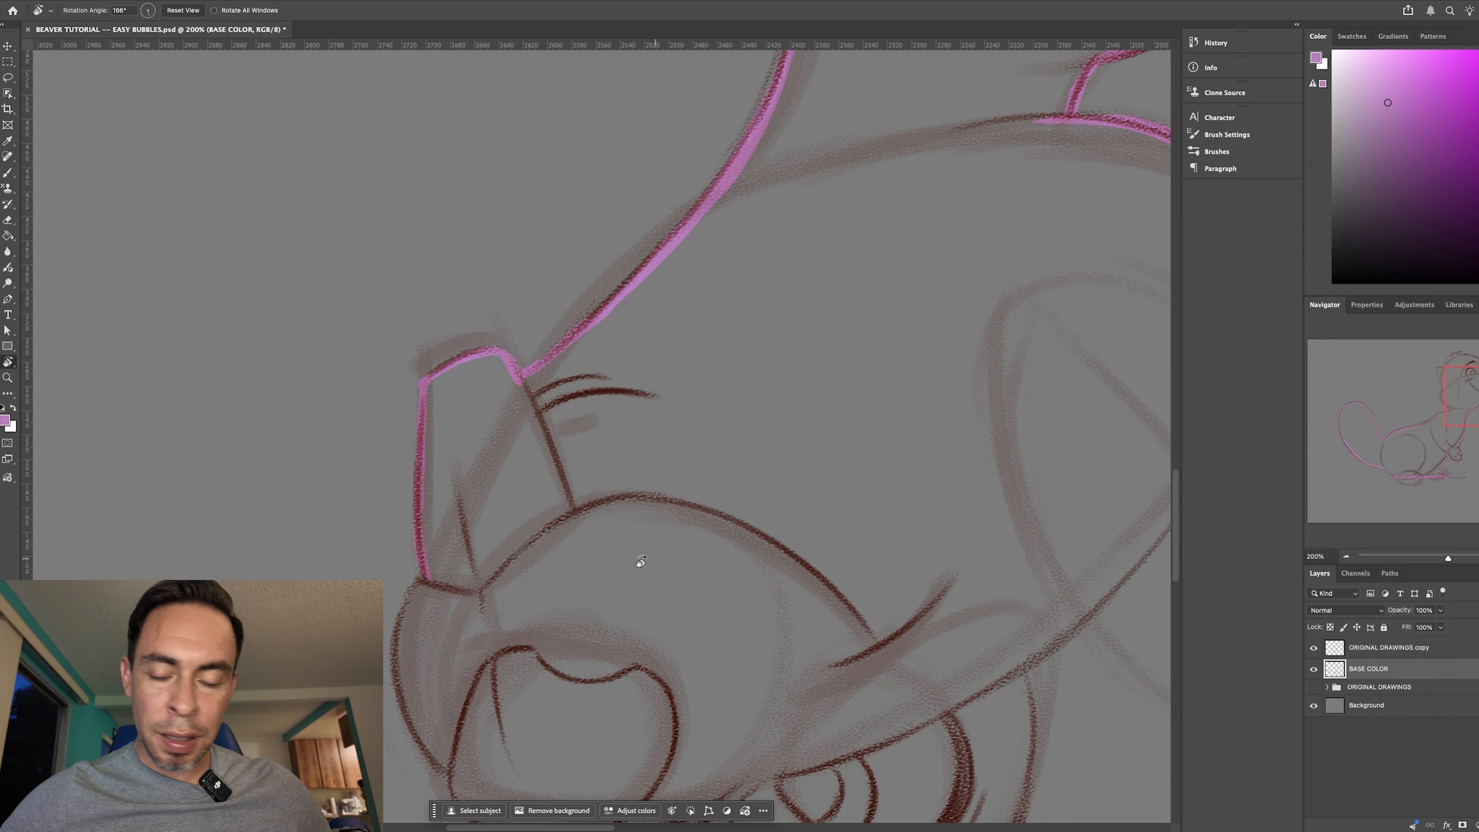
drag(424, 571, 410, 665)
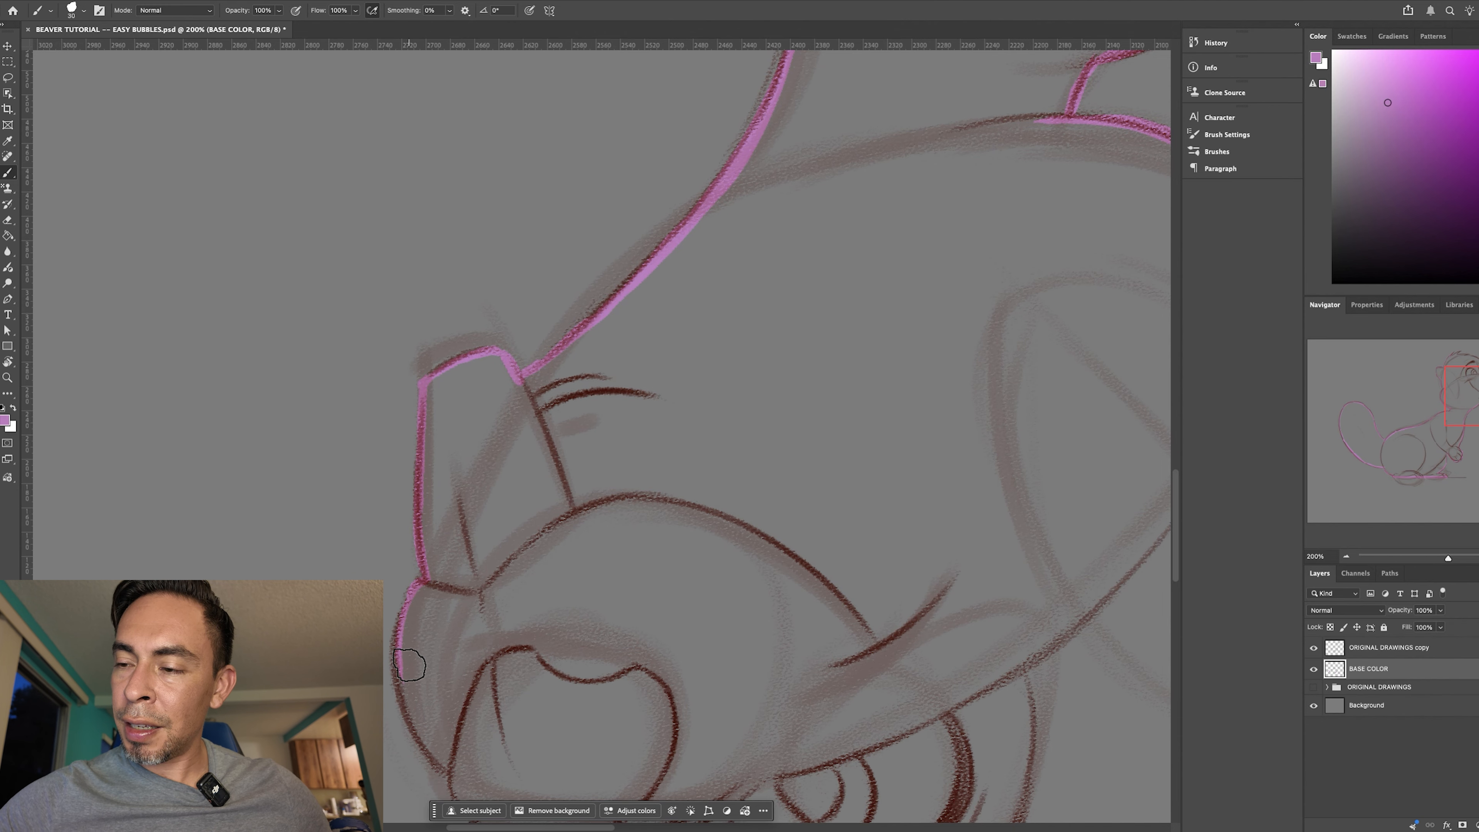
drag(413, 601, 431, 757)
- Trace the outer edge of the nose and the far side of the muzzle up to the far eye
drag(708, 587, 629, 338)
key(r)
mouse_move(751, 617)
mouse_down()
mouse_move(688, 654)
mouse_move(582, 663)
mouse_up()
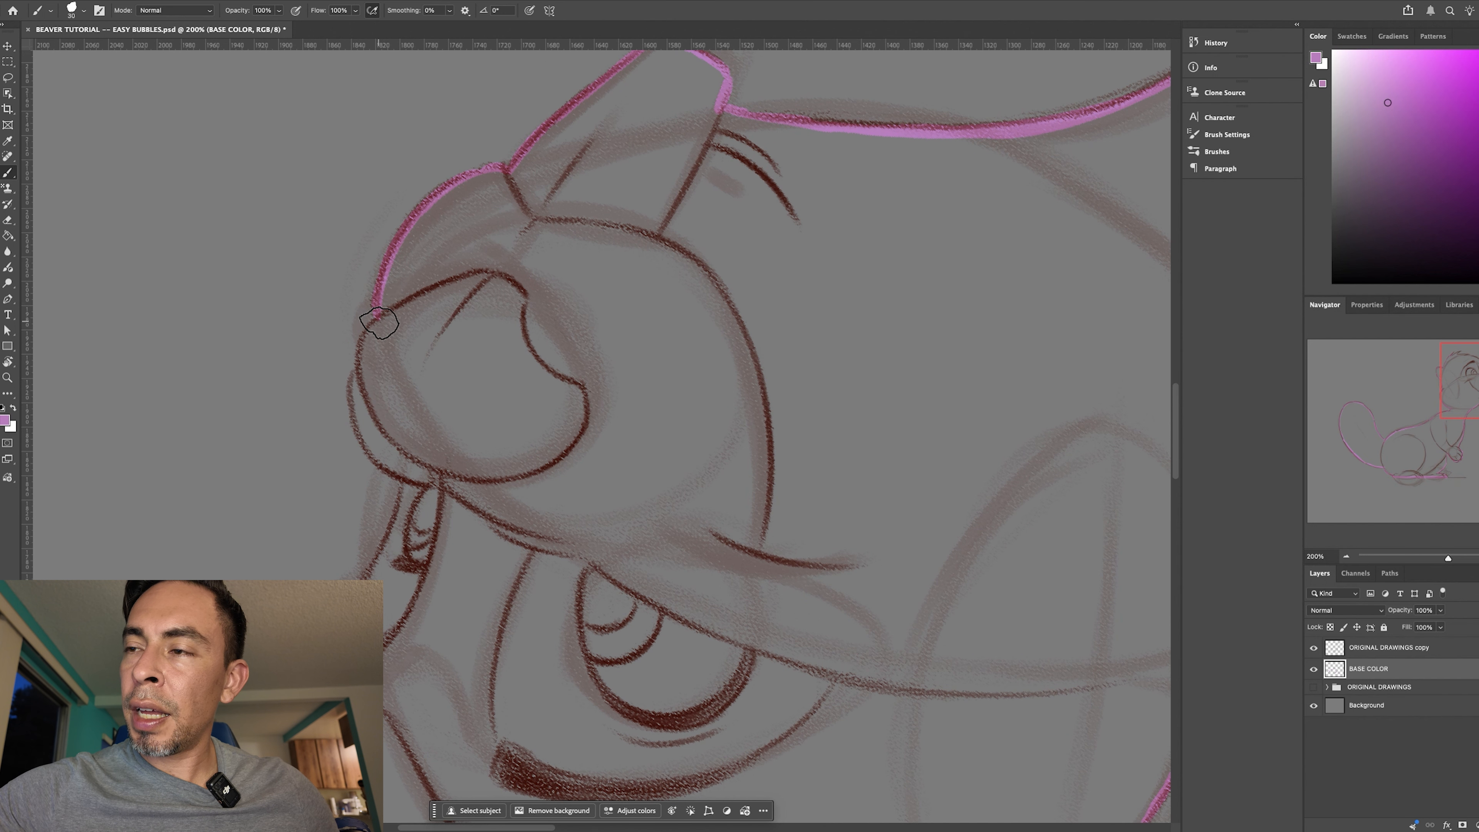
mouse_move(387, 312)
mouse_down()
mouse_move(380, 372)
mouse_move(369, 326)
mouse_move(378, 402)
mouse_move(365, 368)
mouse_move(361, 412)
mouse_move(359, 366)
mouse_move(366, 445)
mouse_move(357, 396)
mouse_move(372, 458)
mouse_move(363, 418)
mouse_move(406, 473)
mouse_up()
- Trace the outer edge of the far eye up to the brow and along the forehead
mouse_move(746, 587)
mouse_down()
mouse_move(779, 521)
mouse_move(699, 495)
mouse_up()
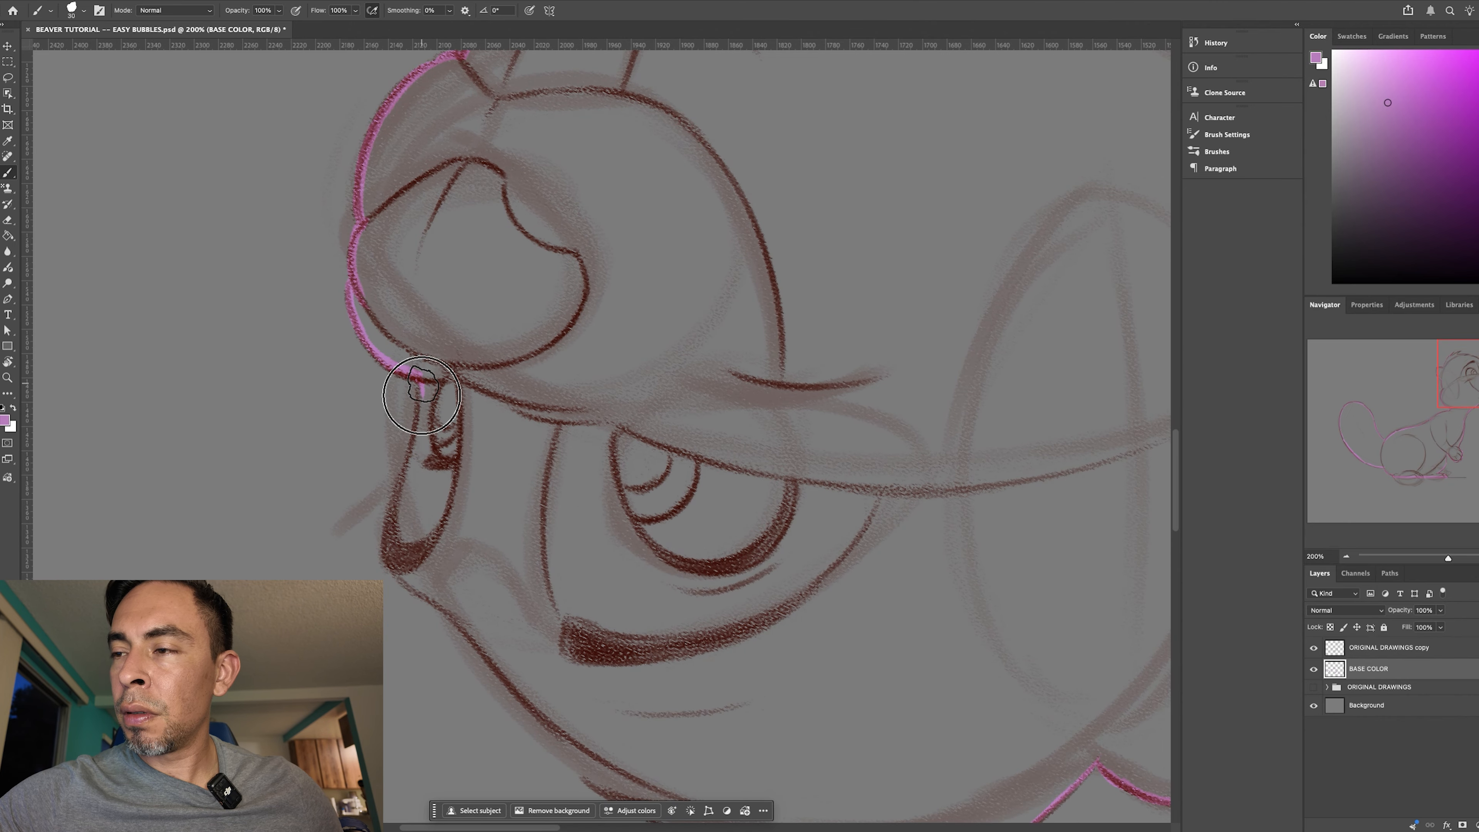
mouse_move(420, 377)
mouse_down()
mouse_move(389, 535)
mouse_move(399, 502)
mouse_move(375, 528)
mouse_move(399, 548)
mouse_move(394, 577)
mouse_up()
key(r)
mouse_move(792, 669)
mouse_down()
mouse_move(555, 724)
mouse_move(505, 679)
mouse_up()
mouse_move(387, 334)
mouse_down()
mouse_move(373, 331)
mouse_move(376, 383)
mouse_move(379, 364)
mouse_move(347, 485)
mouse_move(361, 466)
mouse_up()
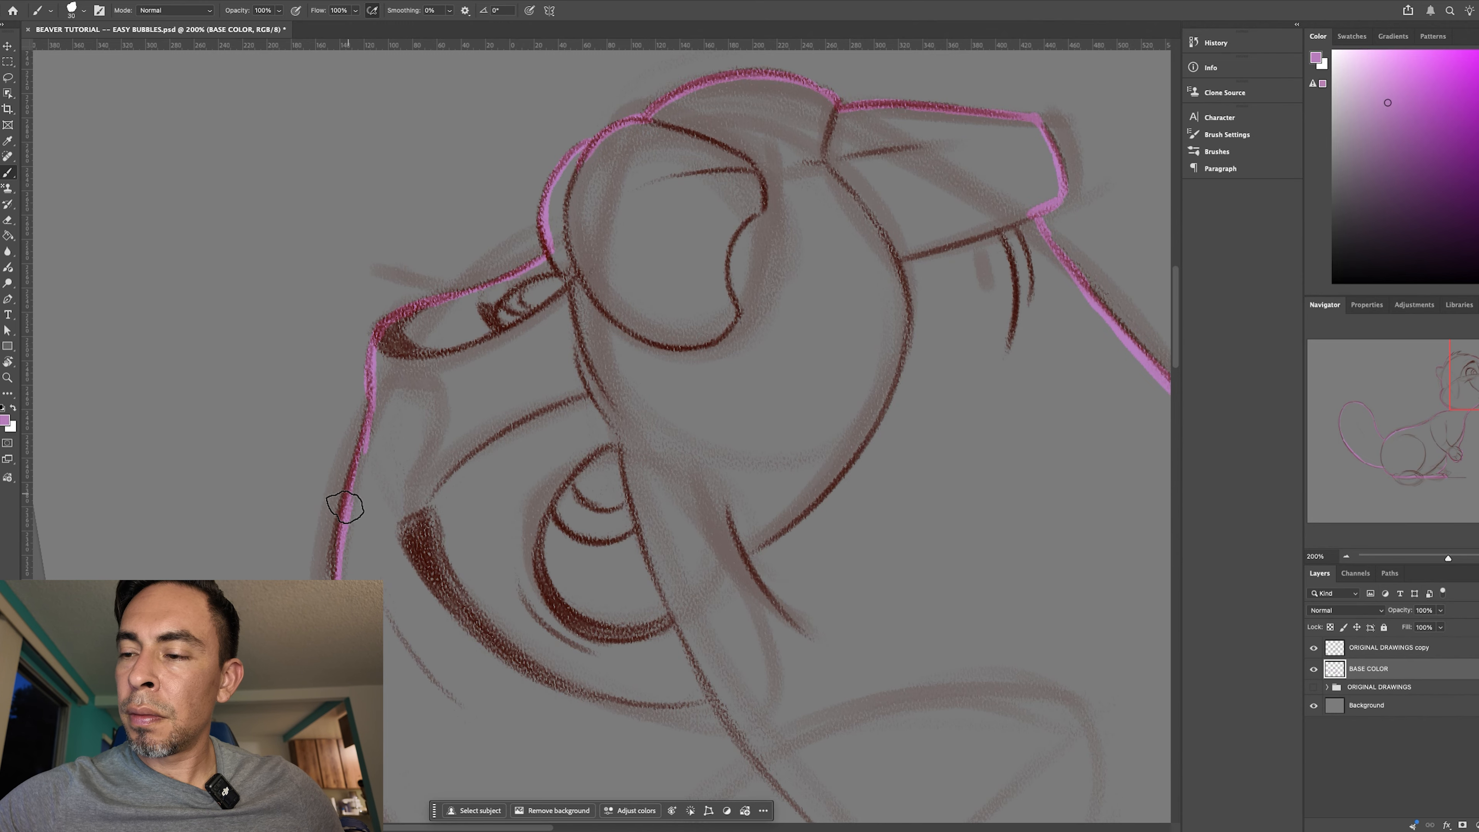
- Trace the jagged hair tufts on top of the head, joining the forehead outline to the back of the head
drag(463, 438, 463, 182)
key(r)
drag(687, 597, 581, 644)
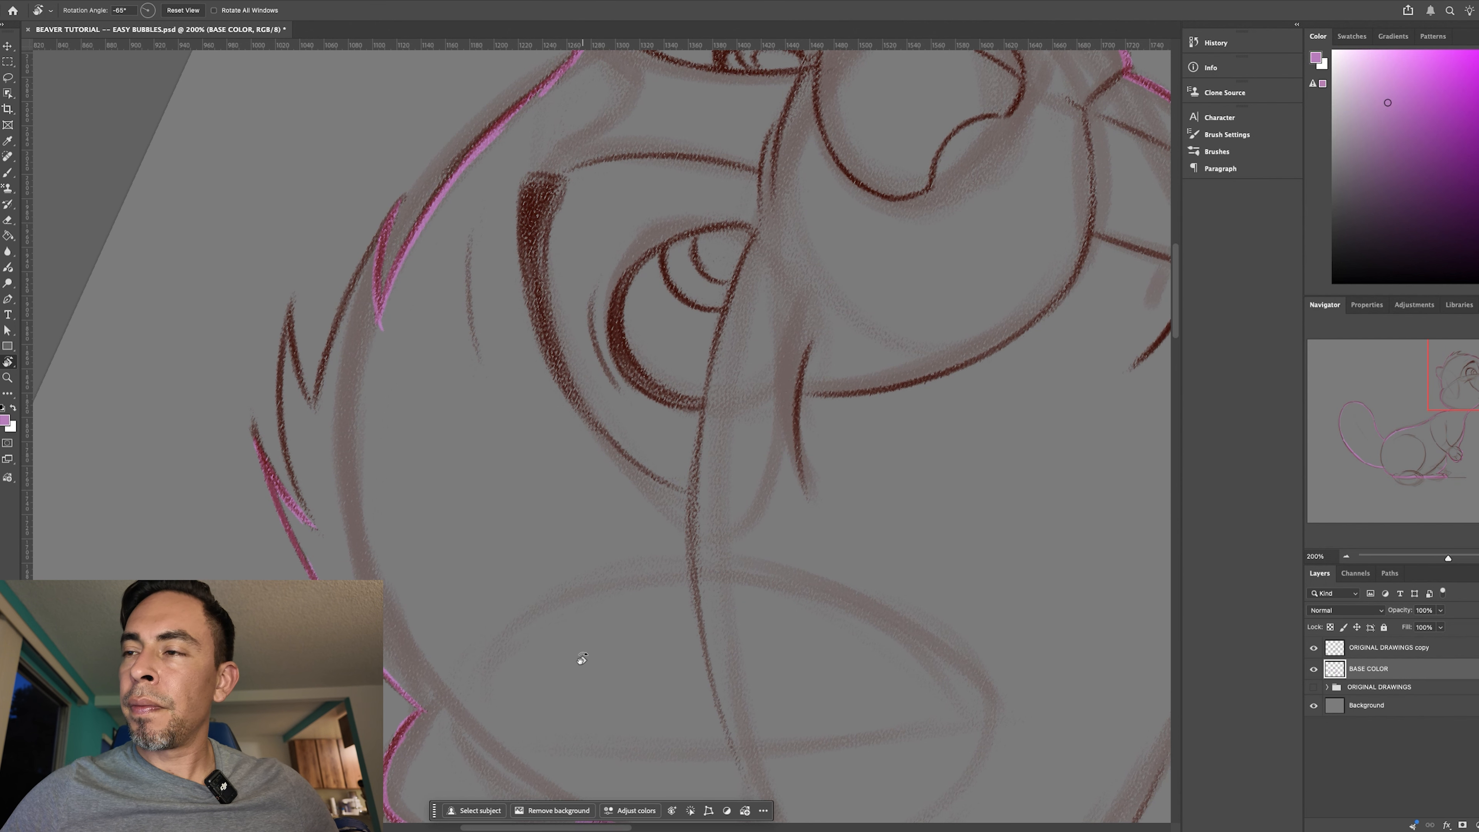
key(b)
mouse_move(395, 209)
mouse_down()
mouse_move(330, 320)
mouse_move(316, 408)
mouse_up()
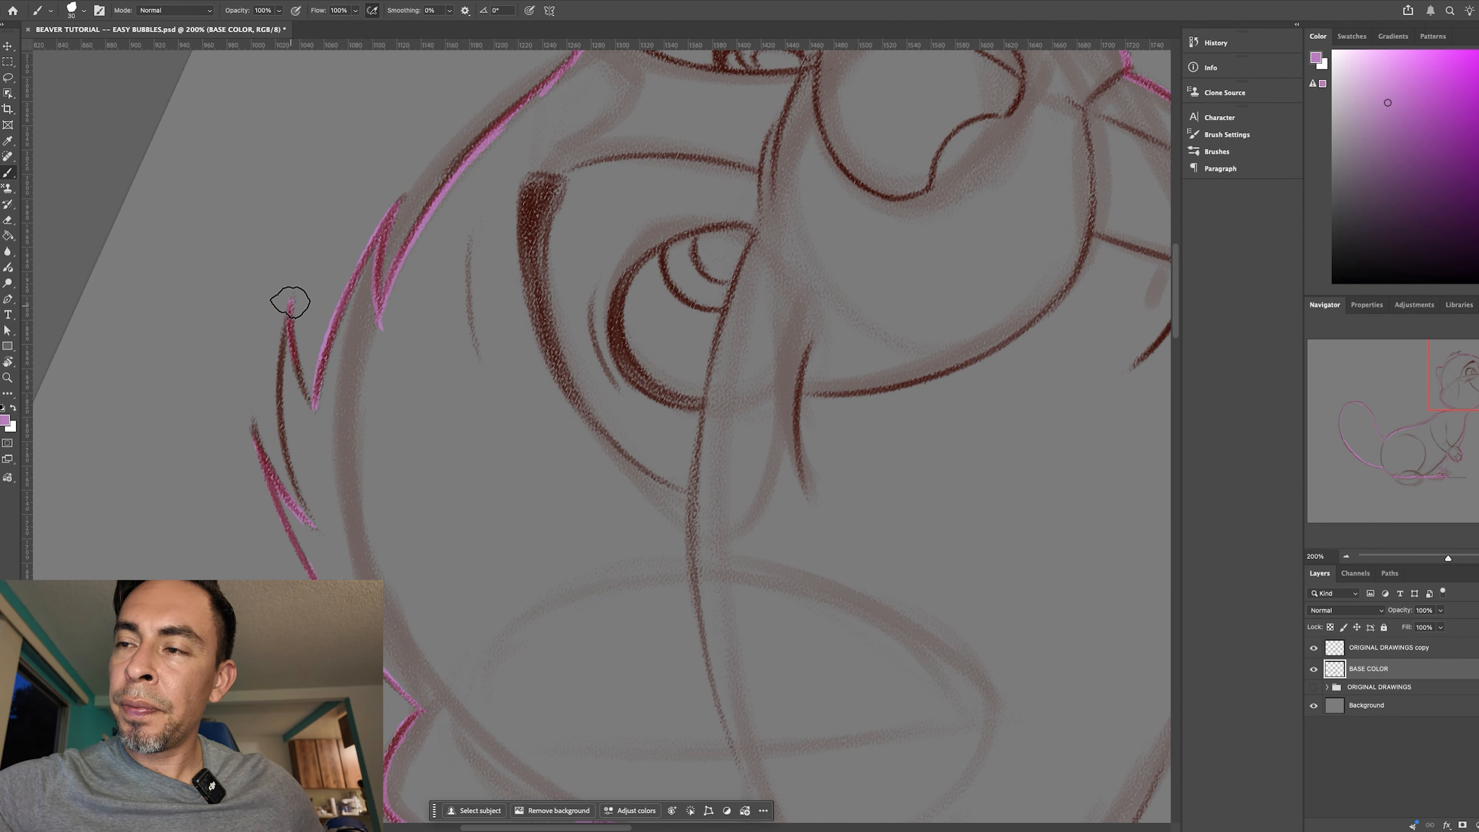
mouse_move(291, 302)
mouse_down()
mouse_move(317, 415)
mouse_move(285, 322)
mouse_move(311, 520)
mouse_up()
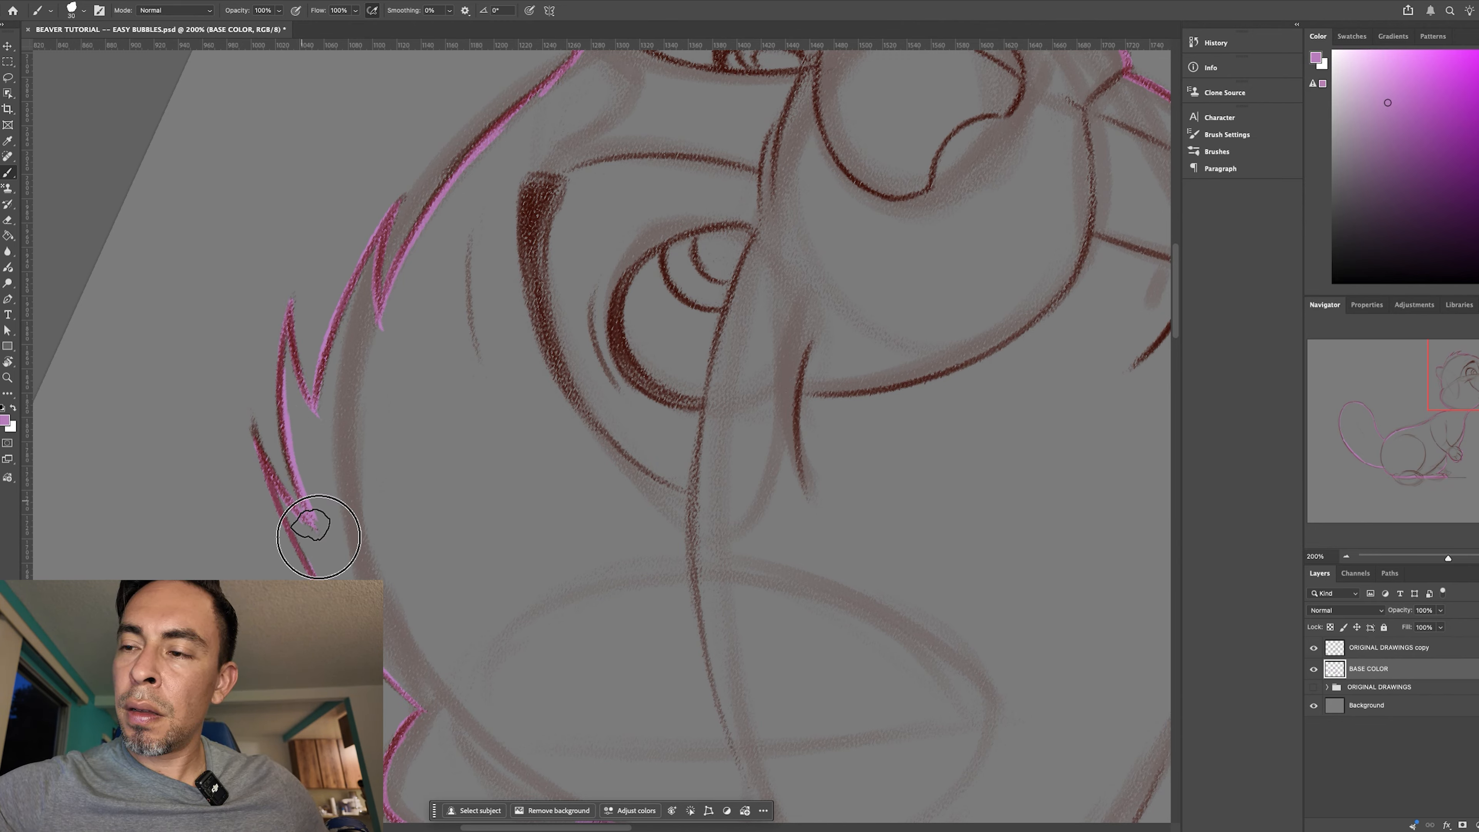
drag(267, 459, 322, 537)
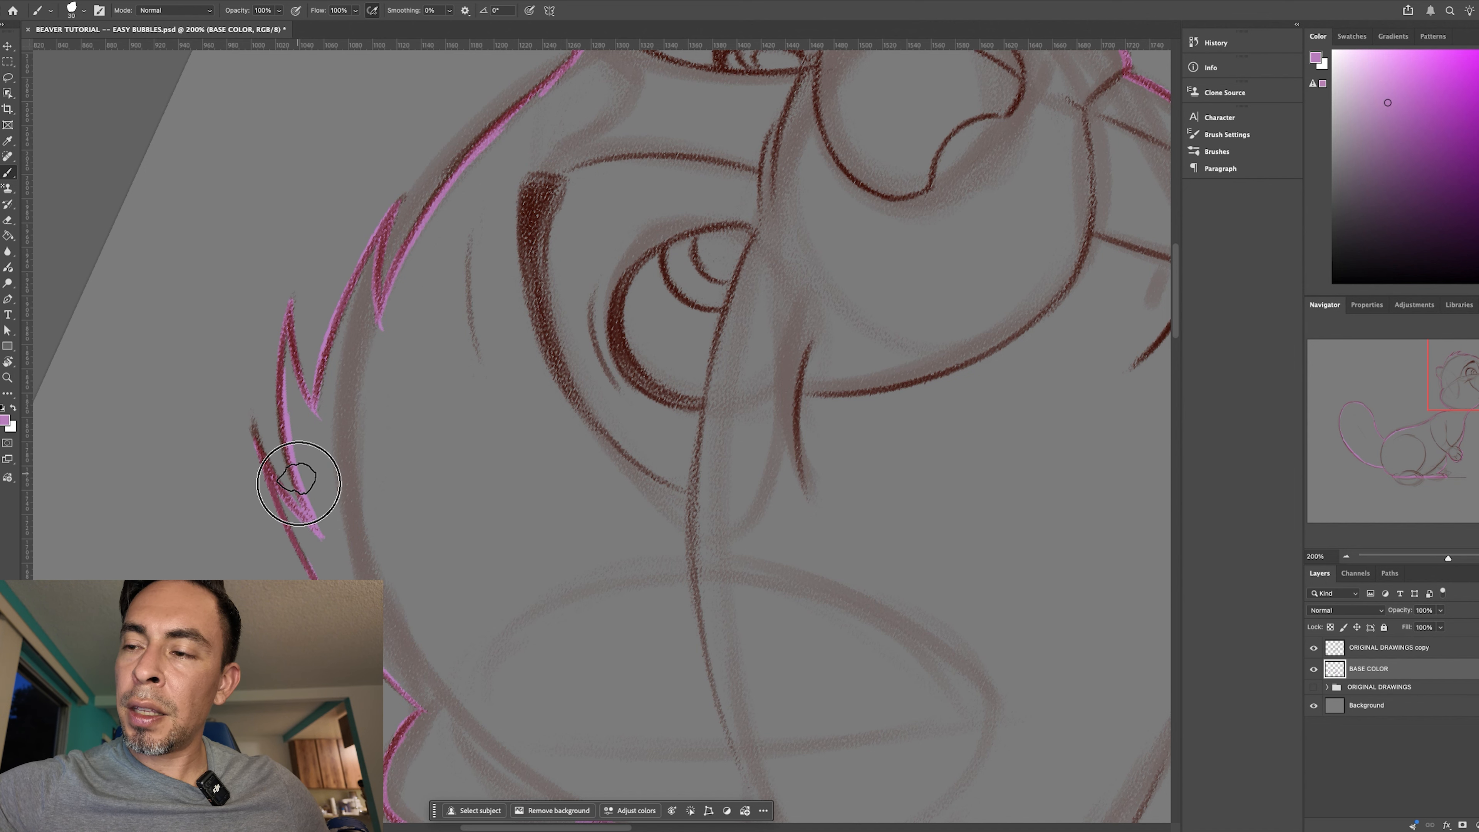
- Try moving the BASE COLOR layer below the ORIGINAL DRAWINGS group and painting in the hair tufts with a larger brush
key(r)
drag(782, 651, 471, 736)
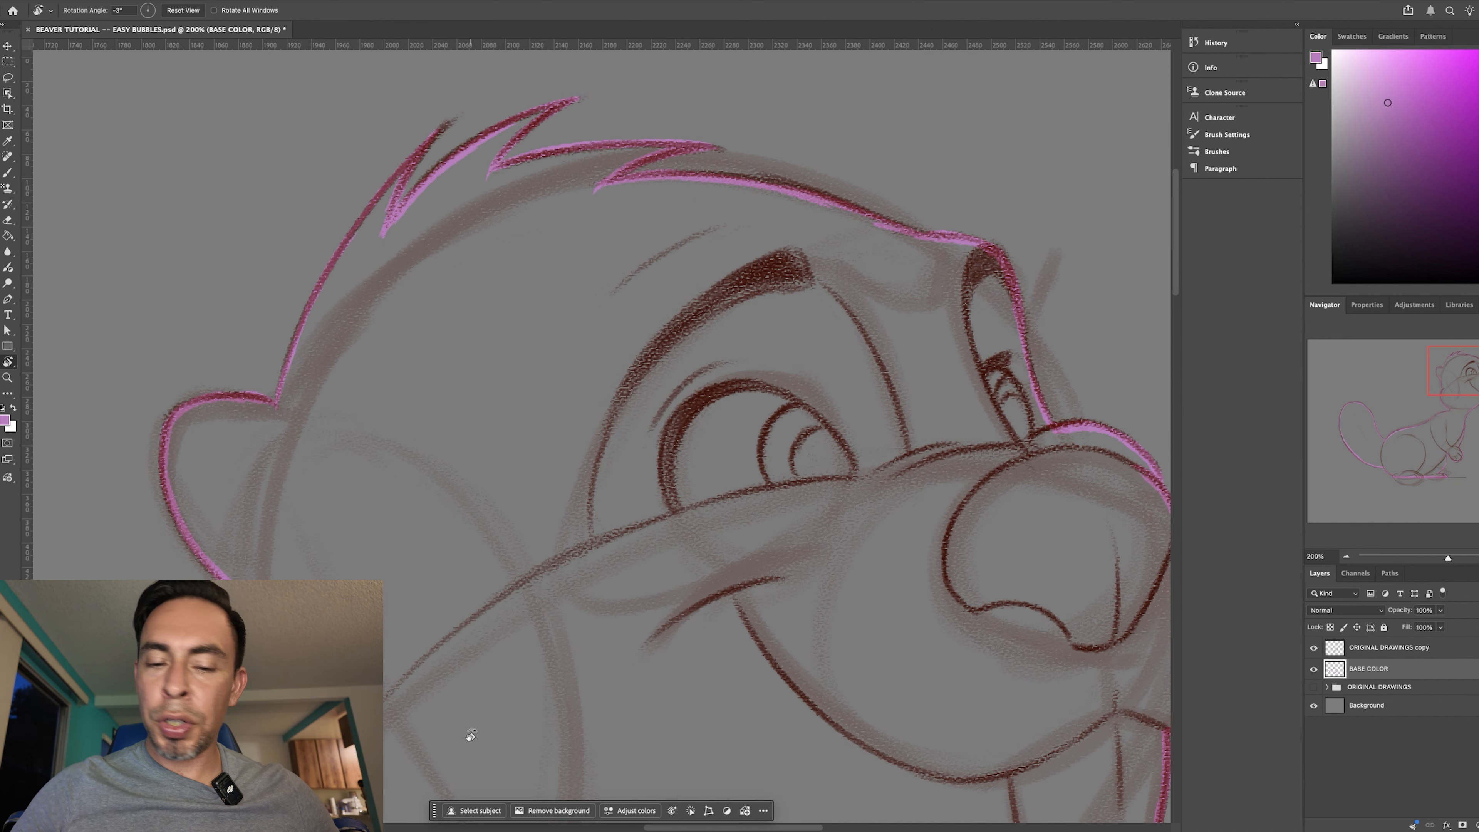
key(ctrl+minus)
key(ctrl+minus)
key(ctrl+minus)
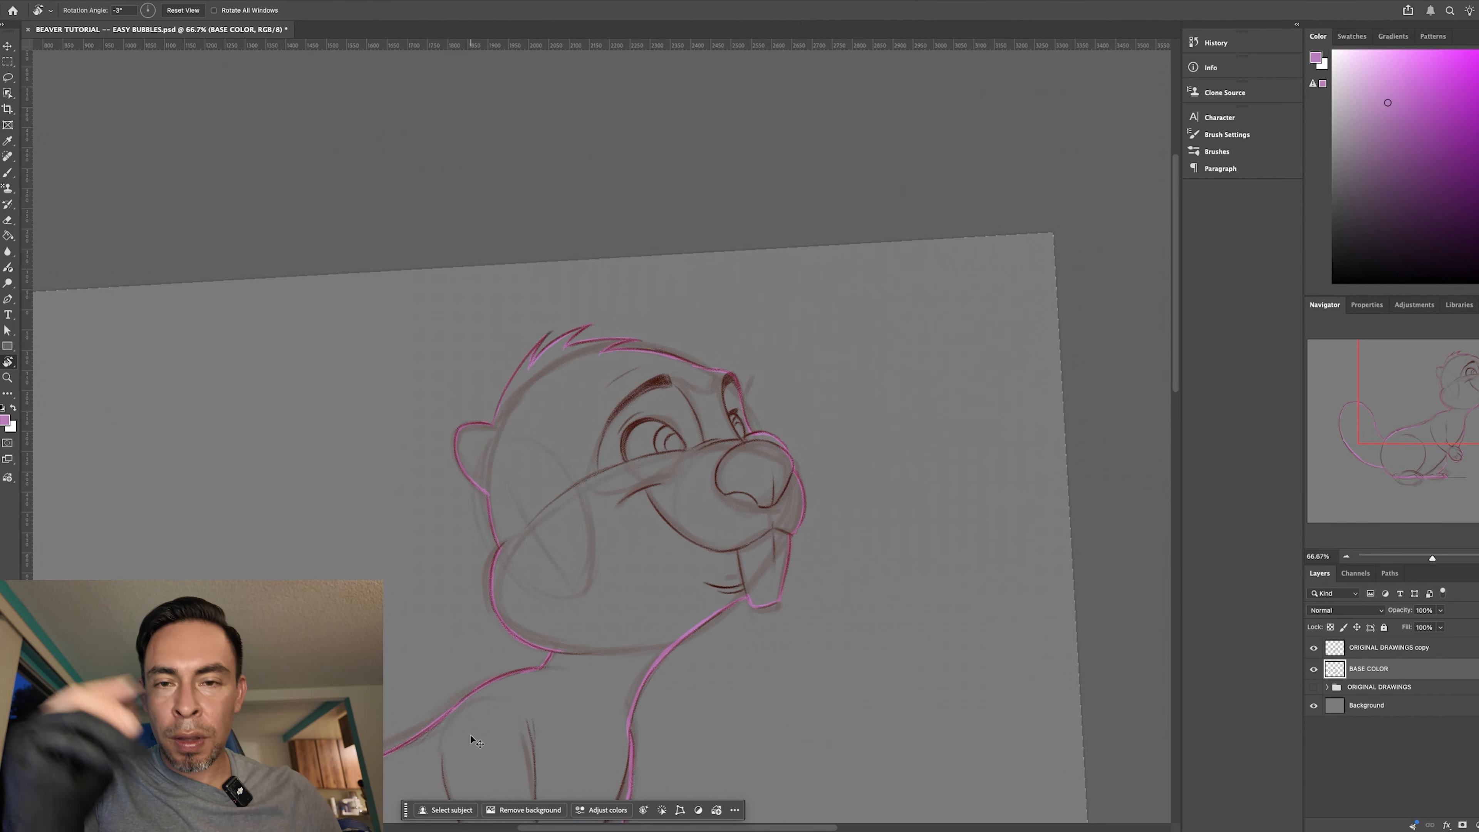
key(ctrl+plus)
key(ctrl+plus)
key(ctrl+bracketleft)
key(ctrl+plus)
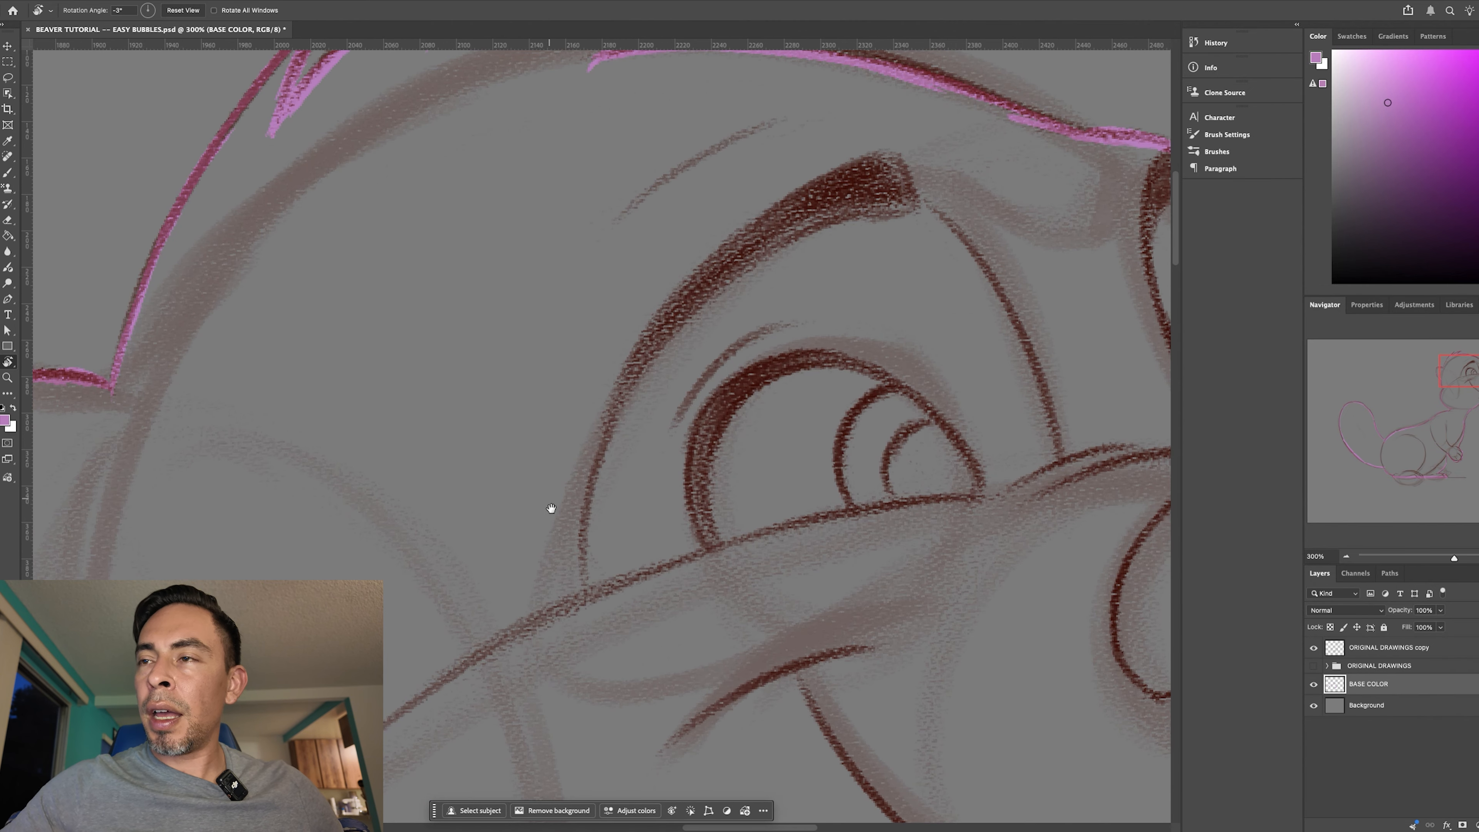
drag(551, 509, 541, 687)
key(b)
key(bracketright)
key(bracketright)
key(bracketright)
key(bracketright)
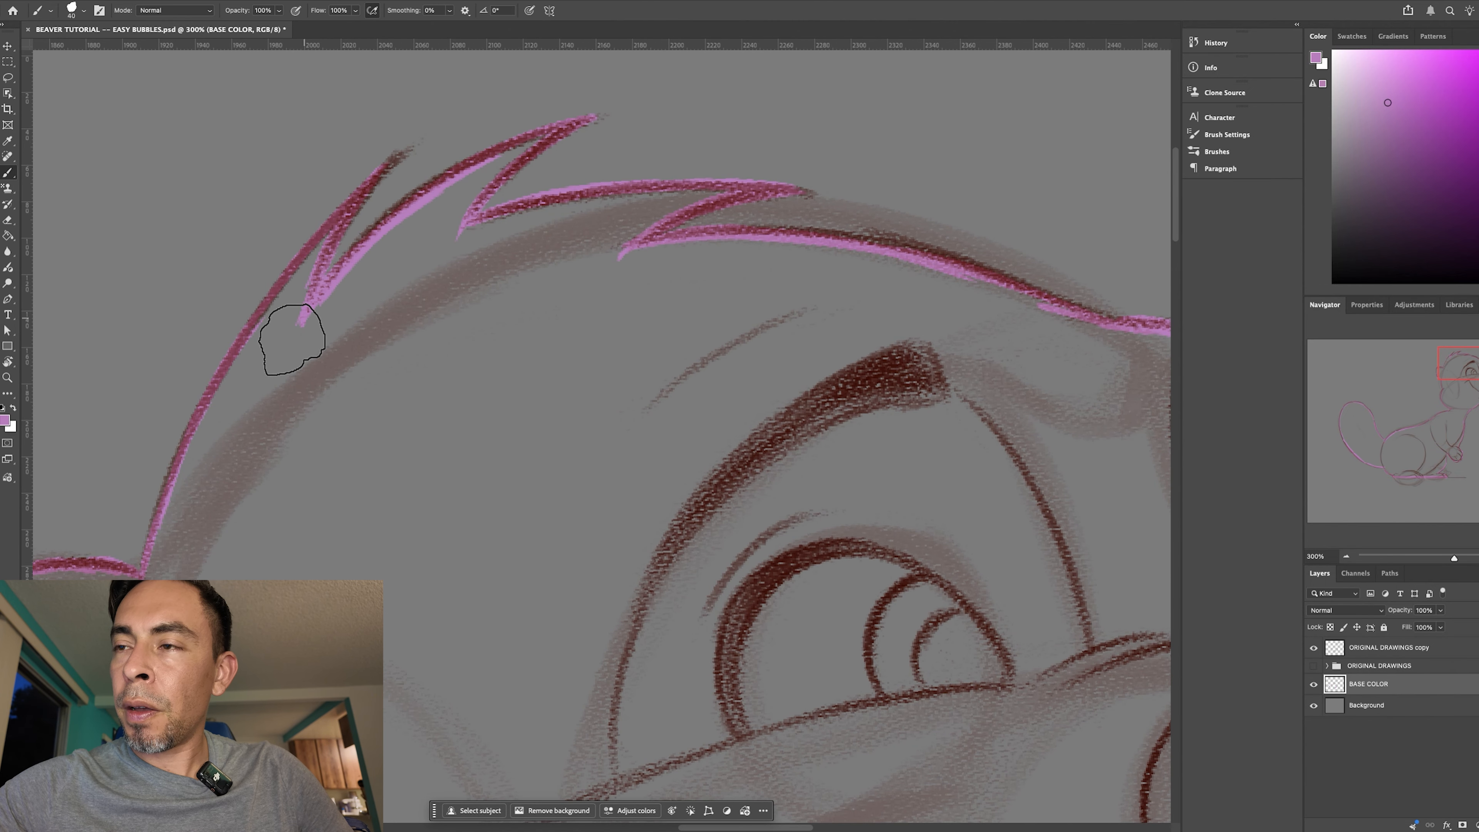
mouse_move(235, 382)
mouse_down()
mouse_move(300, 263)
mouse_move(322, 297)
mouse_up()
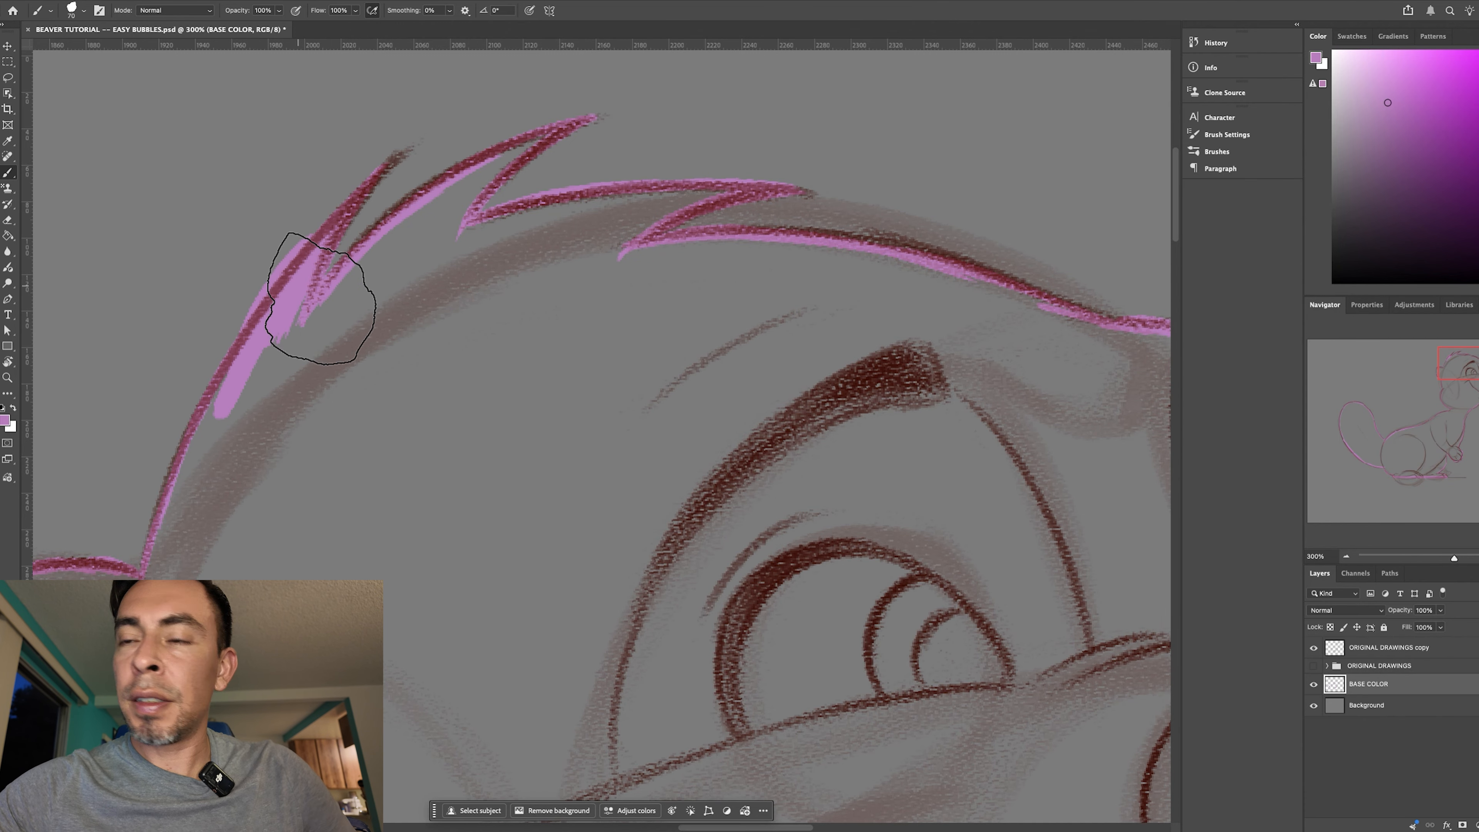
key(ctrl+z)
mouse_move(280, 346)
mouse_down()
mouse_move(431, 212)
mouse_move(525, 158)
mouse_move(541, 93)
mouse_move(389, 350)
mouse_move(498, 228)
mouse_up()
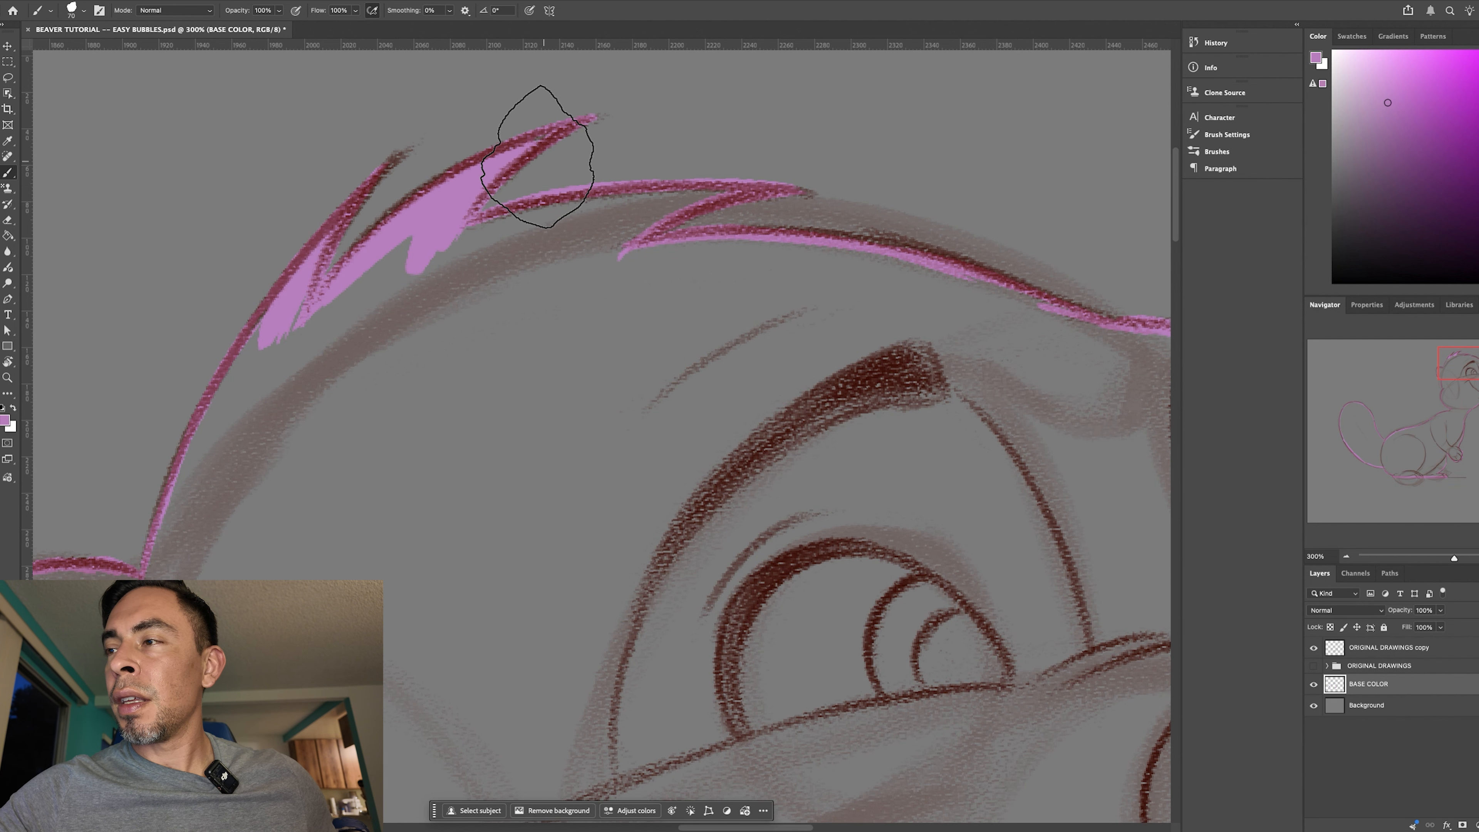
- Undo the painted fill in the hair tufts and the BASE COLOR layer's move down the stack
key(ctrl+z)
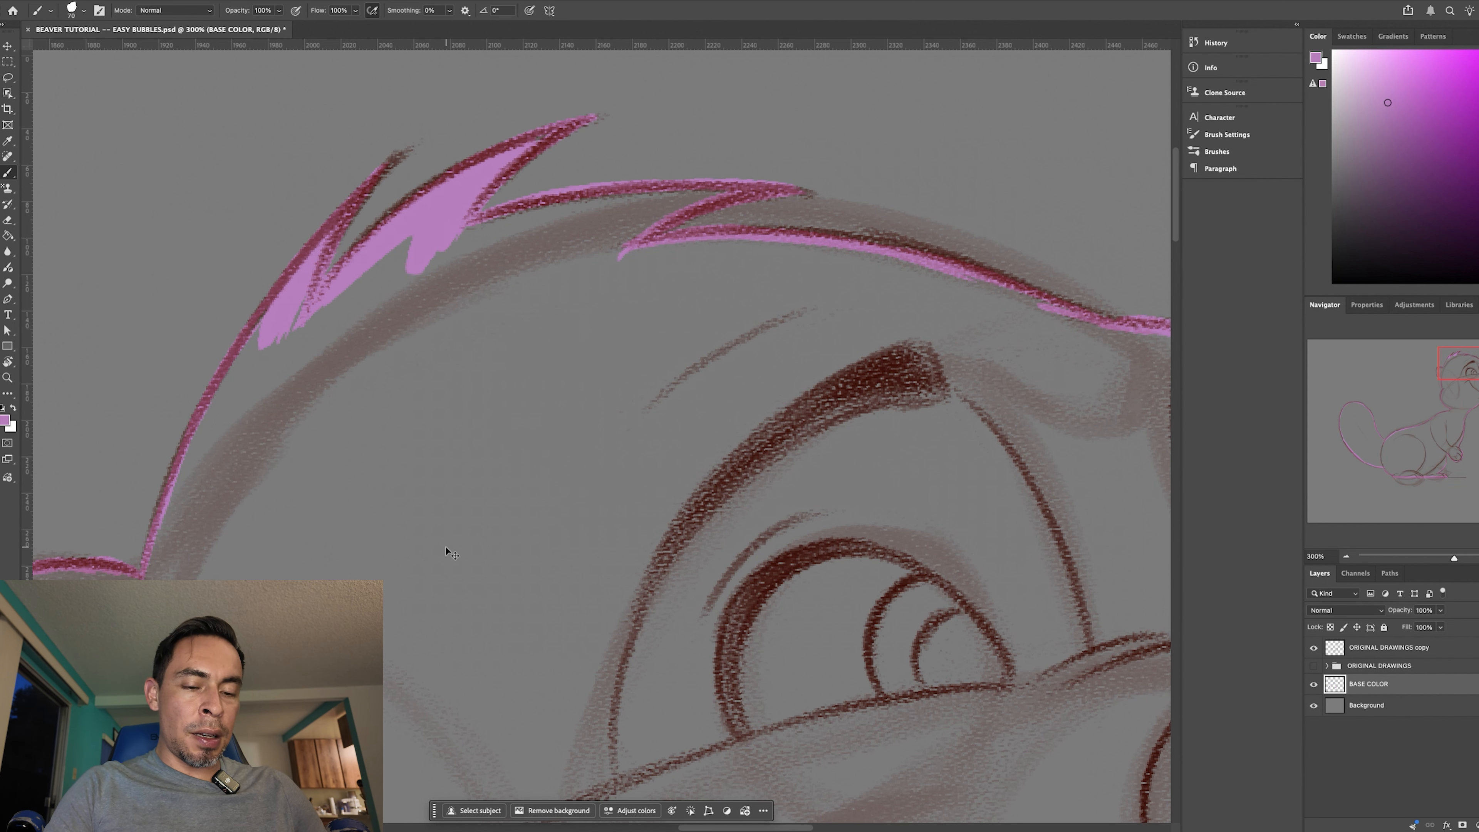
key(ctrl+minus)
key(ctrl+z)
key(ctrl+z)
key(ctrl+z)
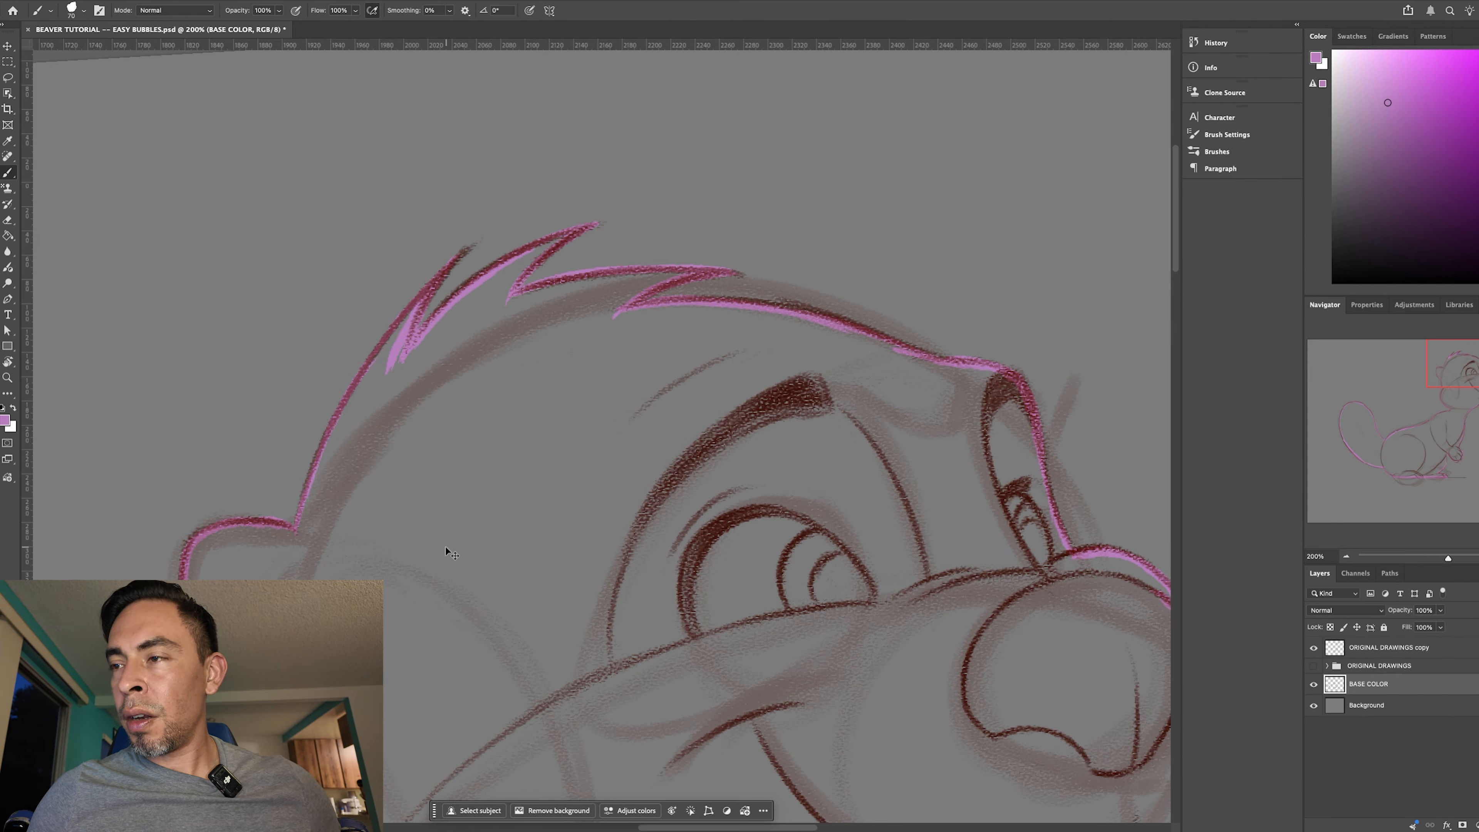
key(ctrl+z)
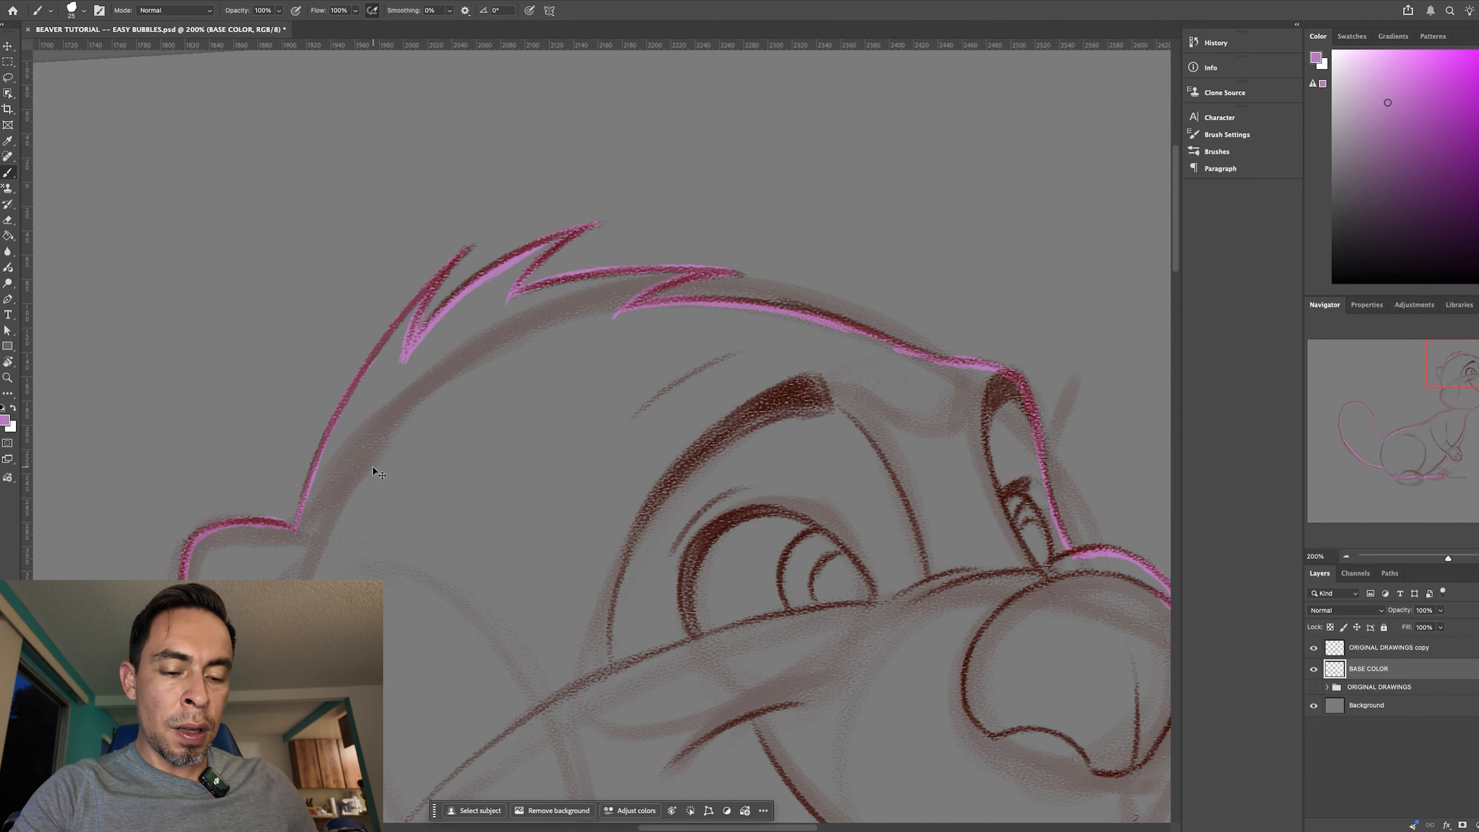
- Reset the canvas rotation with the whole beaver in view and activate the Paint Bucket tool
key(super+minus)
key(super+minus)
drag(685, 621, 830, 293)
key(super+minus)
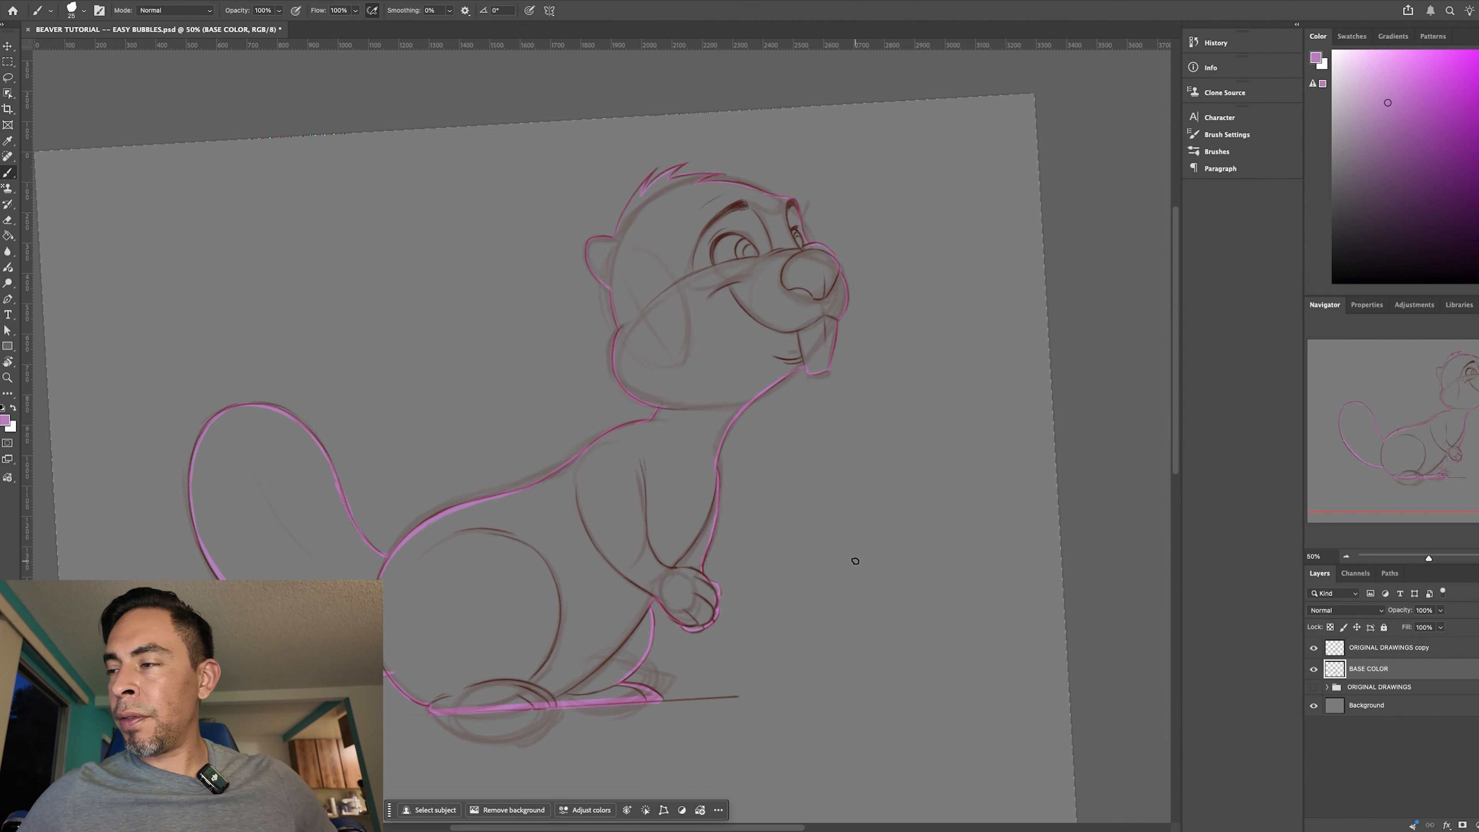
key(r)
key(Escape)
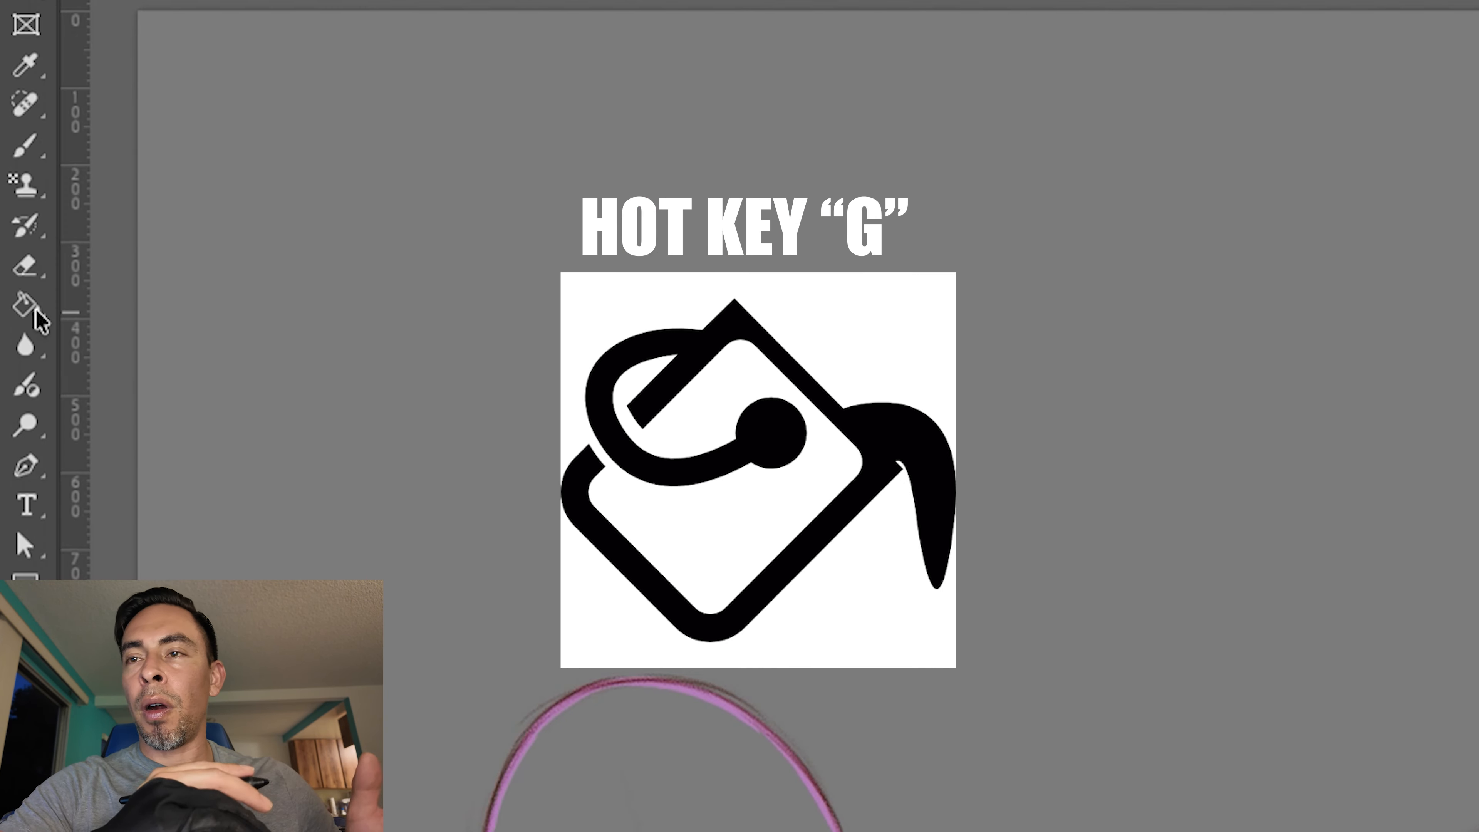
click(33, 299)
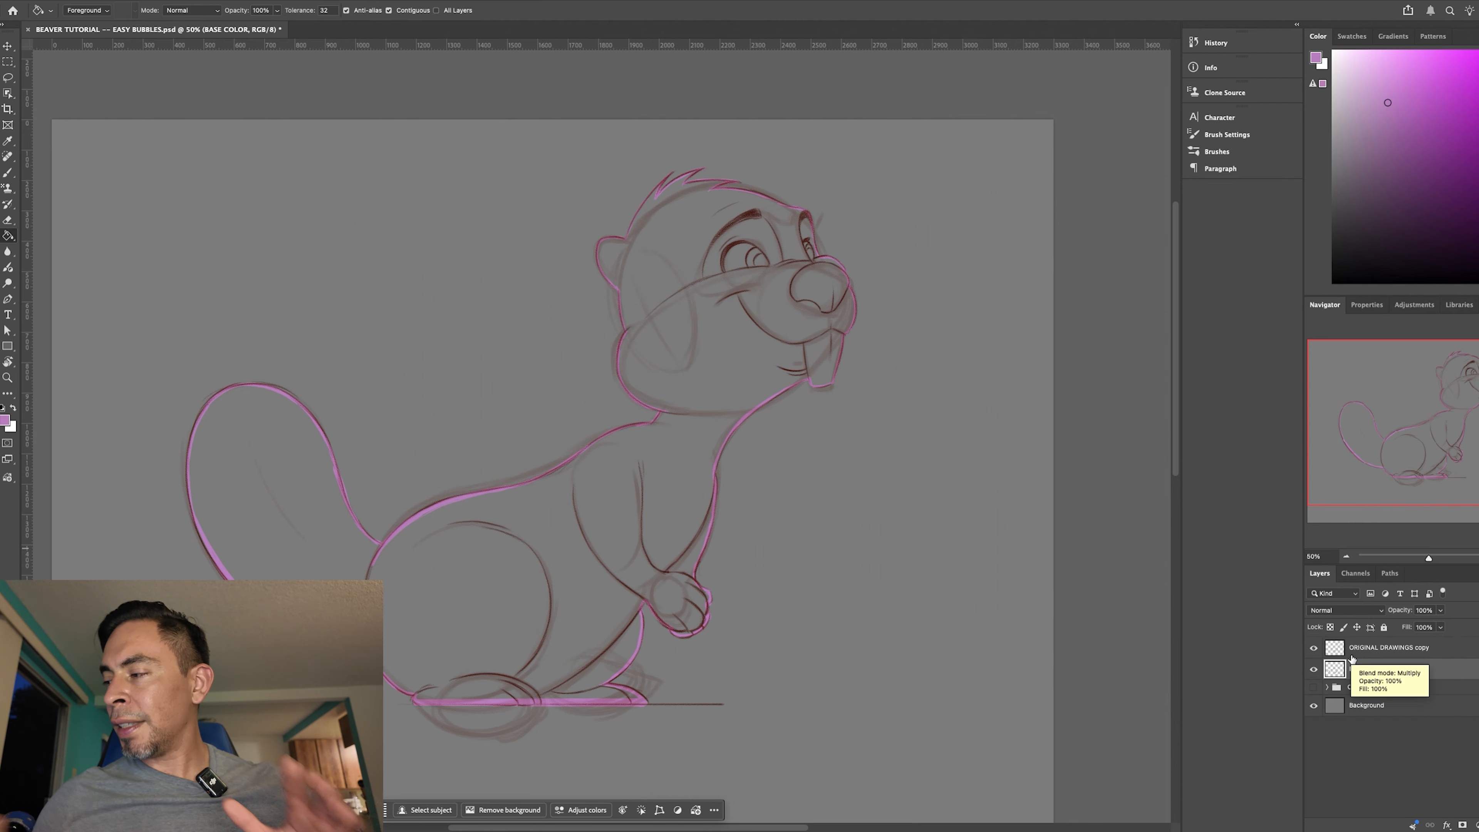
- Try filling the closed beaver outline with purple using the Paint Bucket and undo the fill
click(697, 355)
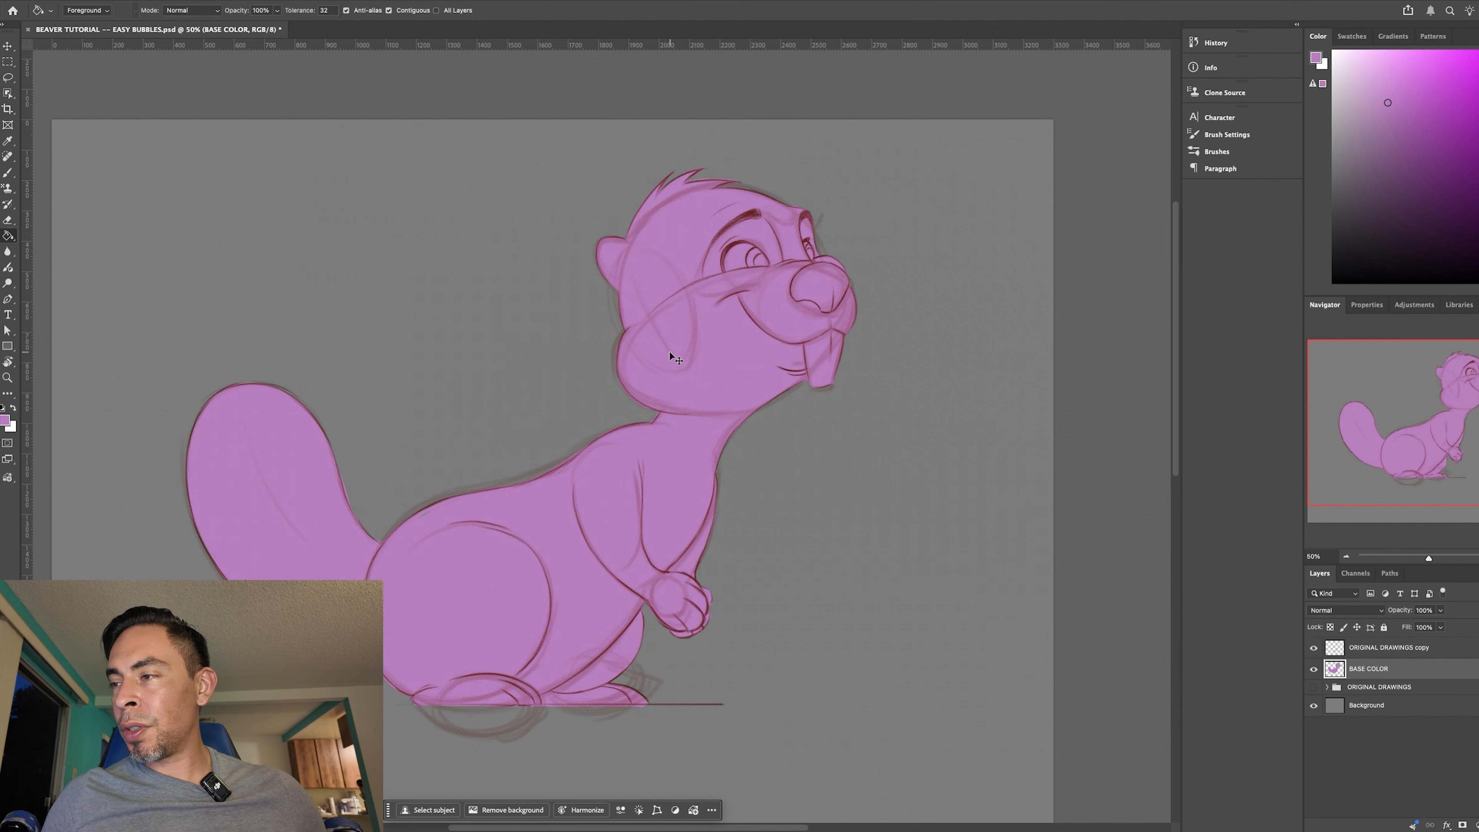
key(ctrl+z)
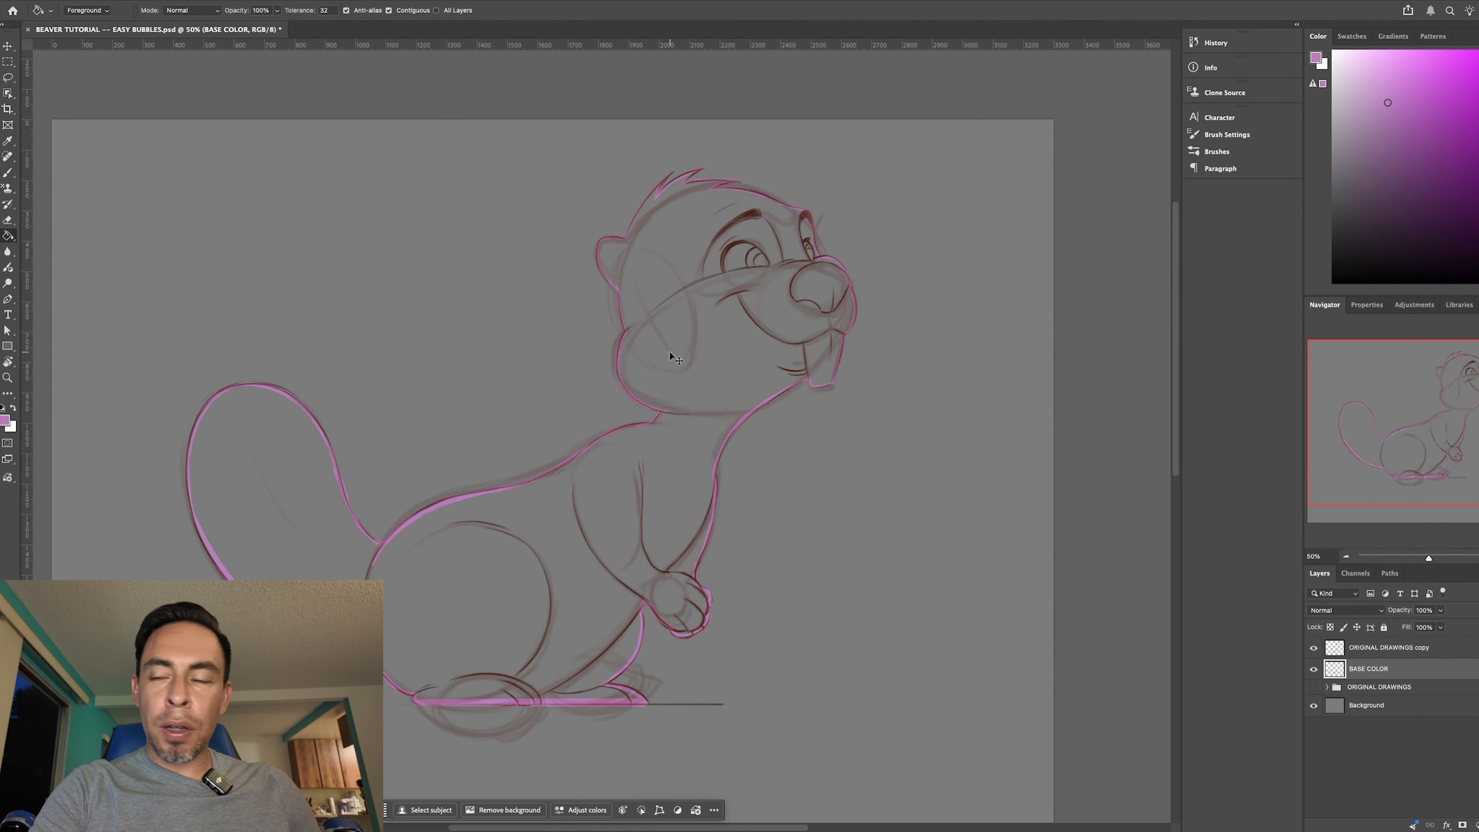
- Erase a small gap in the purple outline along the upper edge of the hair tufts
key(ctrl+1)
key(ctrl+plus)
drag(794, 371, 616, 623)
key(e)
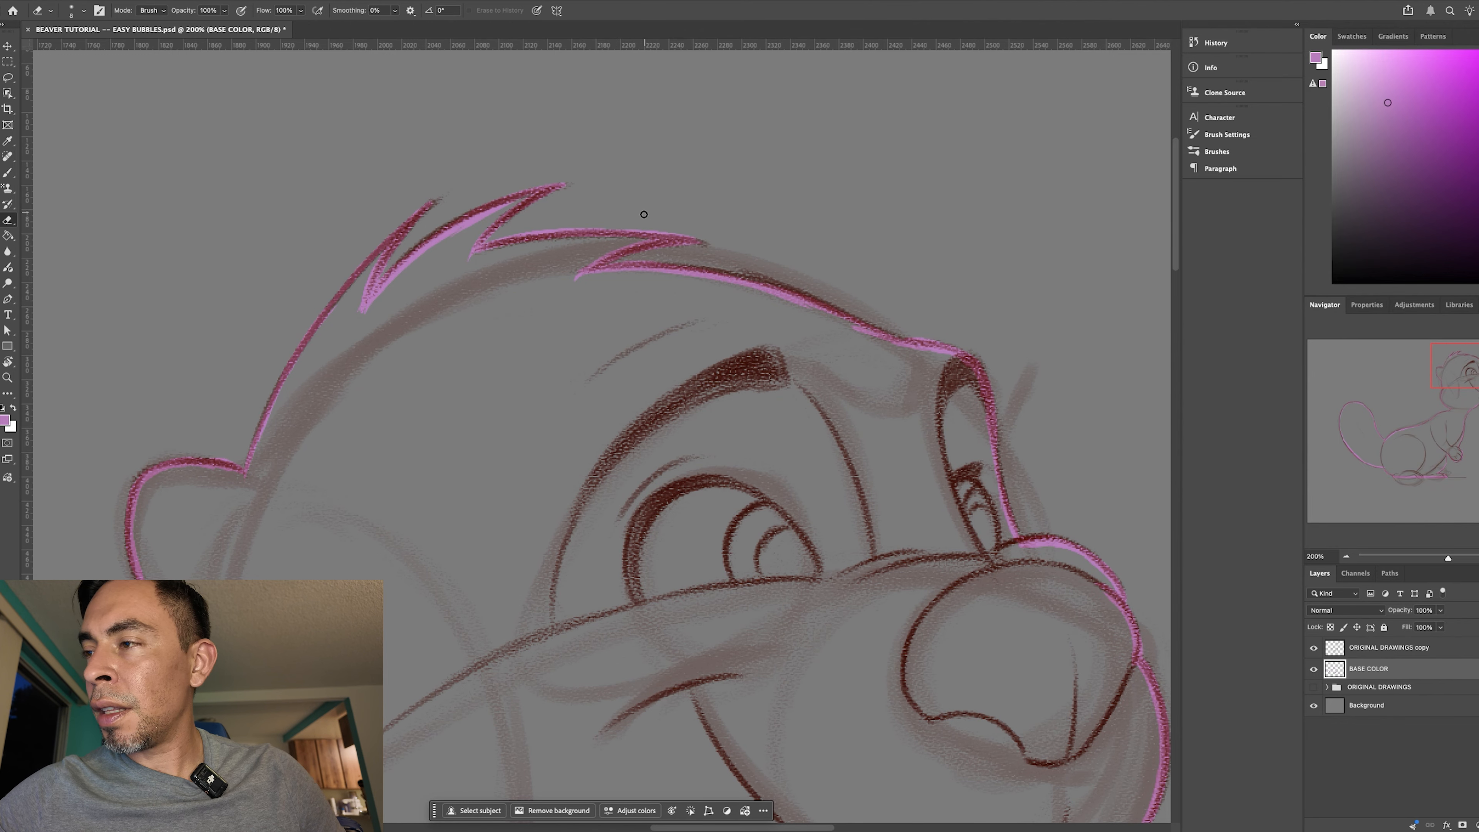
key(ctrl+plus)
drag(628, 307, 545, 390)
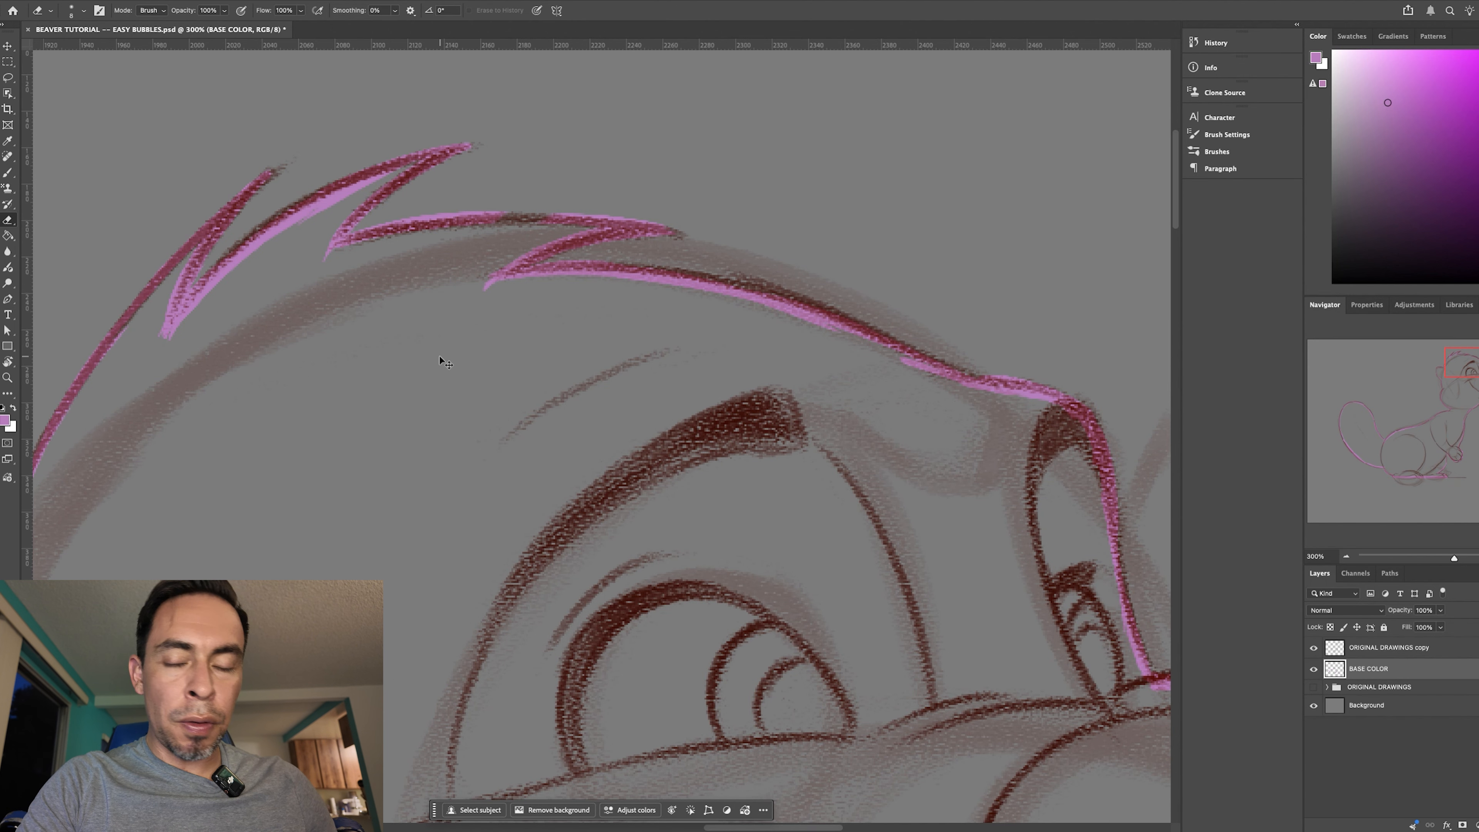
key(super+minus)
key(super+minus)
key(super+equal)
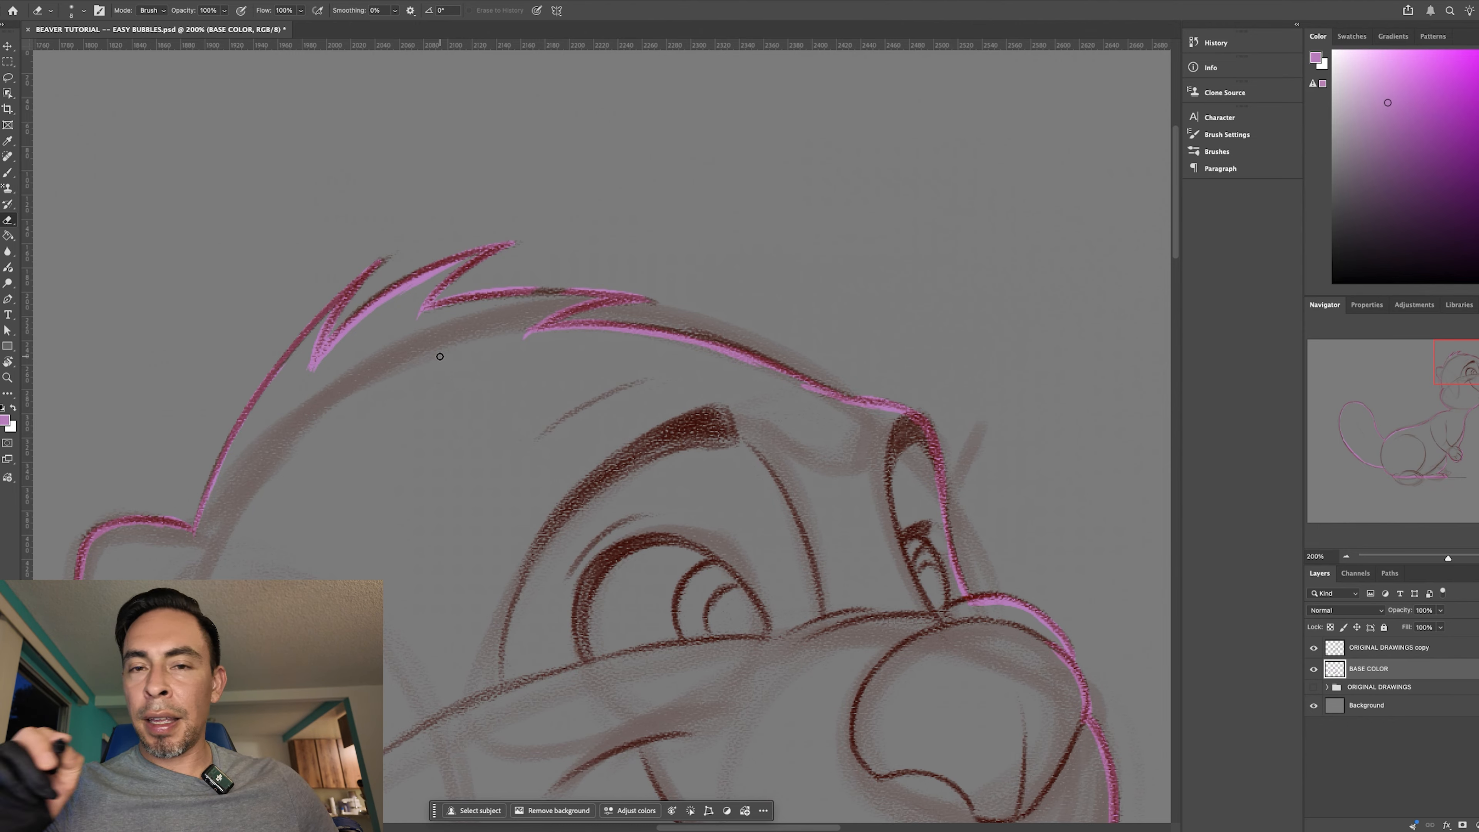
- Try filling the beaver with the Paint Bucket while the hair outline has a gap, and undo the fill
key(g)
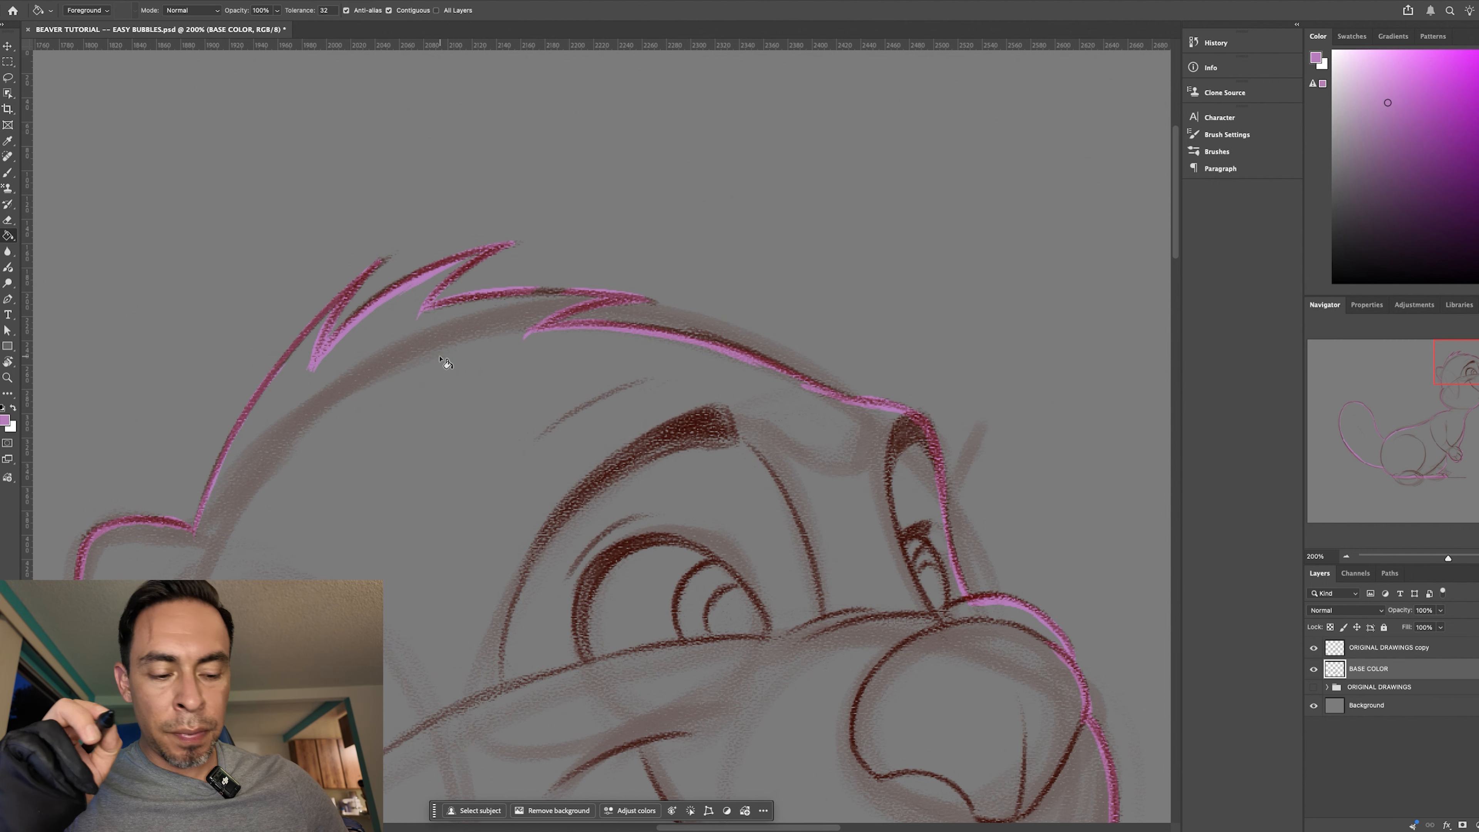
click(465, 512)
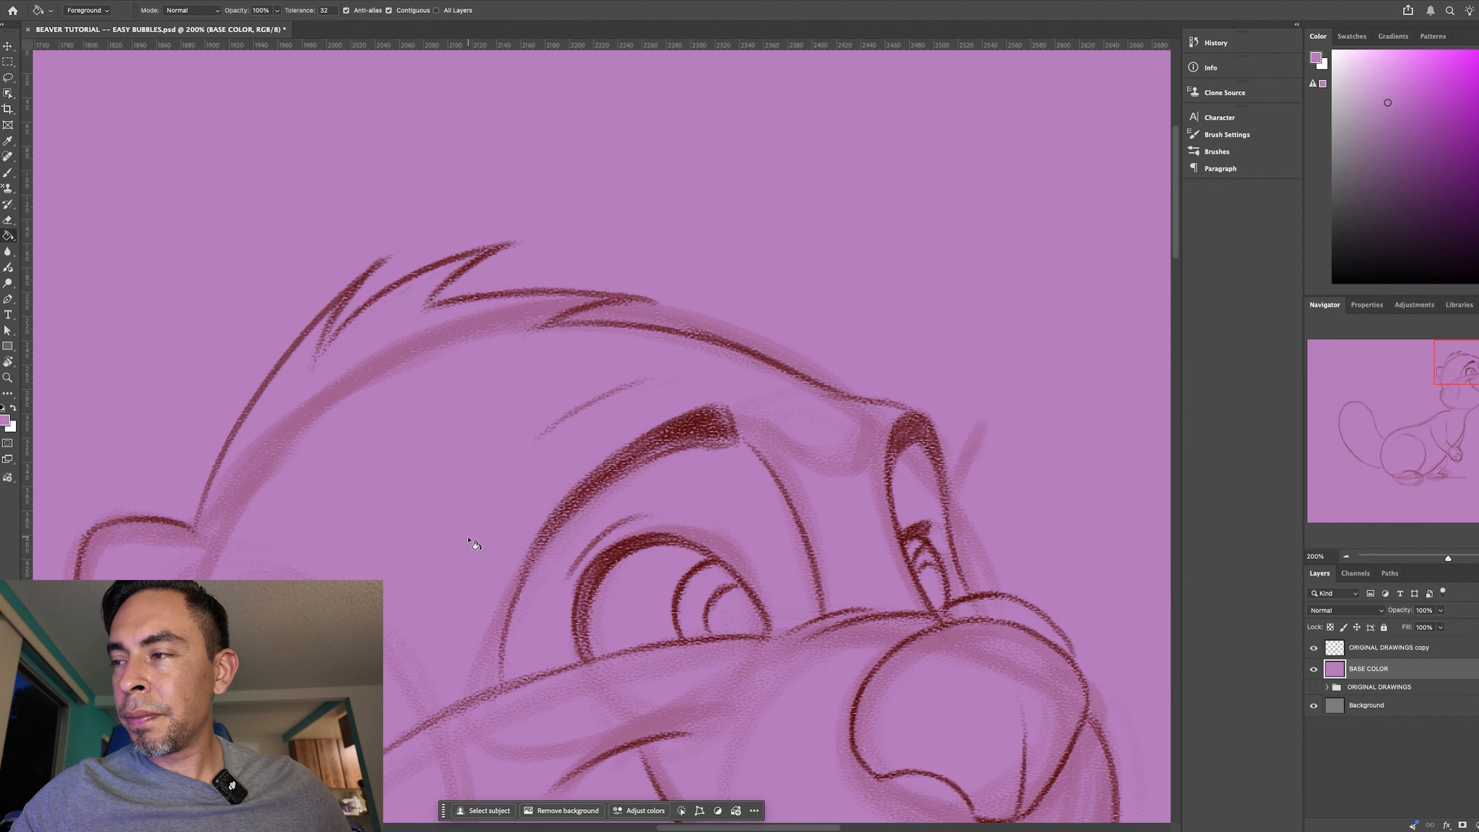
key(super+minus)
key(super+minus)
key(super+minus)
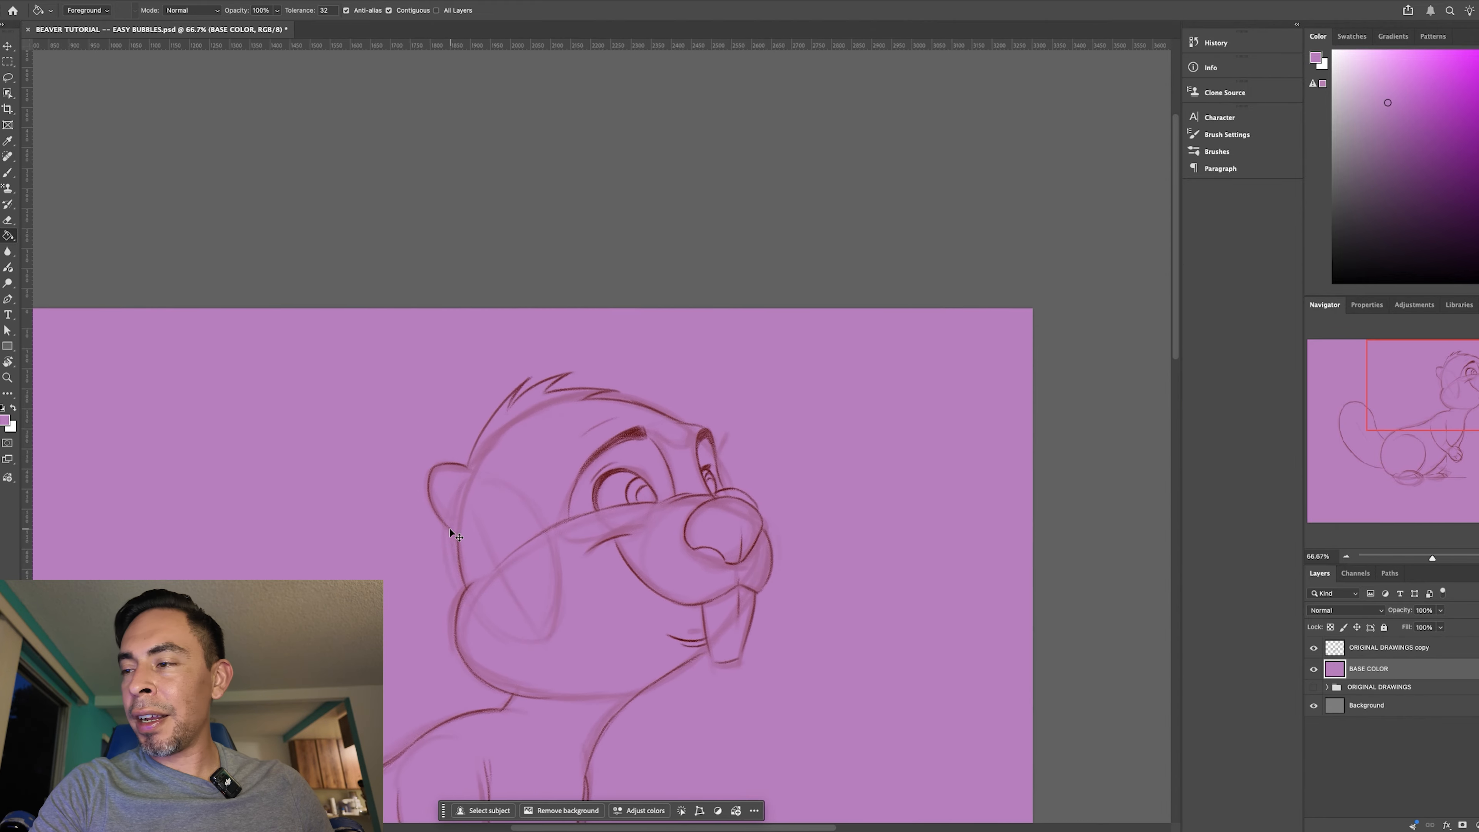
drag(644, 613, 766, 304)
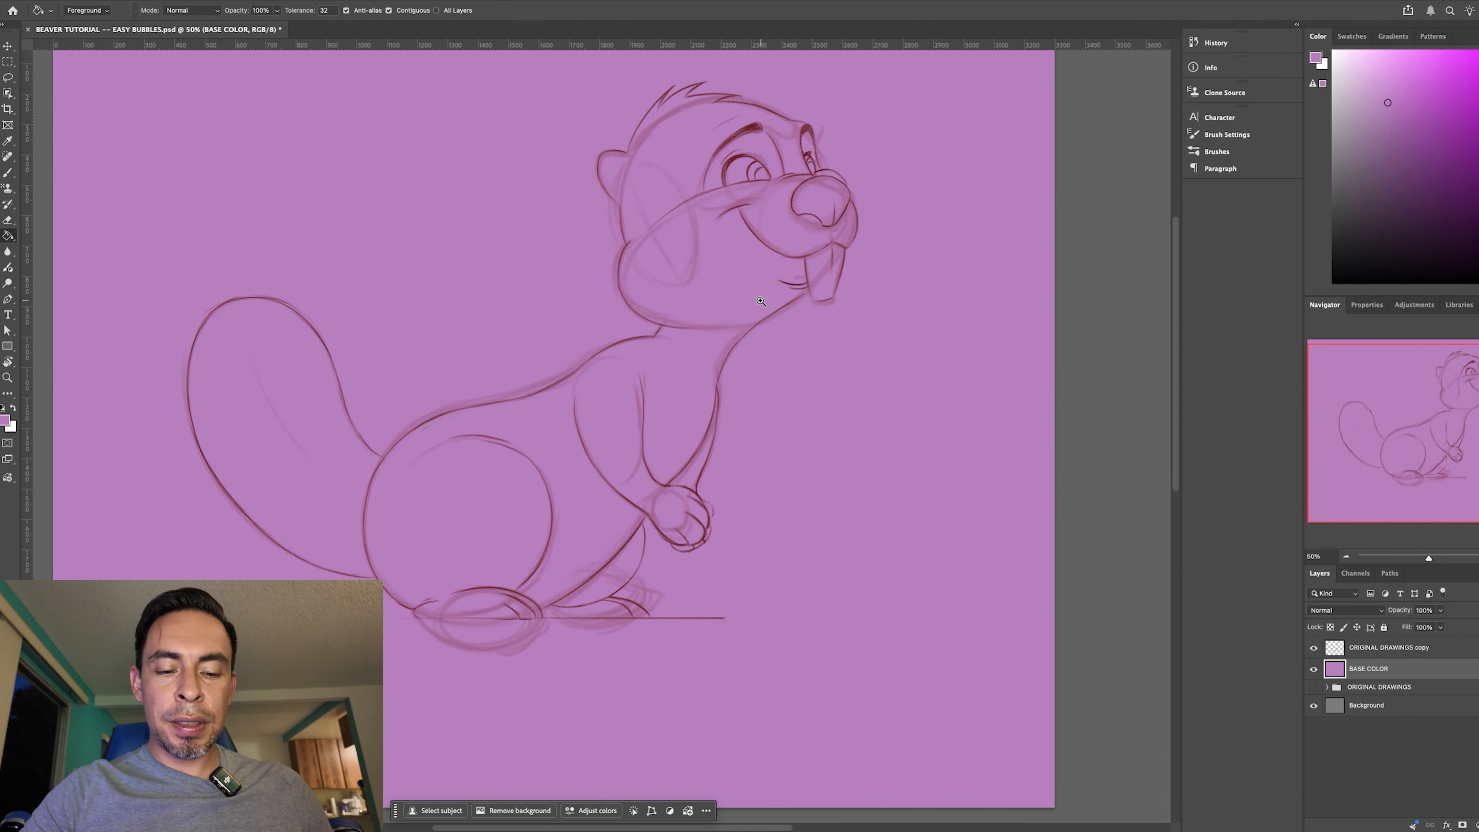
key(super+minus)
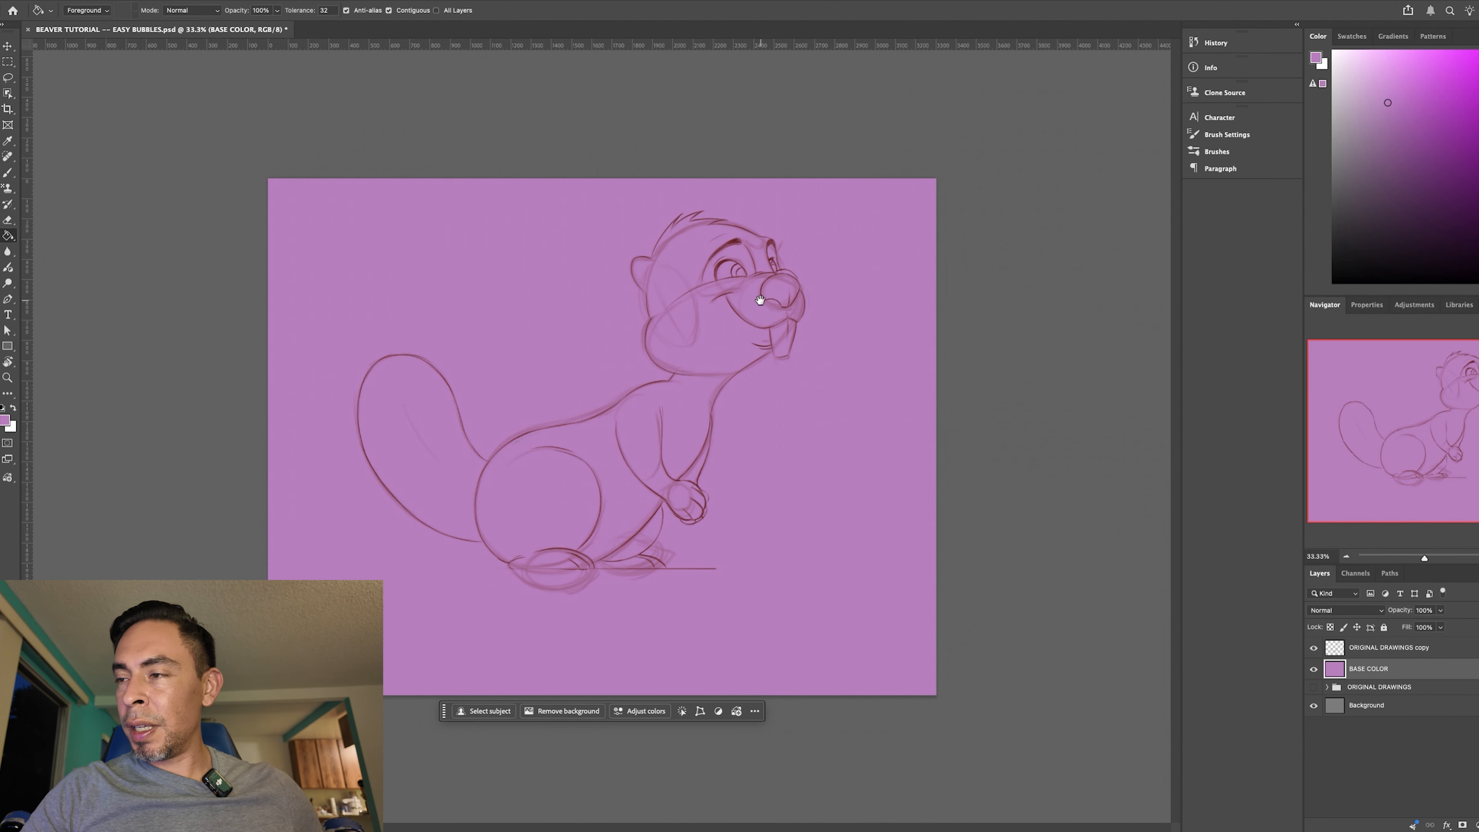
key(super+z)
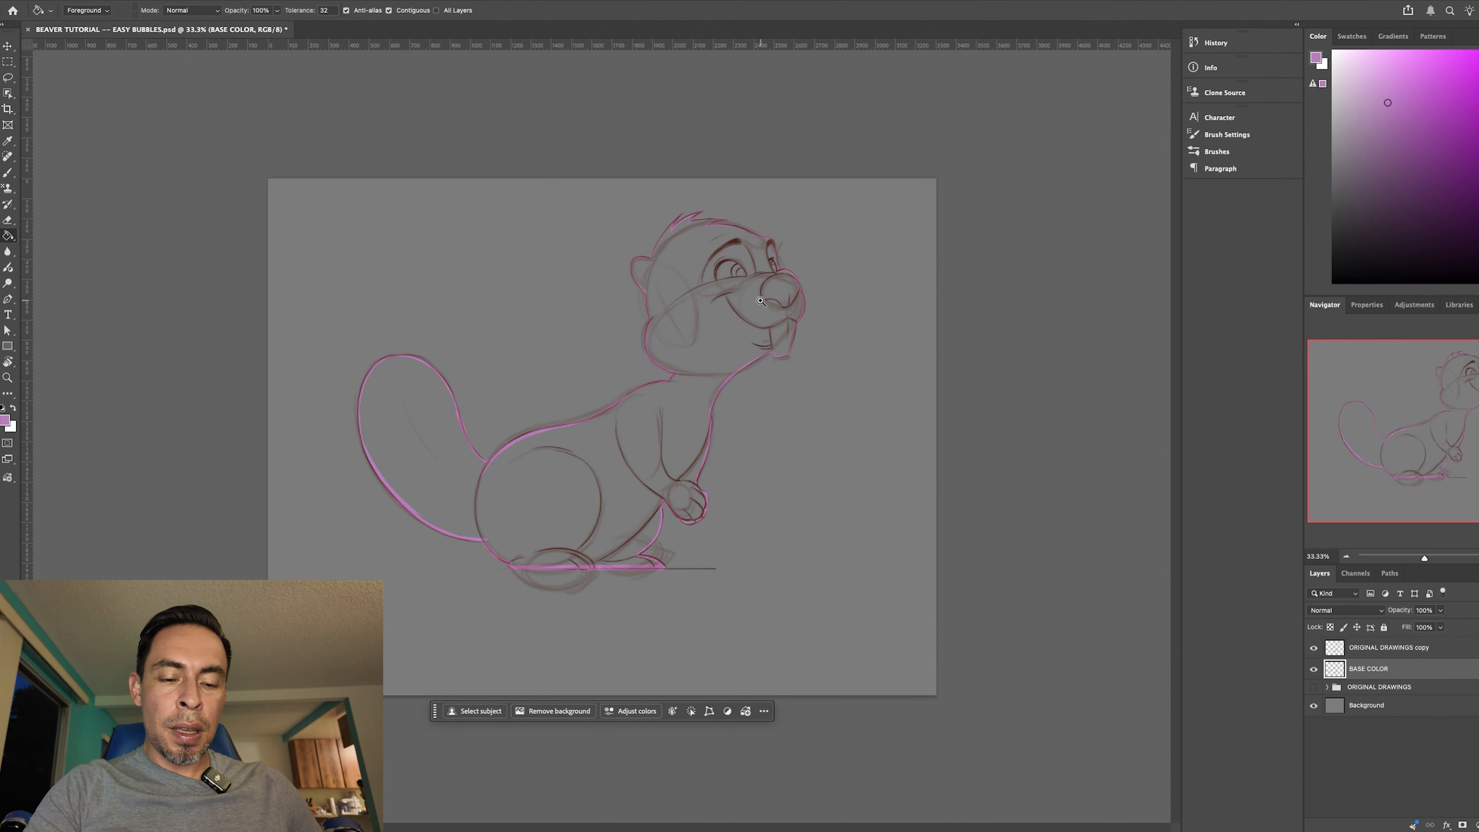
- Repaint the missing piece of purple outline on the hair tufts with the Brush to close the gap
key(super+plus)
key(super+plus)
key(super+plus)
drag(1030, 73, 595, 445)
key(super+plus)
key(super+plus)
key(super+plus)
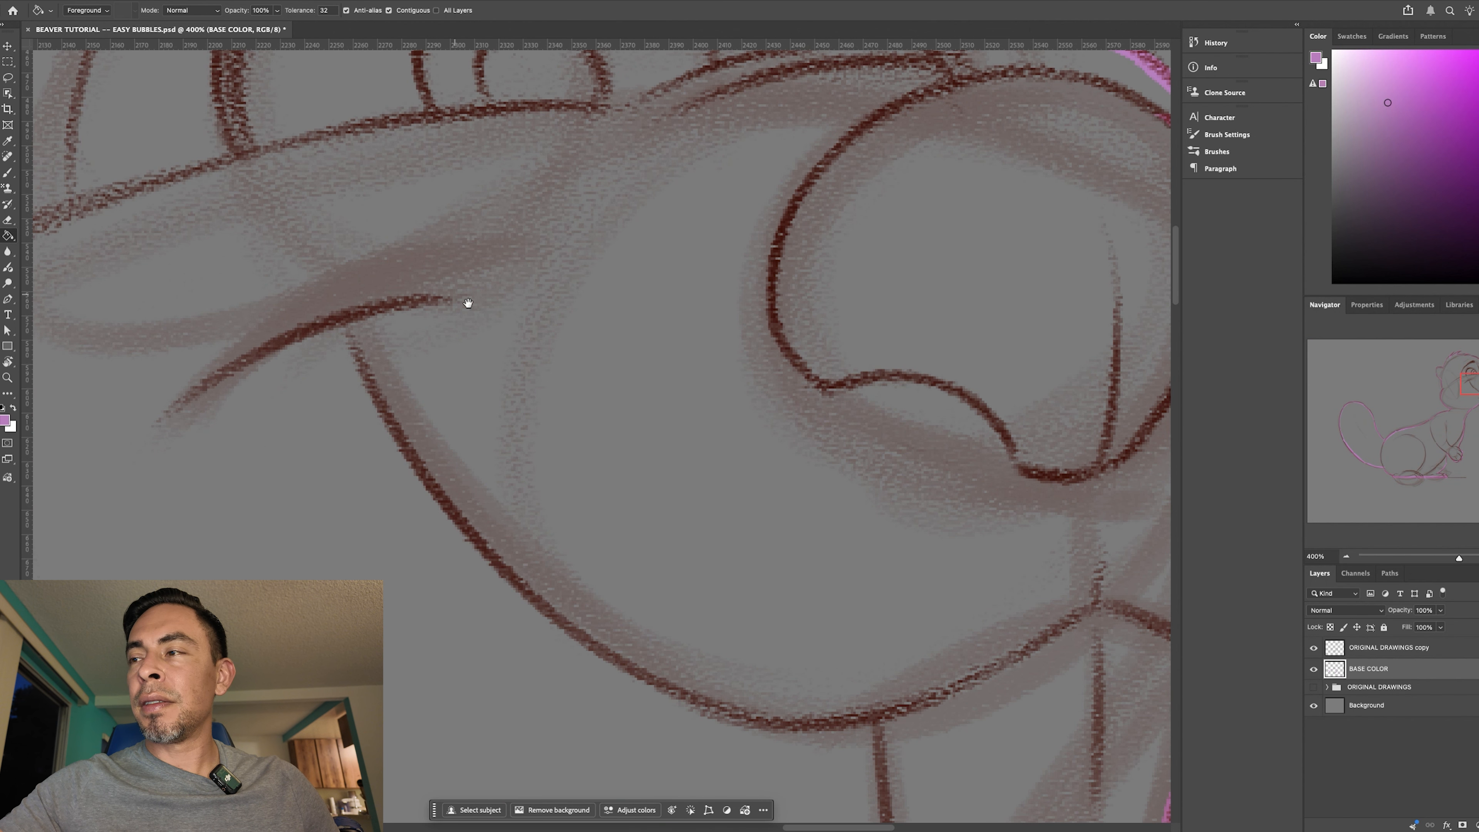
drag(673, 528, 740, 693)
key(r)
drag(810, 603, 765, 311)
key(b)
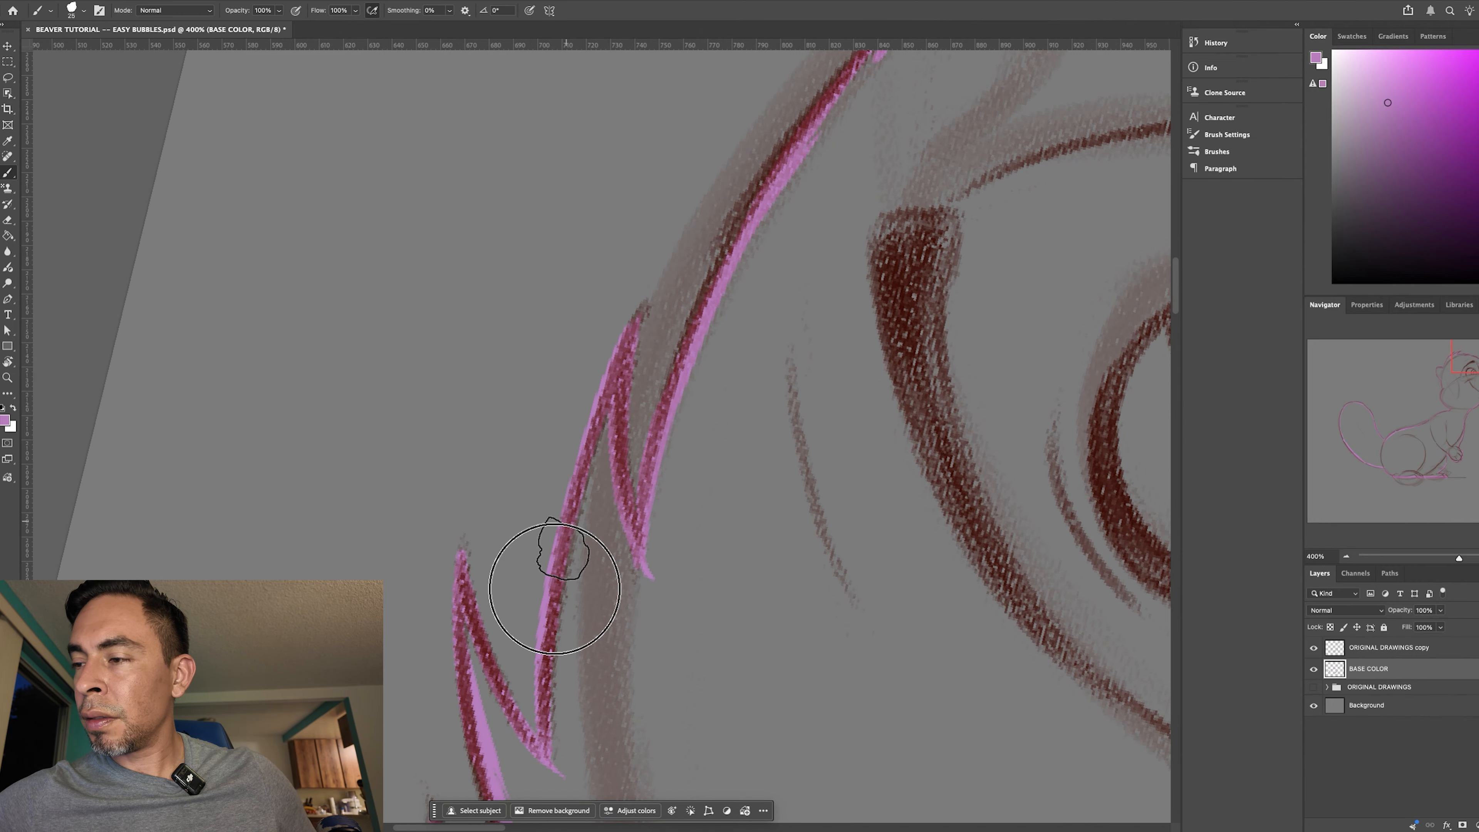
key(r)
drag(762, 618, 483, 649)
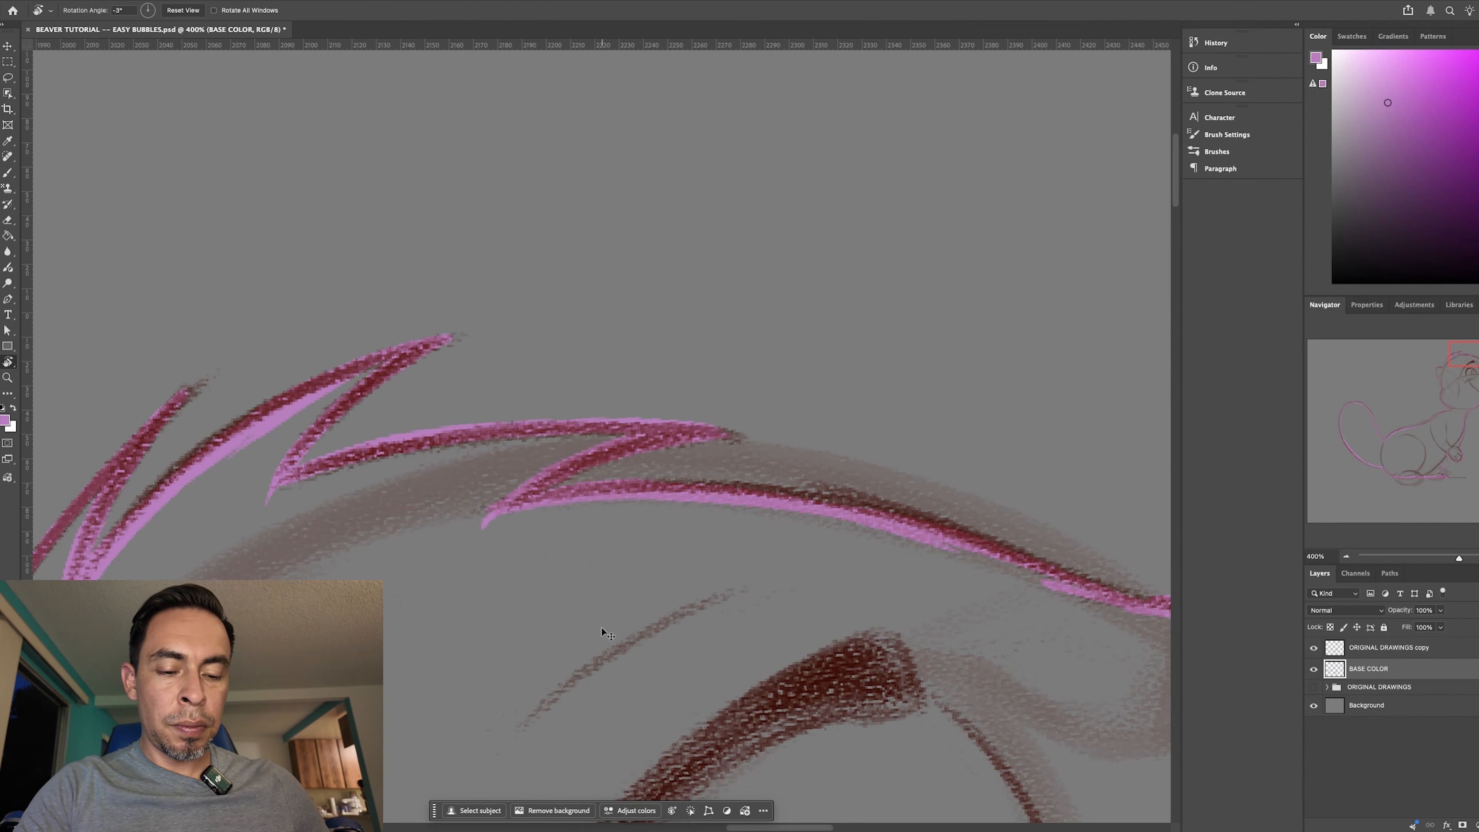
- Fill the closed beaver outline with purple on the BASE COLOR layer using the Paint Bucket
key(super+minus)
scroll(600, 628, down, 5)
key(g)
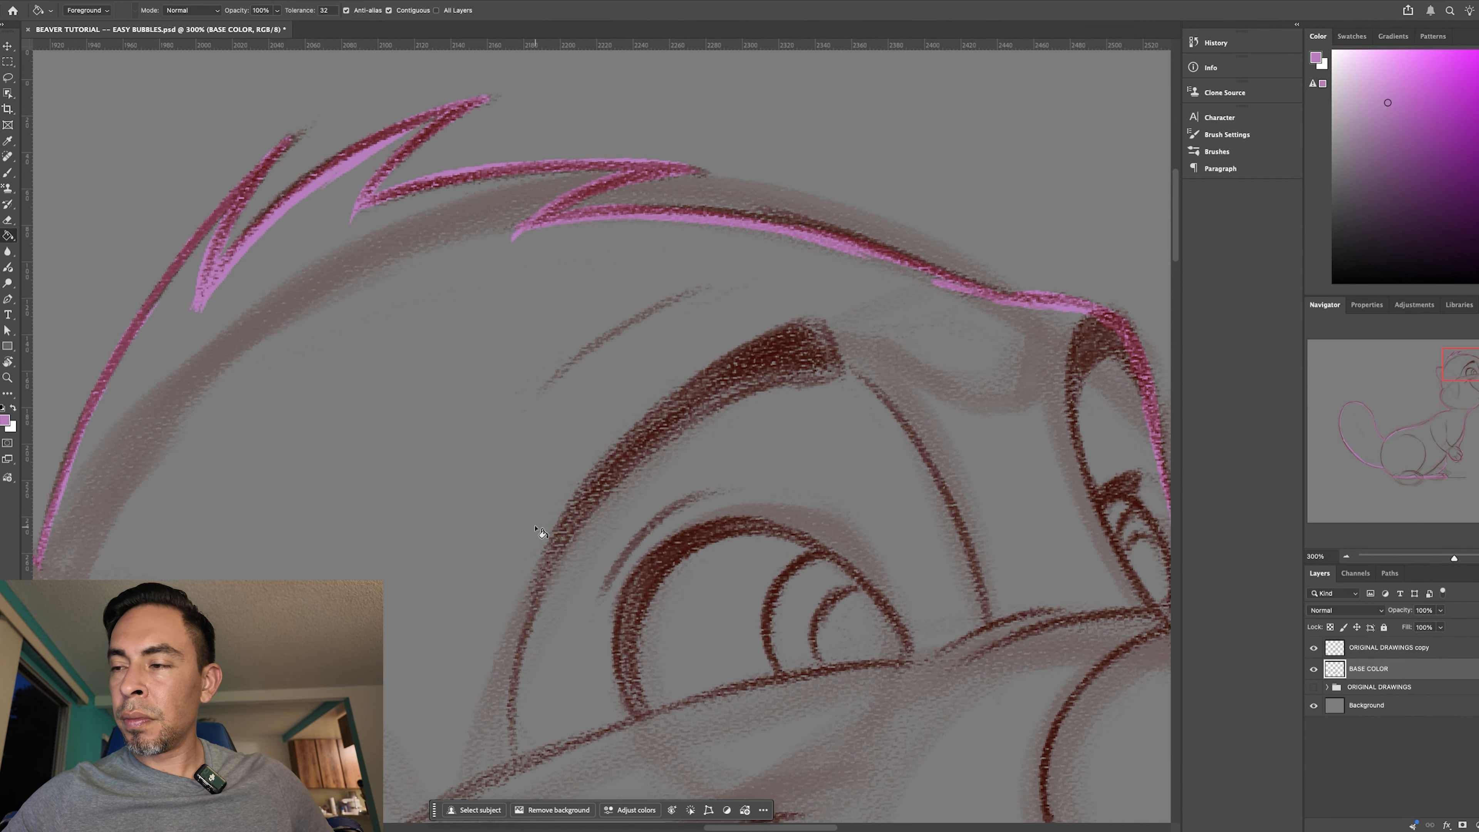
click(505, 519)
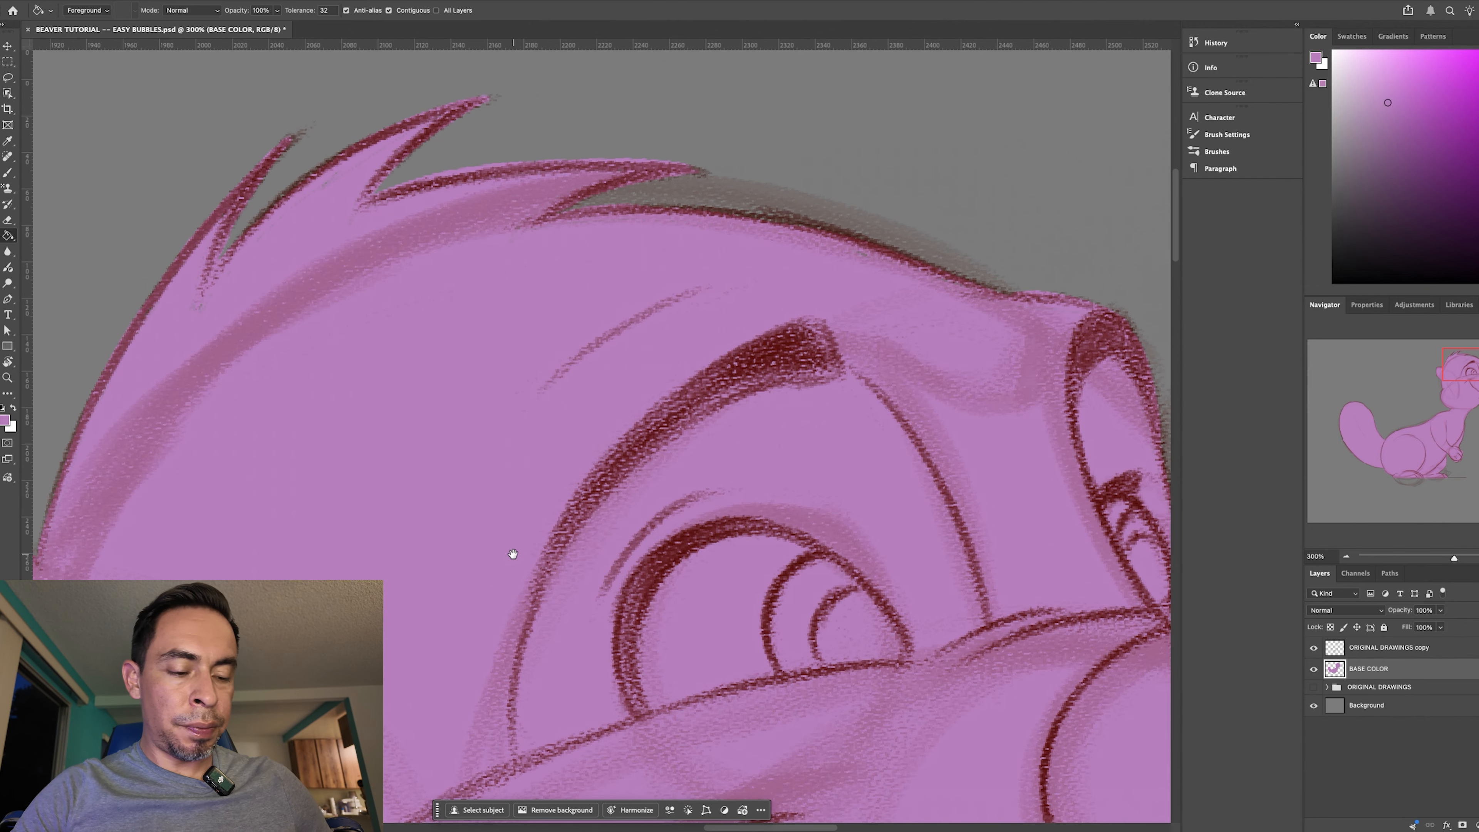
- Examine the edges of the purple fill around the hair tufts, face and teeth for unfilled spots
drag(498, 526, 600, 560)
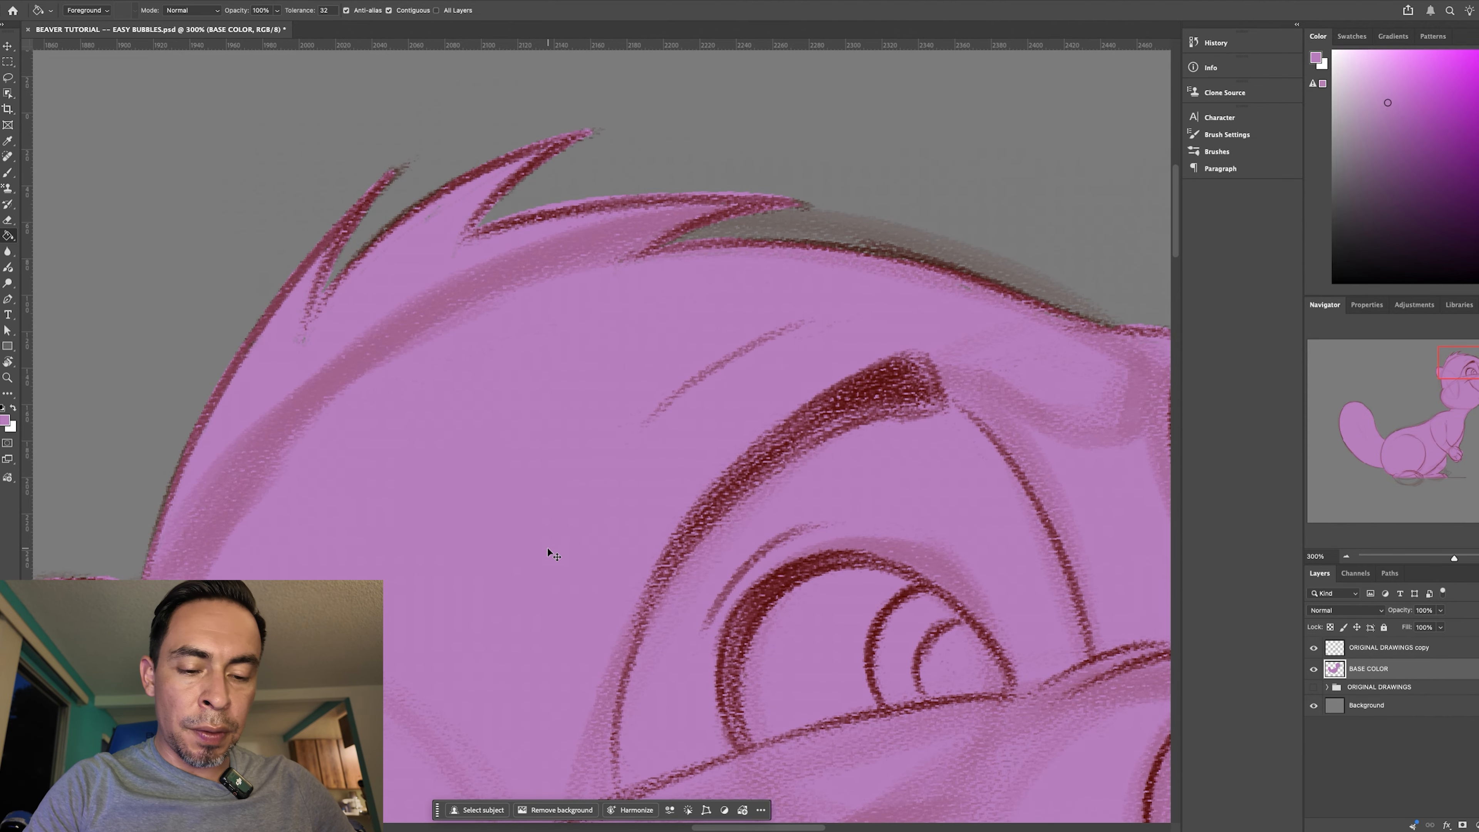
key(super+equal)
key(super+equal)
drag(413, 374, 578, 634)
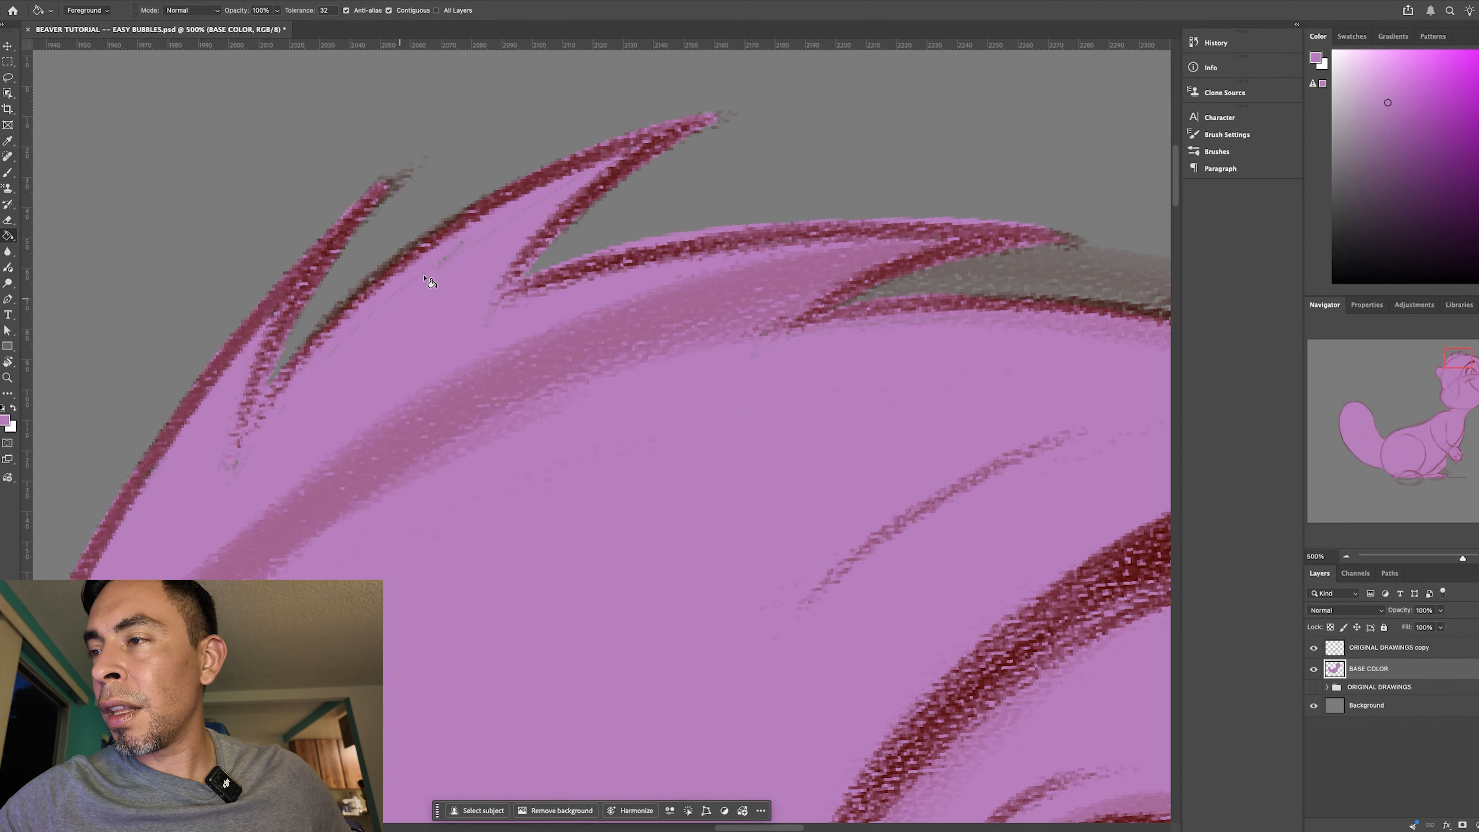
key(b)
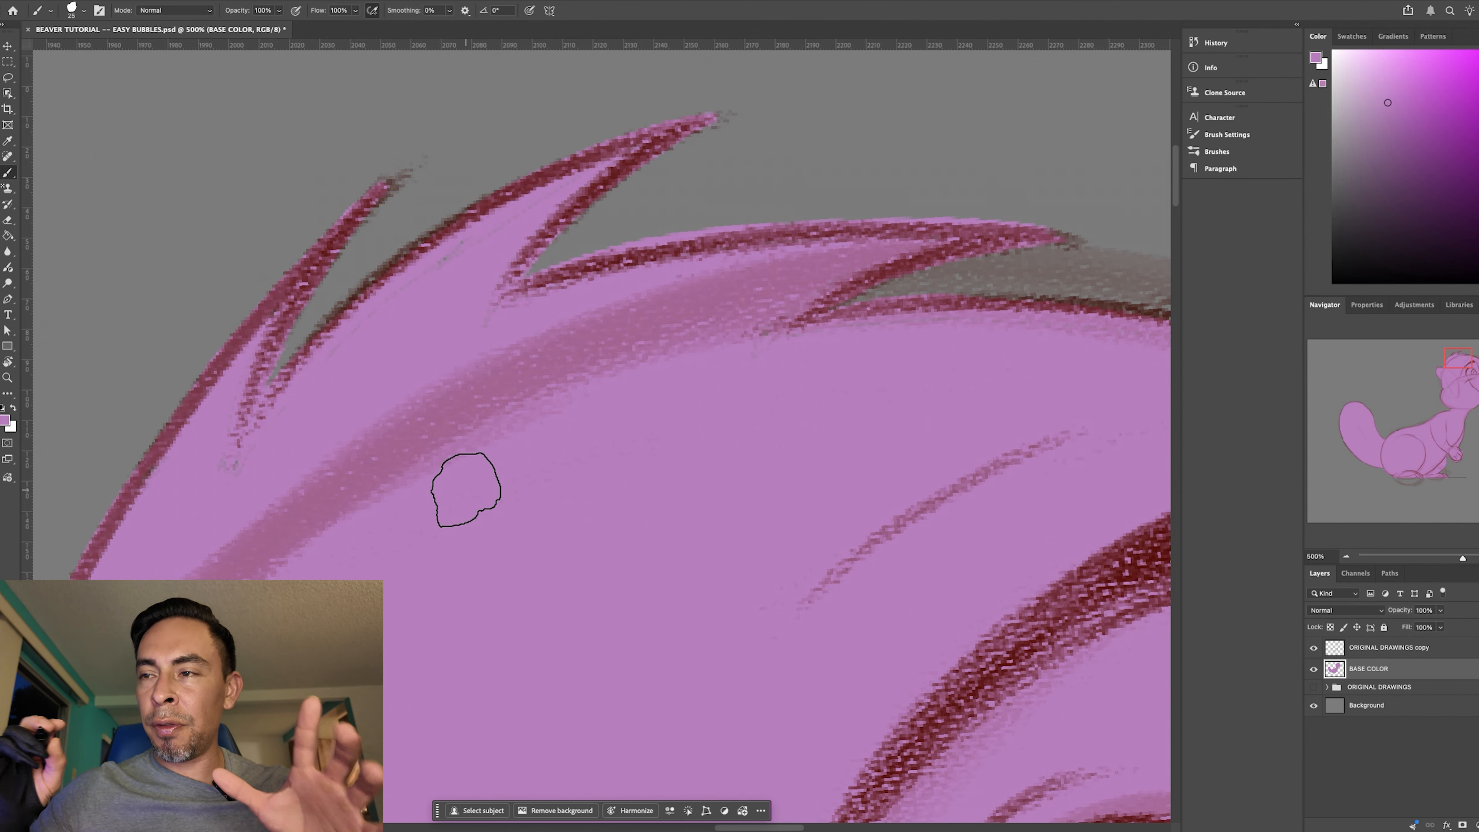
key(g)
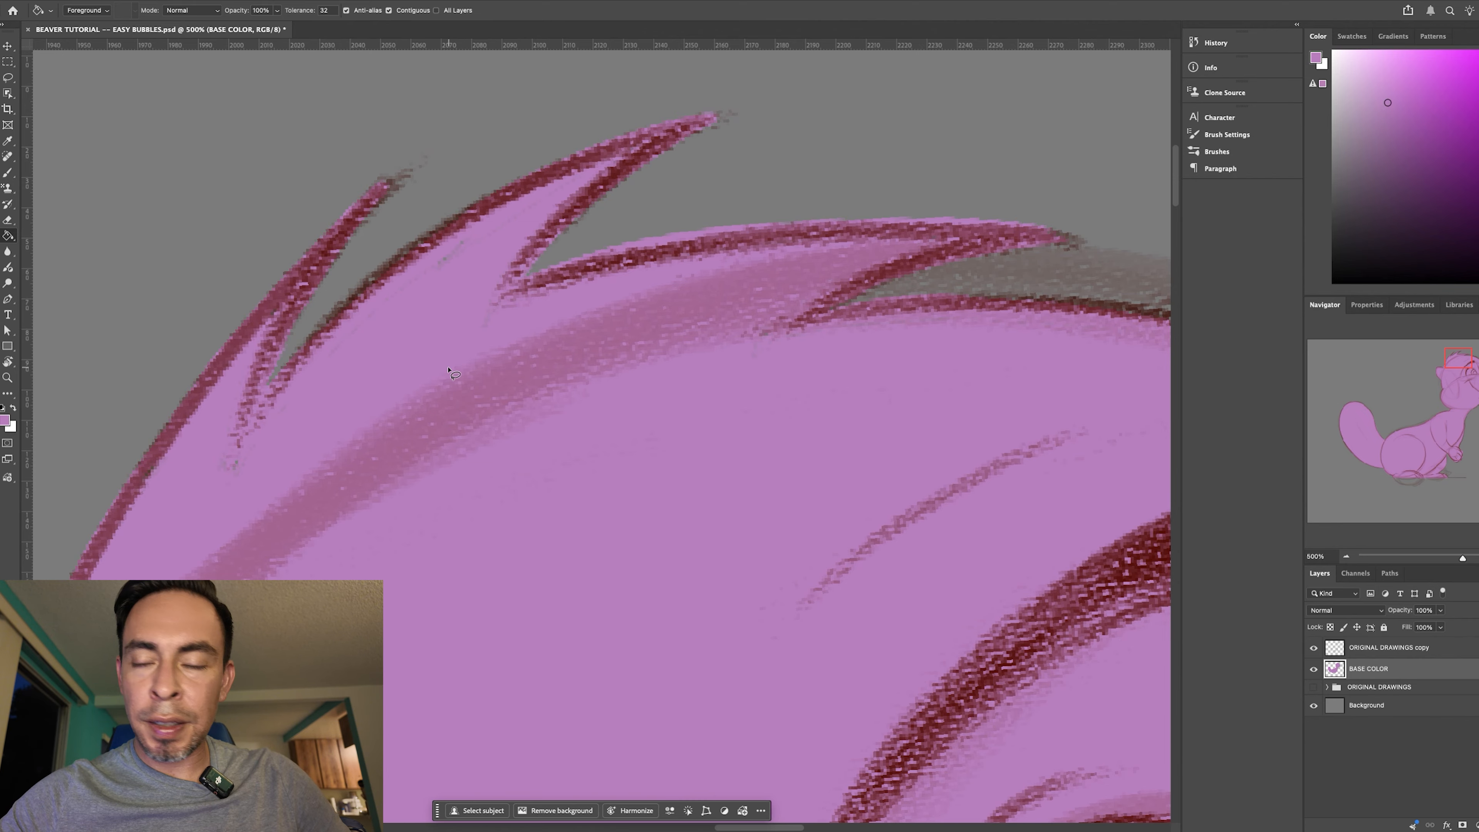
key(l)
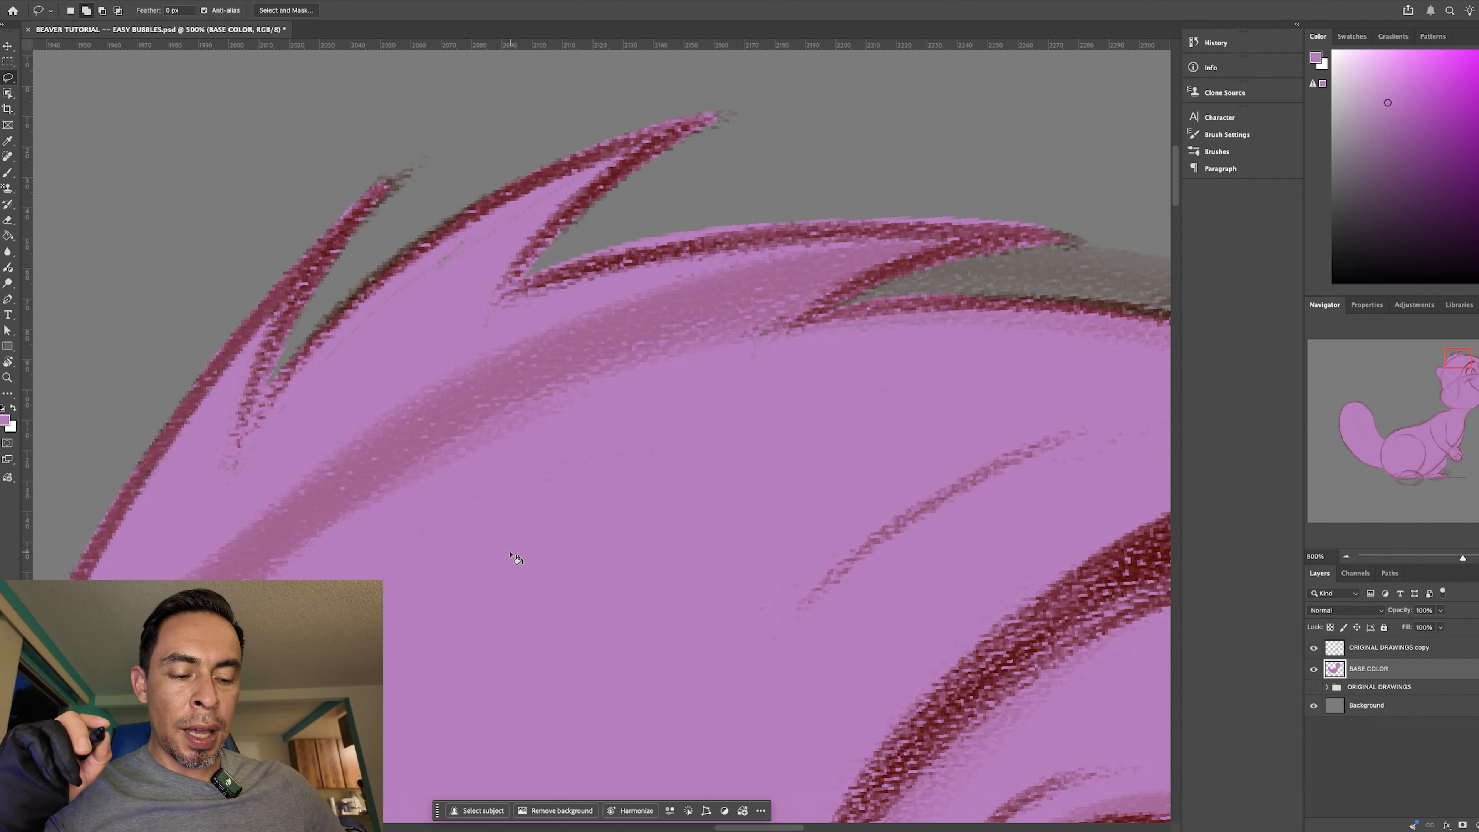
key(g)
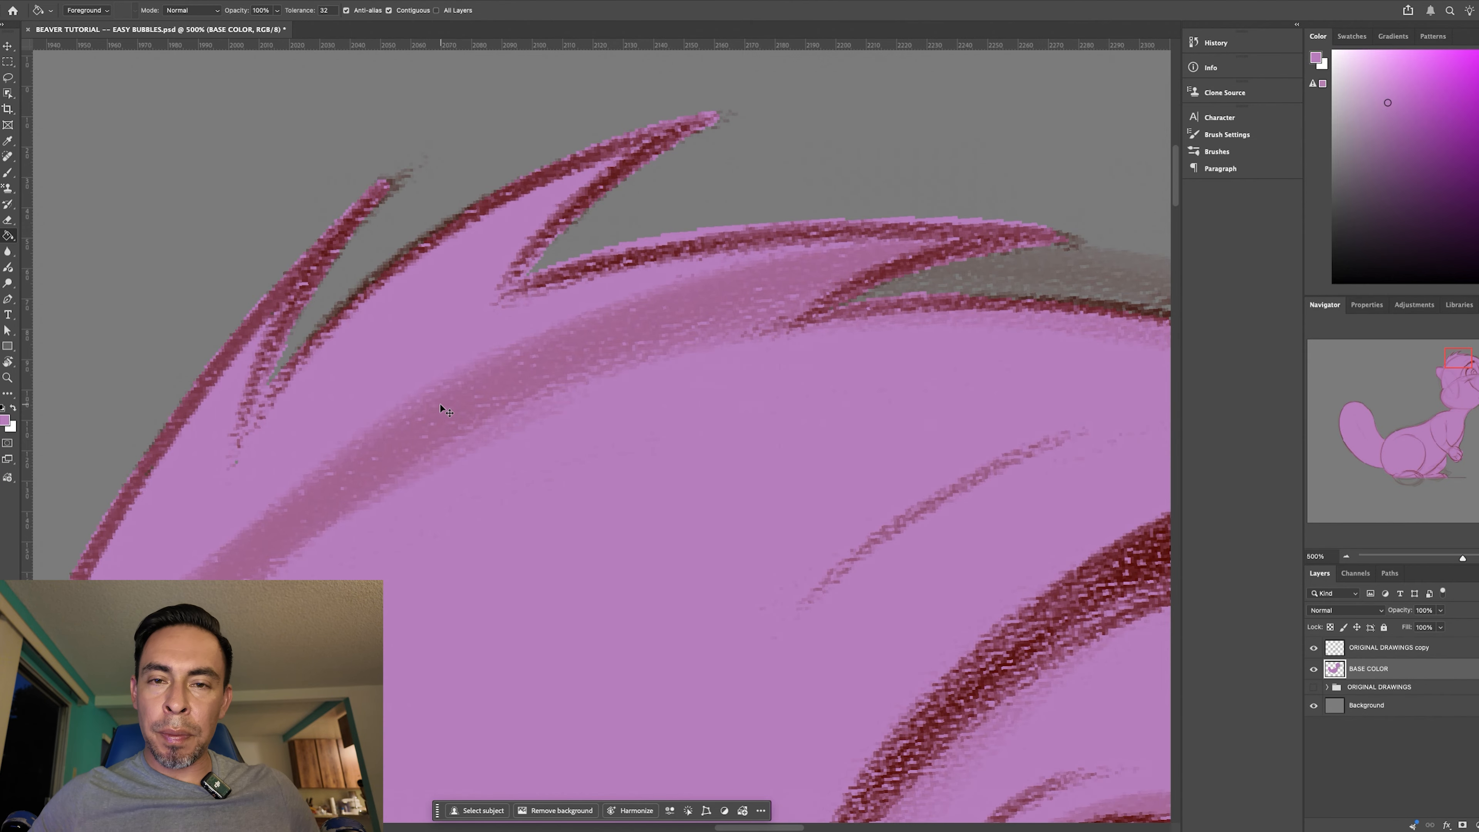
key(ctrl+minus)
key(ctrl+minus)
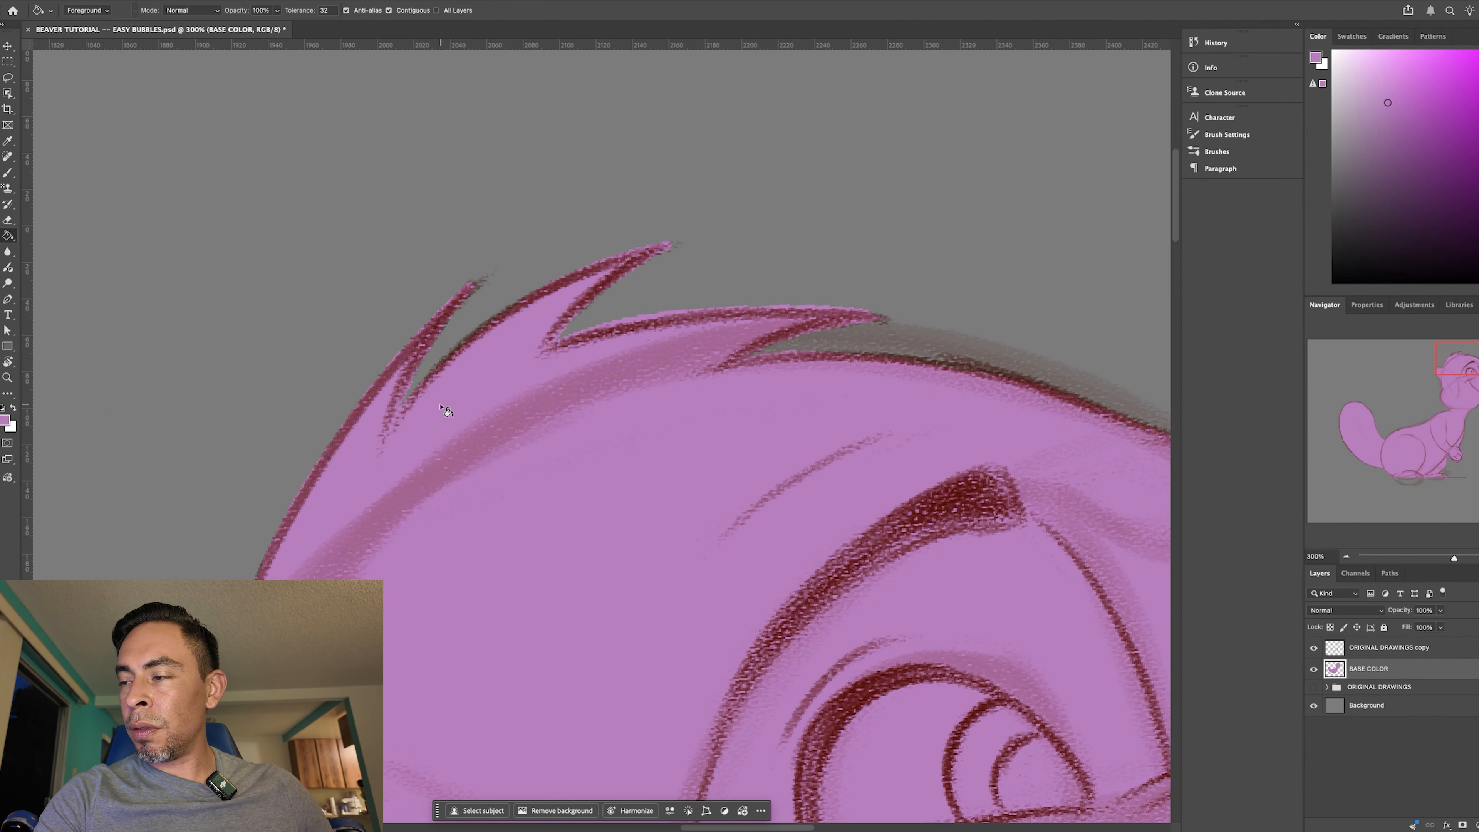
key(ctrl+minus)
scroll(594, 386, down, 5)
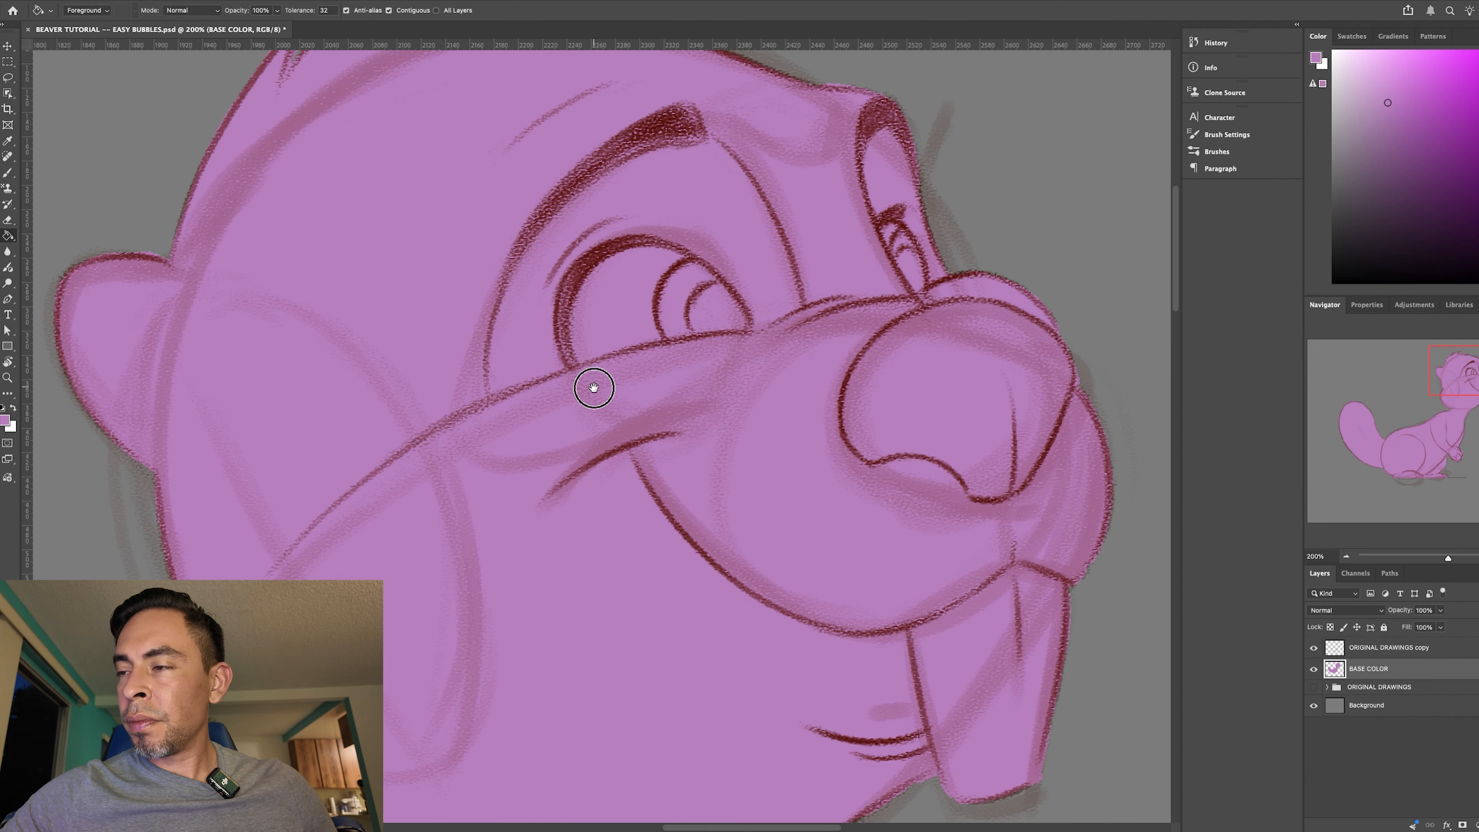
drag(957, 651, 866, 611)
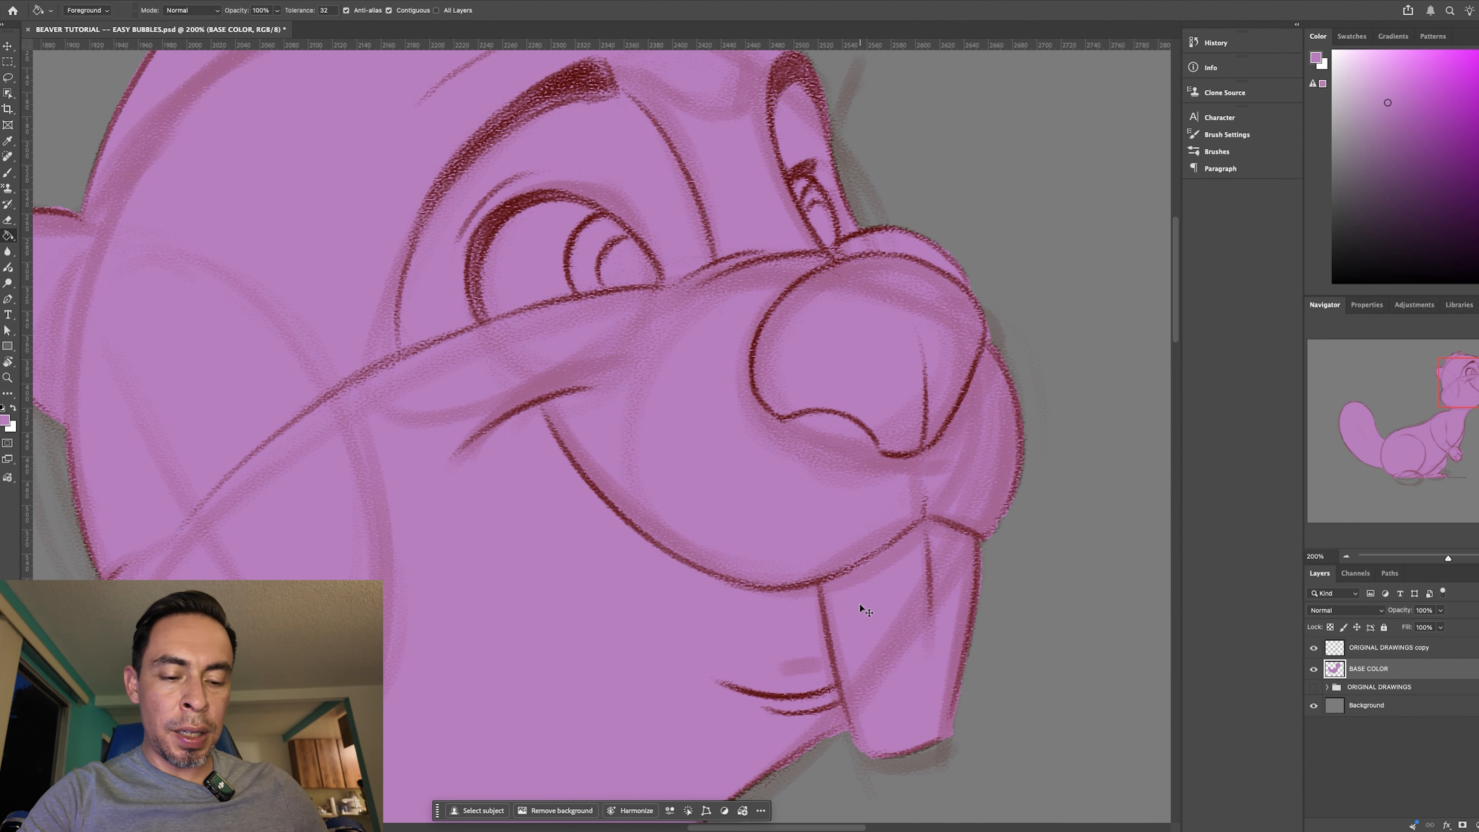
key(ctrl+minus)
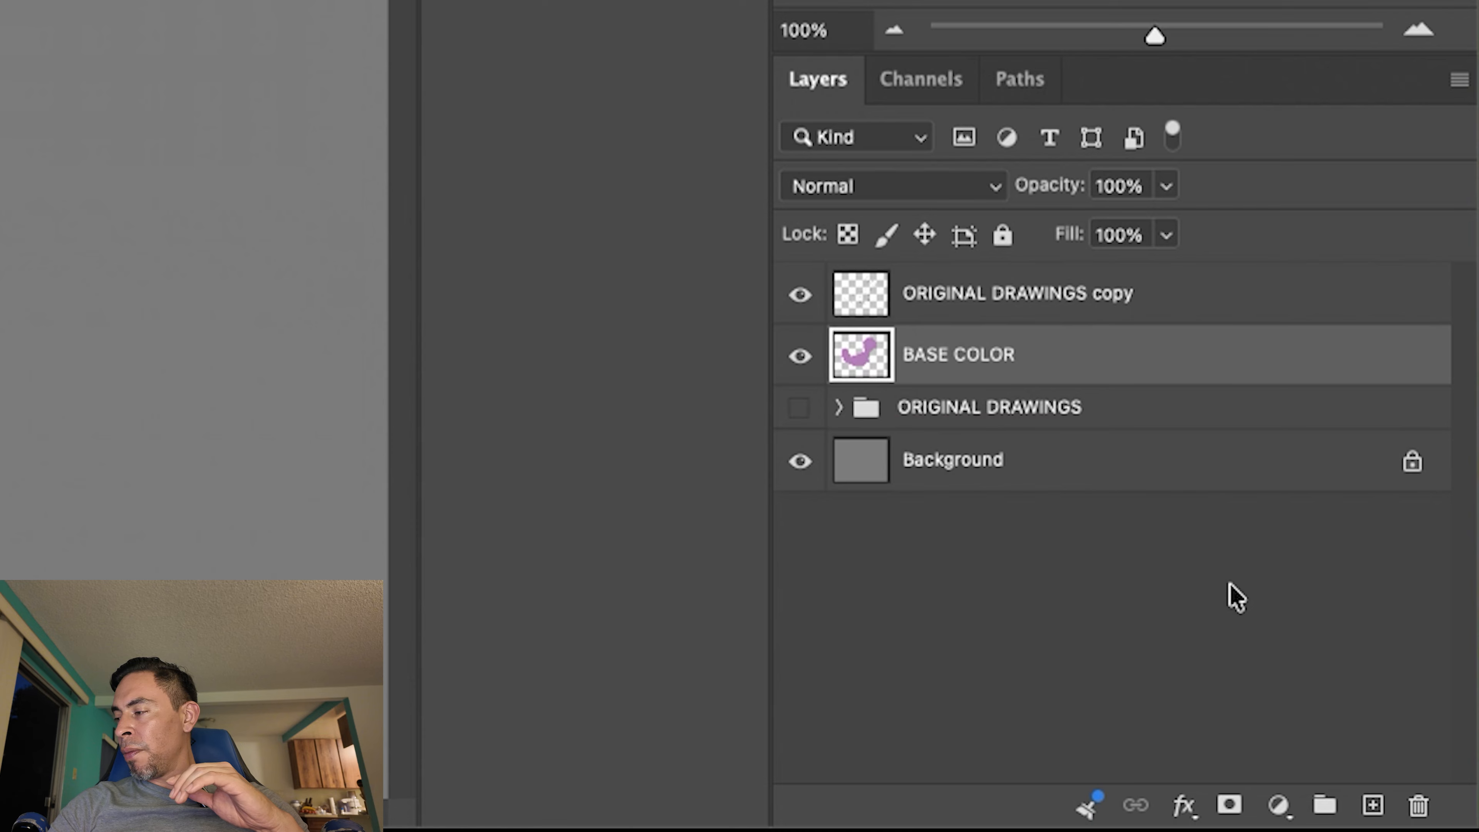
- Create a layer named BROWN BASE COLOR above BASE COLOR and clip it to BASE COLOR with a clipping mask
click(1371, 808)
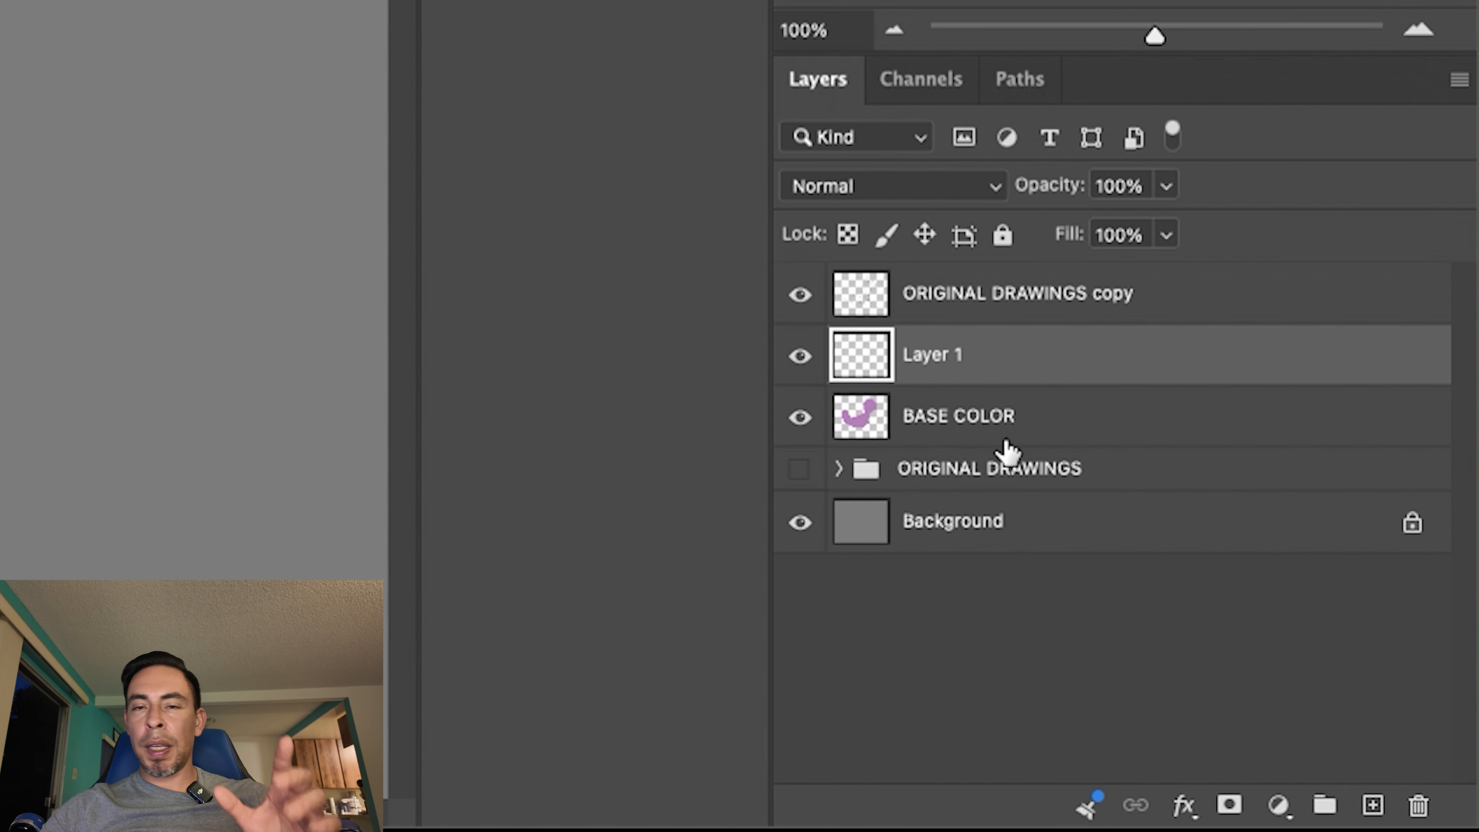
click(949, 354)
double_click(949, 354)
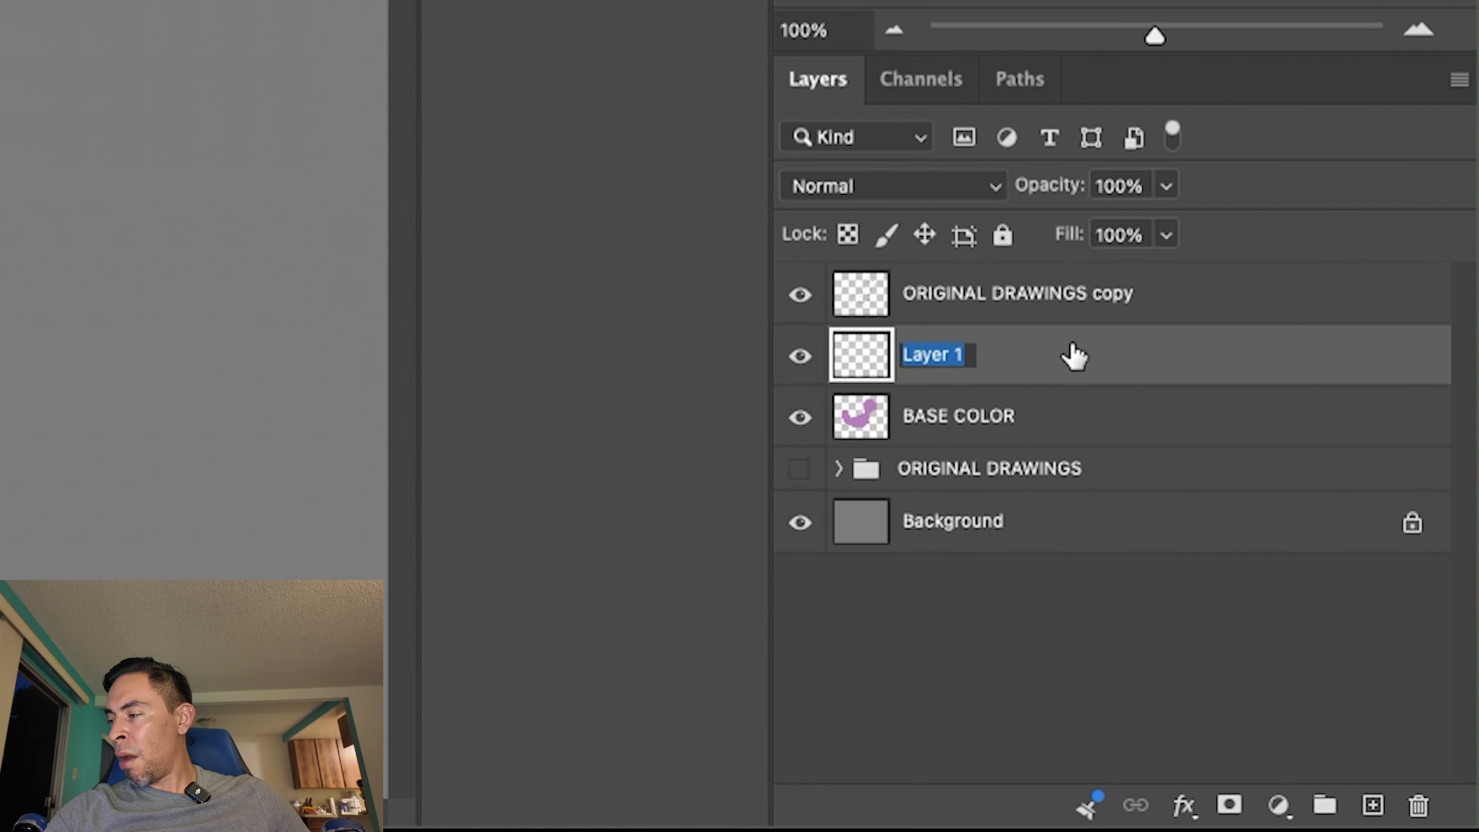
text(b)
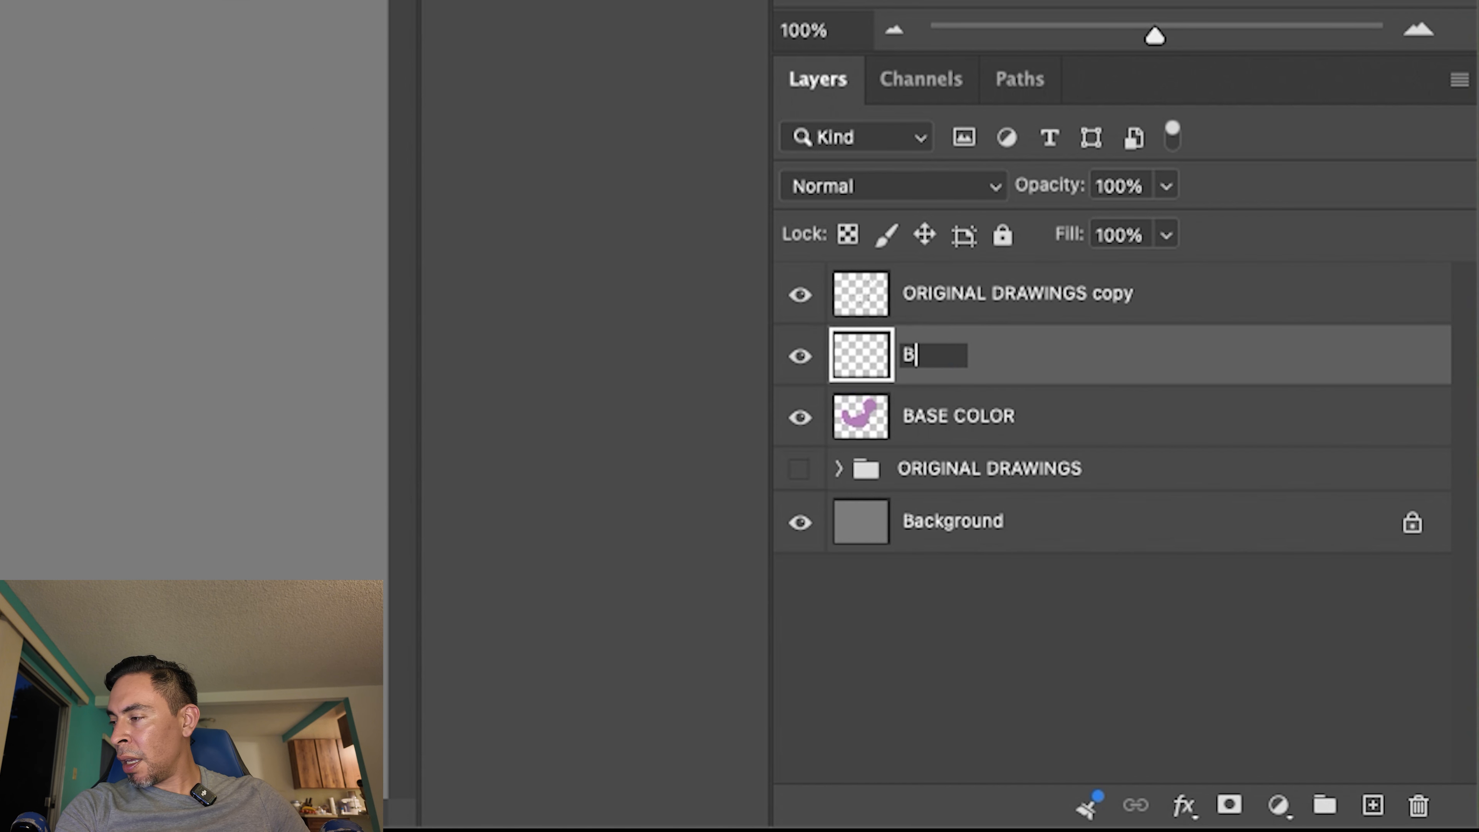
text(ROWN BASE COLOR)
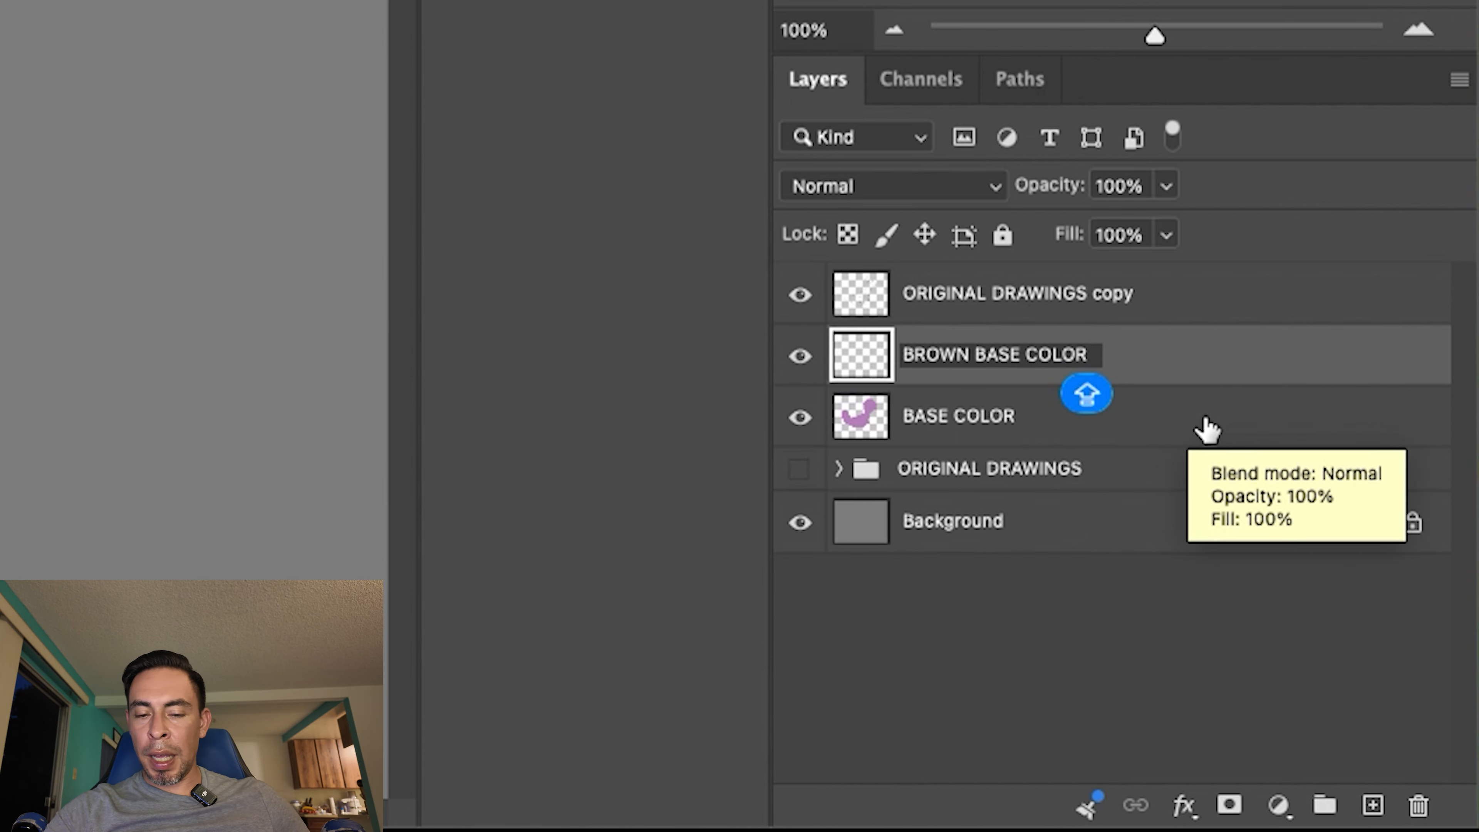
key(Return)
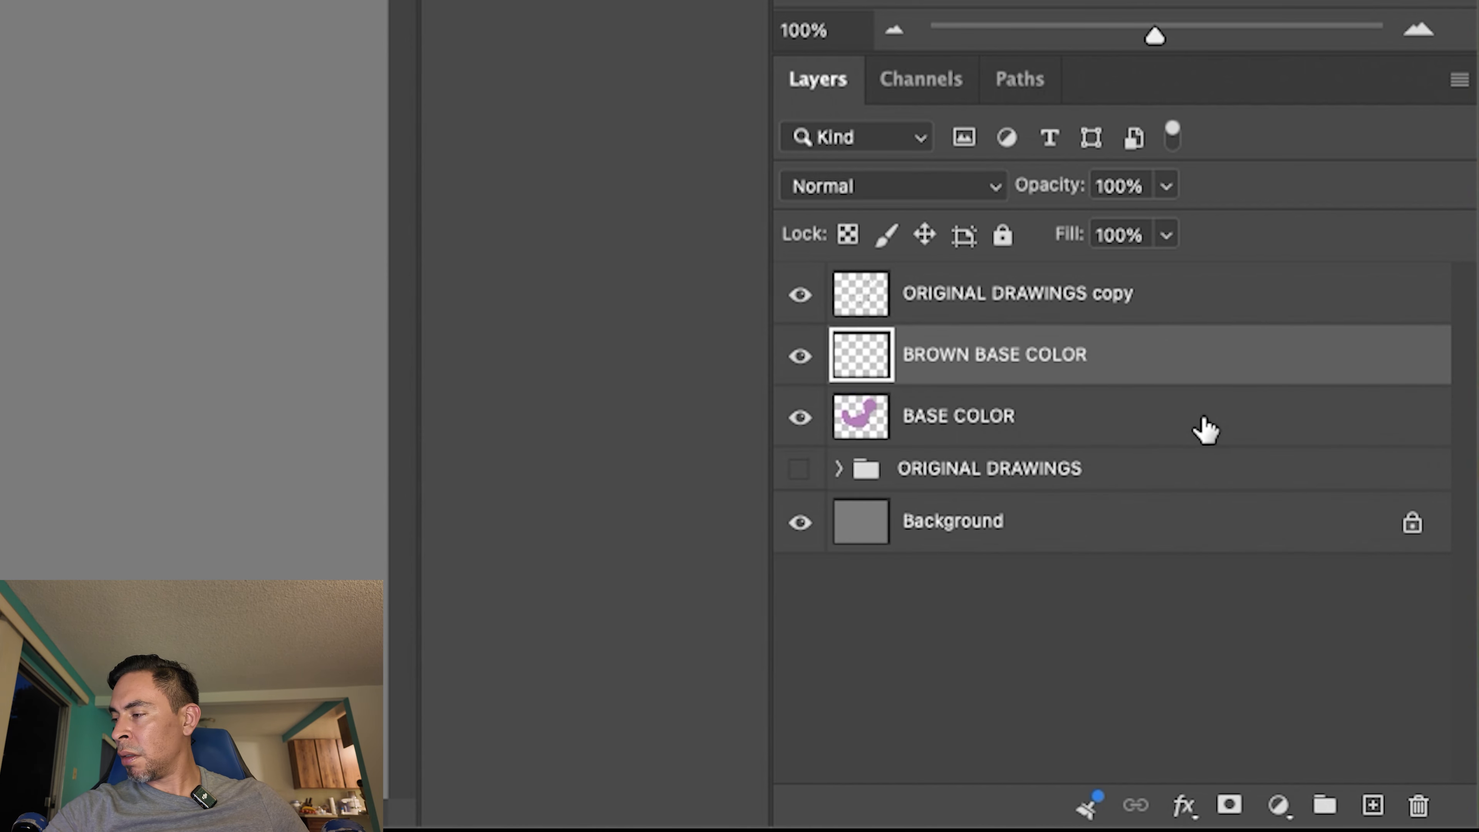
right_click(981, 360)
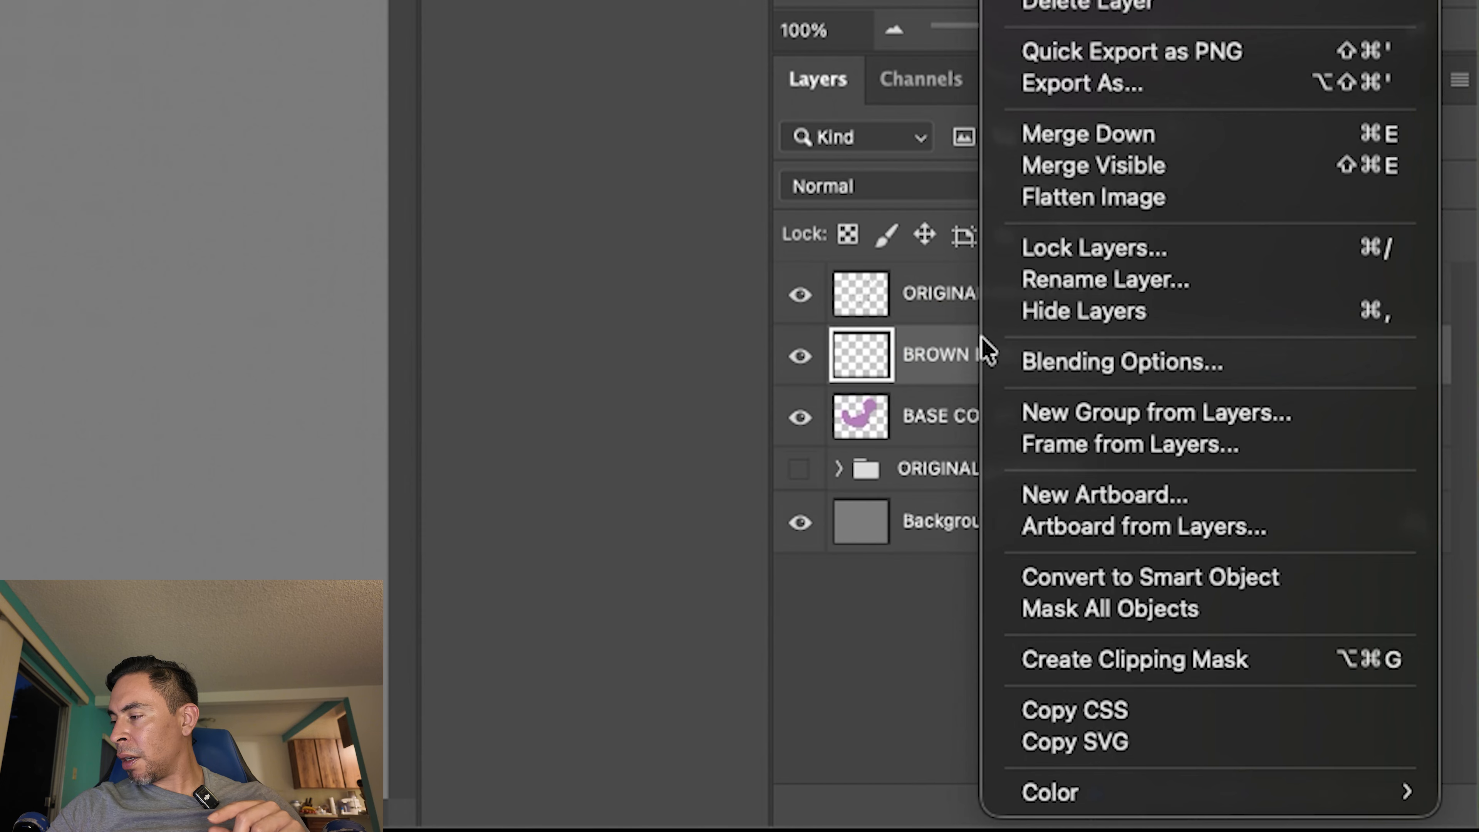
click(1175, 667)
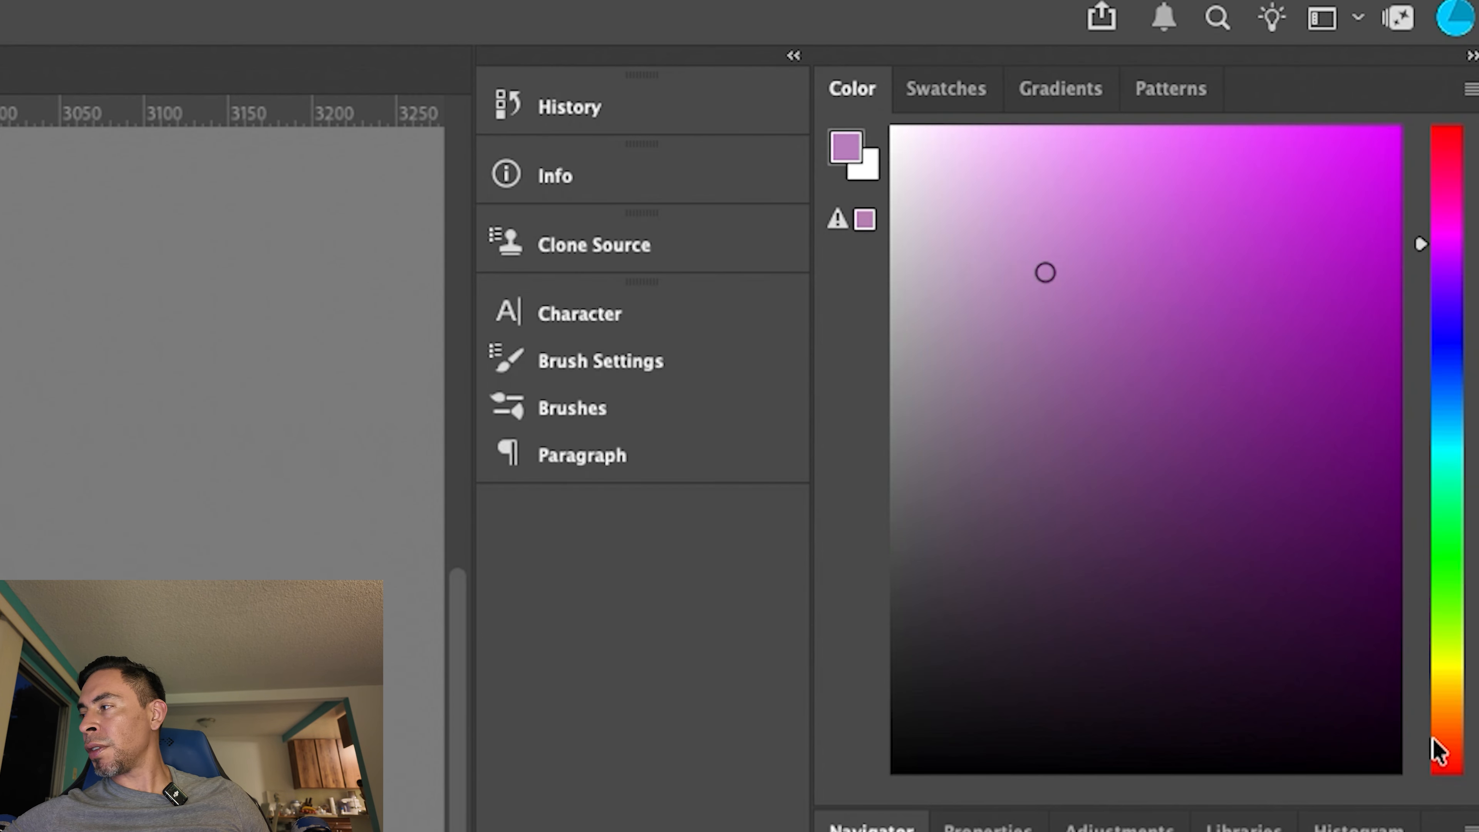
- Set the foreground colour to a medium orange-brown for painting on the BROWN BASE COLOR layer
click(1439, 756)
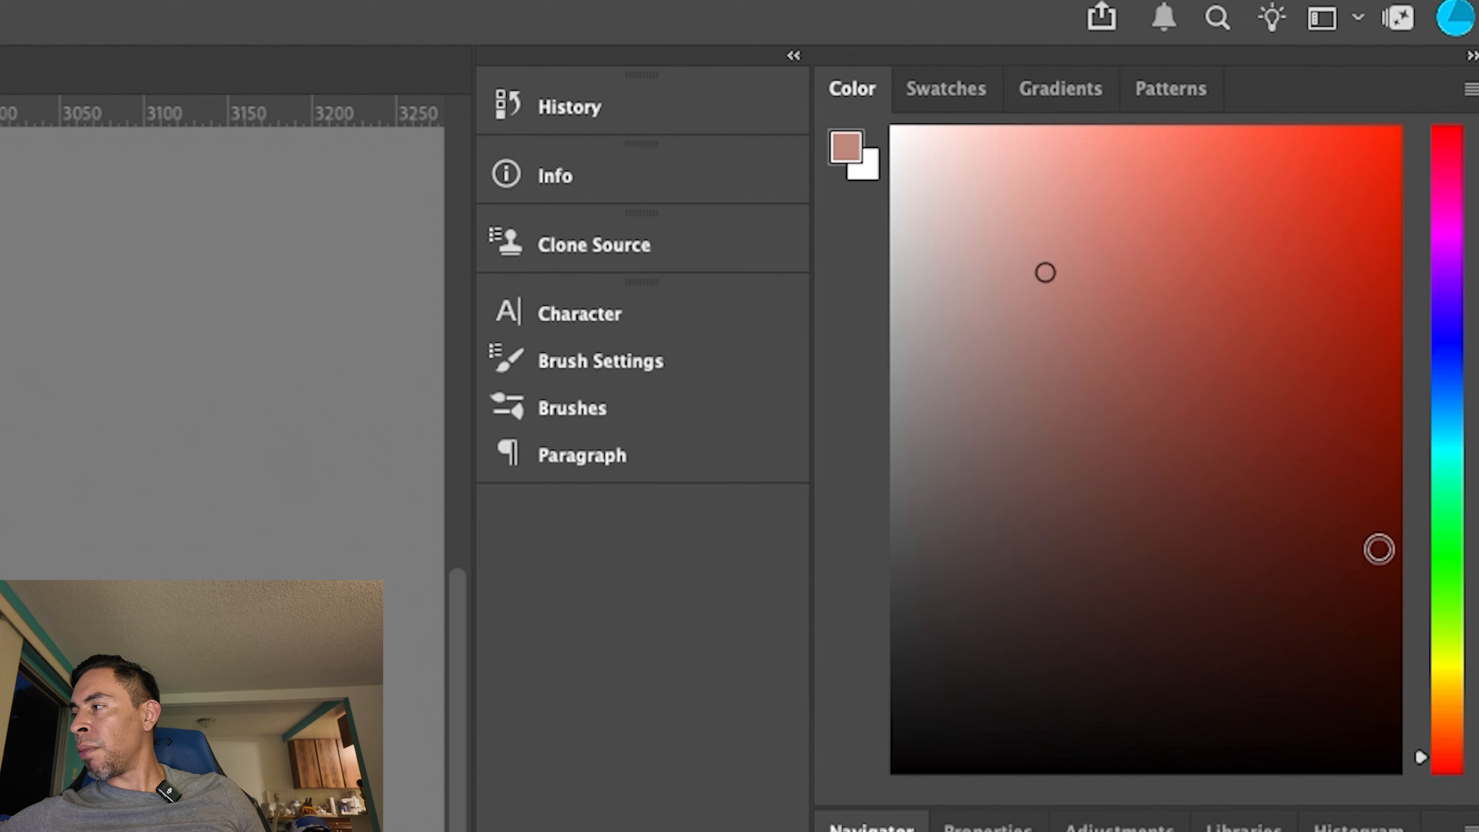
drag(1437, 754, 1428, 735)
mouse_move(1184, 425)
mouse_down()
mouse_move(1202, 433)
mouse_move(1135, 446)
mouse_move(1123, 397)
mouse_move(1136, 419)
mouse_move(1161, 420)
mouse_up()
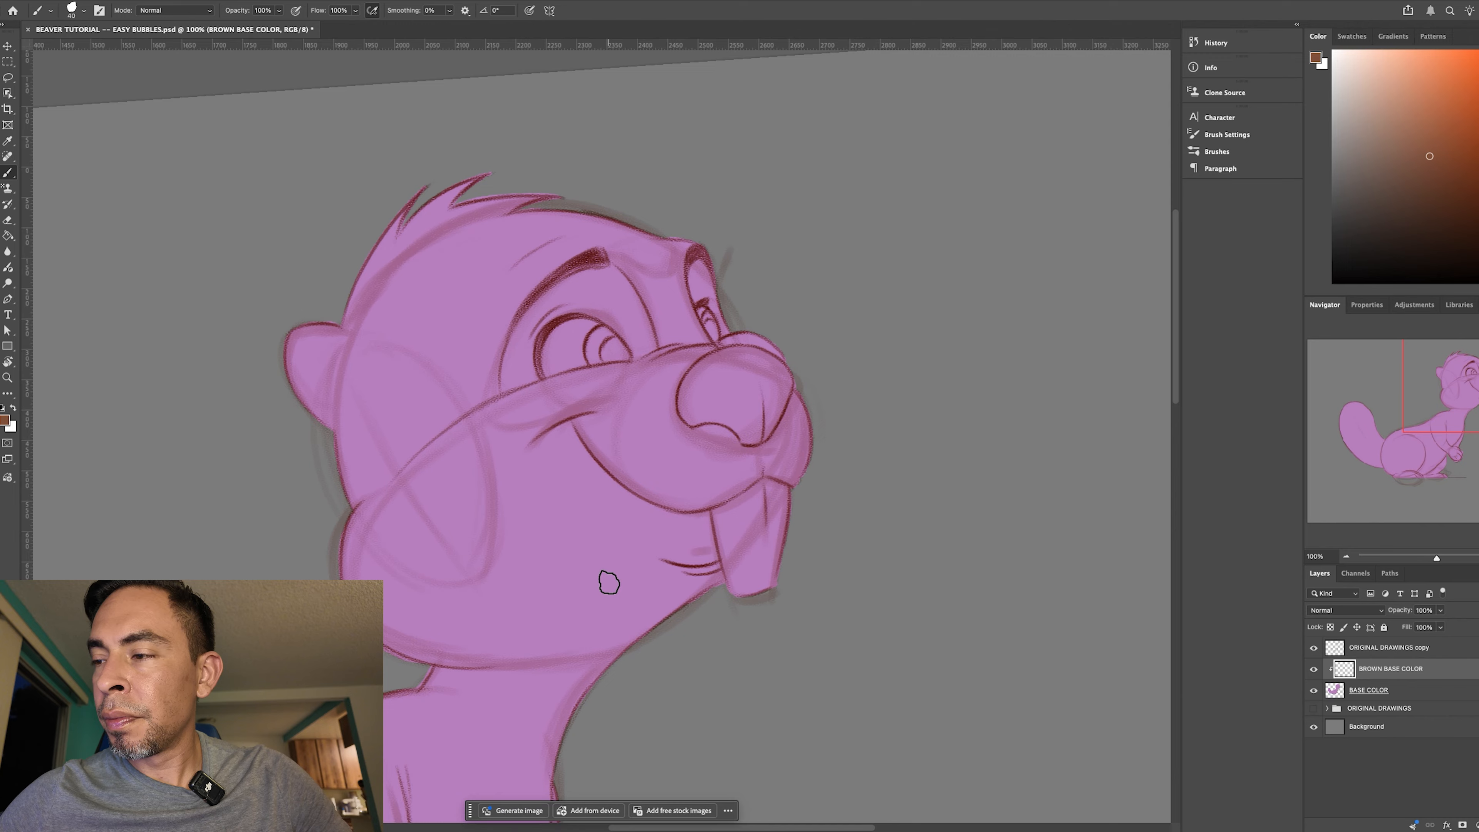
- Paint a brown border with an enlarged brush along the rear hair tufts, the ear's outer edge and the back of the head
key(bracketright)
key(bracketright)
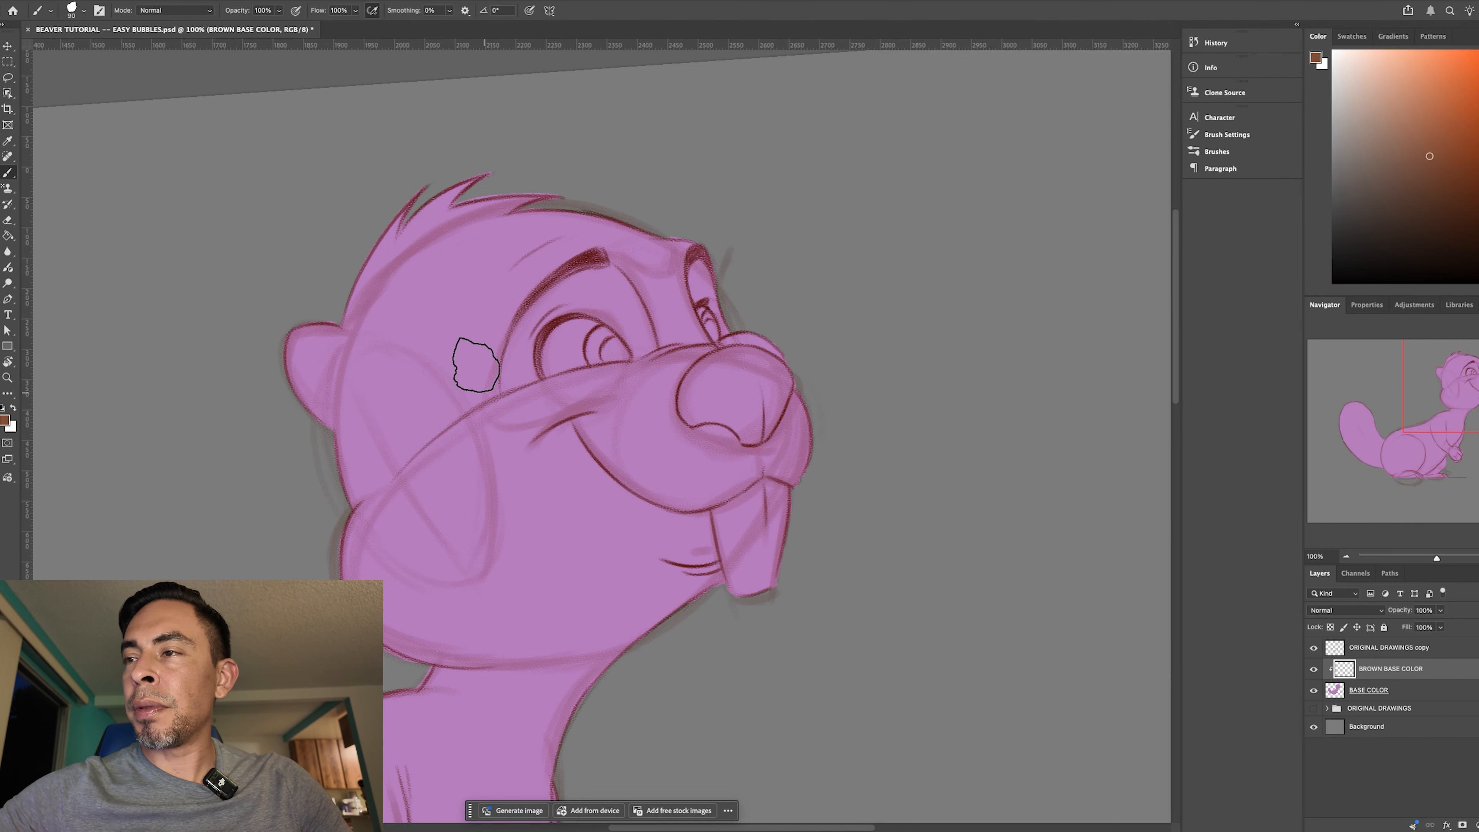
mouse_move(378, 289)
mouse_down()
mouse_move(406, 186)
mouse_move(364, 314)
mouse_move(420, 185)
mouse_up()
key(super+z)
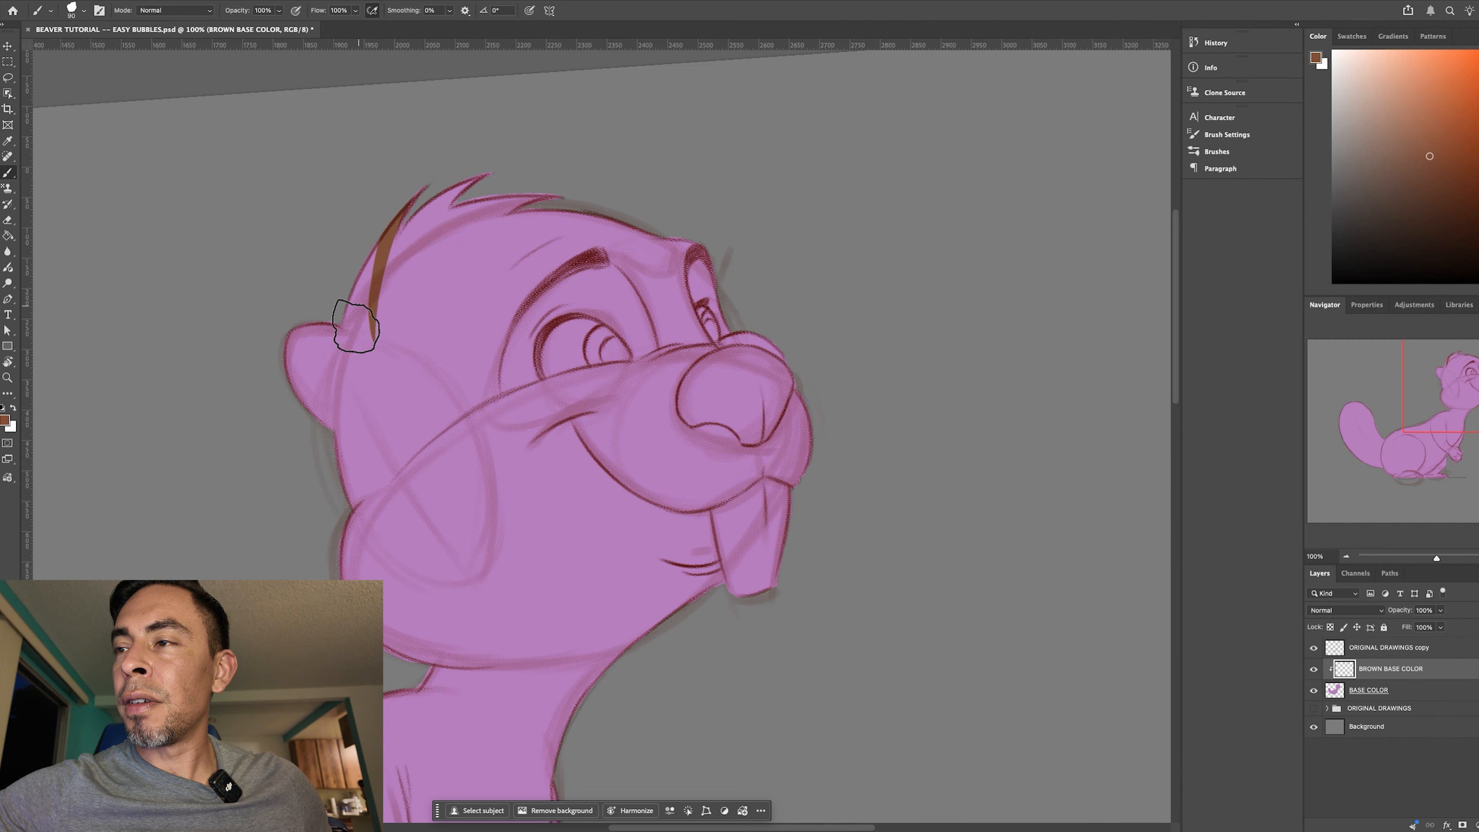
drag(415, 217, 501, 164)
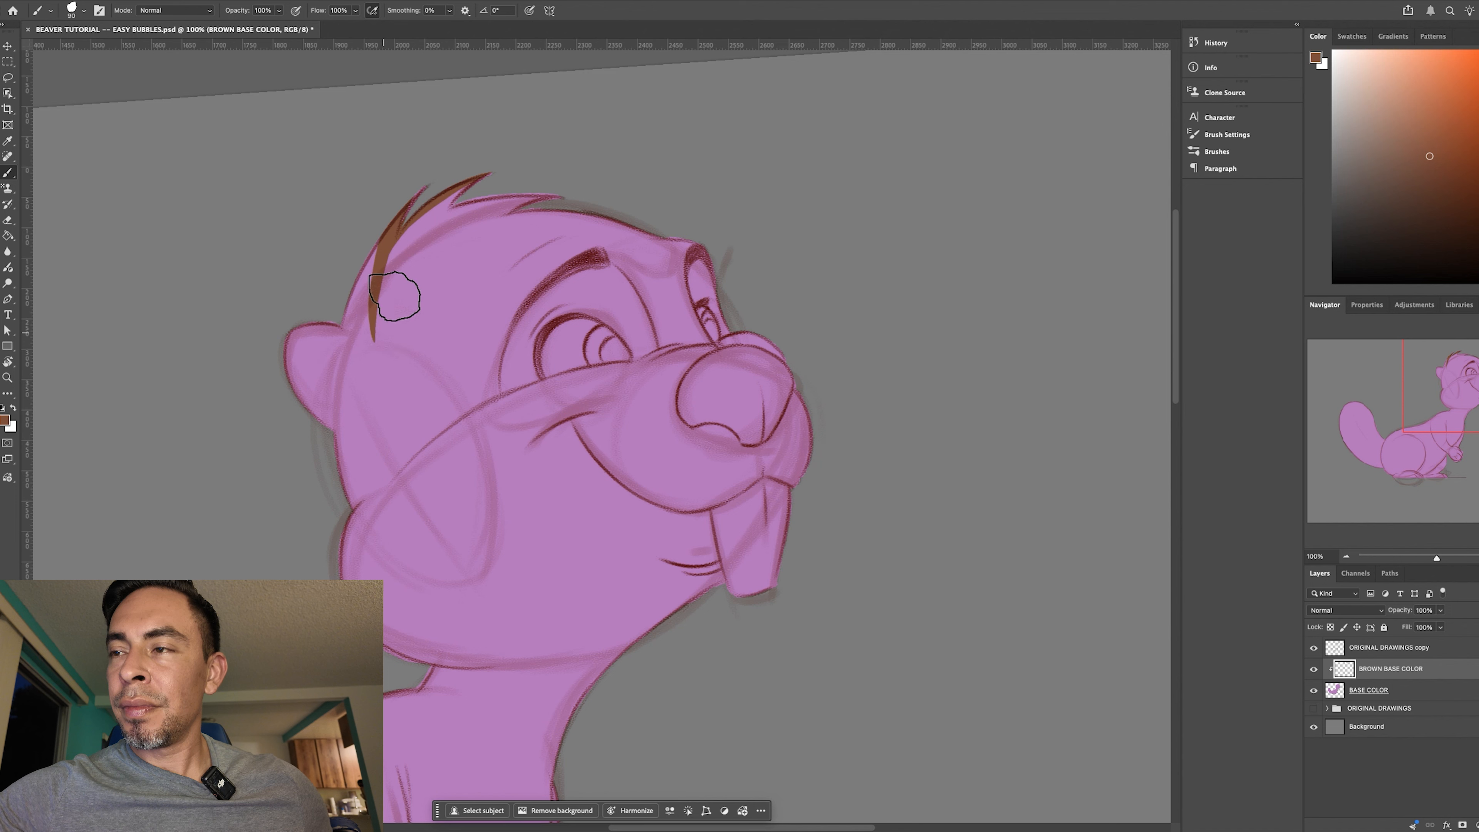
mouse_move(391, 226)
mouse_down()
mouse_move(349, 344)
mouse_move(362, 318)
mouse_move(283, 357)
mouse_move(344, 297)
mouse_move(312, 383)
mouse_move(289, 347)
mouse_move(302, 337)
mouse_move(332, 392)
mouse_move(330, 429)
mouse_move(314, 415)
mouse_move(344, 440)
mouse_up()
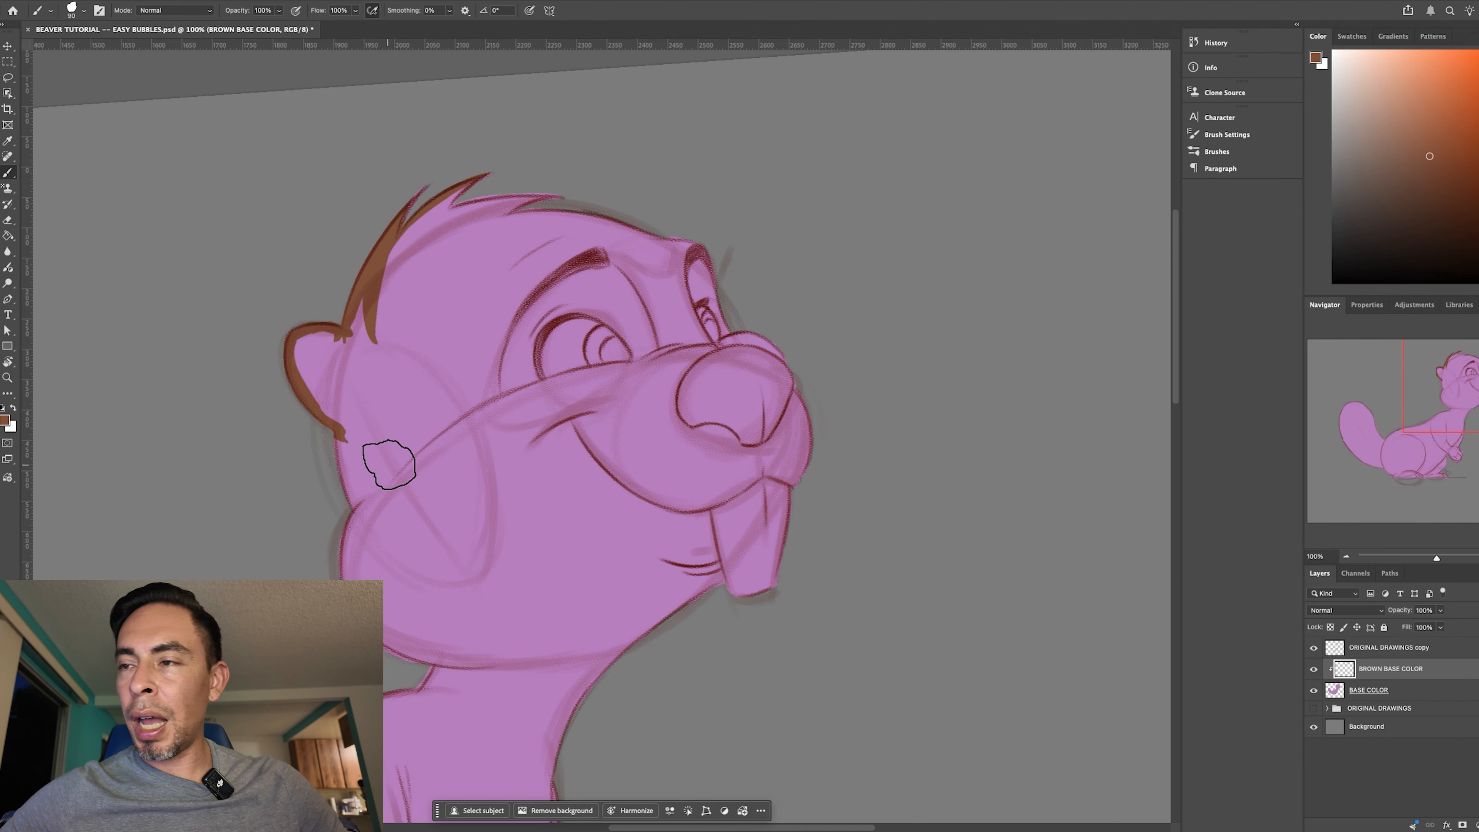
mouse_move(320, 334)
mouse_down()
mouse_move(301, 338)
mouse_move(295, 368)
mouse_up()
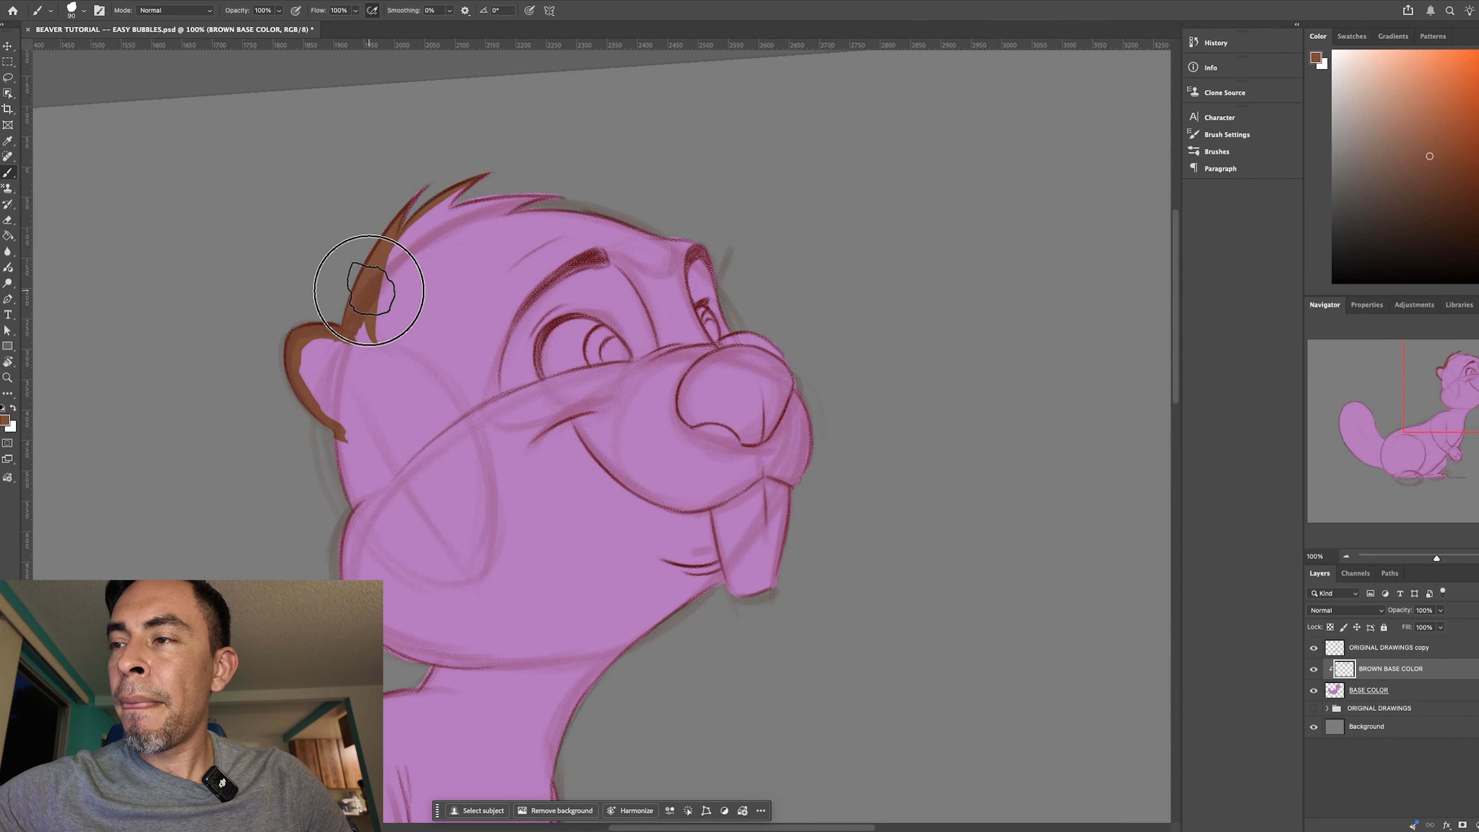
drag(416, 222, 485, 175)
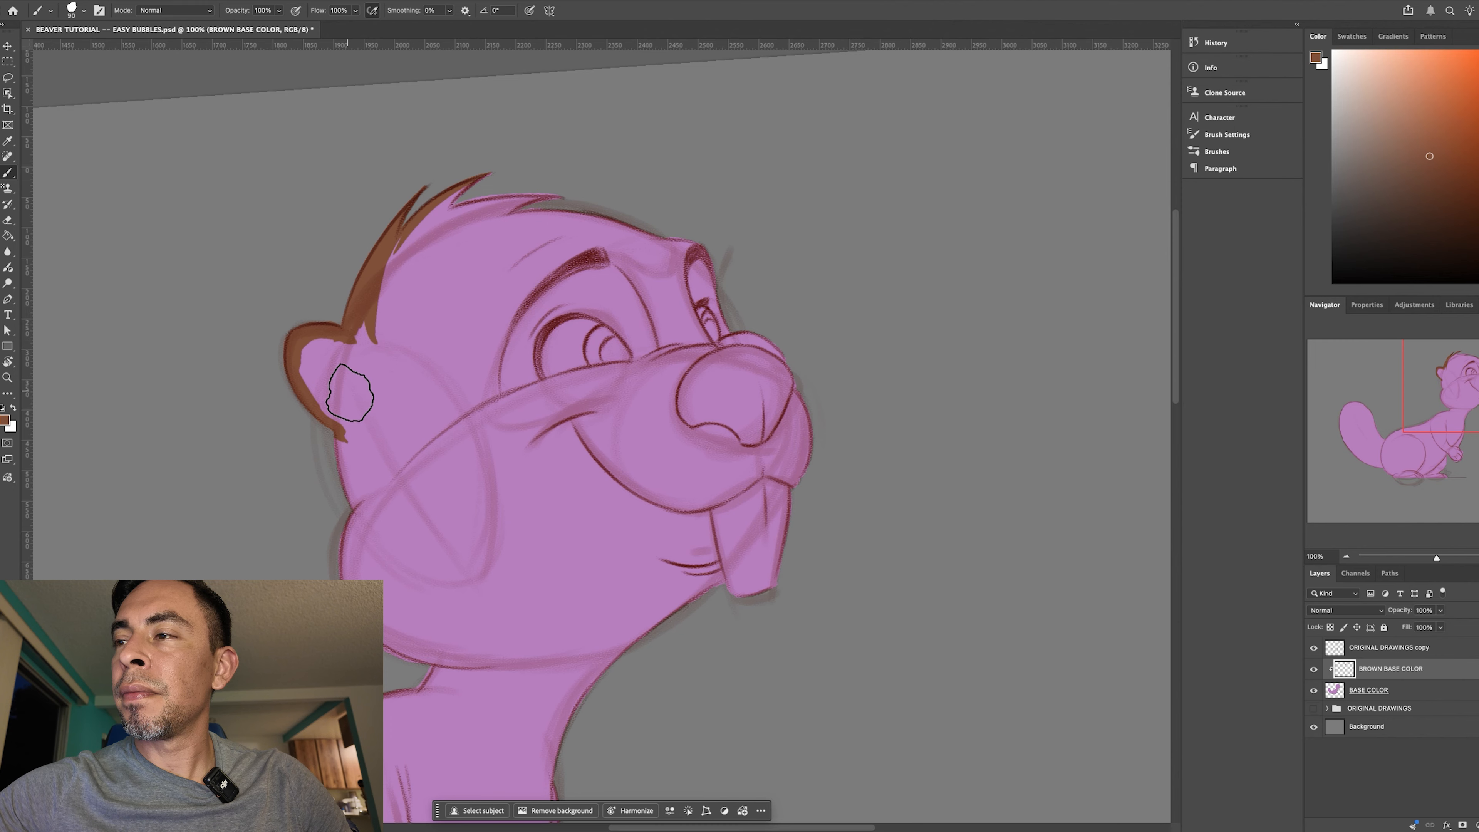
mouse_move(309, 346)
mouse_down()
mouse_move(350, 504)
mouse_move(340, 430)
mouse_move(353, 494)
mouse_up()
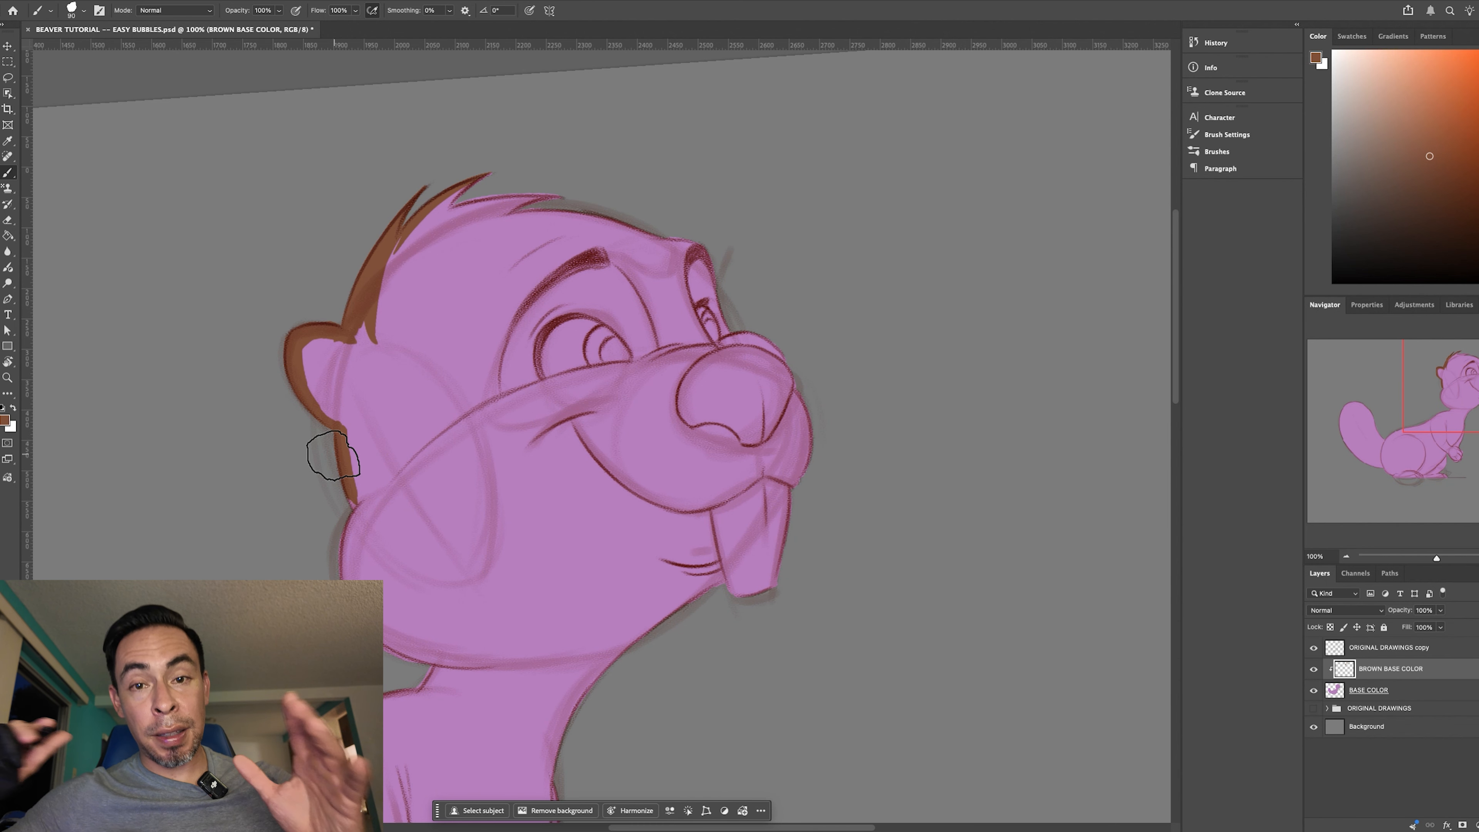
- Enlarge the brush and extend the brown border down the back of the cheek to the start of the neck
key(bracketright)
key(bracketright)
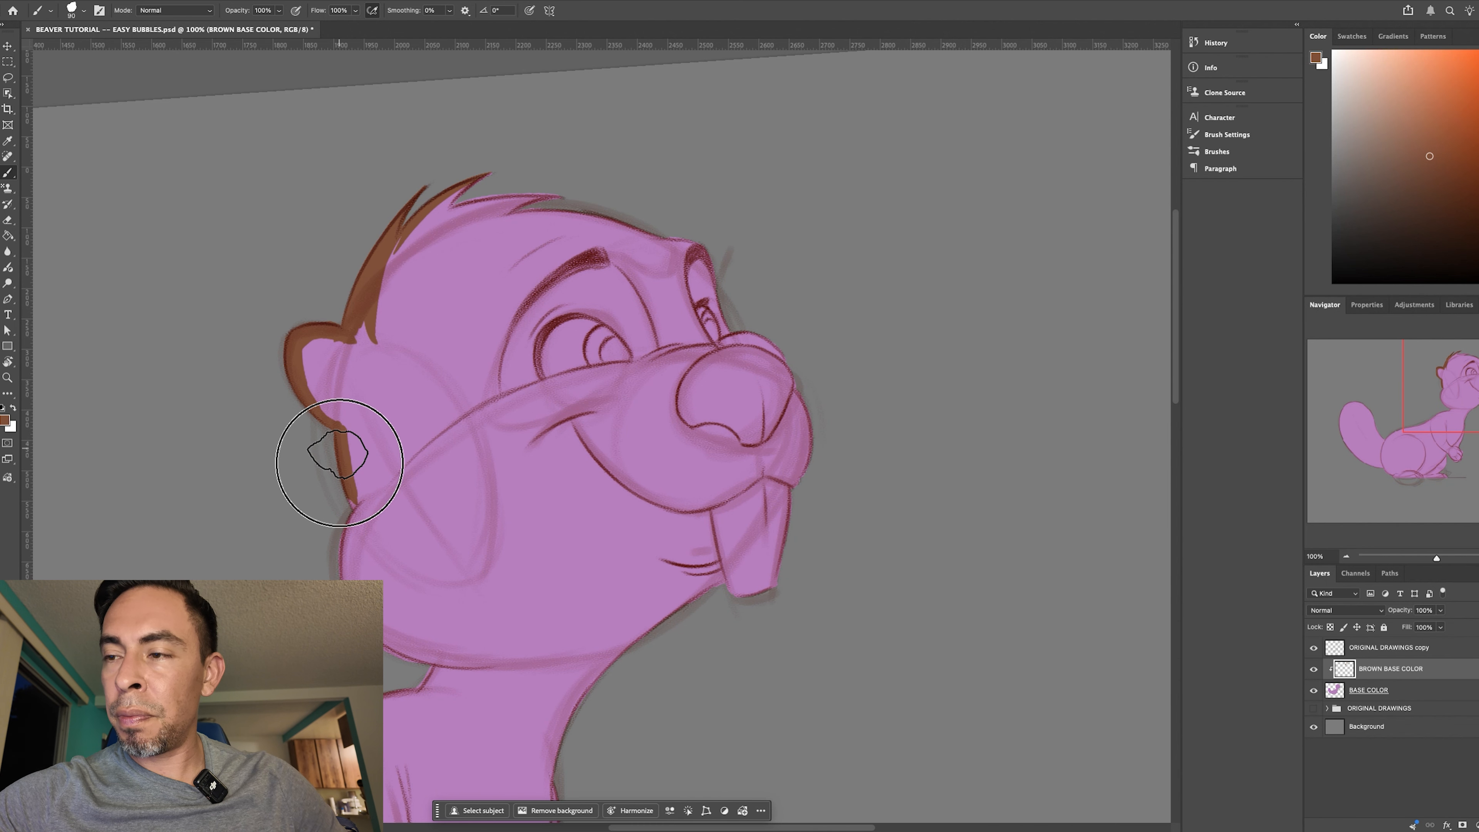
key(bracketright)
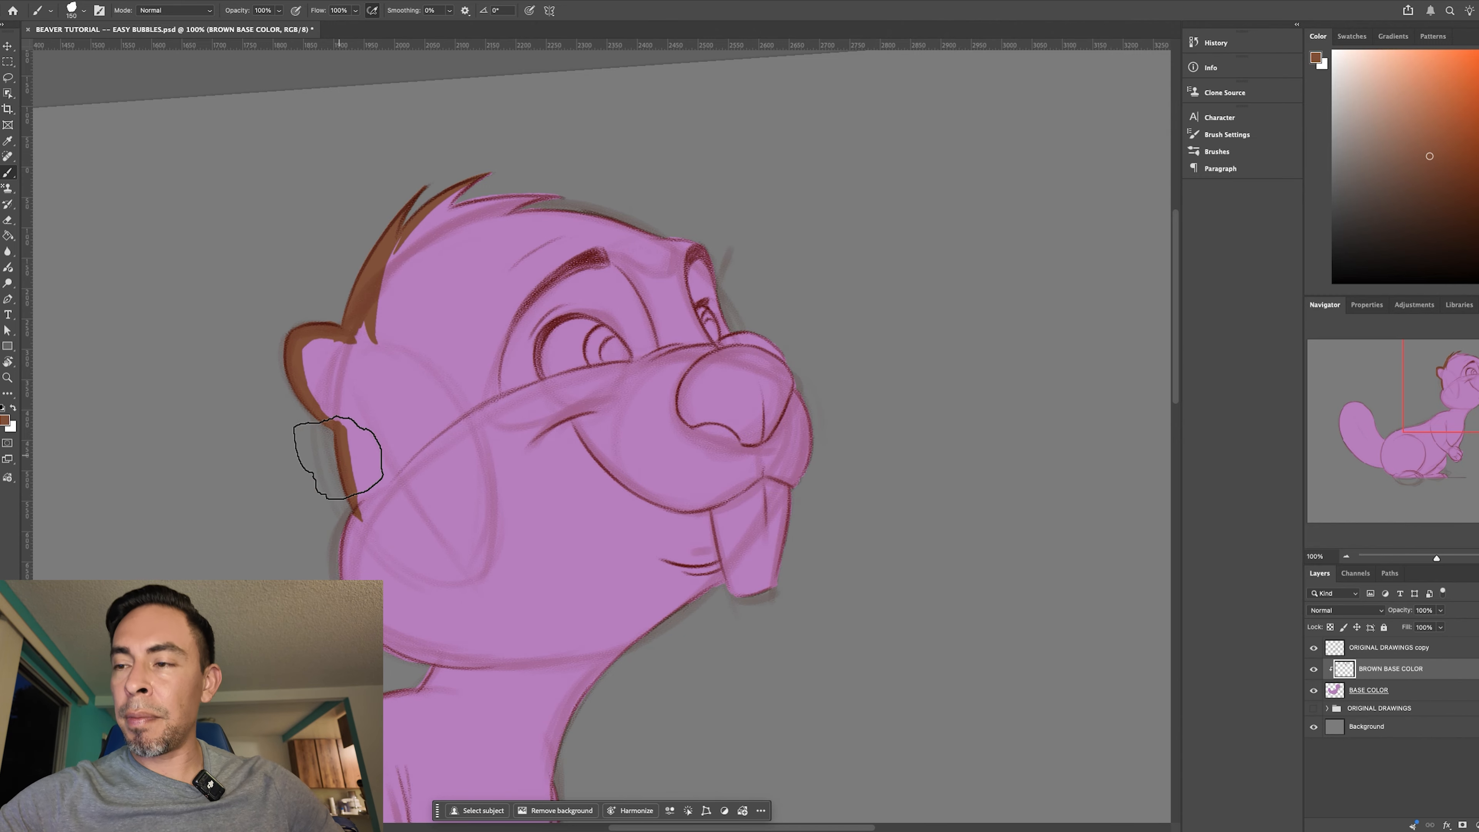
mouse_move(354, 489)
mouse_down()
mouse_move(349, 536)
mouse_move(370, 523)
mouse_move(388, 635)
mouse_up()
mouse_move(354, 560)
mouse_down()
mouse_move(376, 634)
mouse_move(432, 657)
mouse_move(401, 739)
mouse_up()
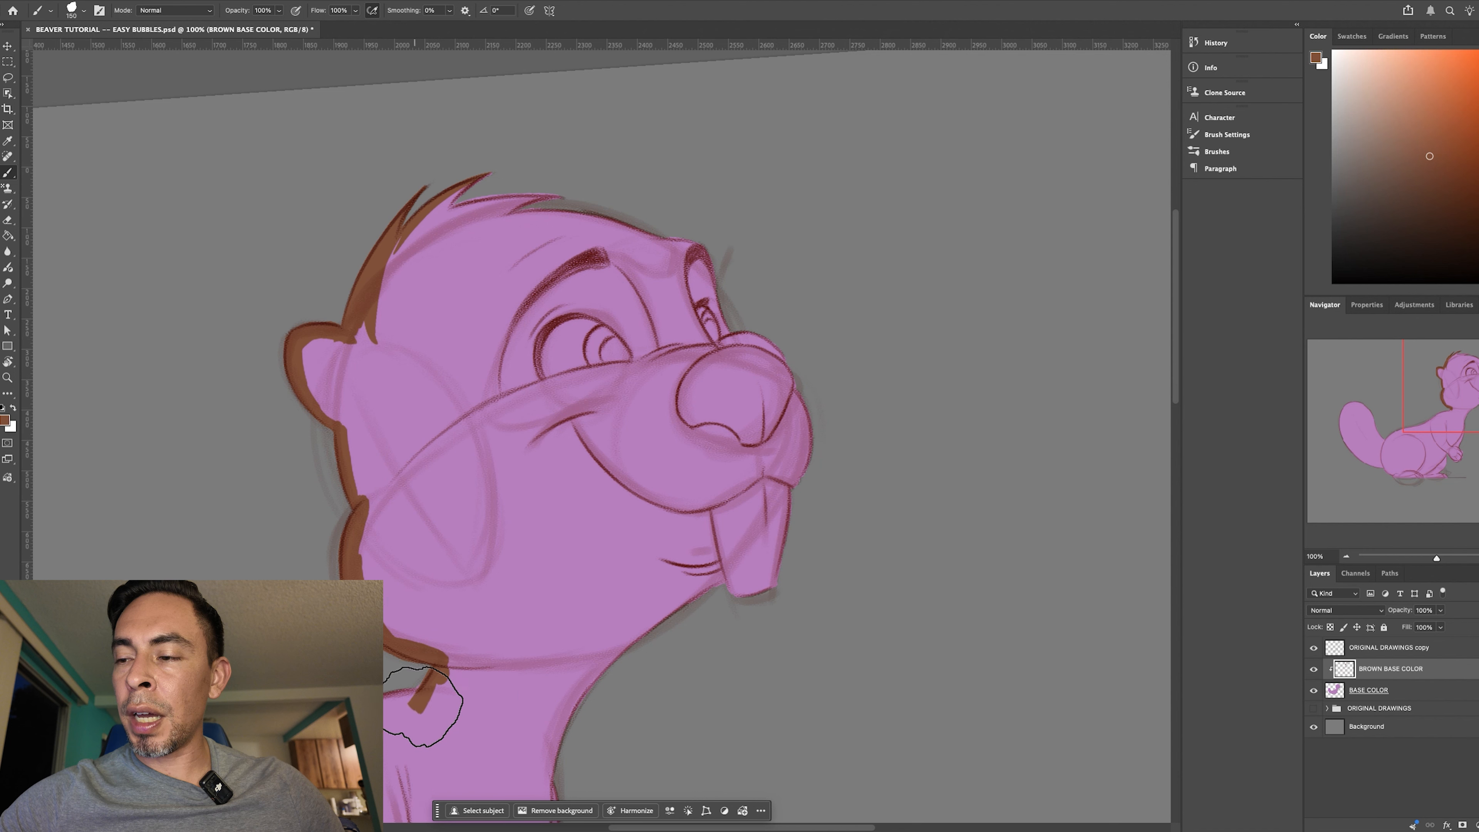
- Widen the brown inside the top of the ear and cover the remaining hair tufts on top of the head
drag(308, 348, 303, 365)
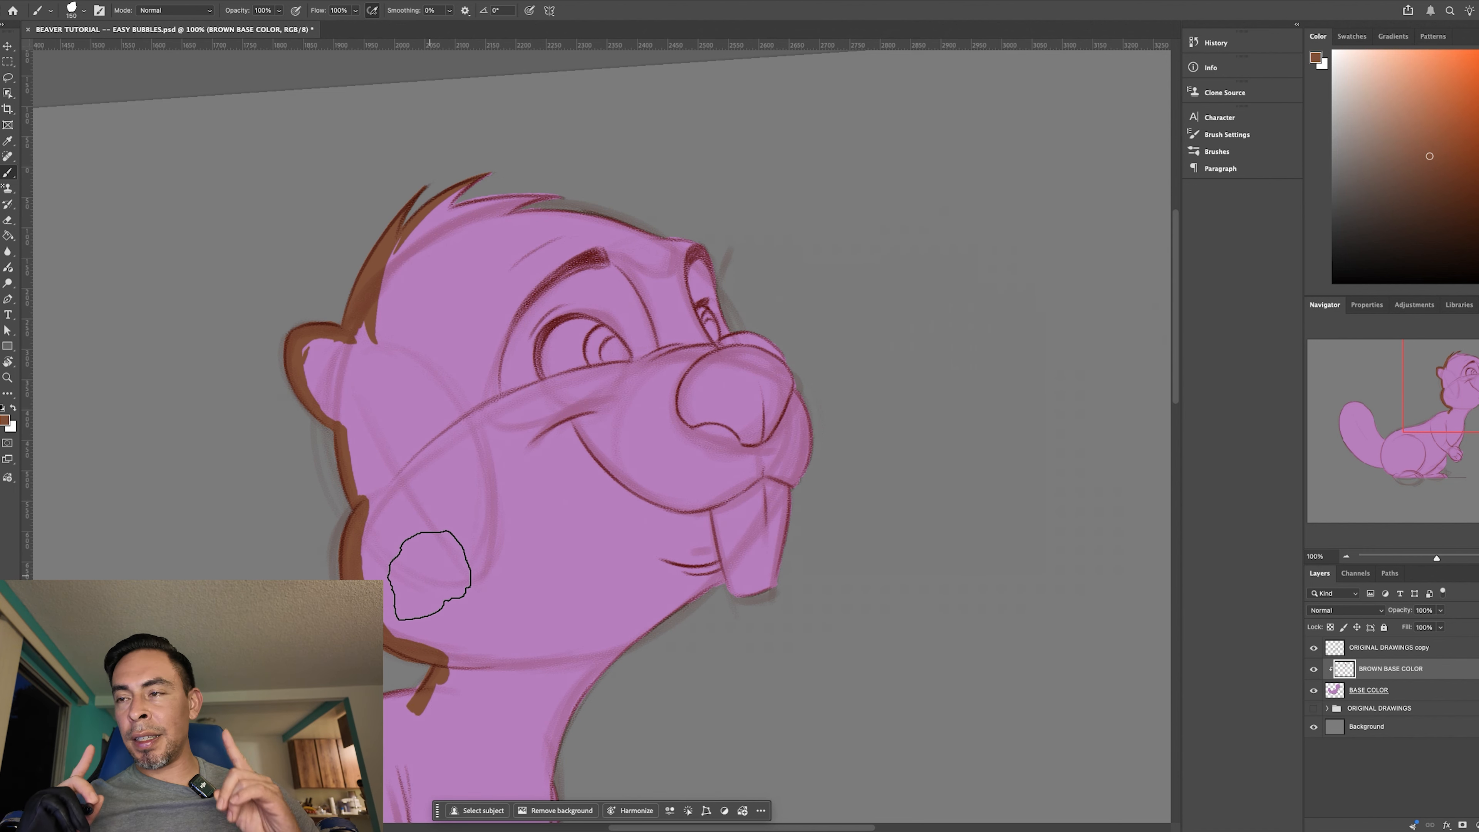
mouse_move(318, 348)
mouse_down()
mouse_move(310, 374)
mouse_move(321, 349)
mouse_move(353, 338)
mouse_up()
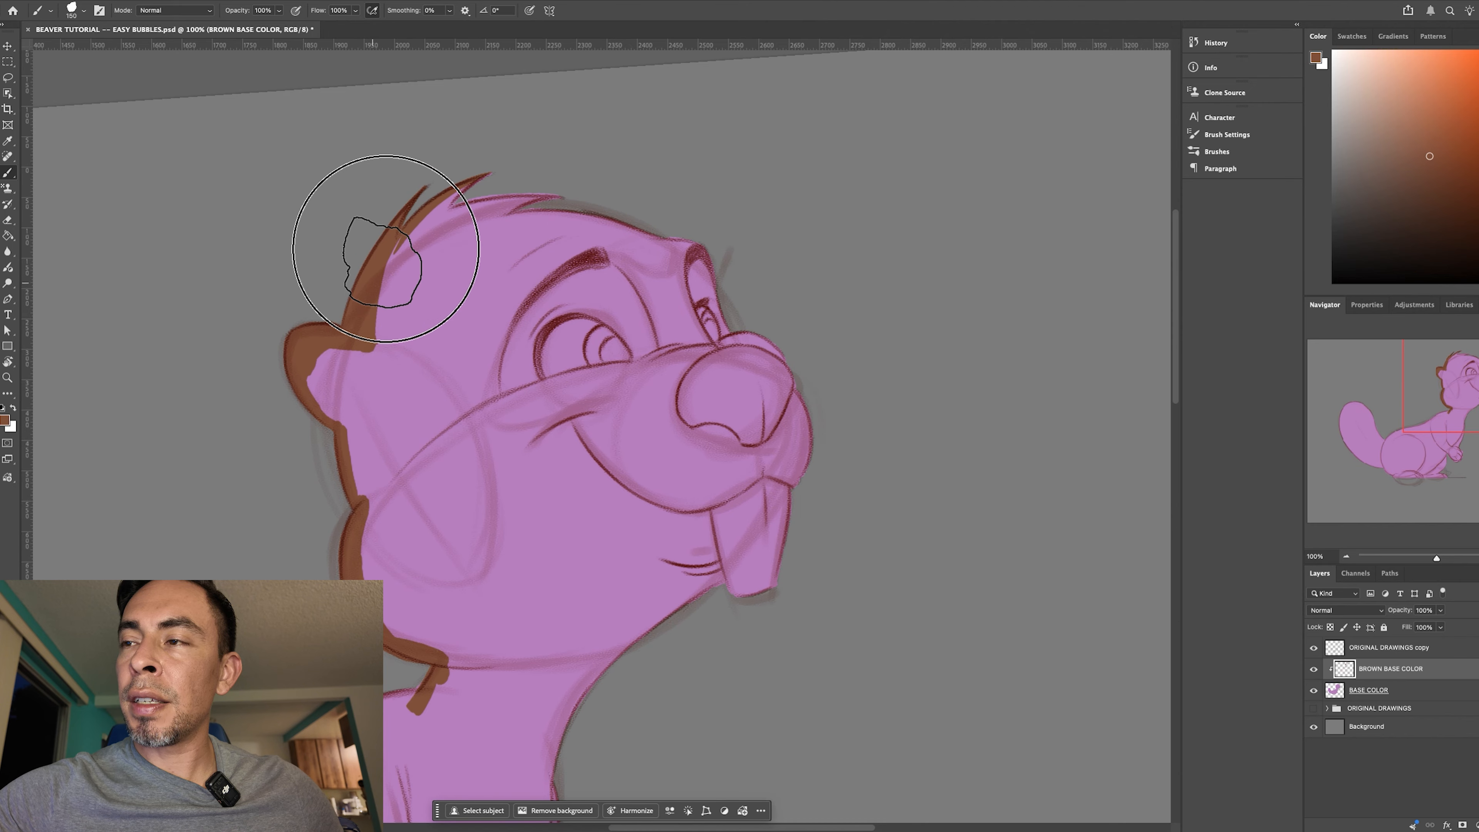
drag(429, 225, 548, 195)
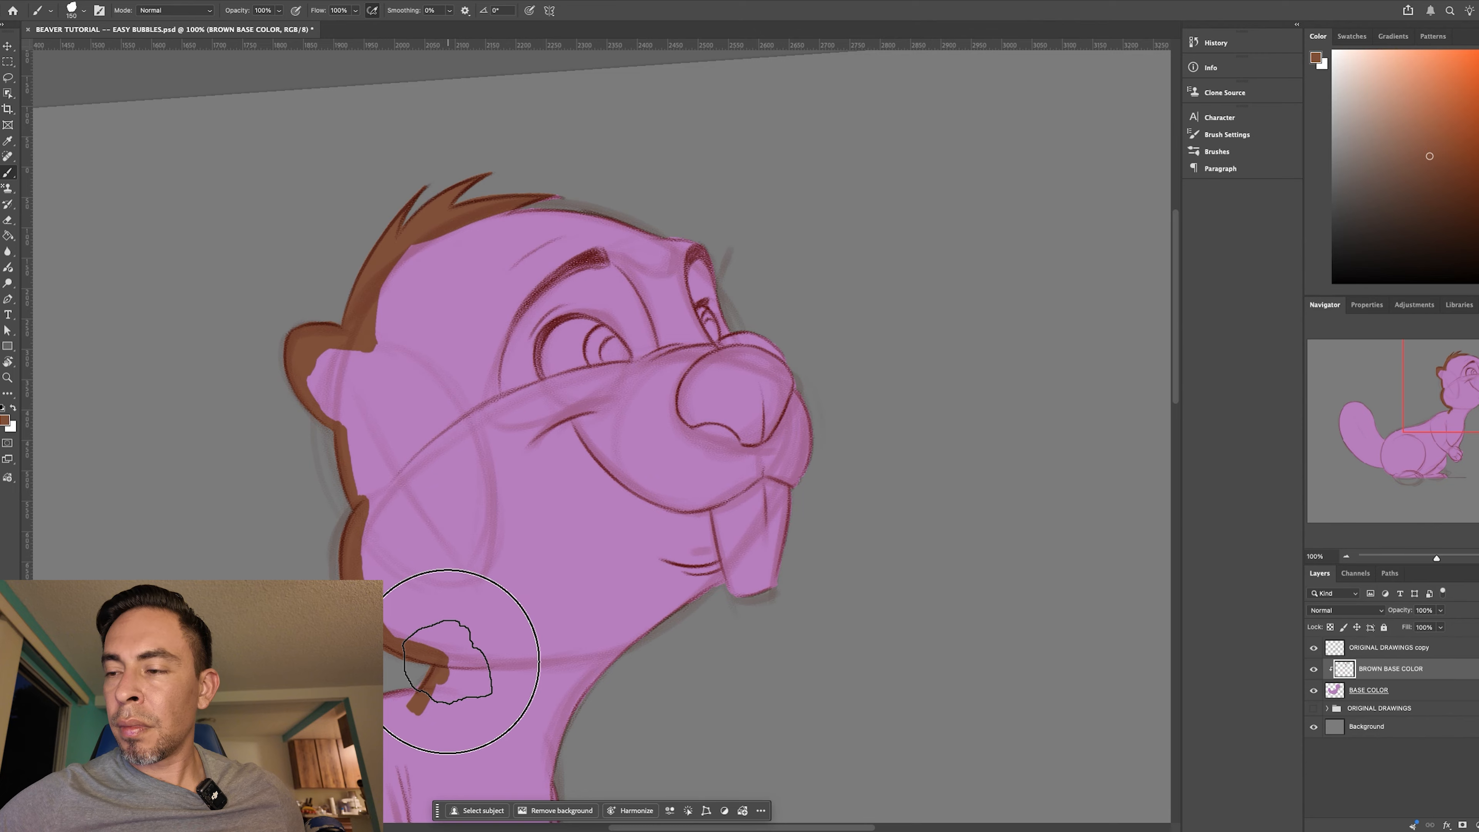
- Rotate the canvas and paint the brown border from the neck down the beaver's back to the base of the tail
drag(697, 466, 726, 386)
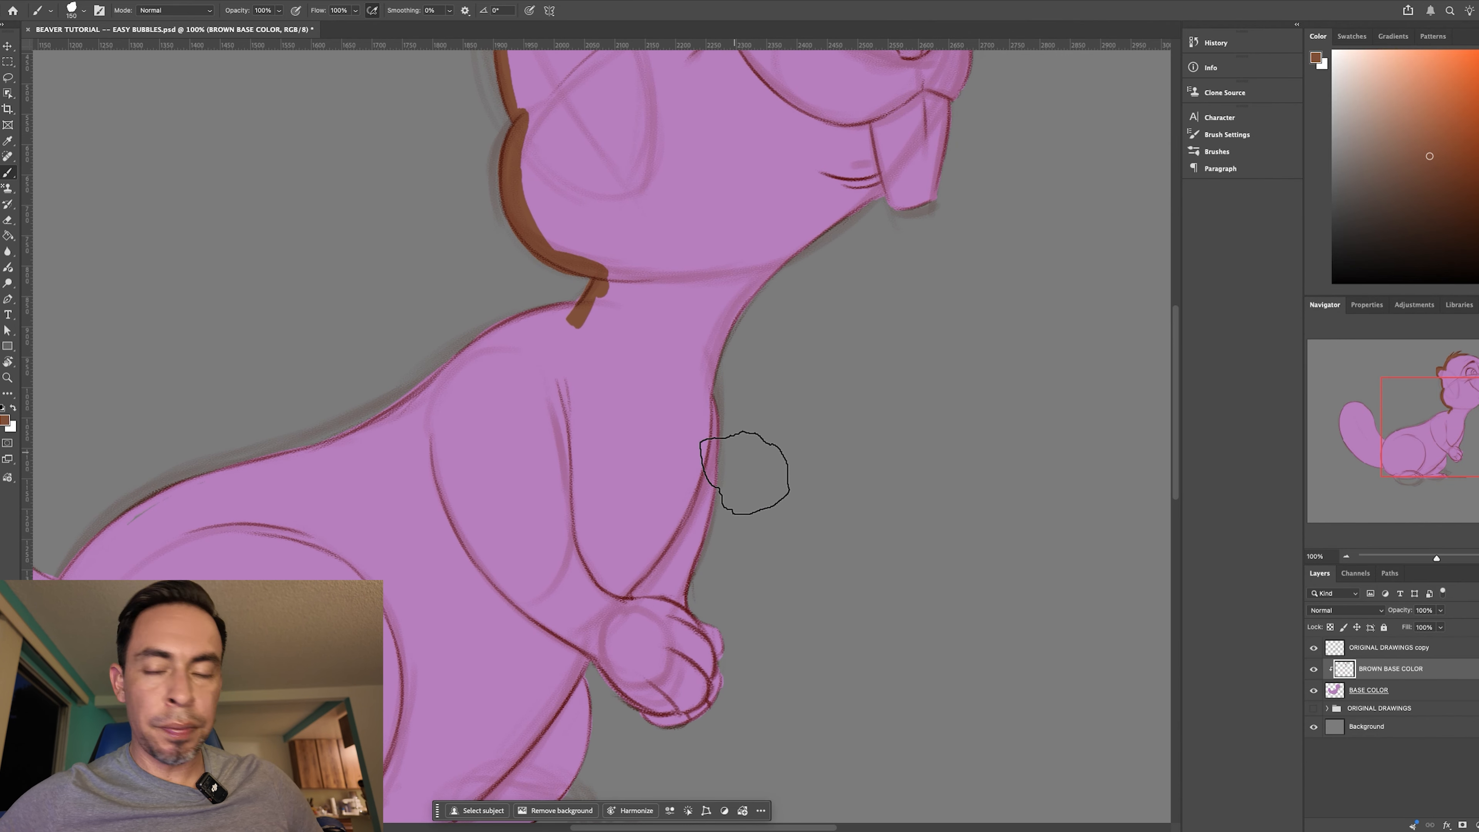
key(r)
drag(783, 506, 795, 383)
key(b)
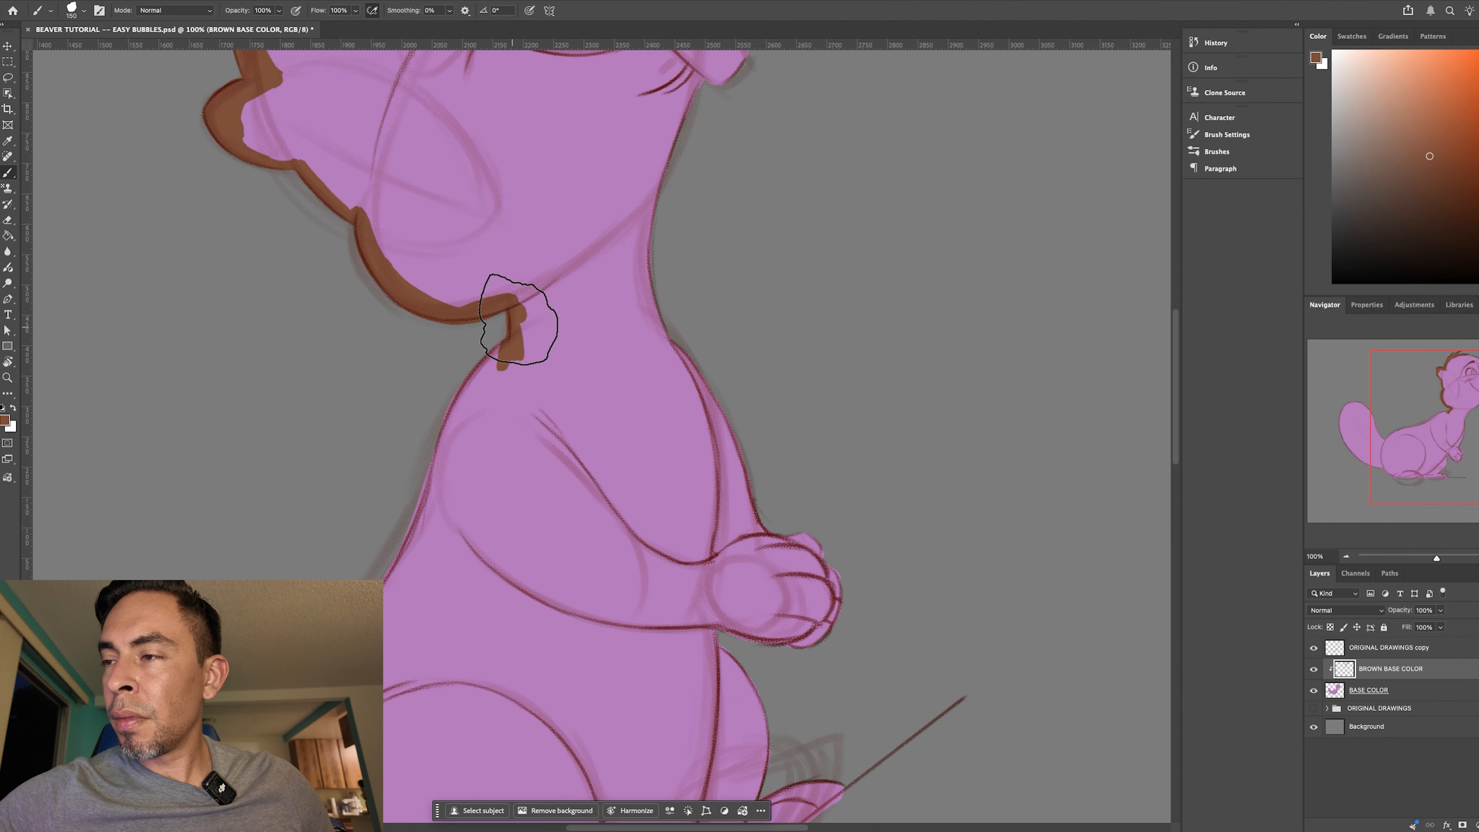
drag(511, 381, 381, 583)
mouse_move(615, 501)
mouse_down()
mouse_move(762, 268)
mouse_move(760, 239)
mouse_up()
drag(517, 337, 398, 524)
mouse_move(487, 377)
mouse_down()
mouse_move(401, 475)
mouse_move(466, 405)
mouse_move(386, 578)
mouse_move(391, 521)
mouse_move(408, 503)
mouse_move(424, 682)
mouse_move(390, 617)
mouse_move(432, 661)
mouse_up()
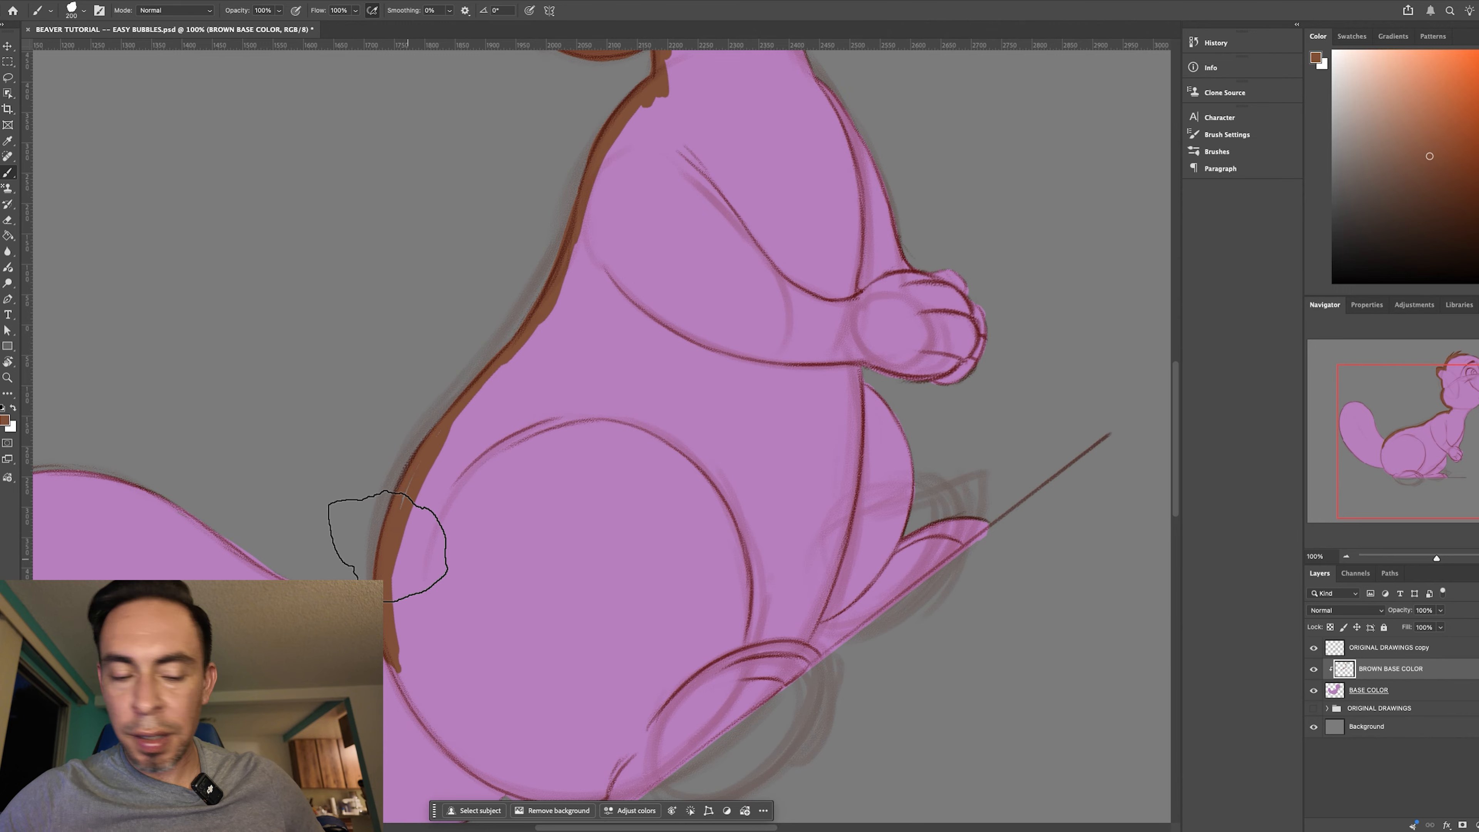
- On the BASE COLOR layer, sample the purple and paint over the unfilled slivers along the lower back with a smaller brush
key(super+equal)
key(super+equal)
drag(401, 602, 669, 500)
key(bracketleft)
key(bracketleft)
key(bracketleft)
key(bracketleft)
key(bracketleft)
key(bracketleft)
key(bracketleft)
key(bracketleft)
key(bracketleft)
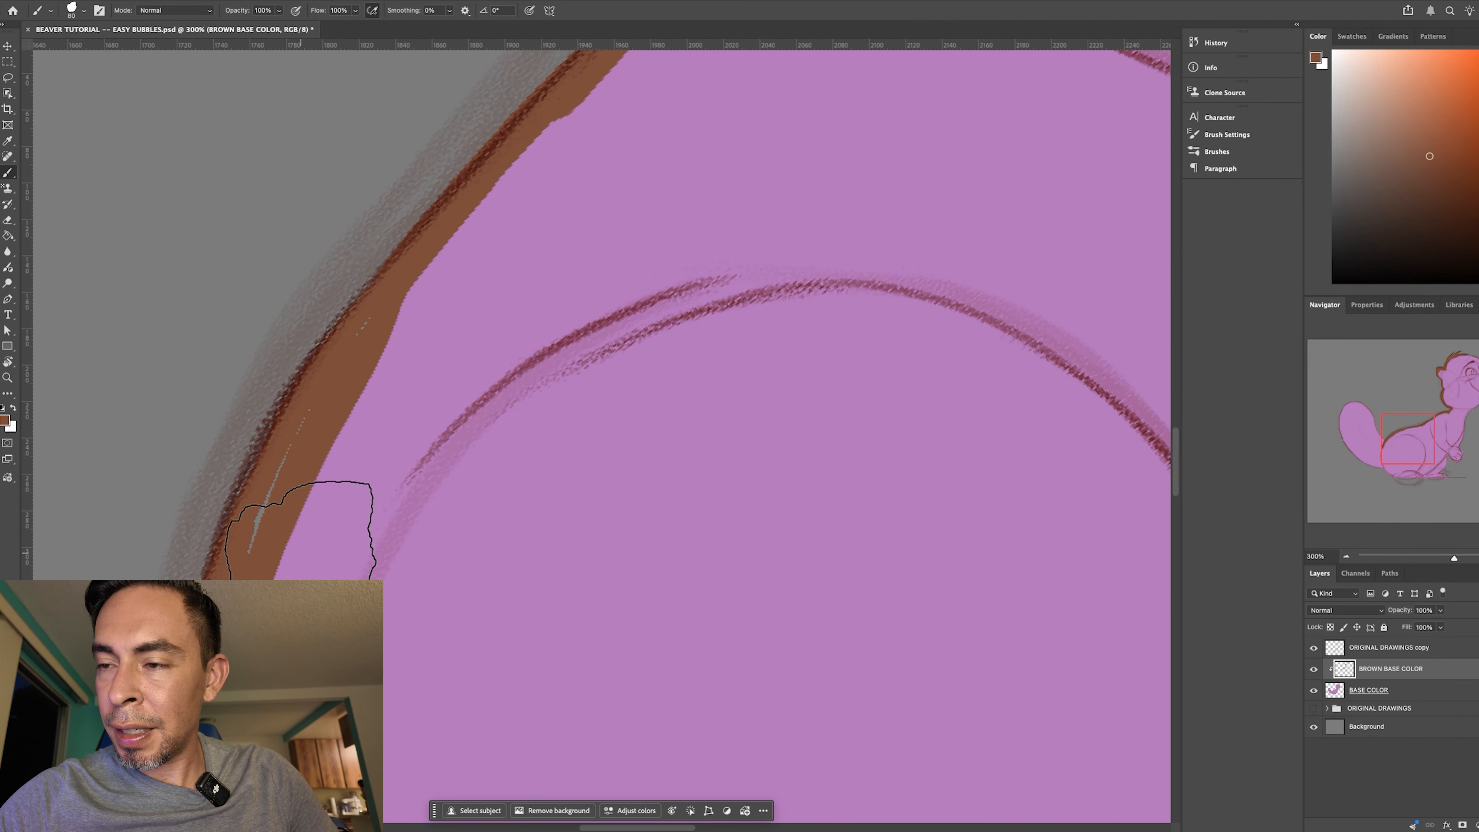
click(1408, 693)
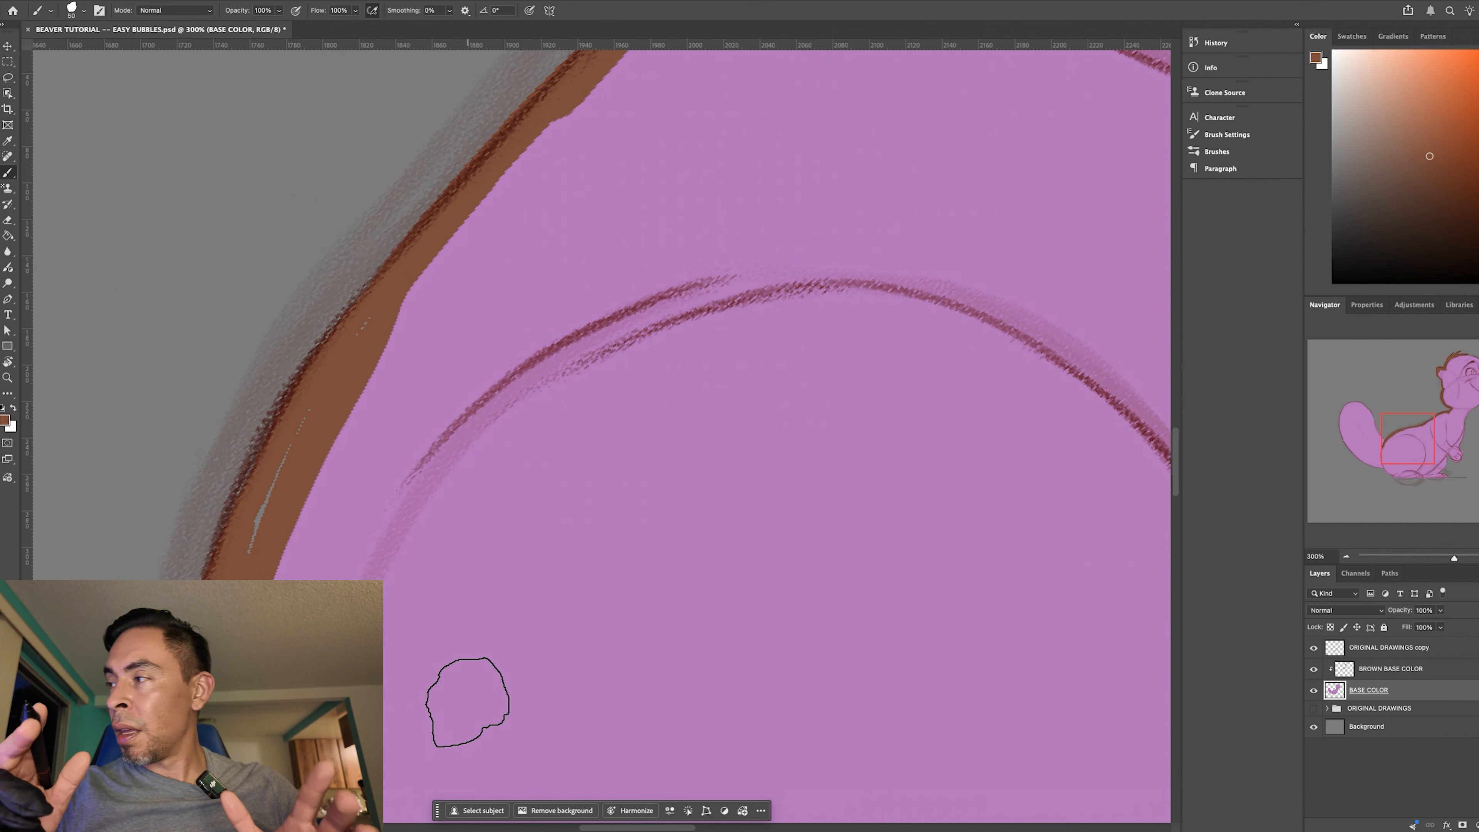
key(i)
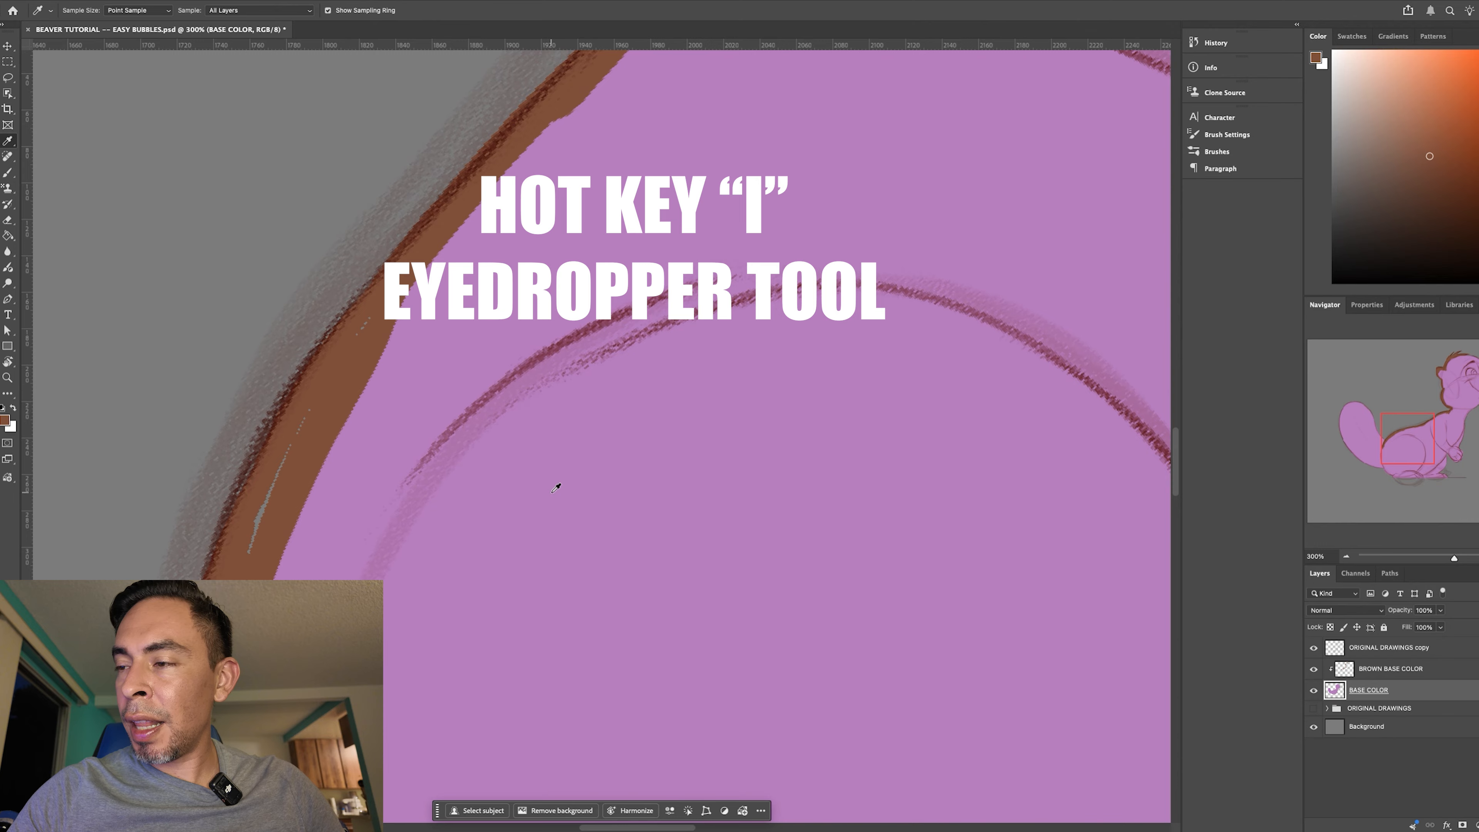
click(563, 491)
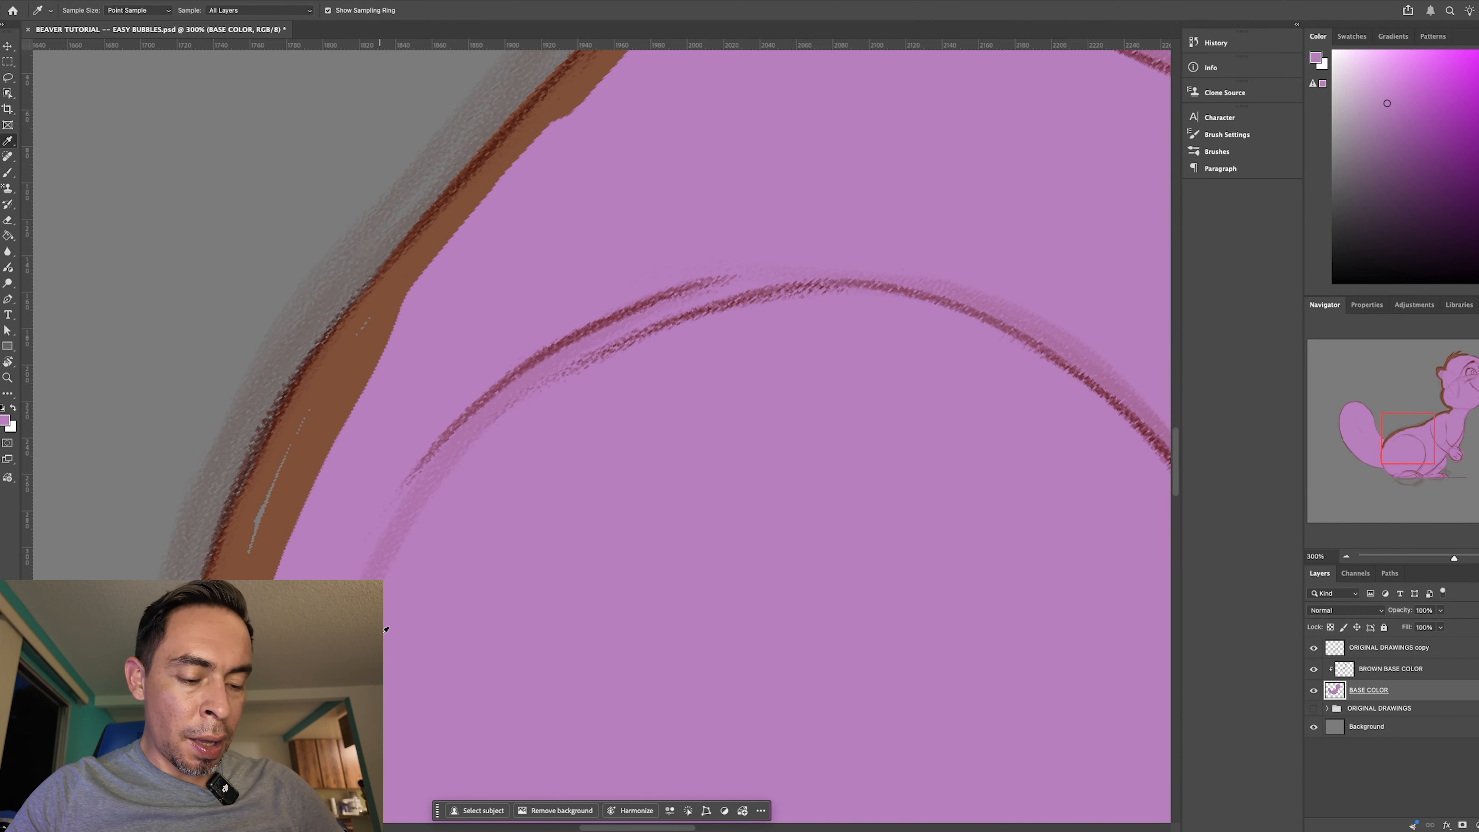
key(b)
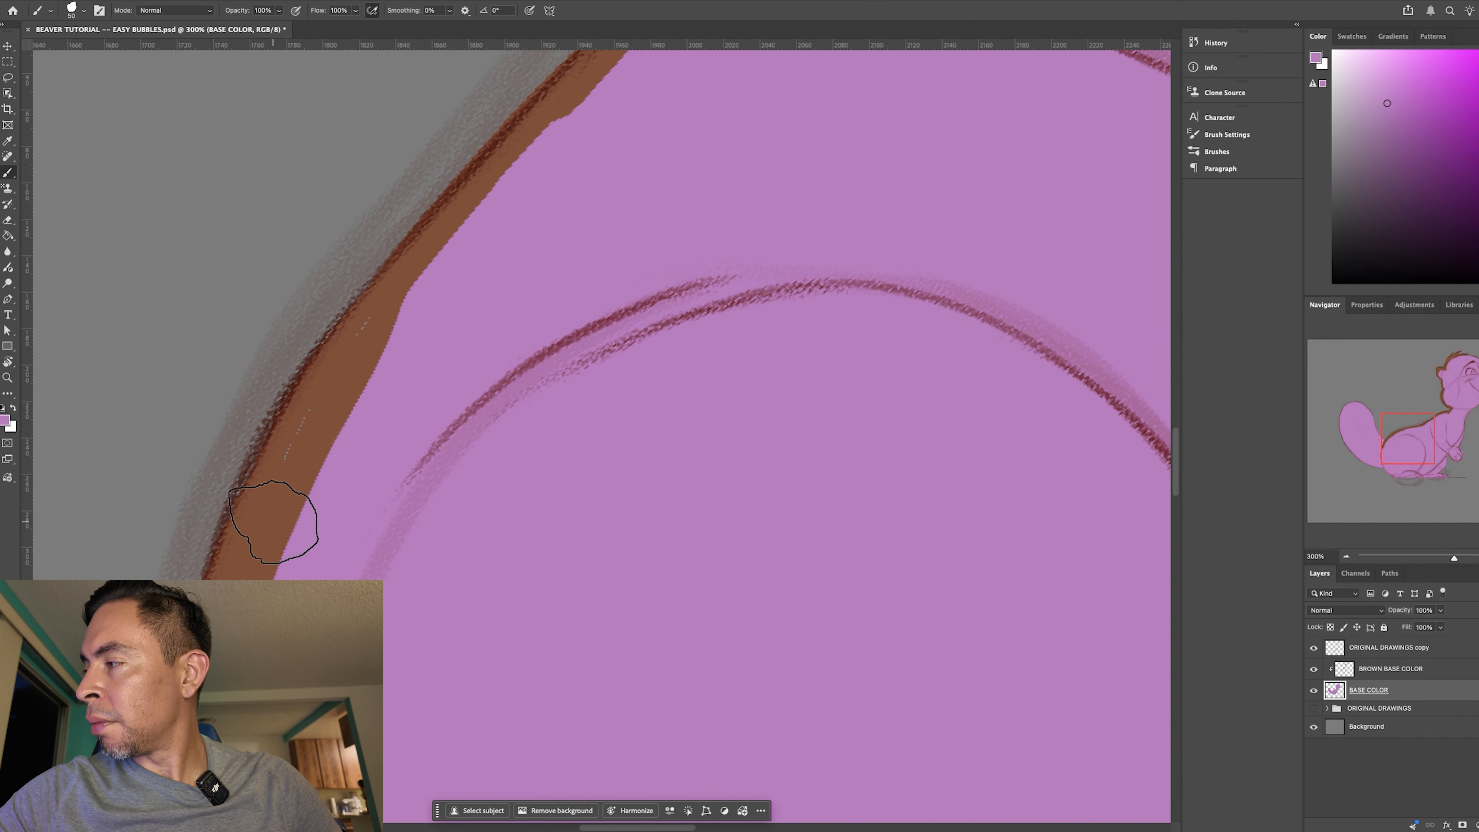
mouse_move(273, 526)
mouse_down()
mouse_move(348, 365)
mouse_move(314, 424)
mouse_up()
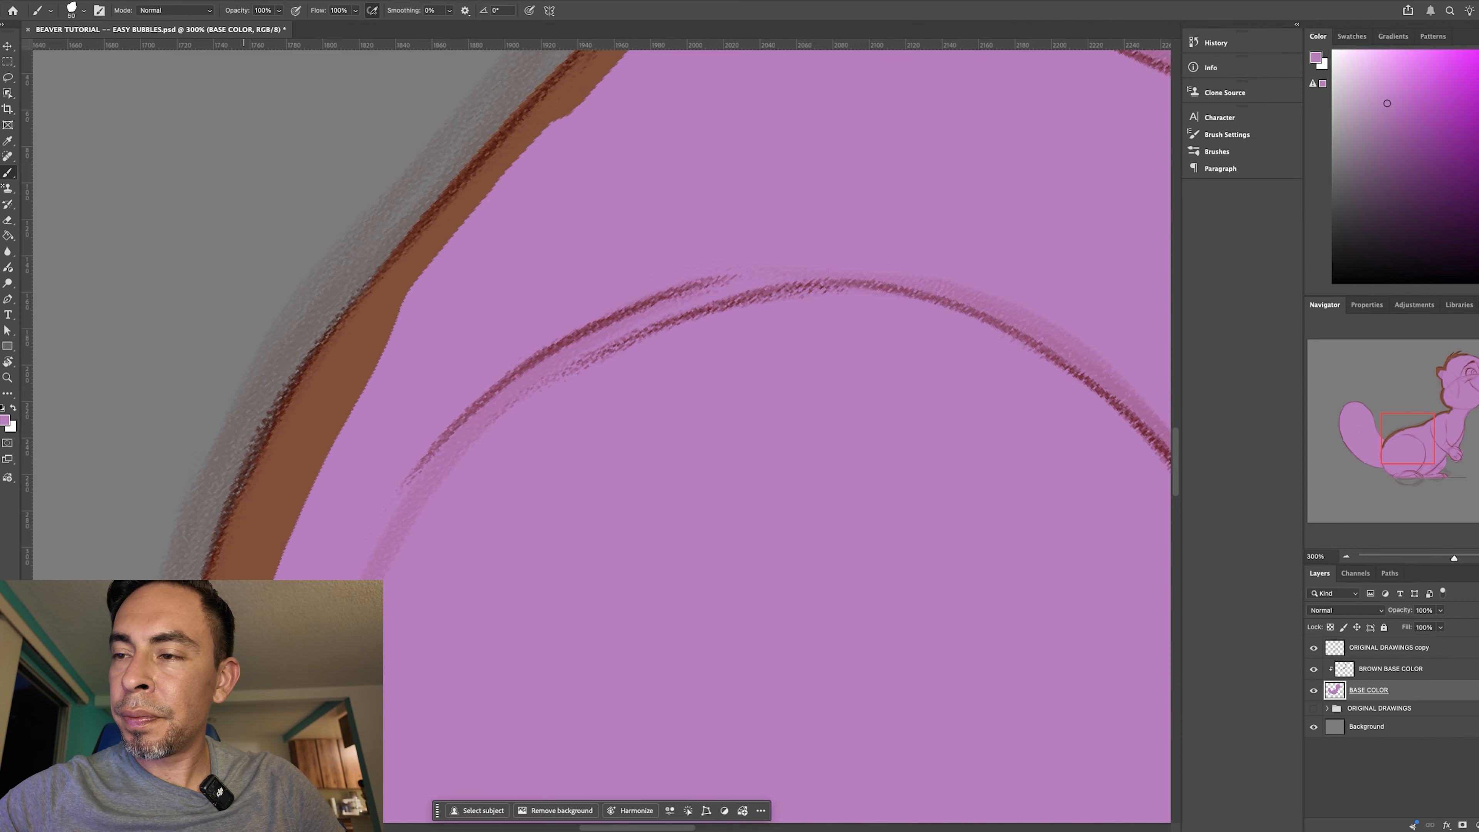
- Return to the BROWN BASE COLOR layer and sample the painted brown from the back as the brush colour
key(super+minus)
drag(525, 670, 733, 396)
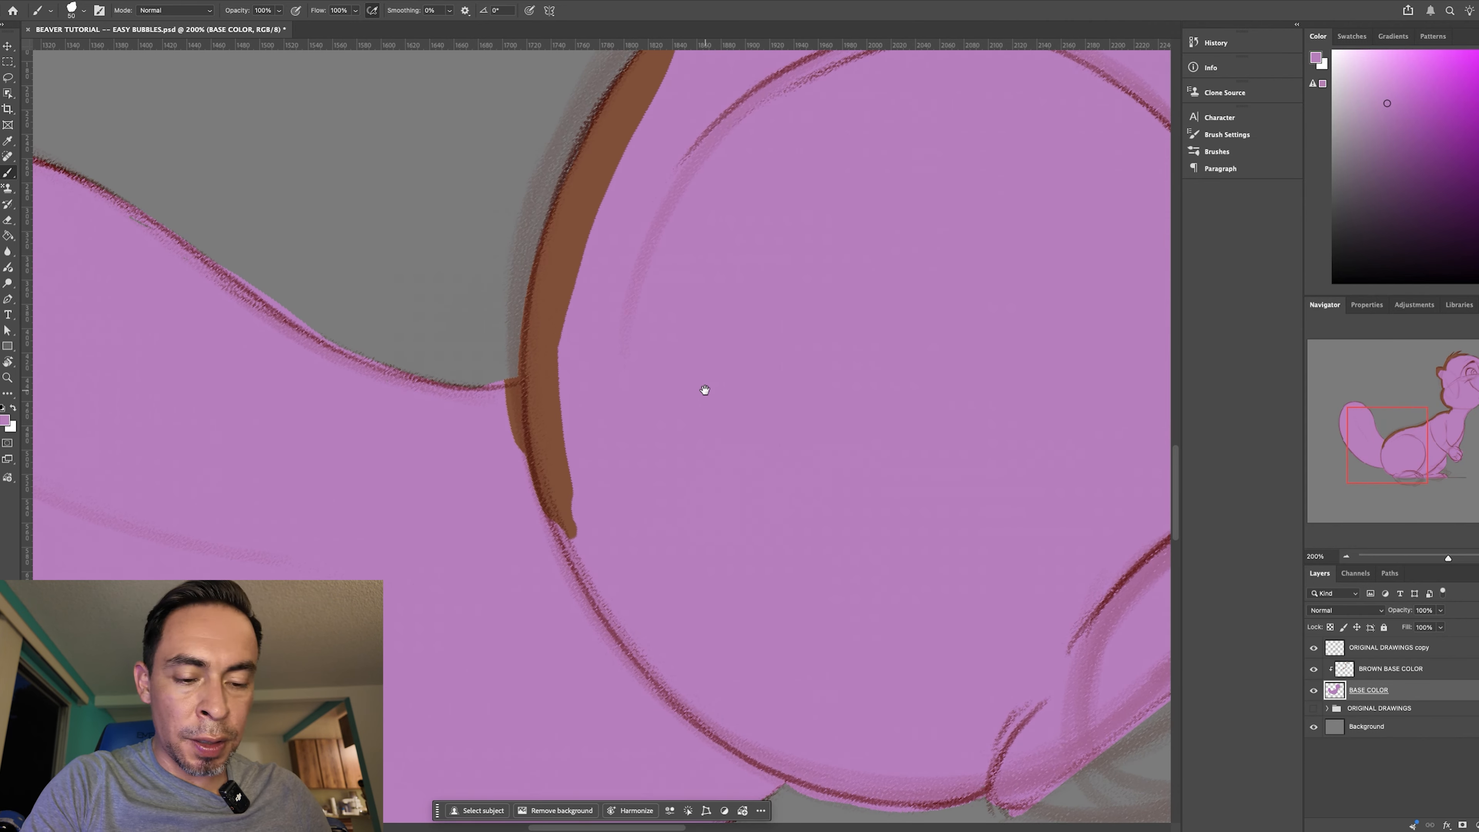
key(super+minus)
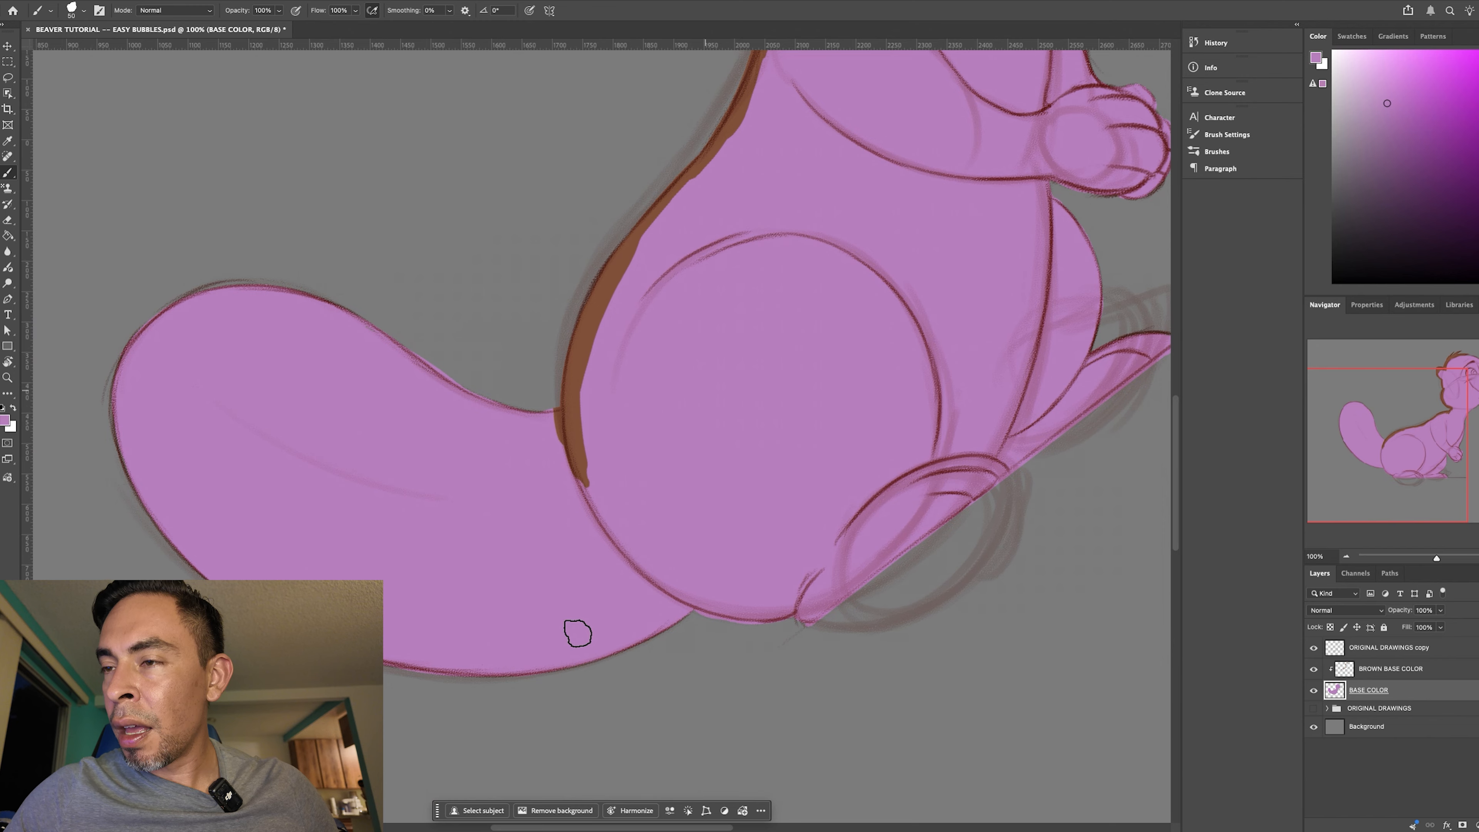
drag(614, 612, 492, 657)
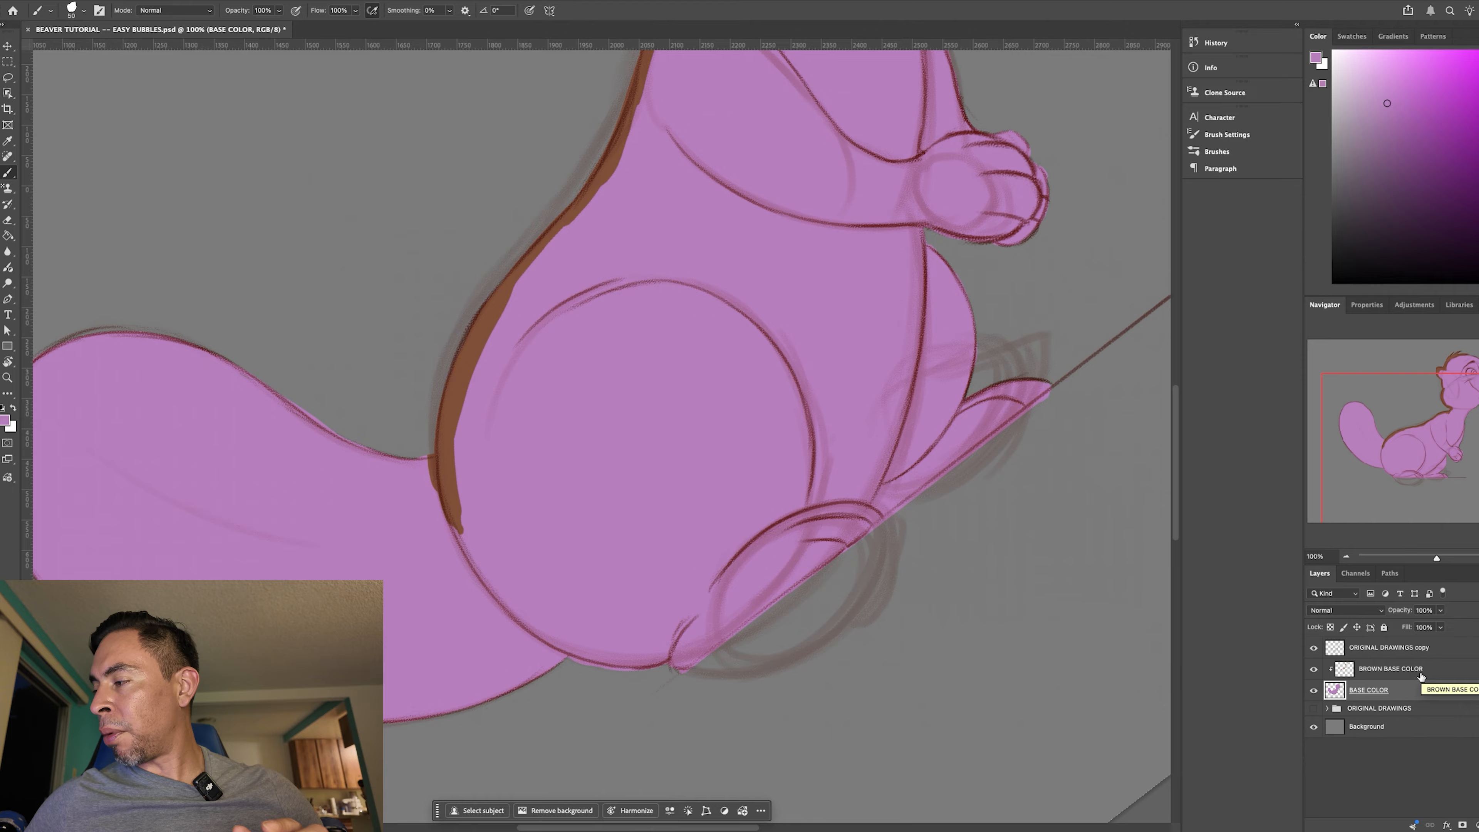
click(1415, 674)
key(i)
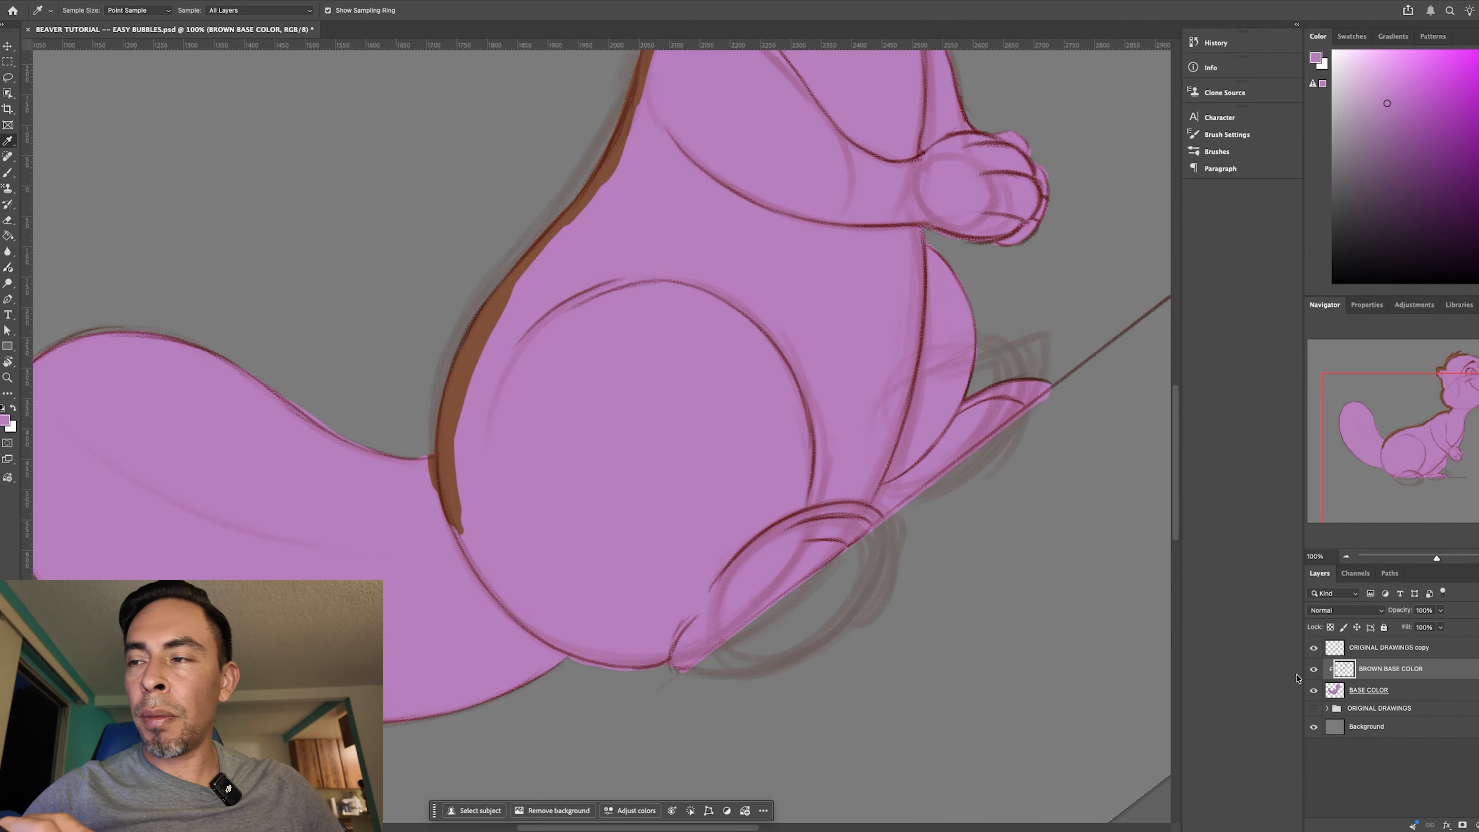
click(485, 337)
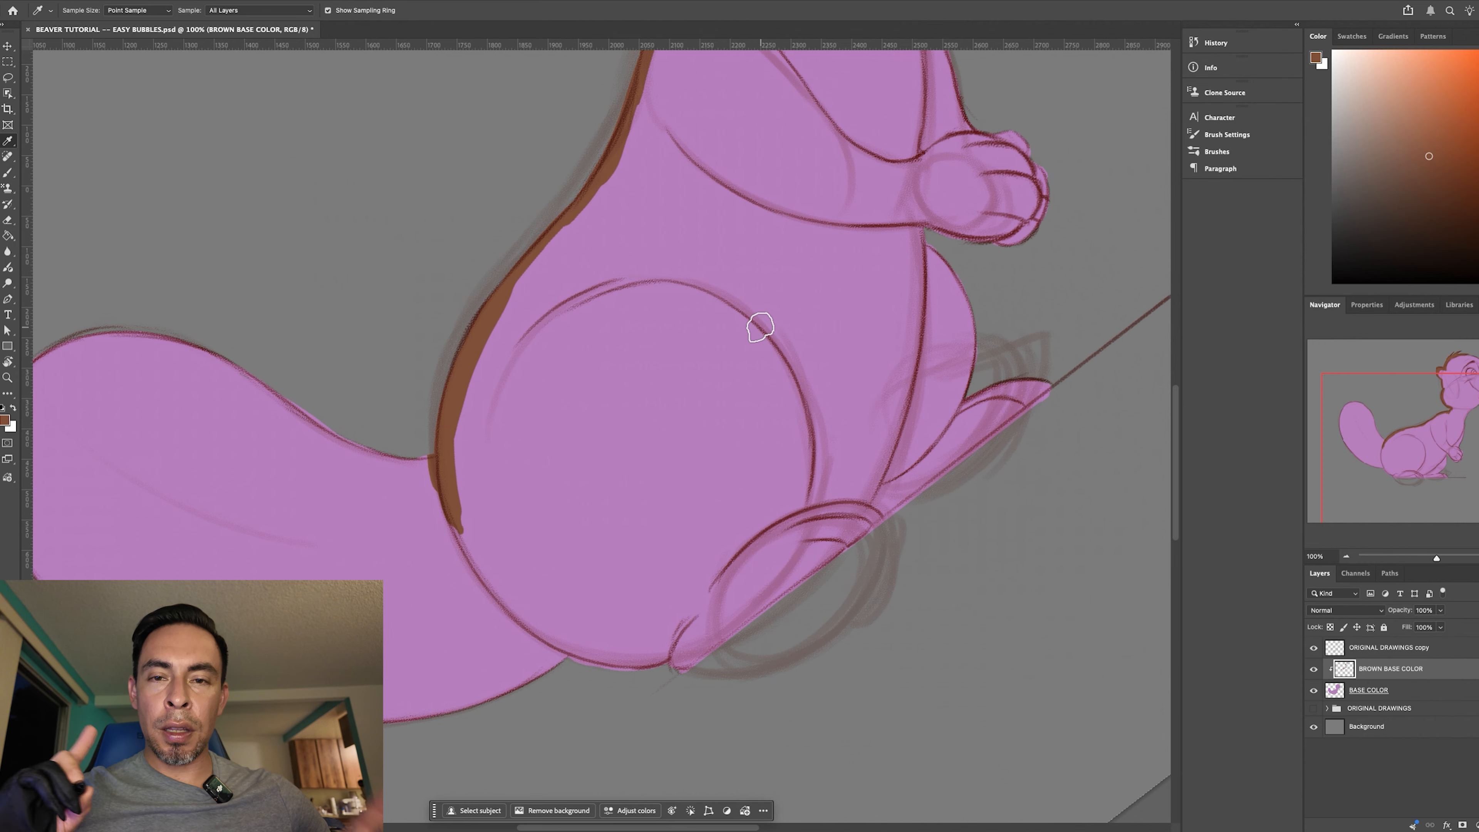
key(b)
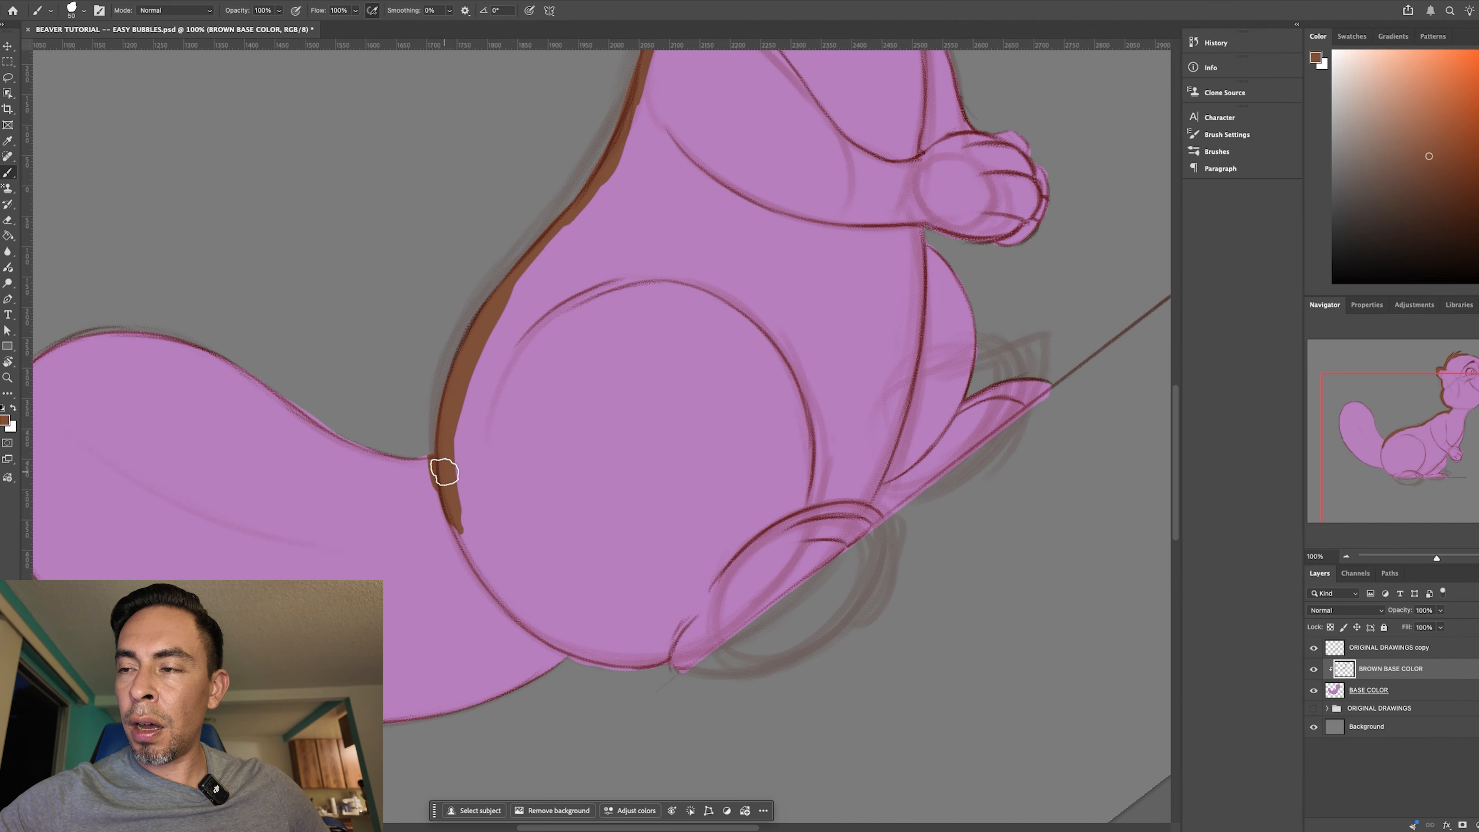
- Rotate the canvas and paint a wide brown border around the whole tail with an enlarged brush
key(r)
mouse_move(571, 598)
mouse_down()
mouse_move(680, 397)
mouse_move(864, 522)
mouse_move(693, 677)
mouse_move(813, 321)
mouse_up()
scroll(708, 497, down, 2)
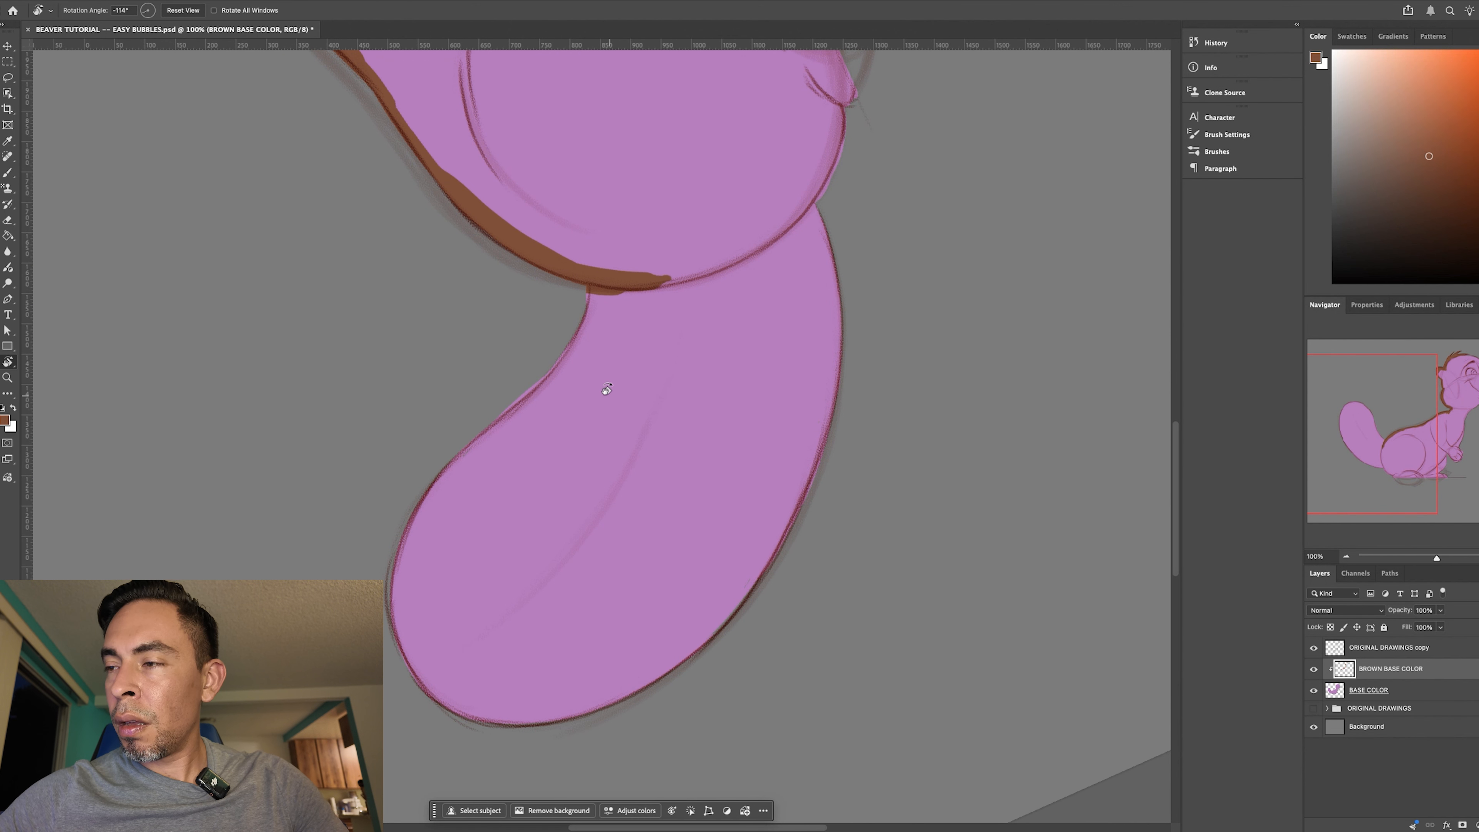
key(b)
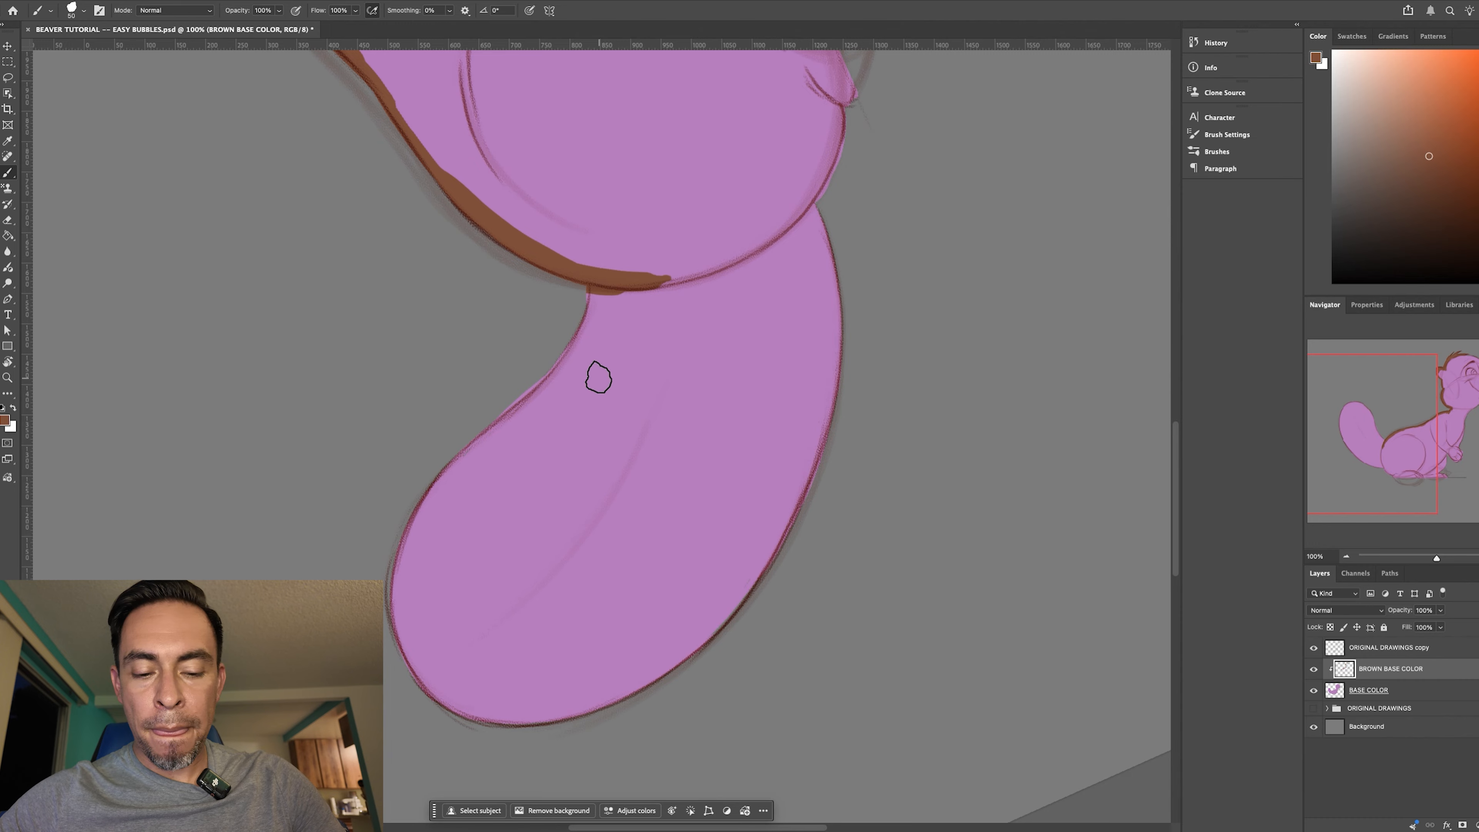
drag(596, 284, 477, 431)
key(bracketright)
key(bracketright)
key(bracketright)
key(bracketright)
key(bracketright)
mouse_move(542, 389)
mouse_down()
mouse_move(459, 436)
mouse_move(413, 568)
mouse_move(473, 722)
mouse_move(528, 690)
mouse_move(495, 667)
mouse_move(643, 628)
mouse_move(839, 356)
mouse_up()
drag(816, 197, 777, 485)
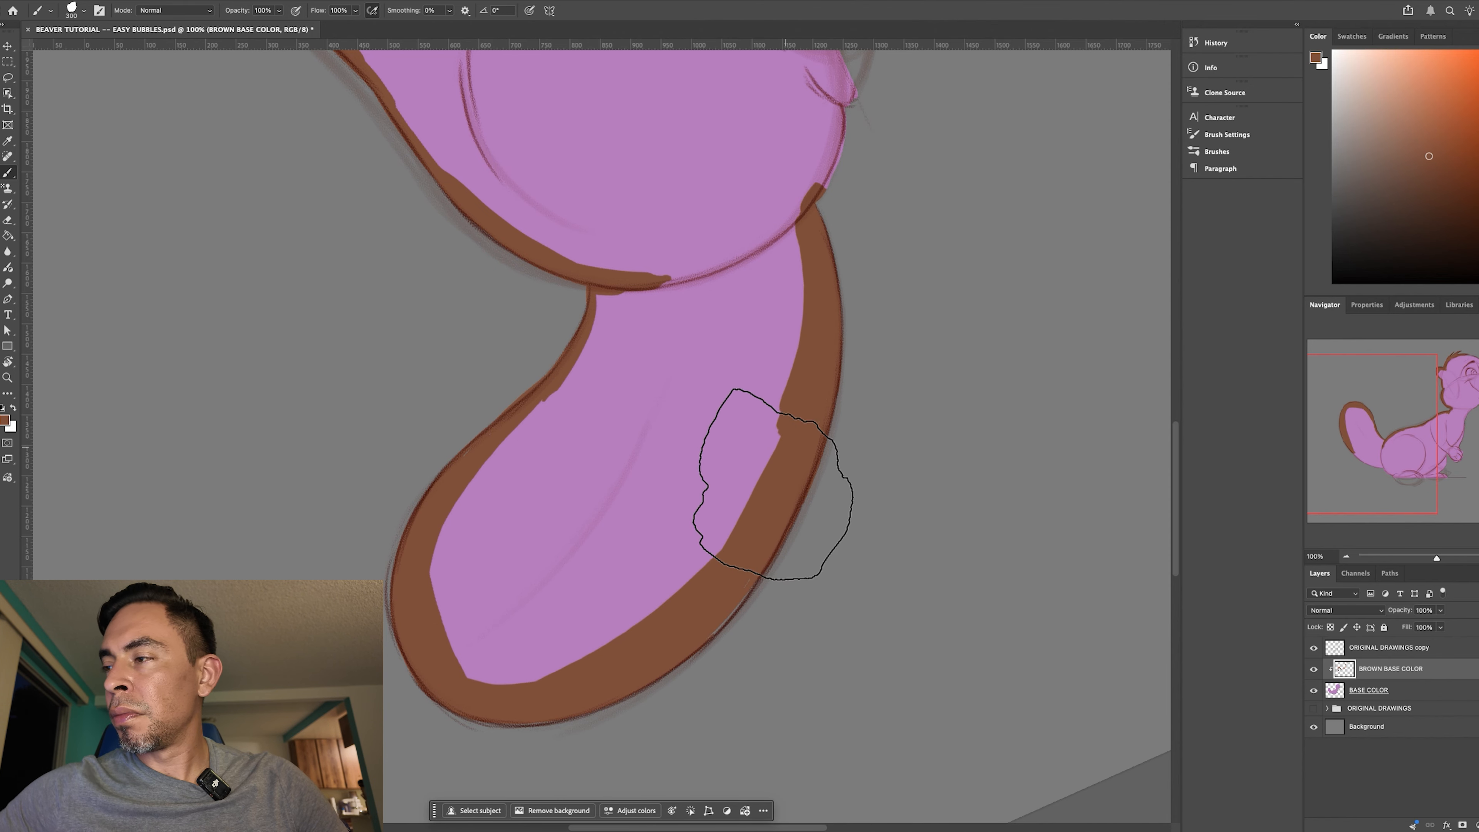
- Rotate the canvas and continue the brown border from the tail around the rump and along the undersides of both feet
key(r)
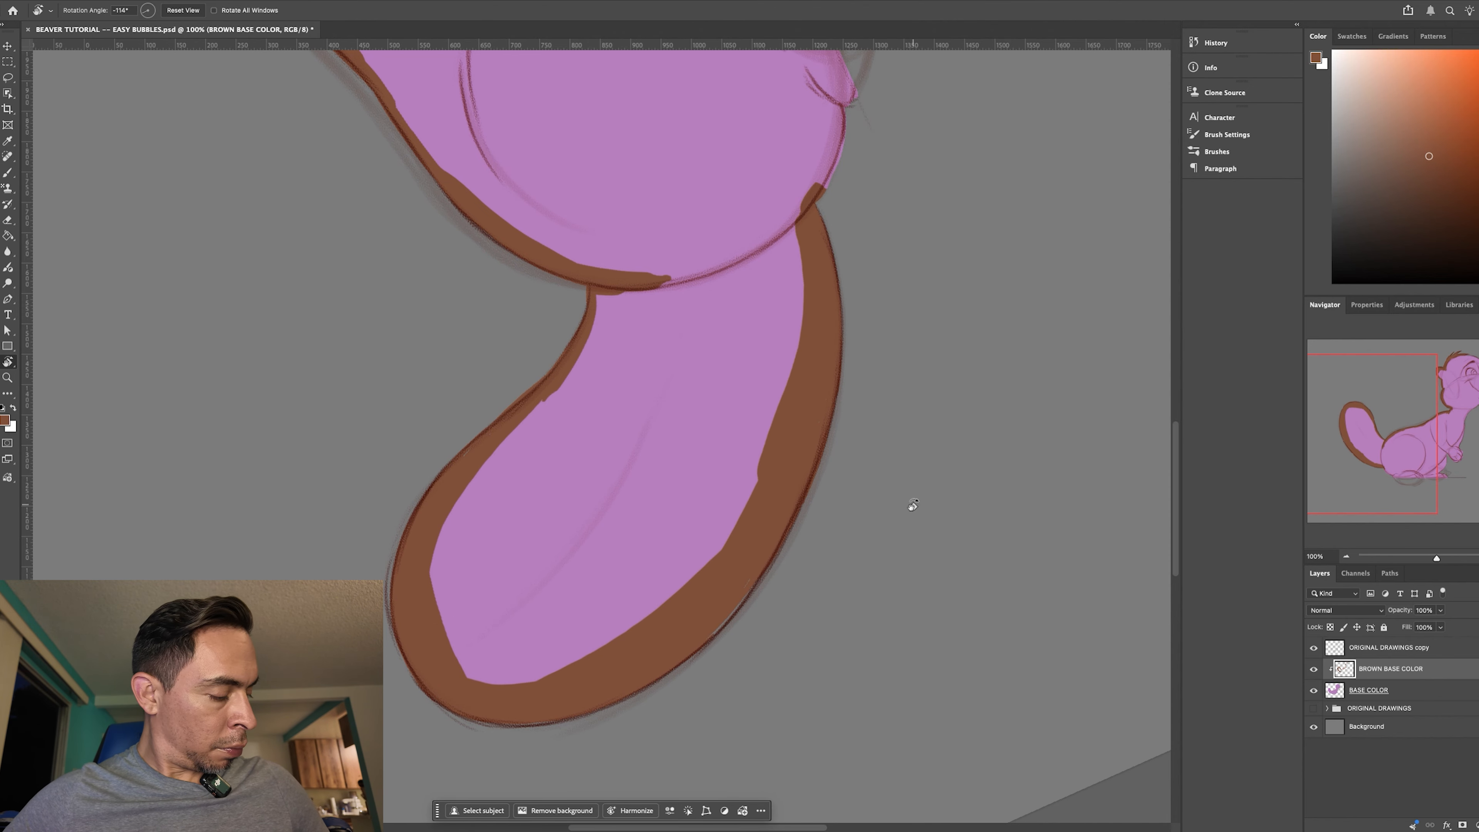
drag(912, 502, 680, 376)
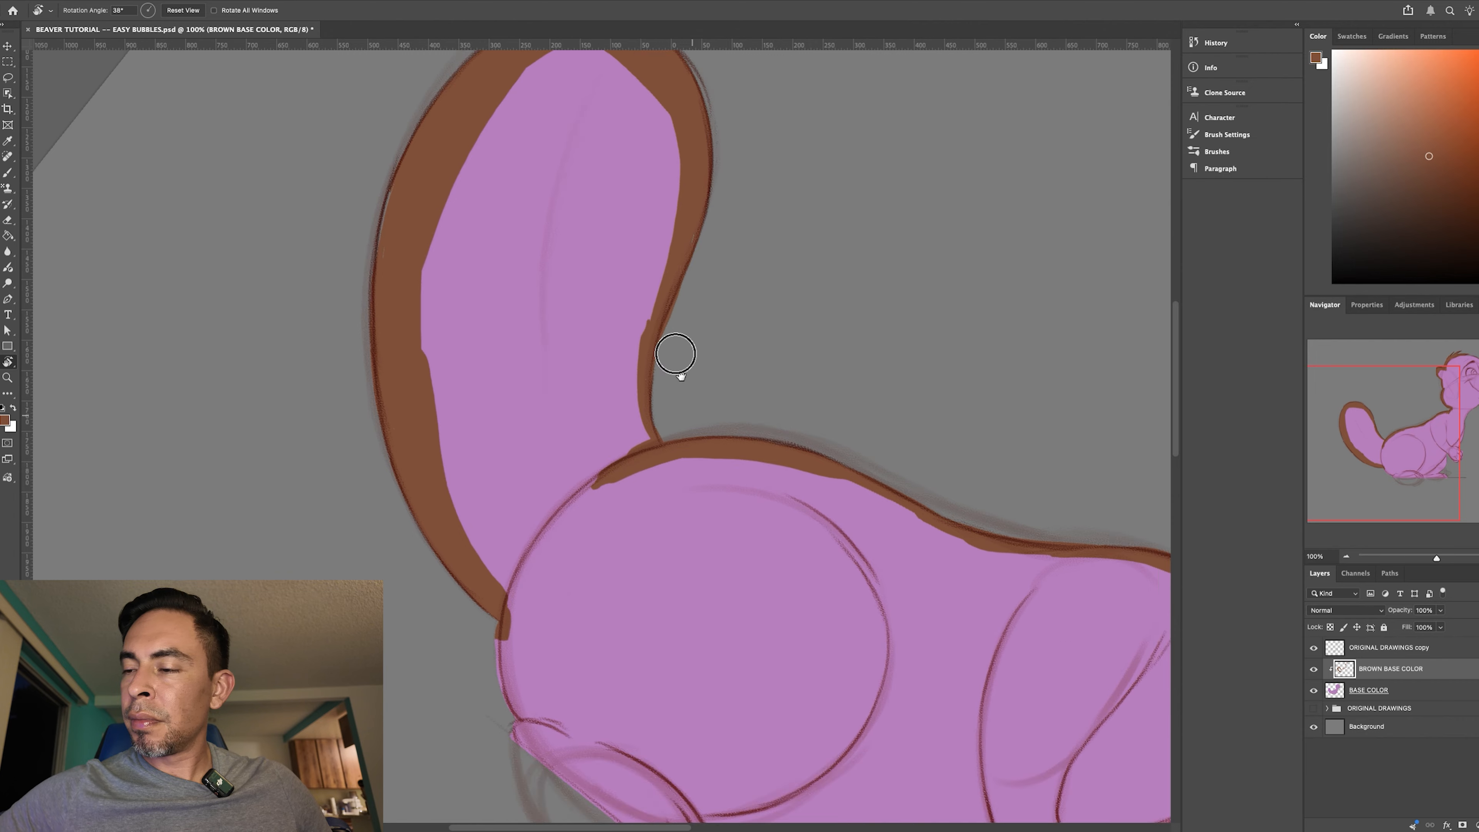
scroll(680, 376, down, 8)
key(b)
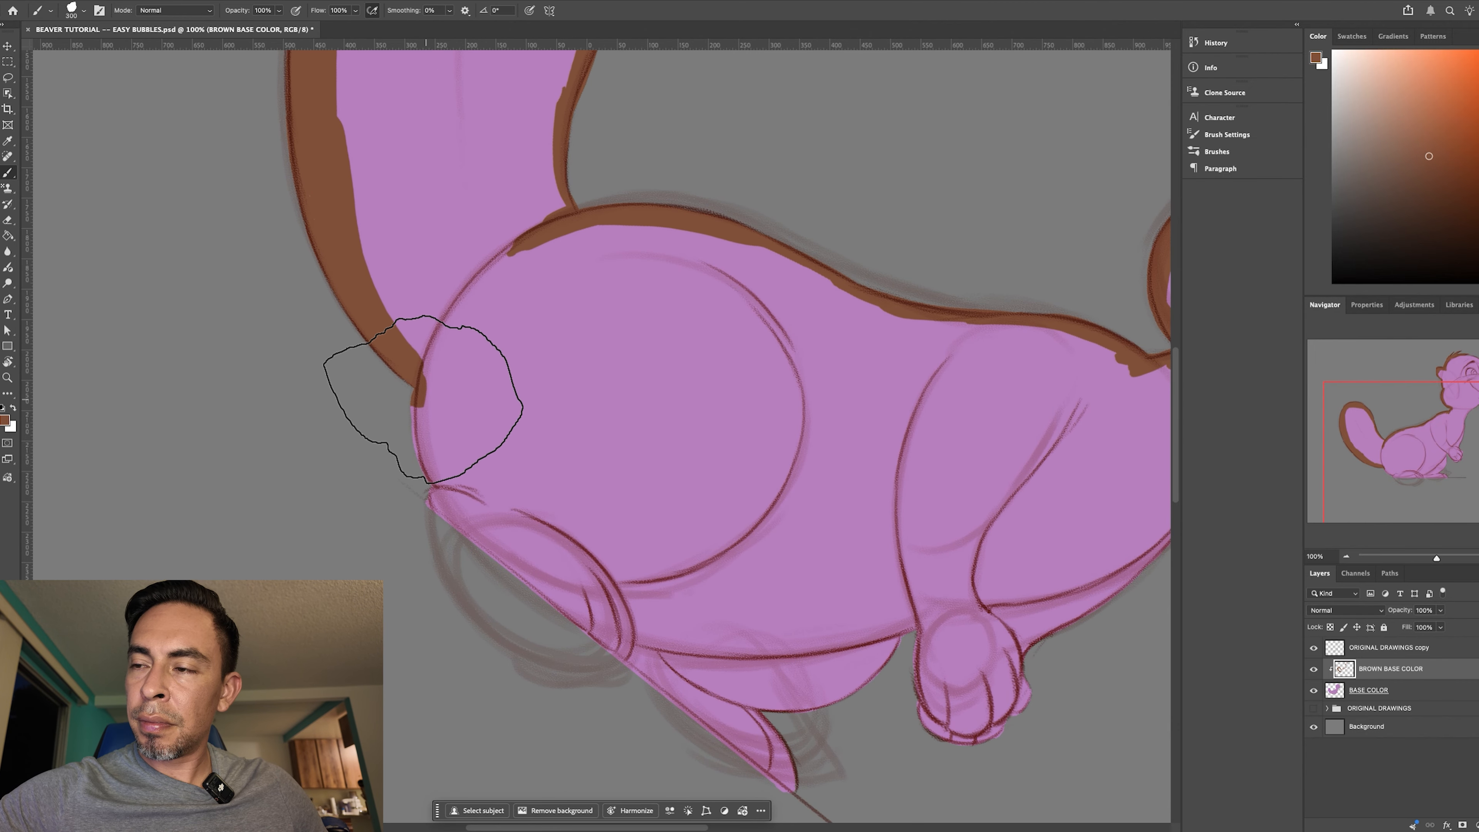
mouse_move(423, 380)
mouse_down()
mouse_move(438, 485)
mouse_move(418, 447)
mouse_move(423, 496)
mouse_move(518, 594)
mouse_move(464, 525)
mouse_move(526, 592)
mouse_move(615, 633)
mouse_move(575, 609)
mouse_move(733, 742)
mouse_move(733, 713)
mouse_move(780, 763)
mouse_up()
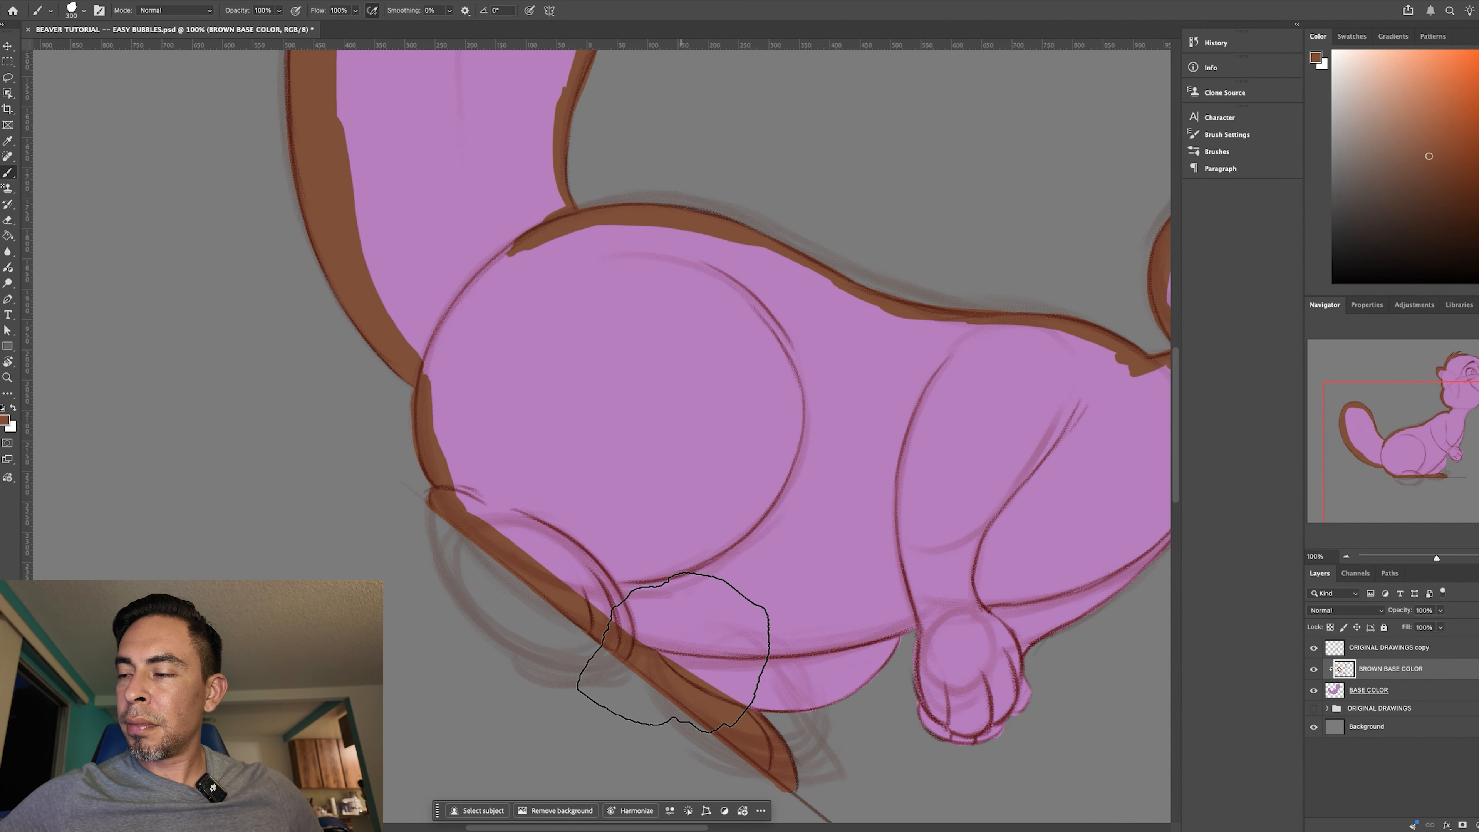
- Rotate the canvas and paint the brown border along the far thigh's lower edge, from the foot to the front paw
key(r)
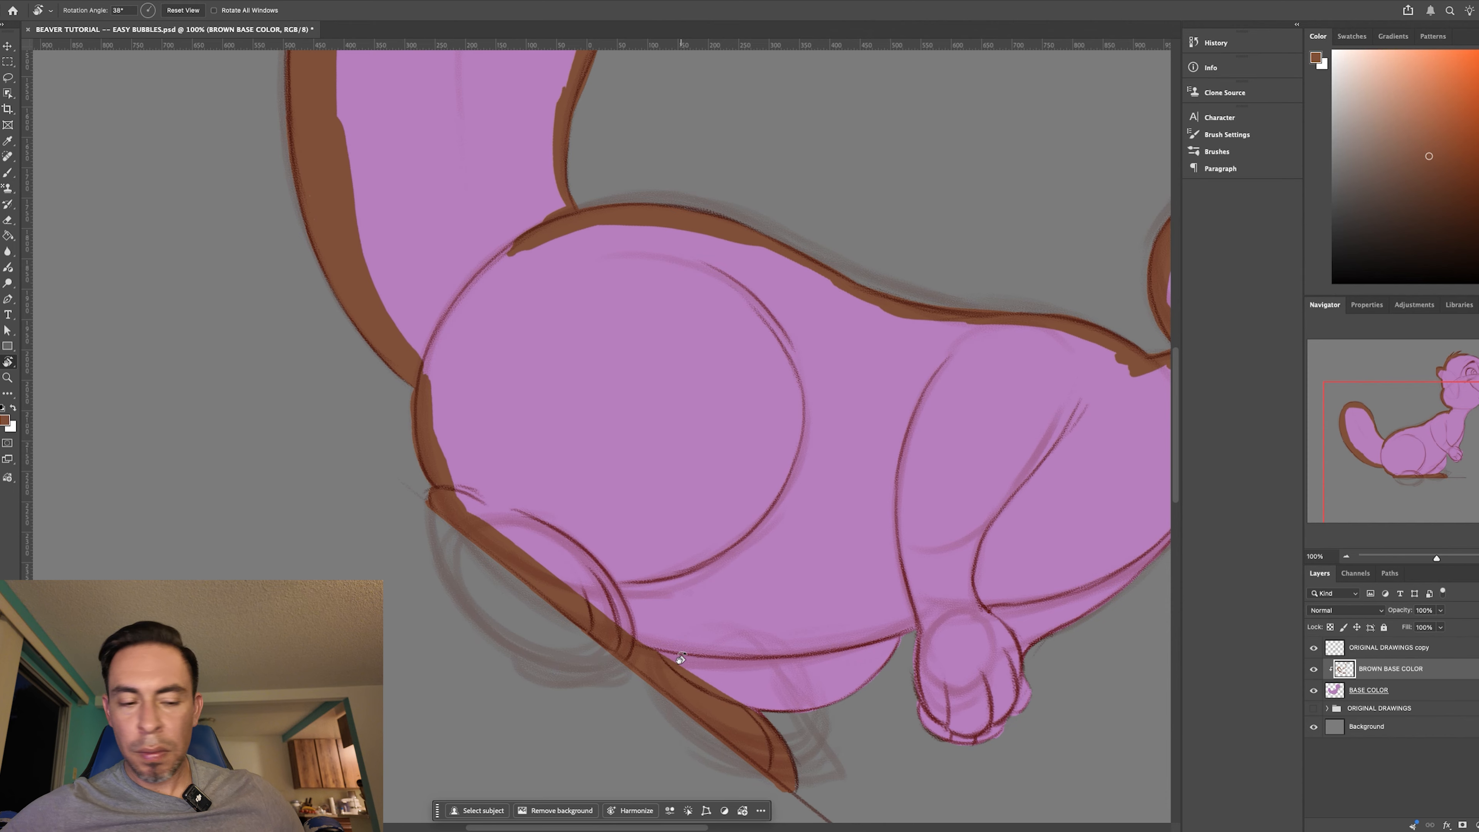
drag(817, 689, 531, 457)
drag(726, 617, 720, 711)
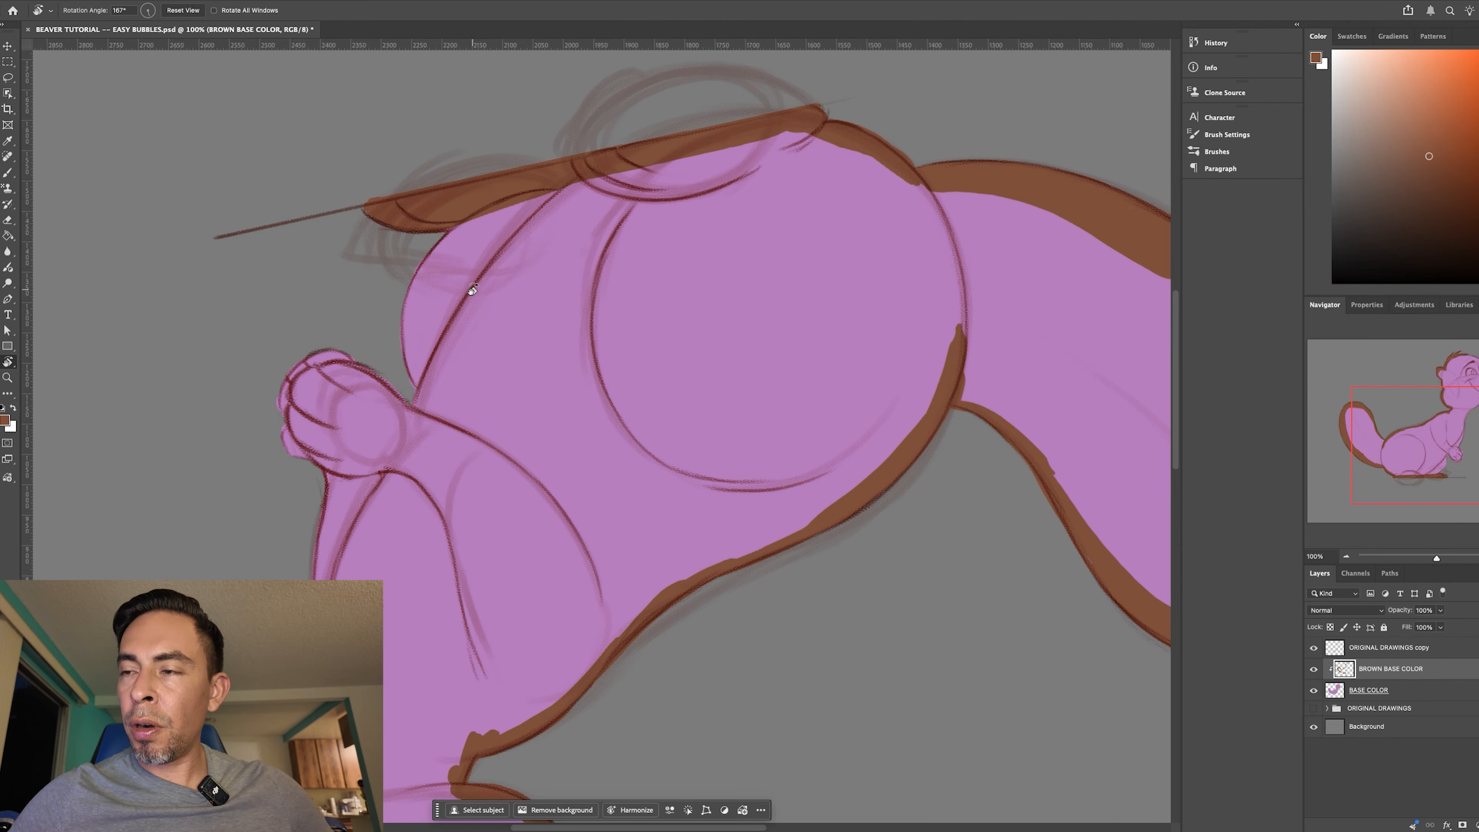
key(b)
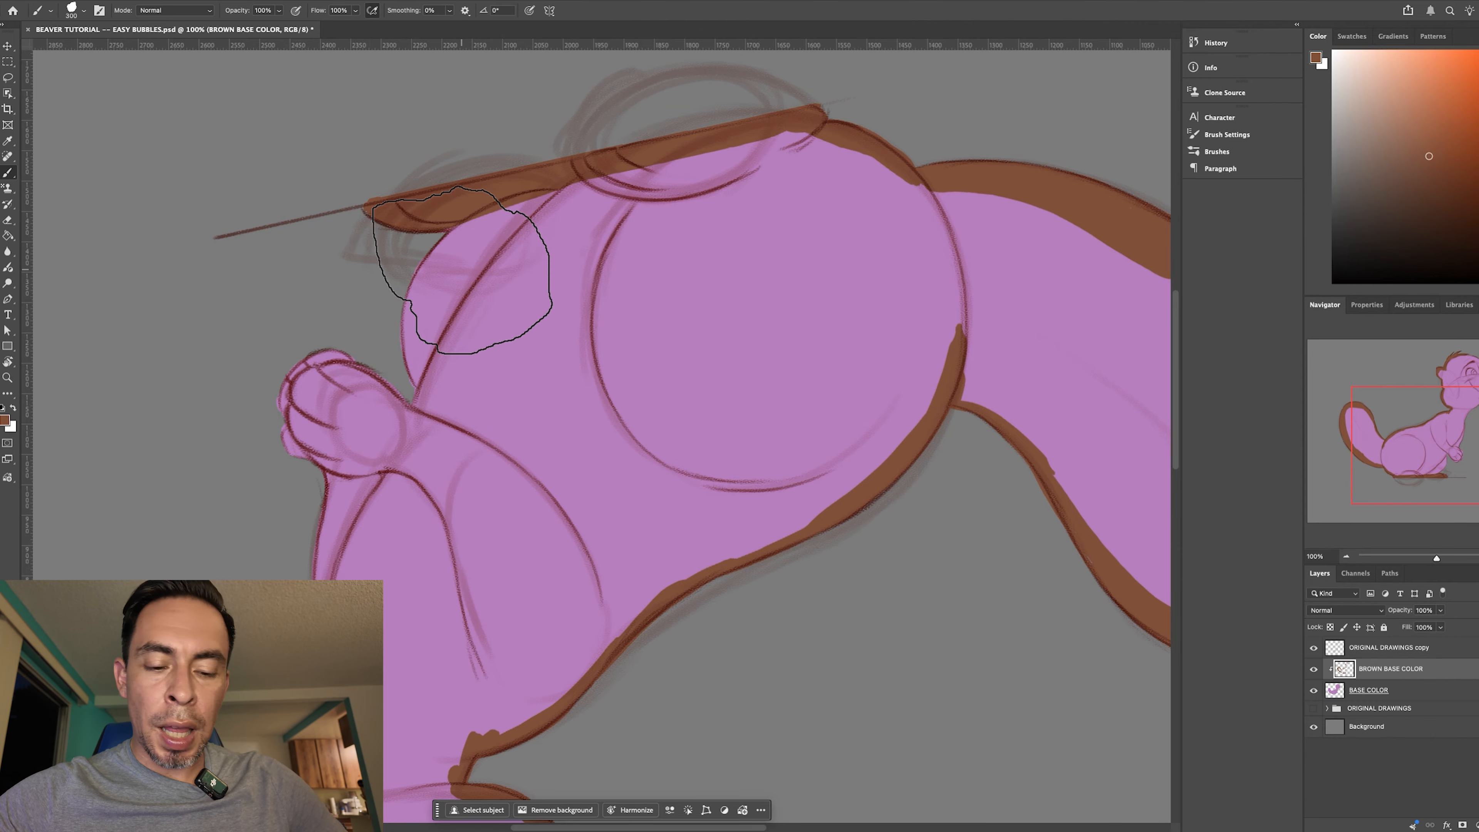
mouse_move(493, 216)
mouse_down()
mouse_move(426, 268)
mouse_move(406, 309)
mouse_move(427, 307)
mouse_move(412, 311)
mouse_move(414, 384)
mouse_move(429, 400)
mouse_move(420, 384)
mouse_move(416, 410)
mouse_move(393, 382)
mouse_up()
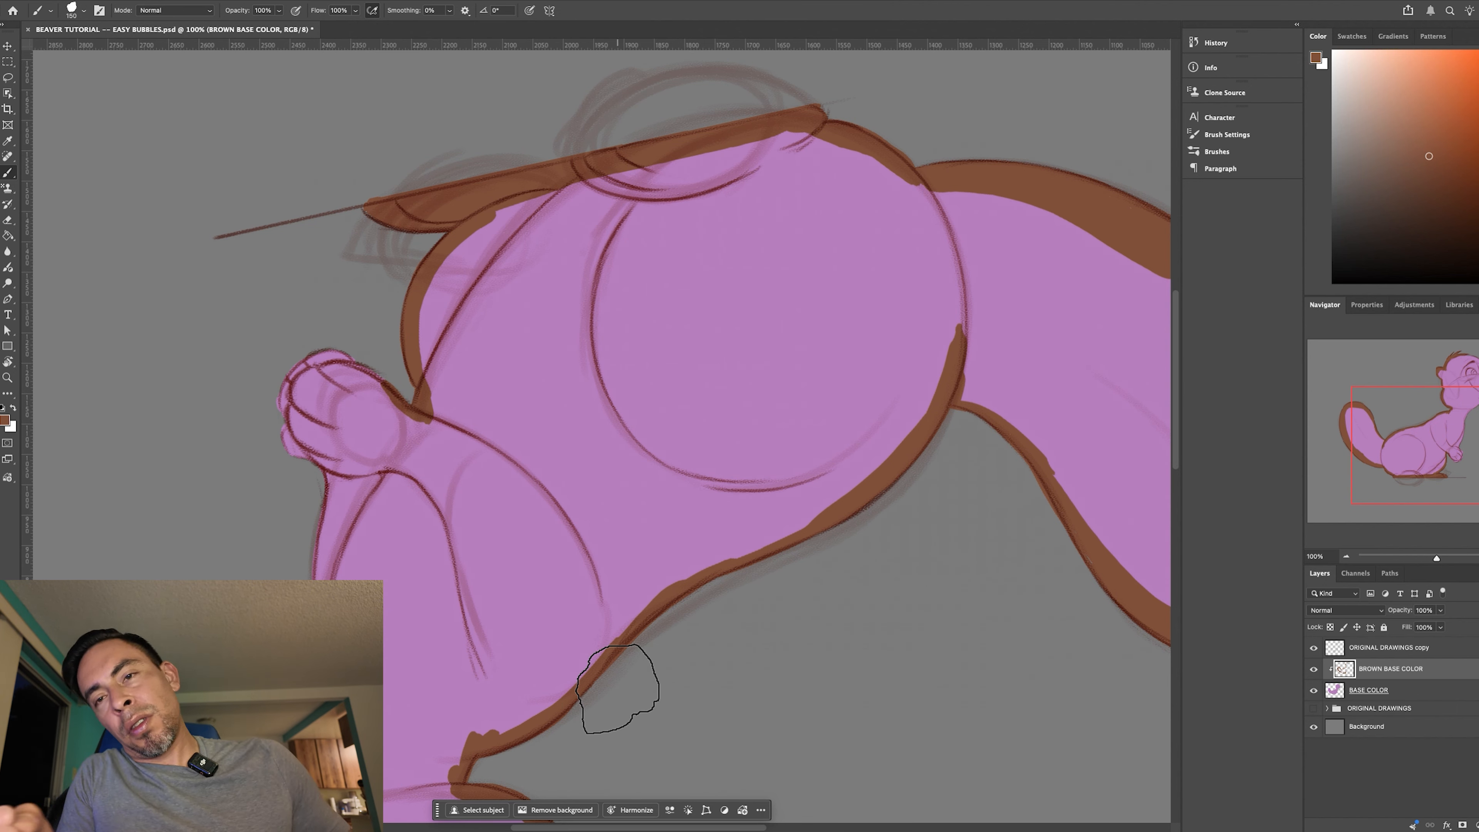
- Rotate the canvas and paint the brown border around the fingers of the front paw with the smaller brush
key(r)
mouse_move(731, 625)
mouse_down()
mouse_move(759, 430)
mouse_move(854, 518)
mouse_move(885, 370)
mouse_move(884, 590)
mouse_move(914, 478)
mouse_move(577, 489)
mouse_up()
key(b)
mouse_move(434, 440)
mouse_down()
mouse_move(478, 494)
mouse_move(443, 478)
mouse_move(490, 470)
mouse_move(505, 505)
mouse_move(522, 491)
mouse_move(473, 504)
mouse_move(463, 491)
mouse_move(513, 483)
mouse_up()
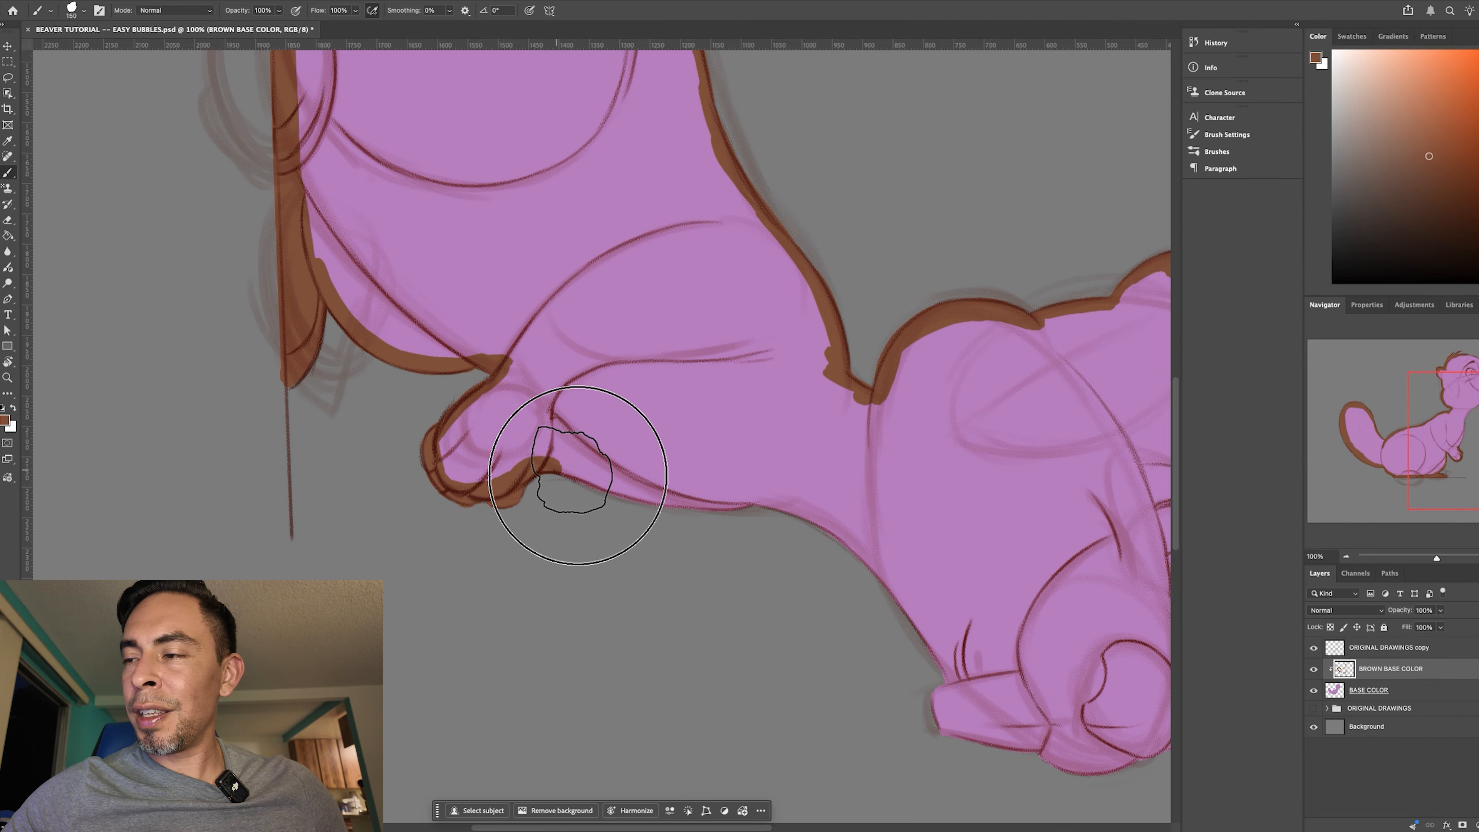
- Rotate the canvas and continue the brown border from the front paw along the arm and chest to the throat
key(r)
mouse_move(680, 495)
mouse_down()
mouse_move(865, 700)
mouse_move(608, 706)
mouse_move(510, 508)
mouse_up()
drag(780, 643, 591, 723)
key(b)
mouse_move(574, 192)
mouse_down()
mouse_move(491, 311)
mouse_move(585, 178)
mouse_move(493, 313)
mouse_move(526, 242)
mouse_move(454, 386)
mouse_move(492, 294)
mouse_move(412, 399)
mouse_move(373, 416)
mouse_up()
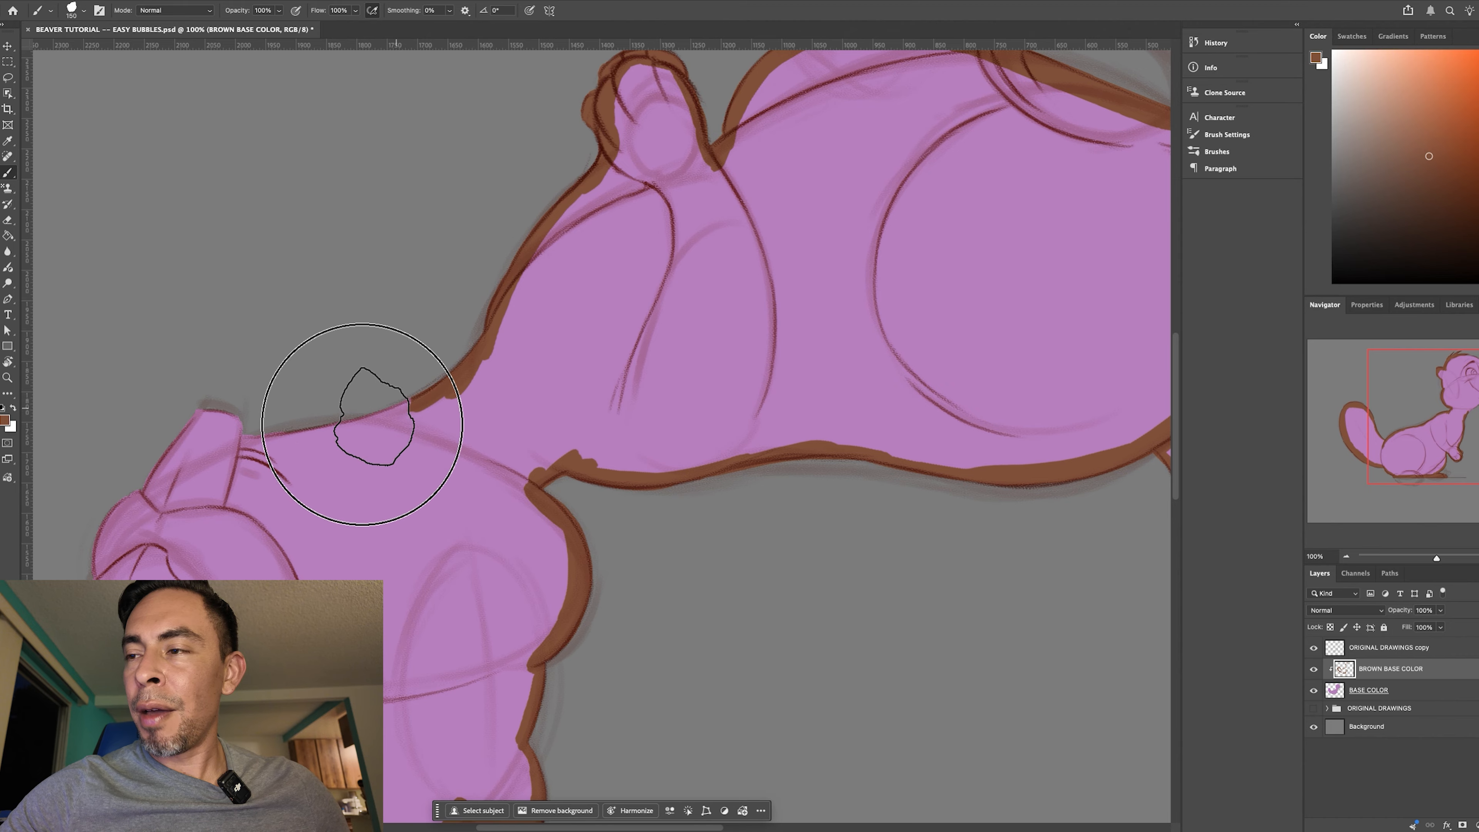
- Rotate the canvas and complete the brown border from the throat around the chin, teeth, muzzle and front of the face
key(r)
drag(733, 578, 779, 422)
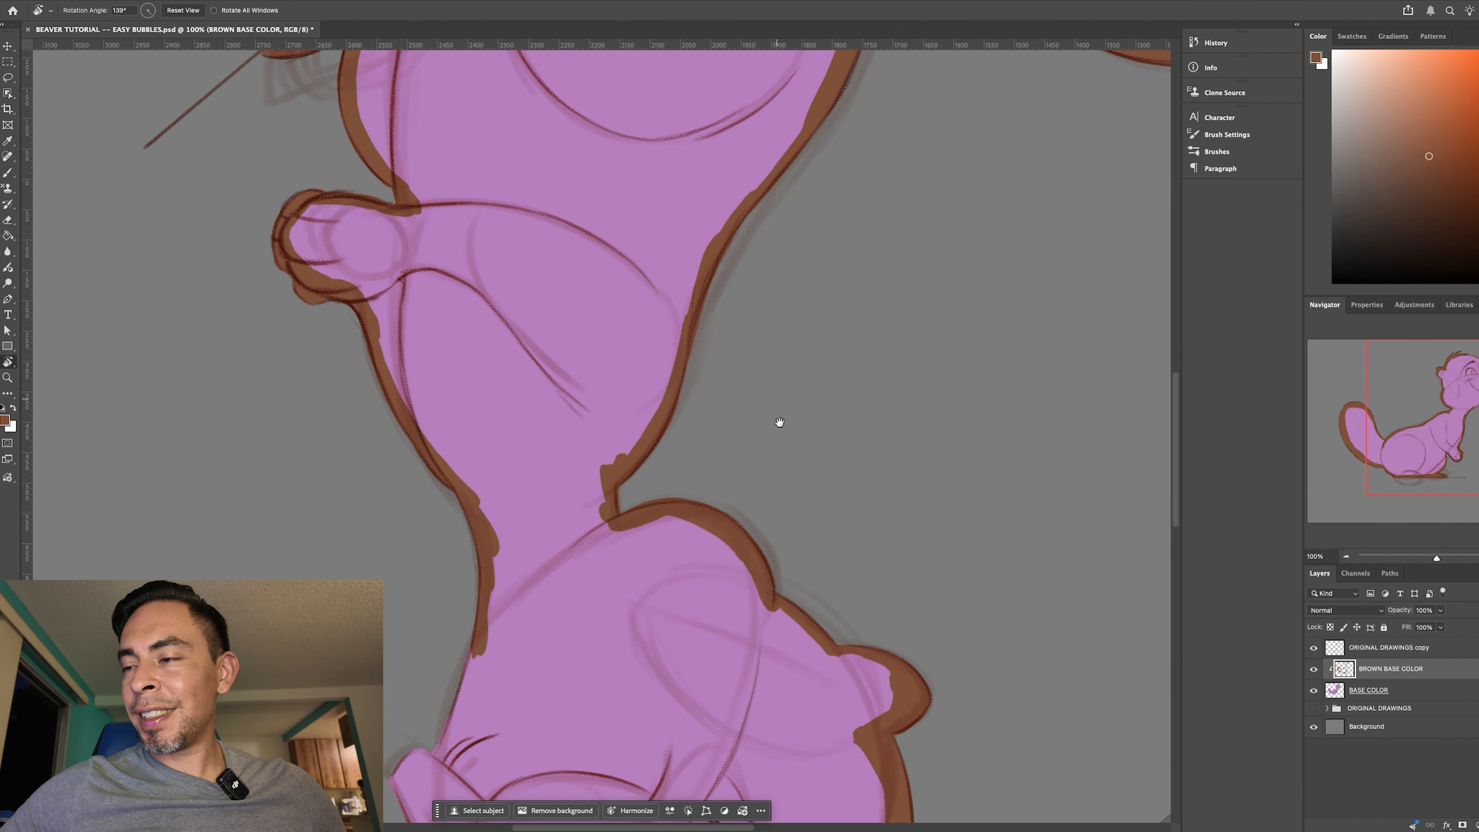
scroll(779, 421, down, 5)
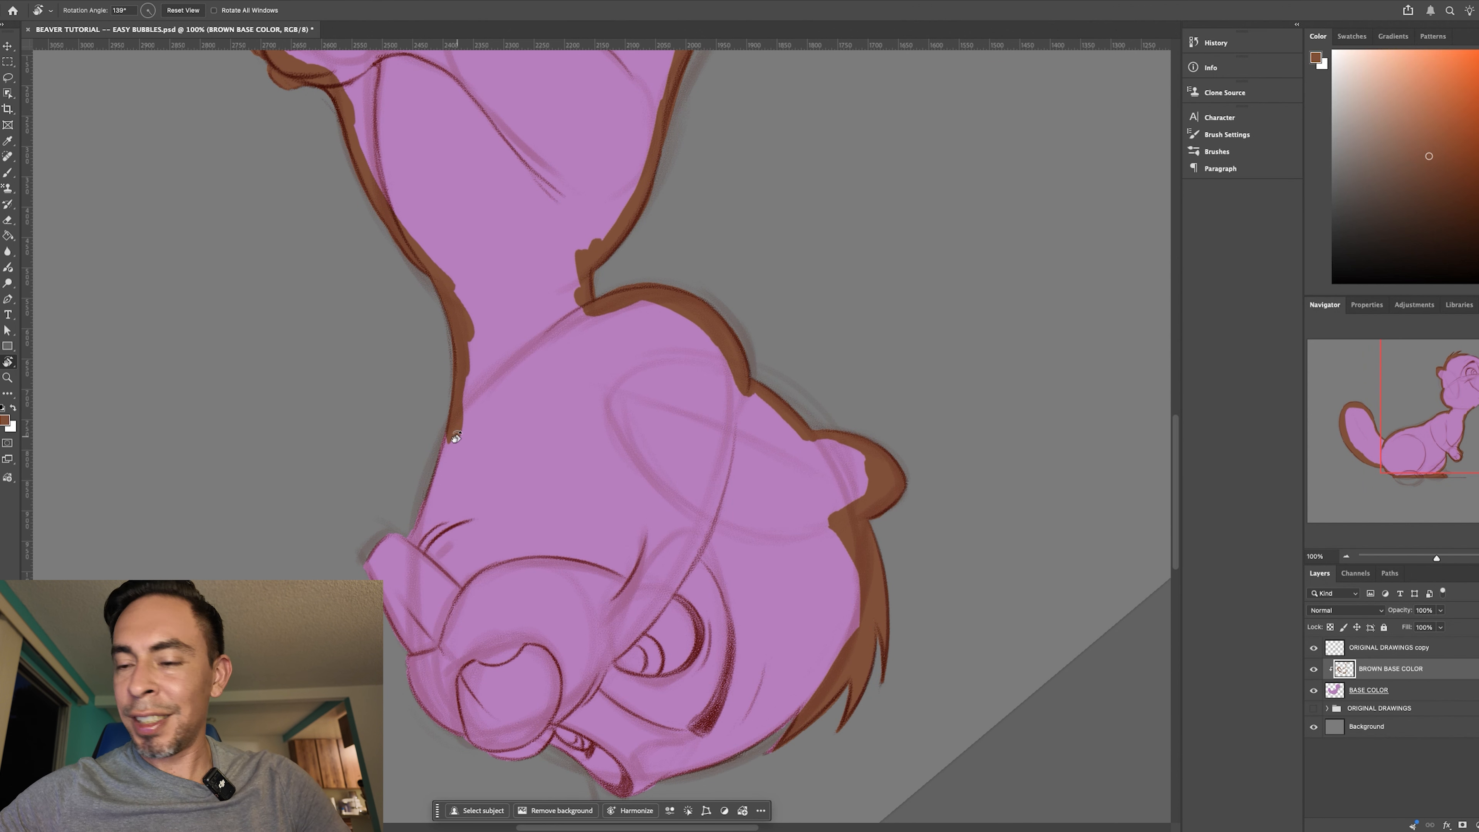
key(b)
mouse_move(455, 401)
mouse_down()
mouse_move(409, 542)
mouse_move(381, 561)
mouse_move(417, 639)
mouse_move(416, 680)
mouse_up()
key(r)
drag(693, 662, 486, 608)
key(b)
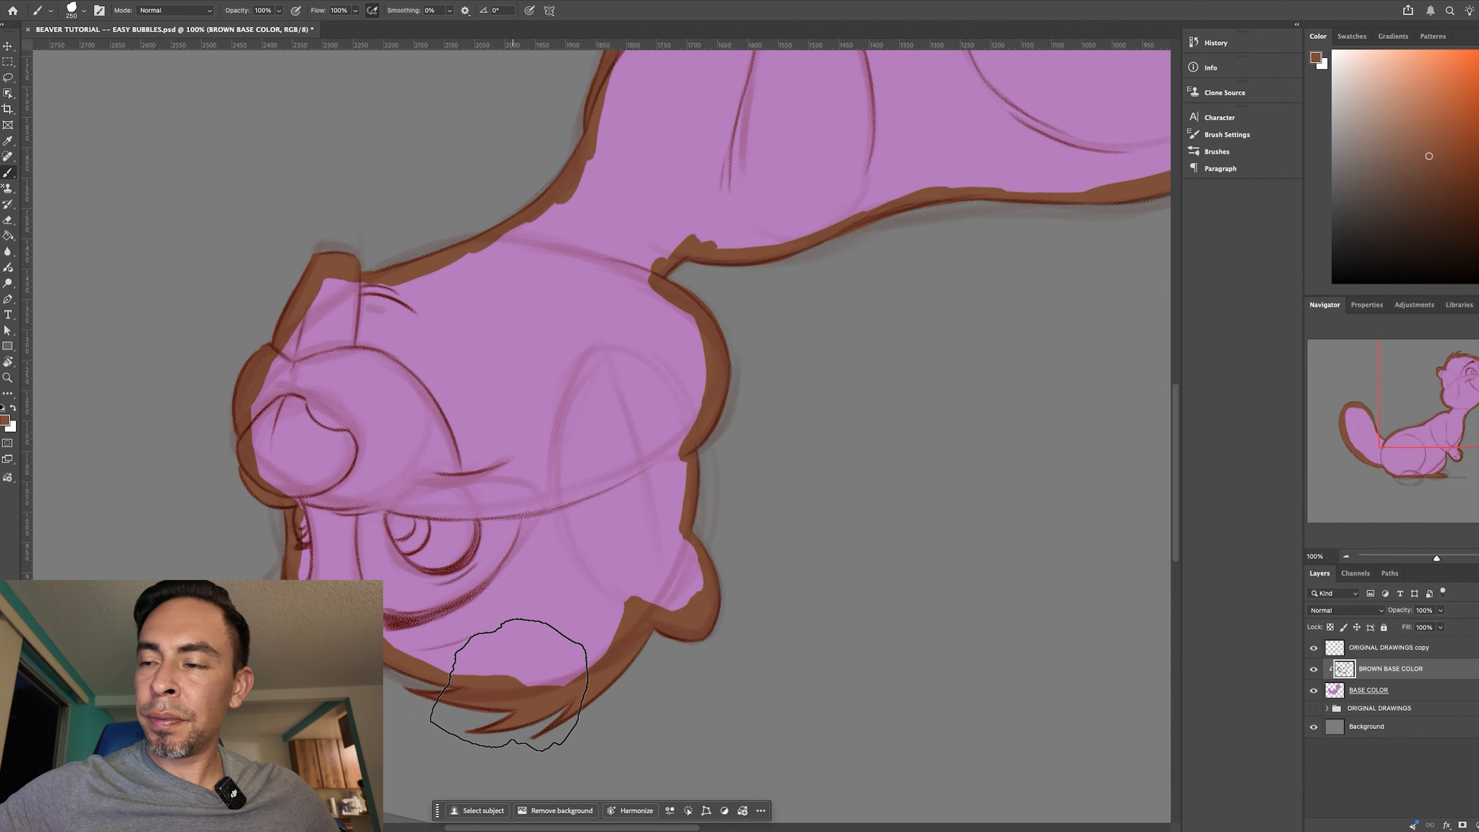
- Turn the canvas back upright and fill the enclosed body area with the brown using the Paint Bucket
key(r)
mouse_move(720, 704)
mouse_down()
mouse_move(637, 740)
mouse_move(611, 720)
mouse_move(744, 688)
mouse_move(724, 685)
mouse_up()
key(b)
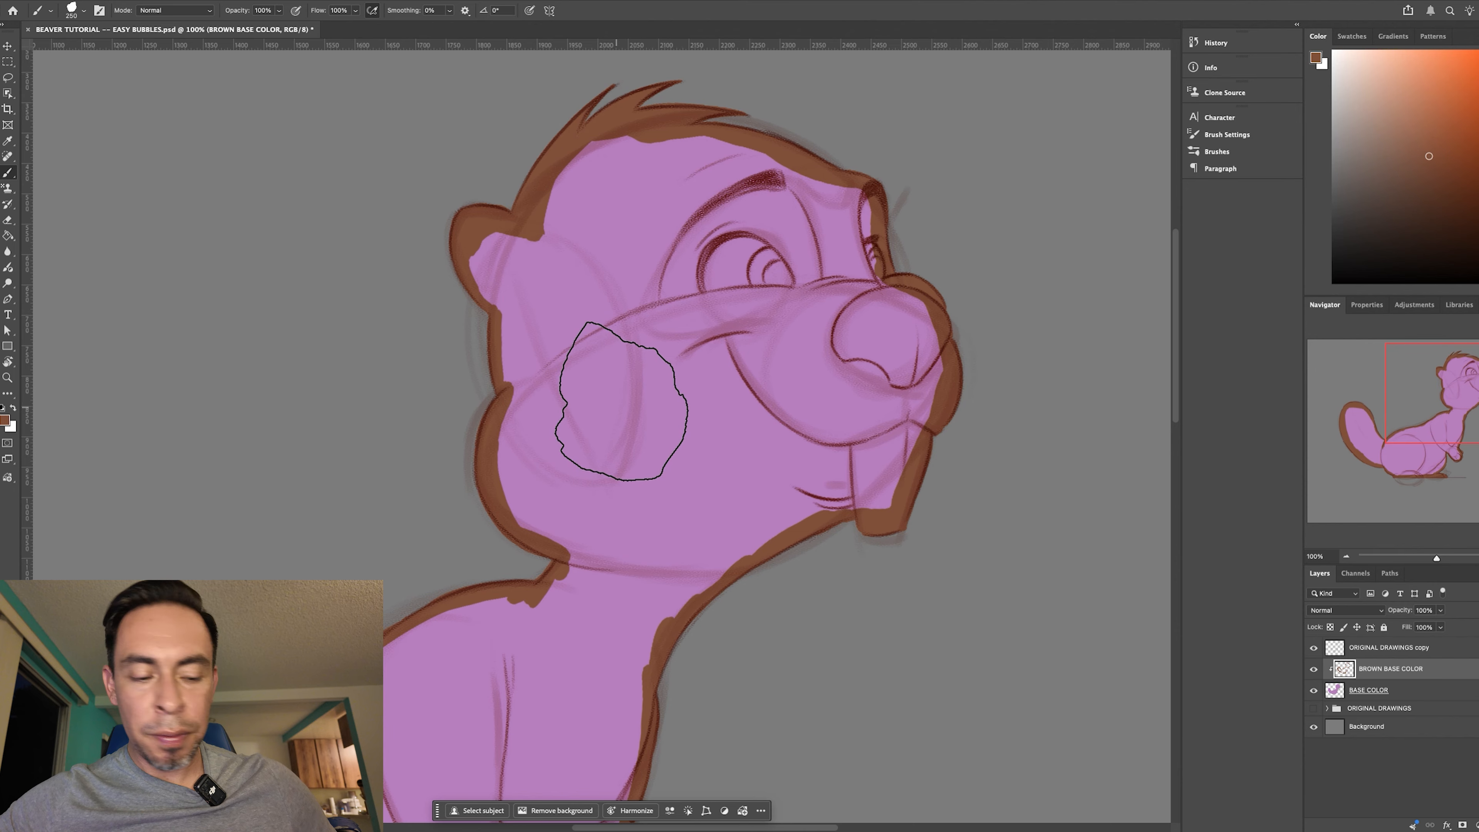
key(g)
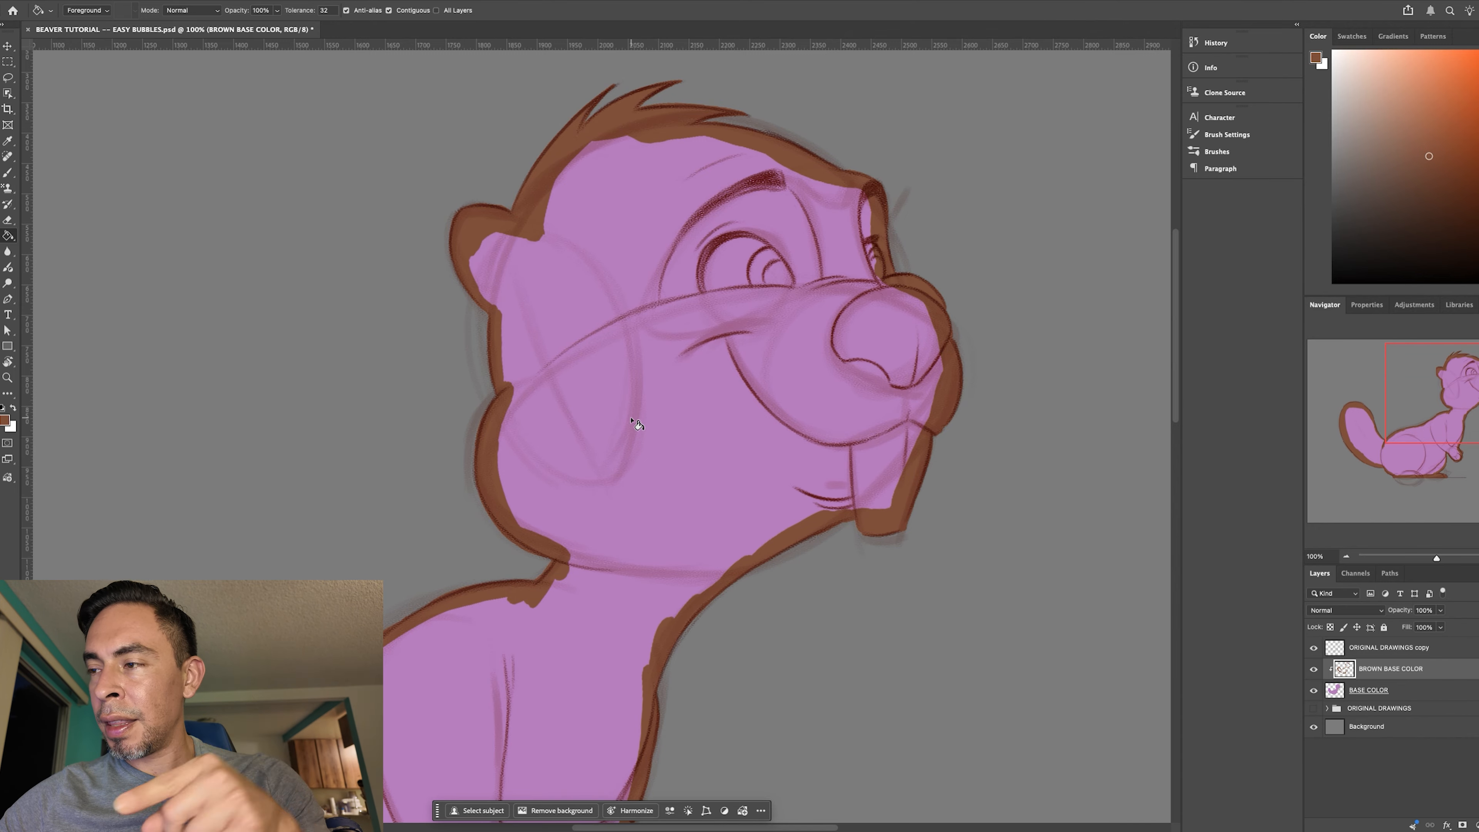
click(642, 435)
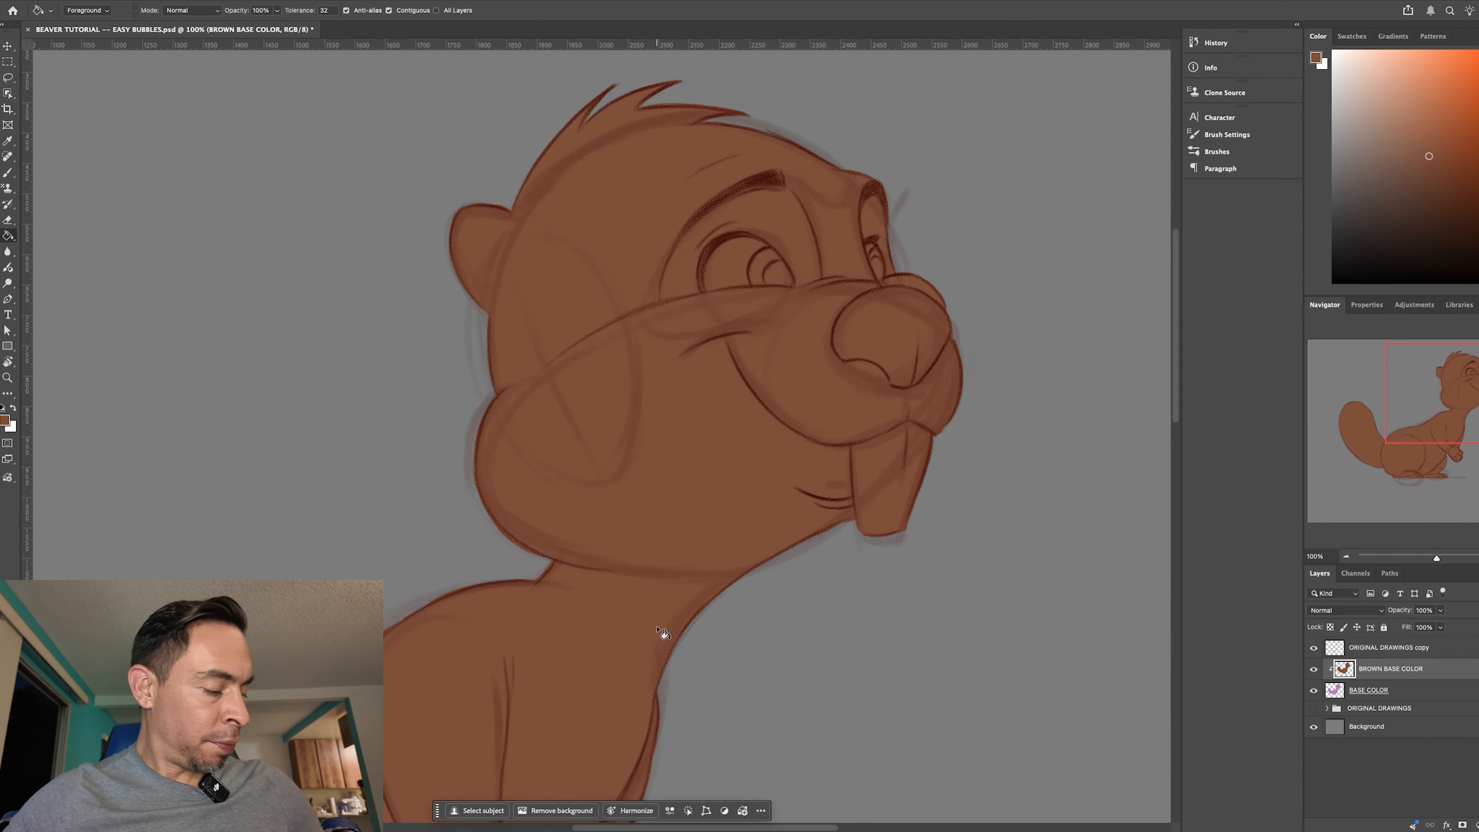
- Straighten the canvas rotation to 0° and inspect the brown fill over the beaver's whole body
drag(724, 638, 867, 362)
key(r)
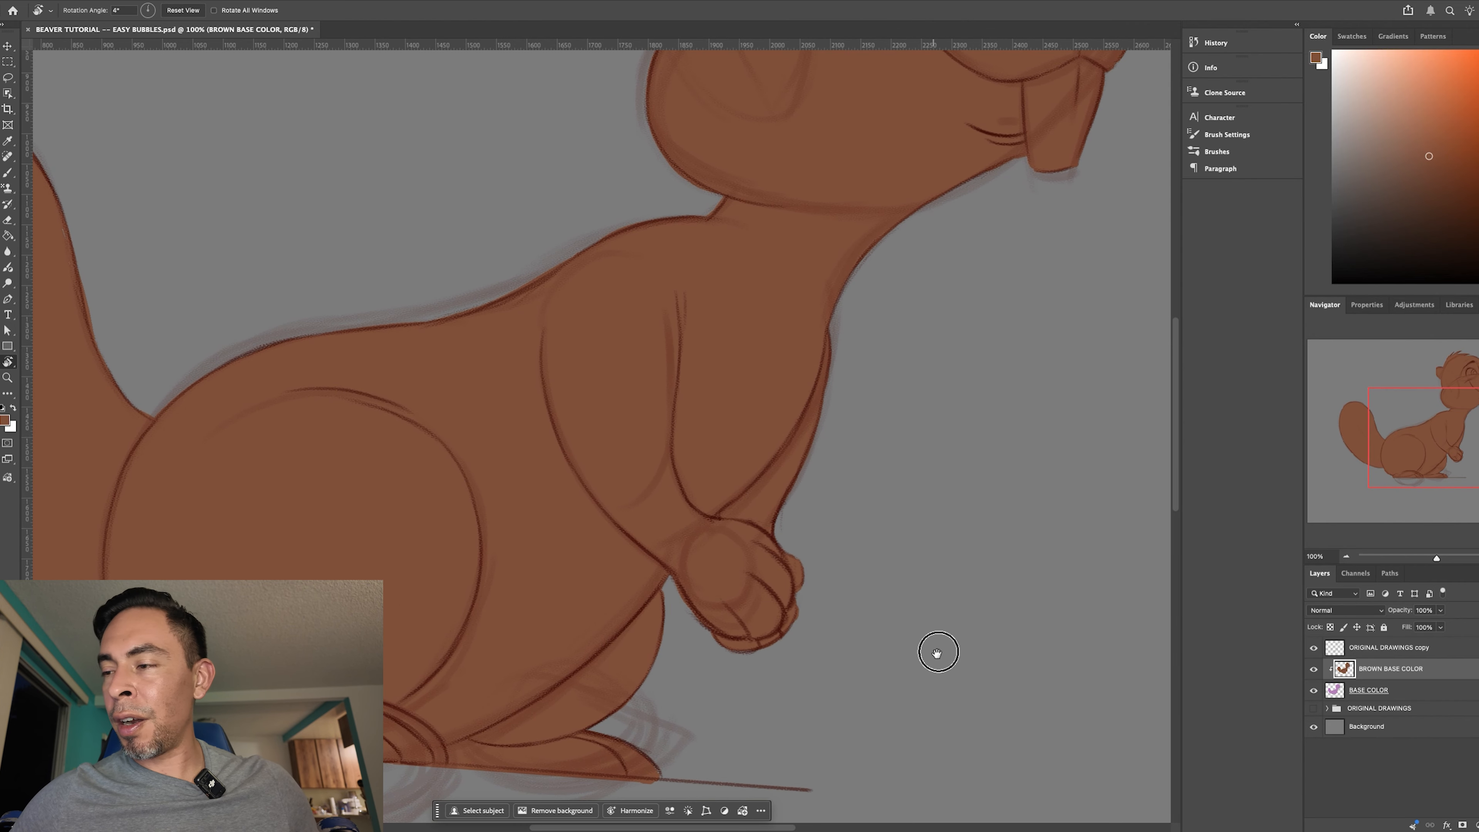
drag(937, 652, 947, 627)
drag(1020, 695, 1036, 631)
drag(1106, 443, 947, 703)
key(super+minus)
key(super+minus)
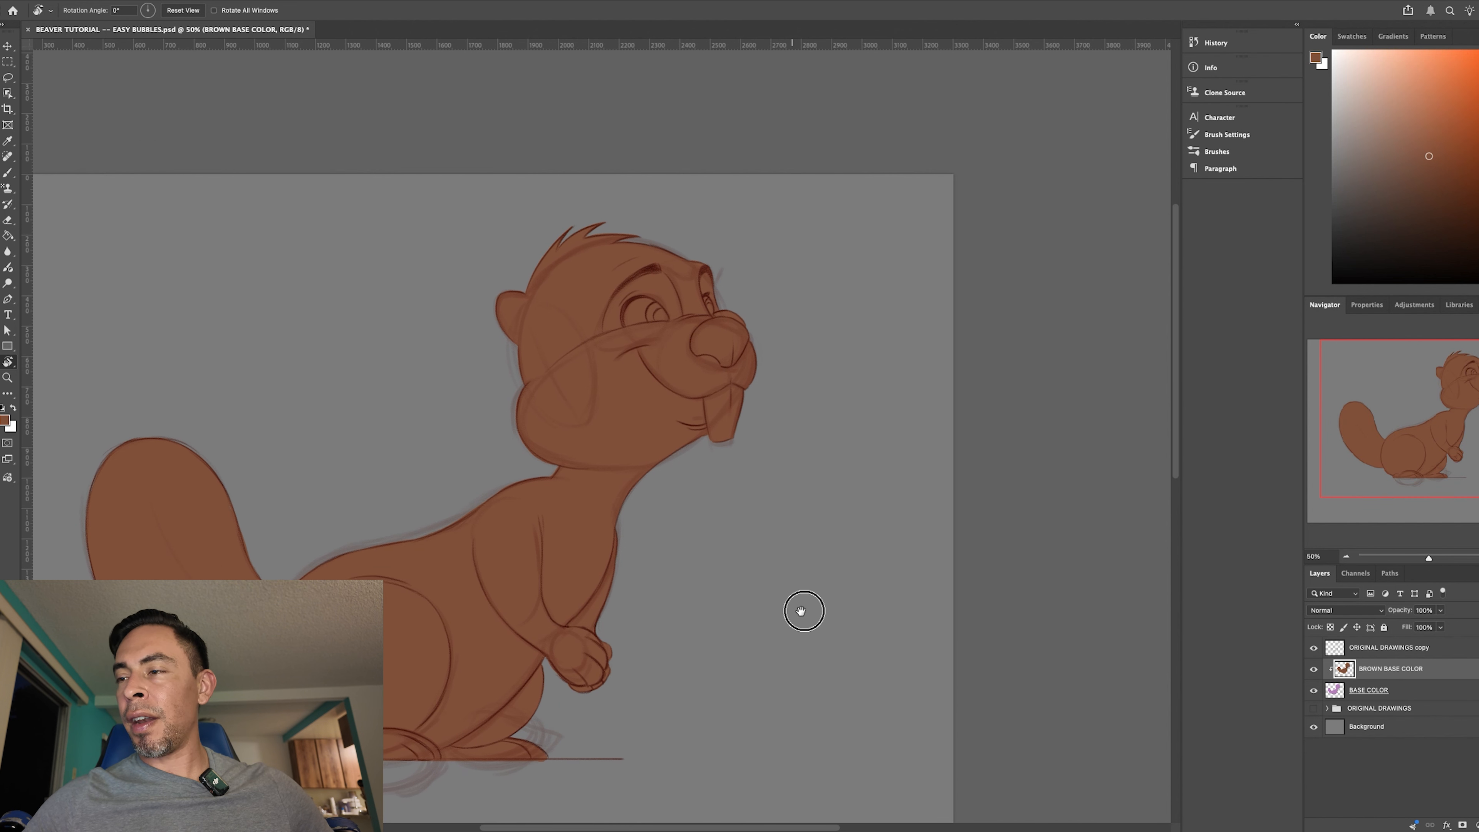
scroll(803, 611, left, 3)
scroll(802, 611, down, 2)
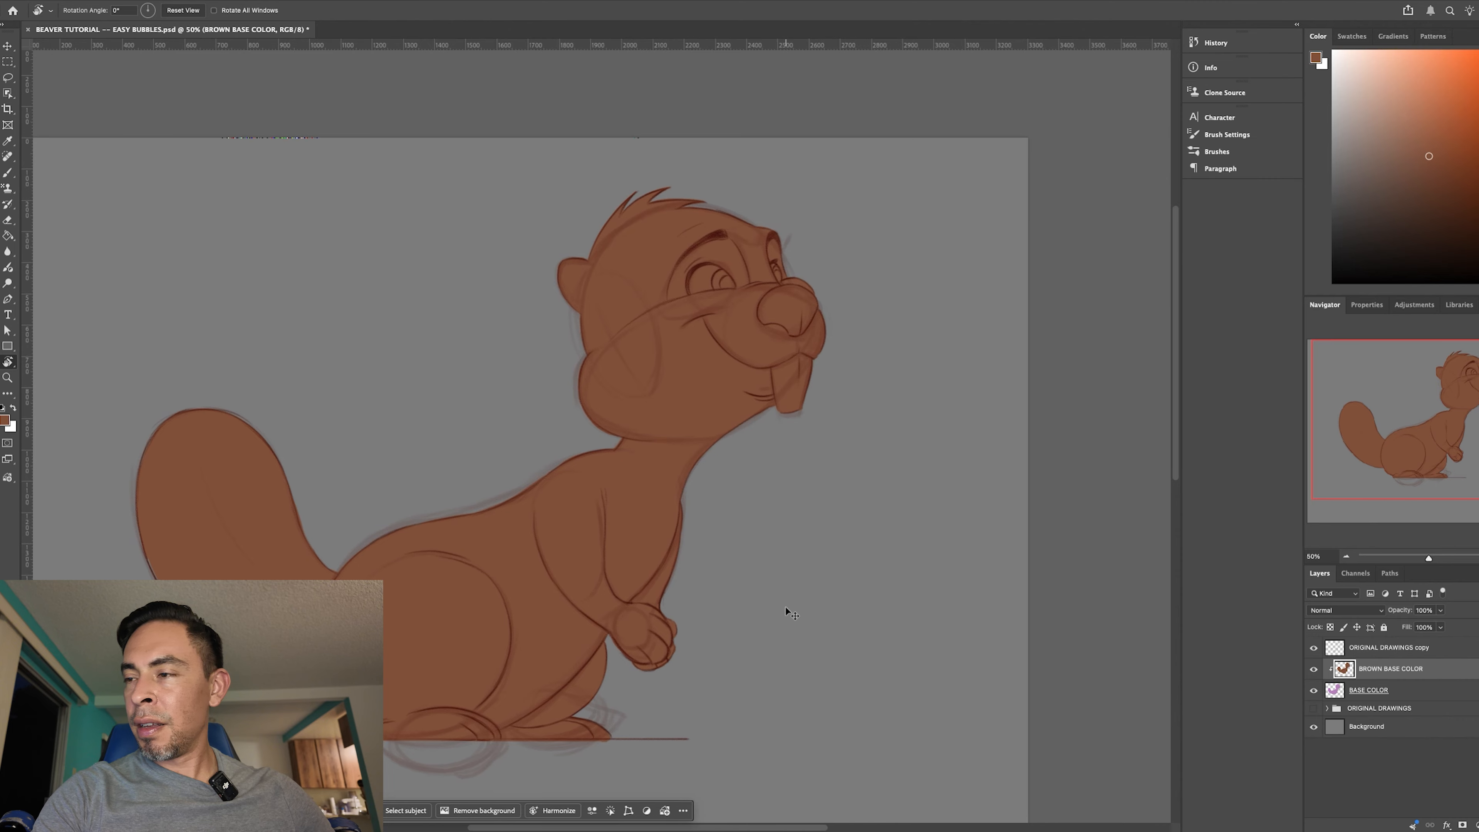
key(super+plus)
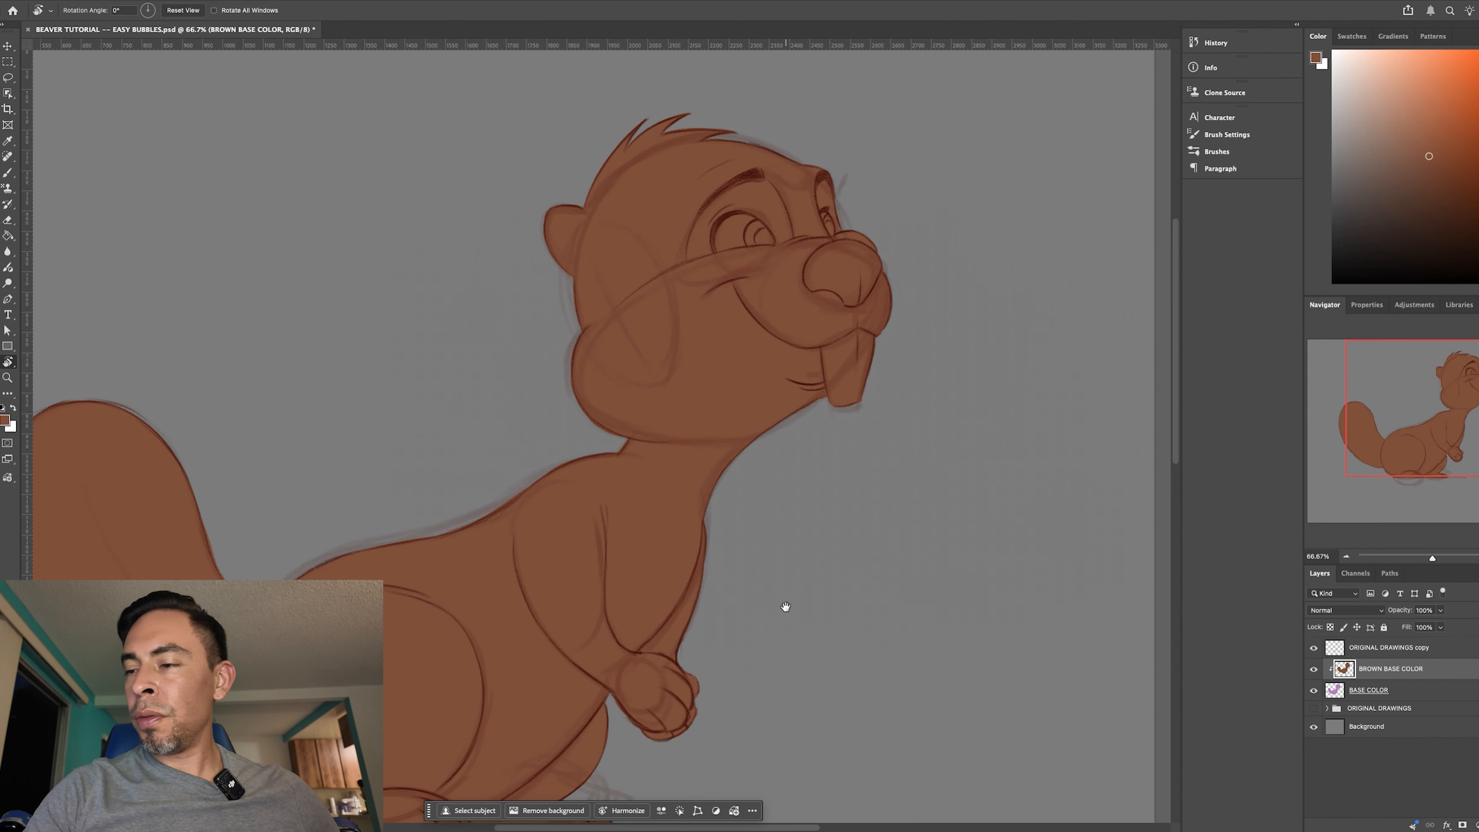
scroll(803, 643, down, 3)
scroll(803, 643, left, 2)
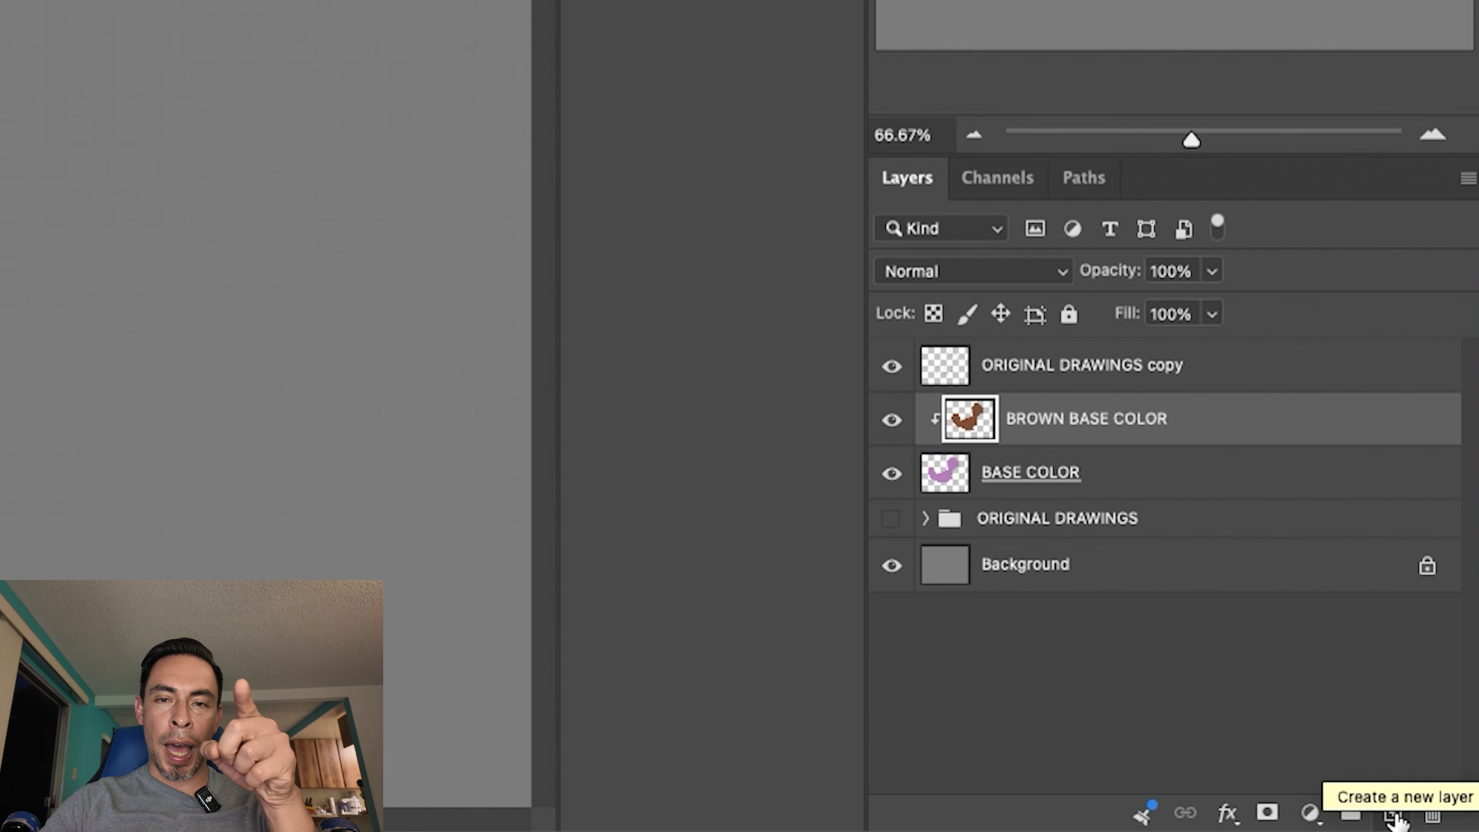
- Add a new layer above BROWN BASE COLOR, make it a clipping mask and name it TAIL
click(1393, 812)
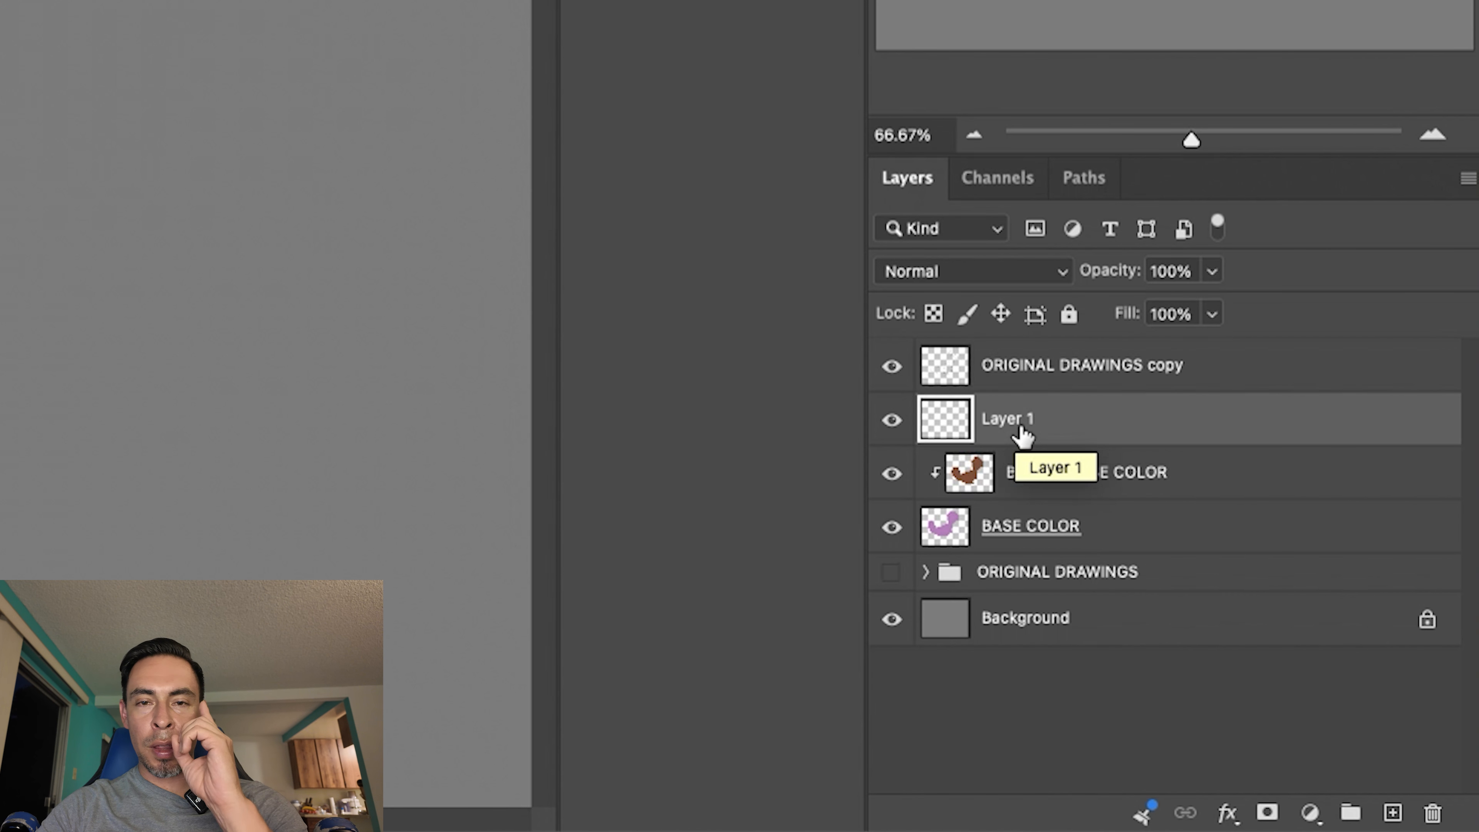
right_click(1056, 422)
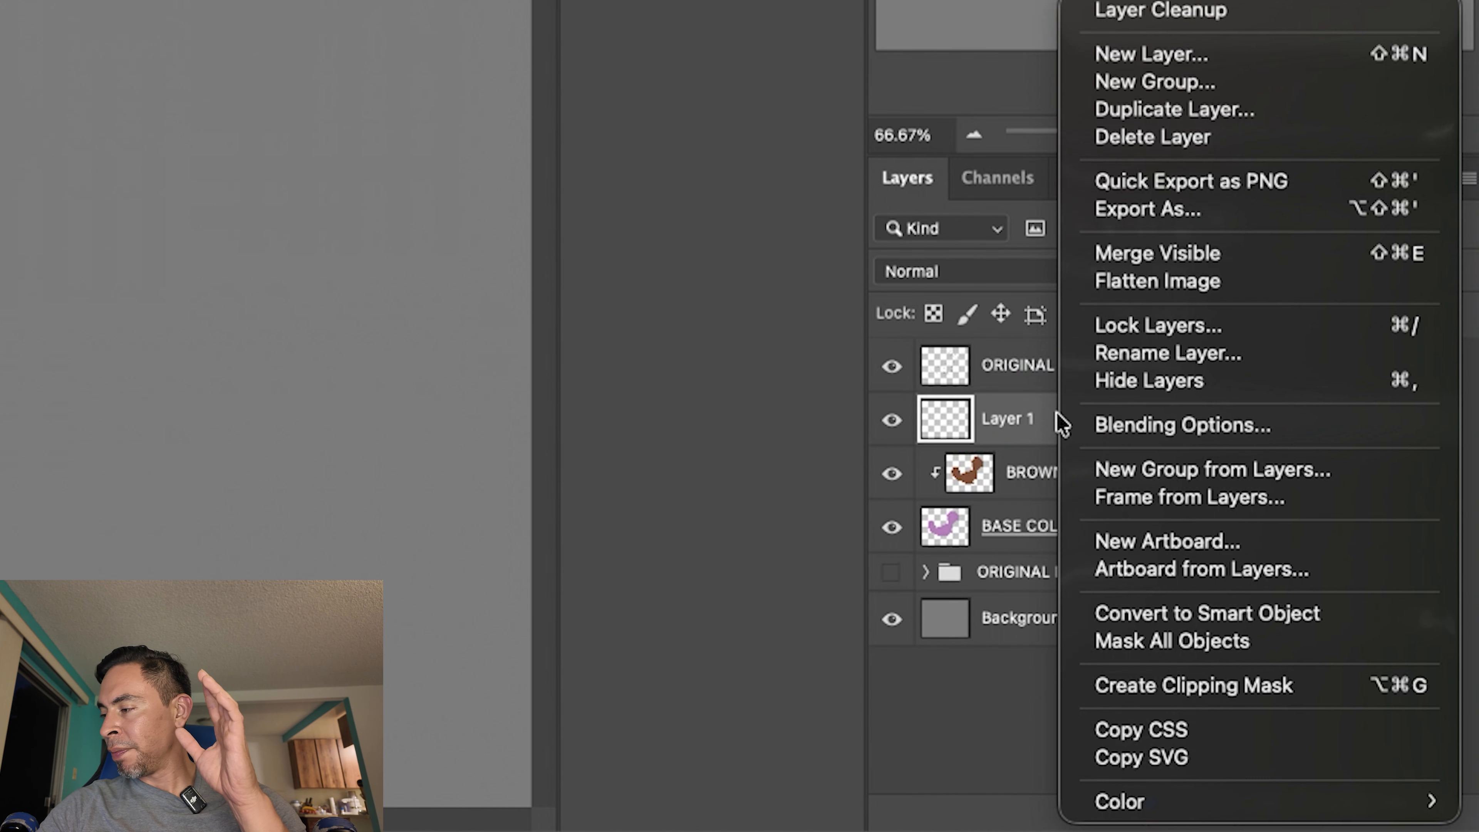
click(1198, 686)
double_click(1036, 418)
text(t)
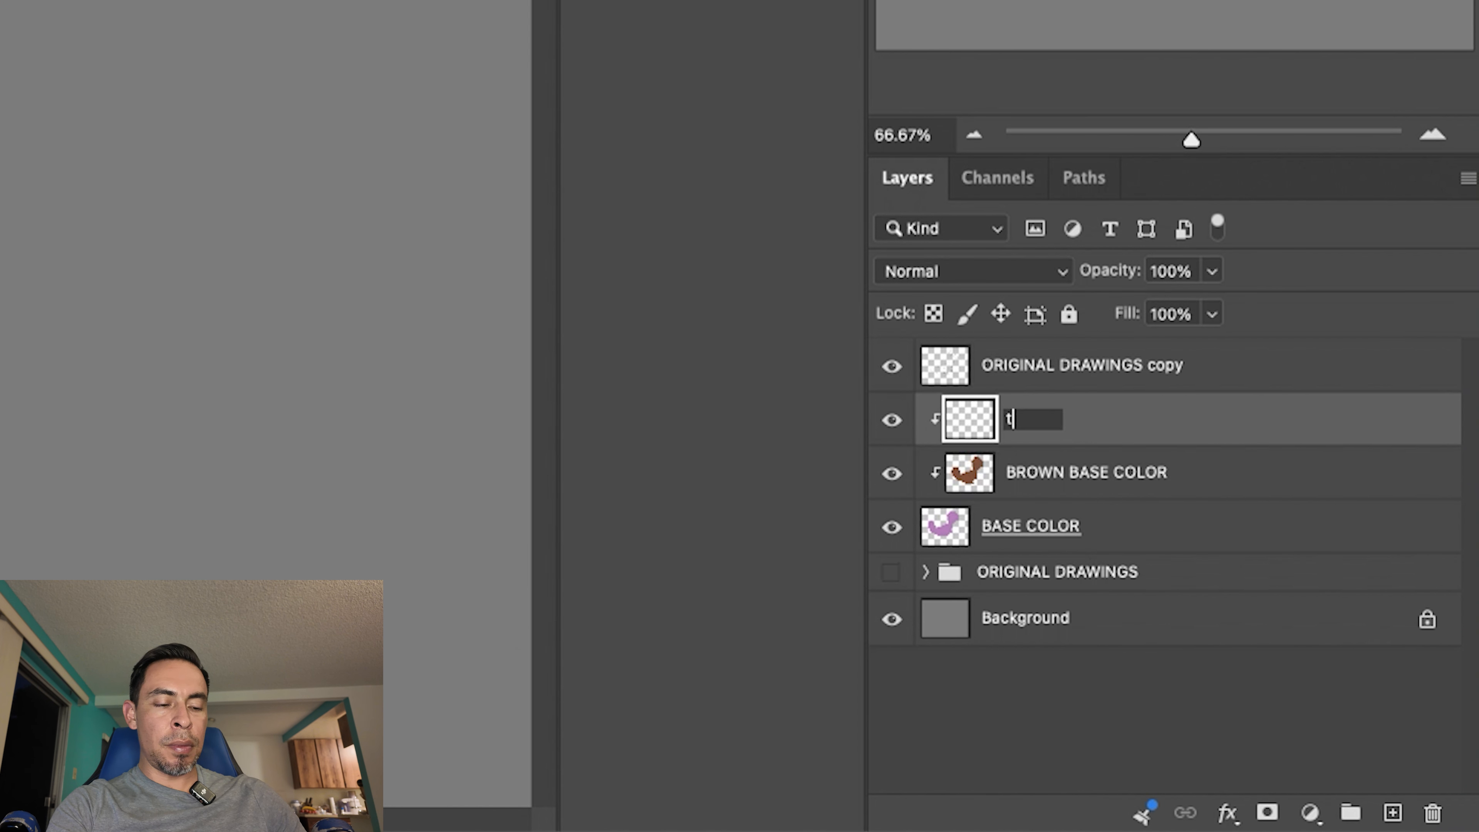
text(ail)
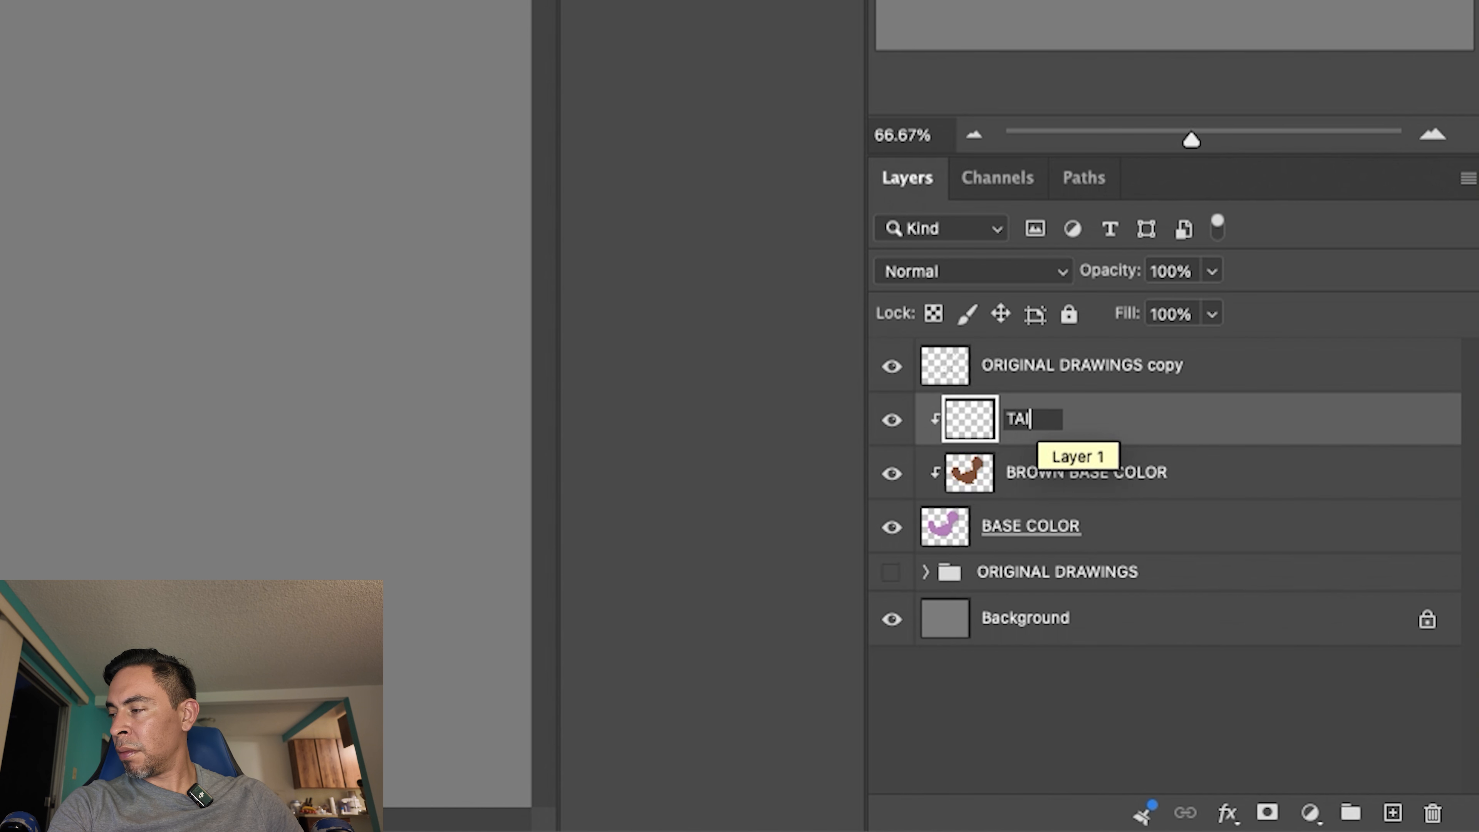
key(Return)
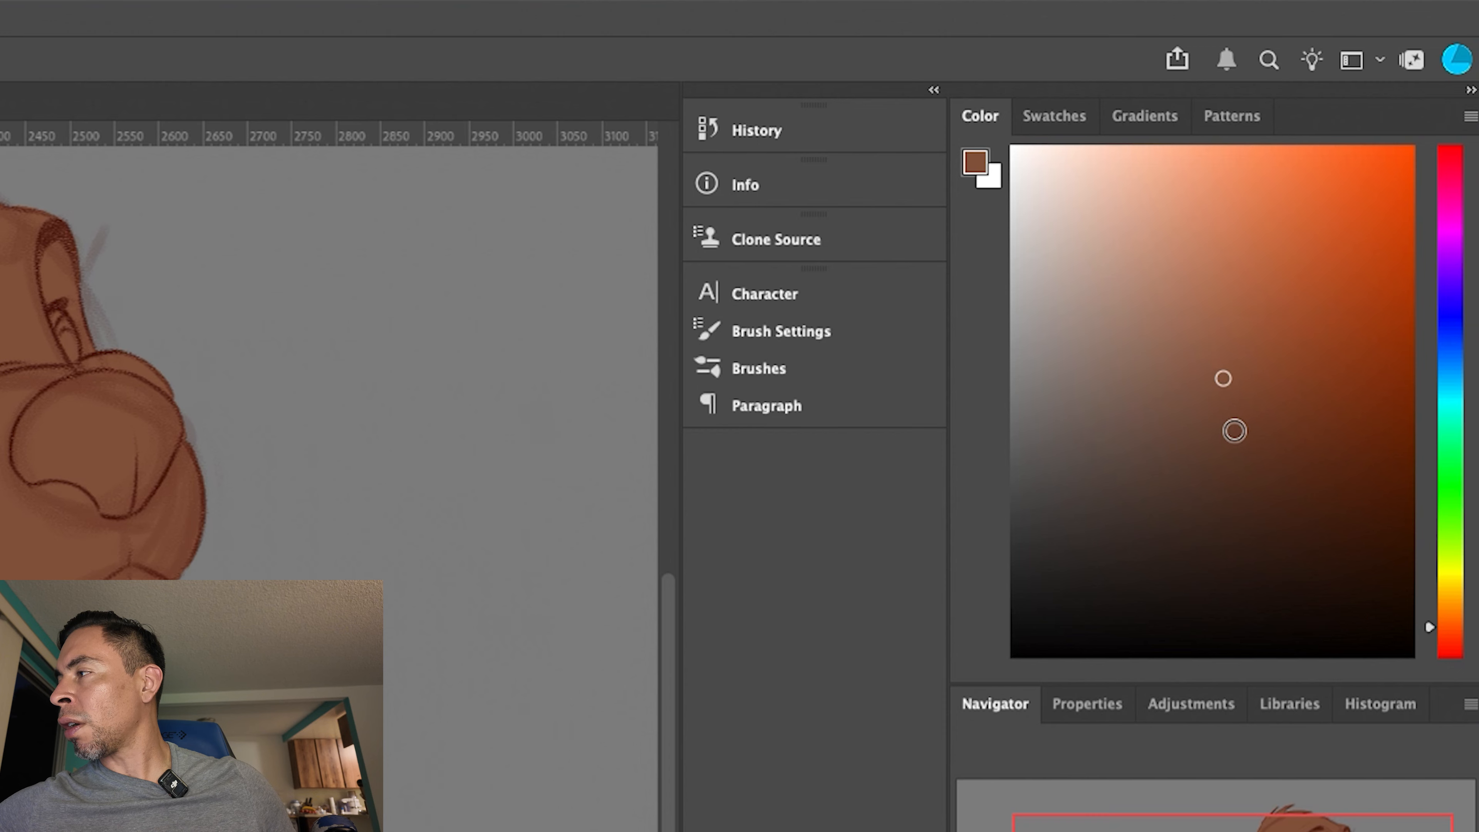
- Darken the brush colour to a deep brown, trying each shade with a stroke on the tail and undoing the strokes
drag(1233, 434, 1249, 453)
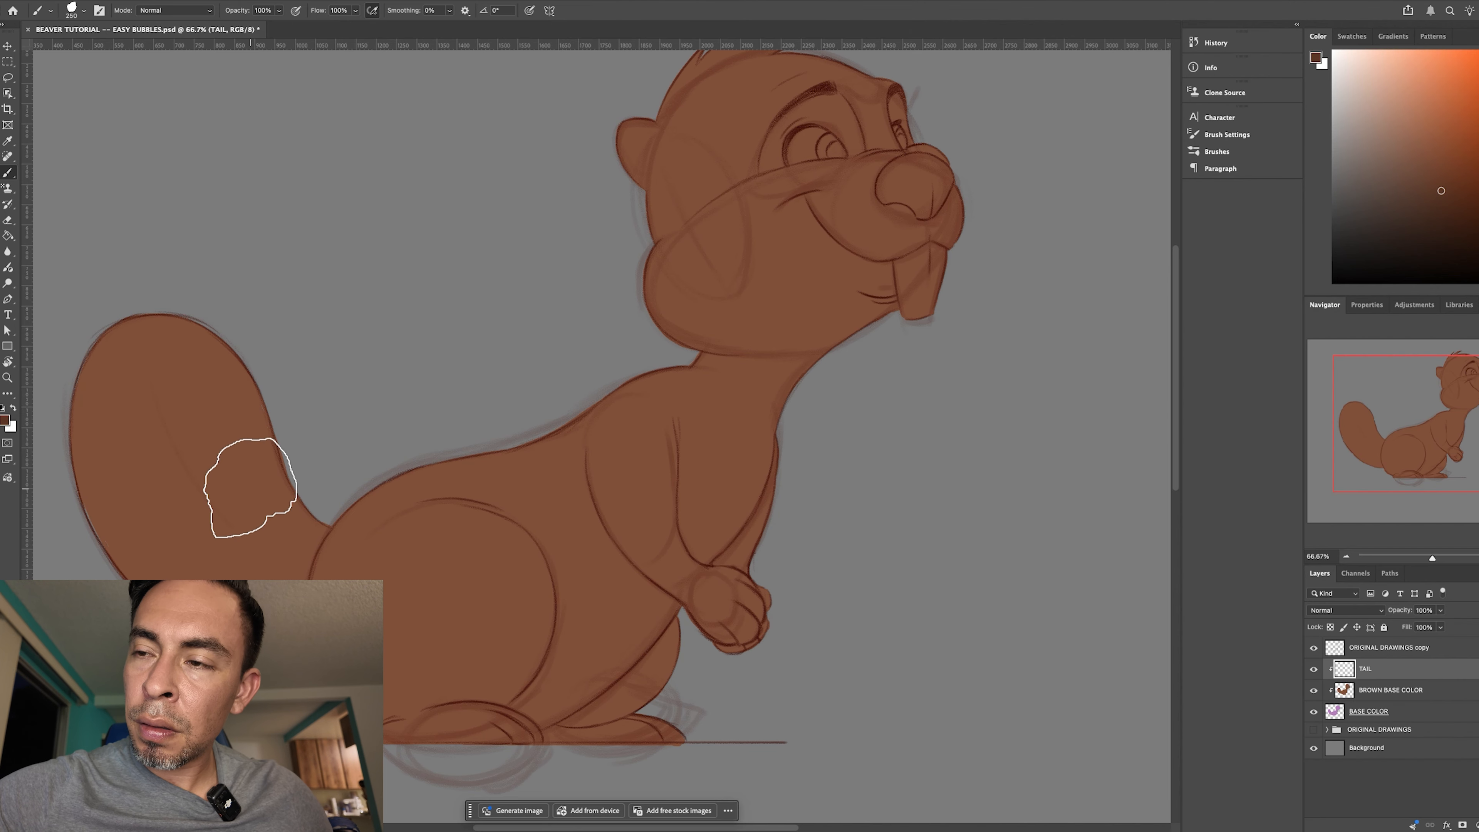
drag(247, 489, 256, 397)
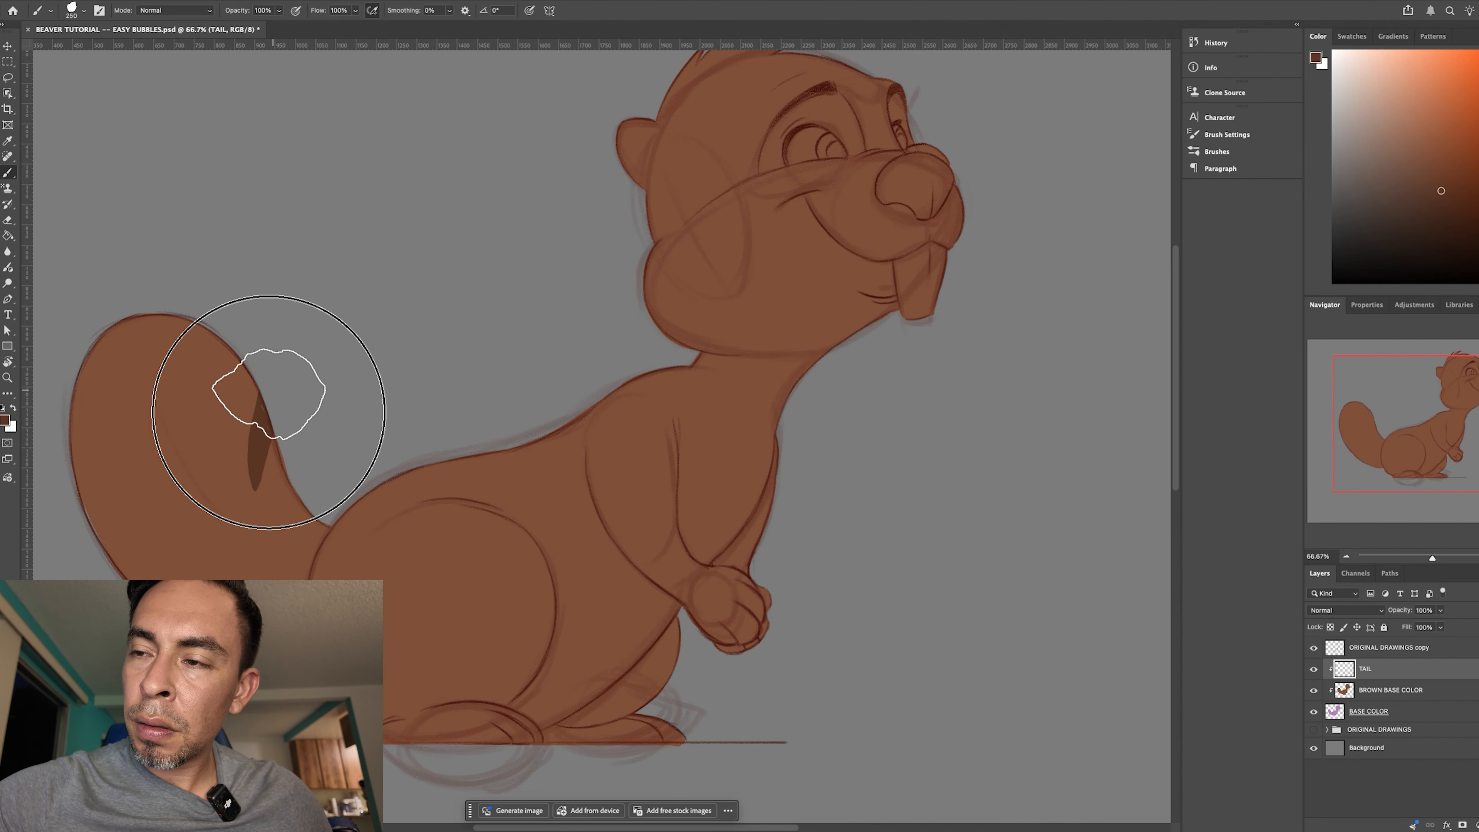
key(super+z)
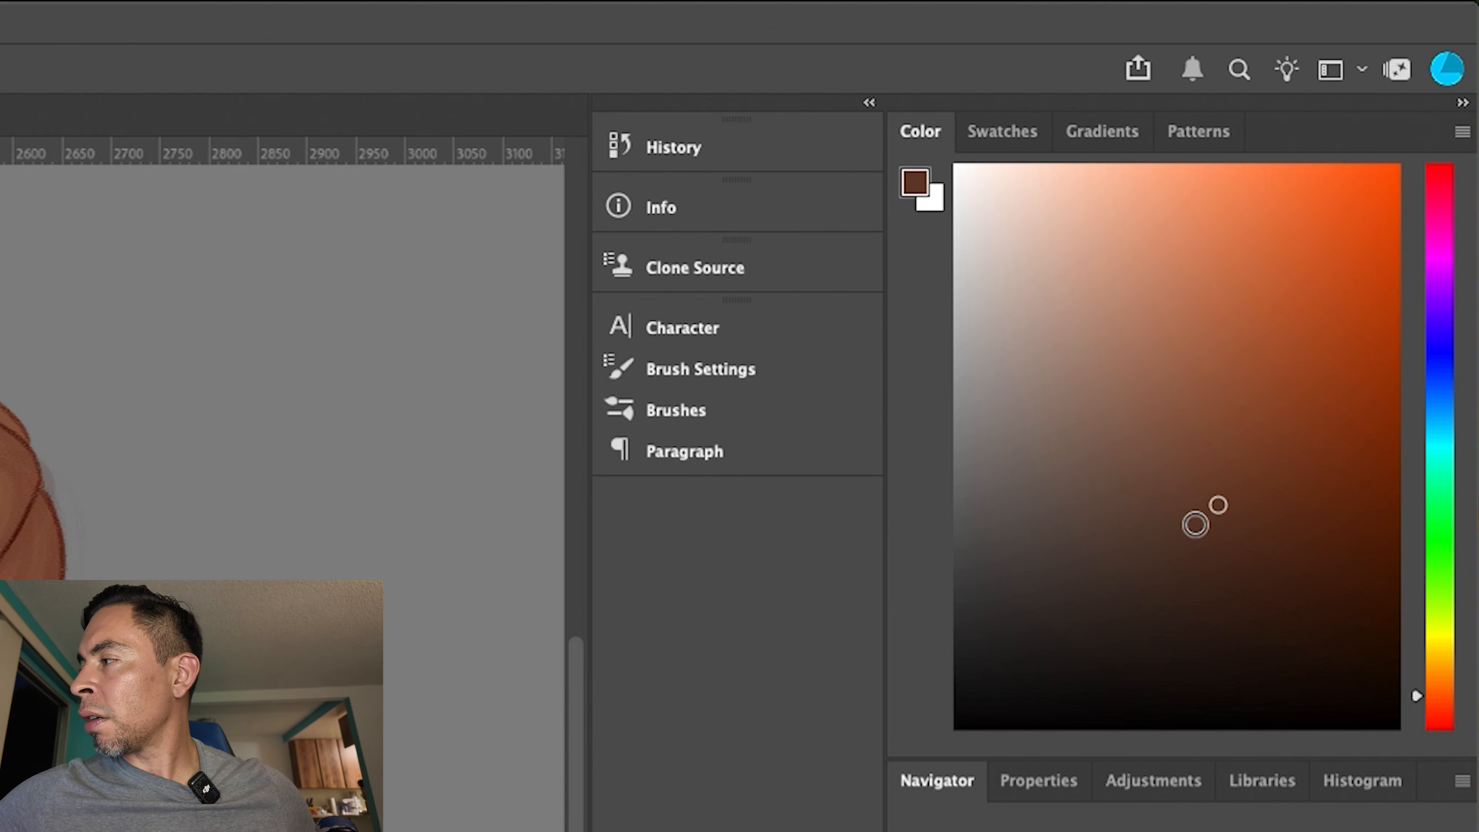
drag(1211, 523, 1228, 535)
drag(272, 438, 292, 501)
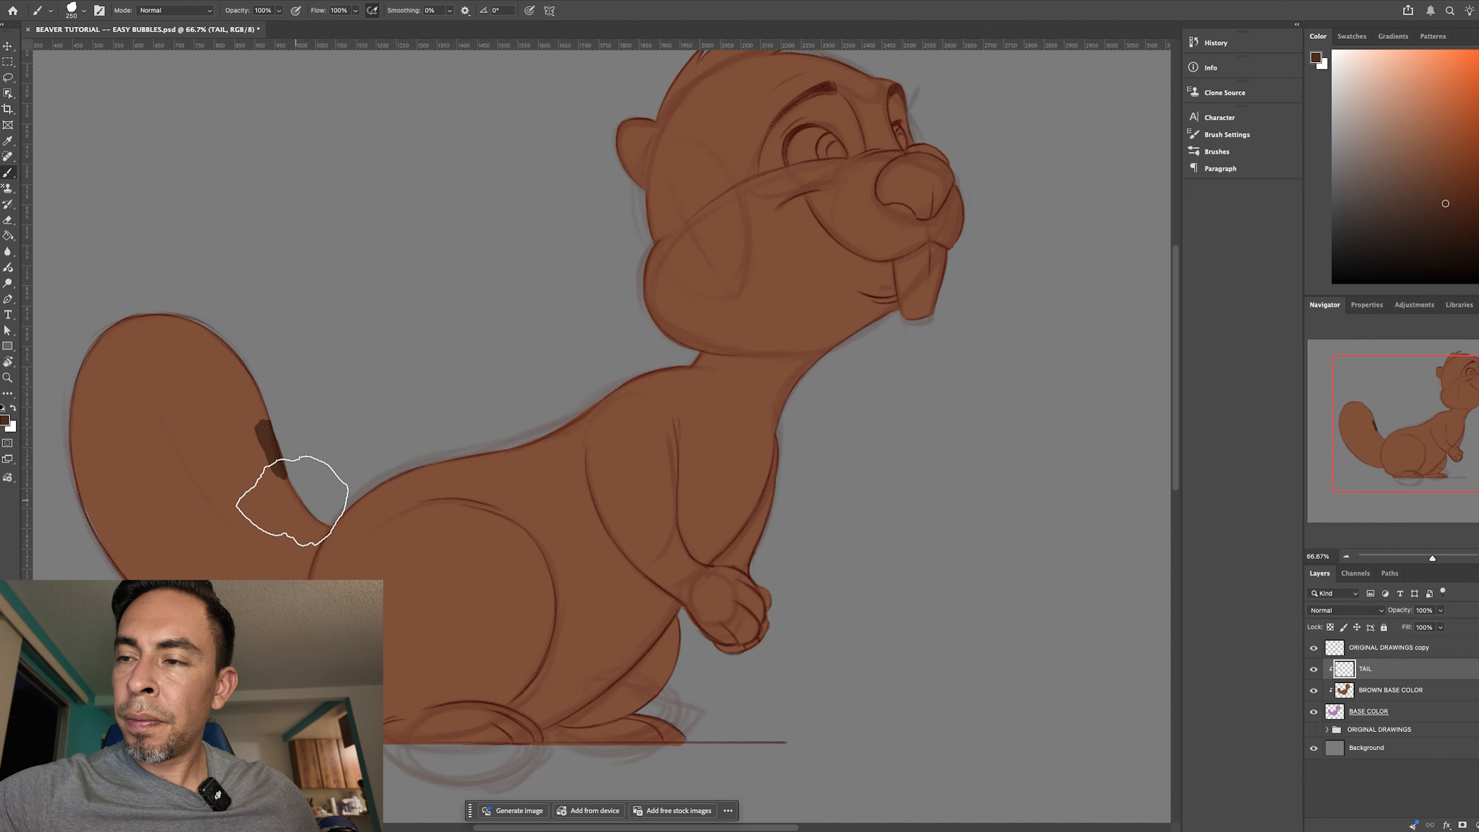
key(super+z)
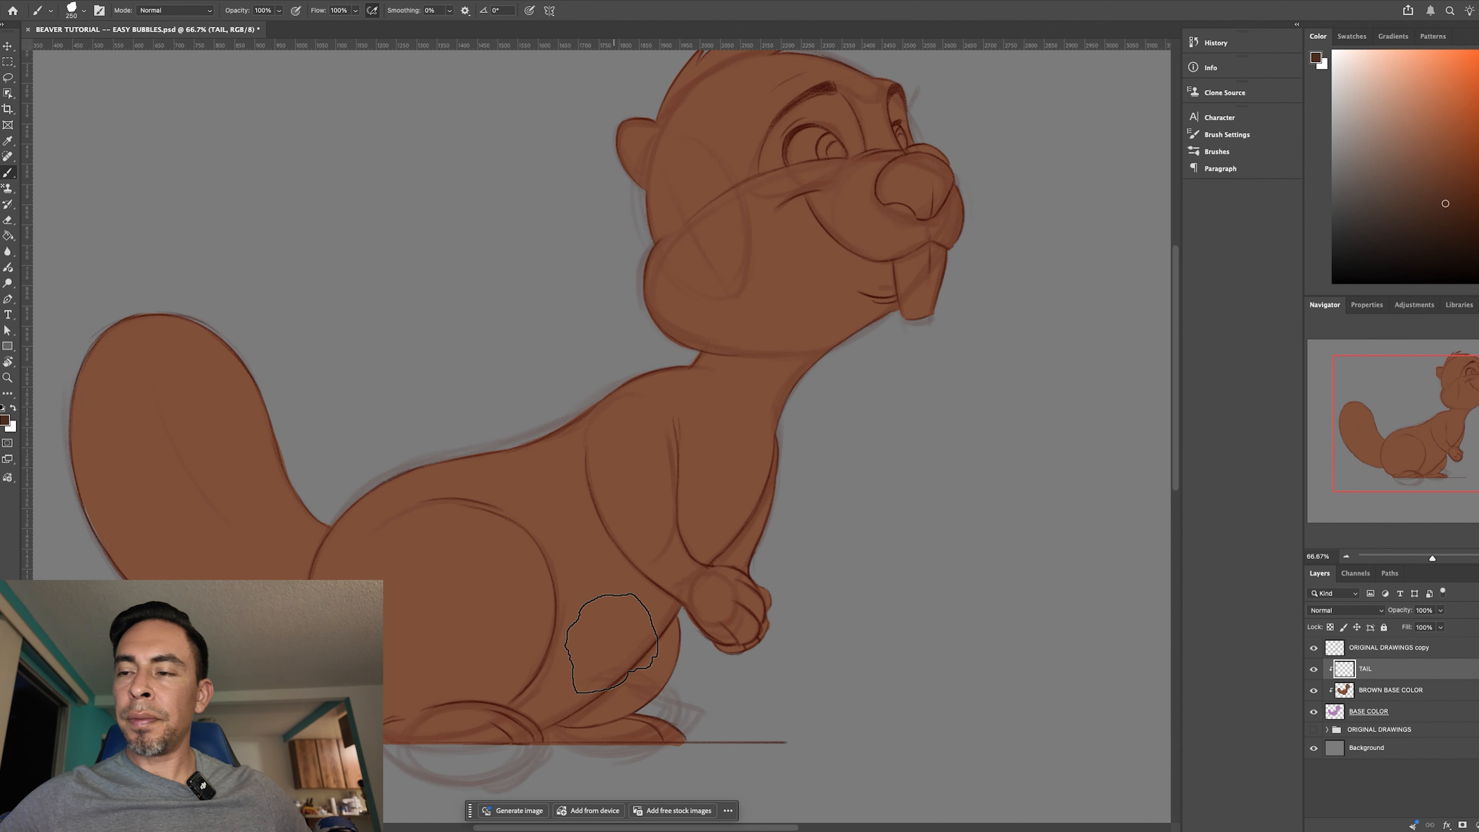
- Zoom in on the tail and paint a dark brown border down its outer edge from the tip to the rump
key(super+plus)
drag(436, 591, 766, 505)
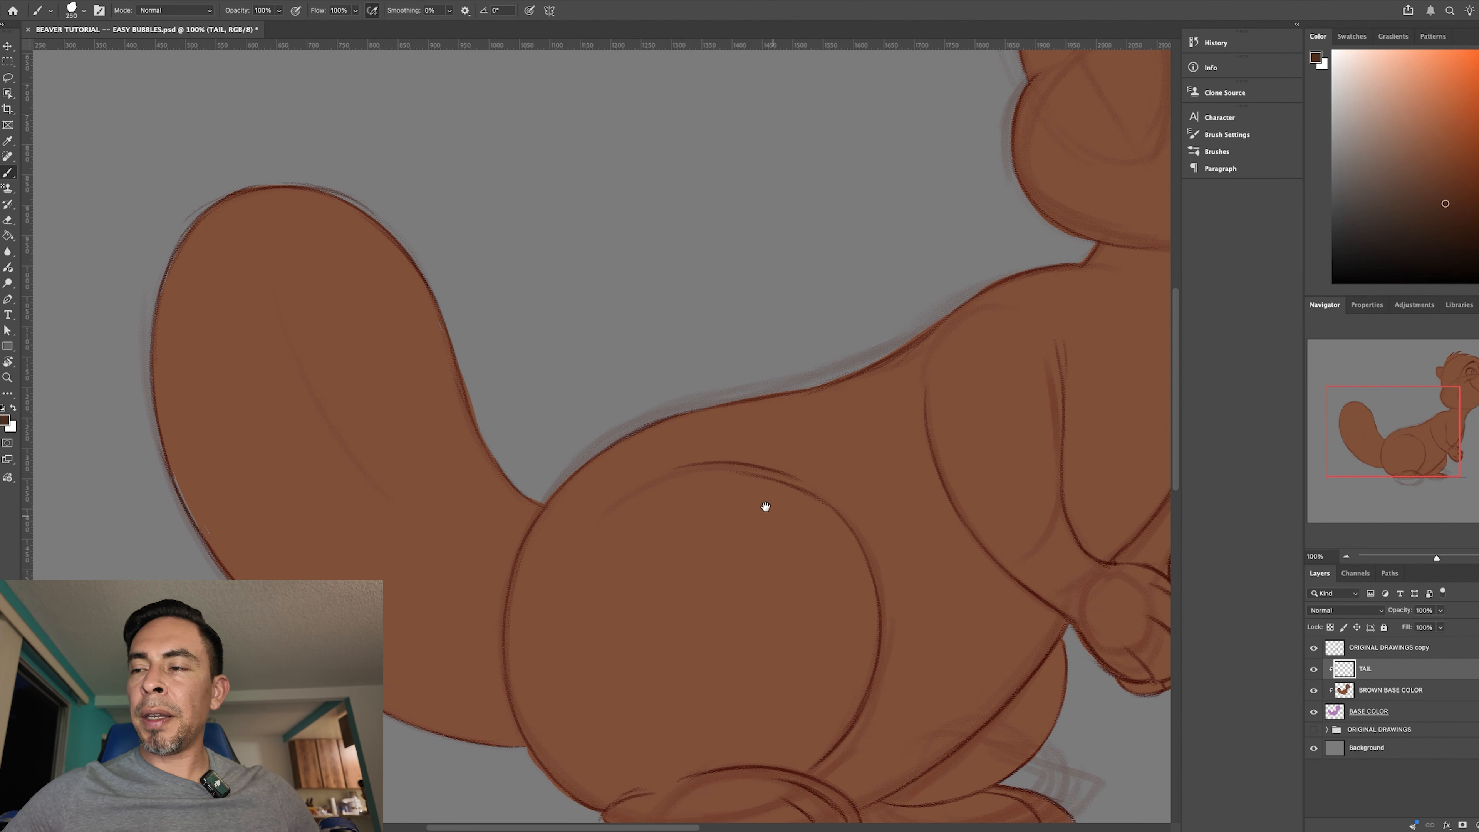
key(r)
drag(762, 651, 762, 664)
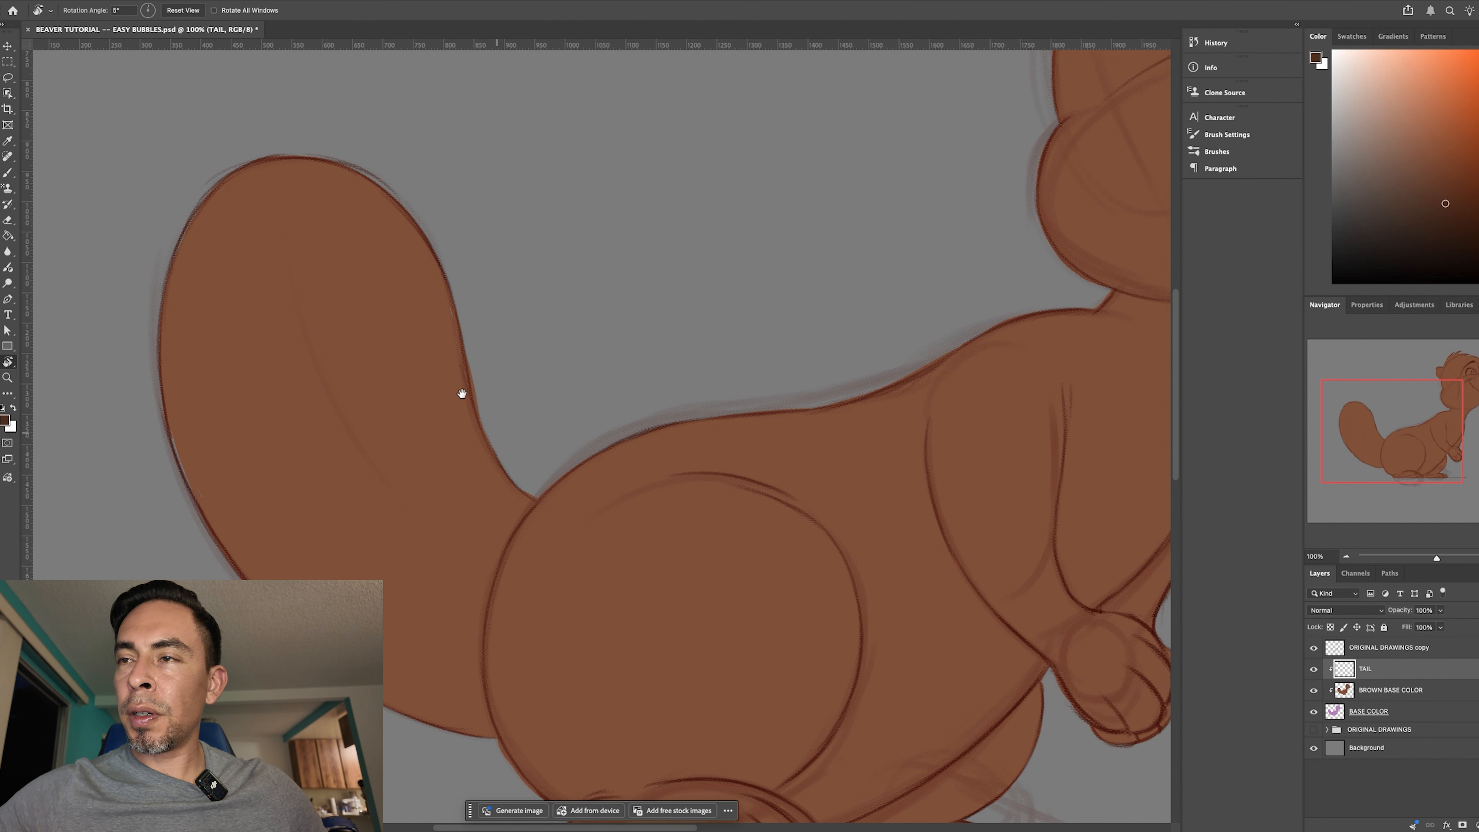
mouse_move(267, 155)
mouse_down()
mouse_move(235, 182)
mouse_move(175, 369)
mouse_up()
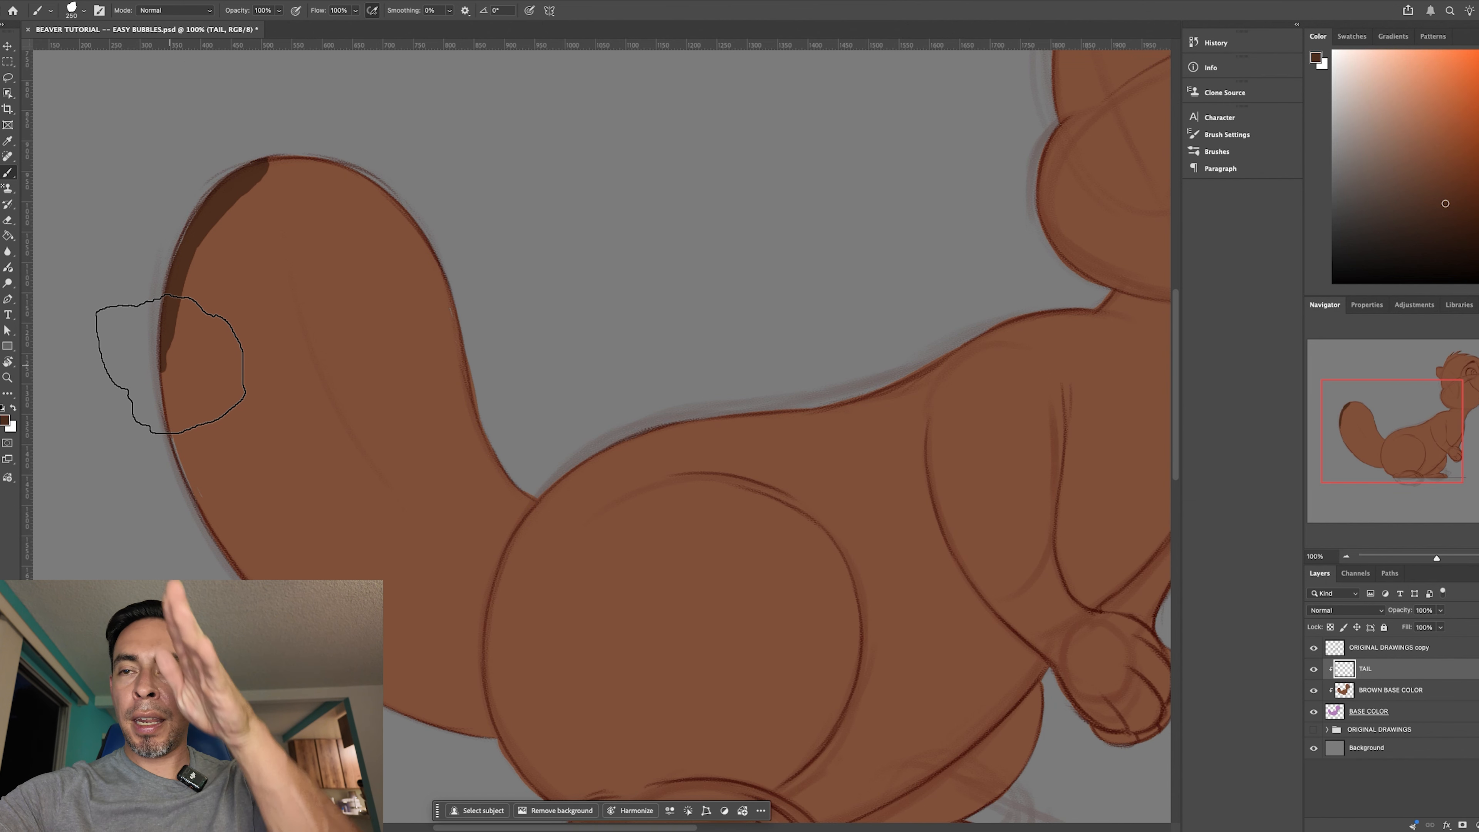
mouse_move(215, 198)
mouse_down()
mouse_move(179, 417)
mouse_move(204, 225)
mouse_move(199, 478)
mouse_move(177, 278)
mouse_move(216, 547)
mouse_move(165, 328)
mouse_move(214, 548)
mouse_move(182, 451)
mouse_move(215, 521)
mouse_move(202, 483)
mouse_move(230, 511)
mouse_up()
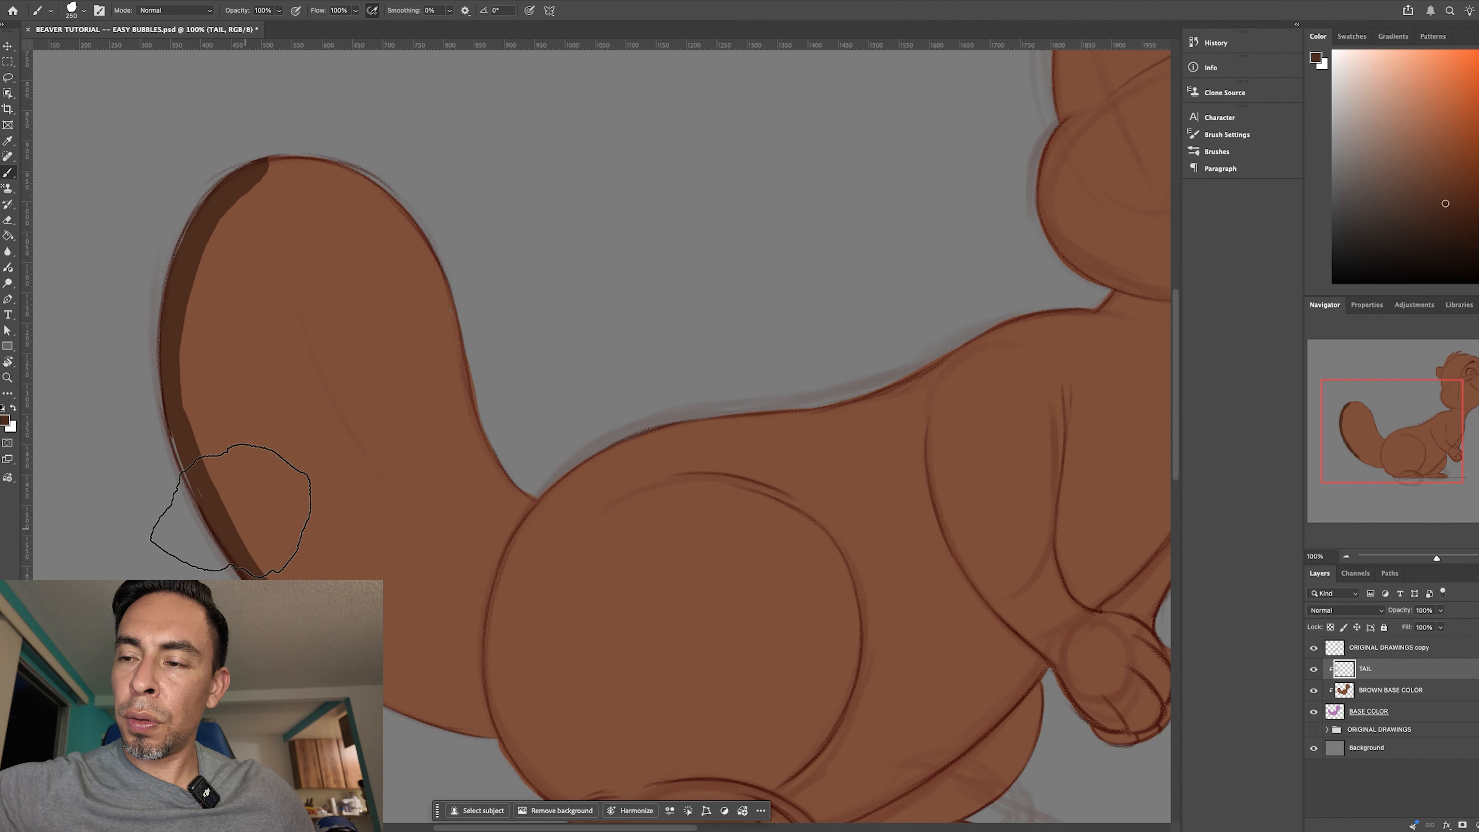
mouse_move(322, 606)
mouse_down()
mouse_move(422, 718)
mouse_move(444, 721)
mouse_up()
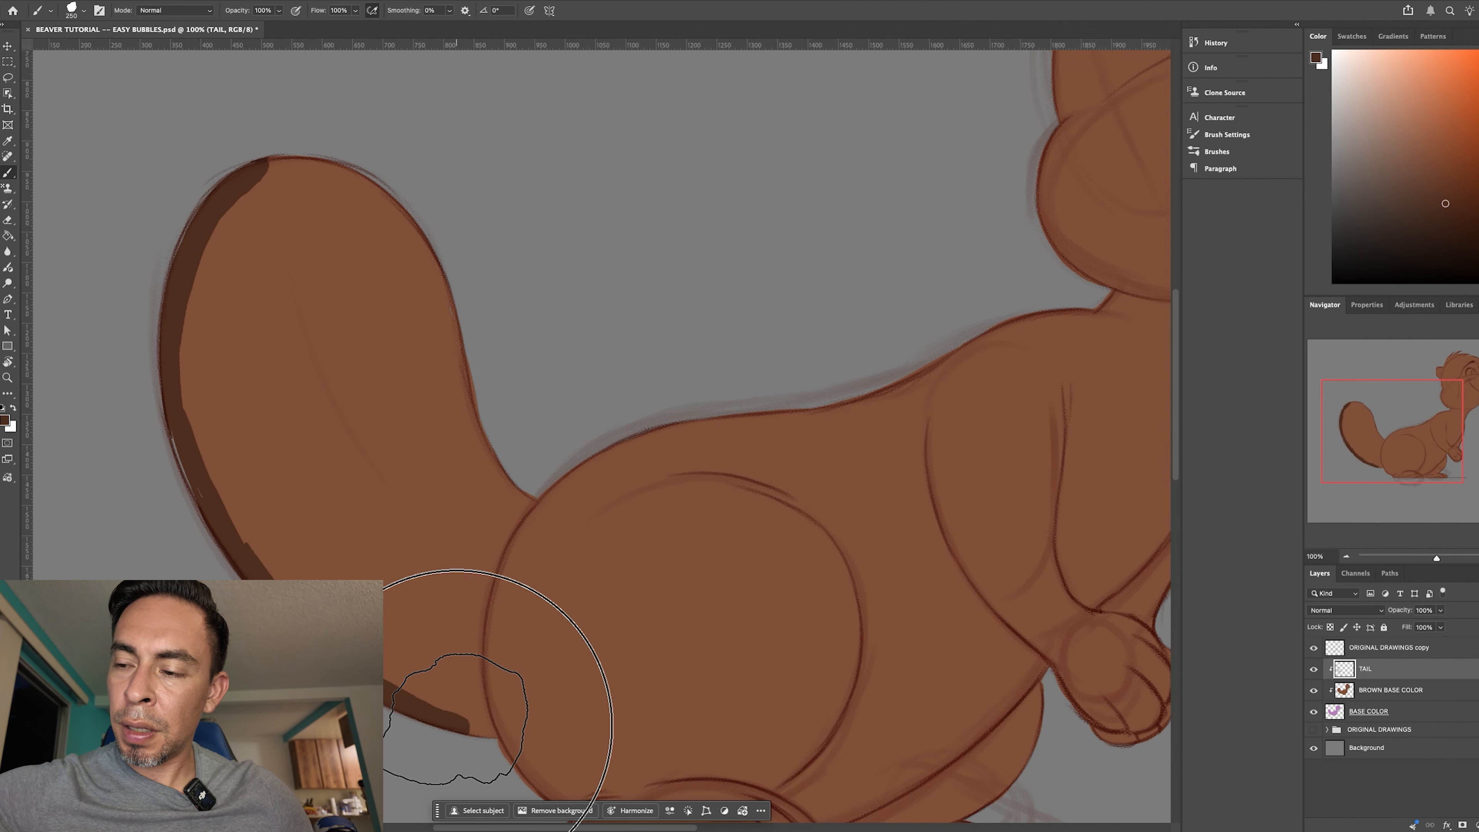
- Paint the dark brown border across the tail's tip and down its inner edge to the back, using a smaller brush near the base
mouse_move(229, 195)
mouse_down()
mouse_move(336, 207)
mouse_move(265, 170)
mouse_move(369, 183)
mouse_up()
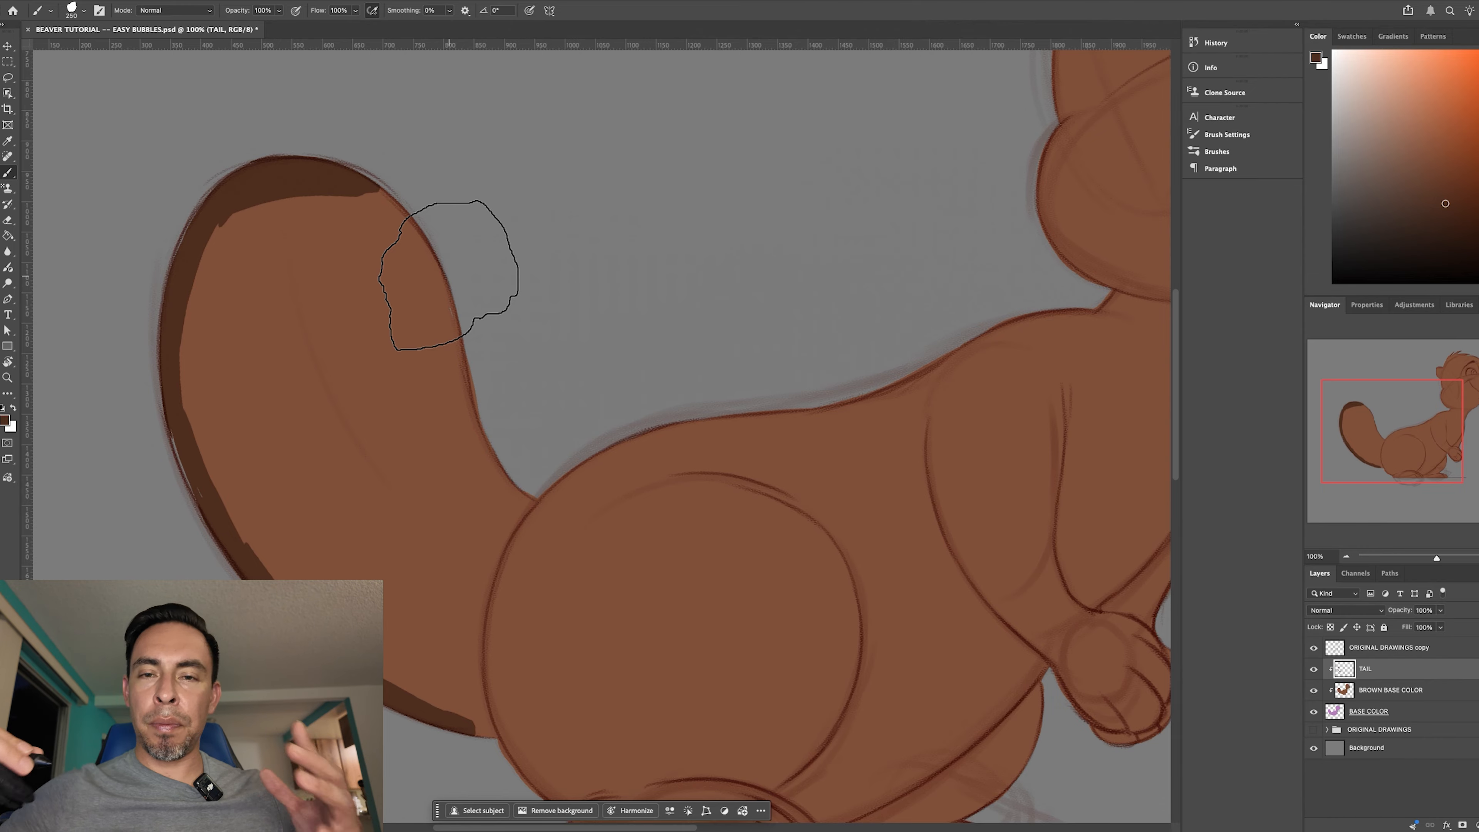
mouse_move(330, 198)
mouse_down()
mouse_move(398, 270)
mouse_move(369, 190)
mouse_move(420, 363)
mouse_move(430, 259)
mouse_move(478, 447)
mouse_move(463, 419)
mouse_move(458, 399)
mouse_move(498, 474)
mouse_up()
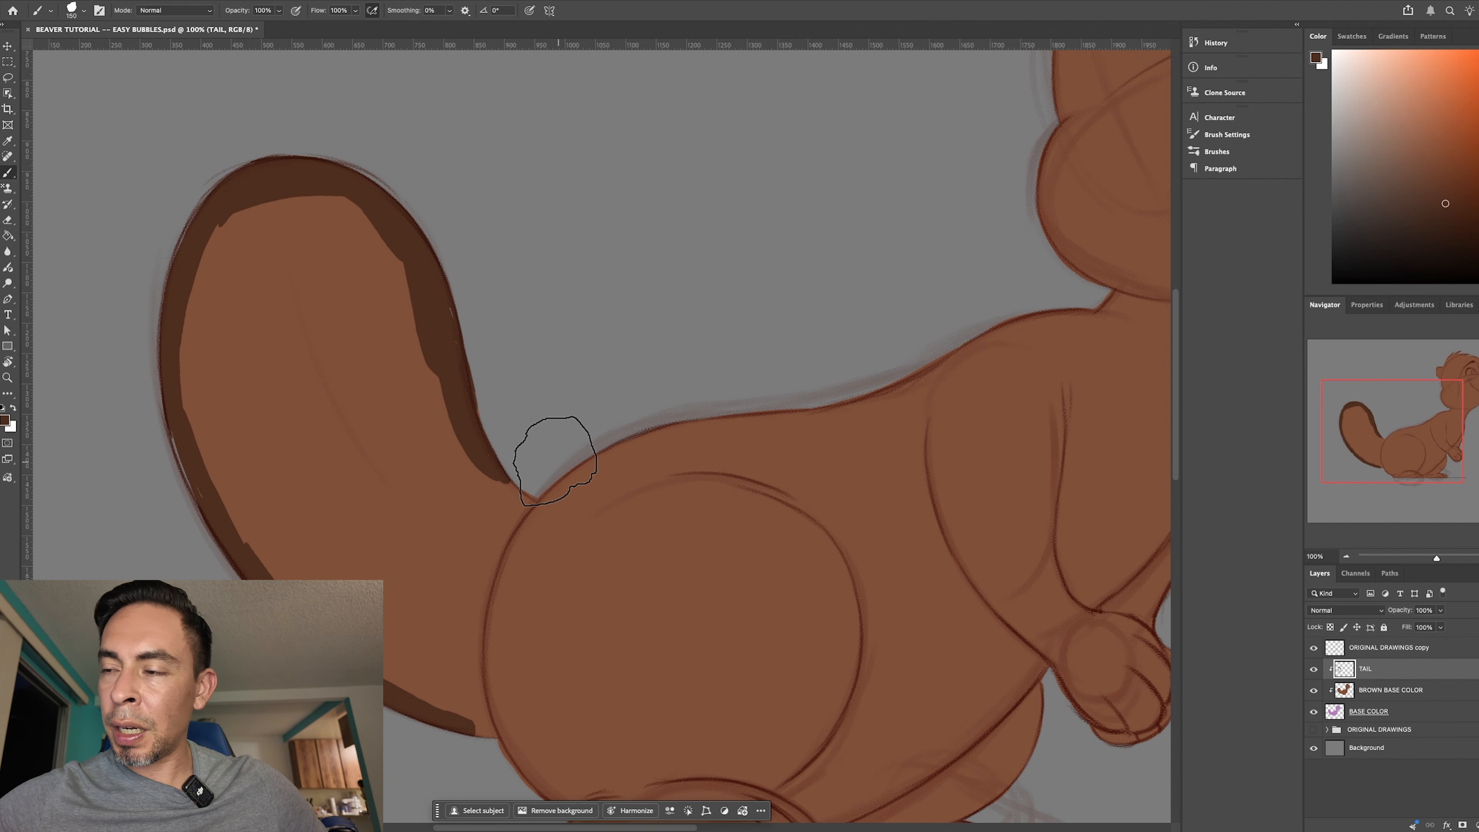
key(r)
drag(719, 542, 653, 608)
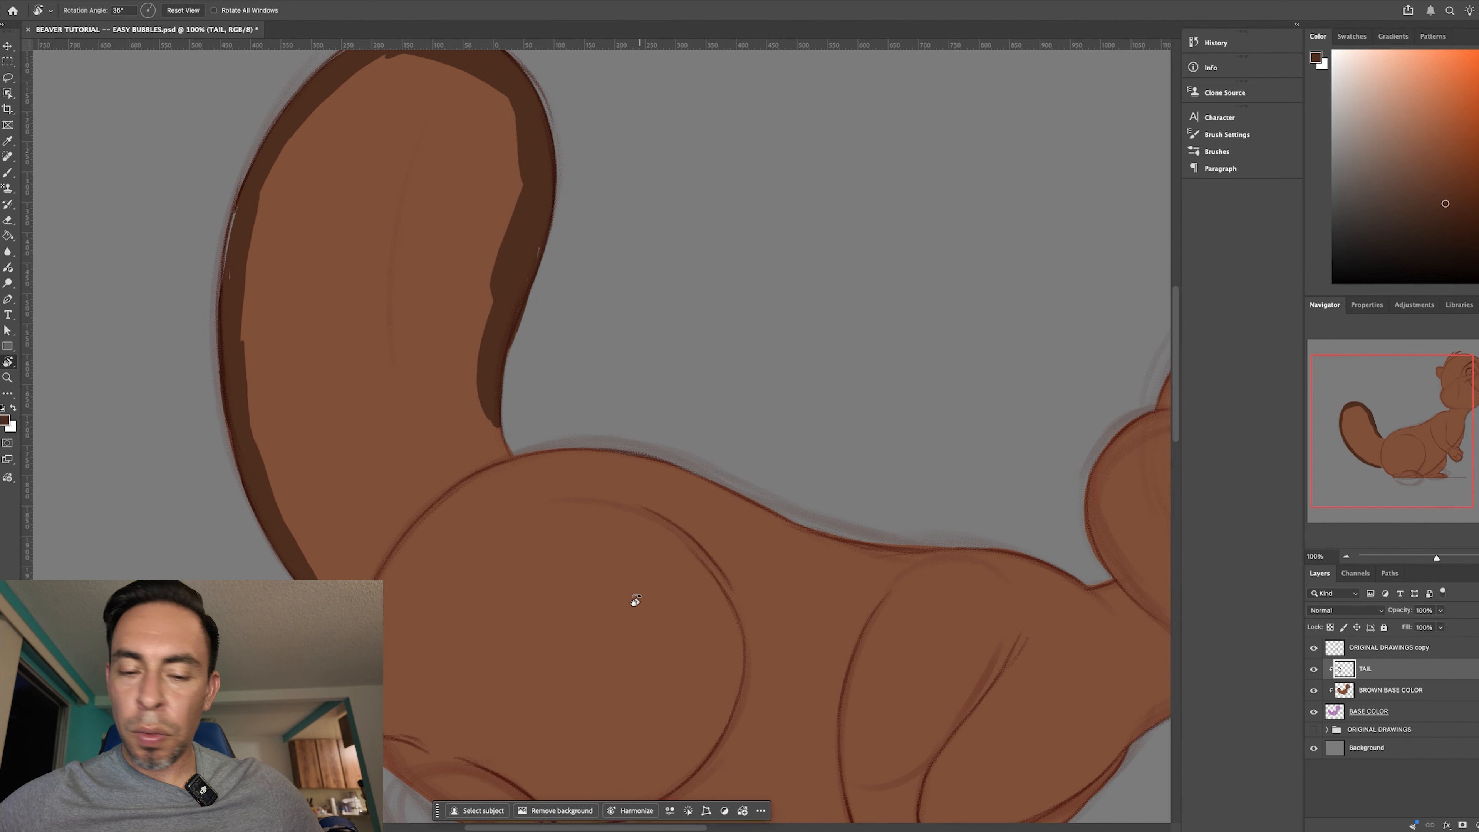
mouse_move(499, 434)
mouse_down()
mouse_move(490, 401)
mouse_move(506, 452)
mouse_up()
key(super+plus)
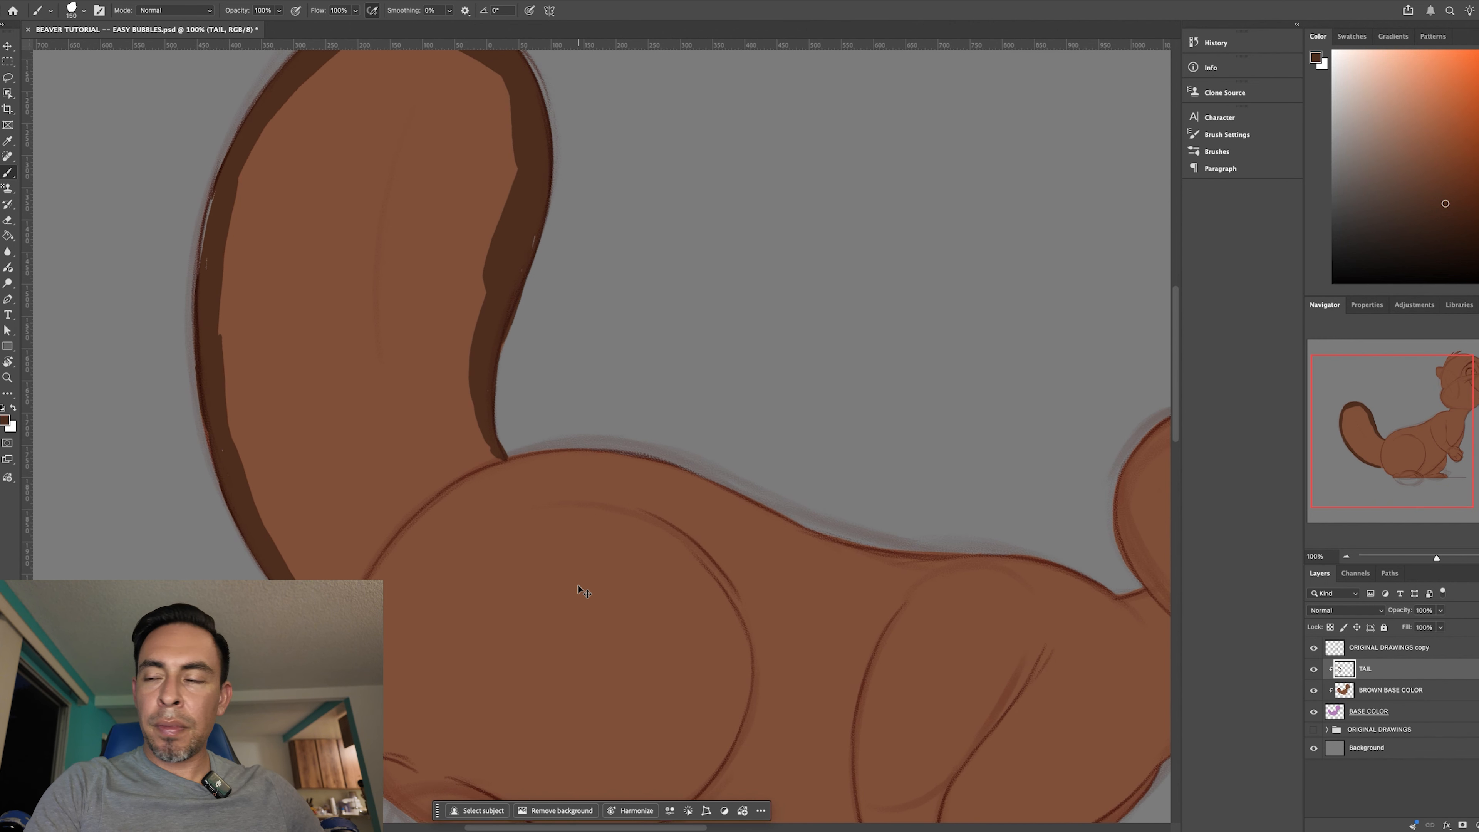
- Zoom in on the tail's base and begin its dark brown border below the back junction with a smaller brush, undoing the second stroke
key(space)
drag(846, 514, 958, 340)
key(r)
drag(887, 591, 827, 569)
key(b)
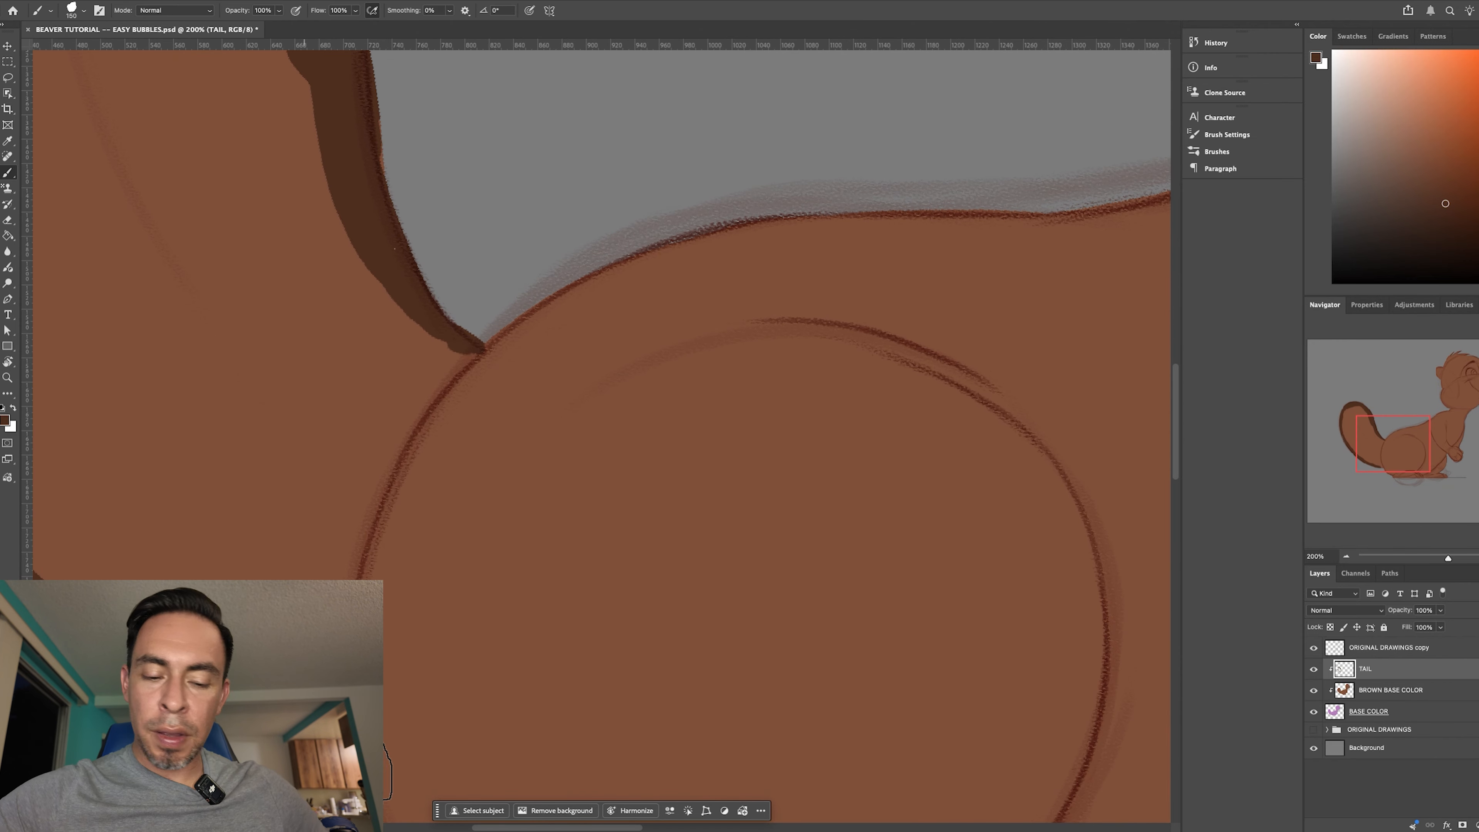
key(bracketleft)
key(bracketleft)
drag(441, 383, 480, 348)
key(bracketright)
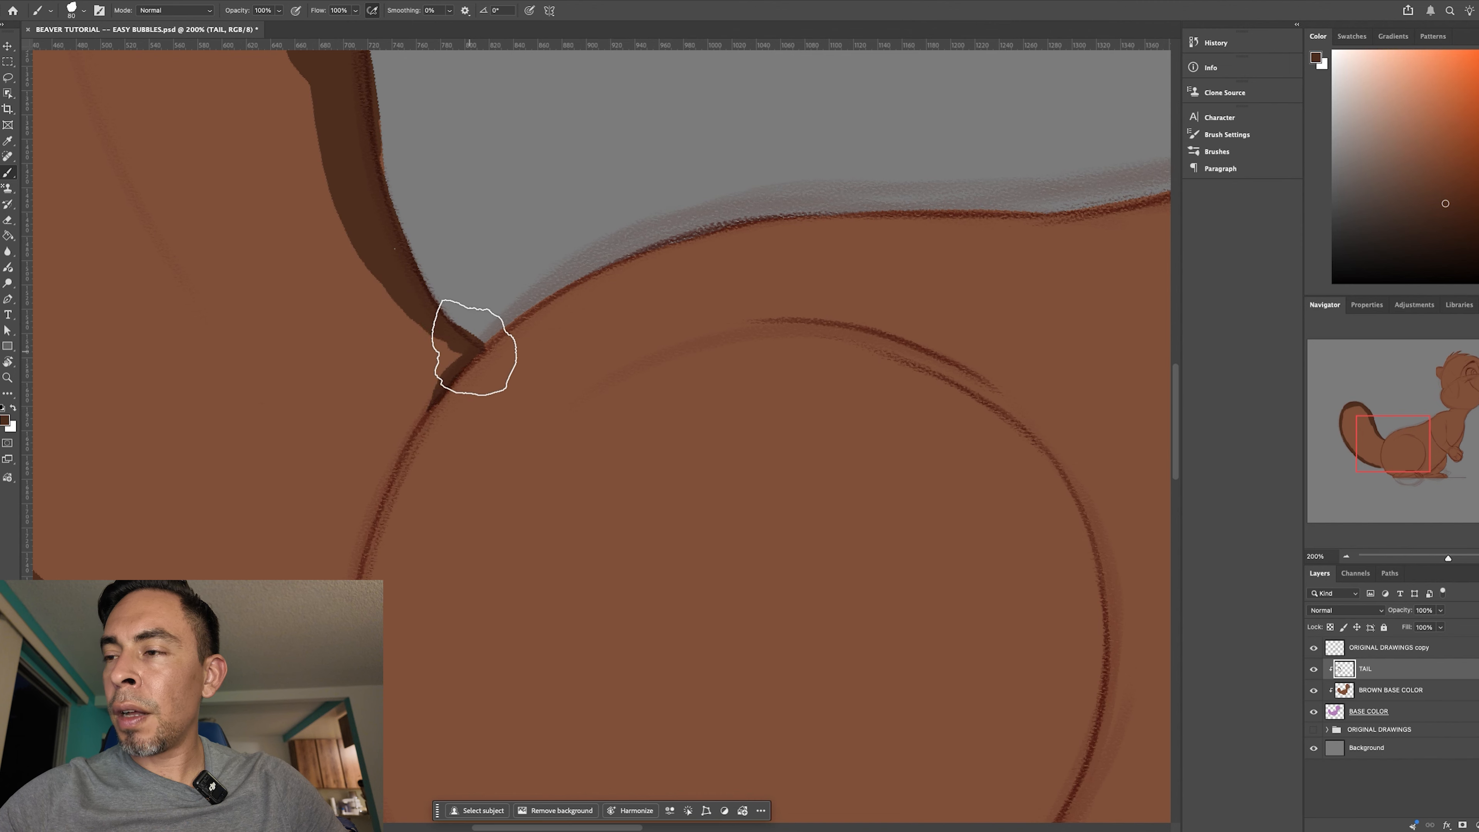
drag(400, 463, 462, 366)
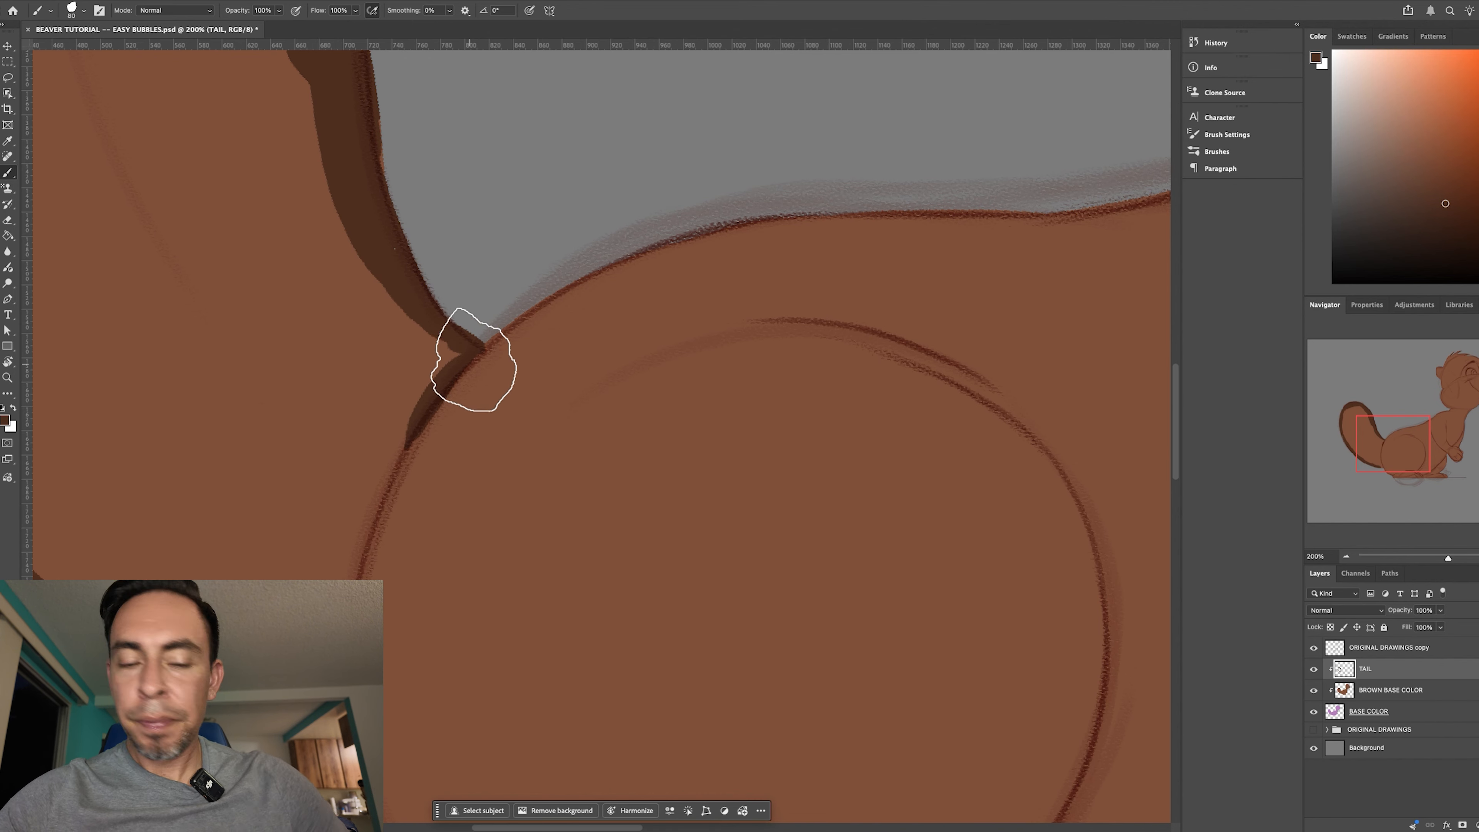
key(super+z)
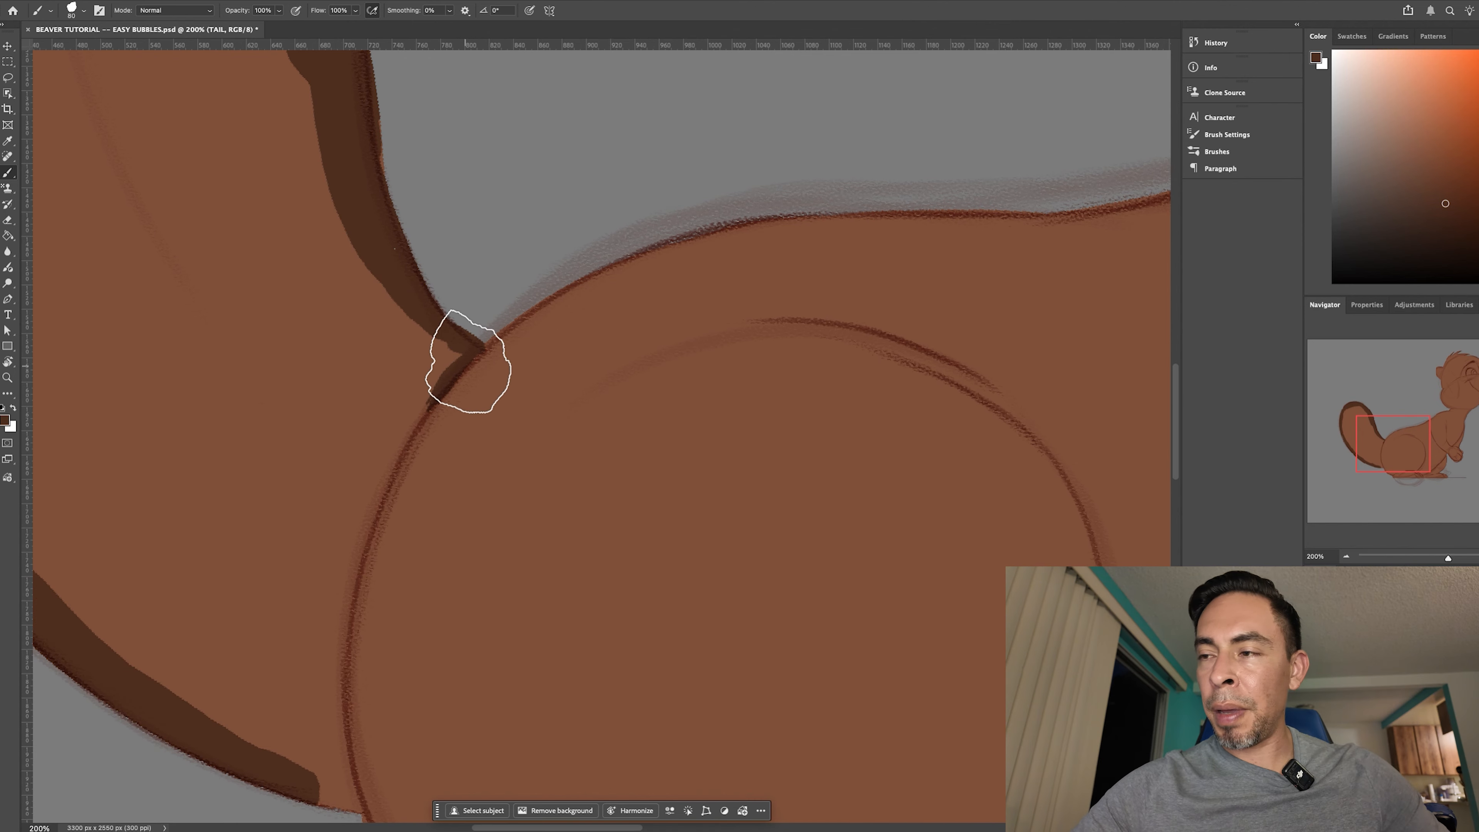
- Paint the dark brown border down the tail's base along the thigh line and join it to the outer-edge border at the rump
drag(466, 364, 395, 474)
drag(437, 391, 367, 546)
alt+click(372, 518)
drag(397, 466, 363, 715)
drag(474, 477, 502, 343)
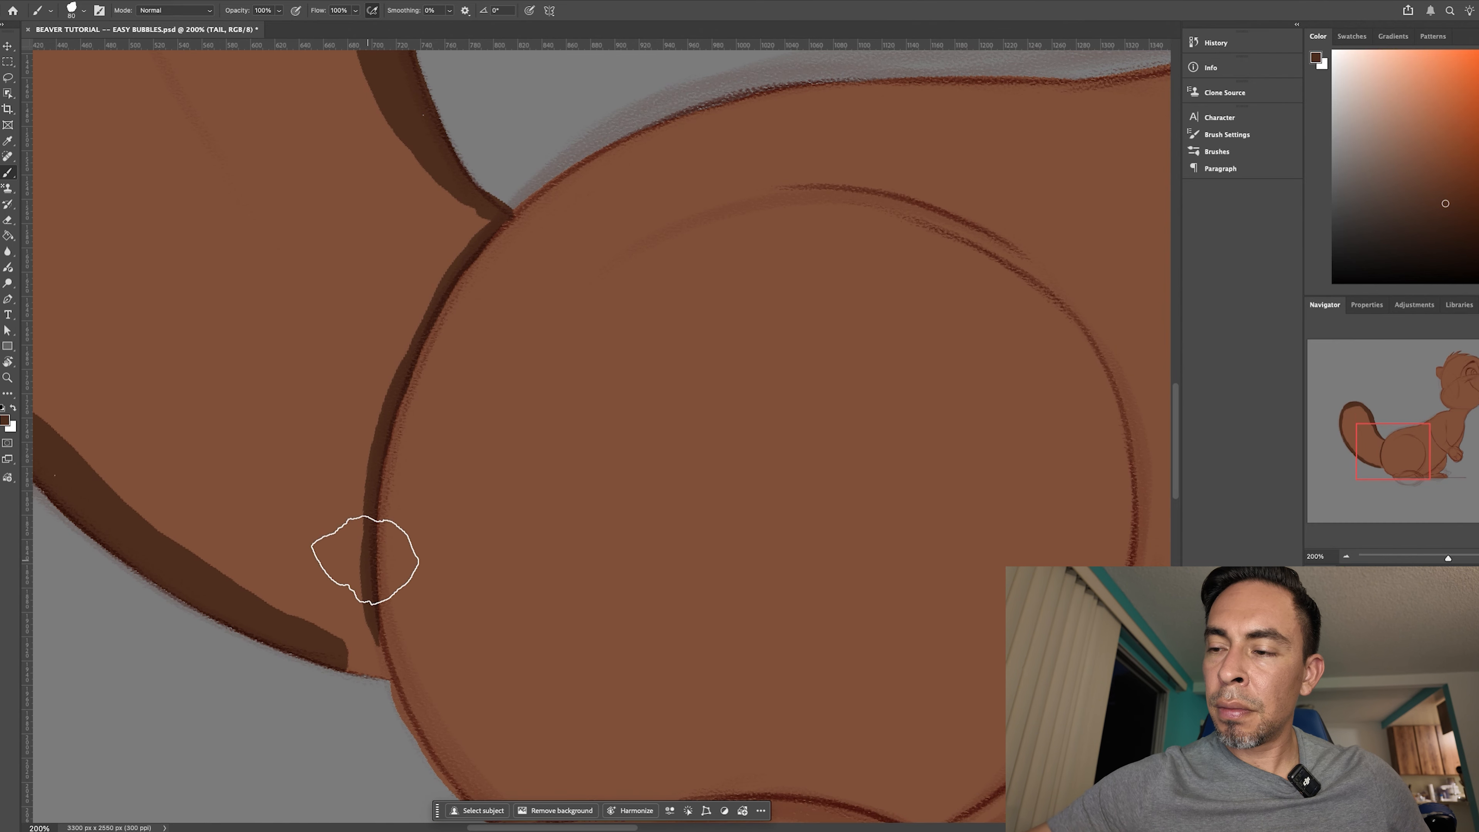
drag(362, 667, 353, 649)
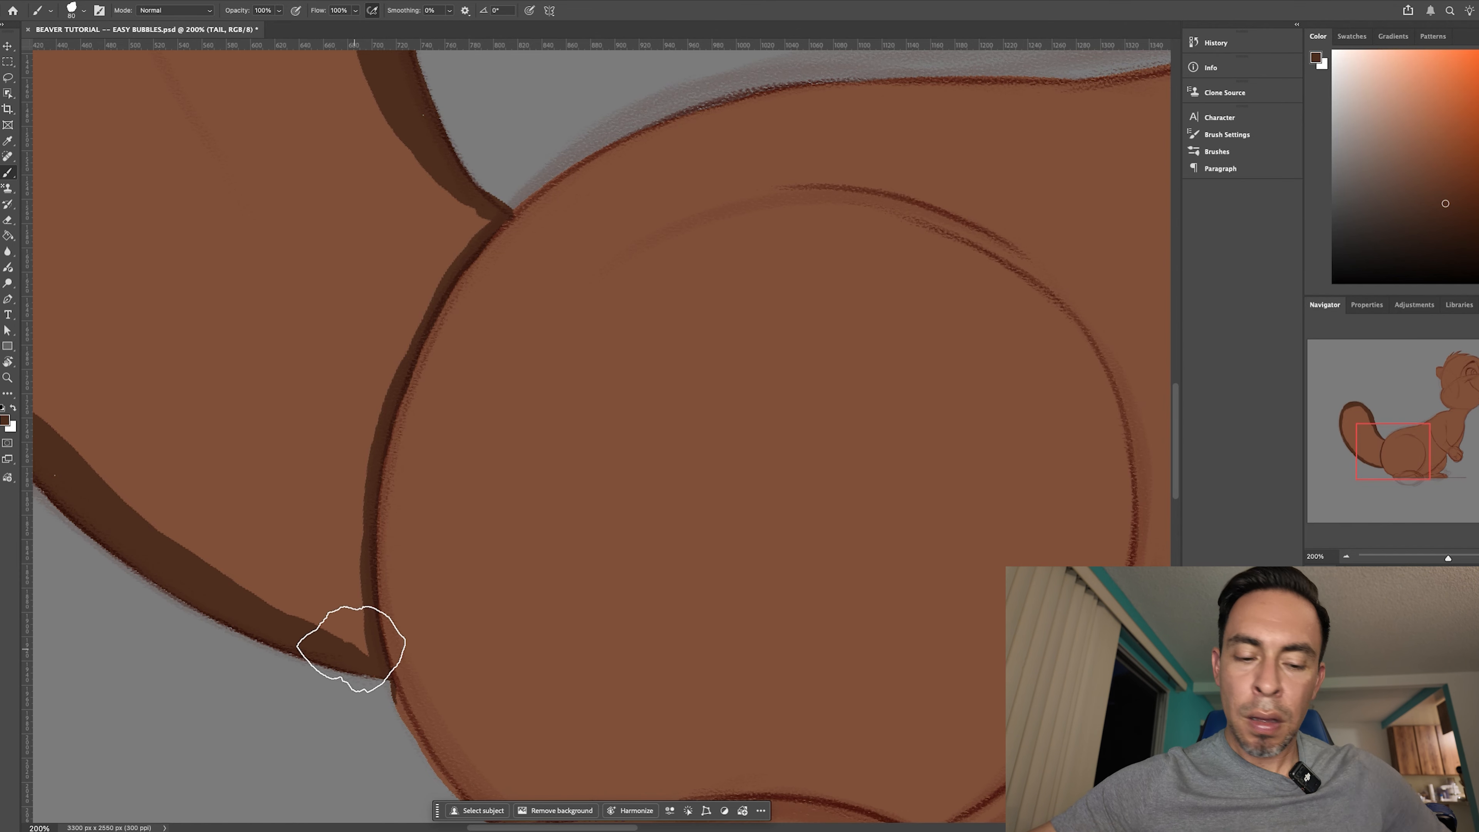
key(bracketleft)
key(bracketleft)
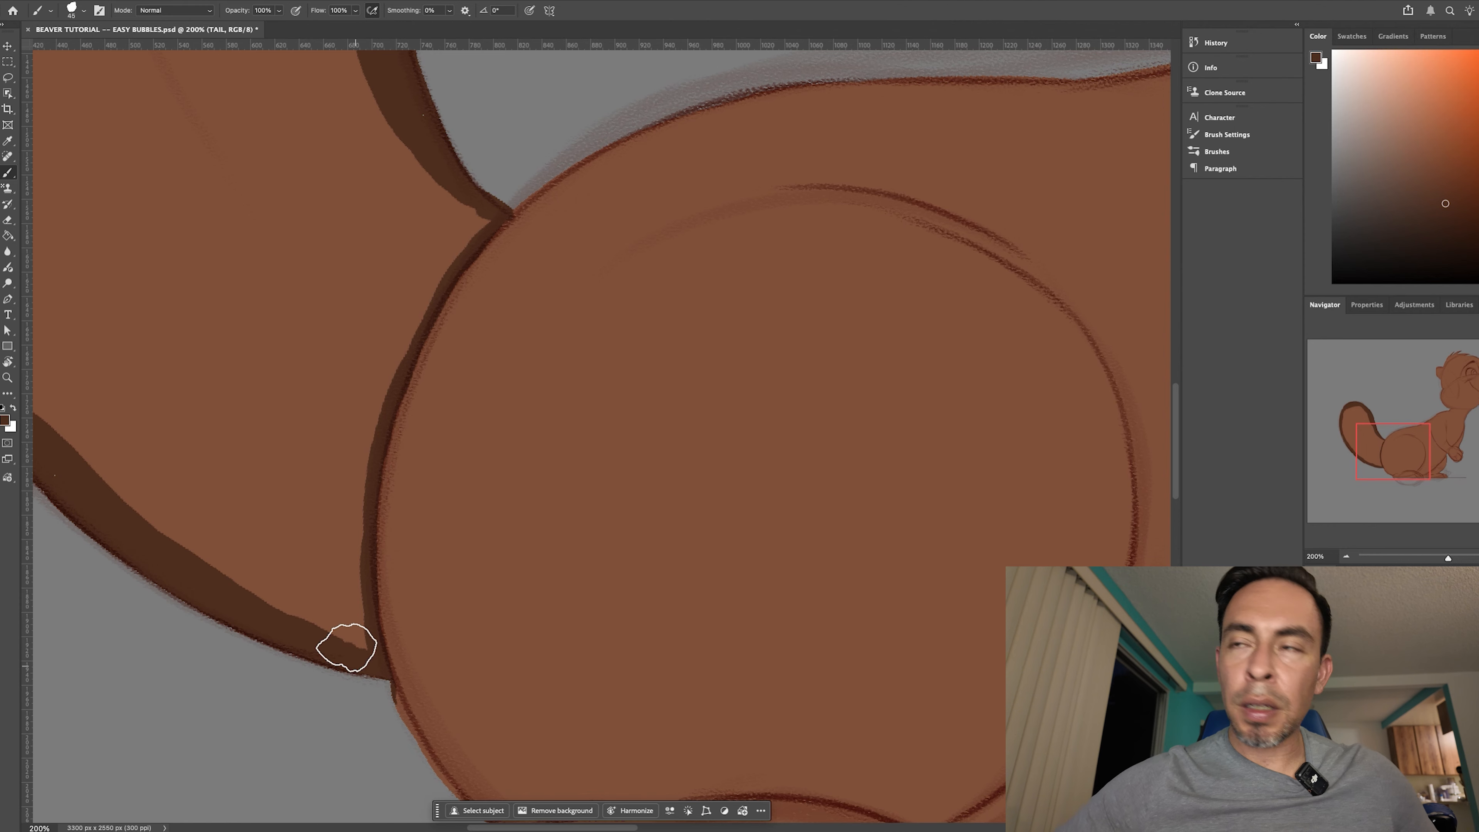
- Switch to the Eraser with the Hard Round brush tip for cleaning up the tail's border
key(e)
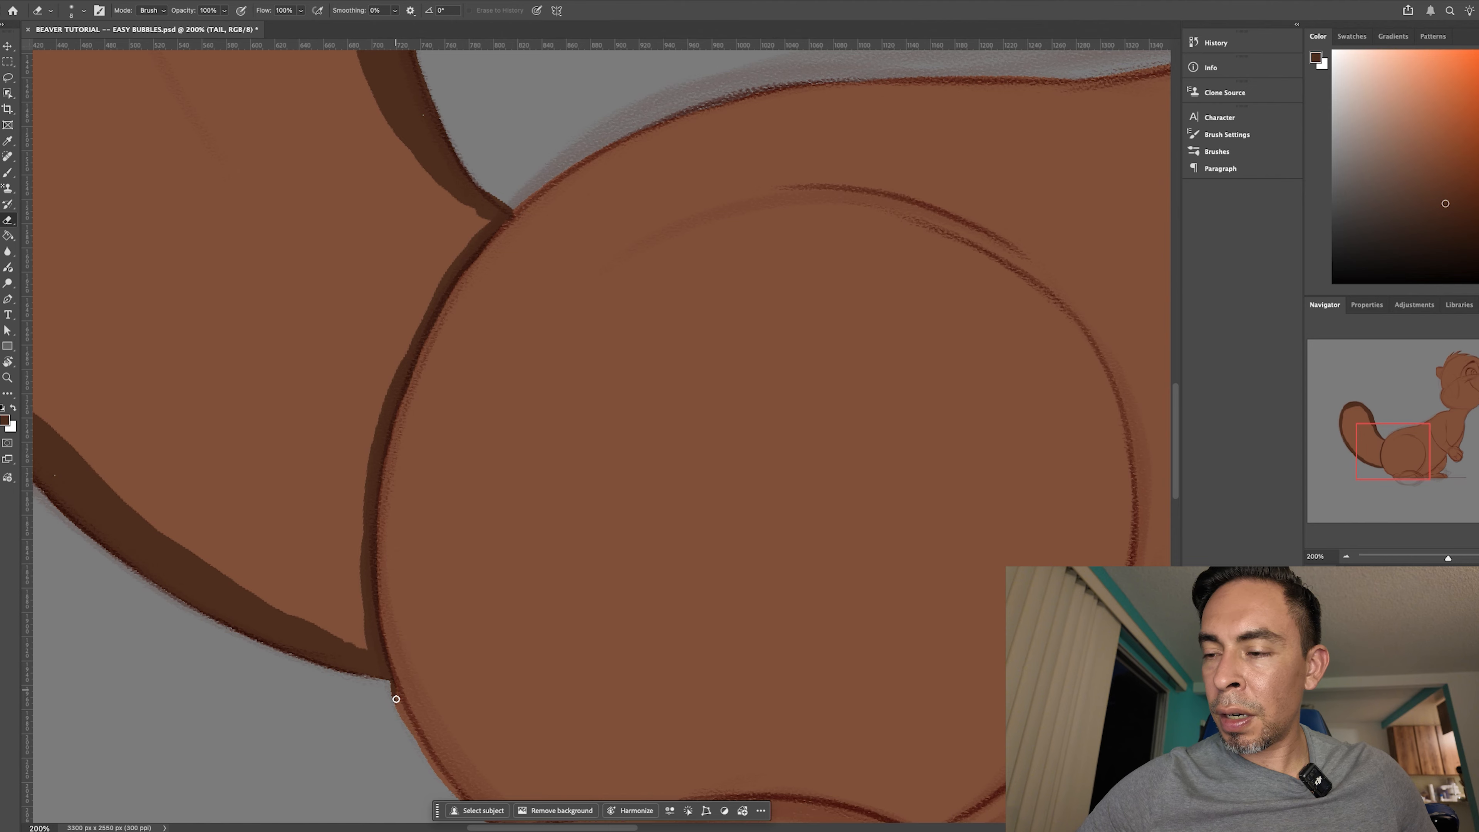
click(84, 13)
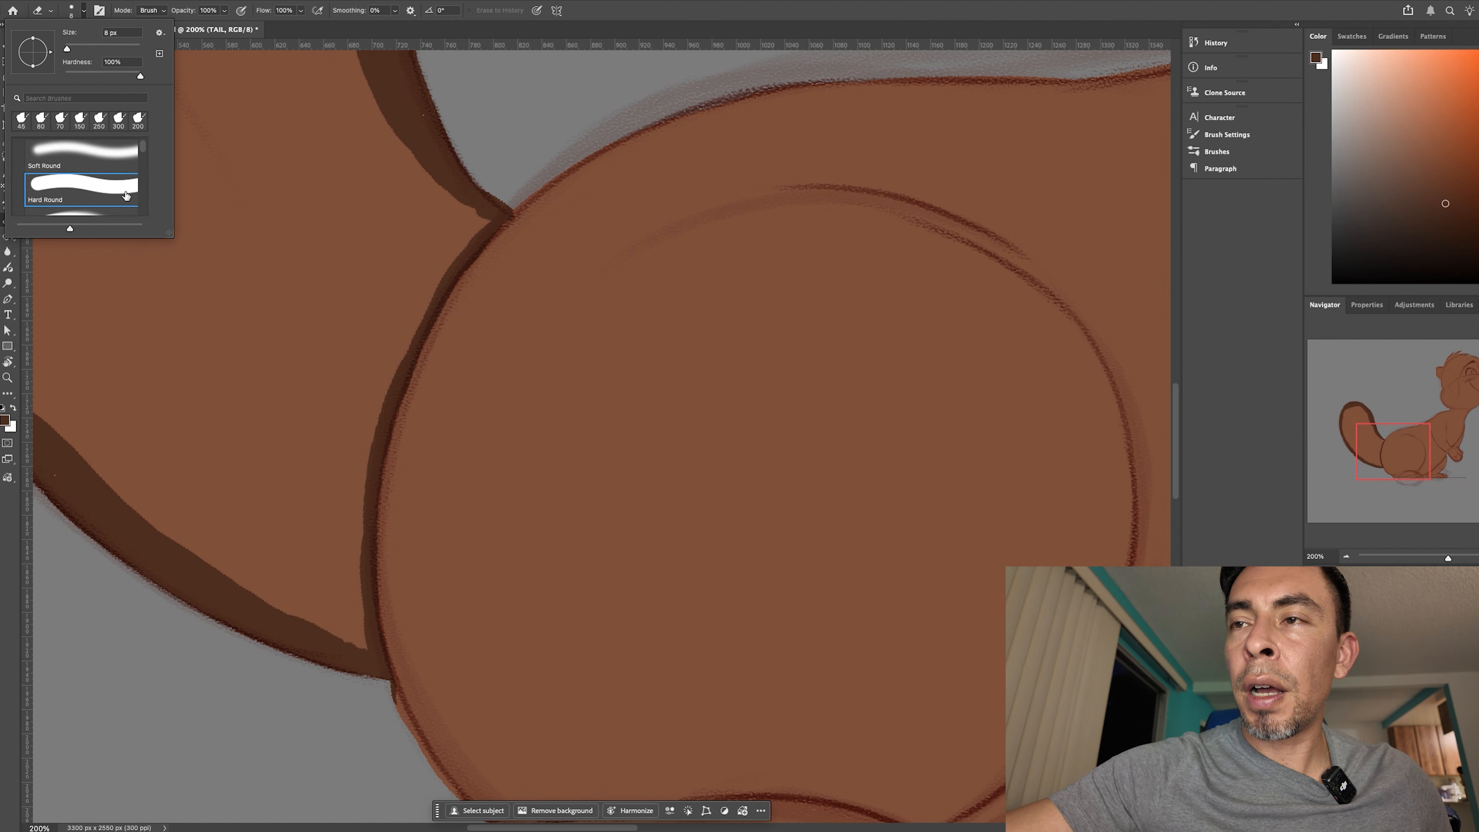
click(154, 282)
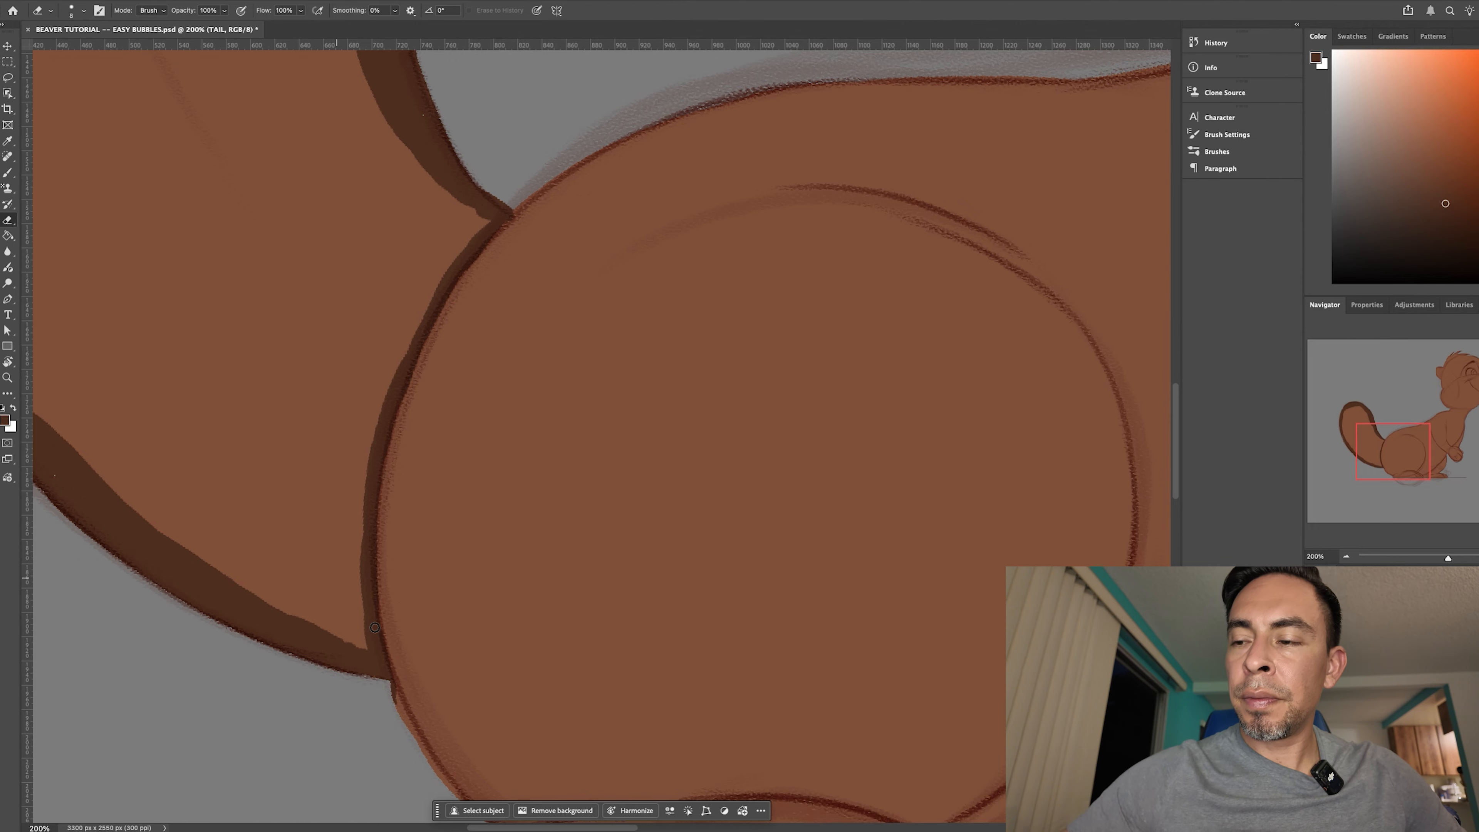
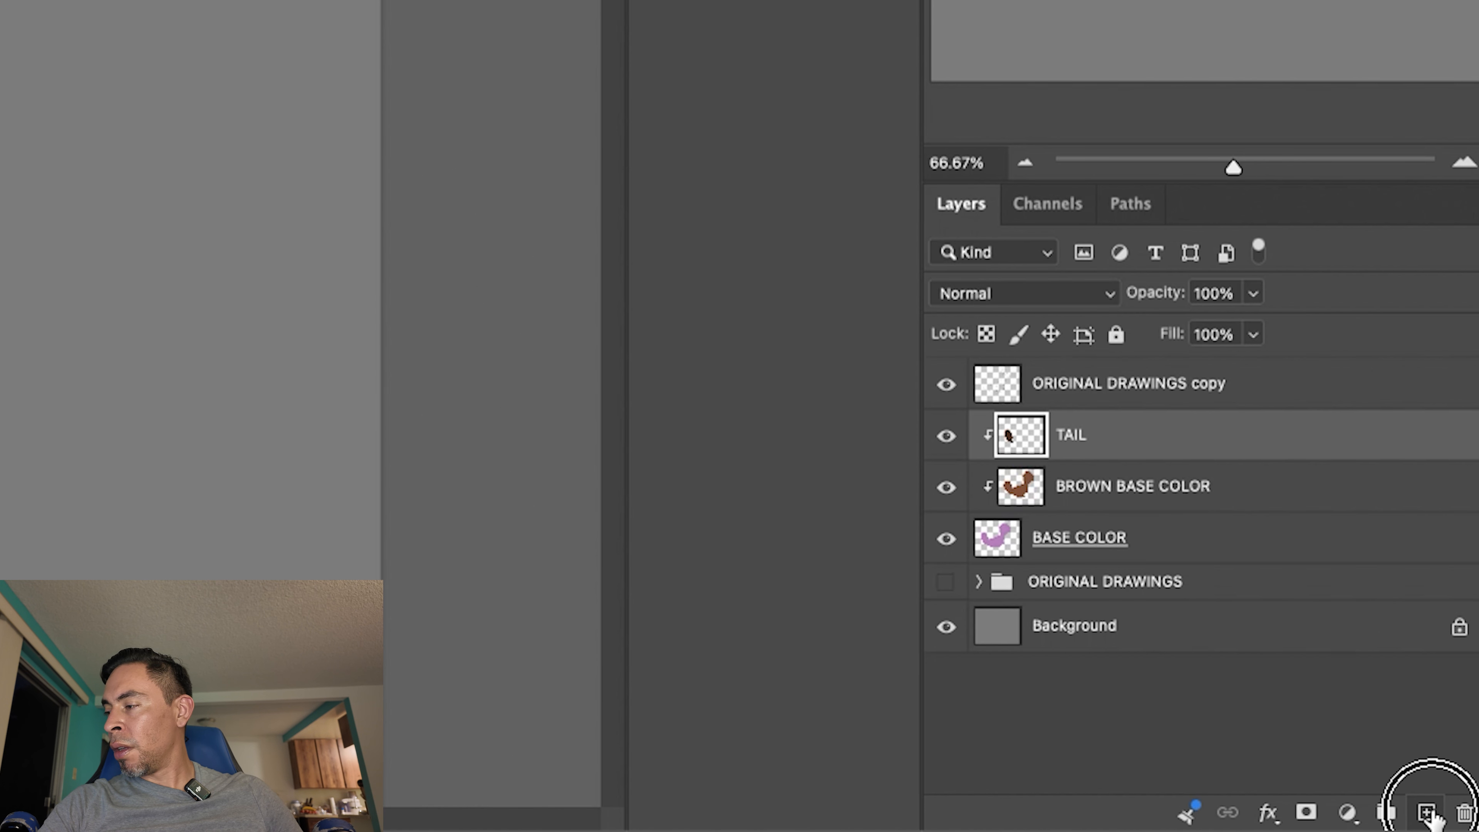
- Add a new layer above TAIL, clip it to BASE COLOR, and rename it NOSE
click(1426, 813)
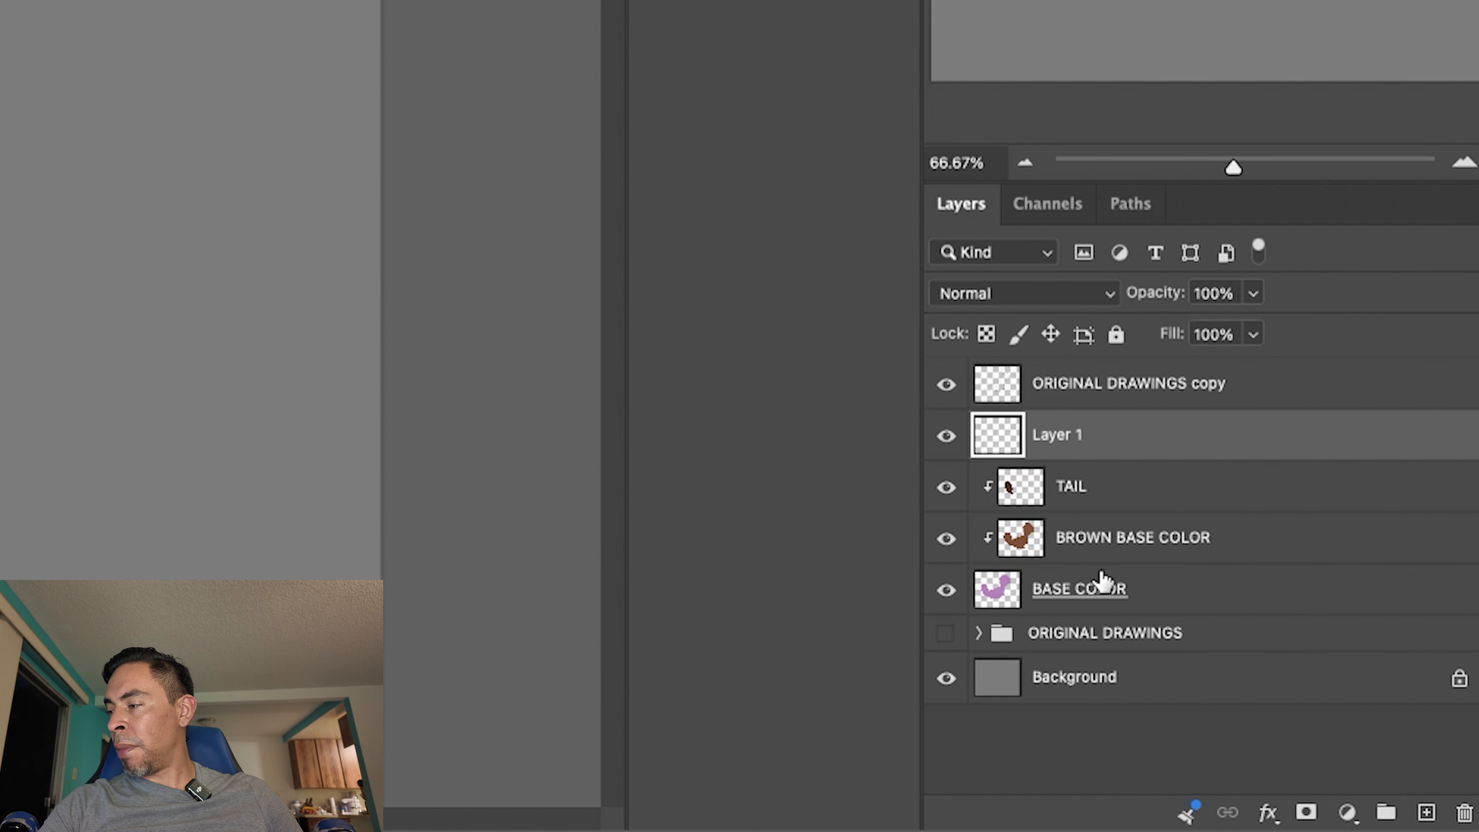
right_click(1058, 442)
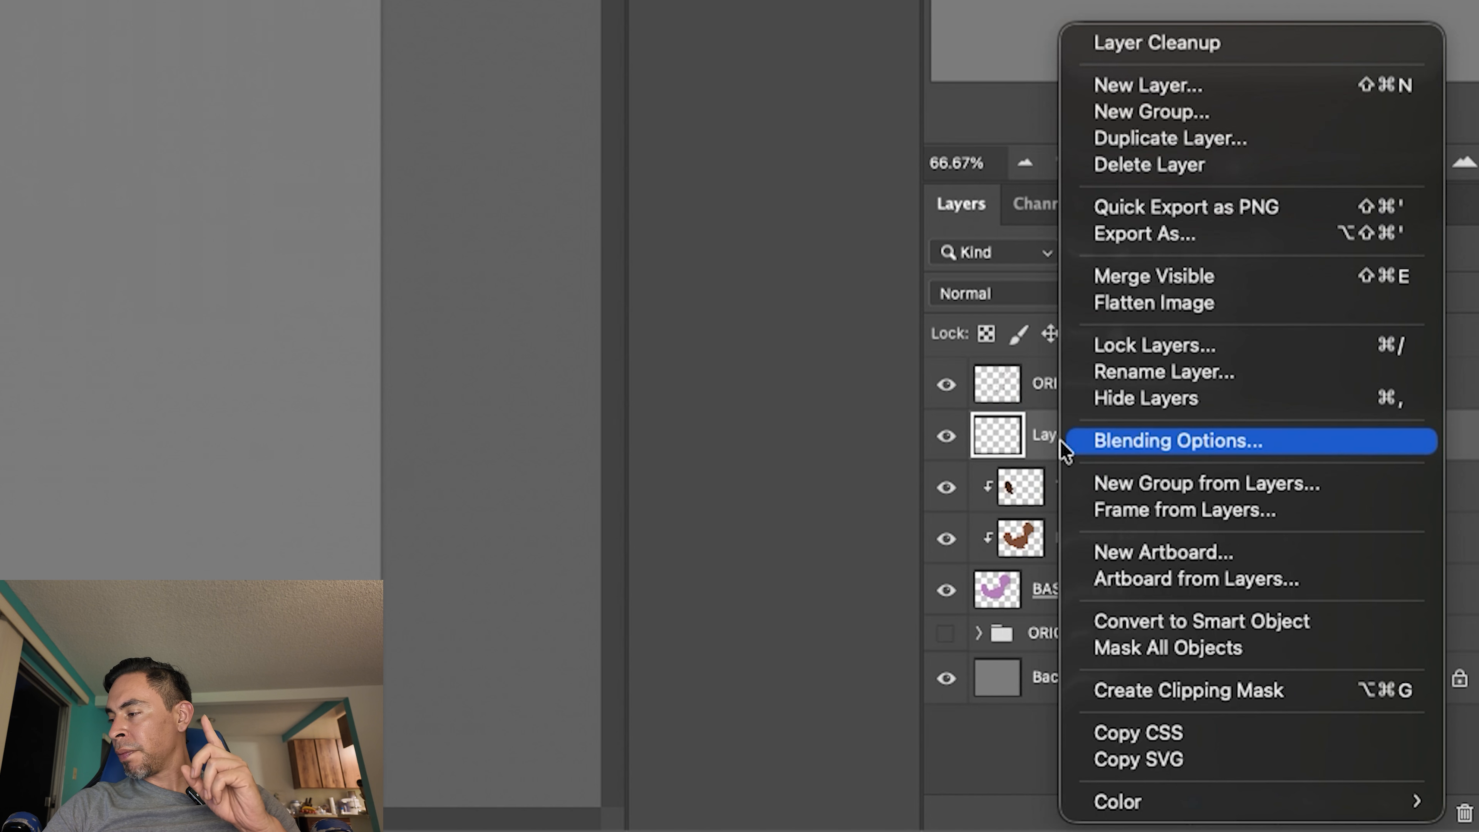
click(1247, 697)
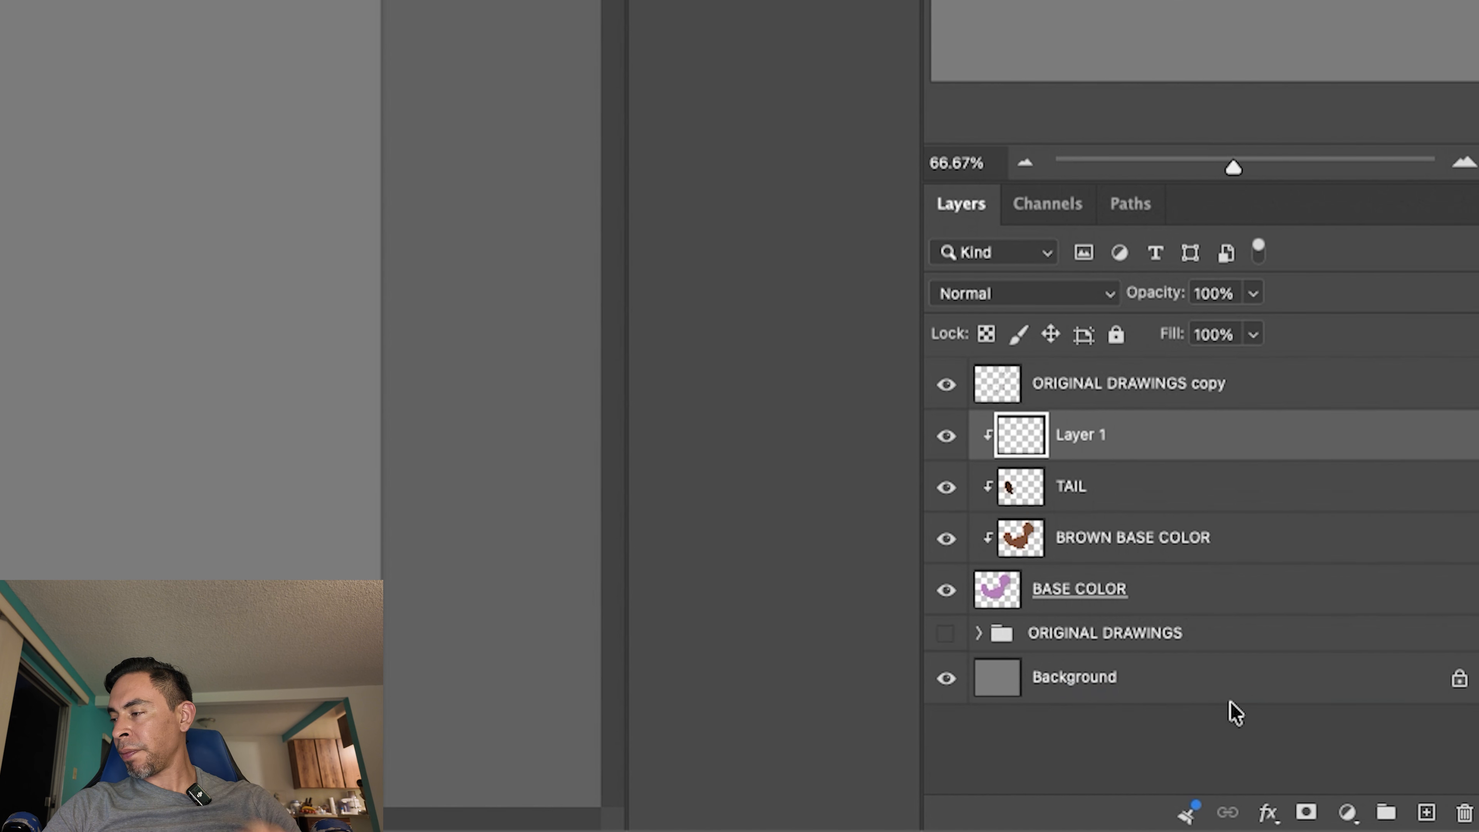
double_click(1083, 434)
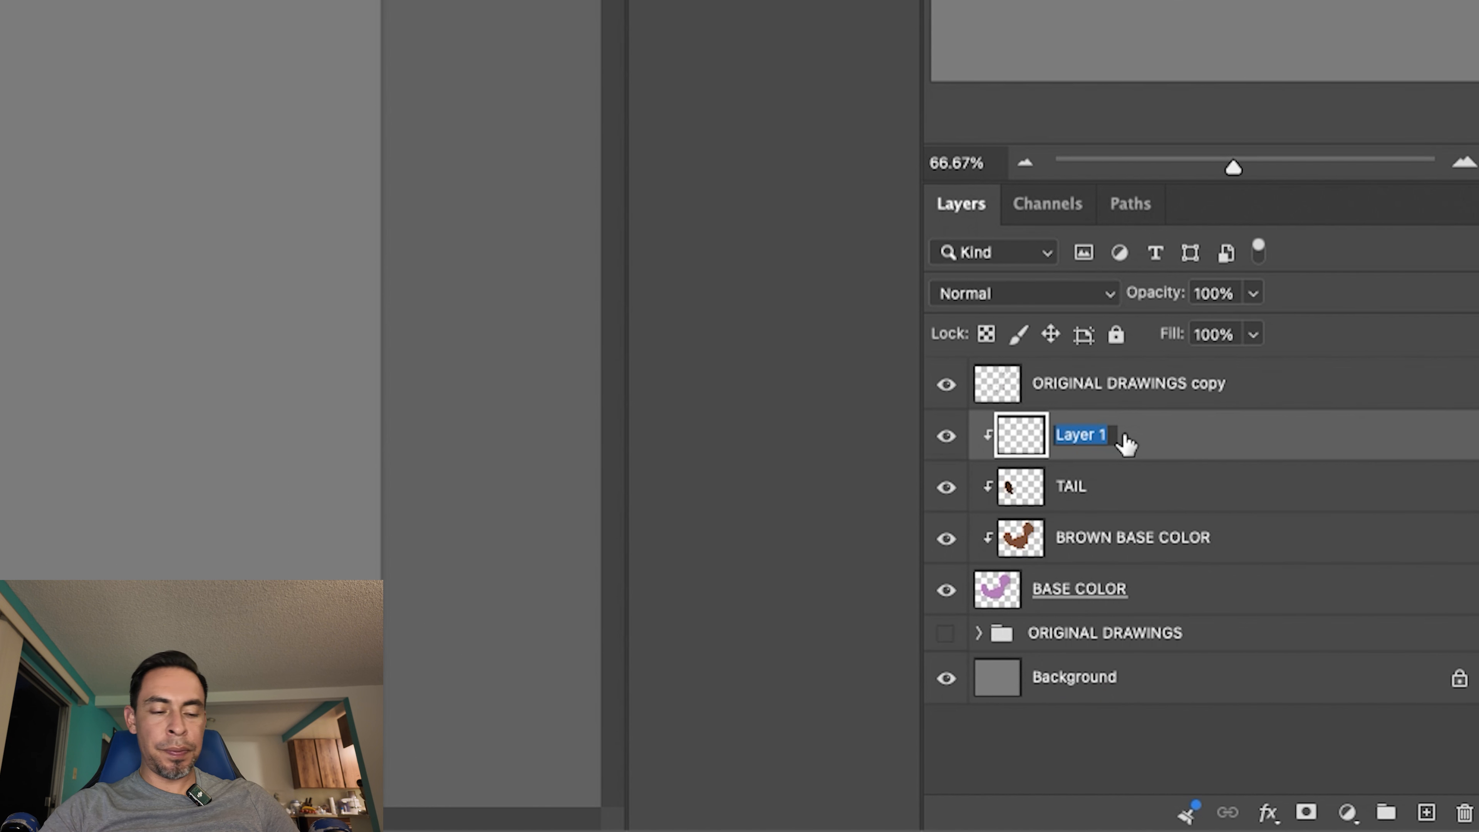
text(NOSE)
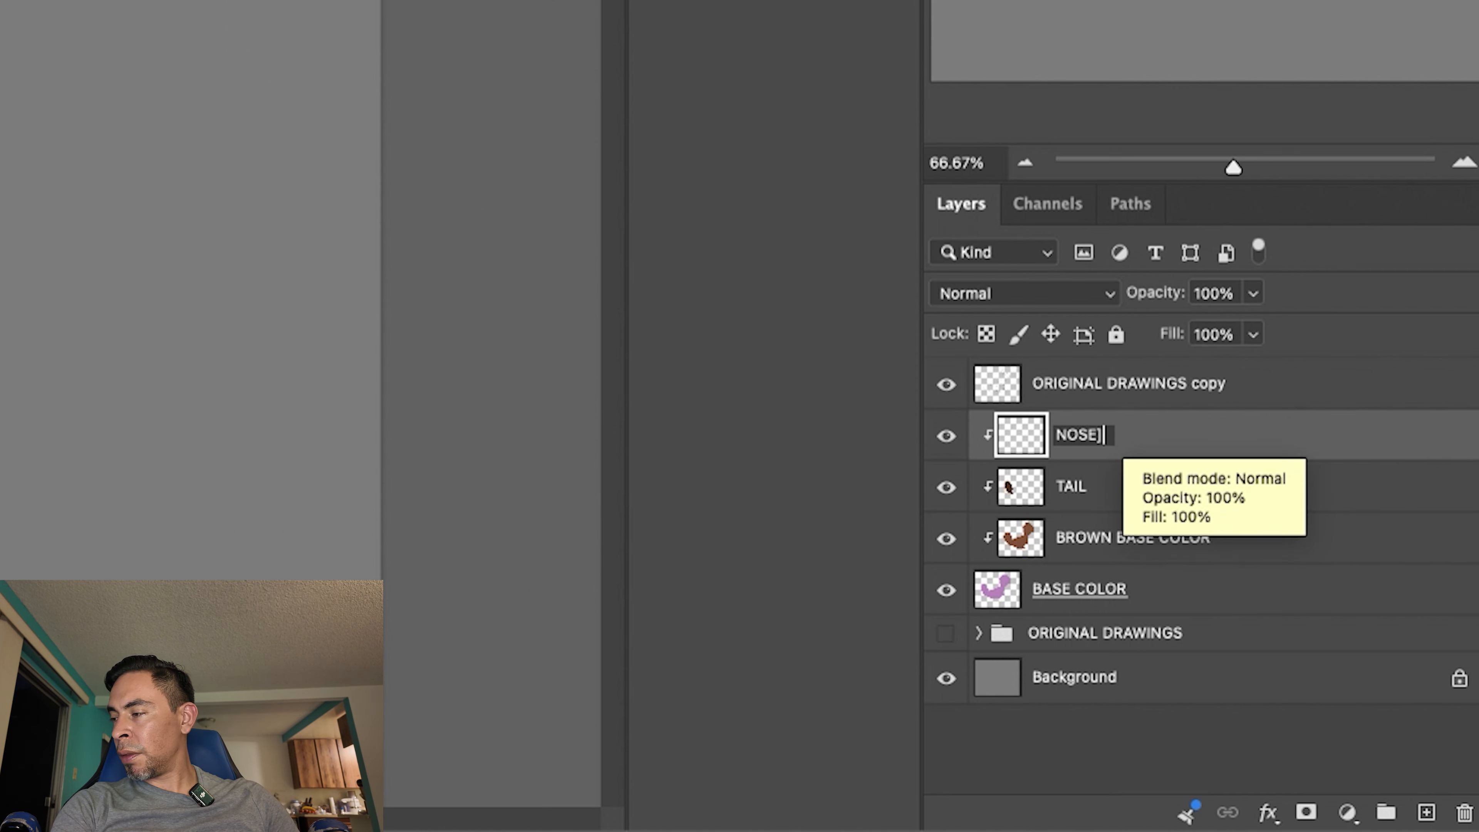
key(Return)
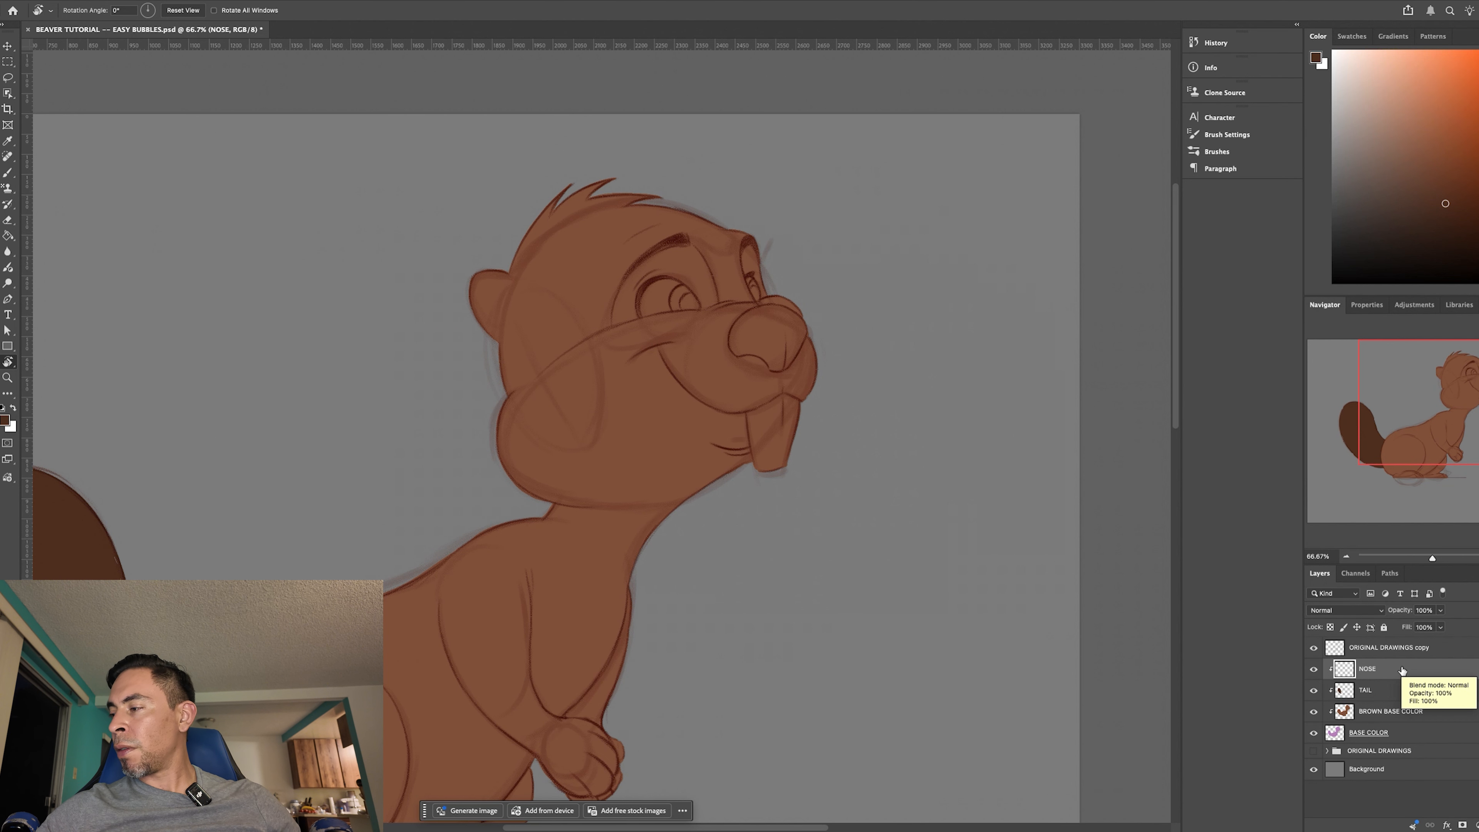
- Zoom in on the beaver's nose and begin its dark brown outline along the upper edge and down the eye-facing side with a smaller brush
key(super+plus)
key(super+plus)
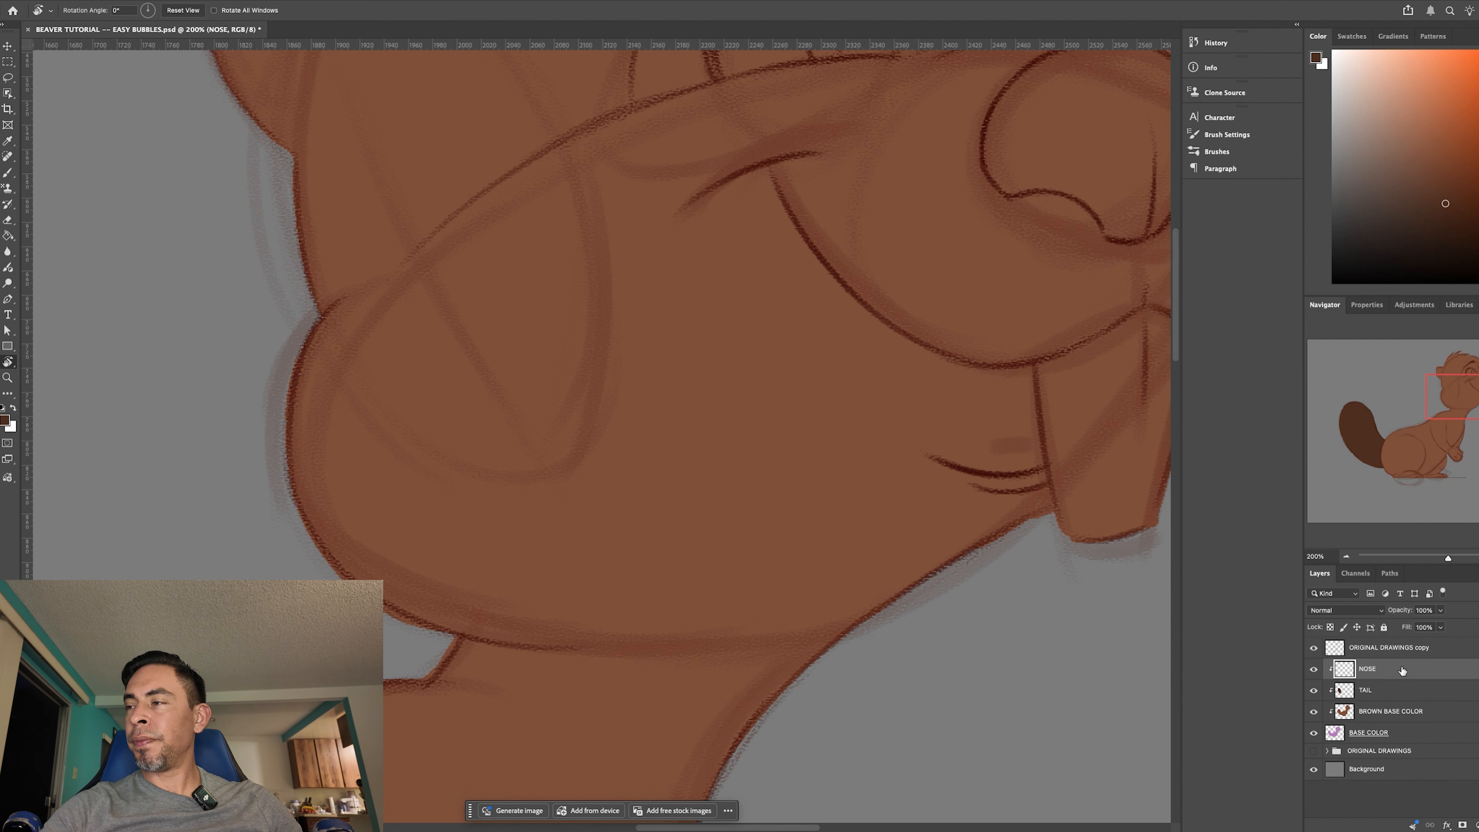
drag(862, 544, 741, 662)
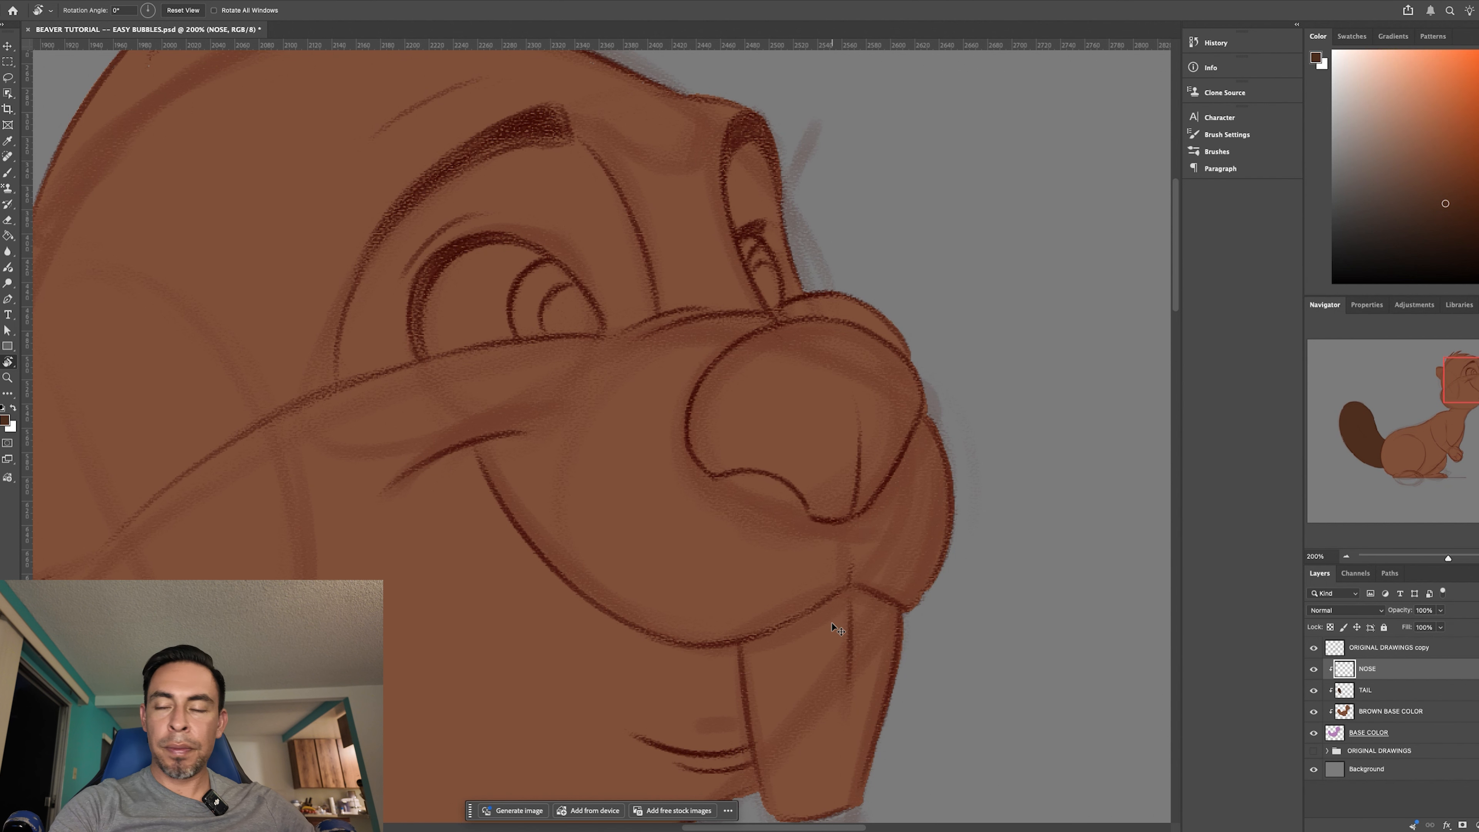
key(super+plus)
drag(904, 544, 687, 532)
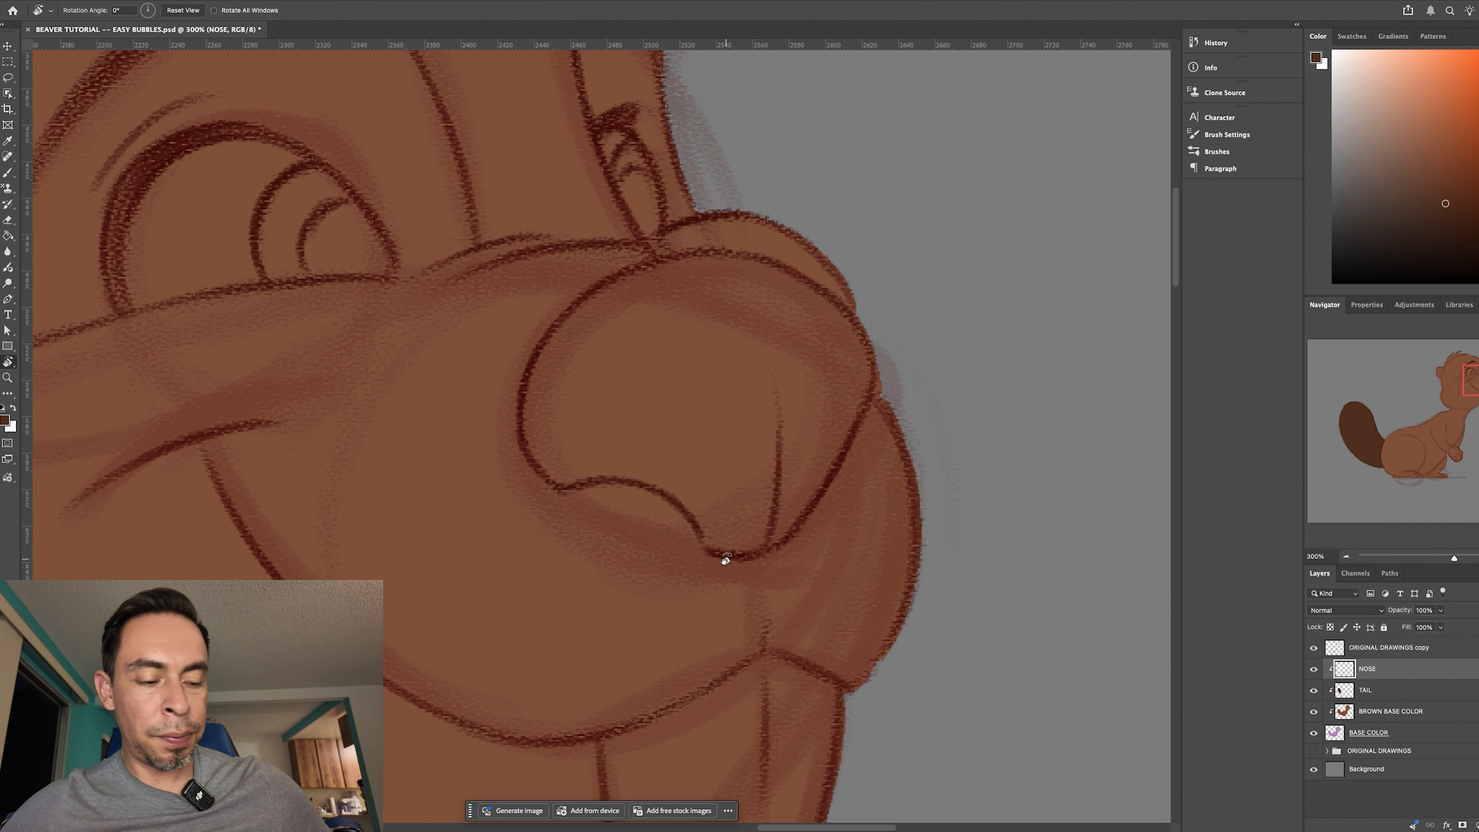
drag(860, 523, 840, 438)
key(b)
key(bracketleft)
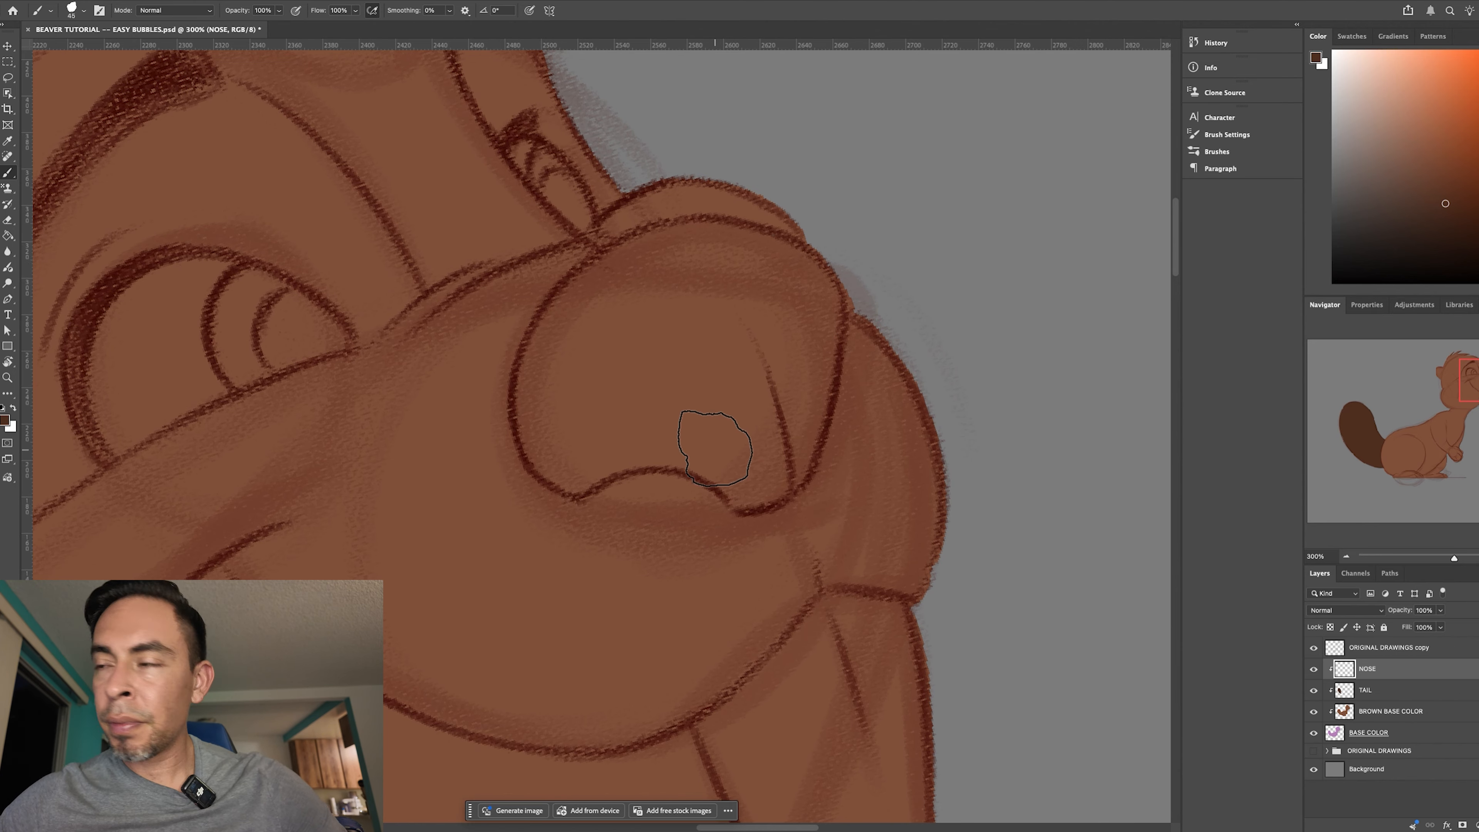
drag(706, 225, 563, 287)
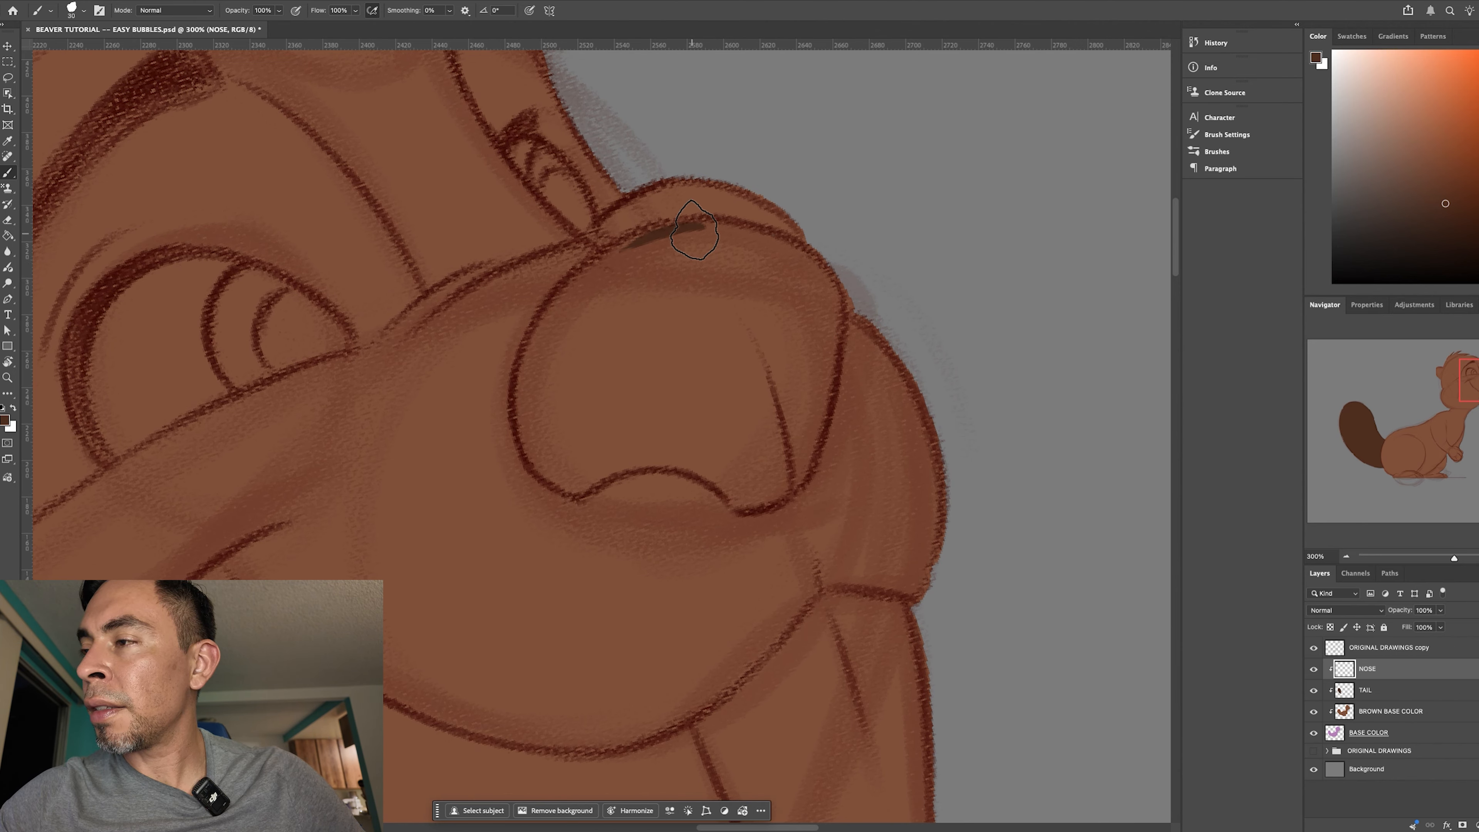
mouse_move(634, 246)
mouse_down()
mouse_move(553, 295)
mouse_move(610, 254)
mouse_move(573, 280)
mouse_move(582, 272)
mouse_move(519, 367)
mouse_up()
mouse_move(564, 299)
mouse_down()
mouse_move(521, 432)
mouse_move(540, 337)
mouse_move(541, 451)
mouse_move(522, 424)
mouse_move(529, 397)
mouse_move(559, 483)
mouse_up()
- Rotate the canvas and continue the nose's dark brown outline along its notched lower edge and up the front side
key(r)
mouse_move(751, 483)
mouse_down()
mouse_move(660, 611)
mouse_move(617, 555)
mouse_up()
mouse_move(549, 387)
mouse_down()
mouse_move(546, 435)
mouse_move(564, 371)
mouse_move(553, 417)
mouse_move(570, 455)
mouse_move(550, 442)
mouse_move(596, 506)
mouse_move(582, 474)
mouse_move(598, 529)
mouse_move(600, 502)
mouse_move(587, 602)
mouse_move(625, 627)
mouse_up()
key(r)
mouse_move(835, 683)
mouse_down()
mouse_move(446, 706)
mouse_move(495, 604)
mouse_up()
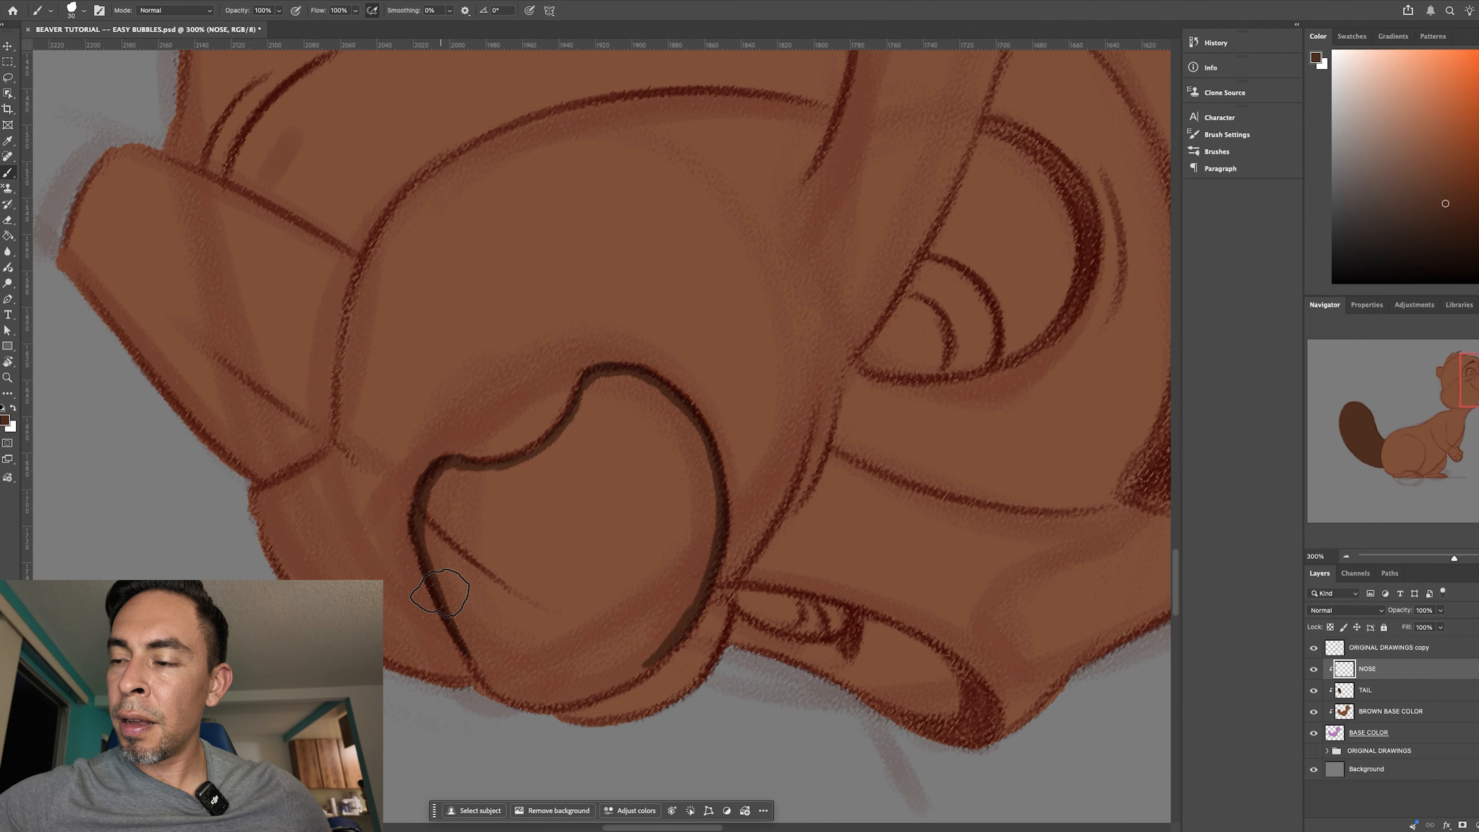
key(r)
mouse_move(502, 677)
mouse_down()
mouse_move(782, 812)
mouse_move(459, 735)
mouse_up()
key(b)
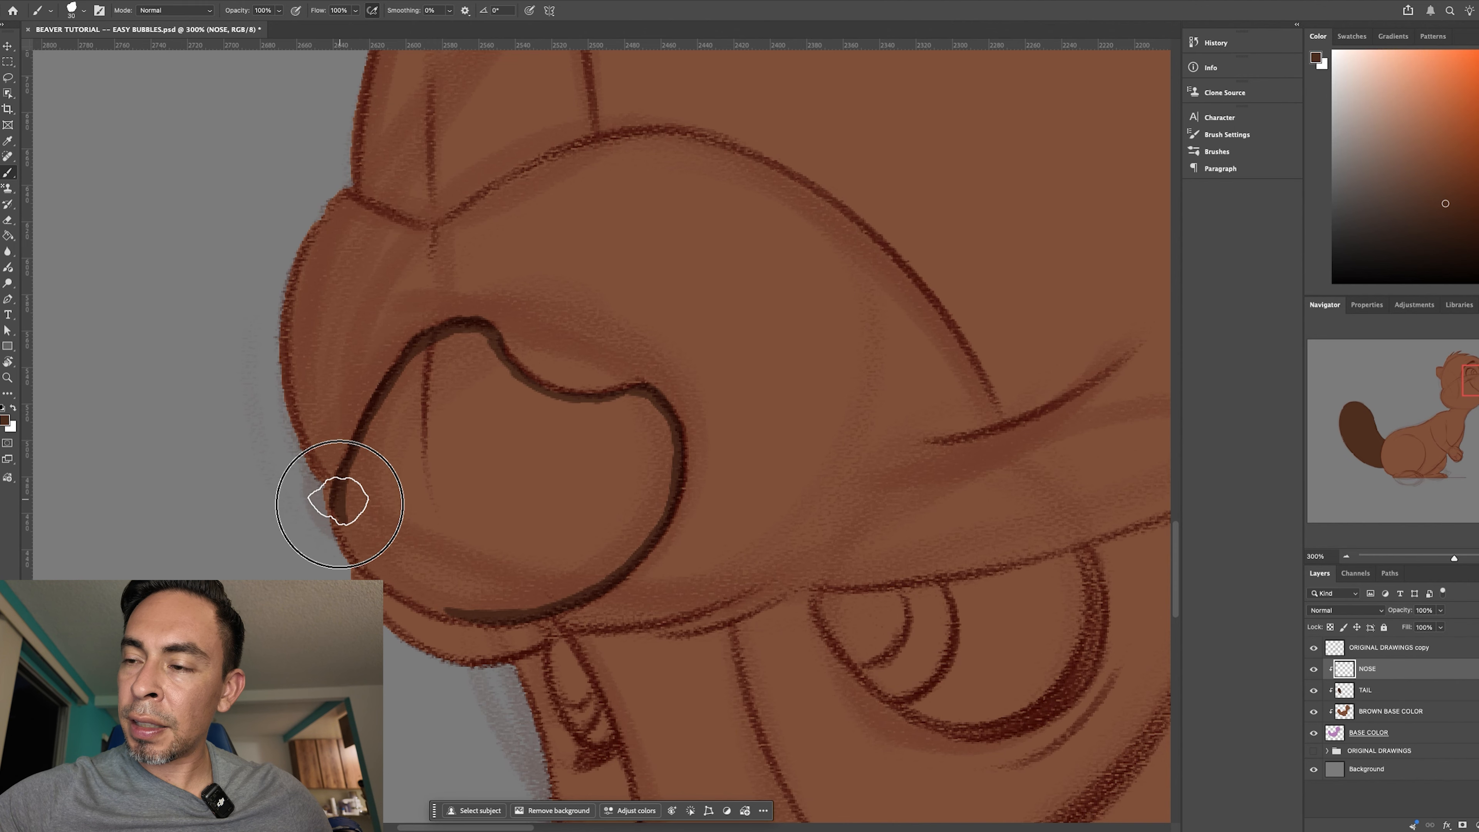
- Close the dark brown outline across the top of the nose and fill its interior with the same colour
key(r)
mouse_move(611, 713)
mouse_down()
mouse_move(644, 709)
mouse_move(434, 562)
mouse_up()
key(b)
drag(389, 256, 386, 395)
drag(383, 336, 389, 405)
mouse_move(399, 245)
mouse_down()
mouse_move(387, 373)
mouse_move(411, 446)
mouse_up()
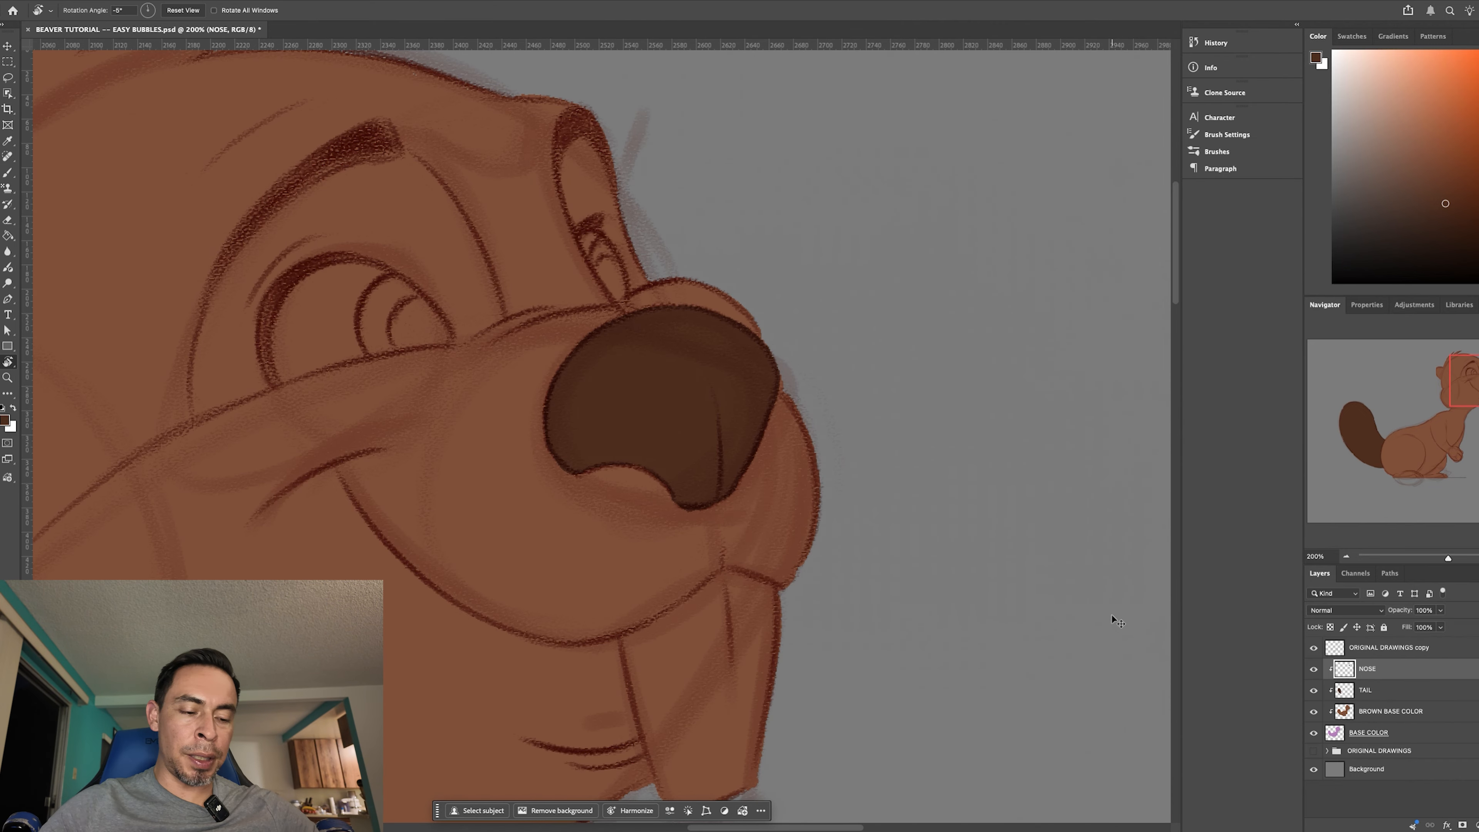
key(ctrl+minus)
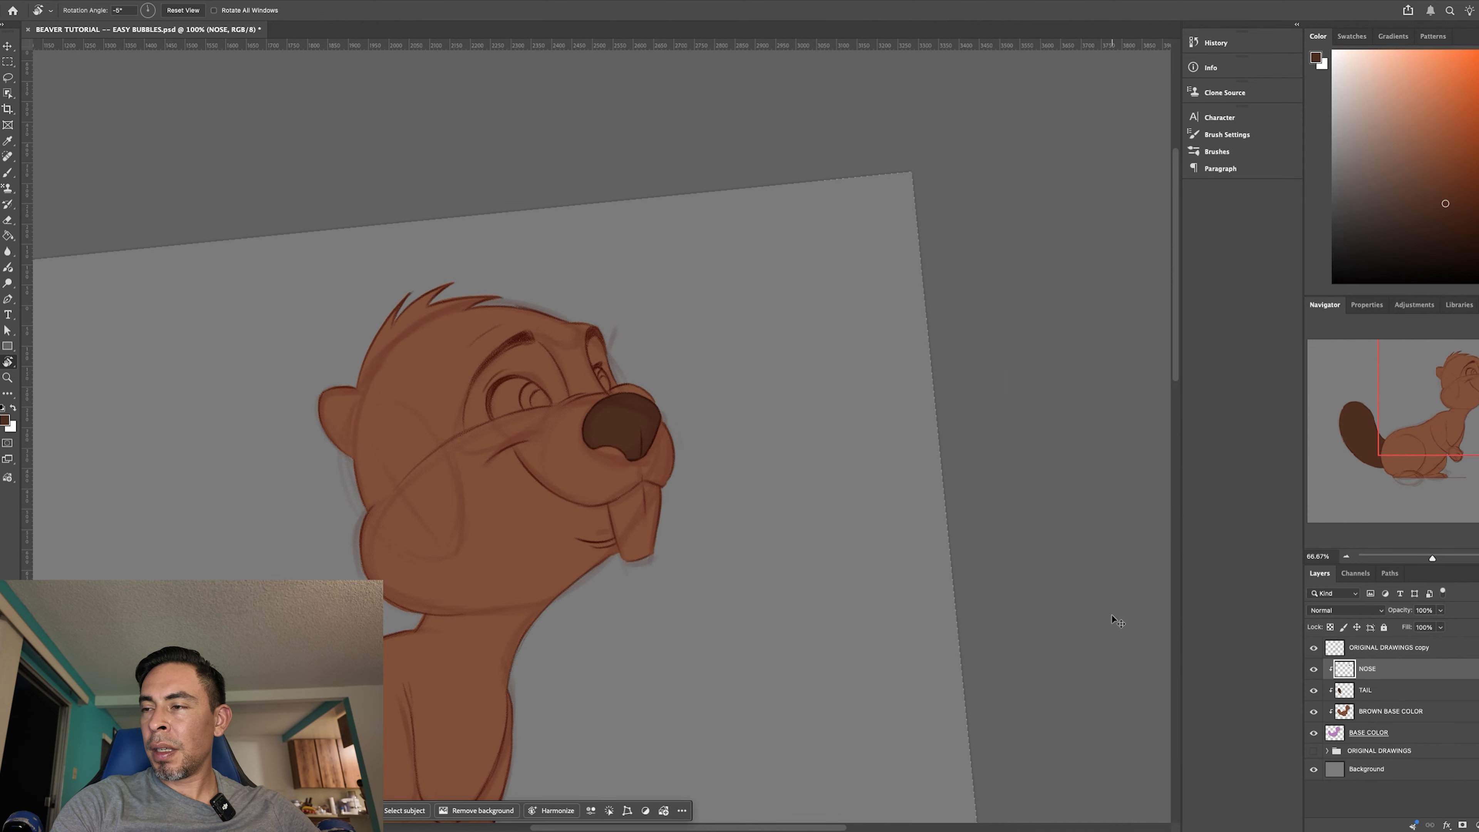
key(ctrl+plus)
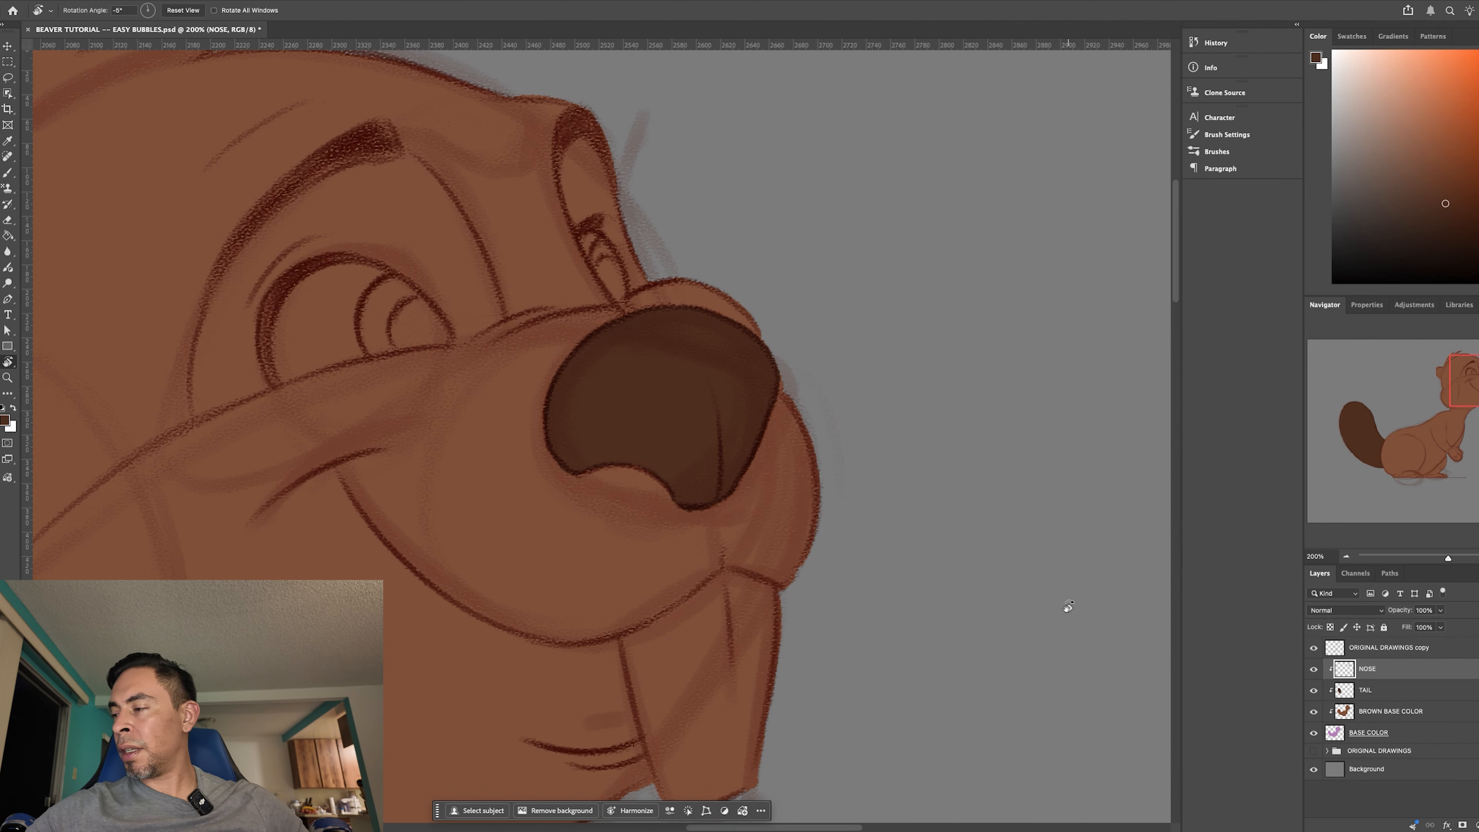
scroll(906, 587, down, 3)
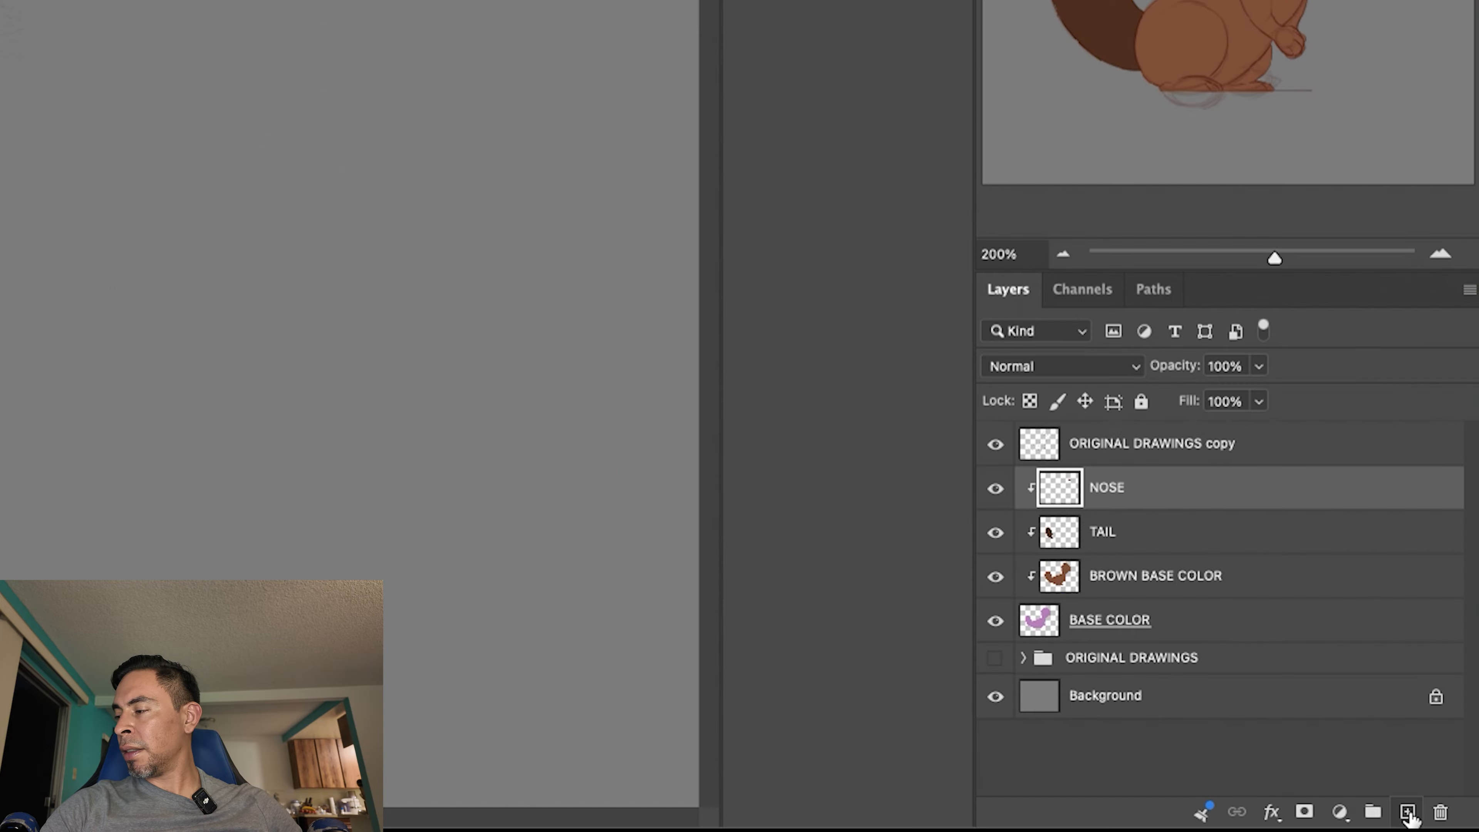
- Add a new layer above NOSE, clip it to BASE COLOR, and rename it TEETH
click(1407, 813)
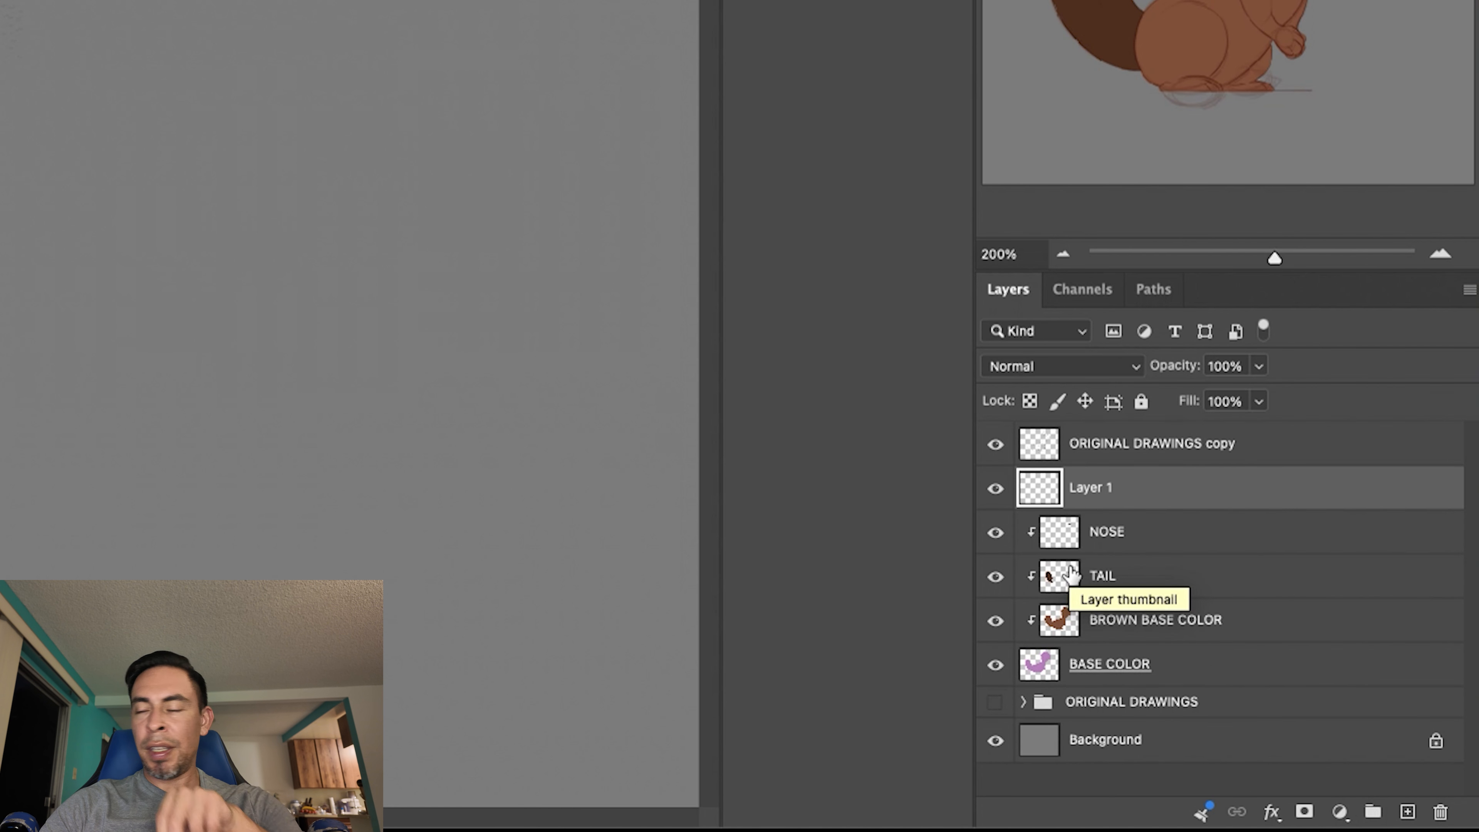
right_click(1089, 491)
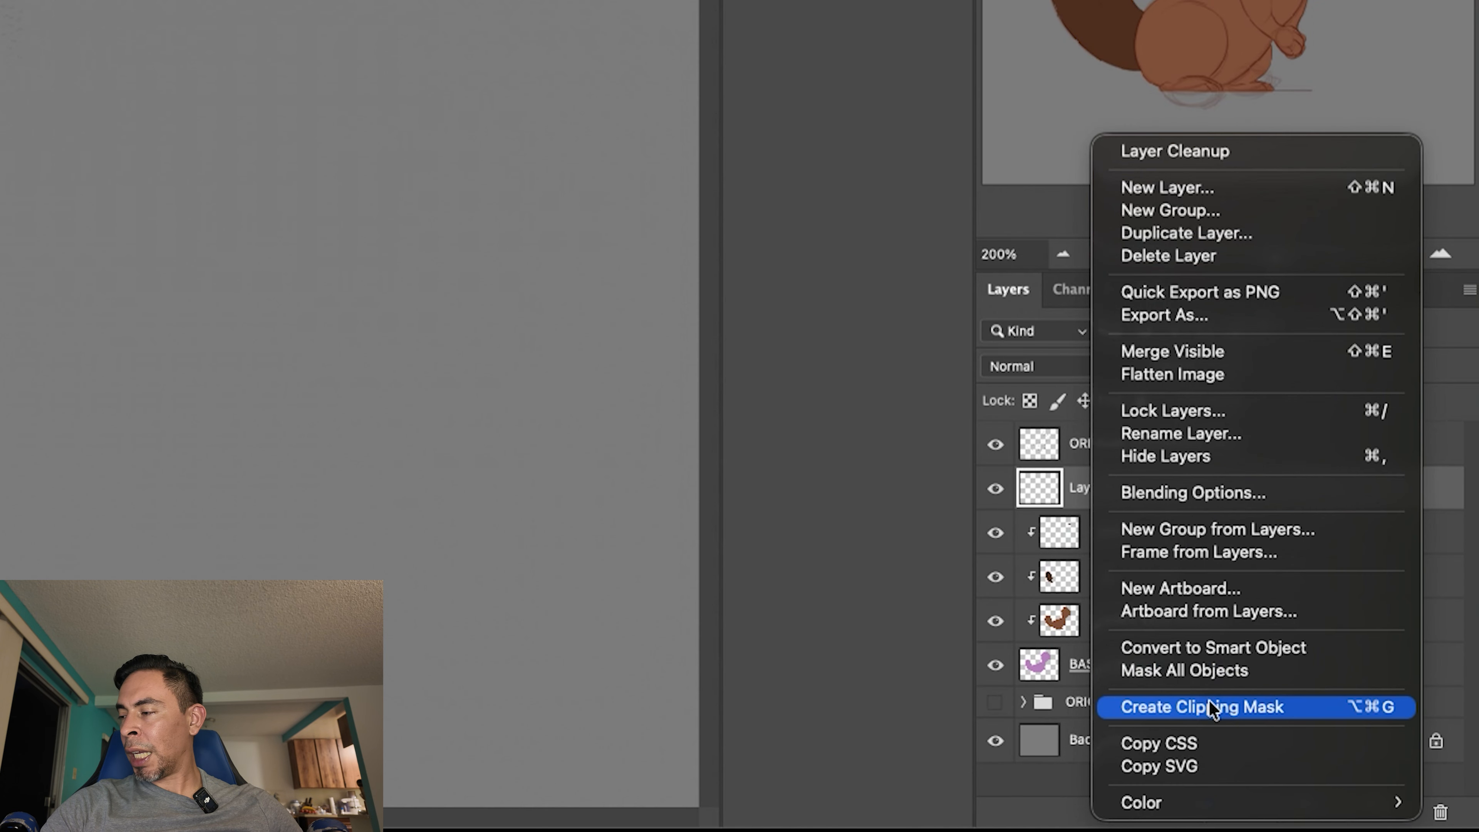
click(1212, 710)
double_click(1100, 489)
text(b)
key(BackSpace)
text(T)
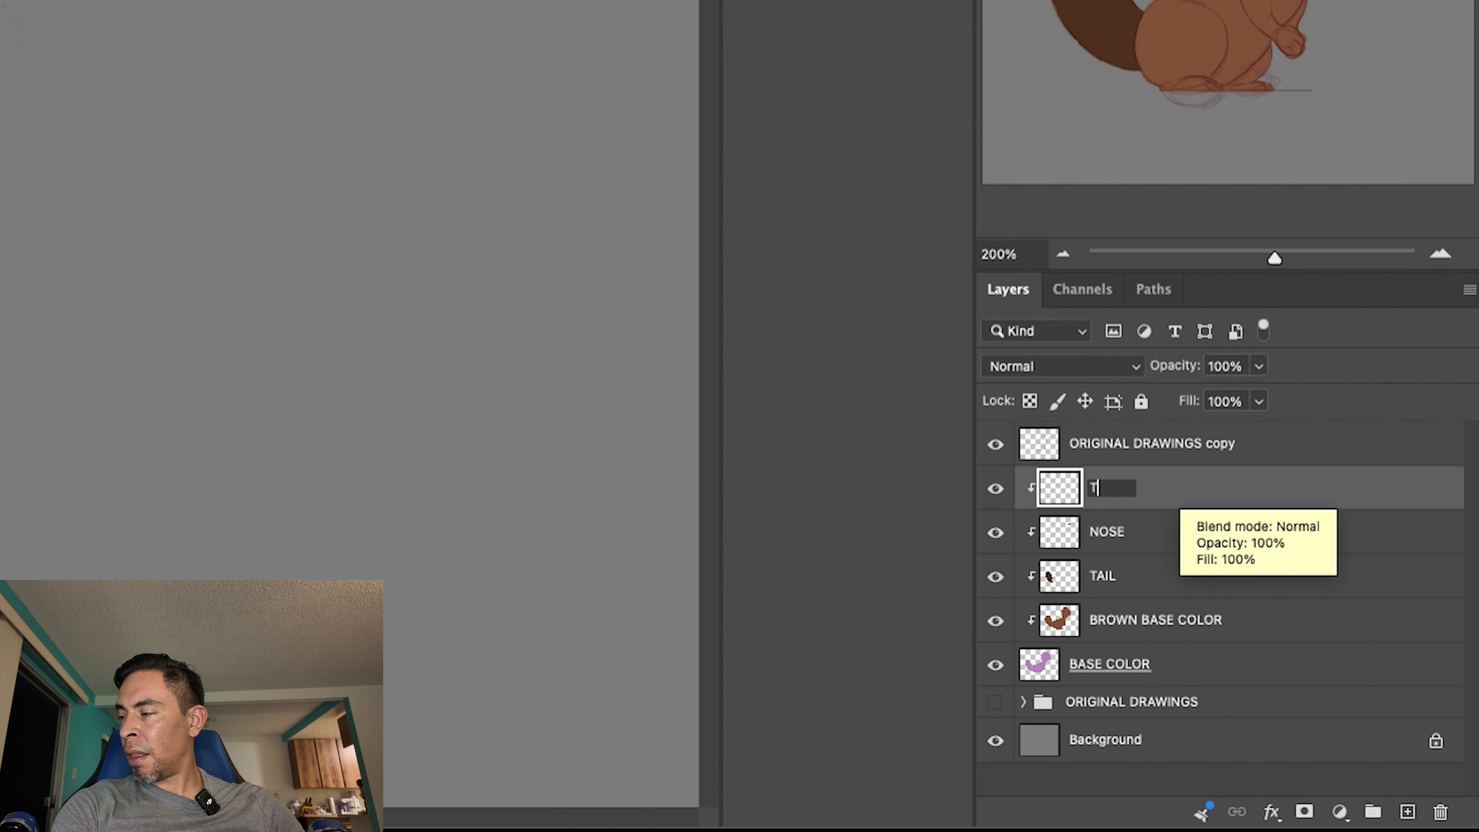
text(EETH)
key(Return)
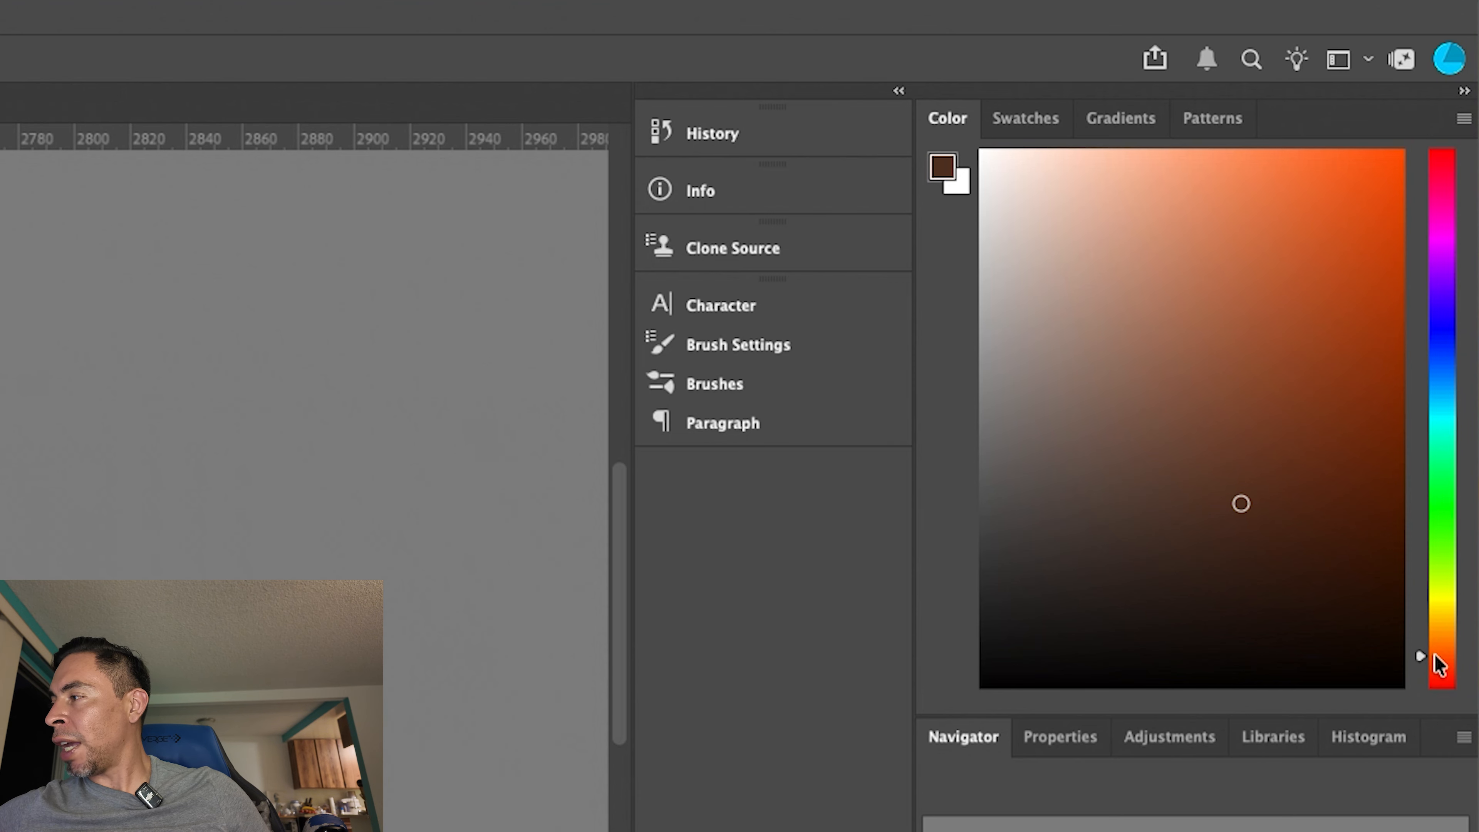
- Pick a light peach foreground colour and try a first brush stroke at the teeth's upper back corner, undoing it
drag(1436, 664, 1433, 648)
mouse_move(1081, 177)
mouse_down()
mouse_move(1097, 232)
mouse_move(1112, 212)
mouse_move(1095, 188)
mouse_move(1076, 192)
mouse_move(1089, 198)
mouse_up()
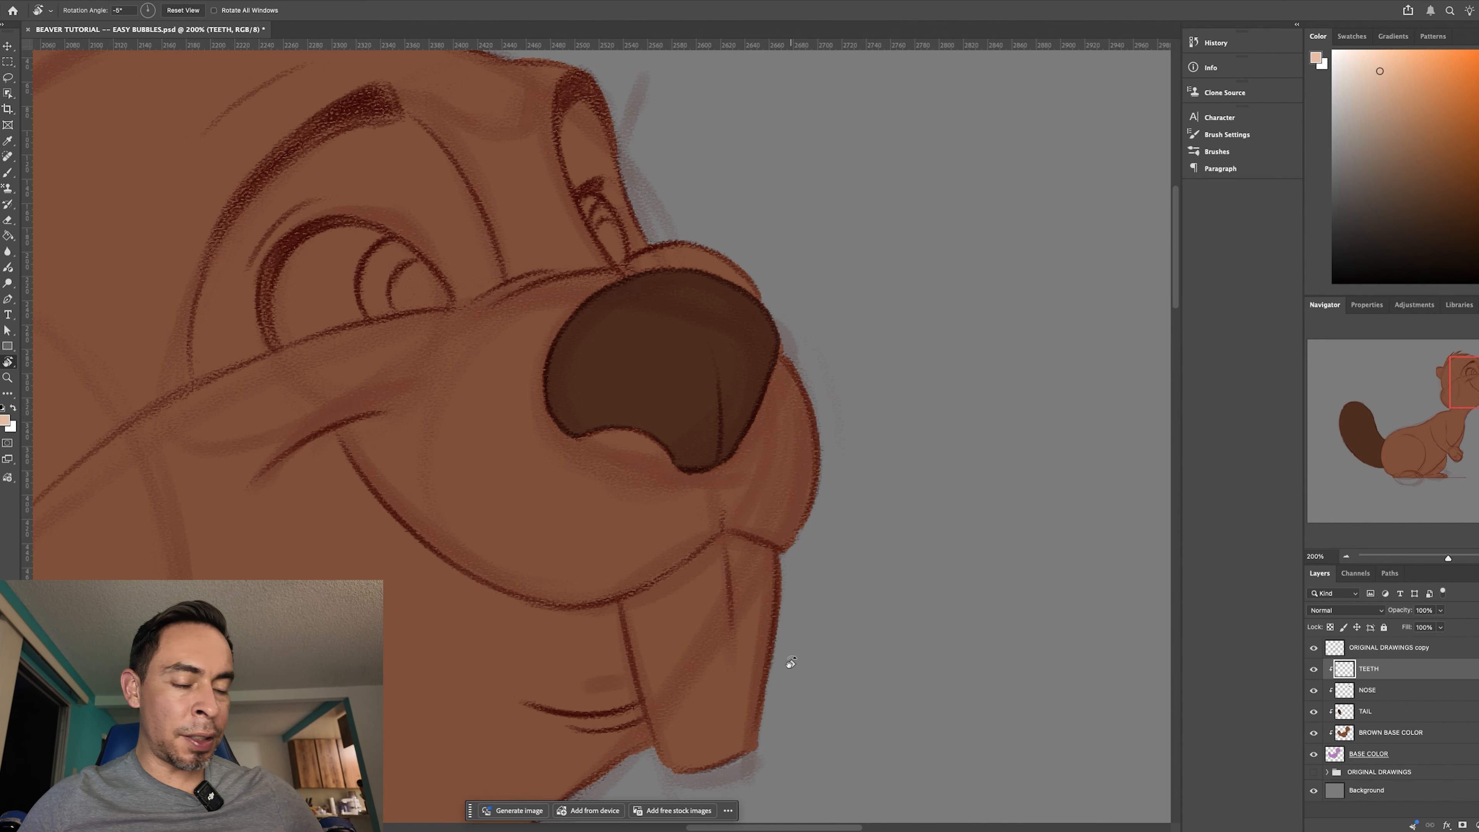
key(b)
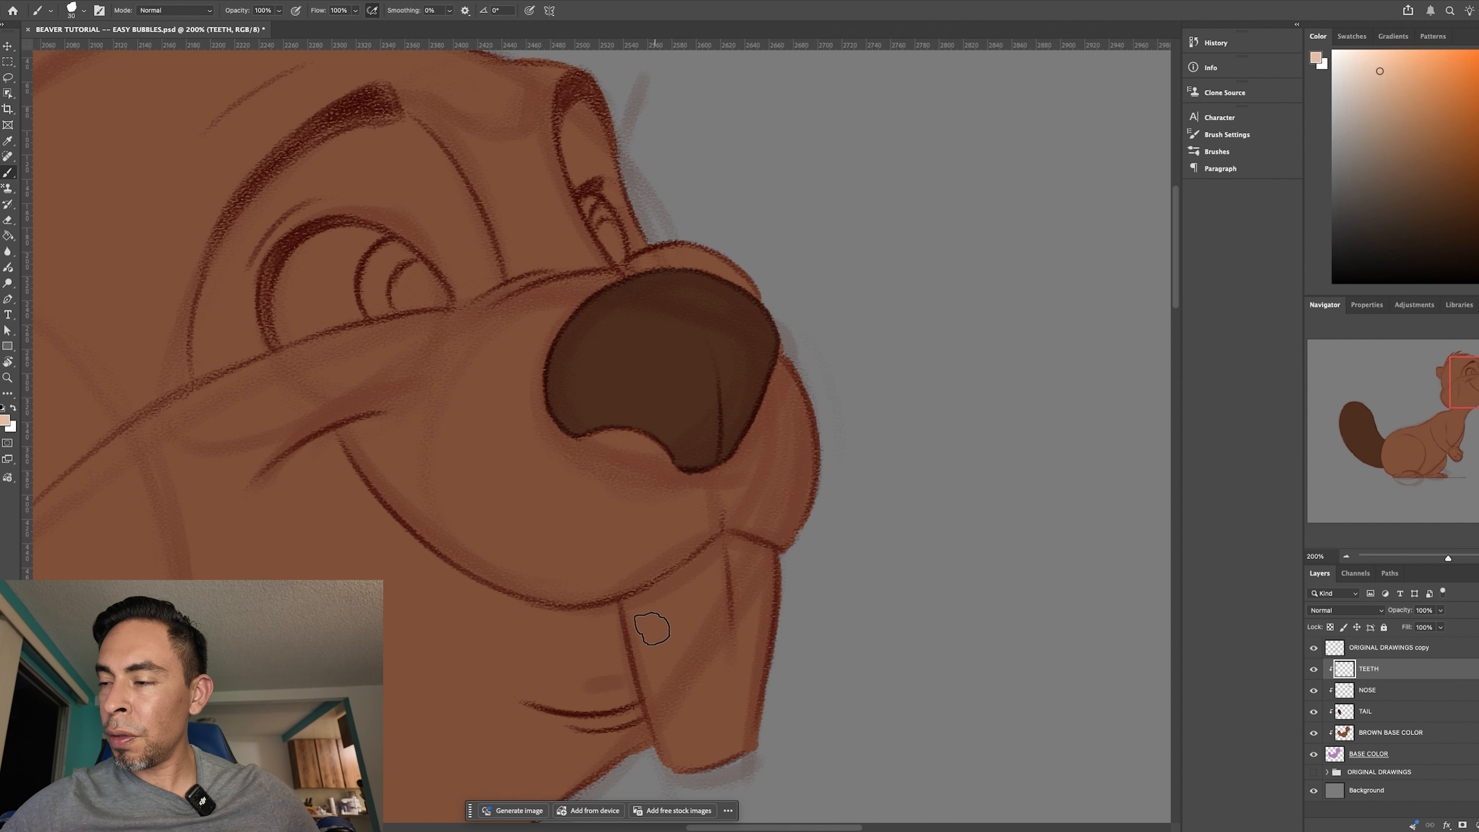
key(super+plus)
drag(834, 654, 732, 403)
mouse_move(535, 442)
mouse_down()
mouse_move(531, 464)
mouse_move(524, 433)
mouse_move(537, 480)
mouse_up()
key(super+z)
key(super+z)
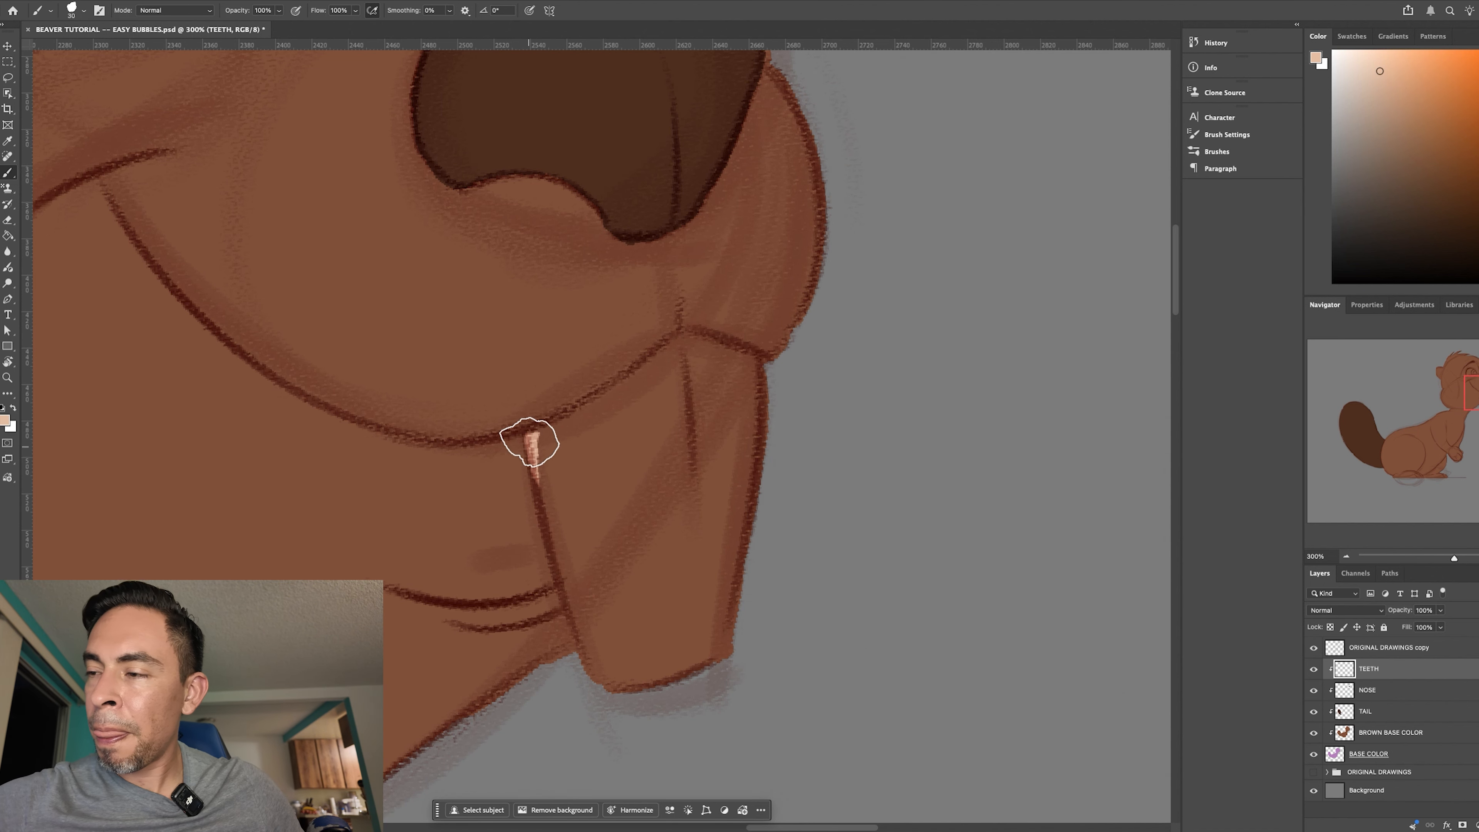
- Paint the light peach border down the teeth's back edge, across the tips, and up the front edge to the muzzle
drag(529, 438, 545, 538)
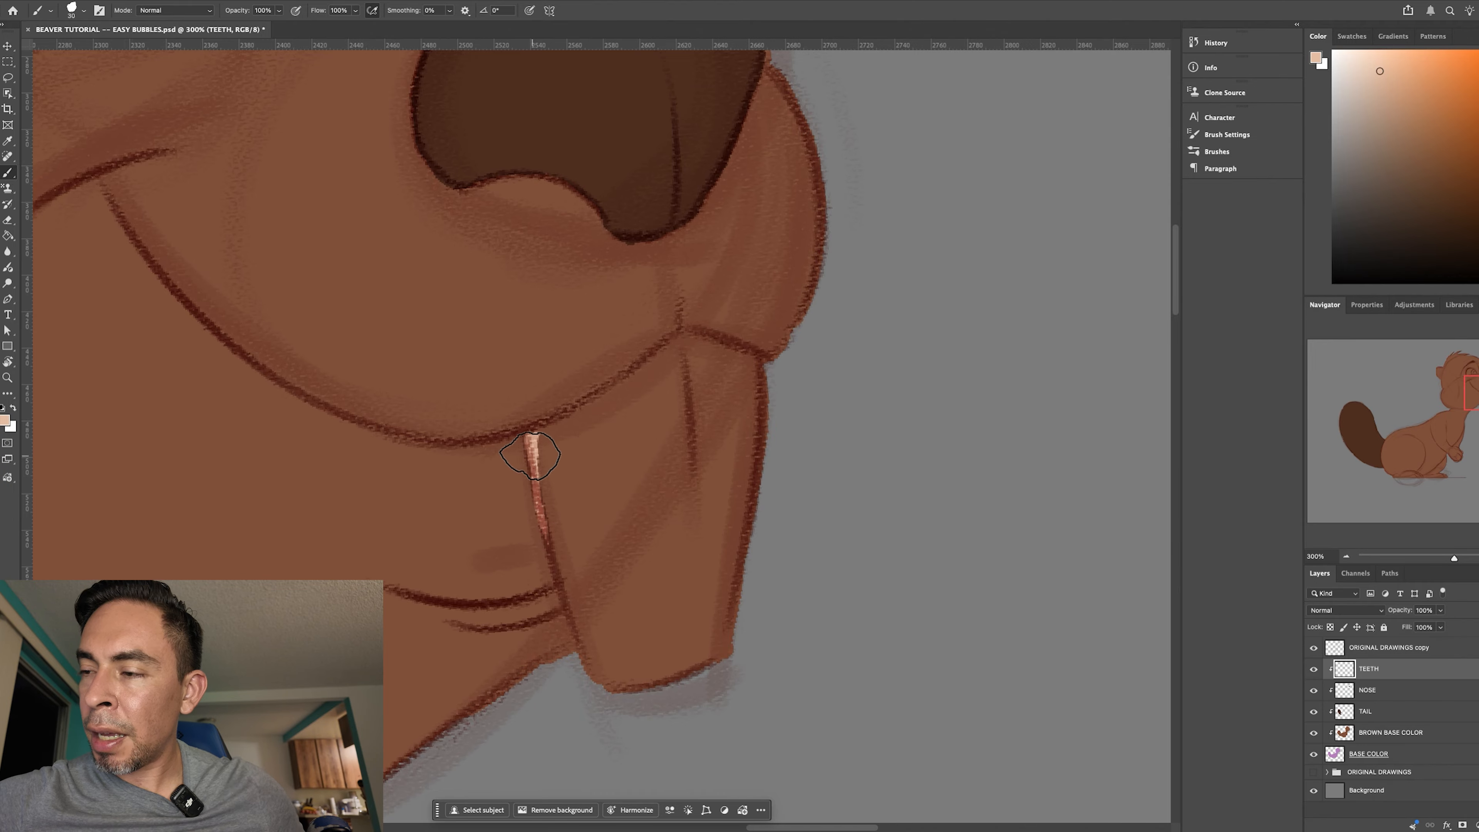
drag(529, 445, 546, 539)
drag(534, 472, 559, 593)
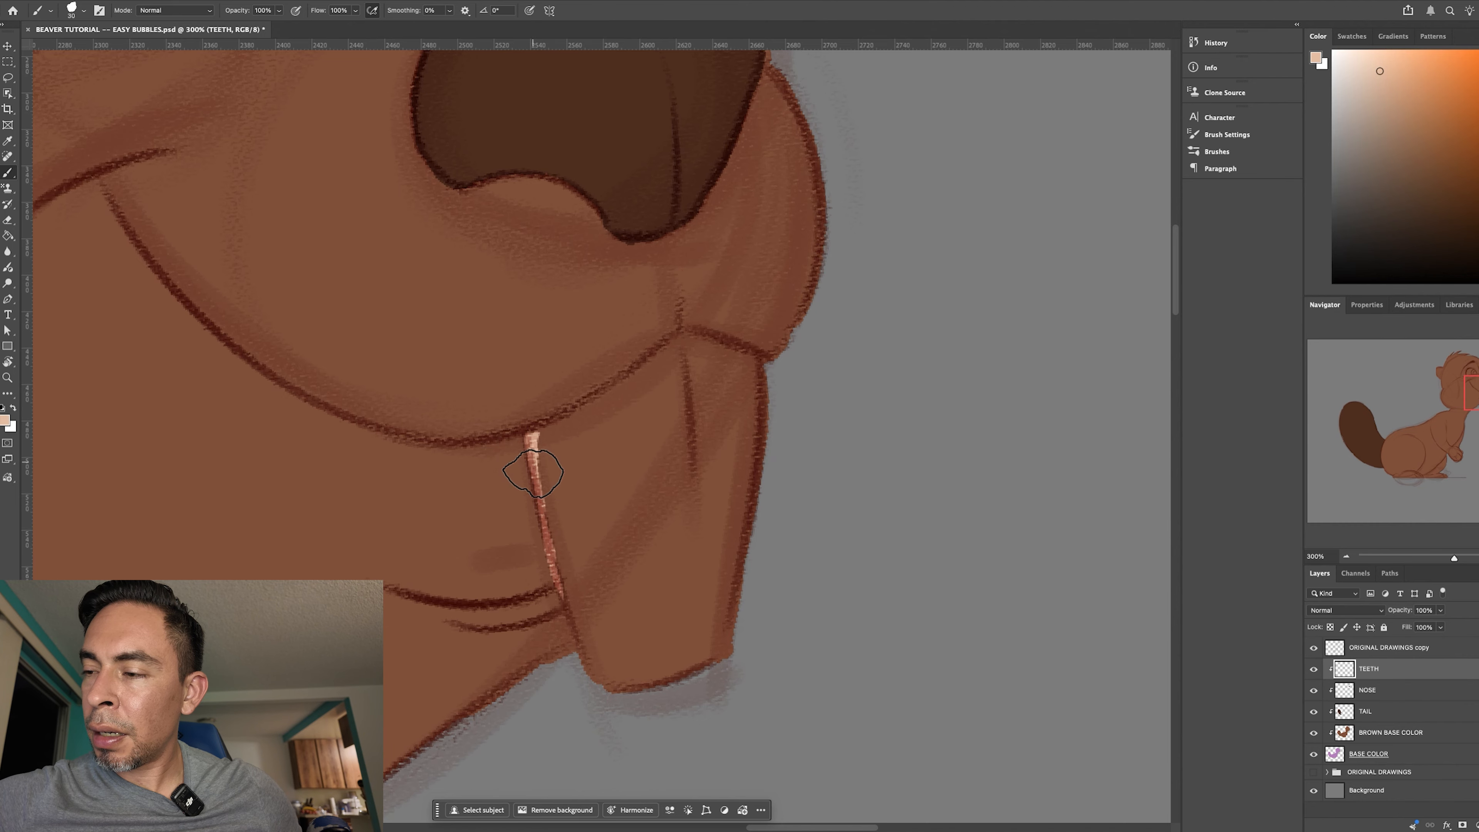
drag(527, 448, 567, 660)
mouse_move(578, 600)
mouse_down()
mouse_move(611, 685)
mouse_move(742, 662)
mouse_move(737, 578)
mouse_move(758, 525)
mouse_up()
key(])
mouse_move(723, 665)
mouse_down()
mouse_move(764, 389)
mouse_move(755, 492)
mouse_up()
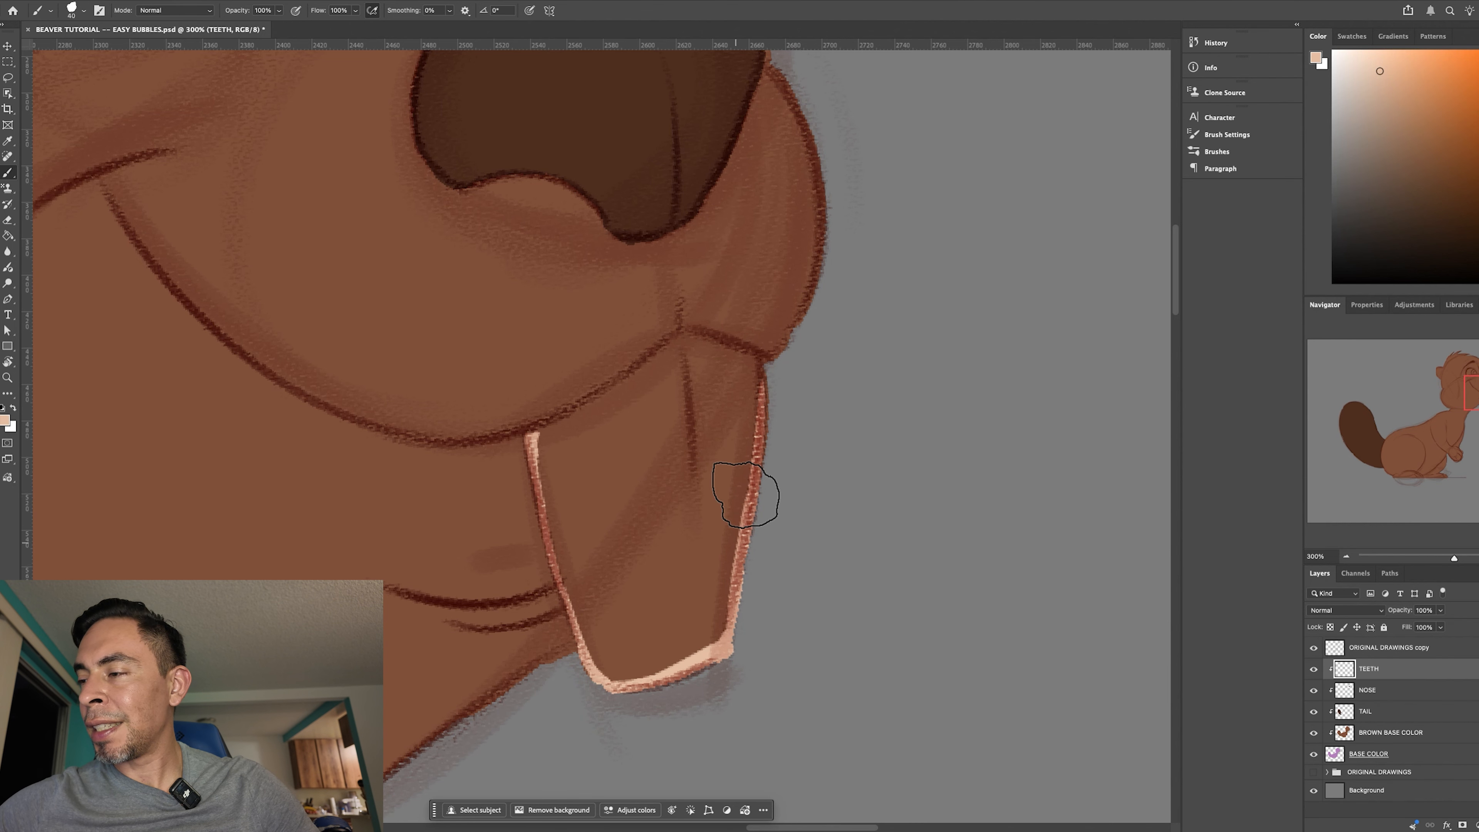
drag(764, 372, 760, 366)
- Rotate the canvas and close the light peach border along the teeth's top edge beneath the muzzle
key(r)
mouse_move(559, 489)
mouse_down()
mouse_move(599, 498)
mouse_move(583, 402)
mouse_up()
key(b)
drag(614, 313, 577, 419)
drag(620, 317, 662, 303)
key(r)
mouse_move(899, 446)
mouse_down()
mouse_move(970, 378)
mouse_move(738, 190)
mouse_up()
key(b)
drag(534, 281, 504, 351)
key(r)
mouse_move(976, 495)
mouse_down()
mouse_move(785, 647)
mouse_move(505, 717)
mouse_up()
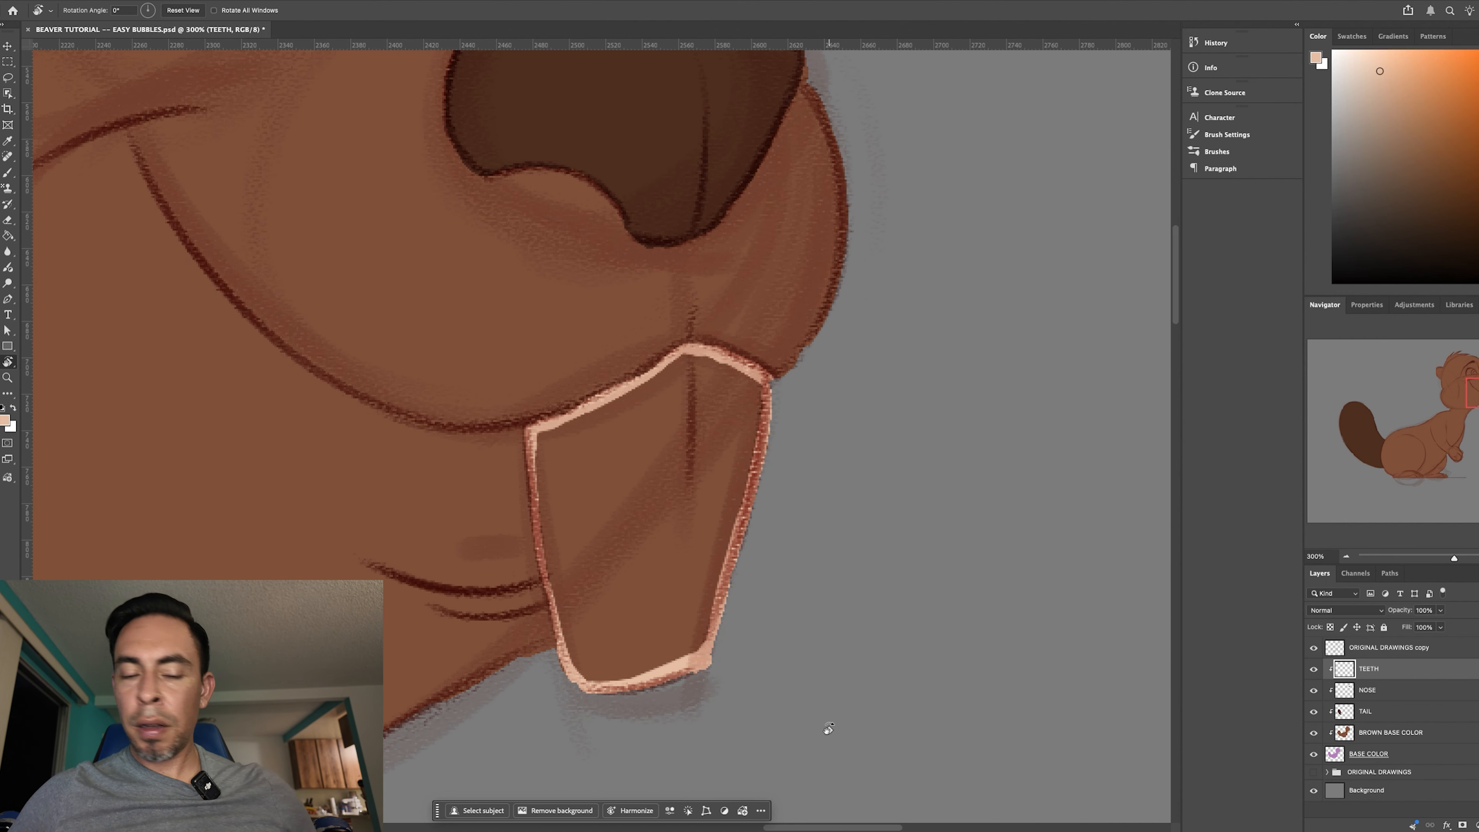
- Fill the bordered teeth with light peach using the Paint Bucket, and zoom out to check the beaver
key(g)
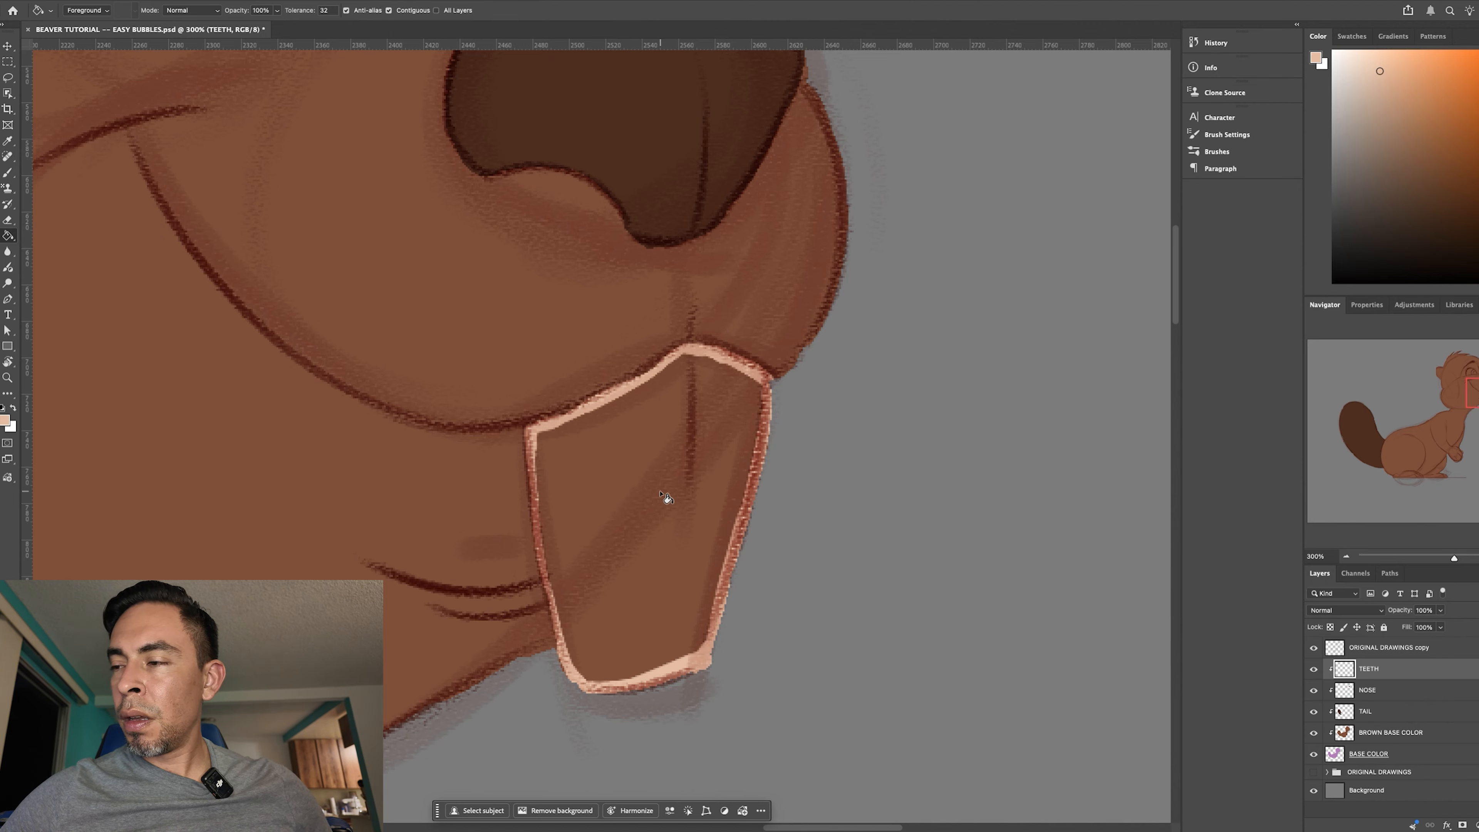
click(663, 535)
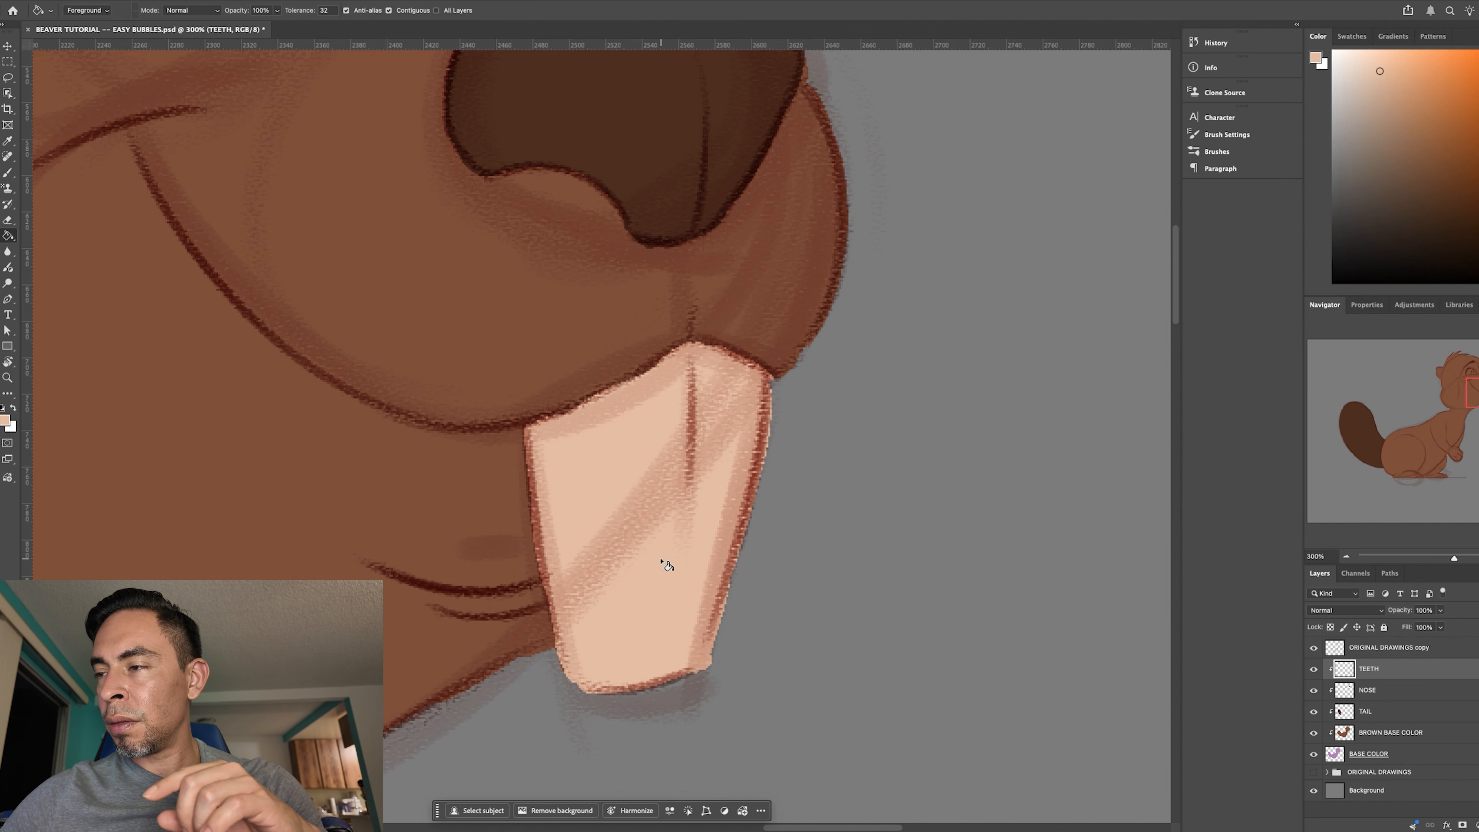
key(super+minus)
key(super+minus)
key(super+minus)
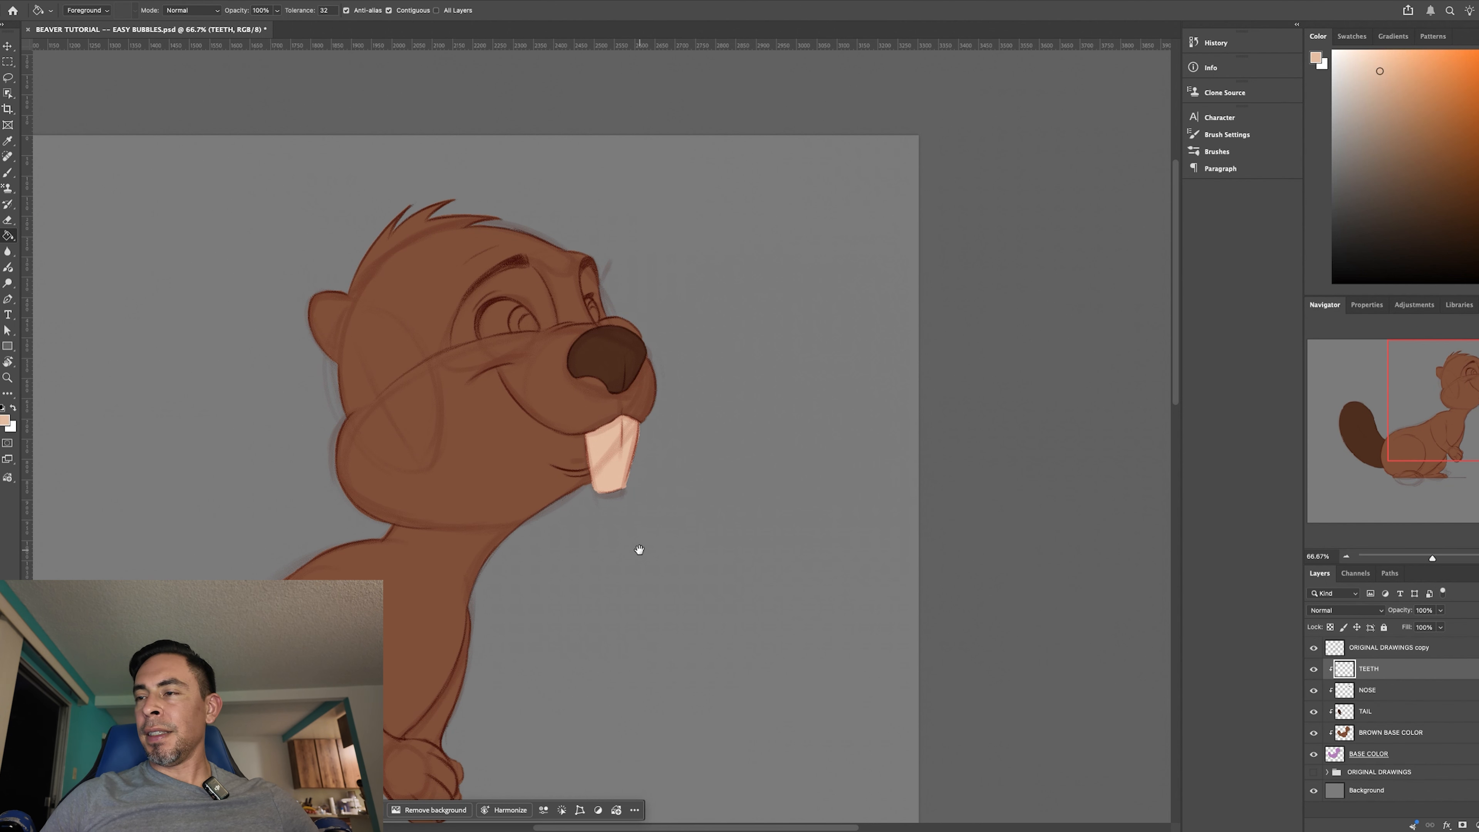
drag(676, 697, 986, 613)
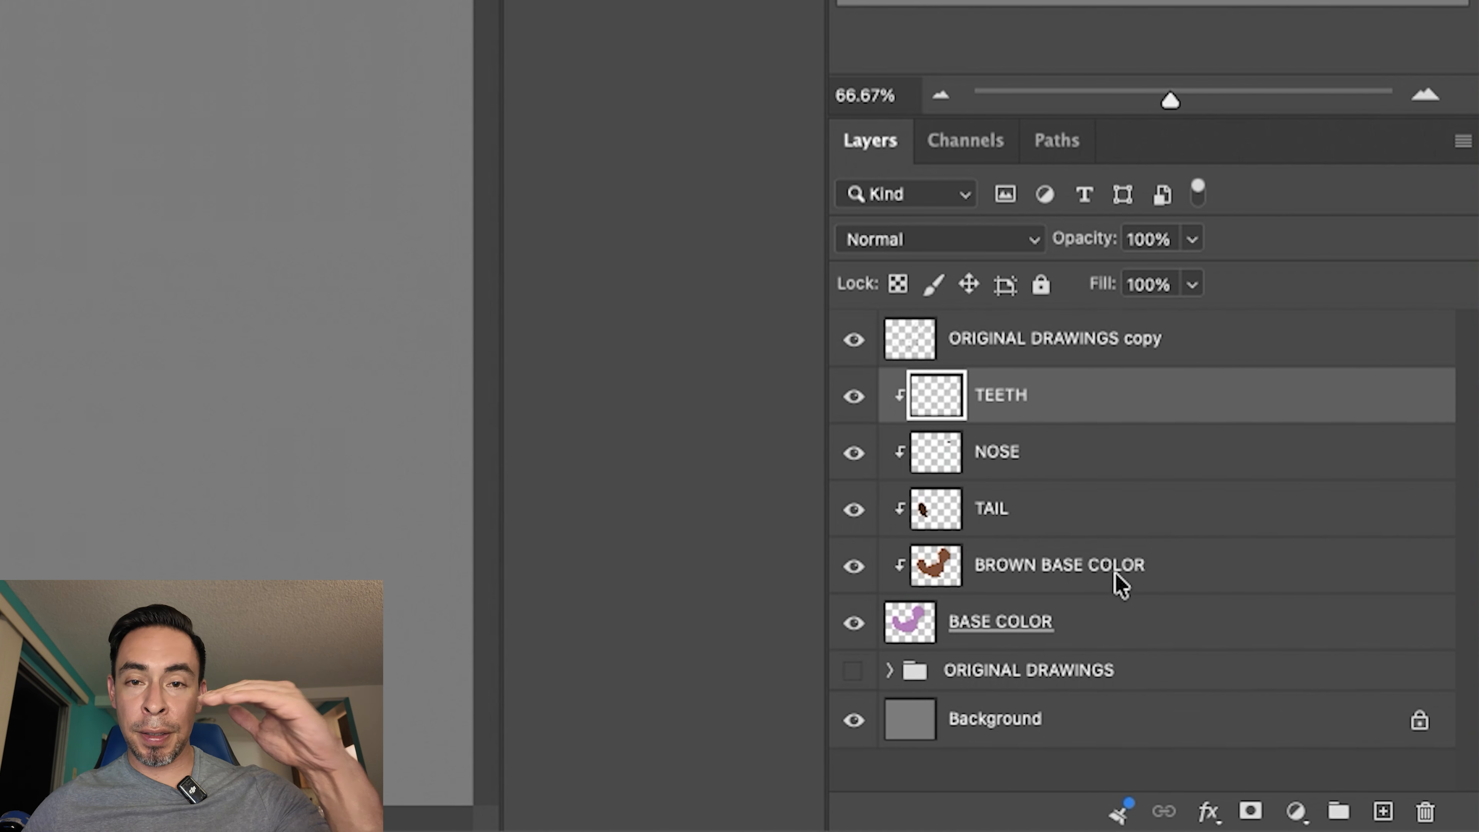
- Add a clipped layer directly above BROWN BASE COLOR and name it LIGHTER FUR
click(1241, 585)
click(1379, 813)
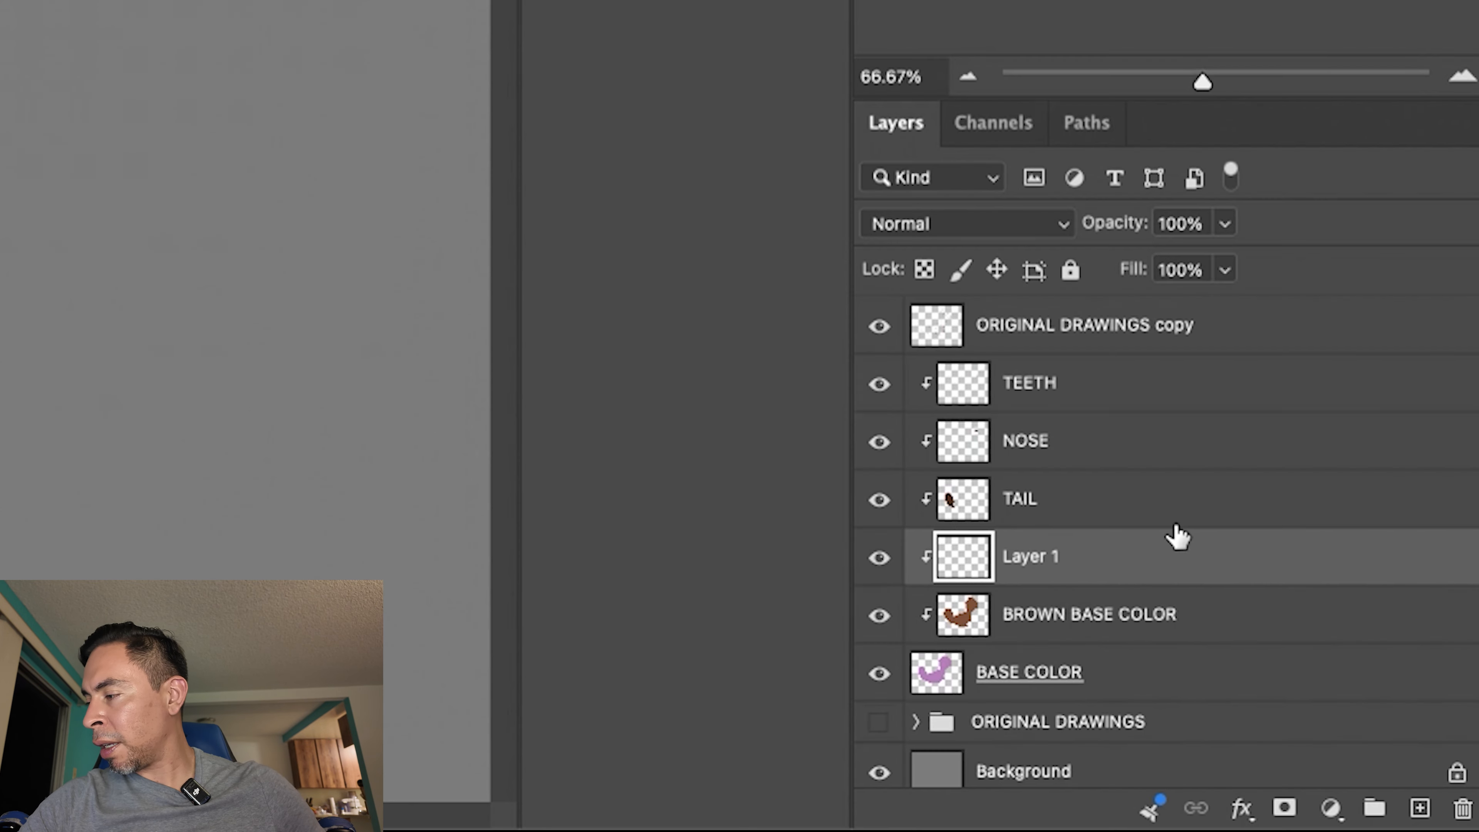
double_click(1369, 733)
key(Caps_Lock)
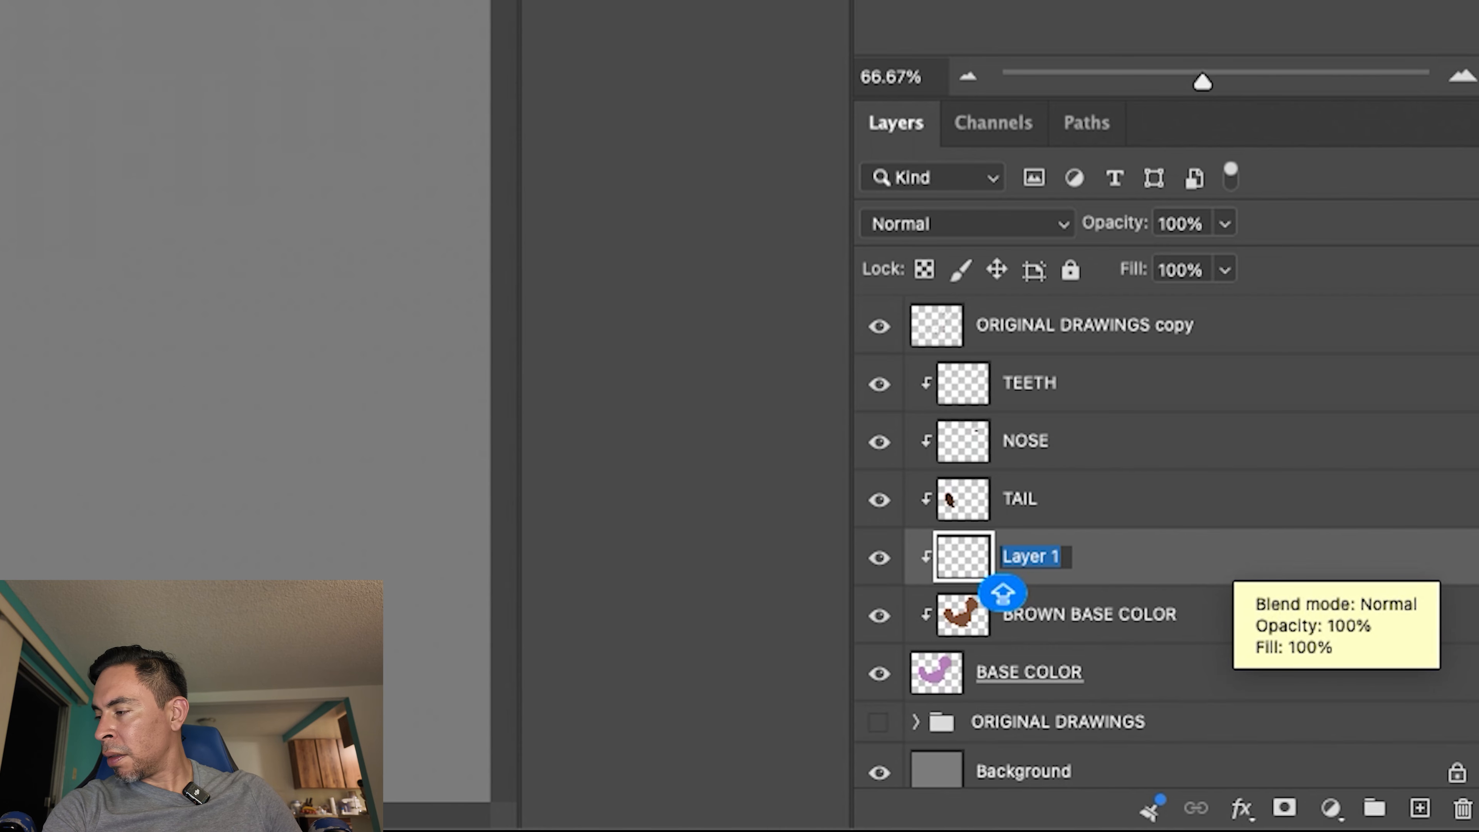
text(2ndary)
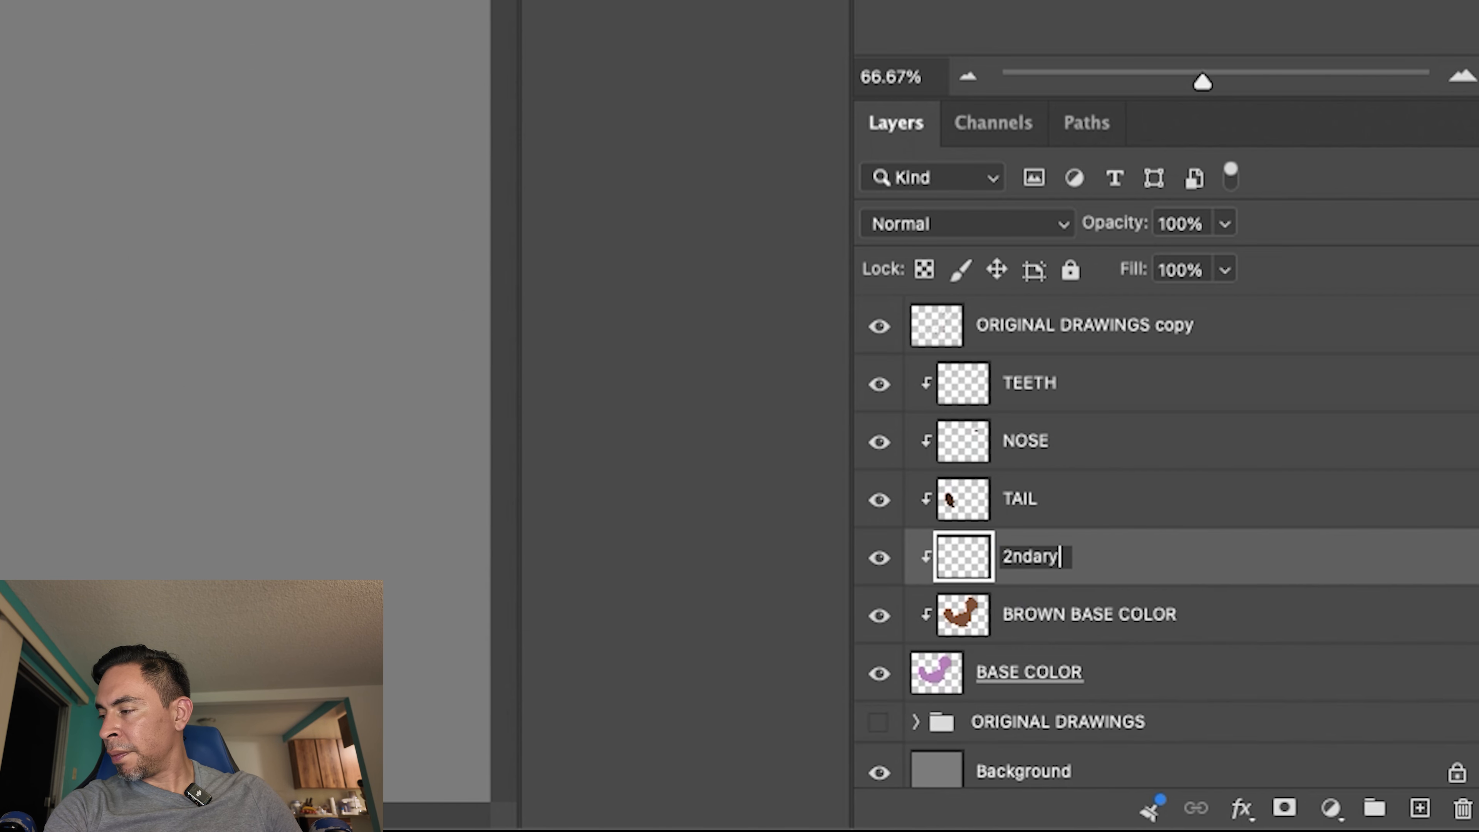
key(BackSpace)
key(Caps_Lock)
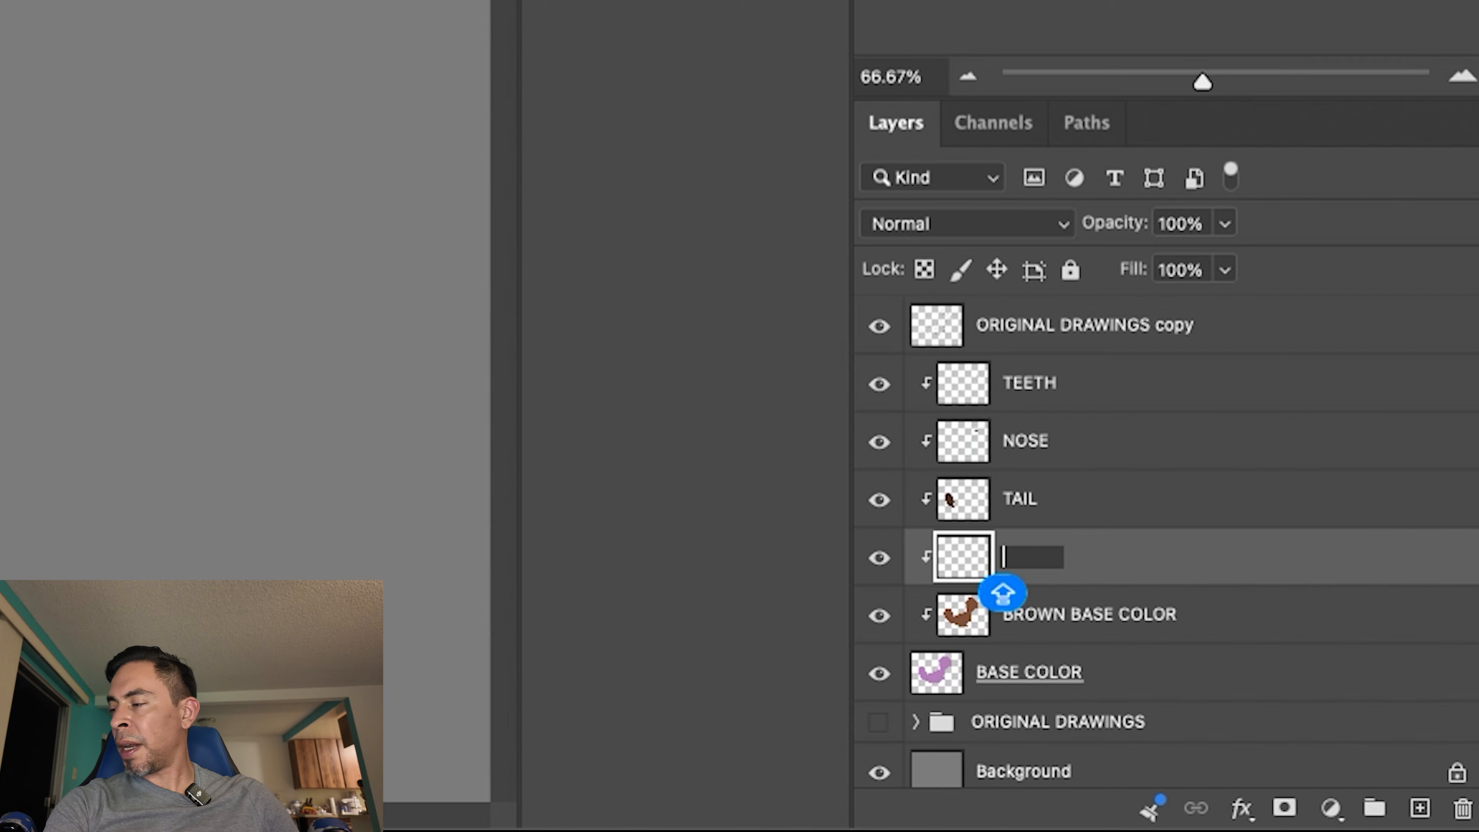
text(LIGHTER FUR)
key(Caps_Lock)
key(Return)
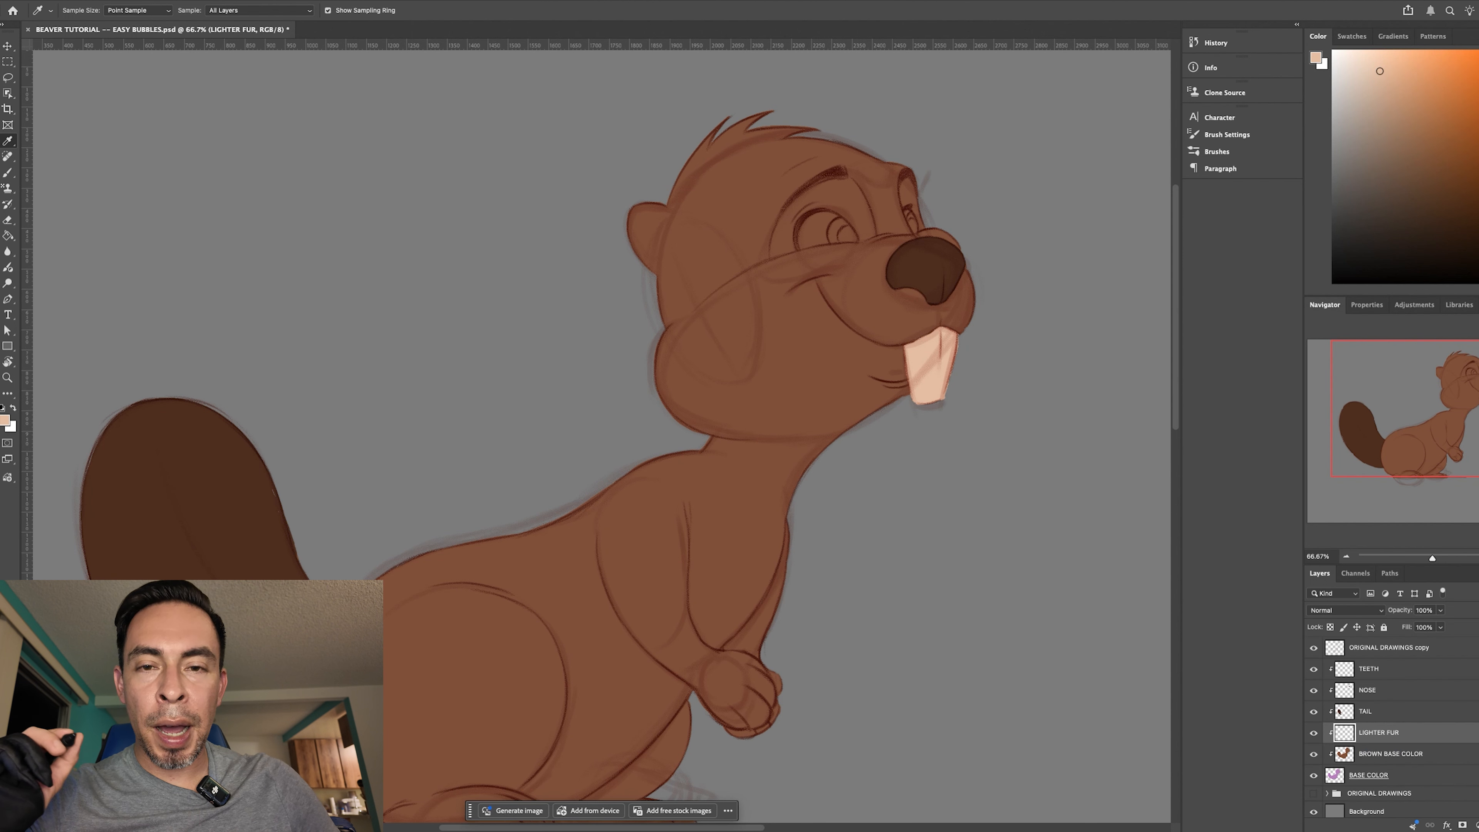
- Sample the fur brown, shift the foreground colour to a paler, greyer brown, and try a larger brush stroke beside the teeth, undoing it
click(810, 377)
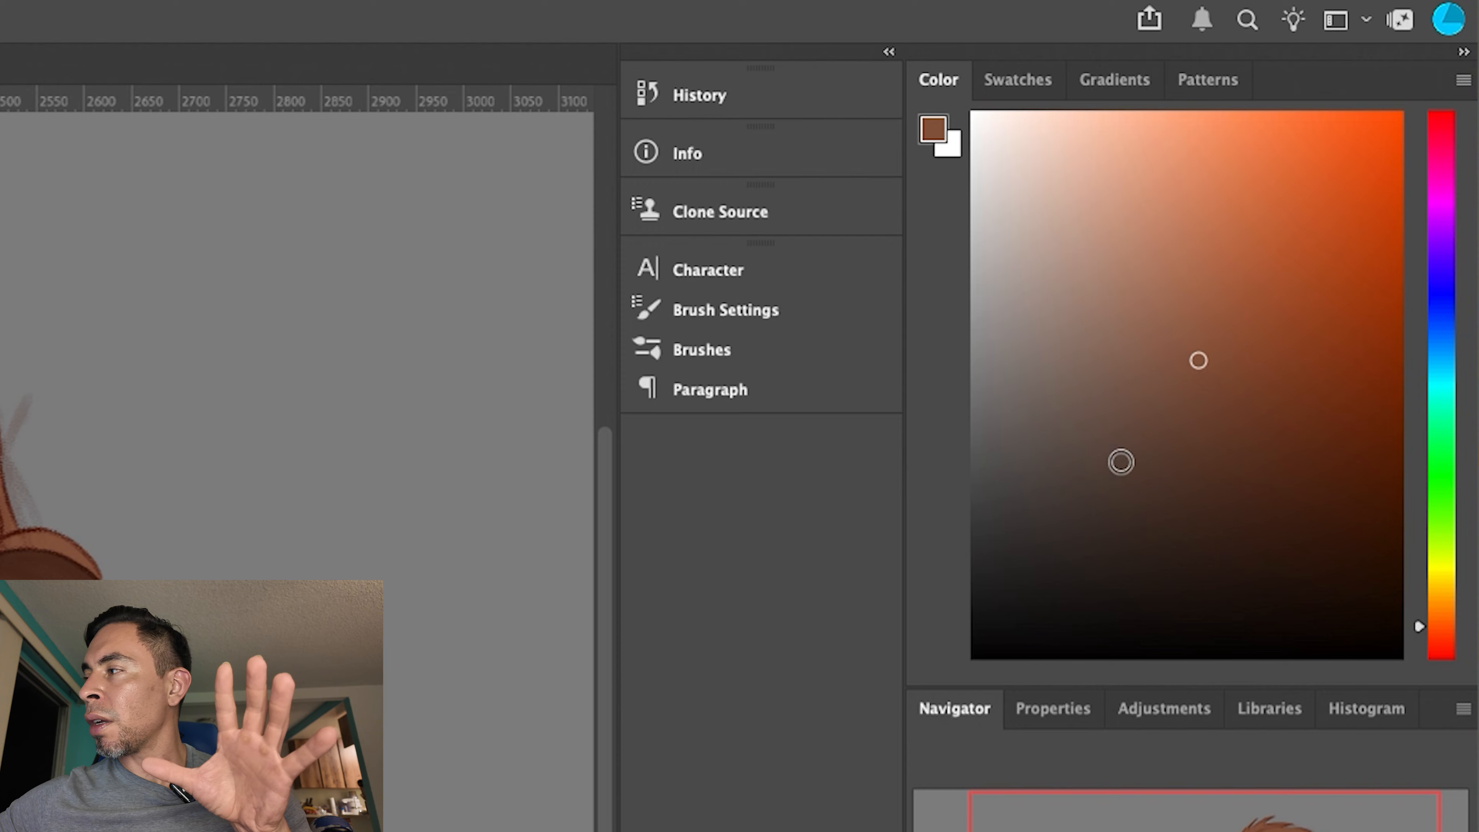
mouse_move(1198, 365)
mouse_down()
mouse_move(1165, 323)
mouse_move(1077, 284)
mouse_up()
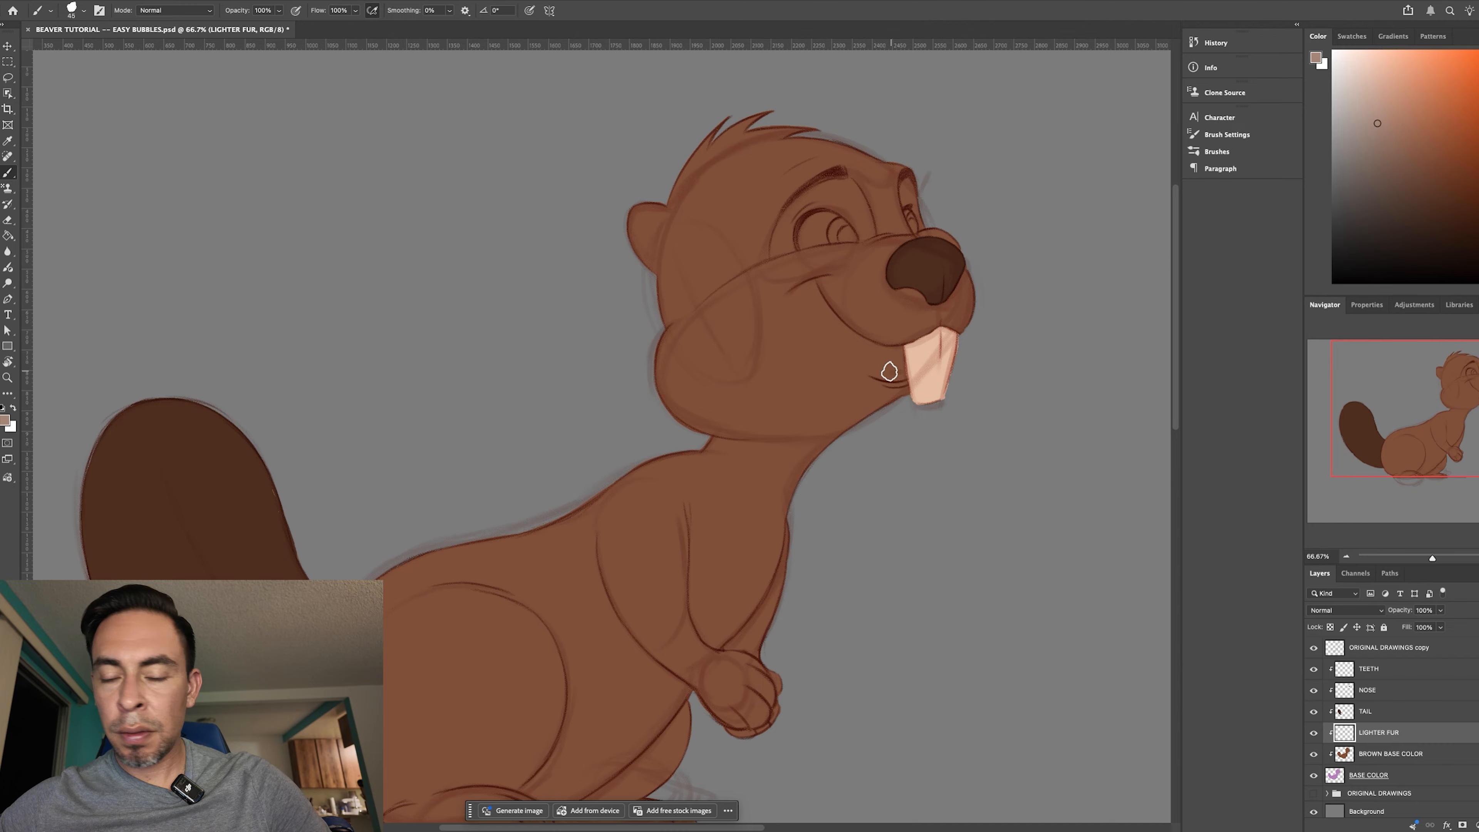
key(bracketright)
key(bracketright)
key(bracketright)
key(bracketright)
key(bracketright)
drag(898, 332, 890, 341)
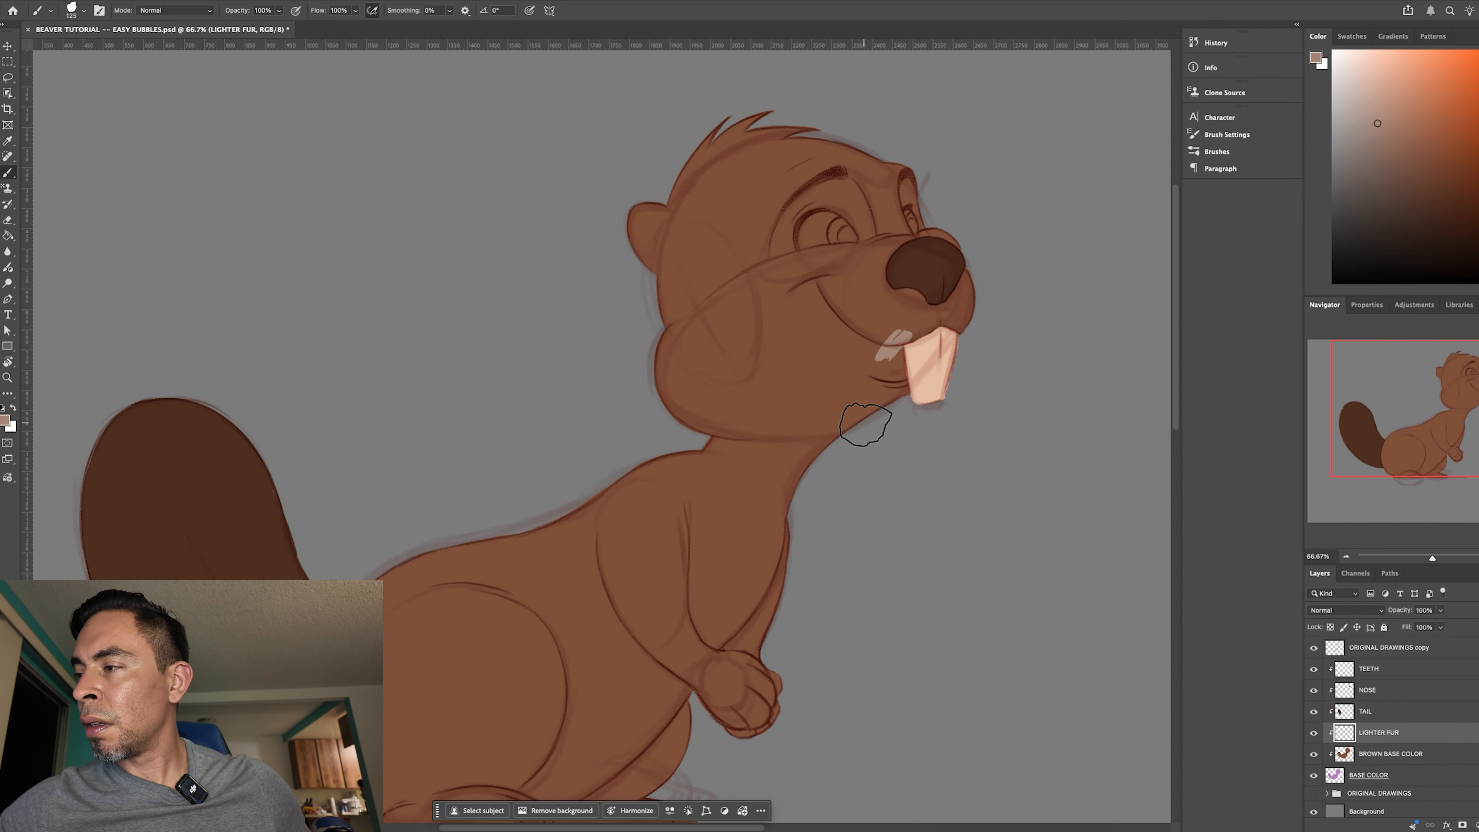
key(ctrl+z)
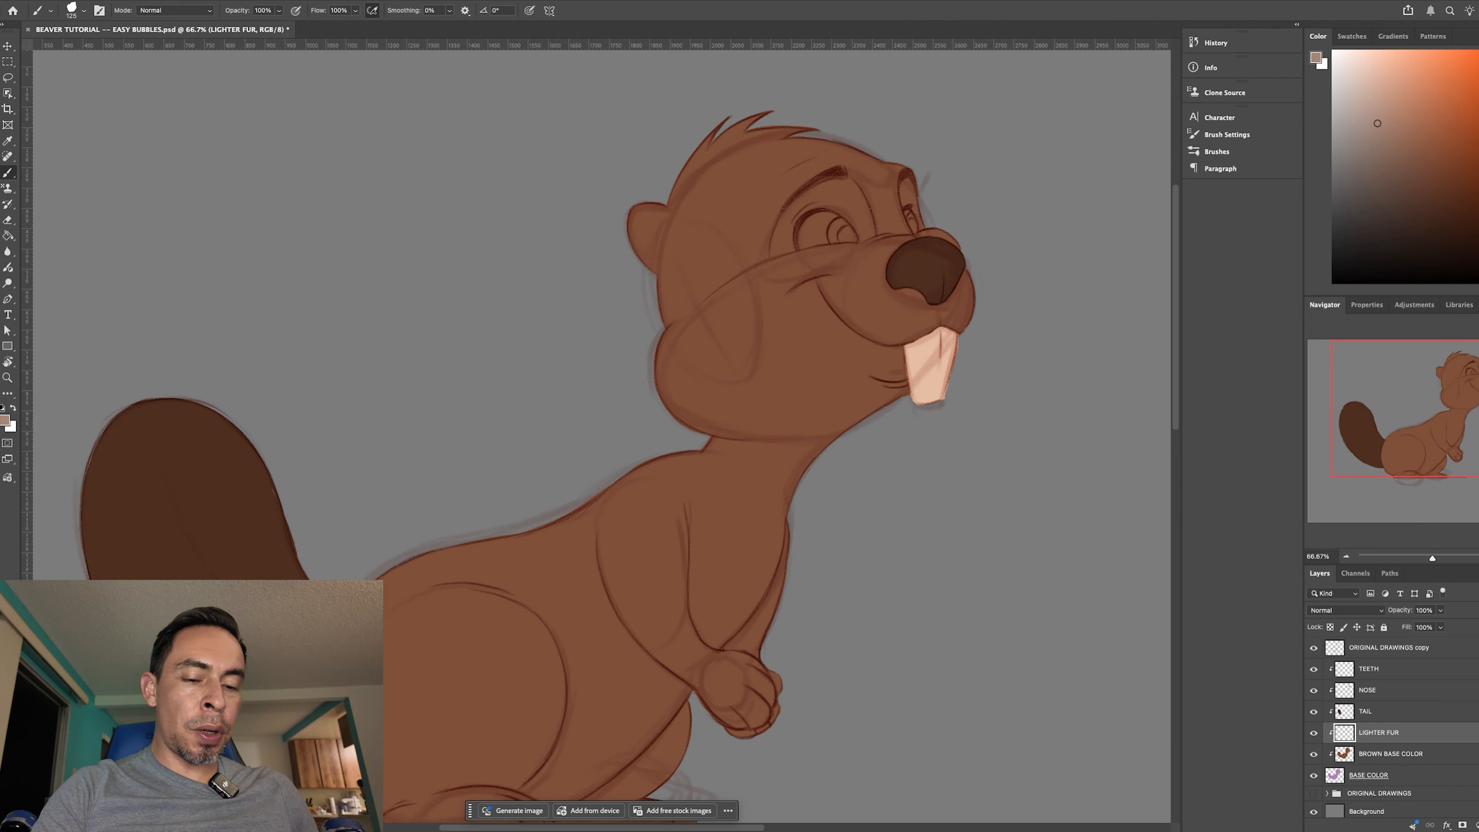
- Choose the KYLE Ultimate Inking Thick 'n Thin brush from the Wet Media Brushes for the muzzle border
key(super+plus)
drag(935, 466, 727, 538)
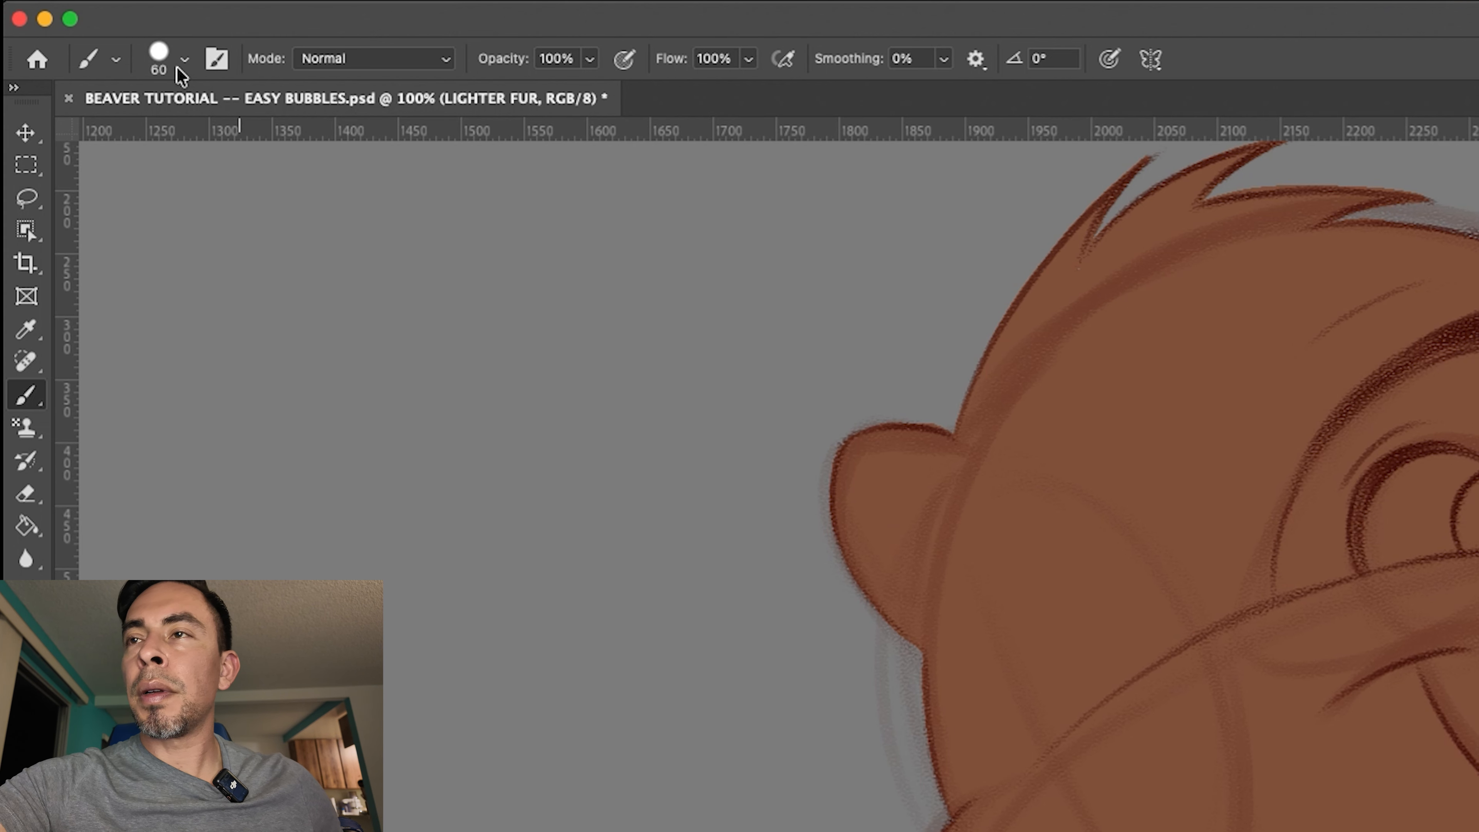
click(83, 10)
drag(305, 375, 307, 419)
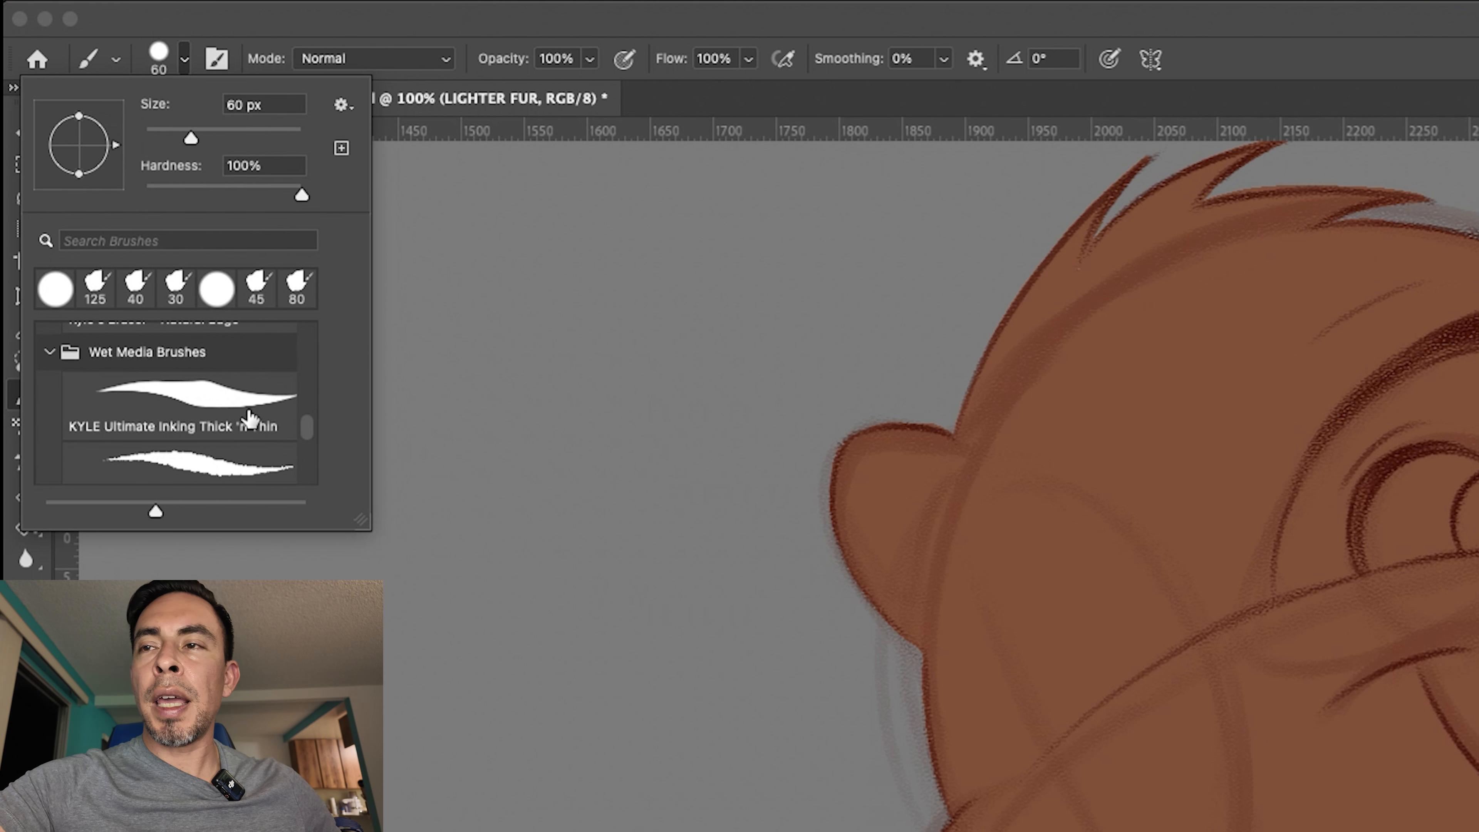
click(245, 418)
key(Return)
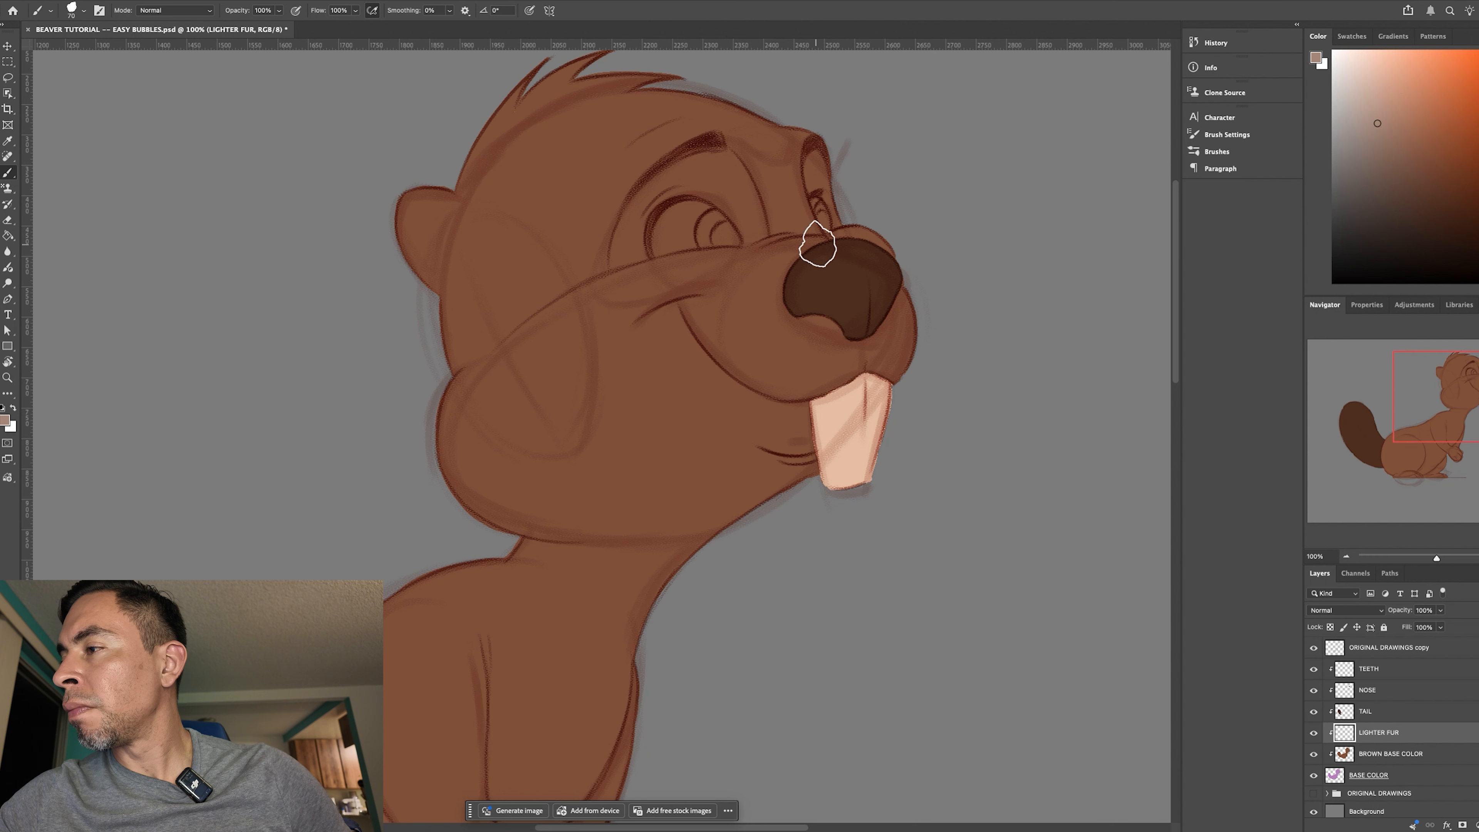
- Paint the lighter fur border around the muzzle's front, above the nose and along the lip over the teeth
mouse_move(820, 242)
mouse_down()
mouse_move(790, 257)
mouse_move(870, 230)
mouse_move(827, 244)
mouse_move(914, 256)
mouse_move(868, 253)
mouse_move(888, 240)
mouse_move(915, 273)
mouse_move(881, 244)
mouse_move(912, 302)
mouse_move(853, 367)
mouse_move(904, 337)
mouse_move(901, 310)
mouse_move(898, 357)
mouse_move(915, 334)
mouse_move(896, 378)
mouse_move(912, 330)
mouse_move(912, 347)
mouse_move(902, 291)
mouse_move(918, 358)
mouse_move(816, 389)
mouse_move(841, 378)
mouse_move(808, 390)
mouse_up()
alt+click(794, 256)
alt+click(832, 236)
key(bracketright)
key(bracketright)
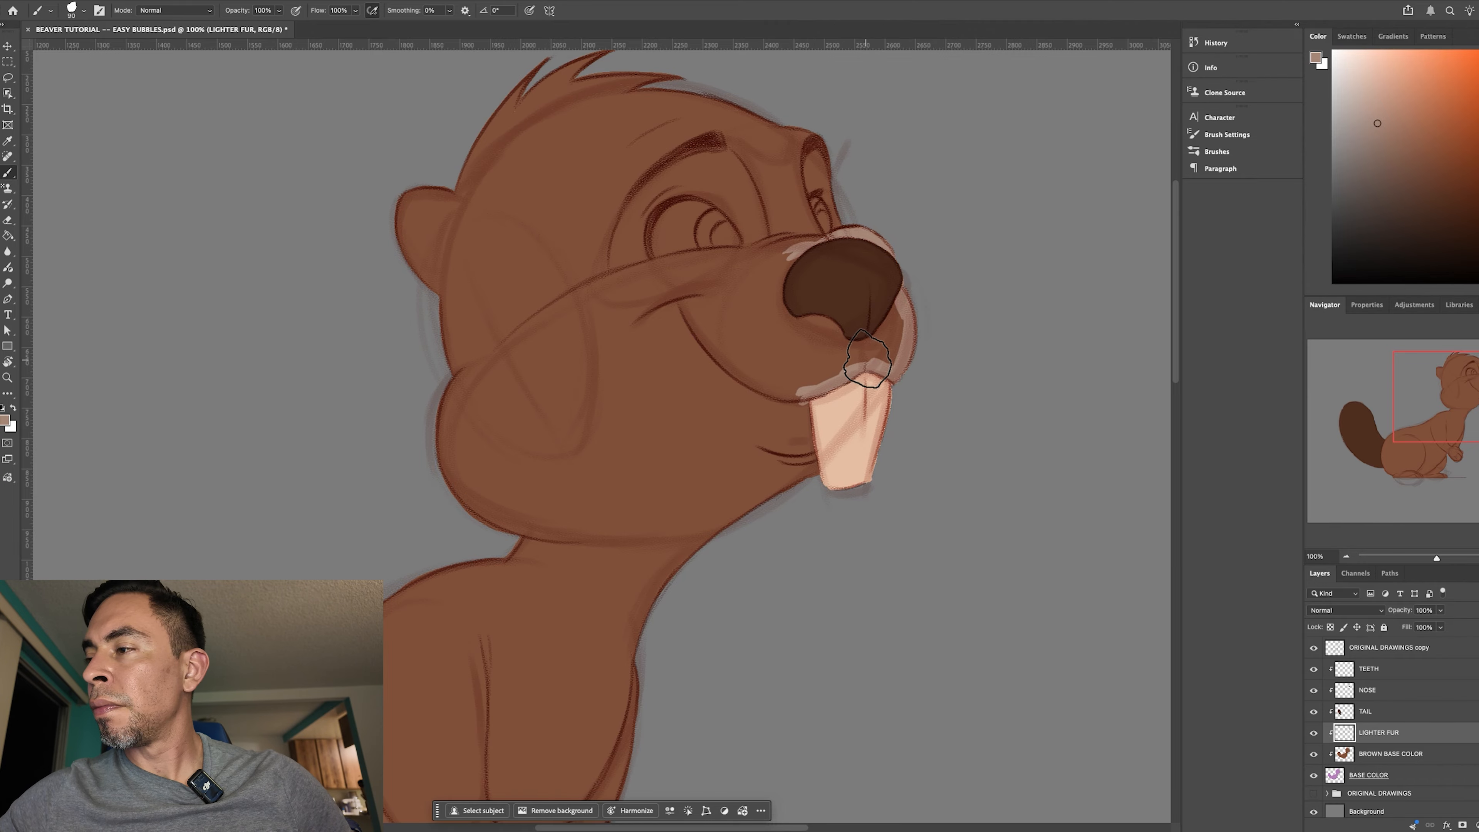
drag(792, 250, 791, 248)
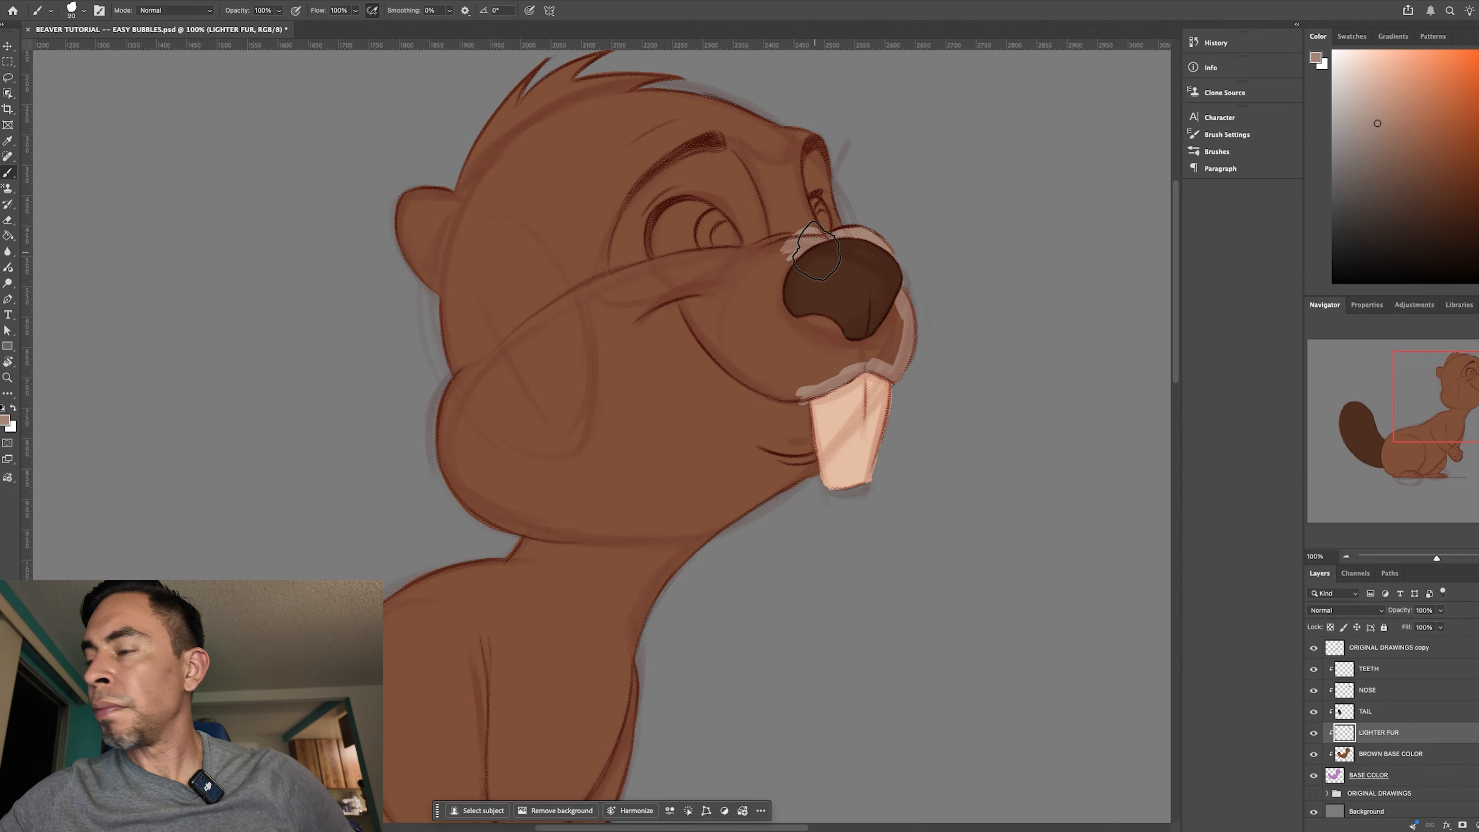
- Rotate the canvas and paint the lighter fur border from the nose back along the muzzle's upper edge beneath the eye
key(ctrl+plus)
drag(711, 539, 565, 698)
key(r)
drag(944, 529, 834, 408)
key(b)
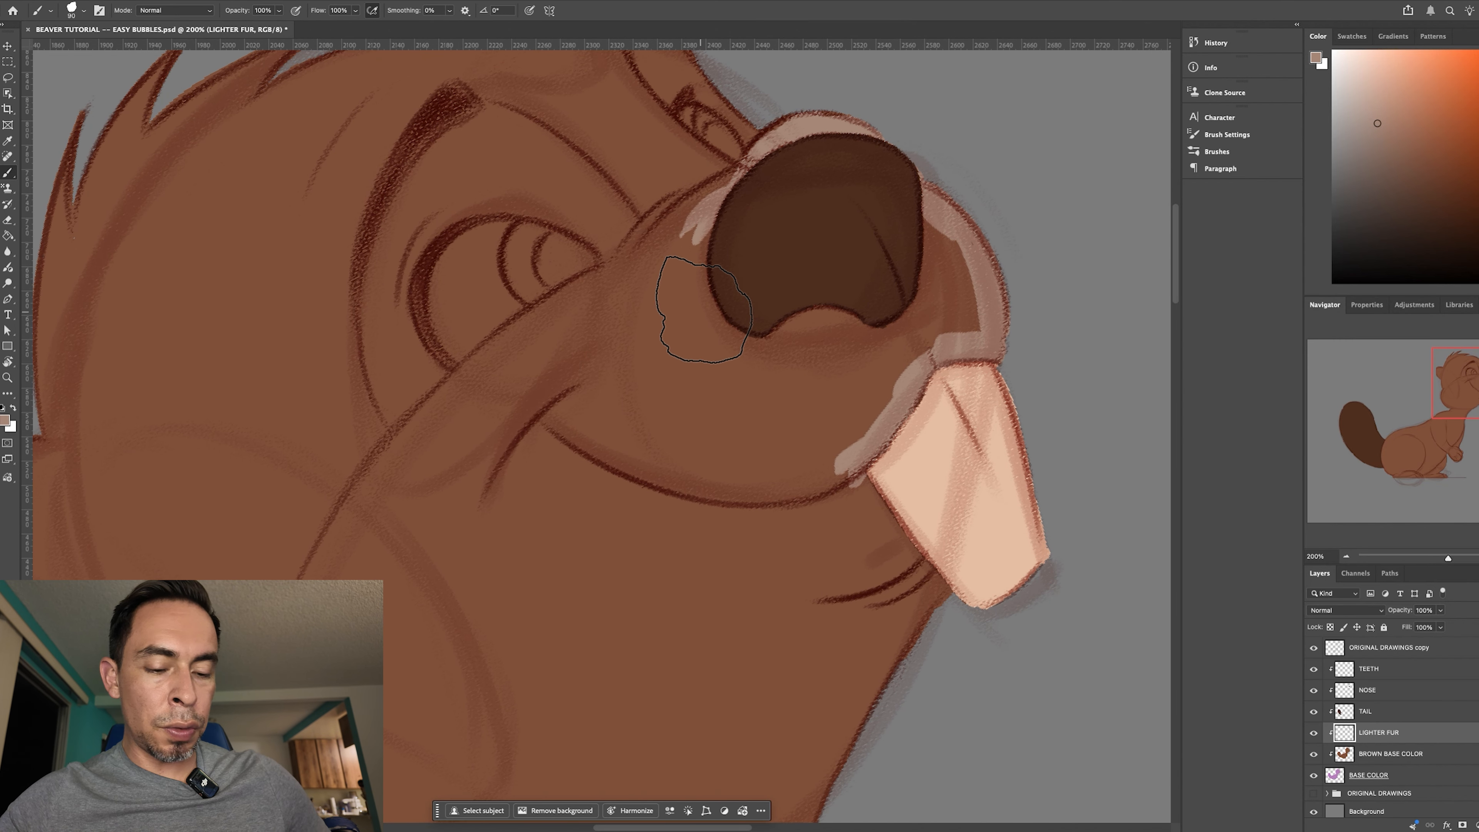
key(bracketright)
mouse_move(631, 243)
mouse_down()
mouse_move(581, 295)
mouse_move(631, 261)
mouse_move(546, 319)
mouse_move(599, 261)
mouse_move(456, 399)
mouse_move(496, 343)
mouse_move(542, 316)
mouse_move(396, 462)
mouse_up()
key(bracketright)
key(bracketright)
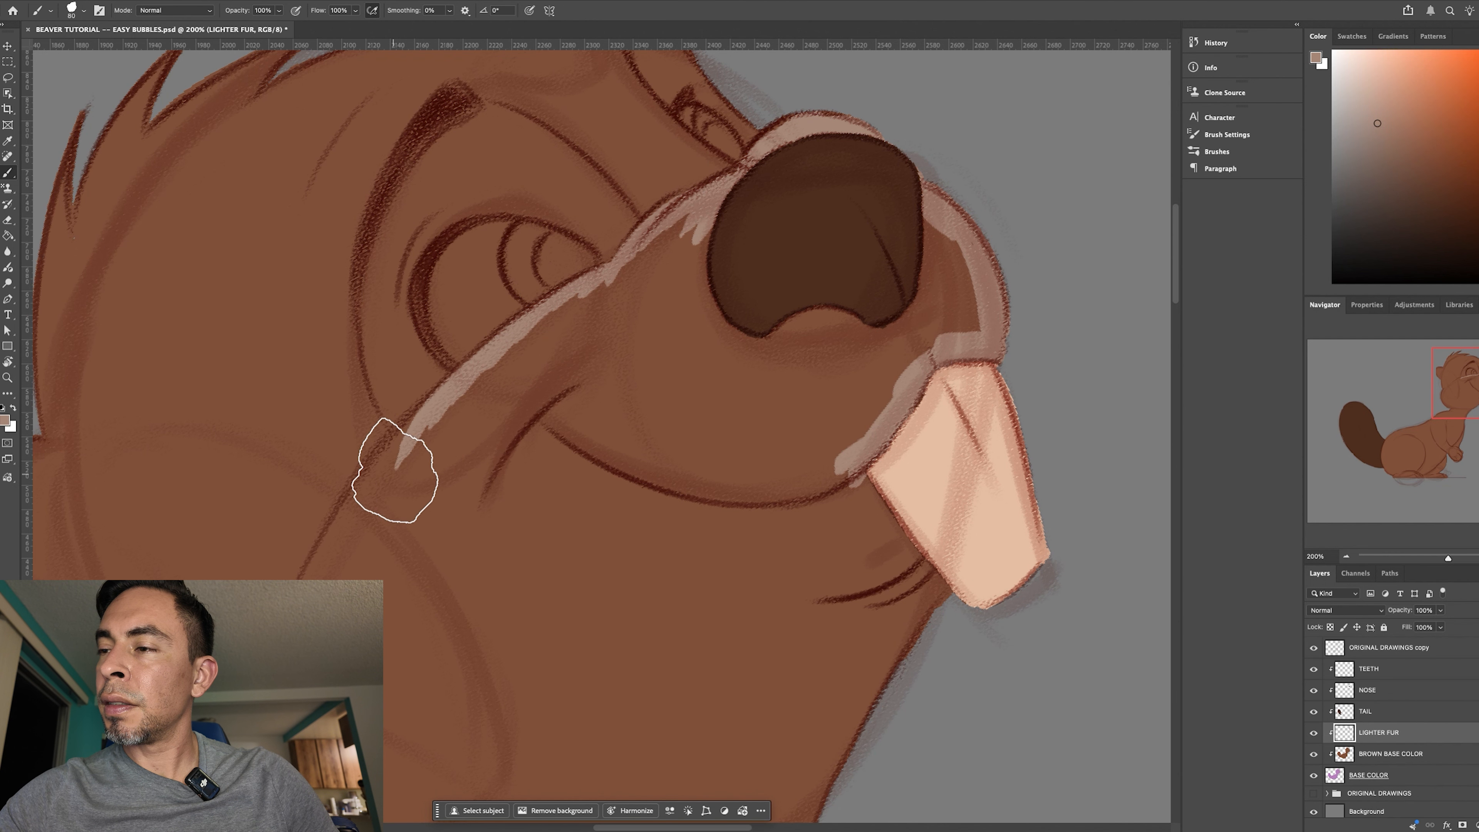
drag(474, 383, 562, 310)
drag(637, 247, 590, 292)
mouse_move(699, 212)
mouse_down()
mouse_move(562, 314)
mouse_move(605, 286)
mouse_up()
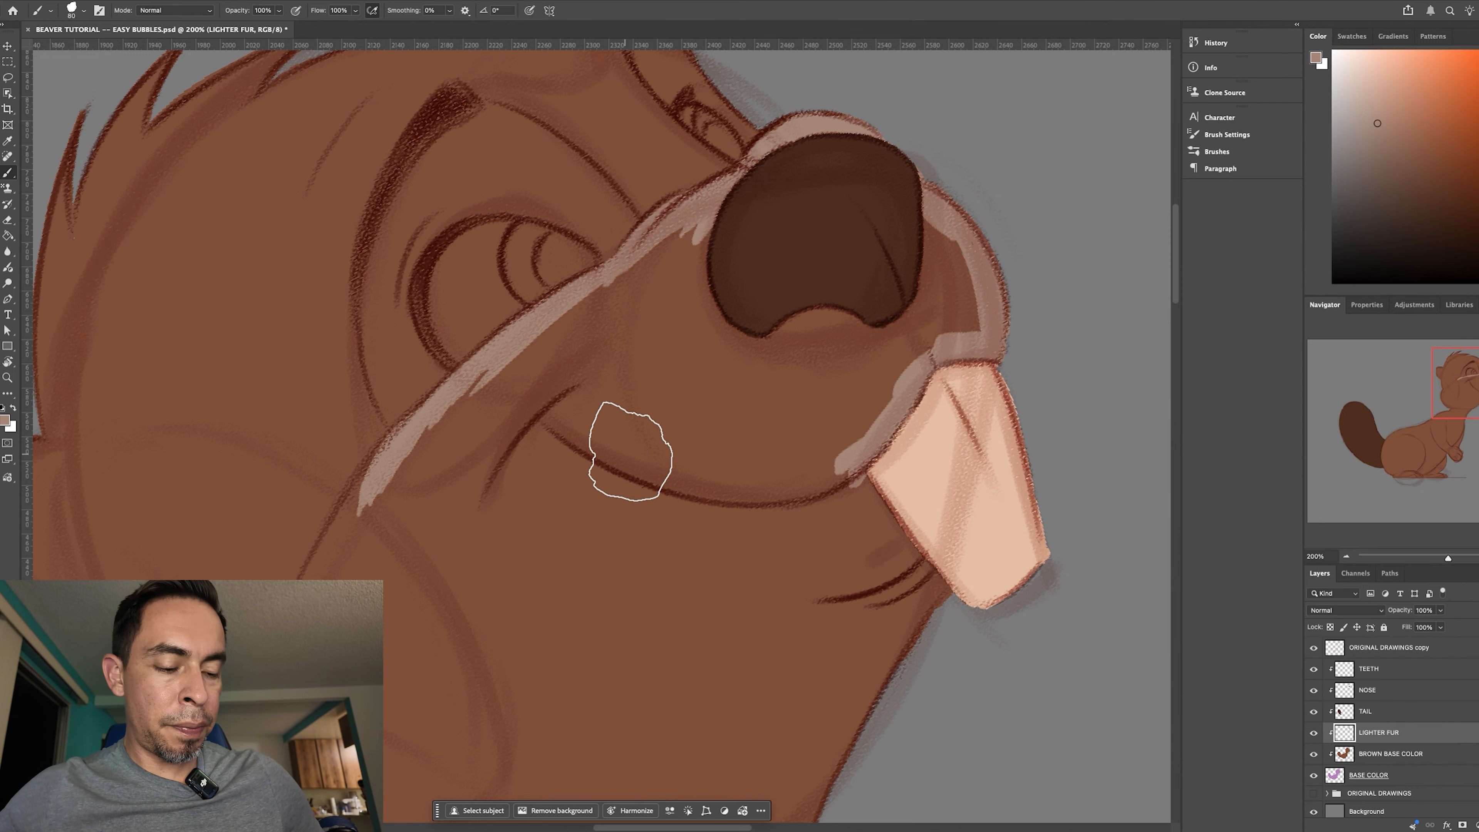
- Continue the lighter fur border from beneath the eye in a curve around the cheek, redoing the first strokes
key(super+minus)
key(r)
drag(849, 659, 827, 638)
key(space)
key(b)
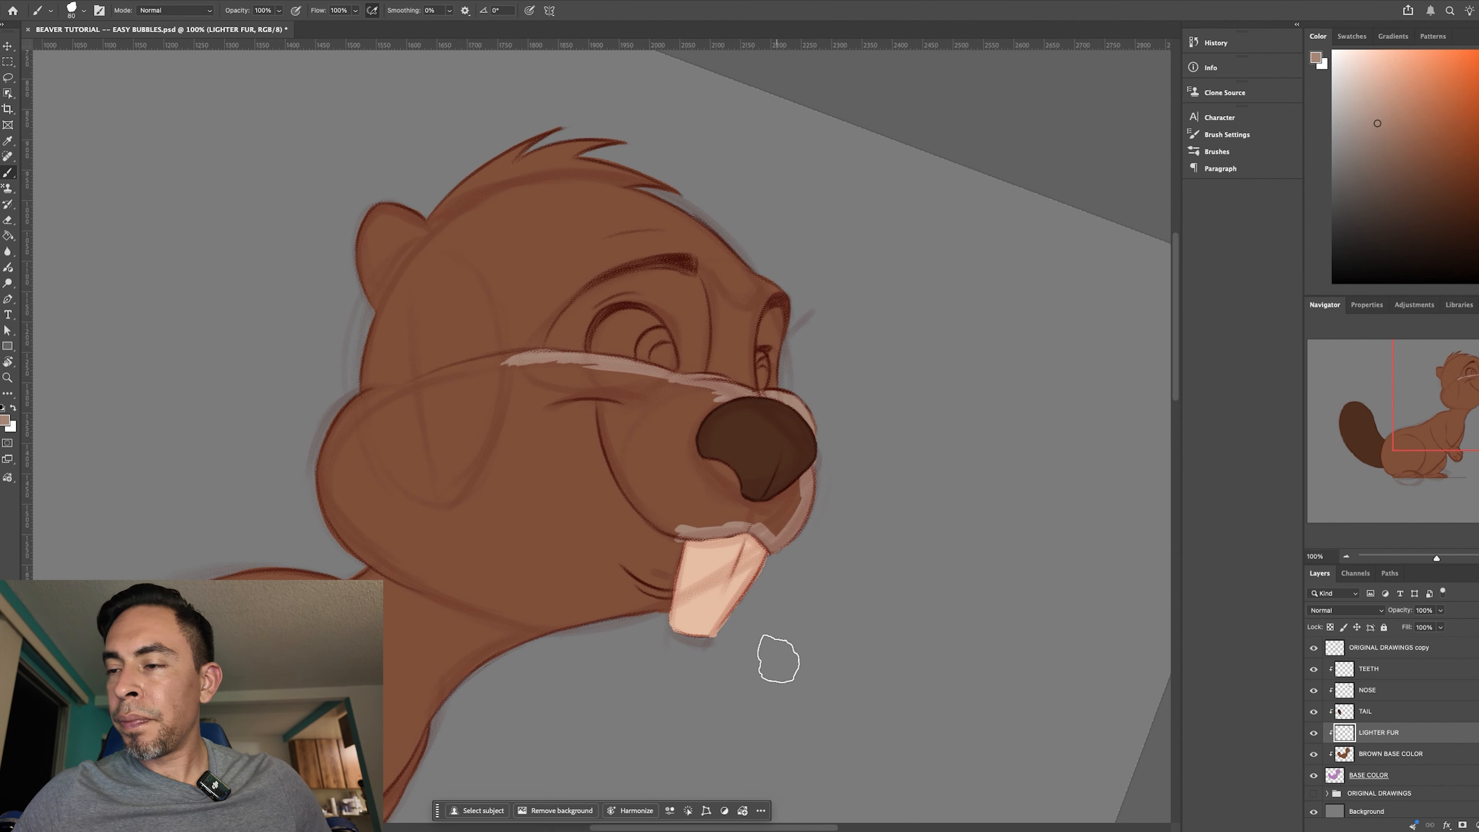
mouse_move(541, 351)
mouse_down()
mouse_move(445, 430)
mouse_move(436, 503)
mouse_up()
key(super+z)
key(super+z)
mouse_move(512, 370)
mouse_down()
mouse_move(444, 428)
mouse_move(439, 483)
mouse_move(502, 373)
mouse_move(467, 397)
mouse_up()
mouse_move(507, 369)
mouse_down()
mouse_move(453, 421)
mouse_move(437, 469)
mouse_up()
drag(459, 414, 440, 527)
mouse_move(442, 451)
mouse_down()
mouse_move(444, 538)
mouse_move(435, 511)
mouse_move(454, 563)
mouse_up()
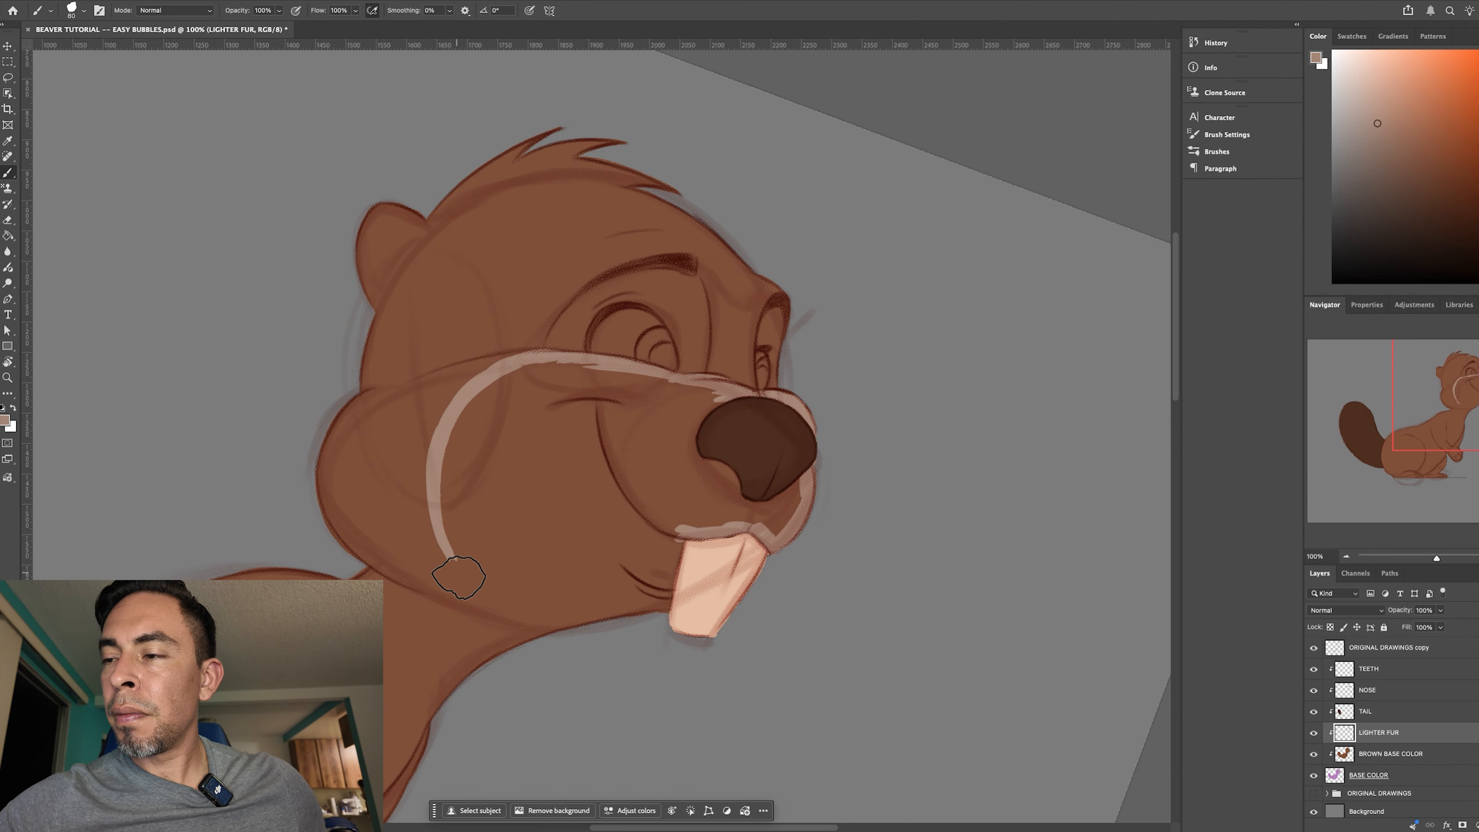
- Extend the lighter fur border from the cheek down the neck and chest, across the near arm to the thigh
key(r)
drag(873, 625, 799, 350)
key(b)
drag(495, 411, 515, 460)
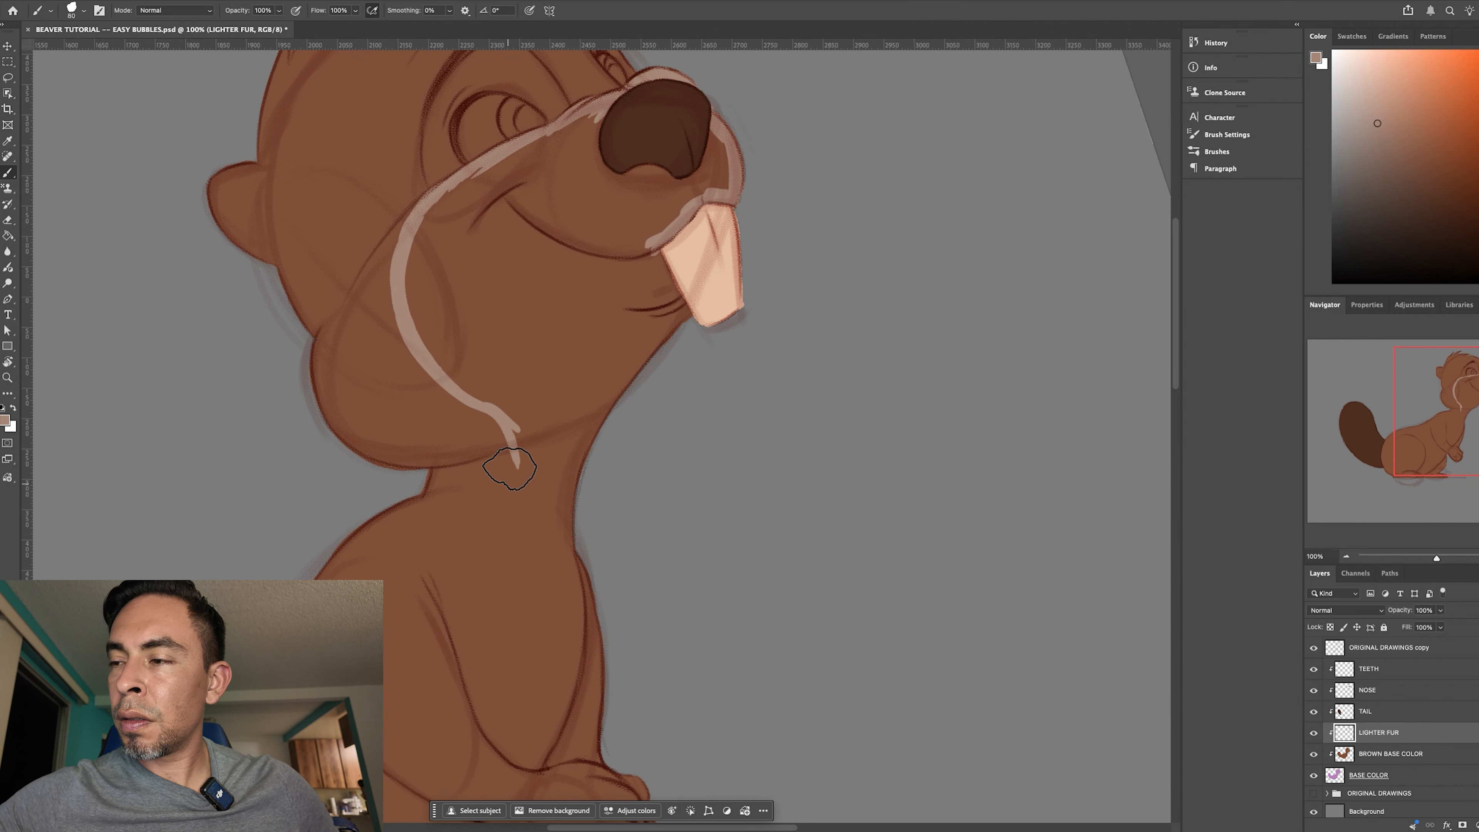
mouse_move(506, 443)
mouse_down()
mouse_move(503, 617)
mouse_move(485, 611)
mouse_move(465, 724)
mouse_up()
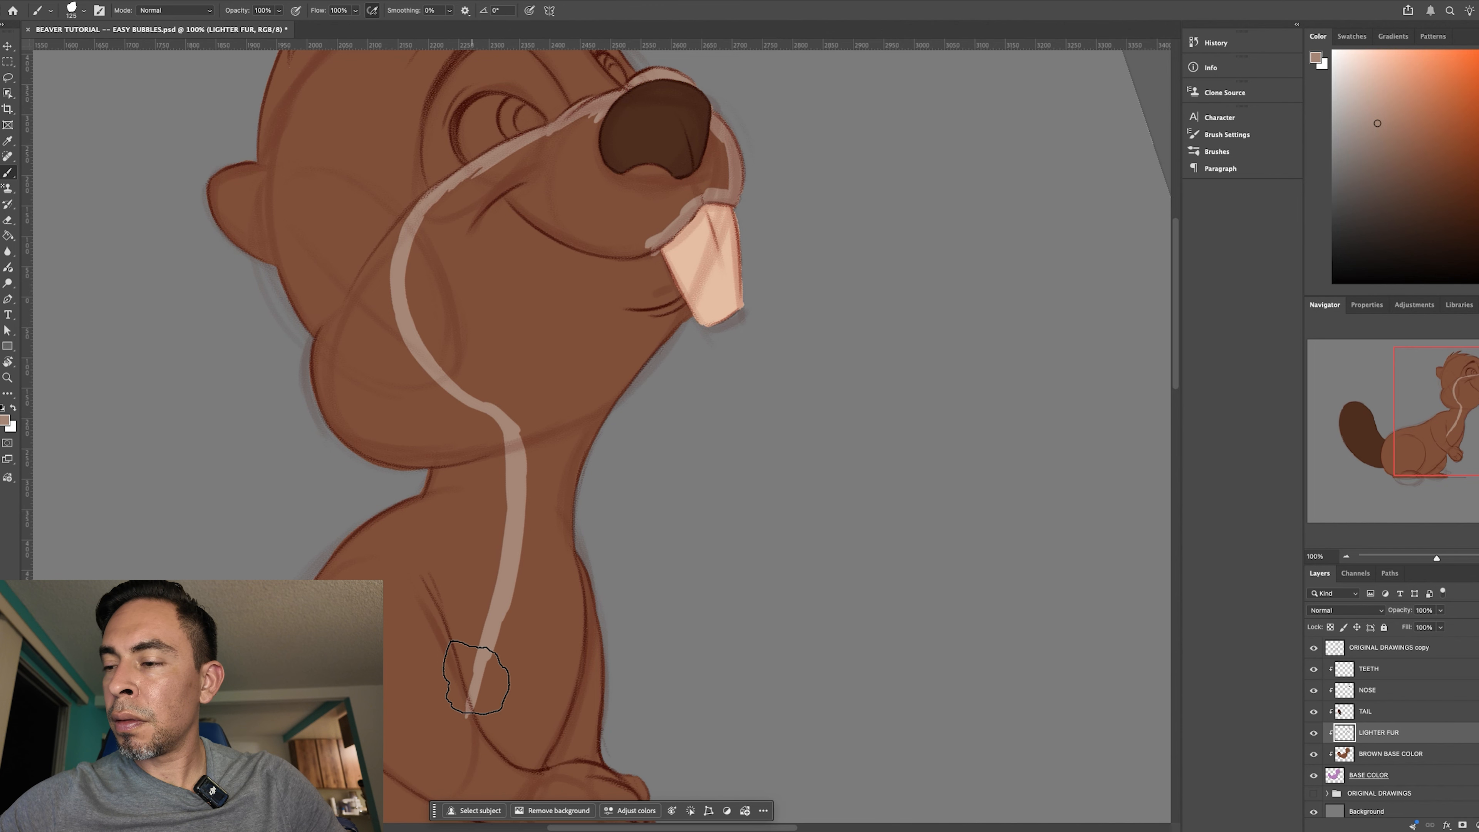
drag(731, 530, 800, 241)
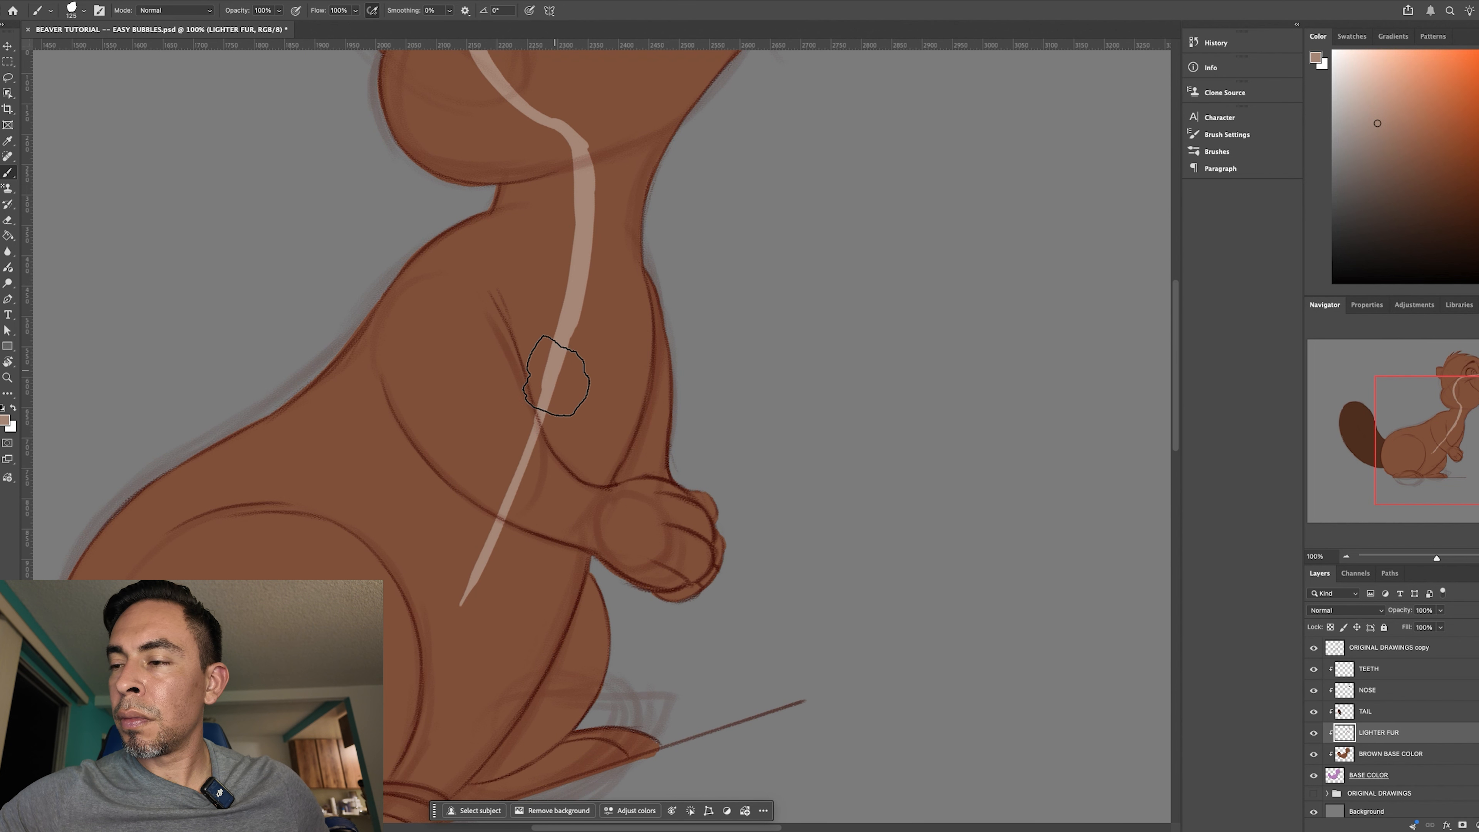
mouse_move(493, 548)
mouse_down()
mouse_move(446, 611)
mouse_move(433, 667)
mouse_up()
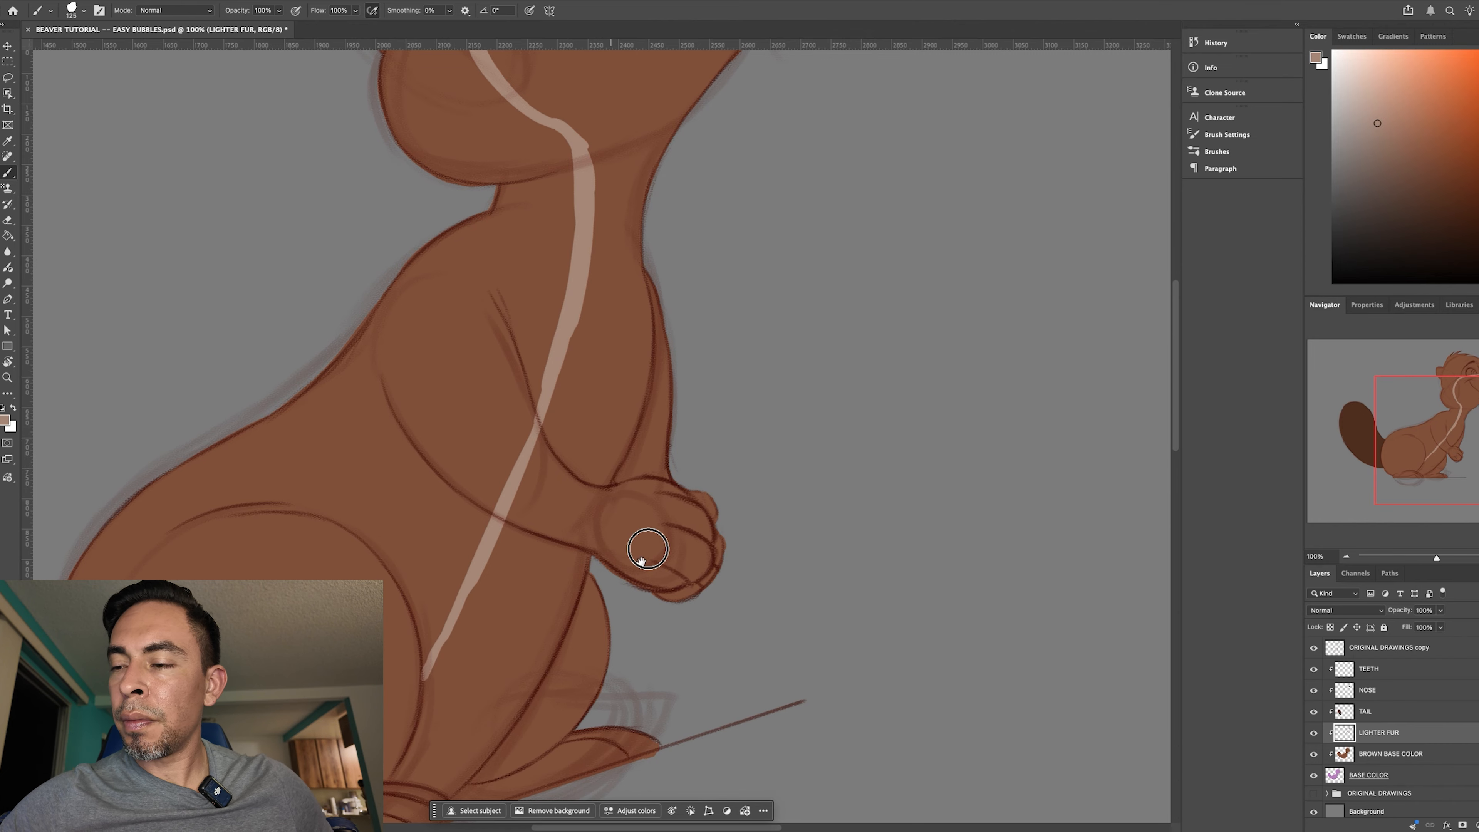
- Paint the border down the thigh's front edge, across the foot, and up the belly's front edge past the forearm
drag(641, 561, 717, 368)
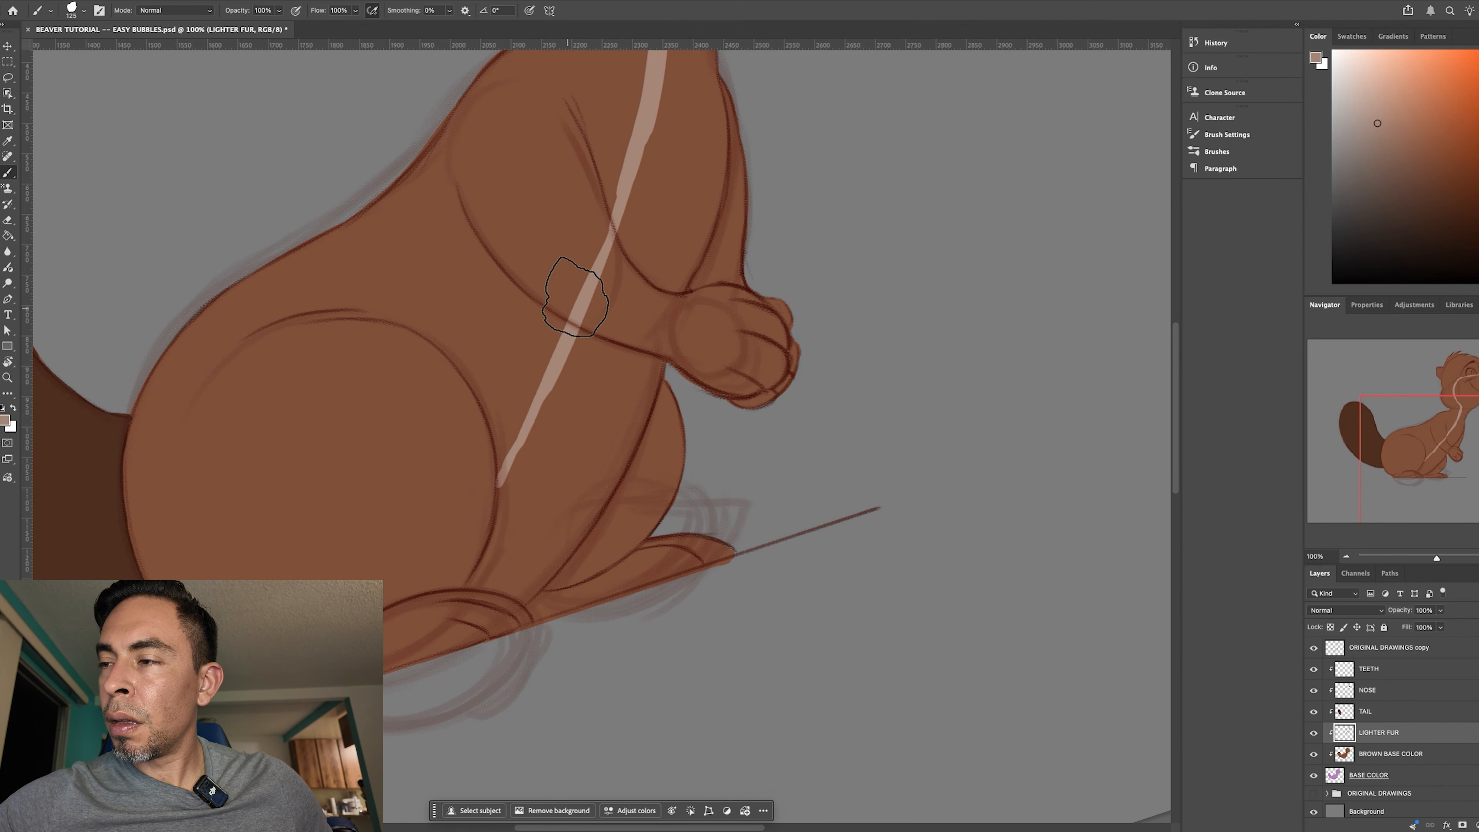
mouse_move(589, 259)
mouse_down()
mouse_move(548, 380)
mouse_move(503, 435)
mouse_move(511, 479)
mouse_move(470, 584)
mouse_move(514, 578)
mouse_move(495, 595)
mouse_move(512, 599)
mouse_move(545, 560)
mouse_move(514, 604)
mouse_move(558, 544)
mouse_move(521, 603)
mouse_move(571, 533)
mouse_move(522, 605)
mouse_move(604, 491)
mouse_up()
click(659, 366)
drag(659, 368, 573, 562)
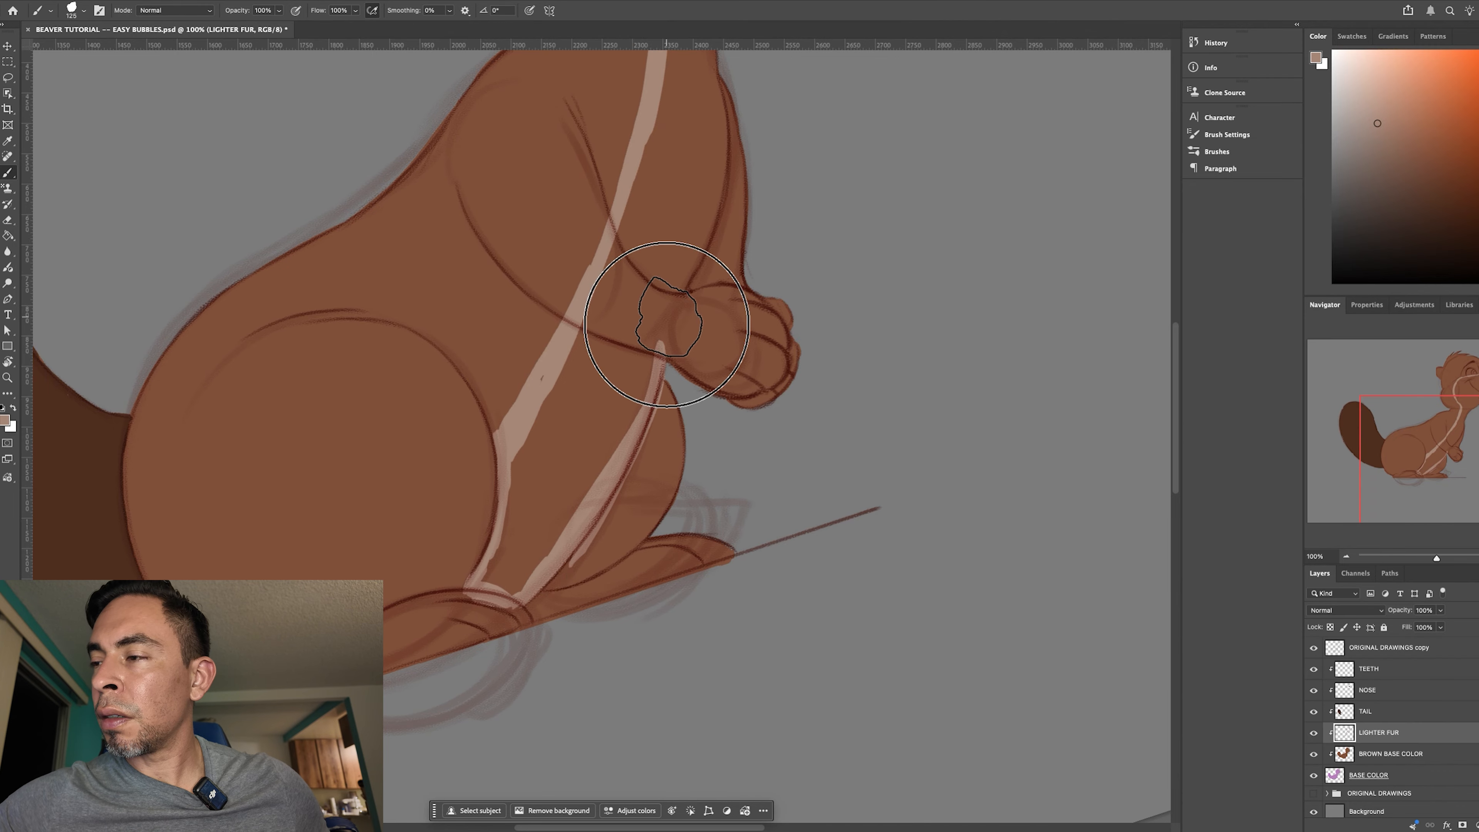
drag(695, 269, 653, 377)
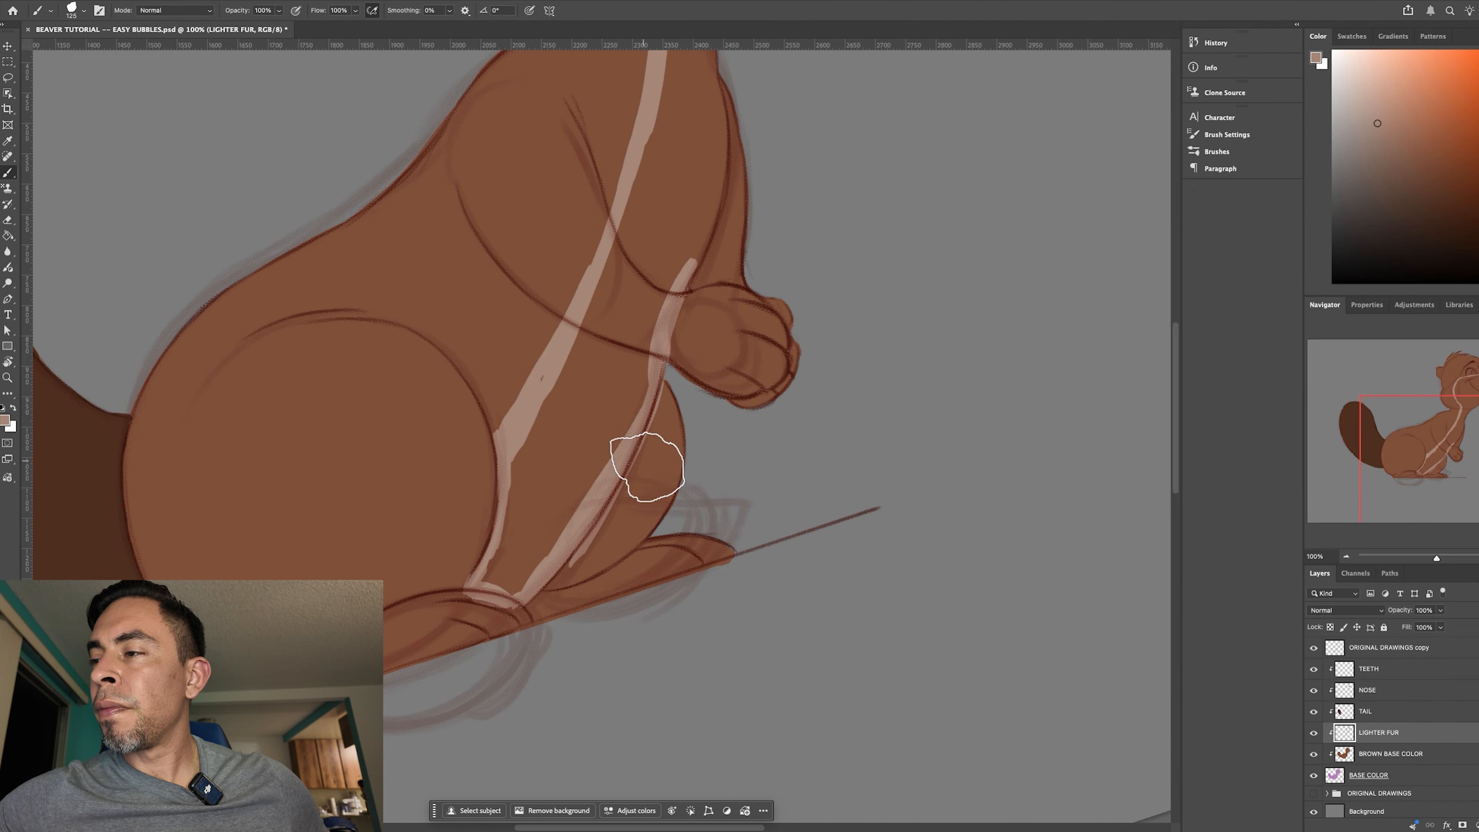
- Rotate the canvas and continue the lighter fur border along the chest's front edge up to the neck
key(r)
mouse_move(796, 663)
mouse_down()
mouse_move(908, 446)
mouse_move(587, 214)
mouse_move(994, 386)
mouse_move(918, 606)
mouse_move(924, 400)
mouse_up()
key(b)
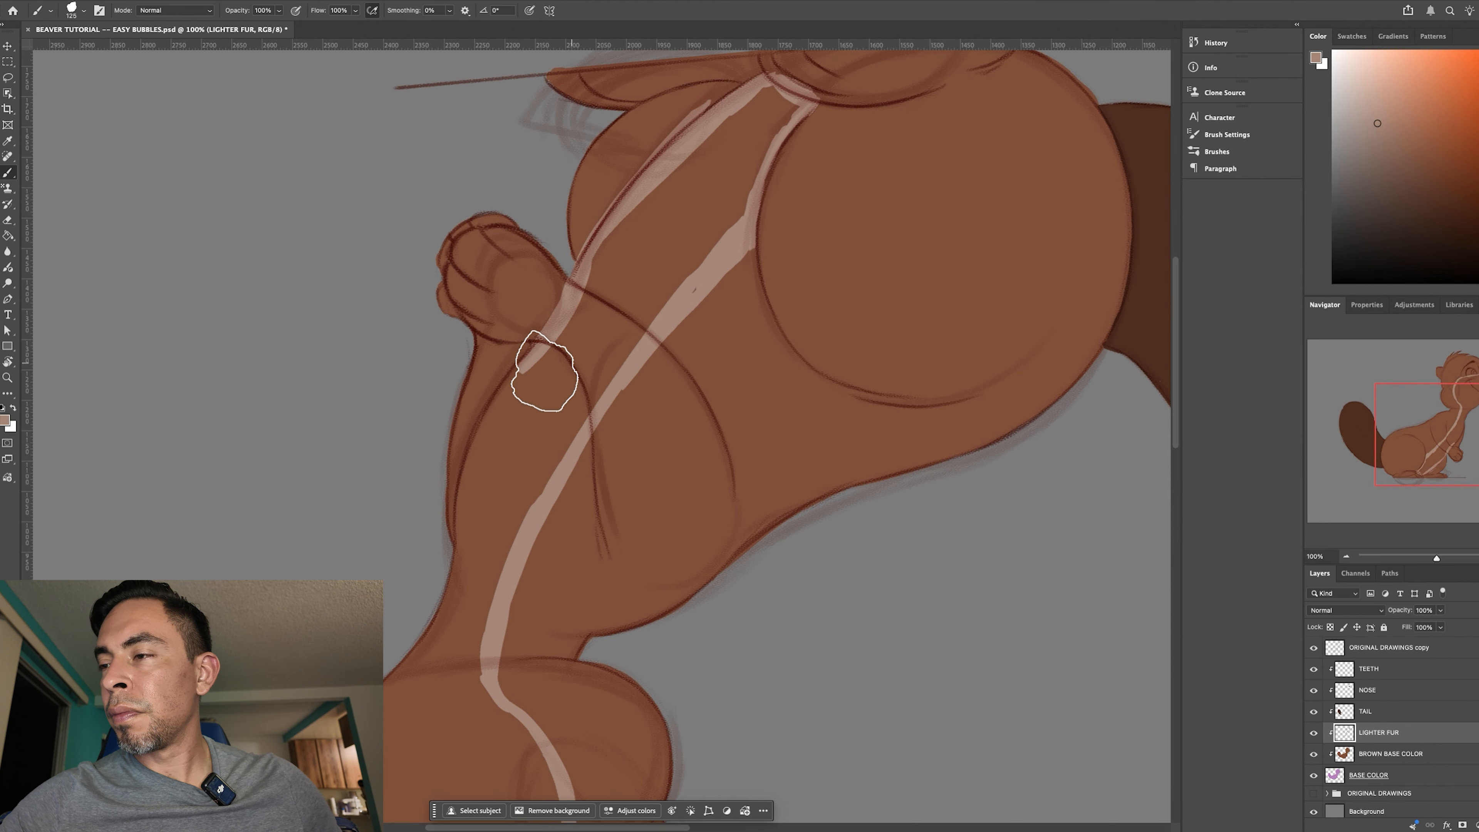
mouse_move(545, 330)
mouse_down()
mouse_move(467, 472)
mouse_move(520, 376)
mouse_move(465, 529)
mouse_move(475, 463)
mouse_move(458, 608)
mouse_up()
drag(469, 519, 419, 660)
- Rotate the canvas again and paint the lighter fur border along the throat and underside of the jaw to the teeth
key(space)
drag(717, 436, 814, 244)
key(r)
drag(807, 531, 860, 588)
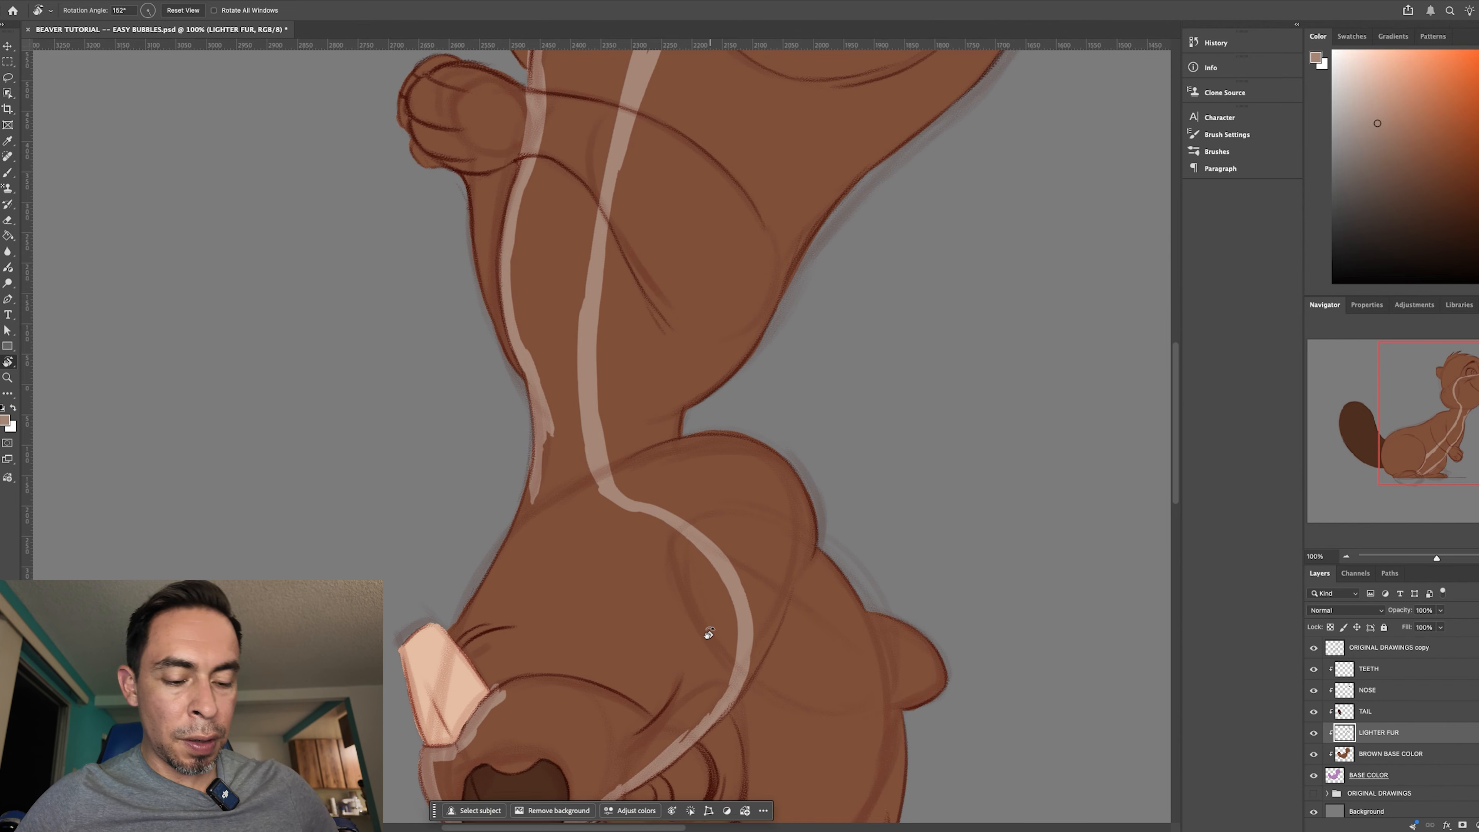
key(b)
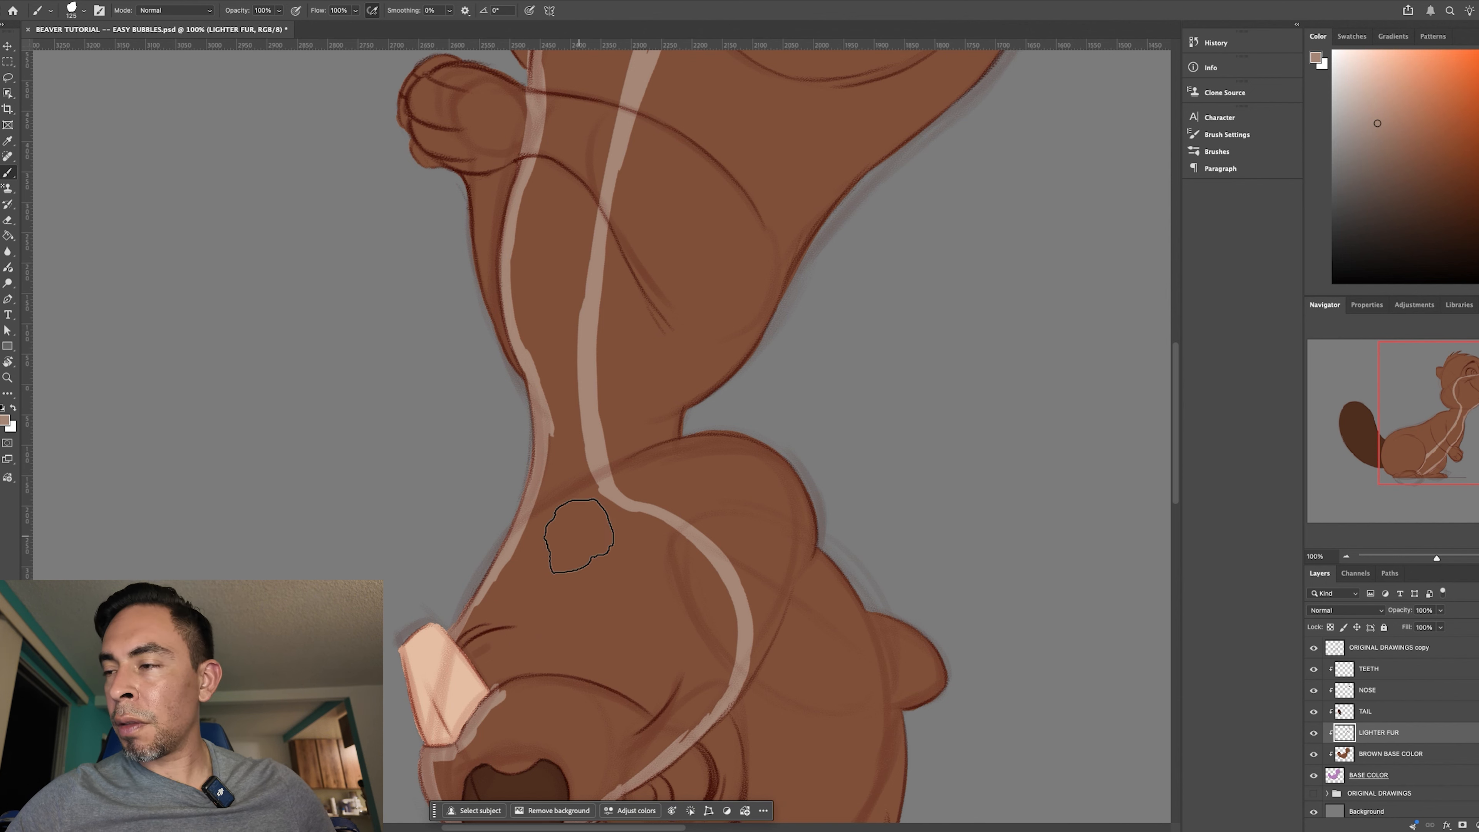
- Try to fill the bordered lighter fur area with the Paint Bucket, and undo the fill
key(g)
click(606, 576)
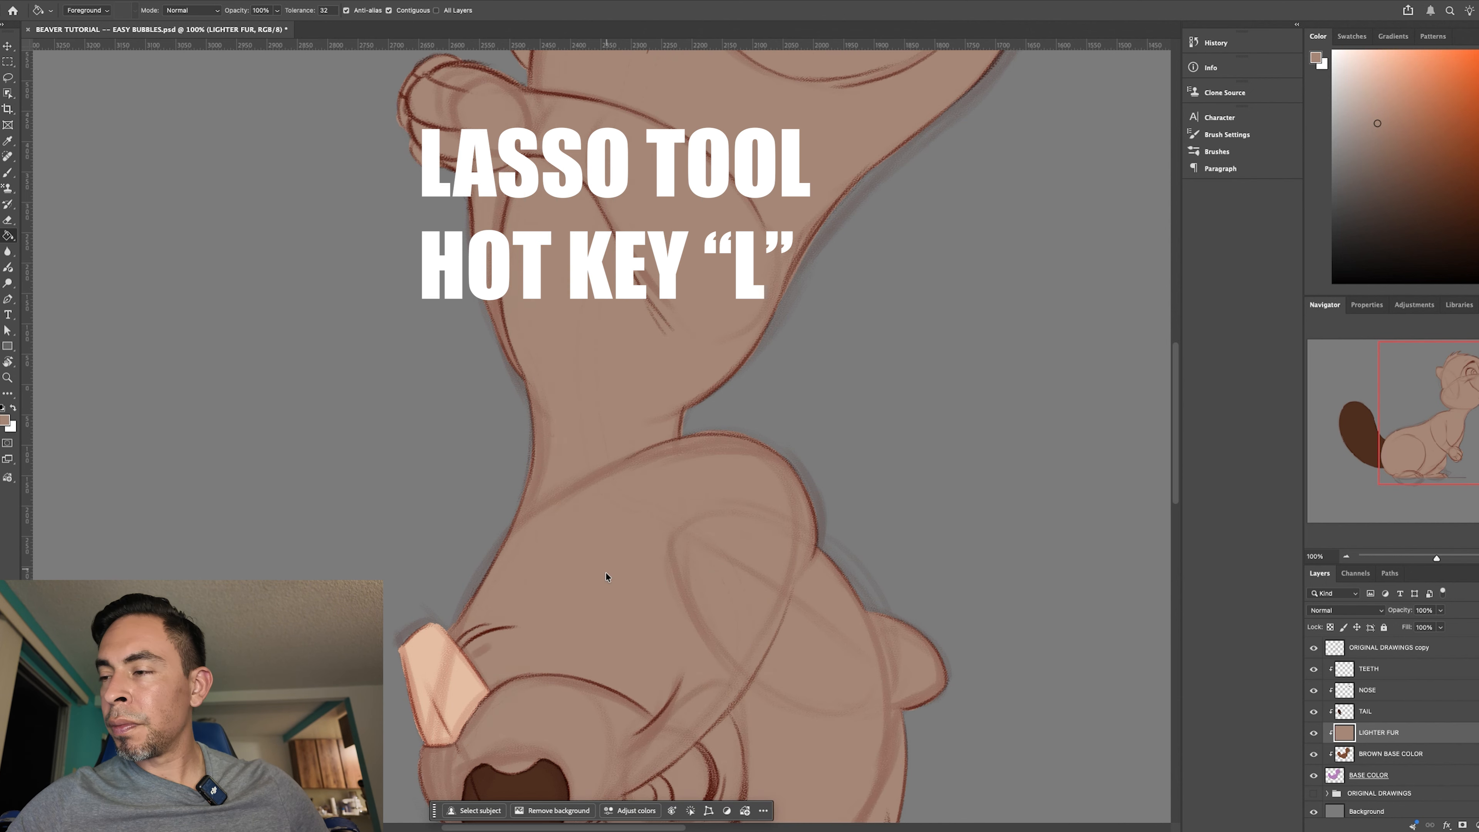
key(super+z)
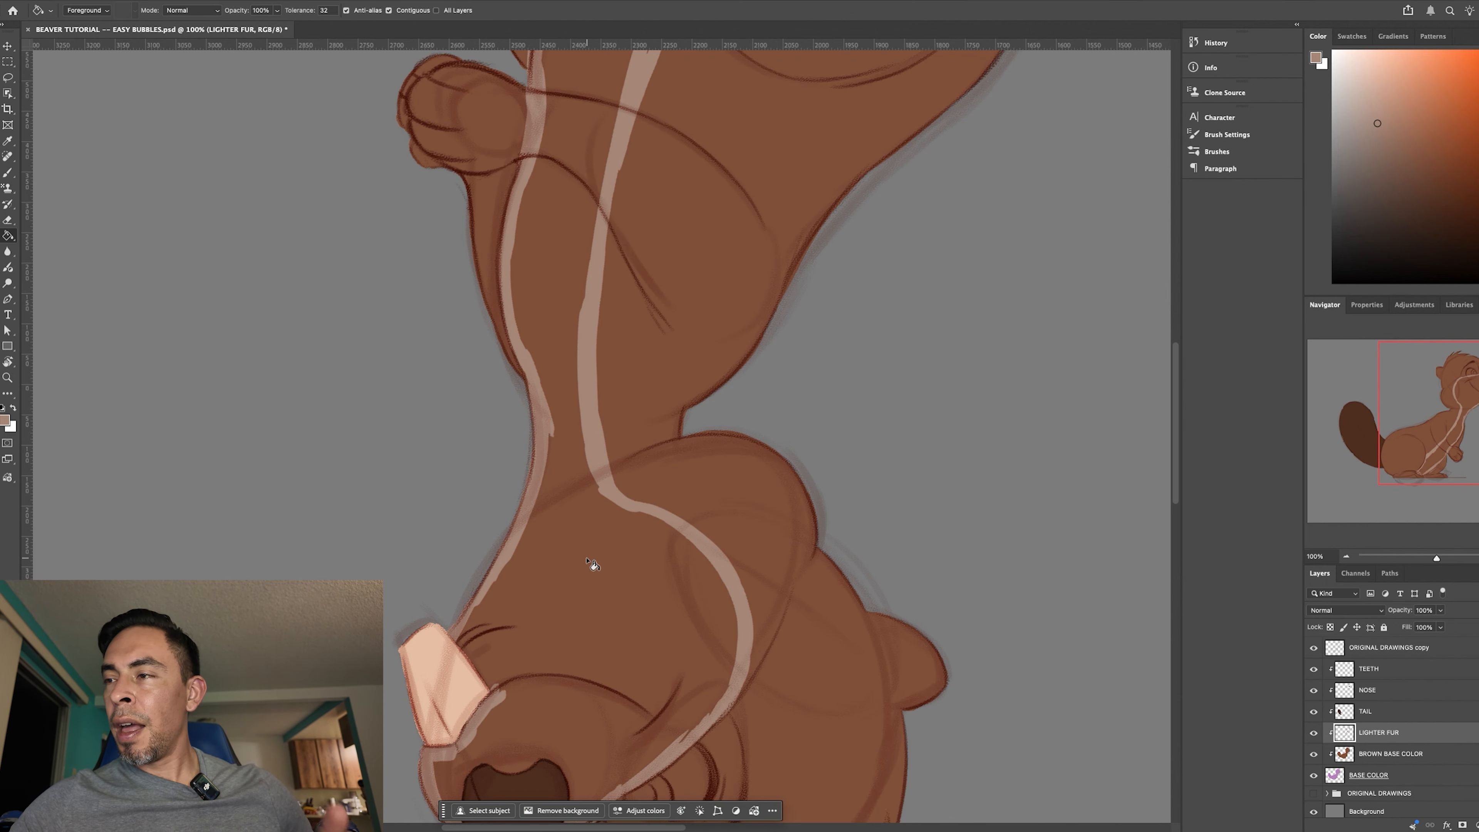
- Close the gap in the lighter fur border along the back edge of the teeth between jaw and muzzle
drag(694, 564, 692, 491)
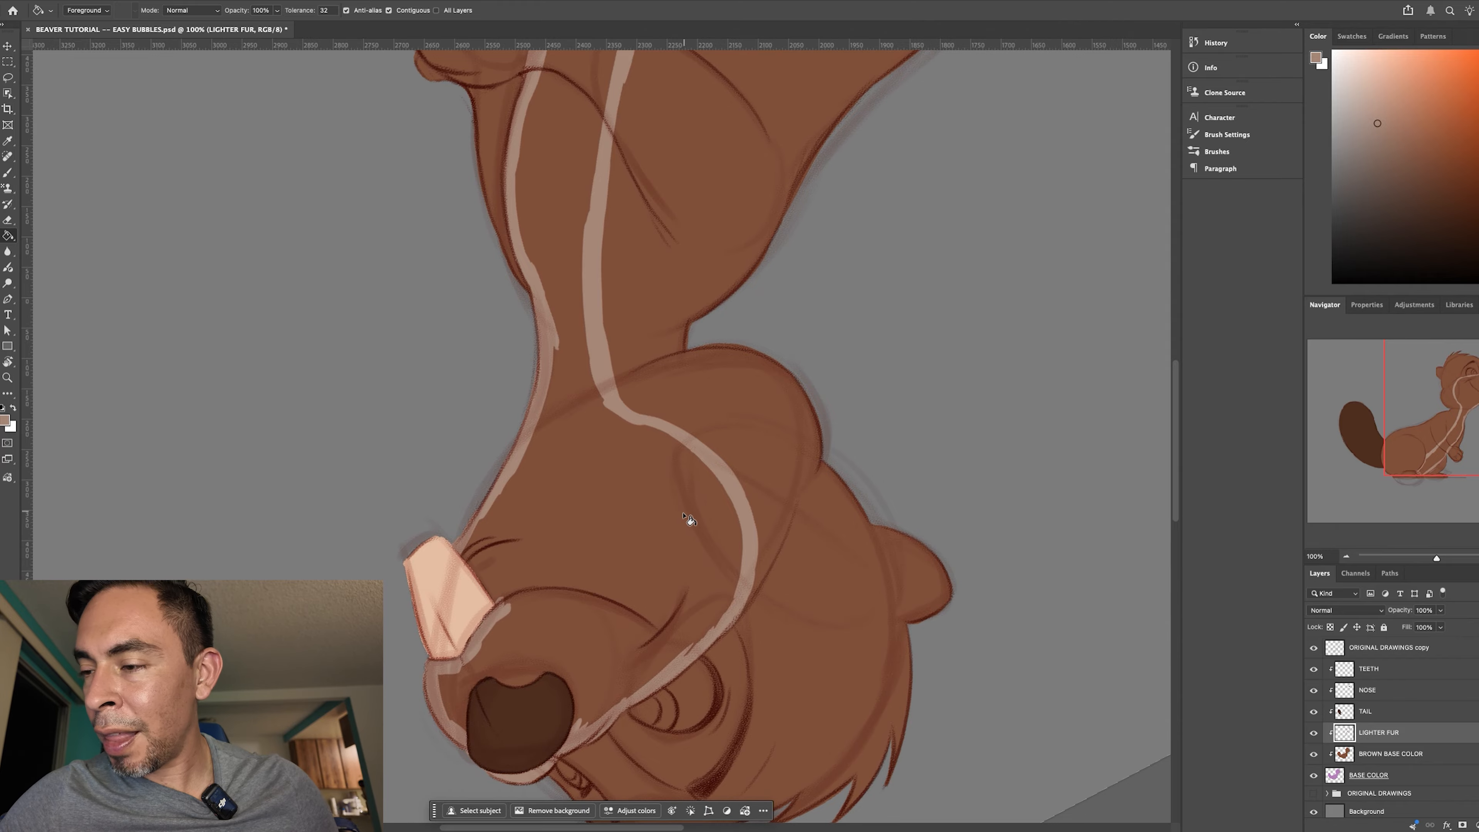
key(r)
drag(686, 568, 597, 620)
key(b)
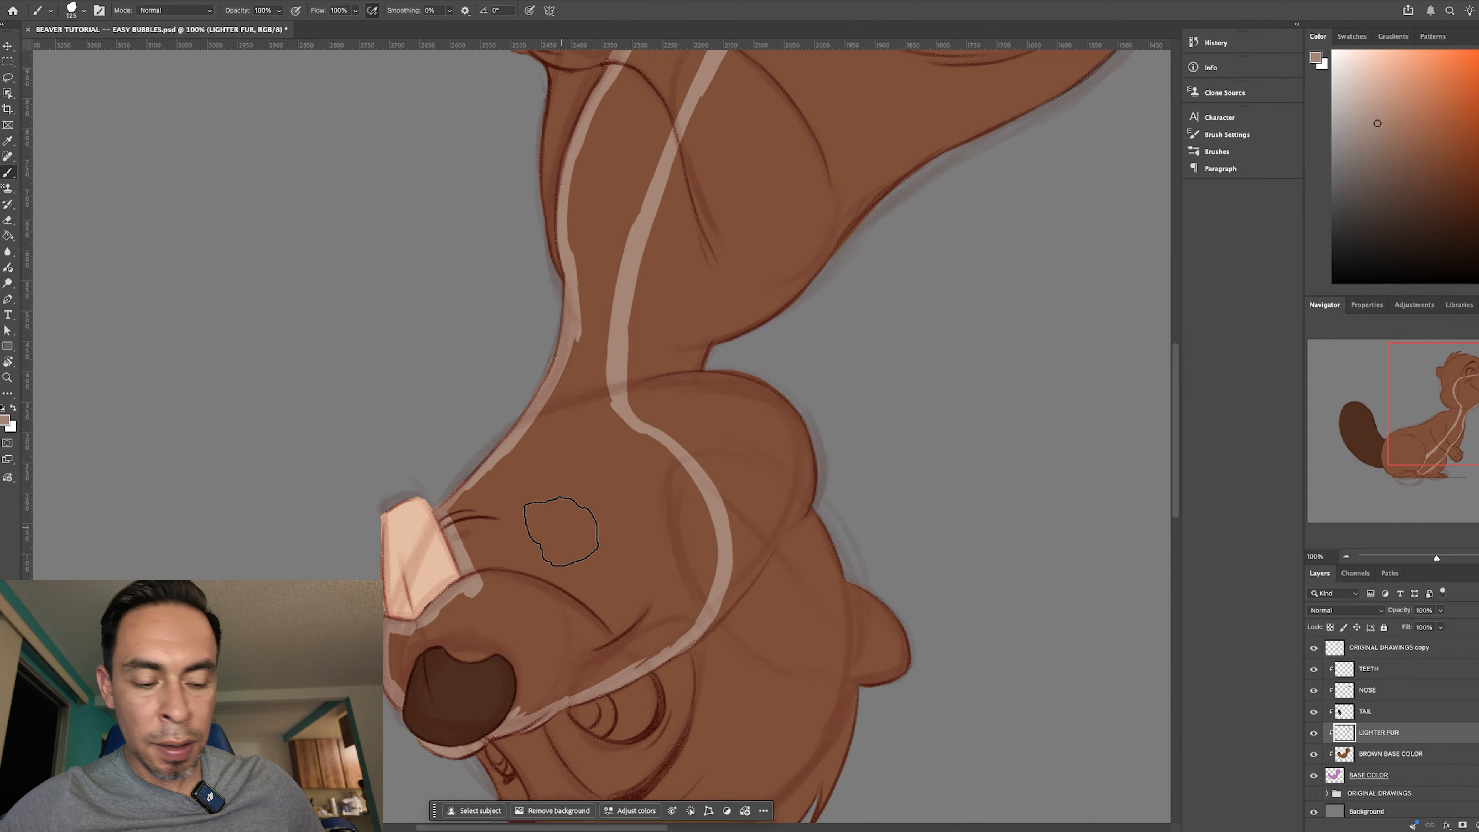
- Fill the bordered face, chest and belly area with the lighter fur colour using the Paint Bucket, and turn the canvas upright to check it
key(g)
click(584, 575)
key(r)
drag(759, 696, 650, 290)
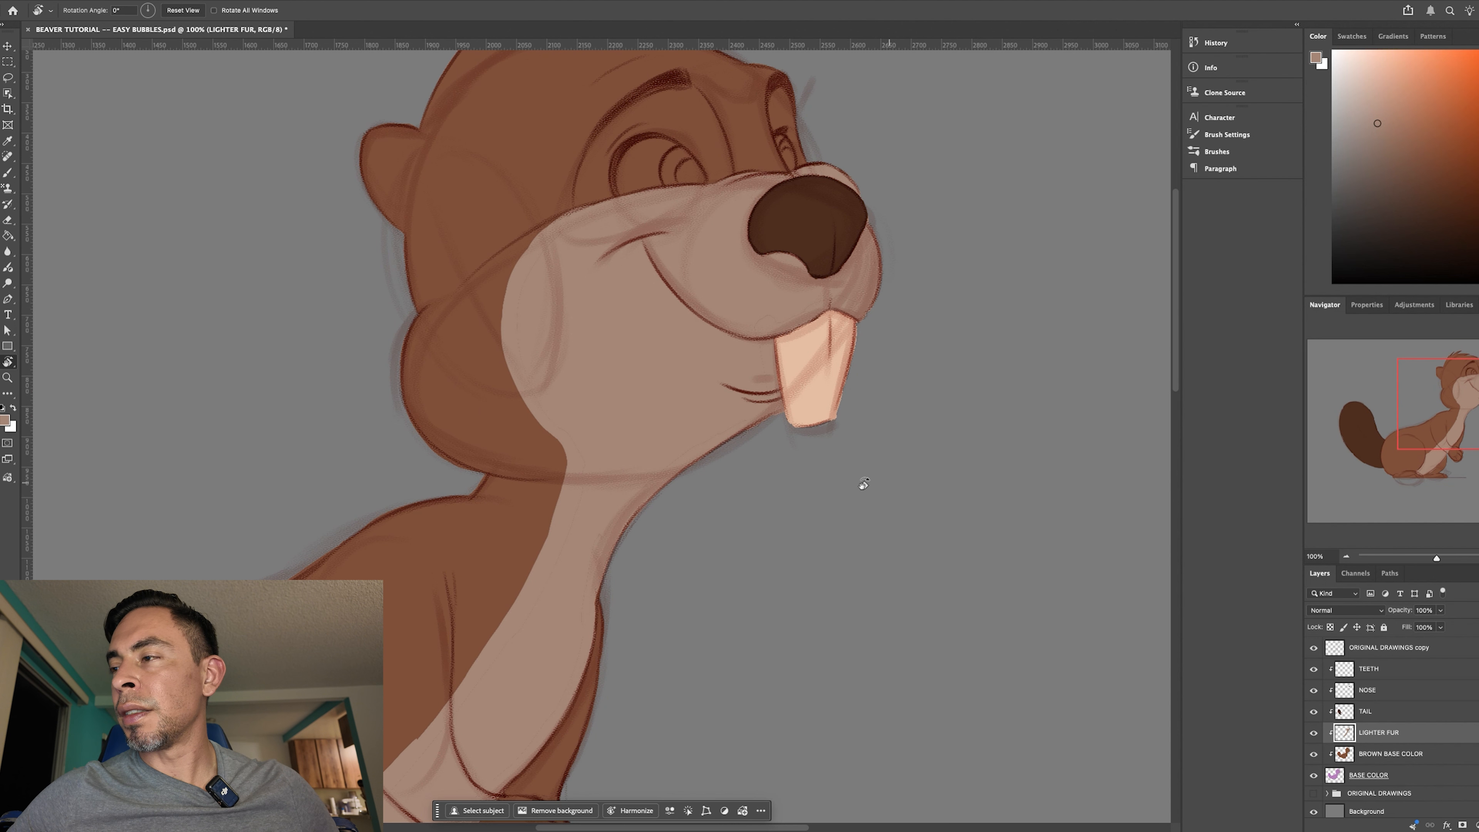
key(super+minus)
key(super+minus)
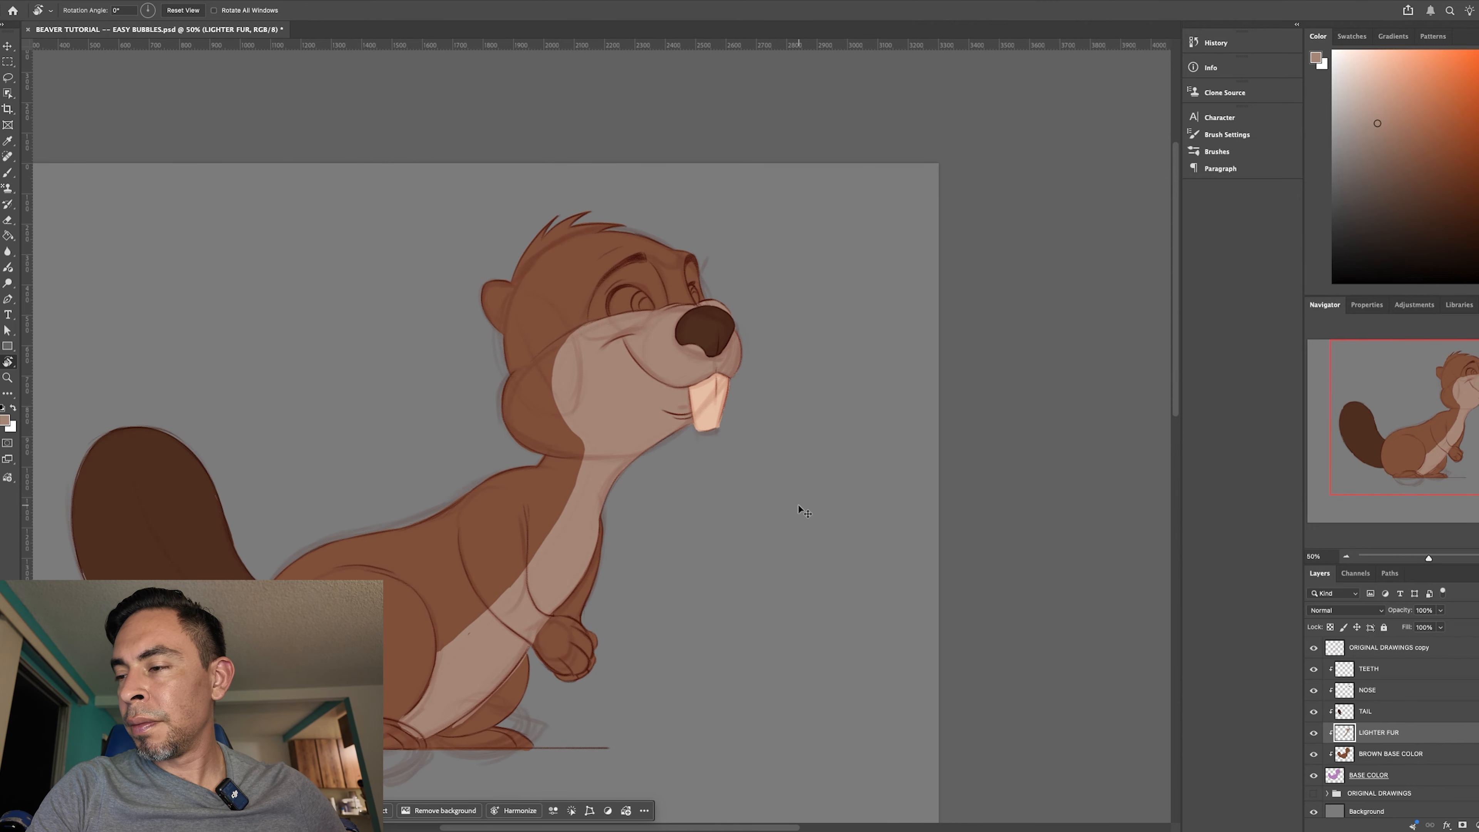
key(super+plus)
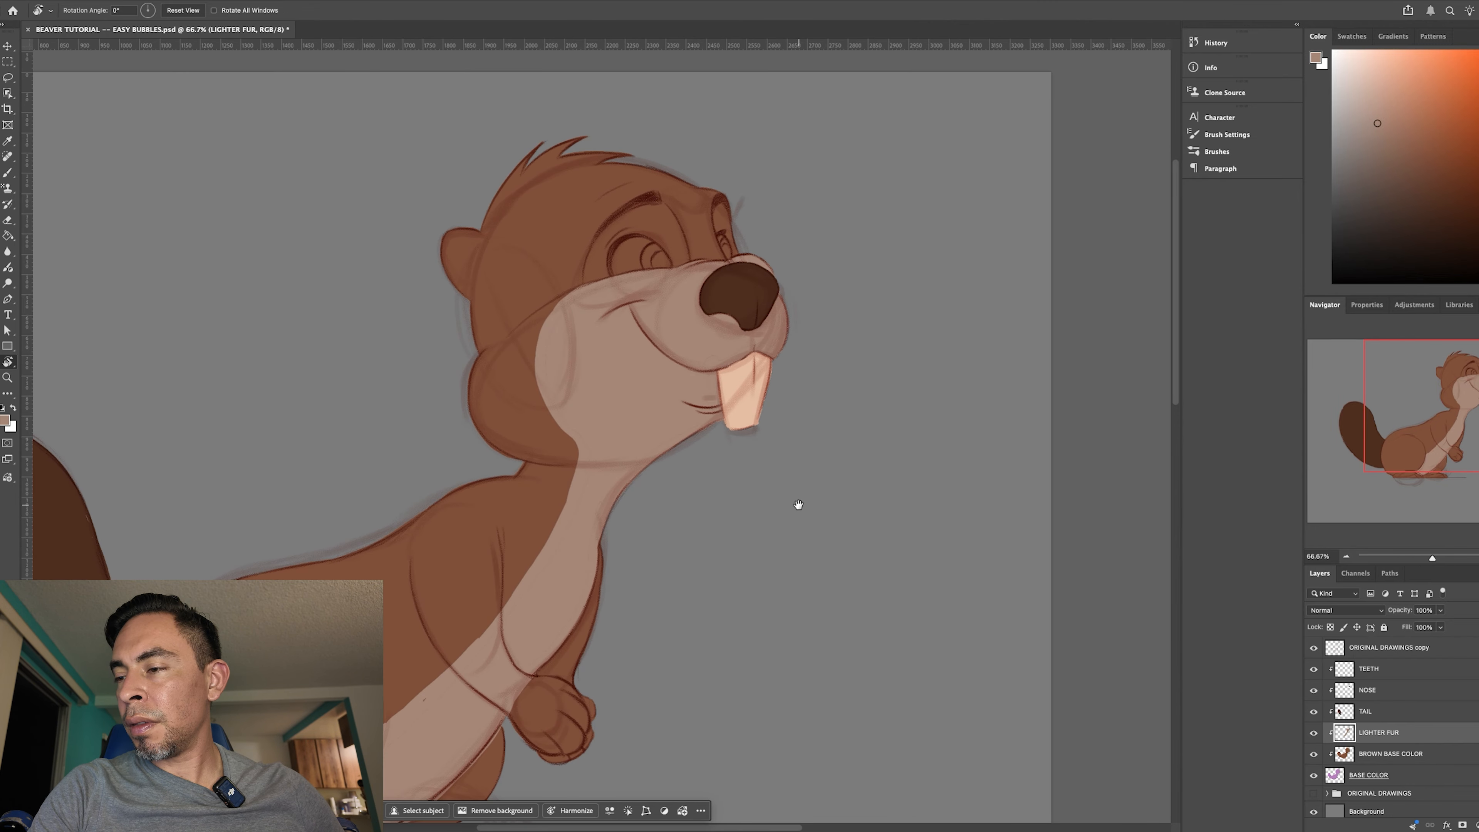
- Lasso the lighter fur overlapping the near arm, from the fur's upper edge down to the hand, delete it from LIGHTER FUR, and deselect
scroll(786, 555, down, 5)
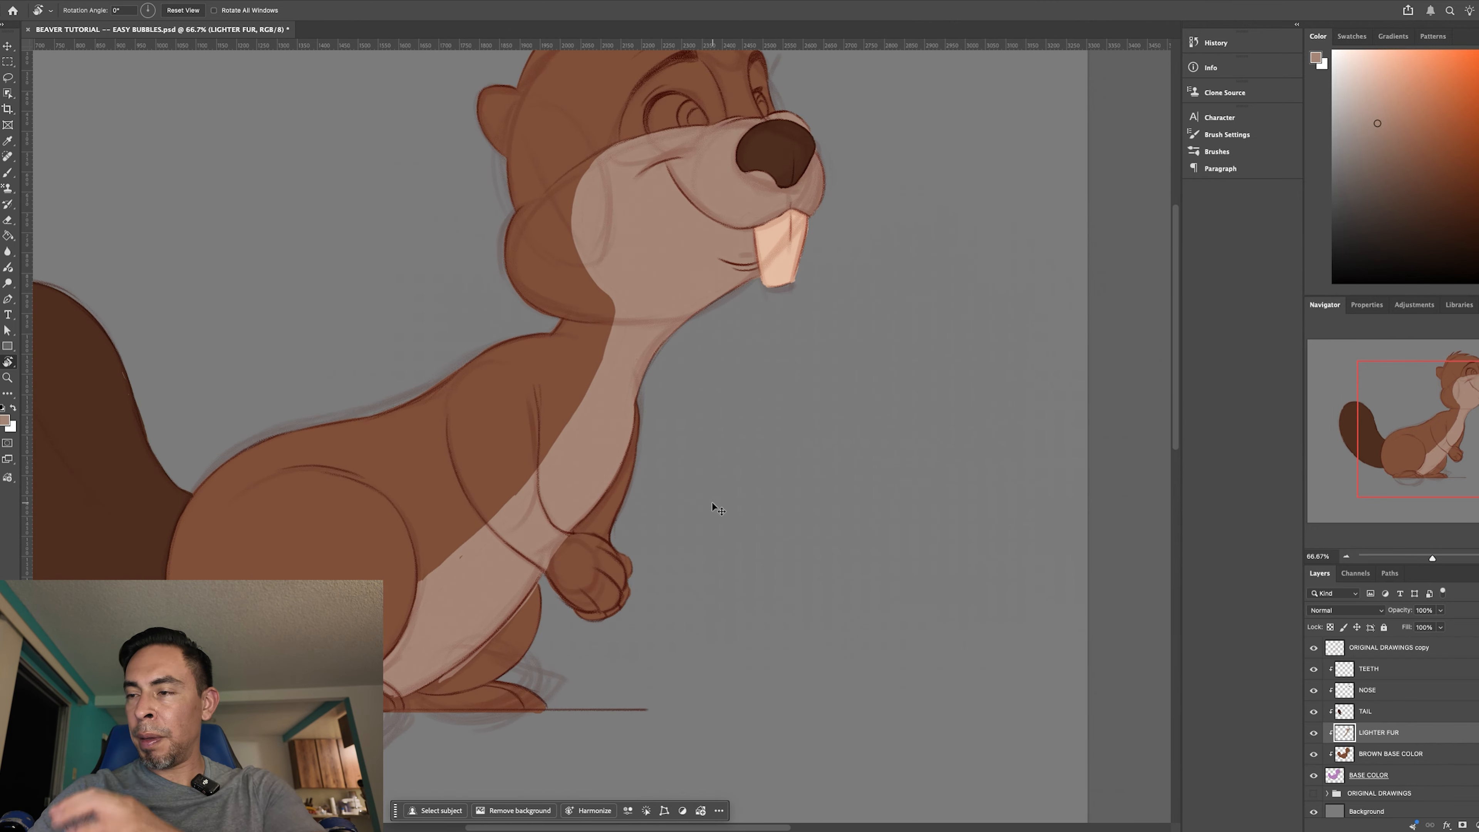
key(super+plus)
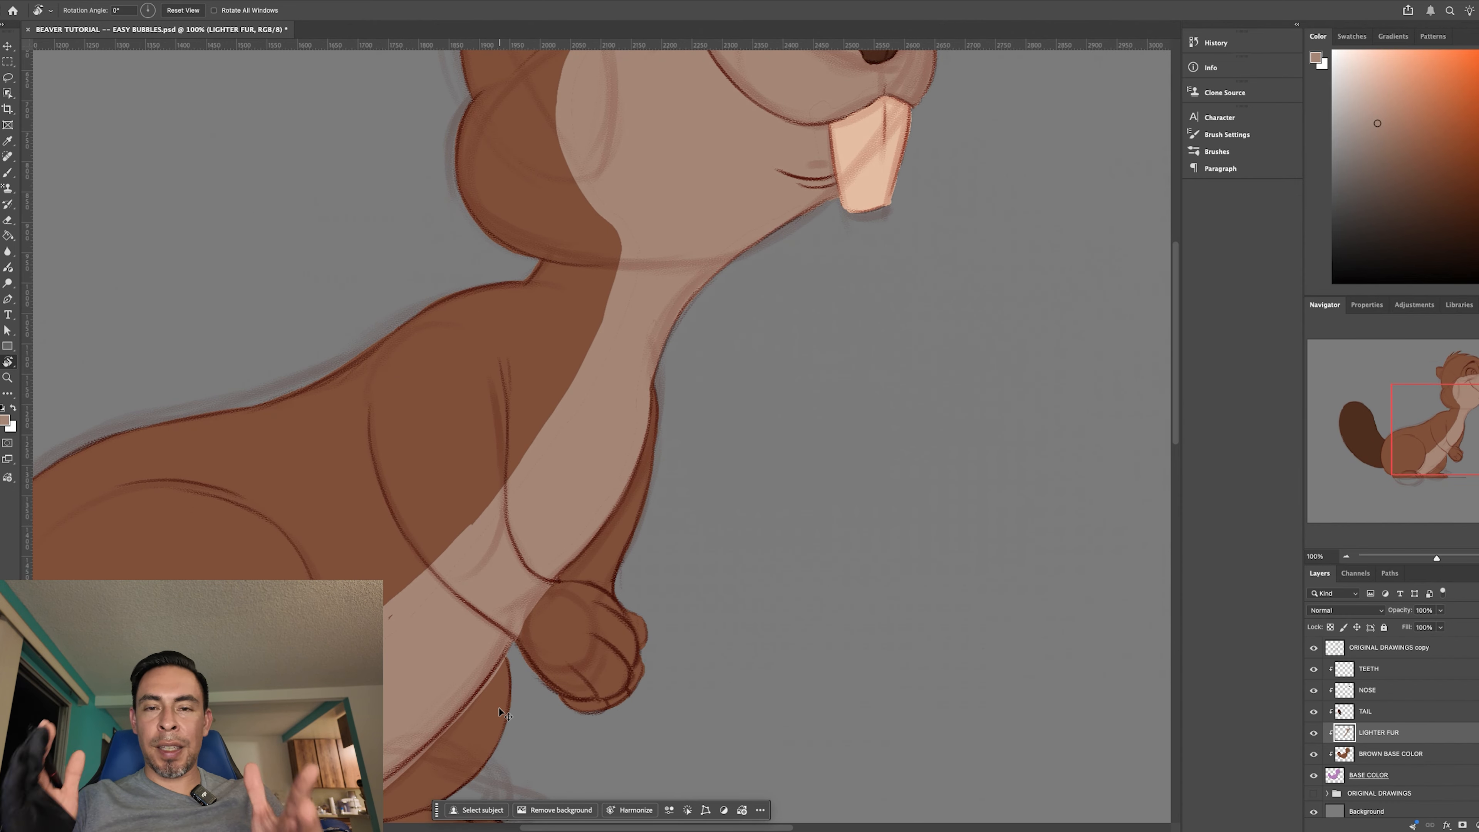
key(super+plus)
scroll(759, 379, down, 5)
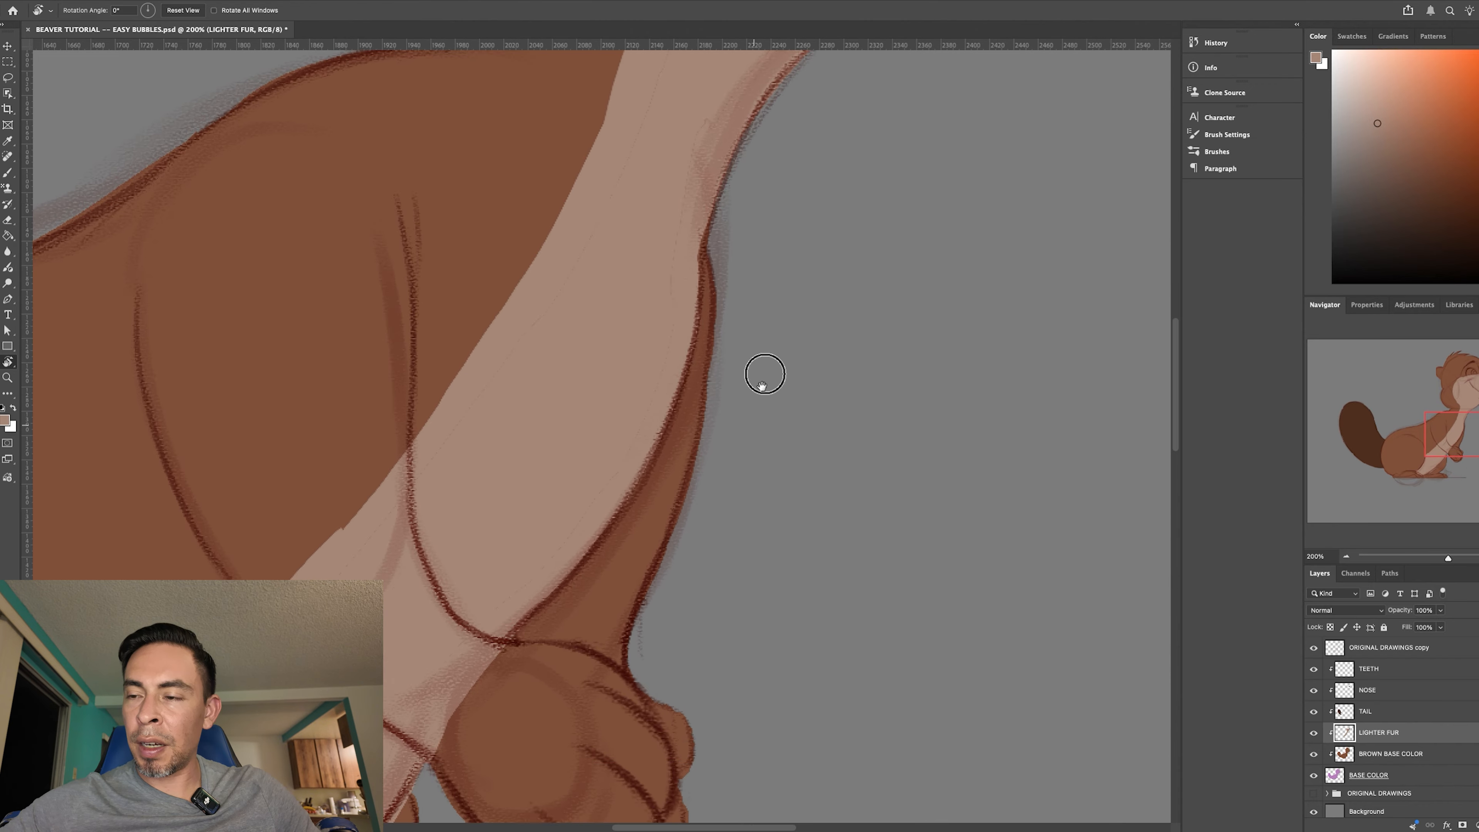
key(g)
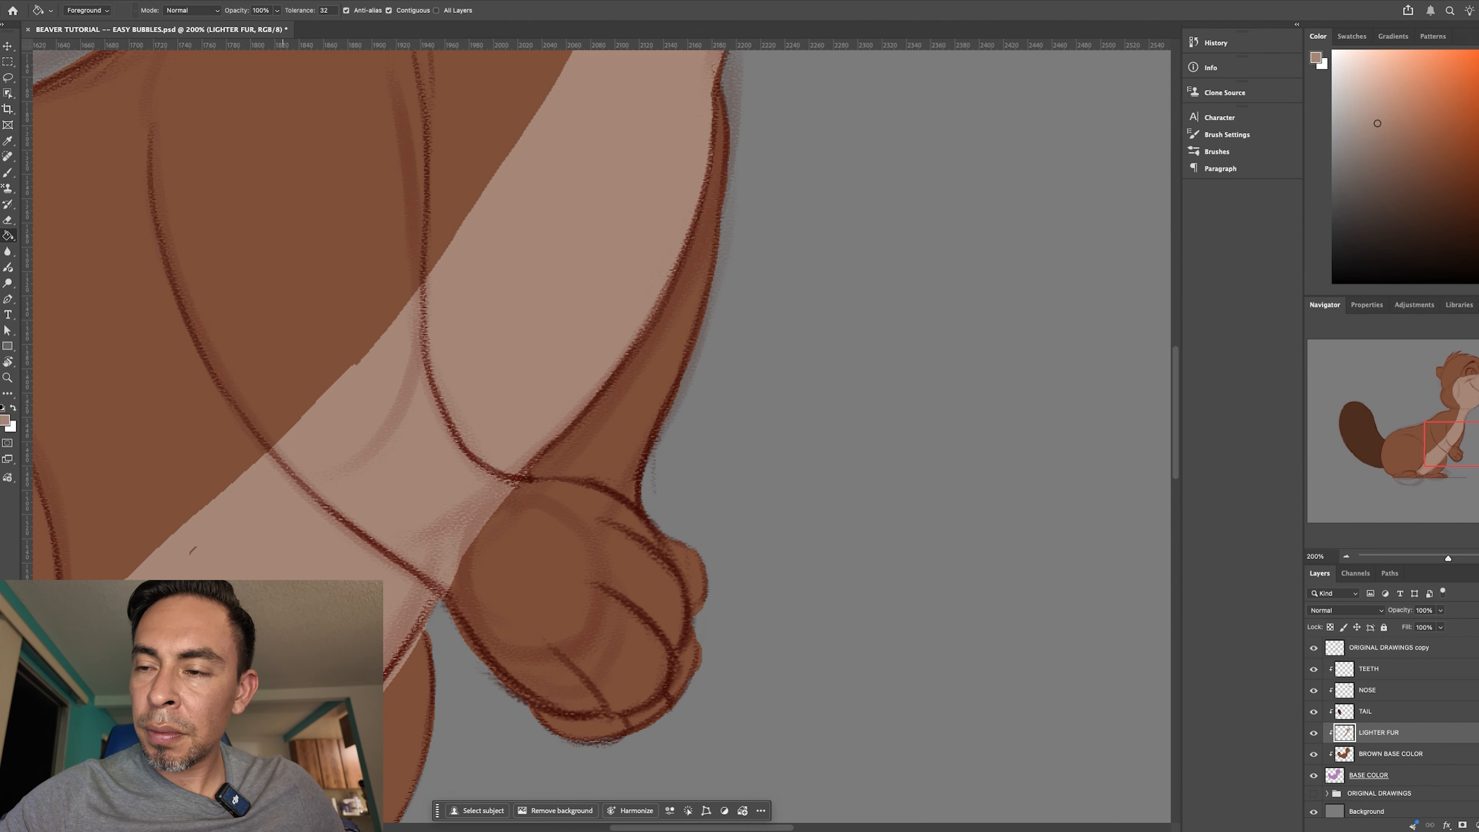
key(b)
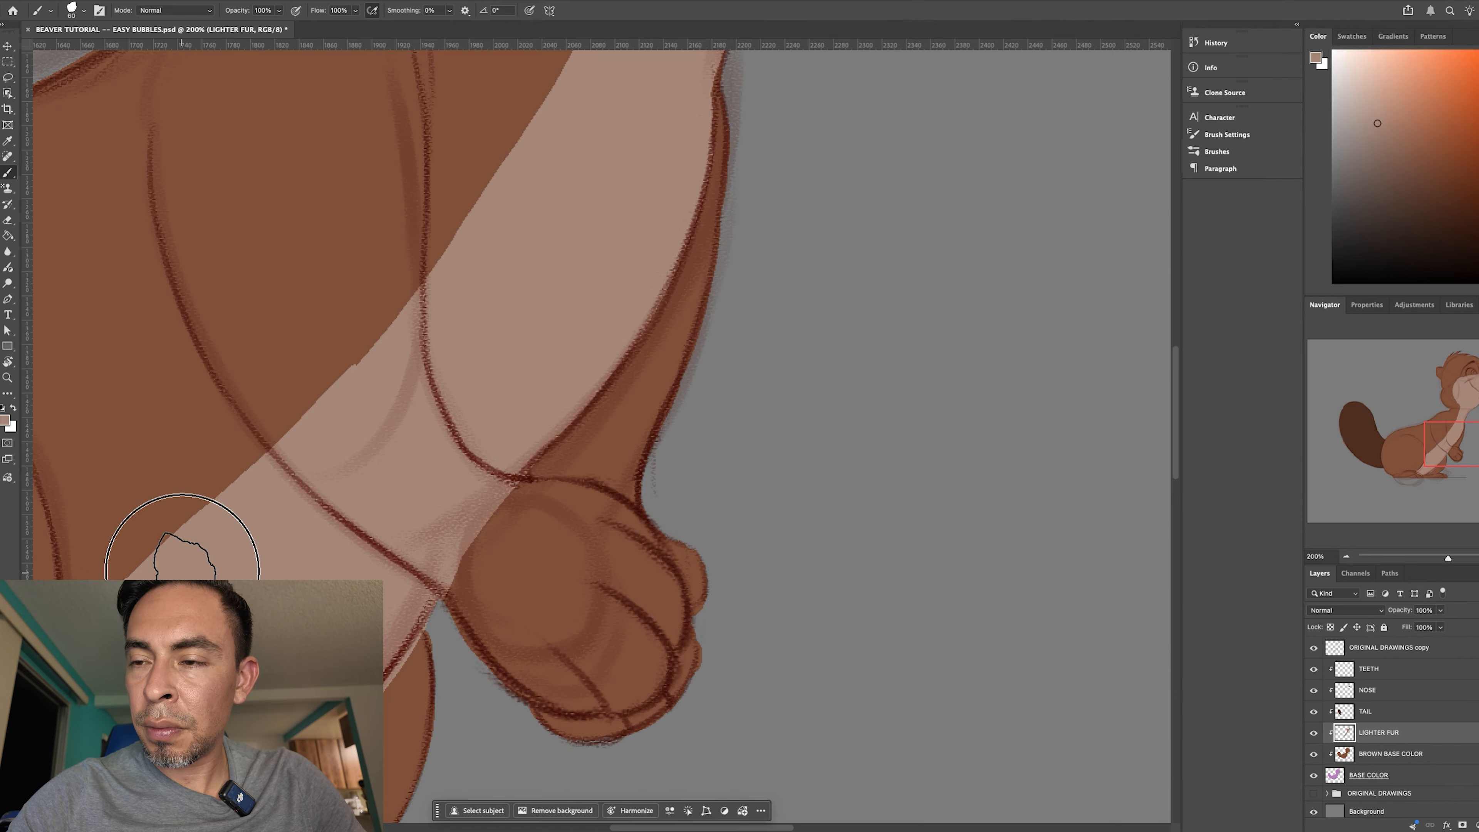
key(r)
mouse_move(663, 637)
mouse_down()
mouse_move(660, 700)
mouse_move(594, 706)
mouse_up()
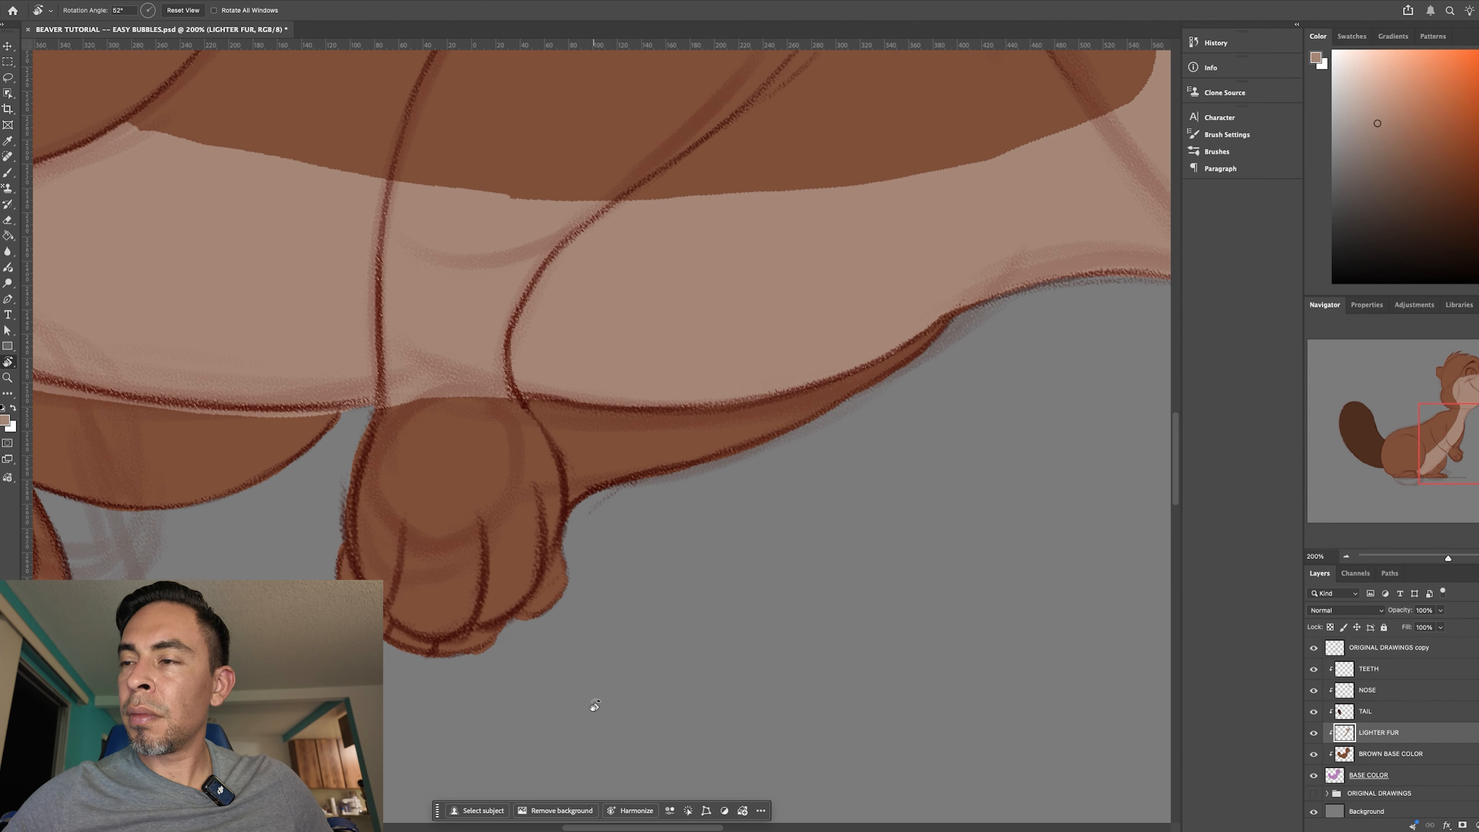
key(e)
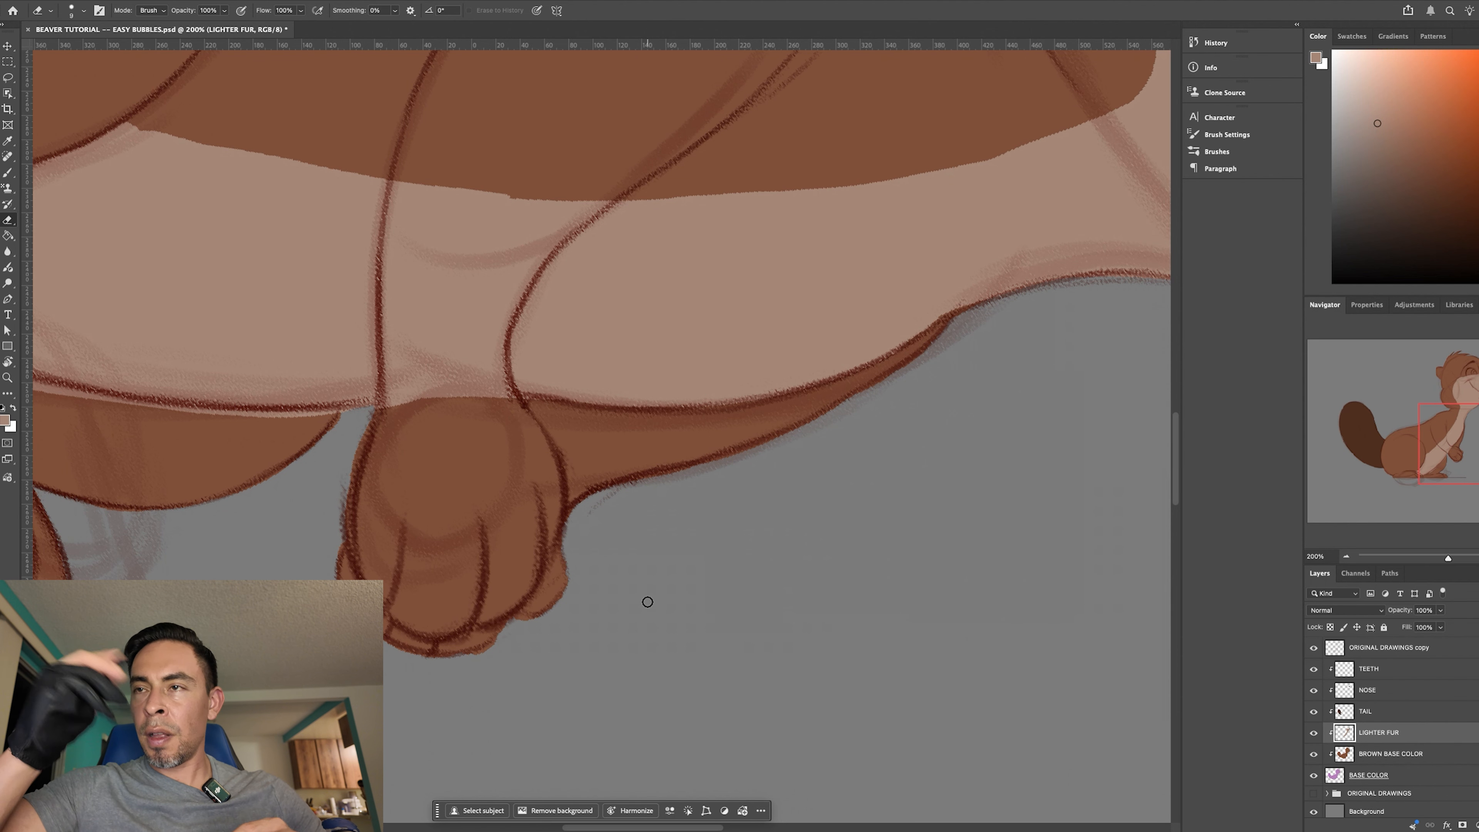
key(l)
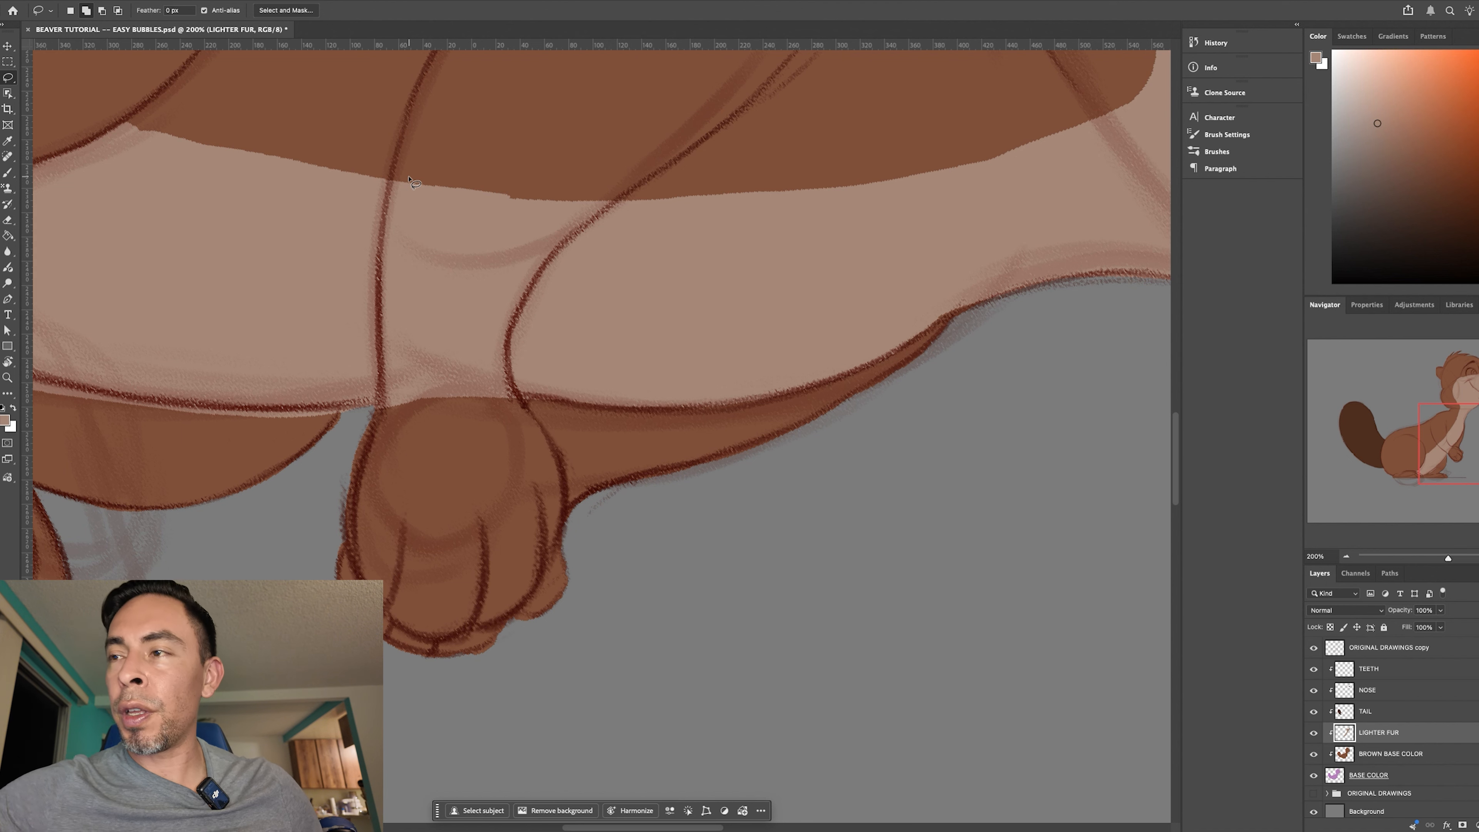
click(394, 172)
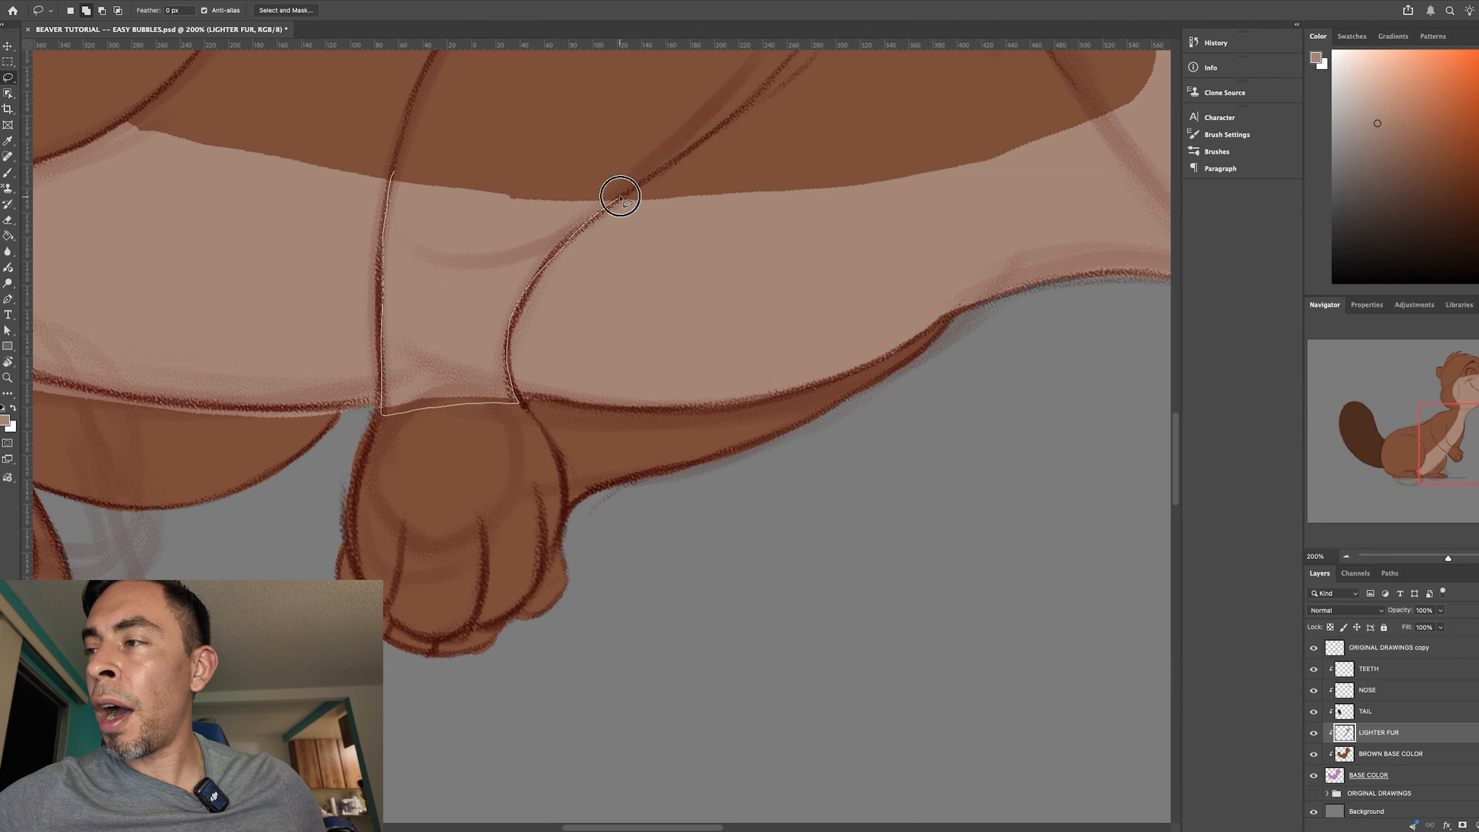
drag(386, 186, 381, 415)
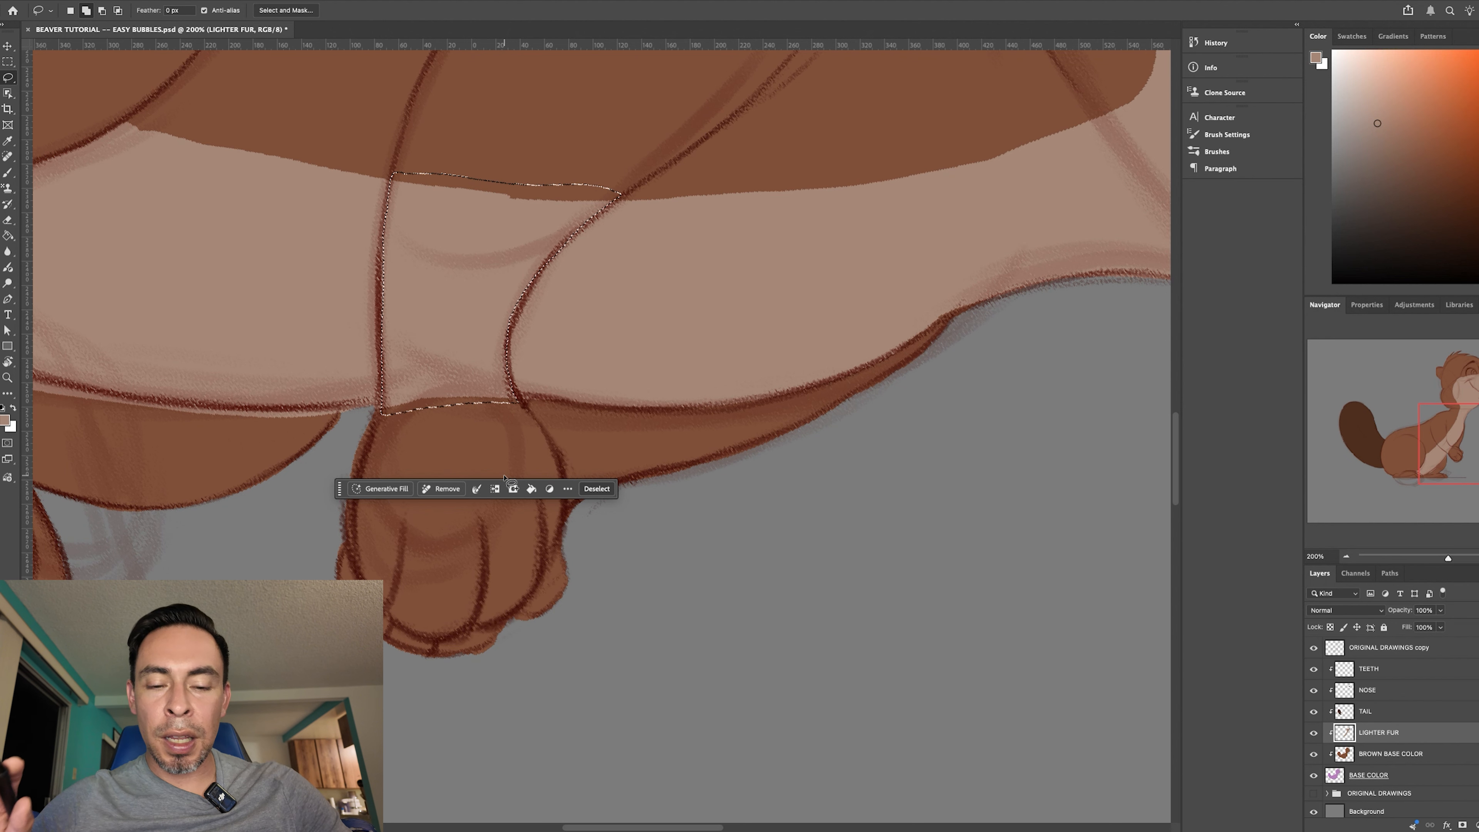
key(BackSpace)
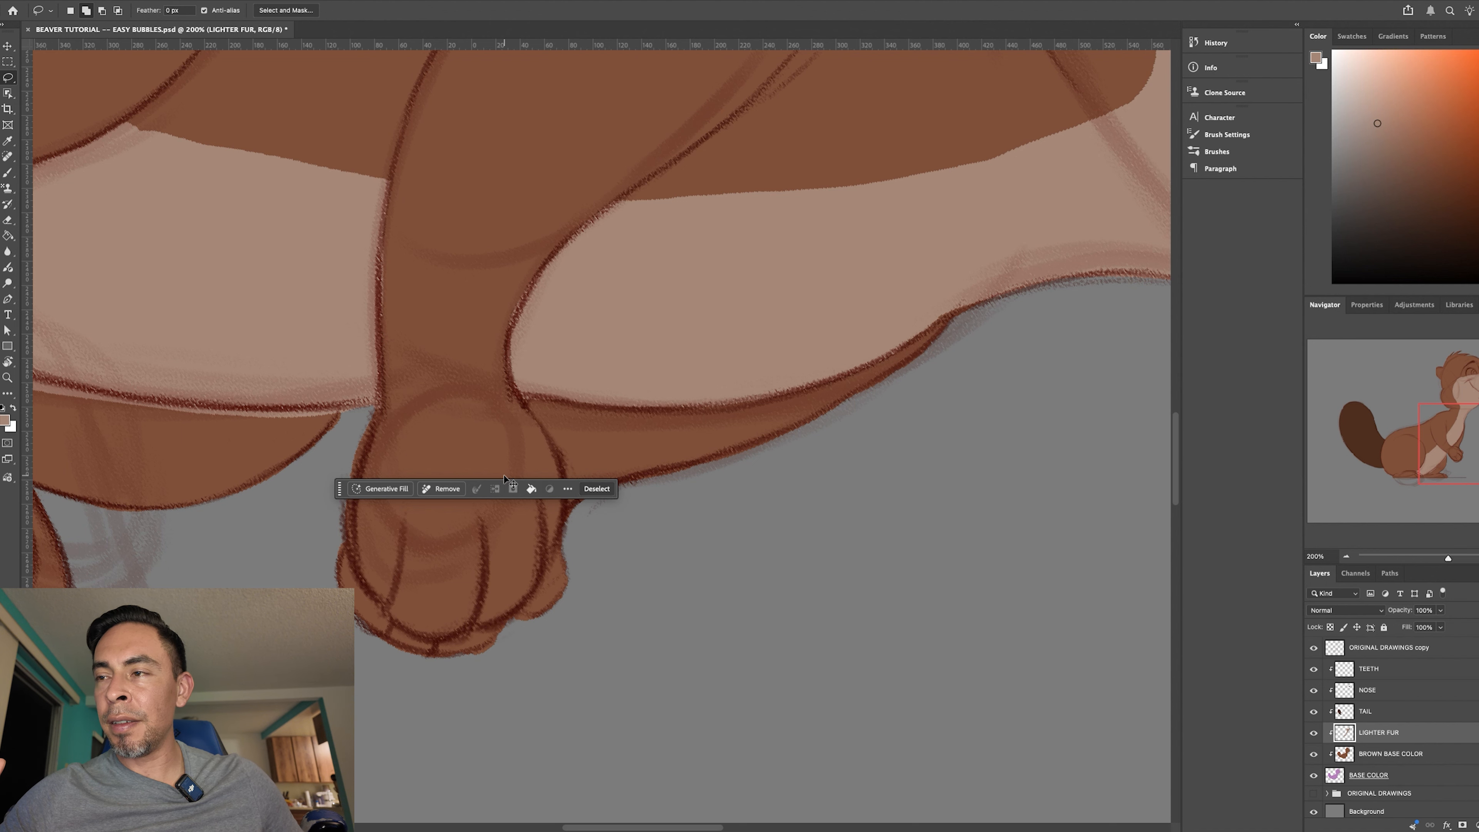
key(super+d)
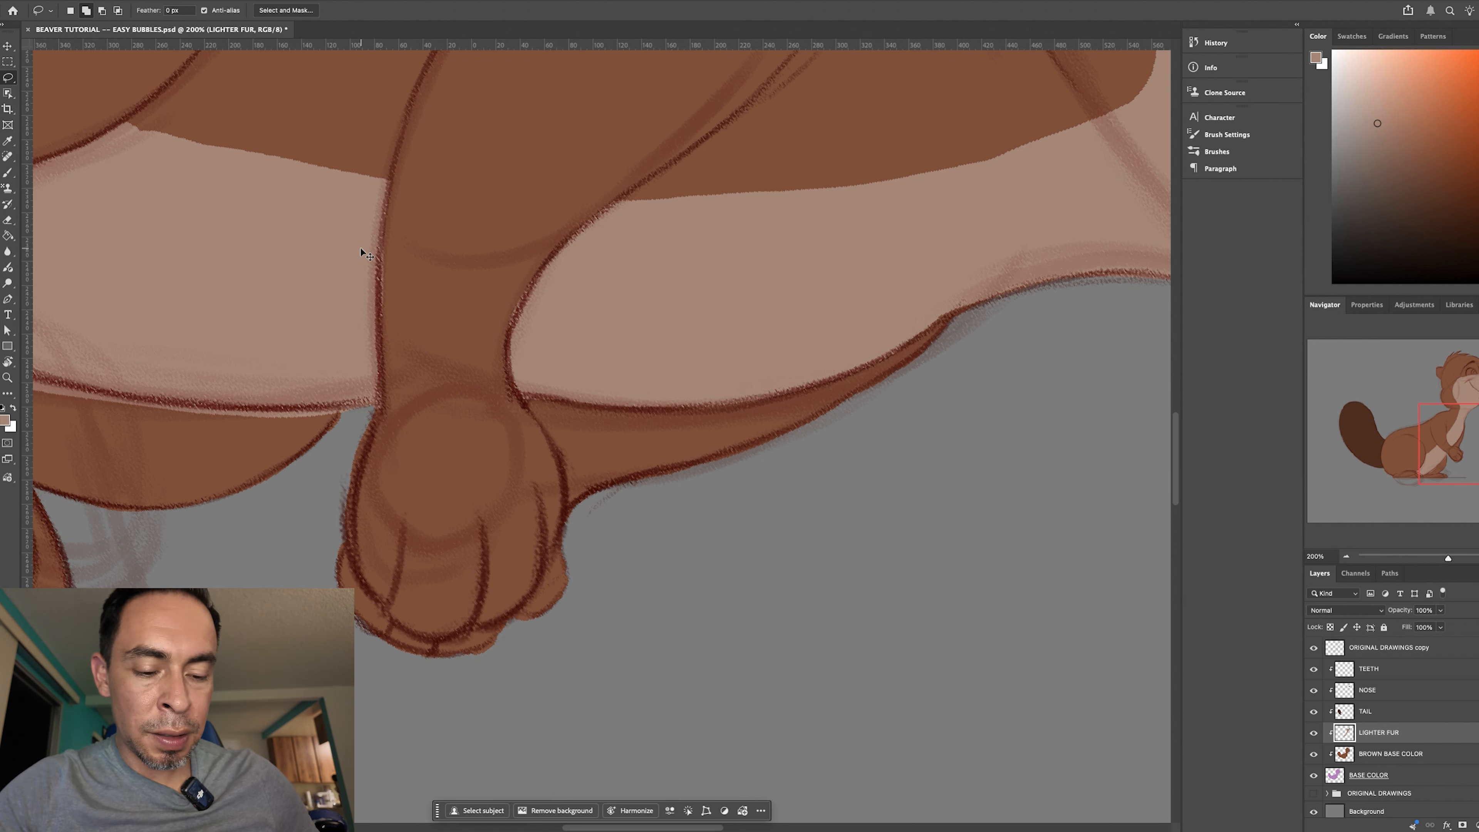
- Clean the lighter fur edges along the near arm's outlines with the Eraser, and turn the canvas upright to check the whole beaver
key(super+equal)
key(super+equal)
drag(422, 375, 473, 536)
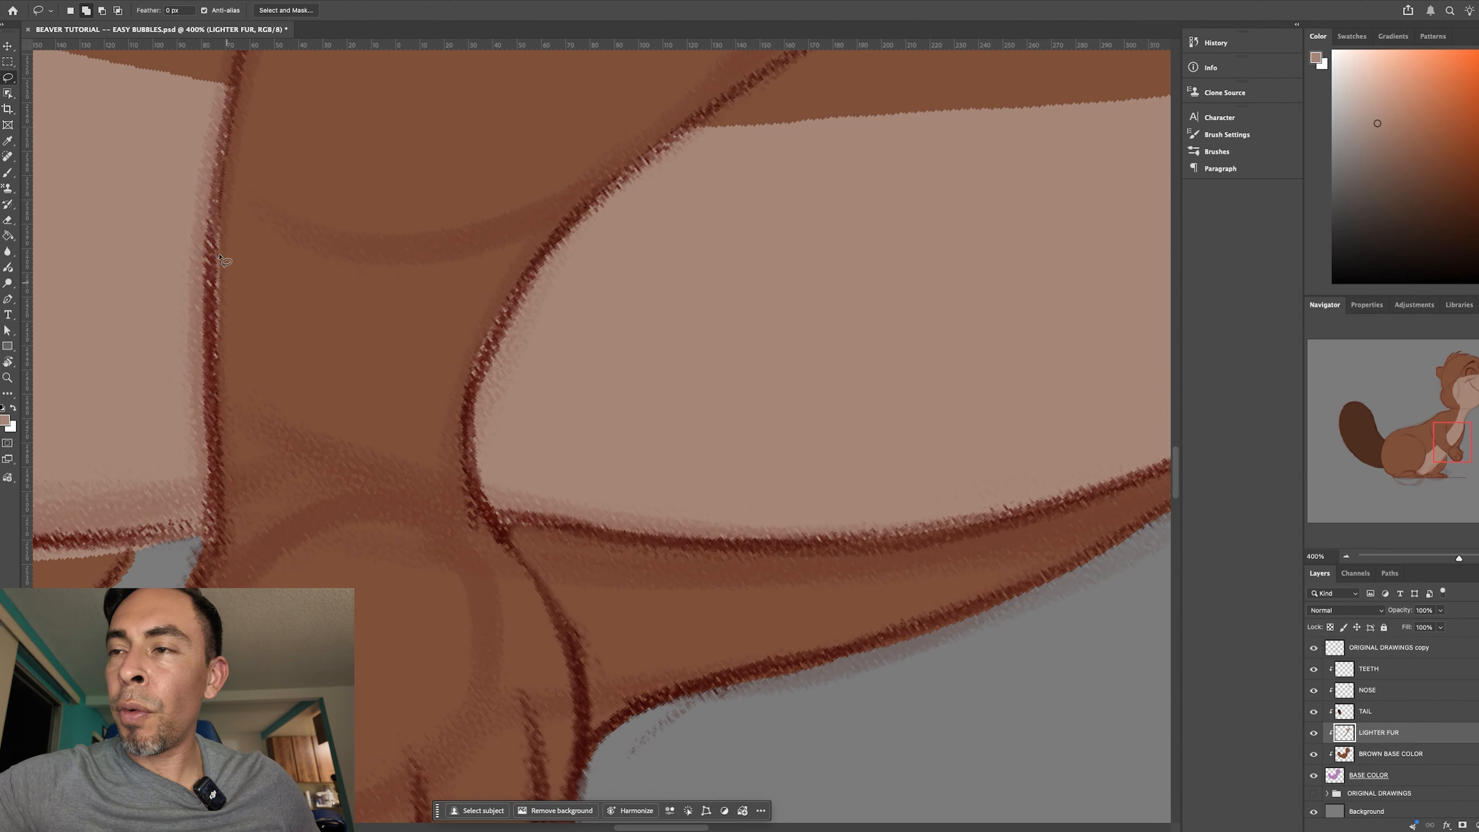
key(e)
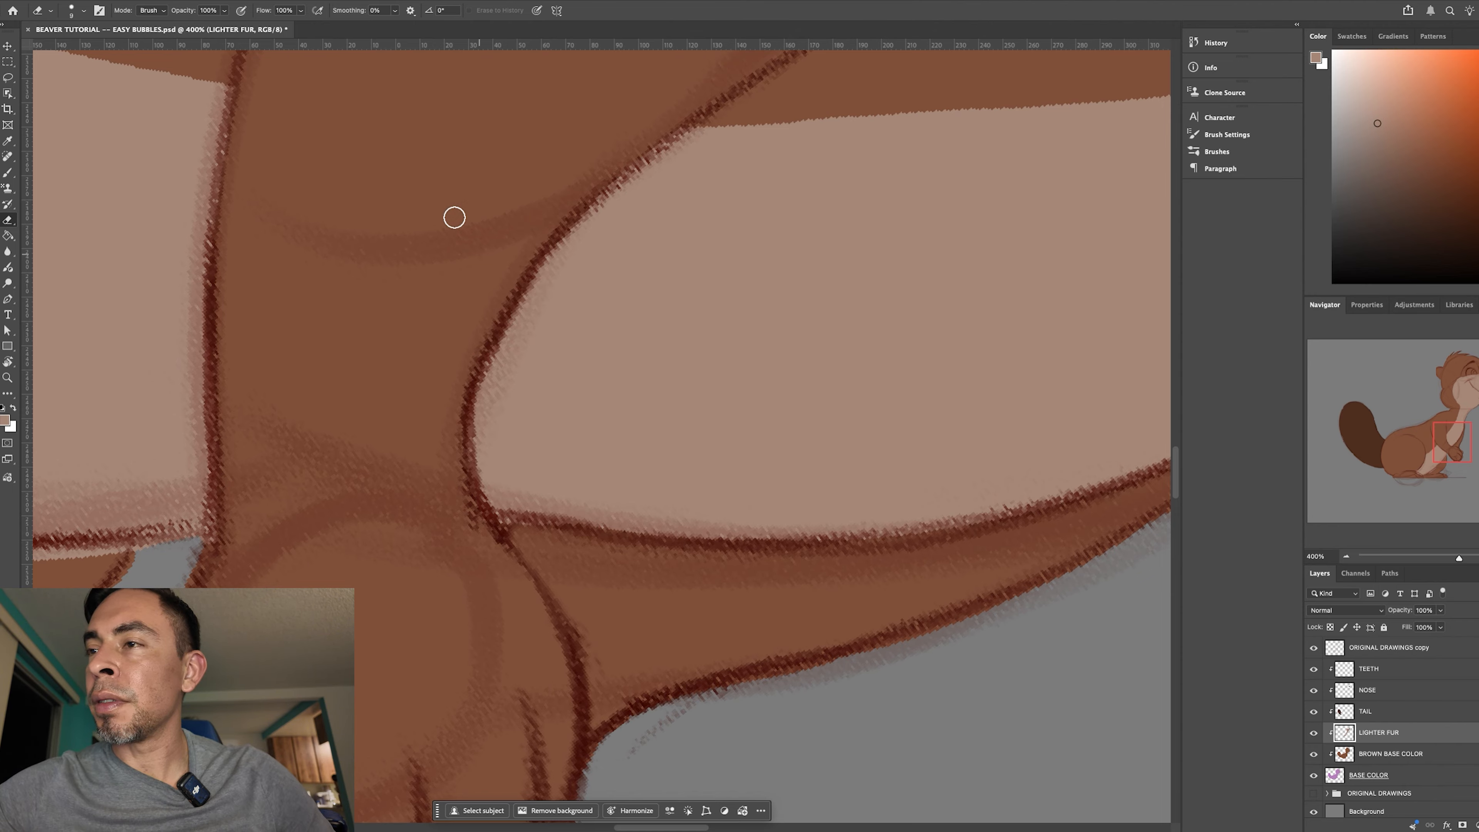
key(r)
drag(799, 602, 699, 198)
key(ctrl+0)
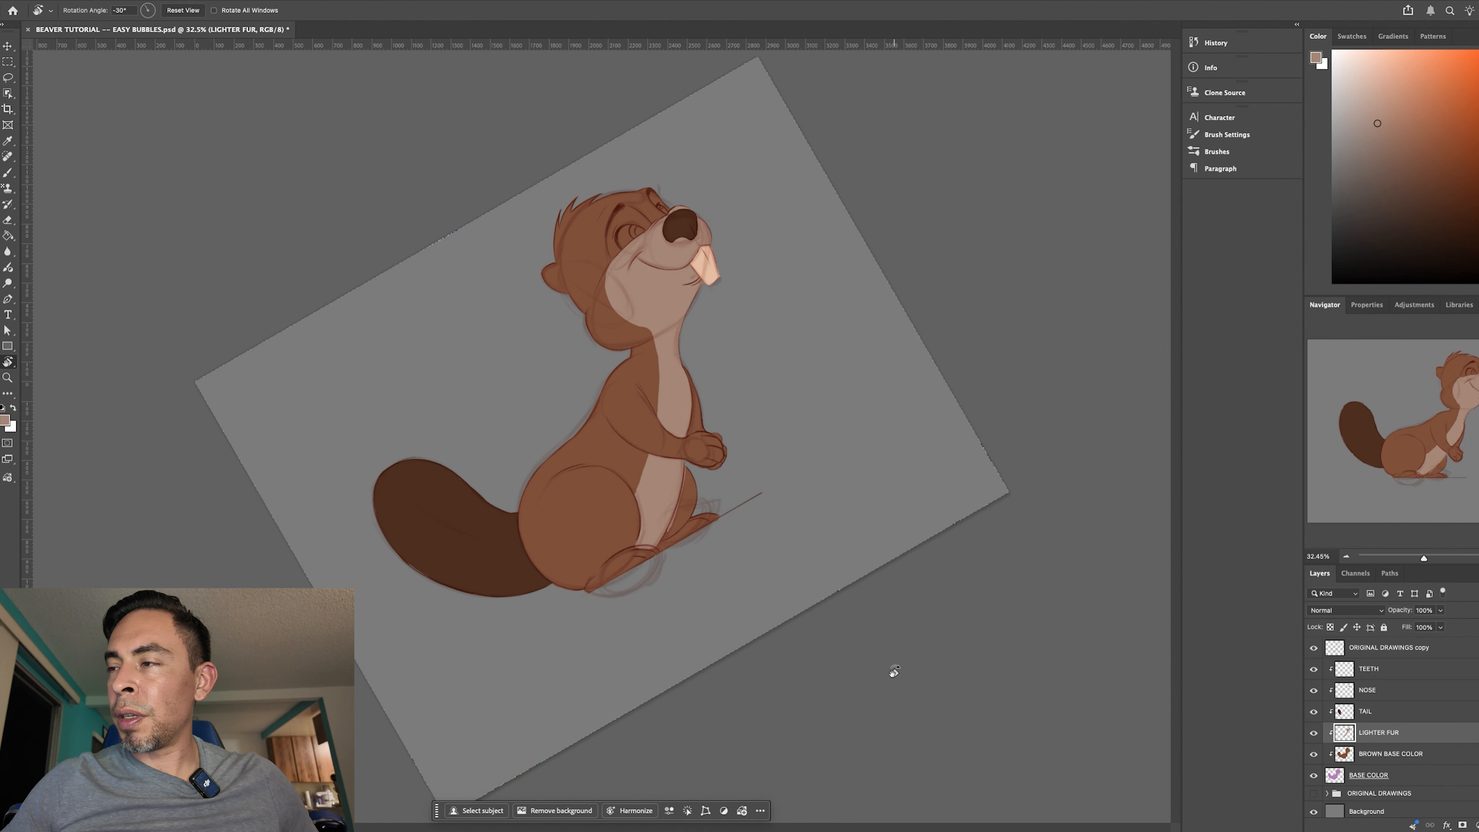
mouse_move(933, 677)
mouse_down()
mouse_move(980, 674)
mouse_move(825, 733)
mouse_move(874, 720)
mouse_move(914, 733)
mouse_move(925, 811)
mouse_move(947, 703)
mouse_up()
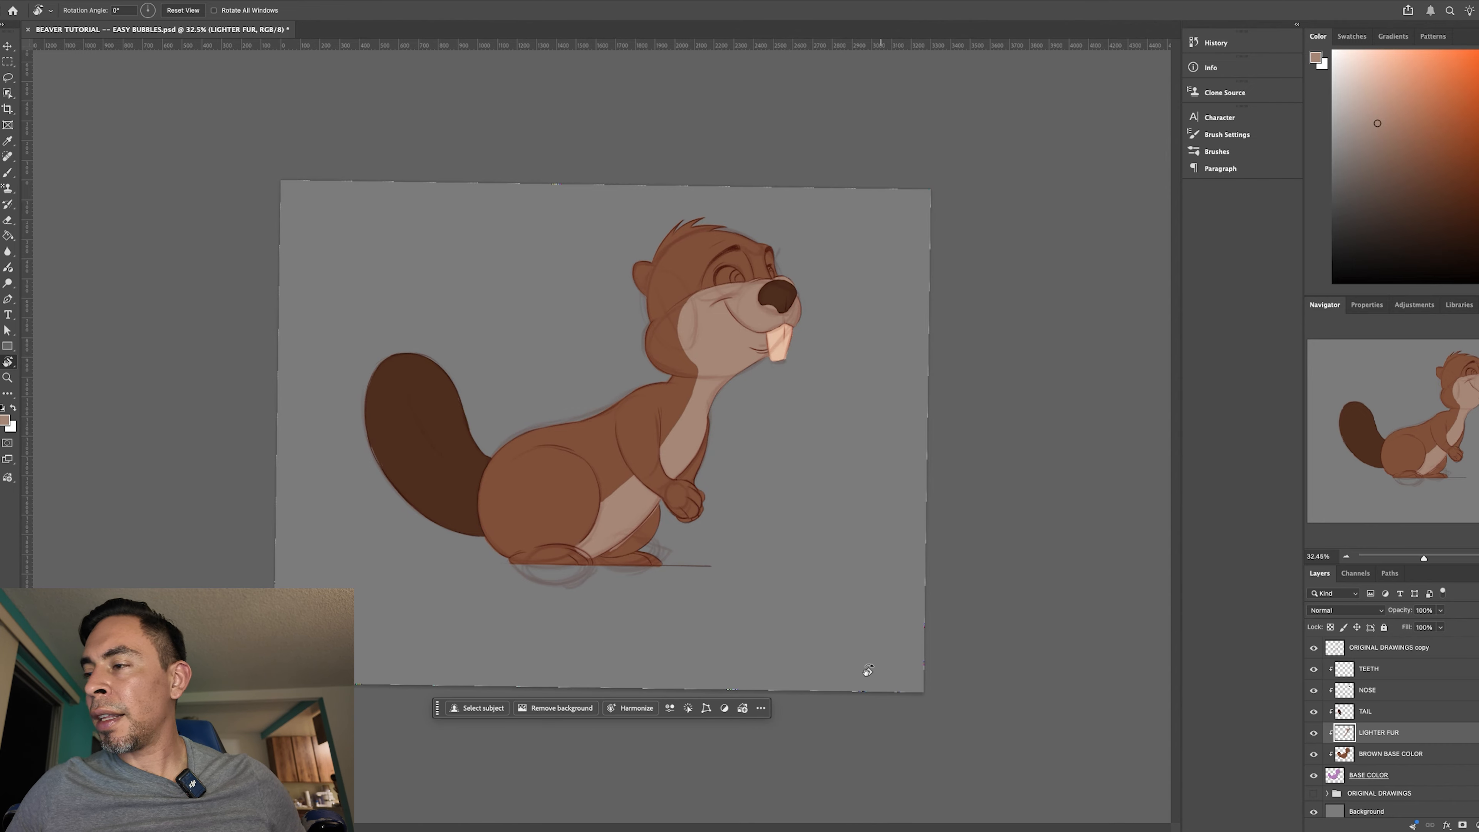
- Erase the lighter fur spilling past the belly's outline onto the far leg, enlarging the Eraser for the lower part
key(super+equal)
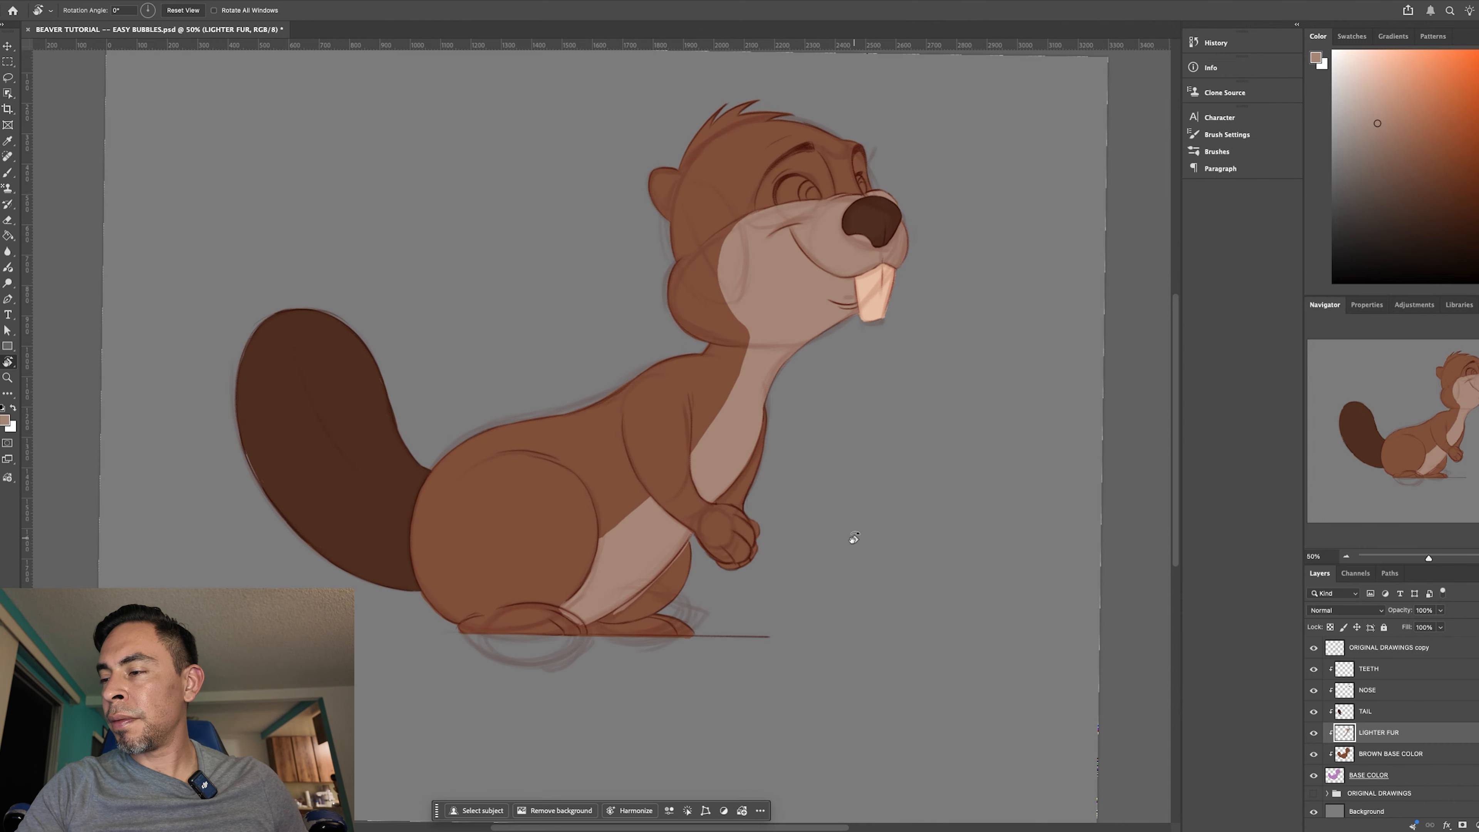
key(super+equal)
key(super+equal)
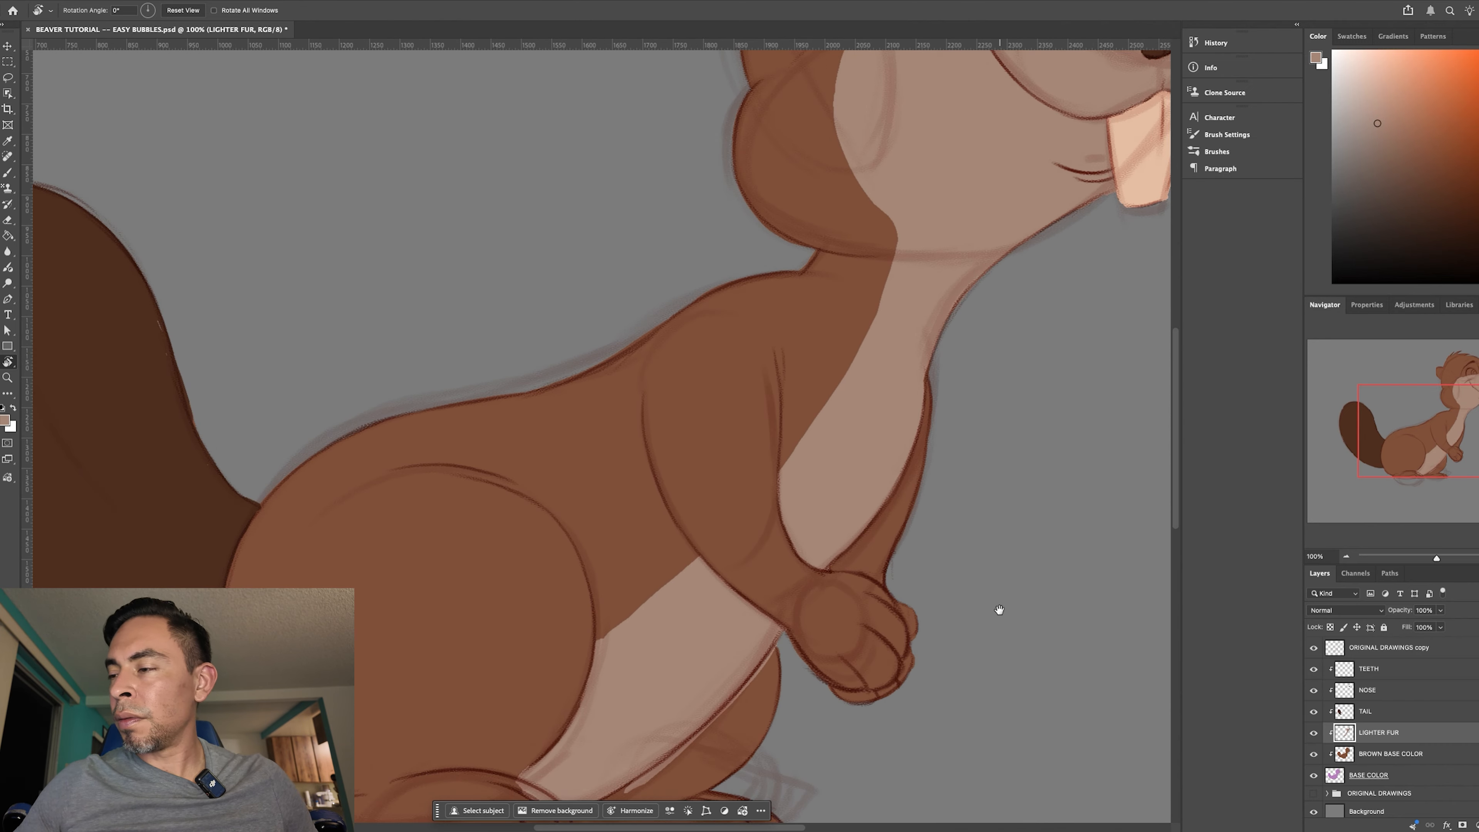
scroll(997, 607, down, 10)
key(e)
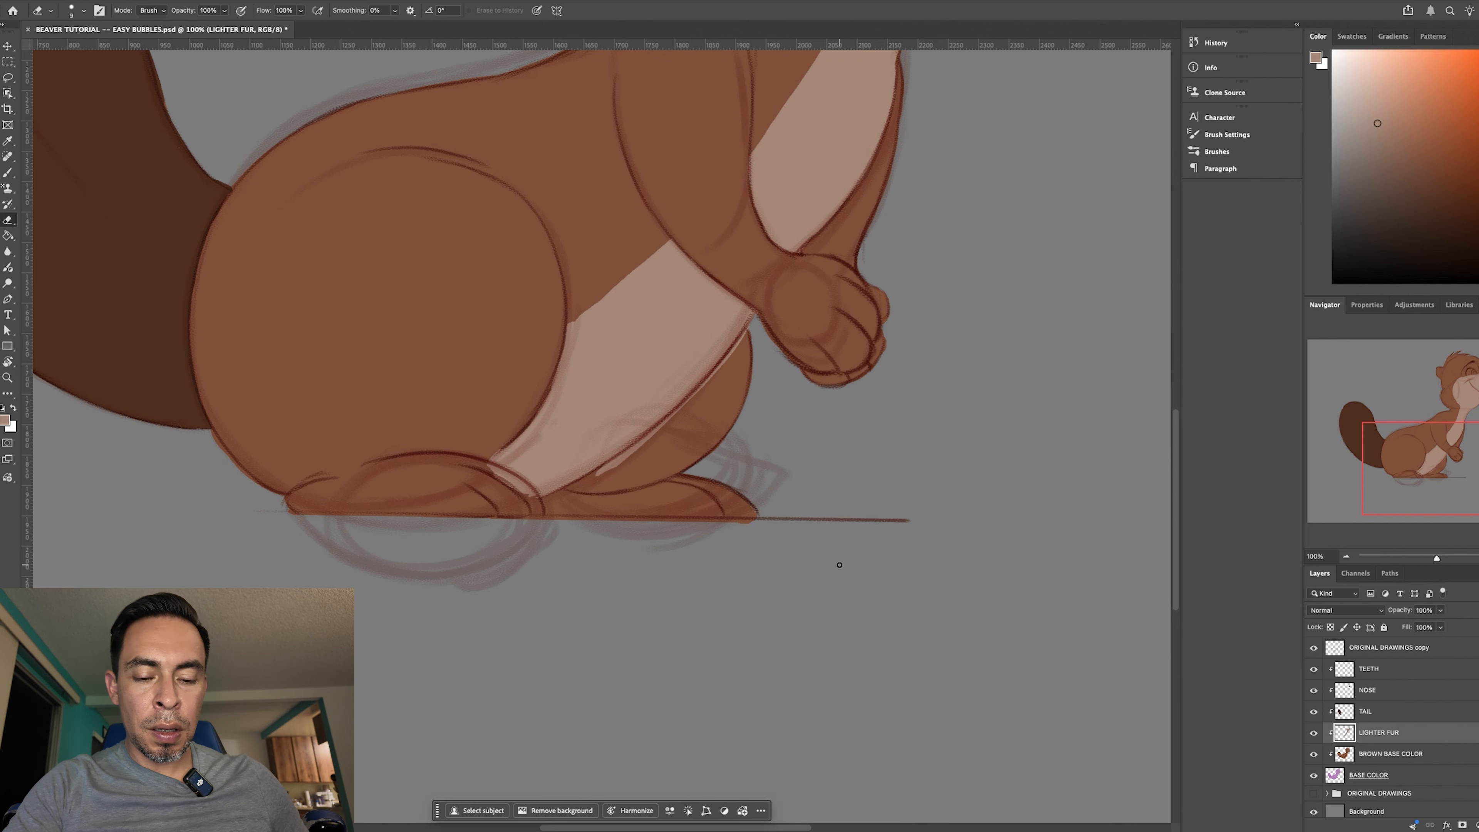
key(super+equal)
key(super+equal)
drag(828, 623, 815, 656)
key(r)
drag(963, 603, 969, 518)
drag(966, 530, 923, 595)
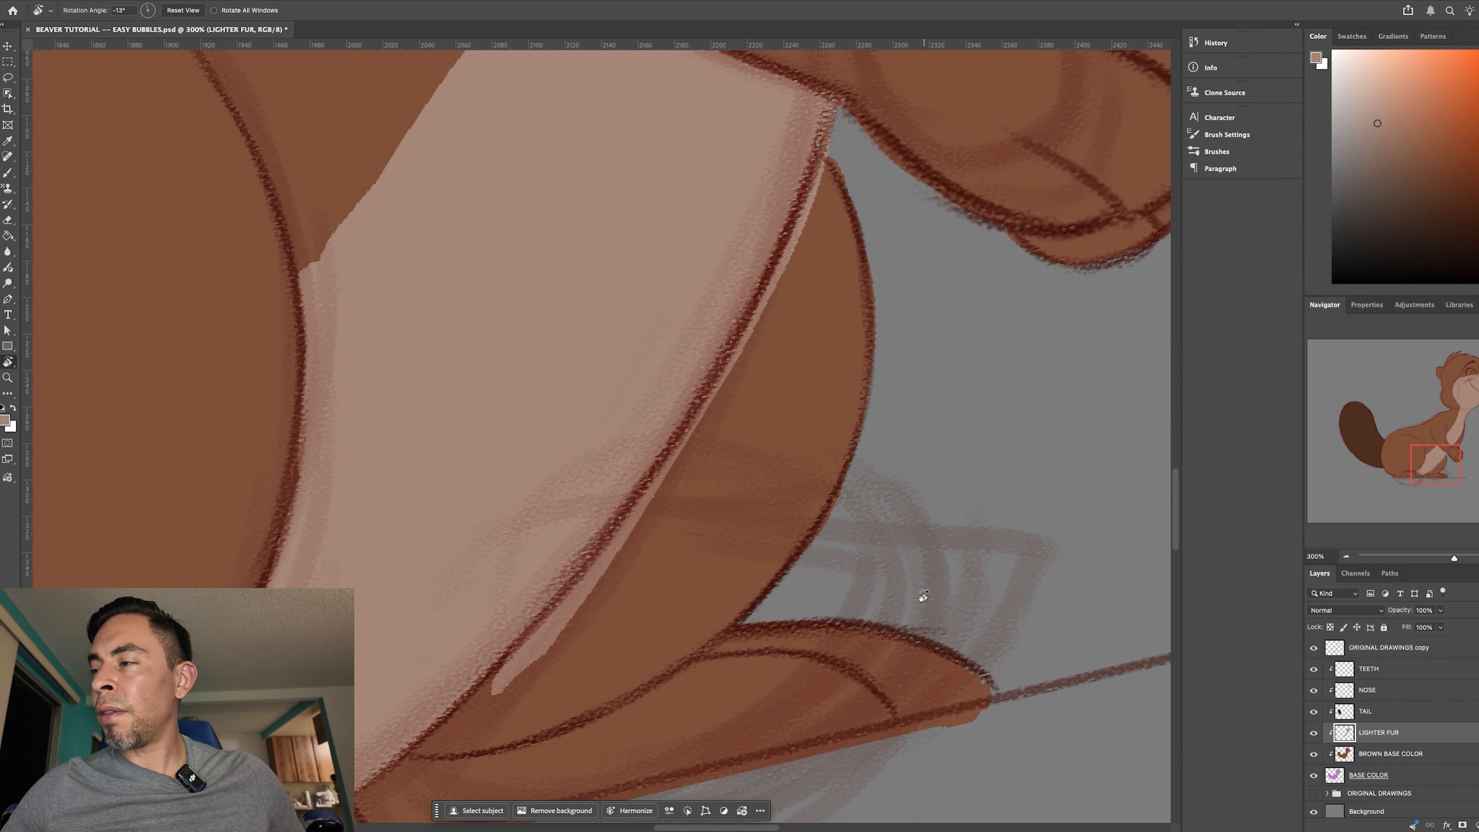
key(b)
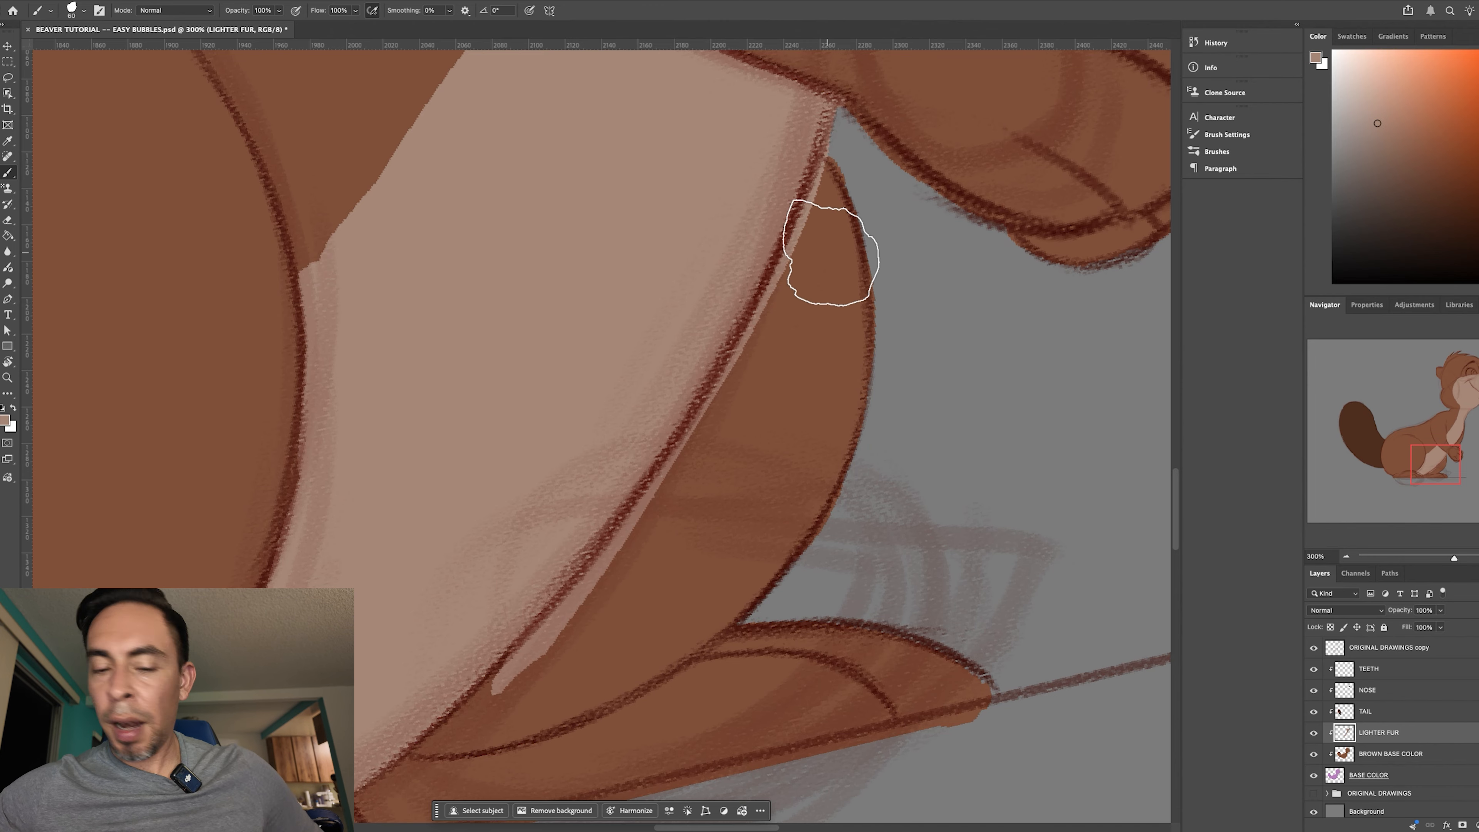
key(e)
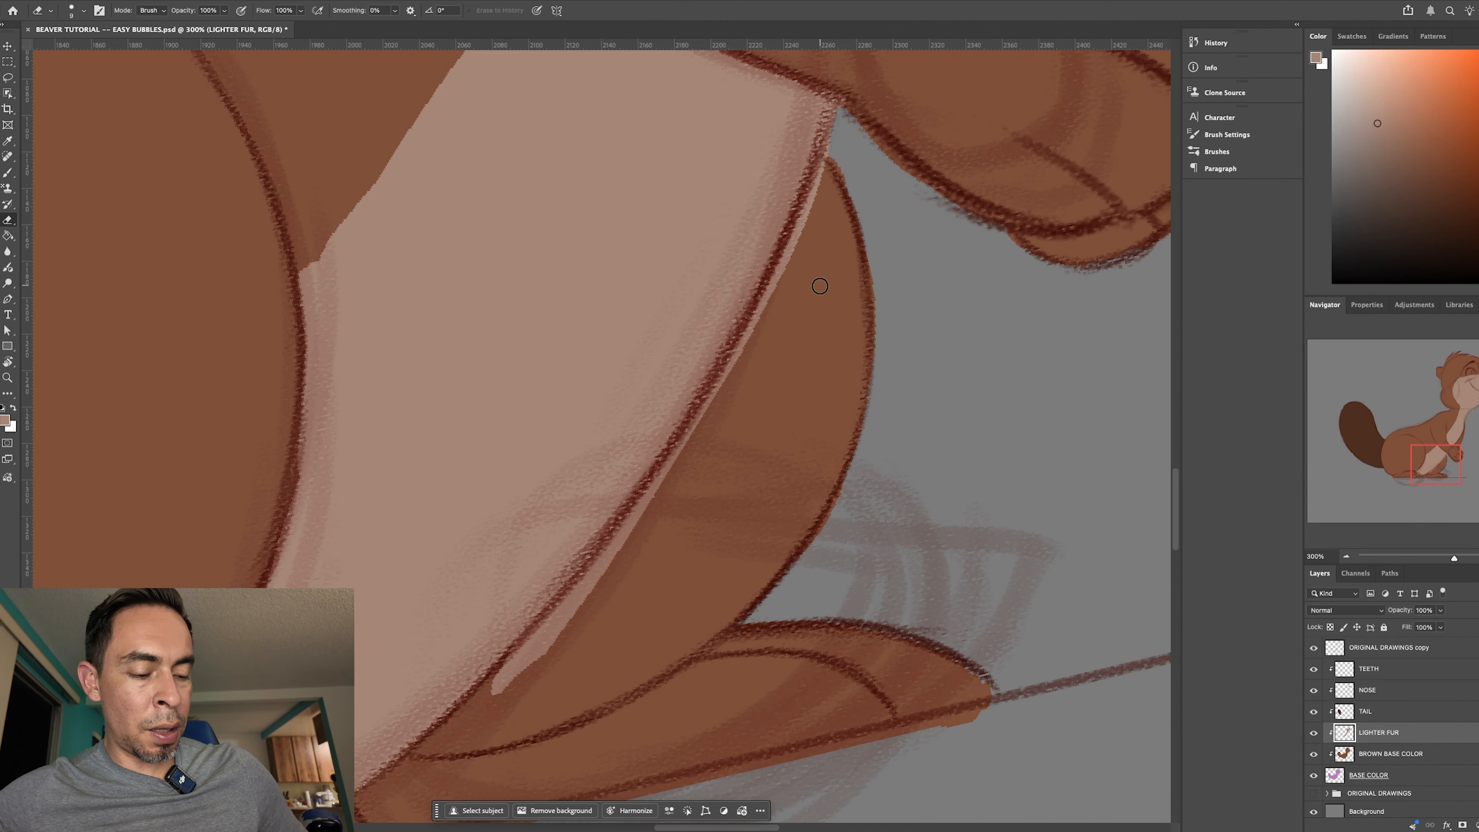
mouse_move(842, 160)
mouse_down()
mouse_move(682, 458)
mouse_move(692, 435)
mouse_move(679, 492)
mouse_up()
key(bracketright)
key(bracketright)
key(bracketright)
mouse_move(507, 697)
mouse_down()
mouse_move(630, 565)
mouse_move(730, 406)
mouse_up()
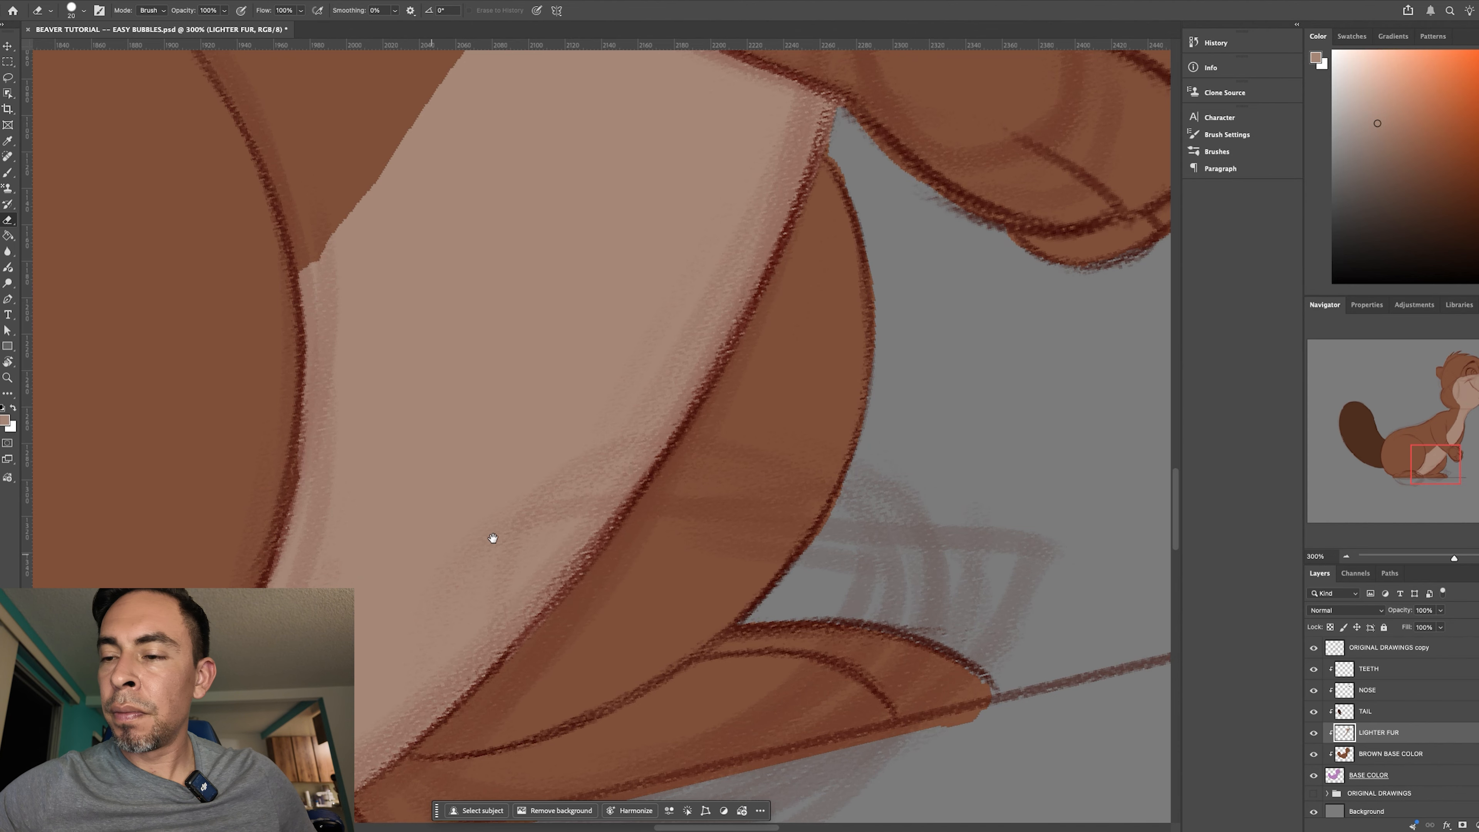
- Erase the stray lighter fur at the lower end of the belly near the feet, and turn the canvas back upright
drag(591, 422, 703, 208)
key(r)
mouse_move(857, 622)
mouse_down()
mouse_move(897, 341)
mouse_move(877, 327)
mouse_move(945, 121)
mouse_up()
key(e)
mouse_move(719, 454)
mouse_down()
mouse_move(608, 556)
mouse_move(742, 444)
mouse_up()
drag(825, 603, 879, 673)
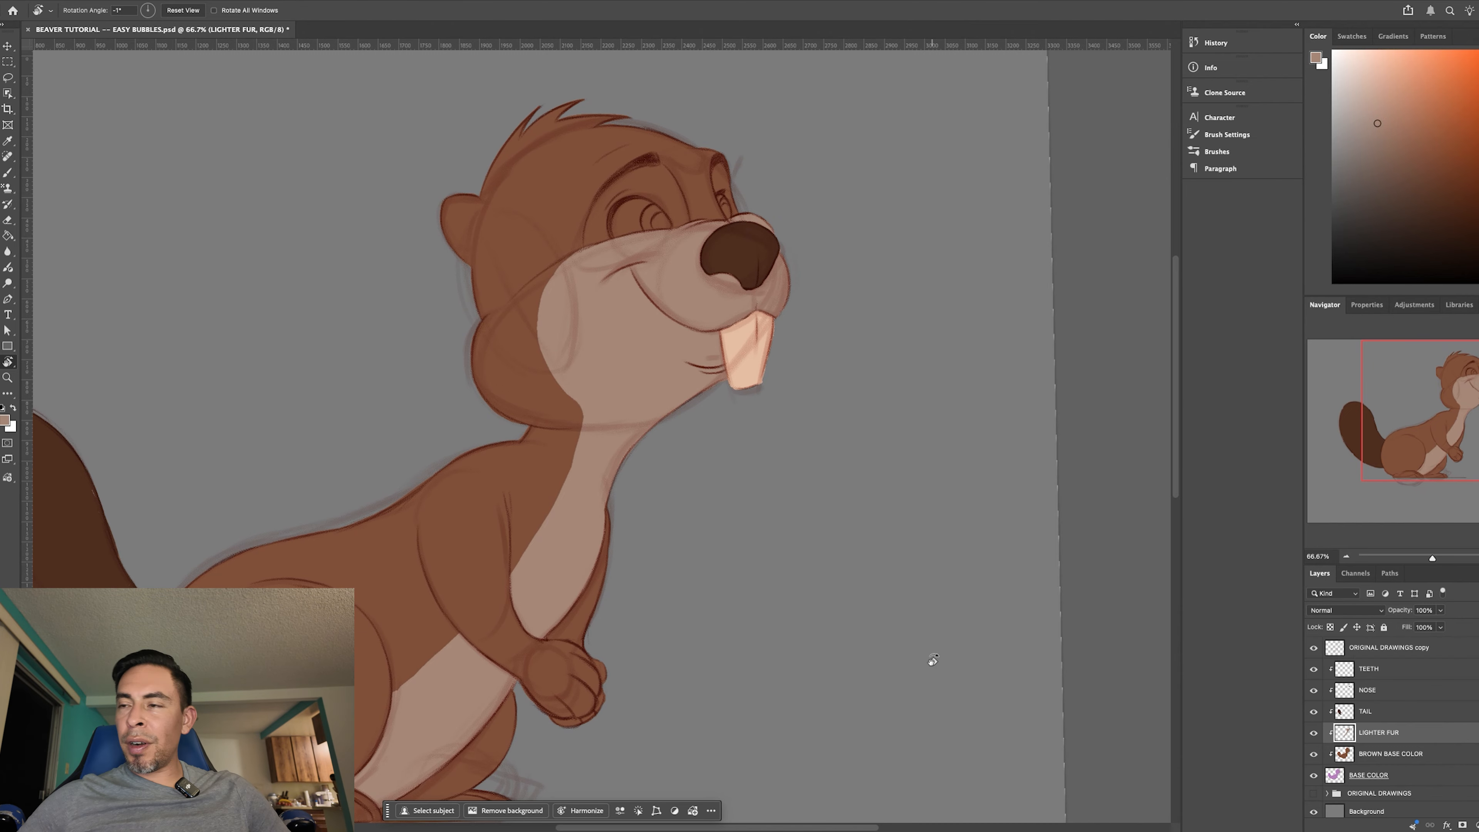
mouse_move(961, 690)
mouse_down()
mouse_move(921, 706)
mouse_move(950, 693)
mouse_up()
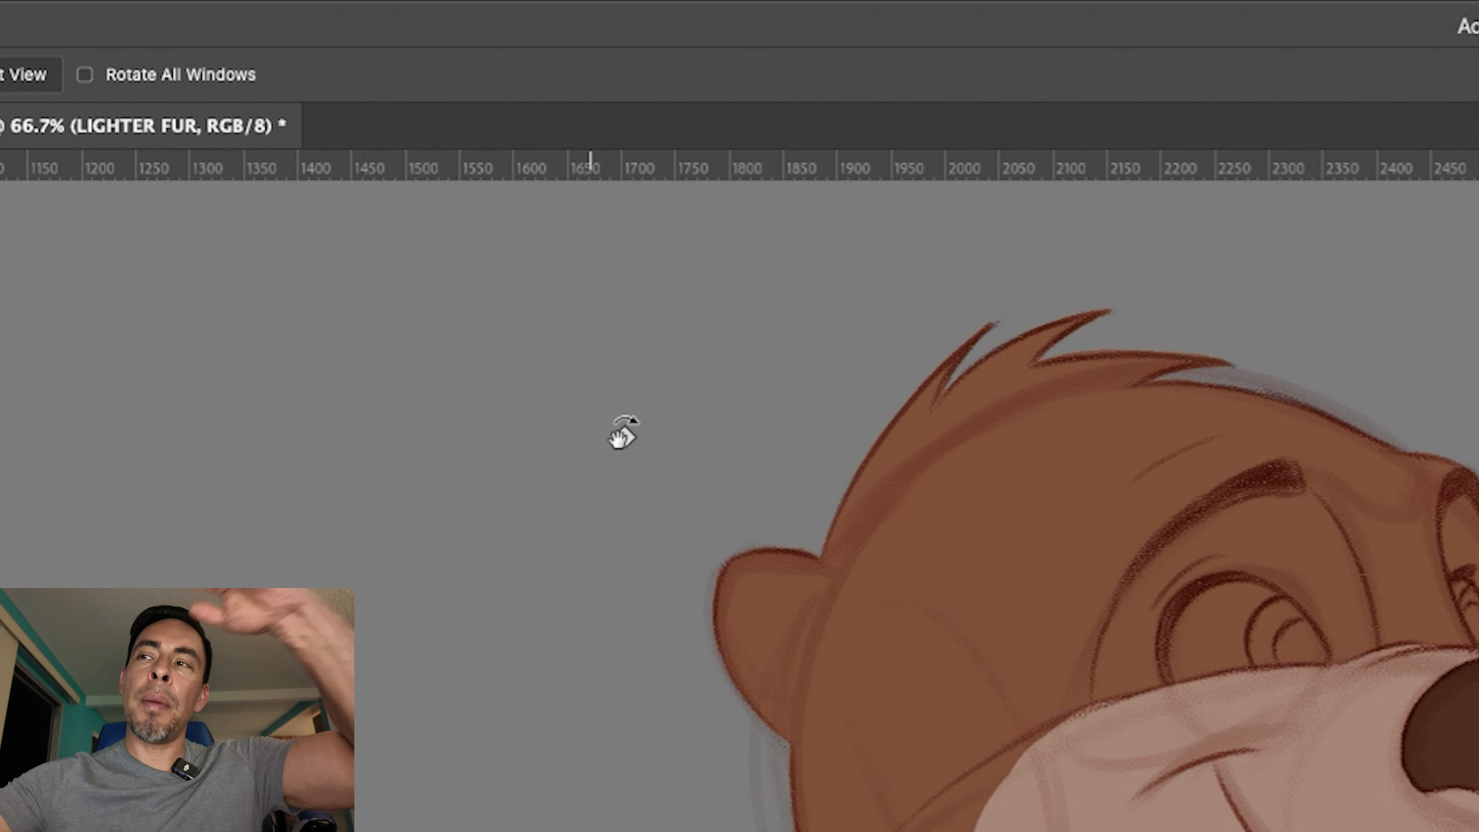
- Soften the edges of the LIGHTER FUR layer with a Gaussian Blur of about 15 pixels radius
click(314, 1)
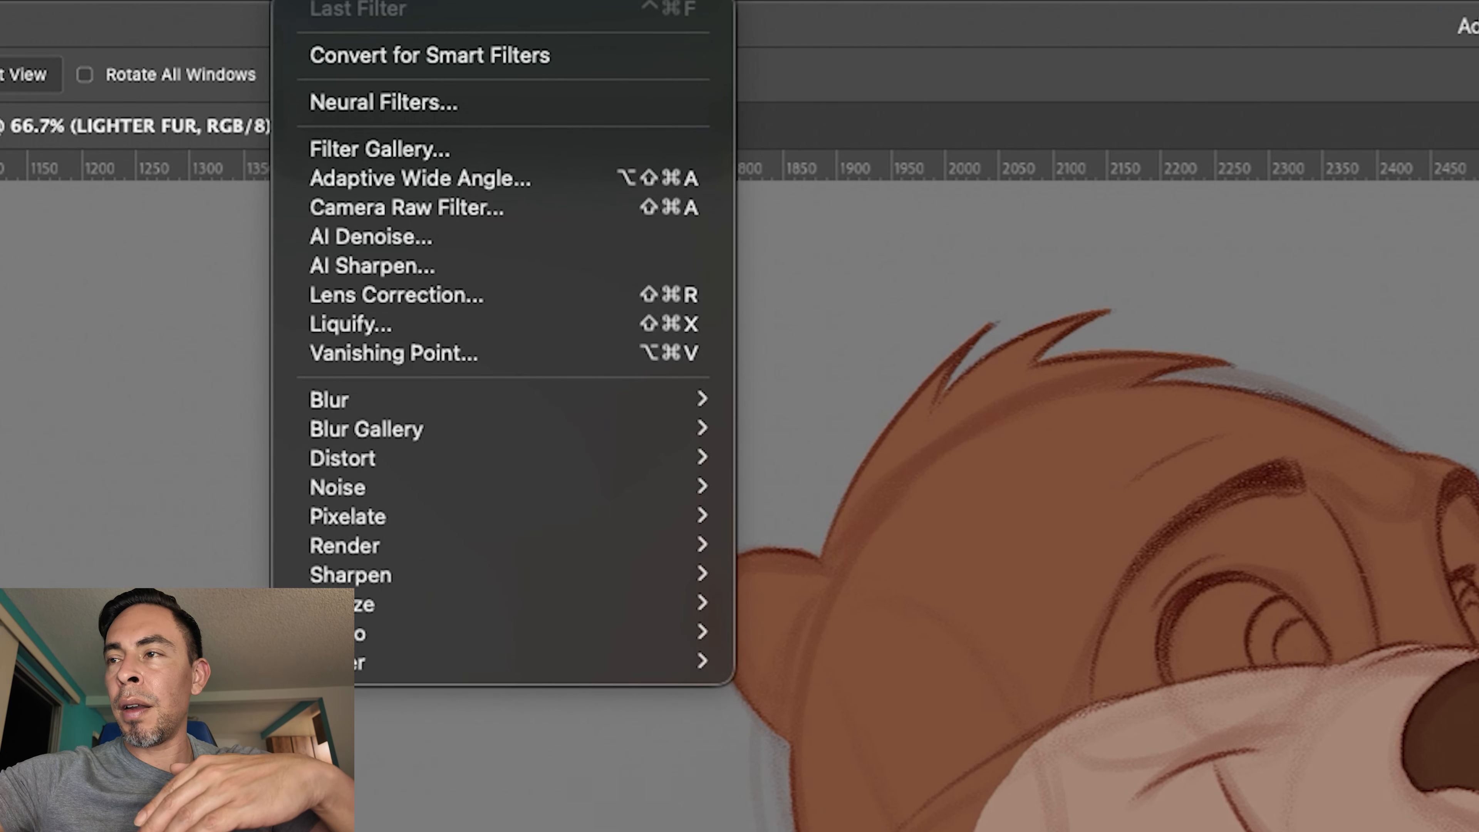
mouse_move(624, 429)
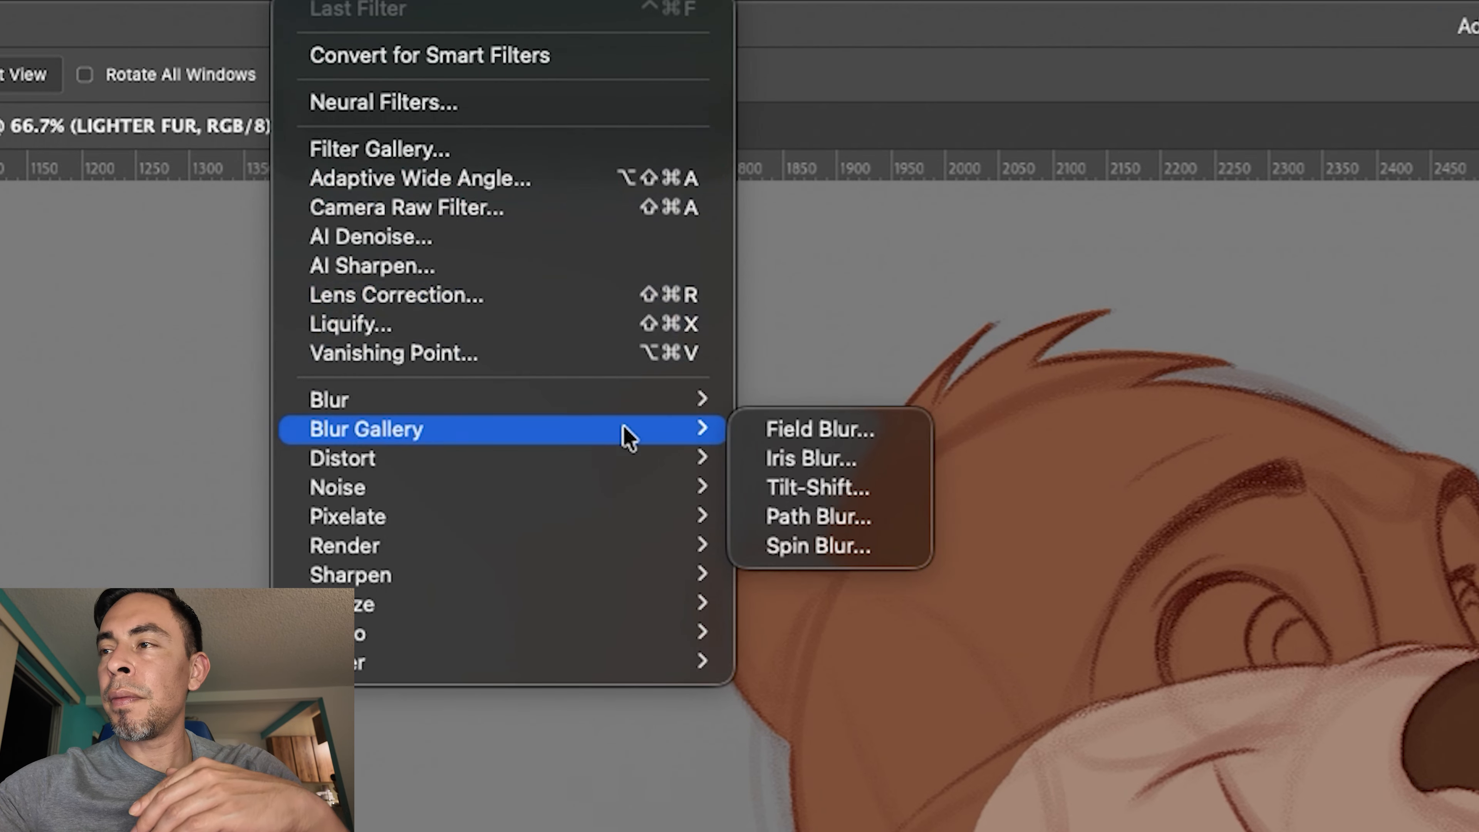
mouse_move(664, 409)
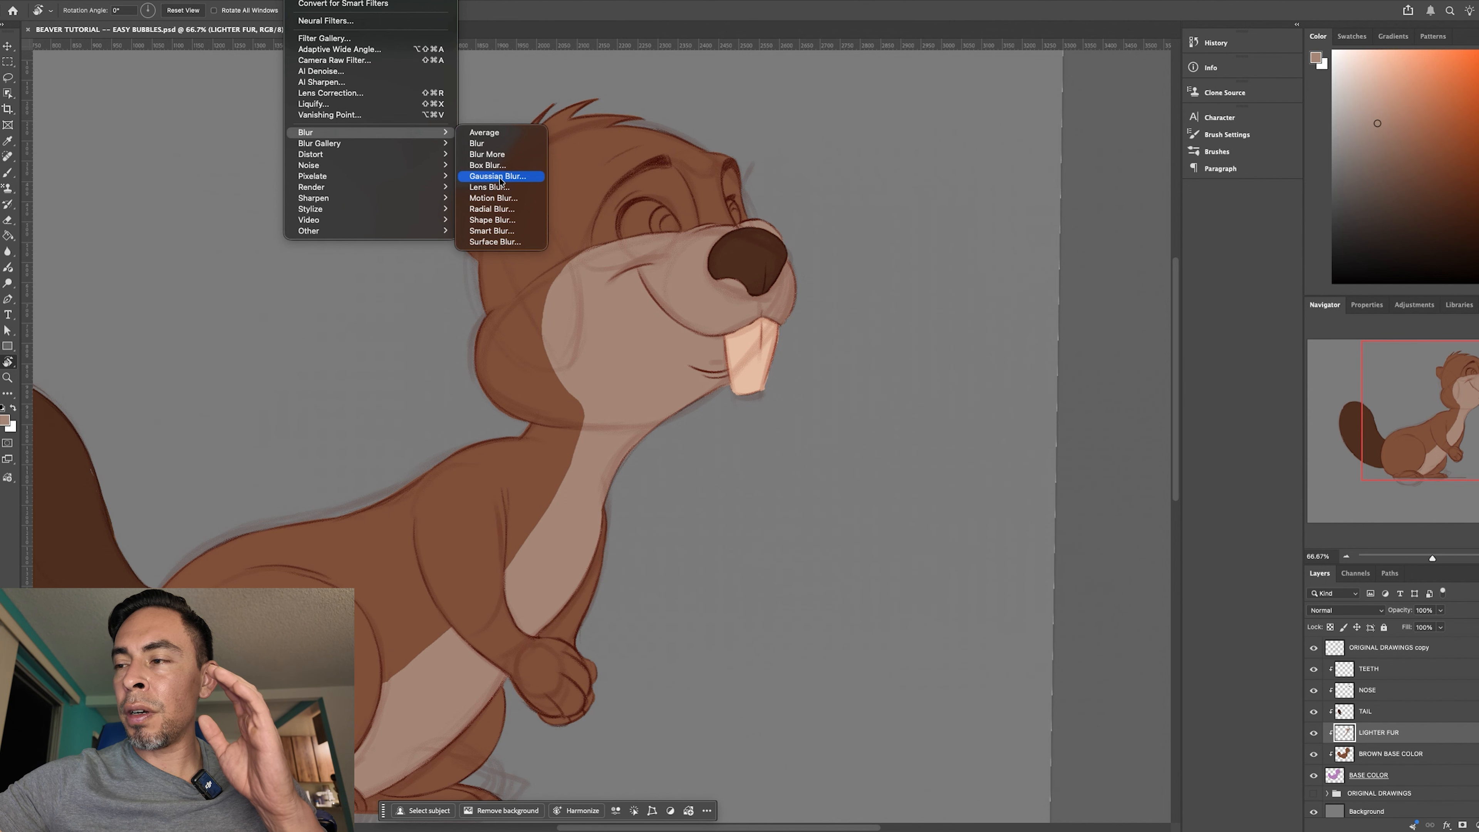
click(498, 176)
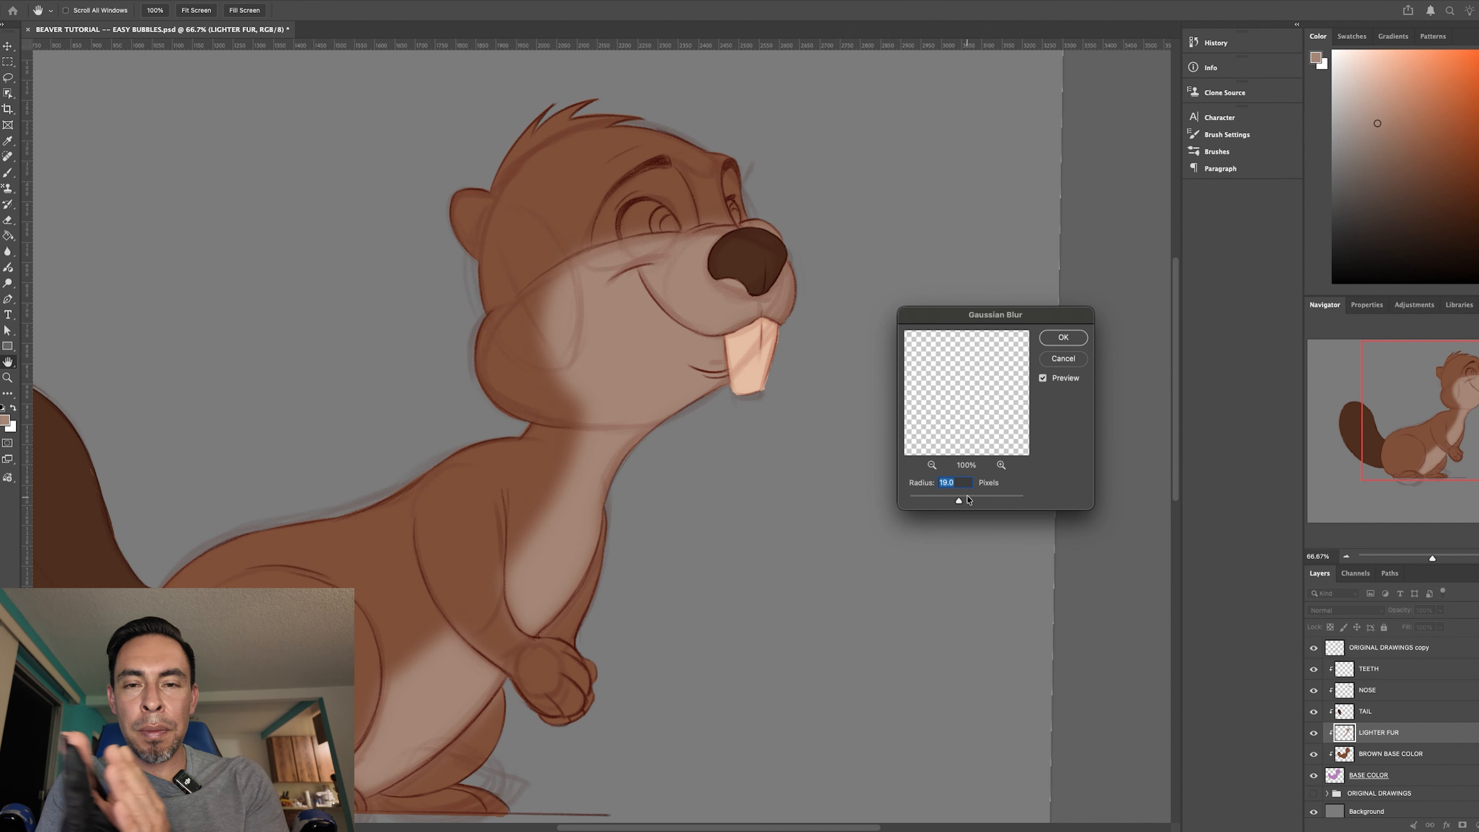
drag(959, 503, 950, 501)
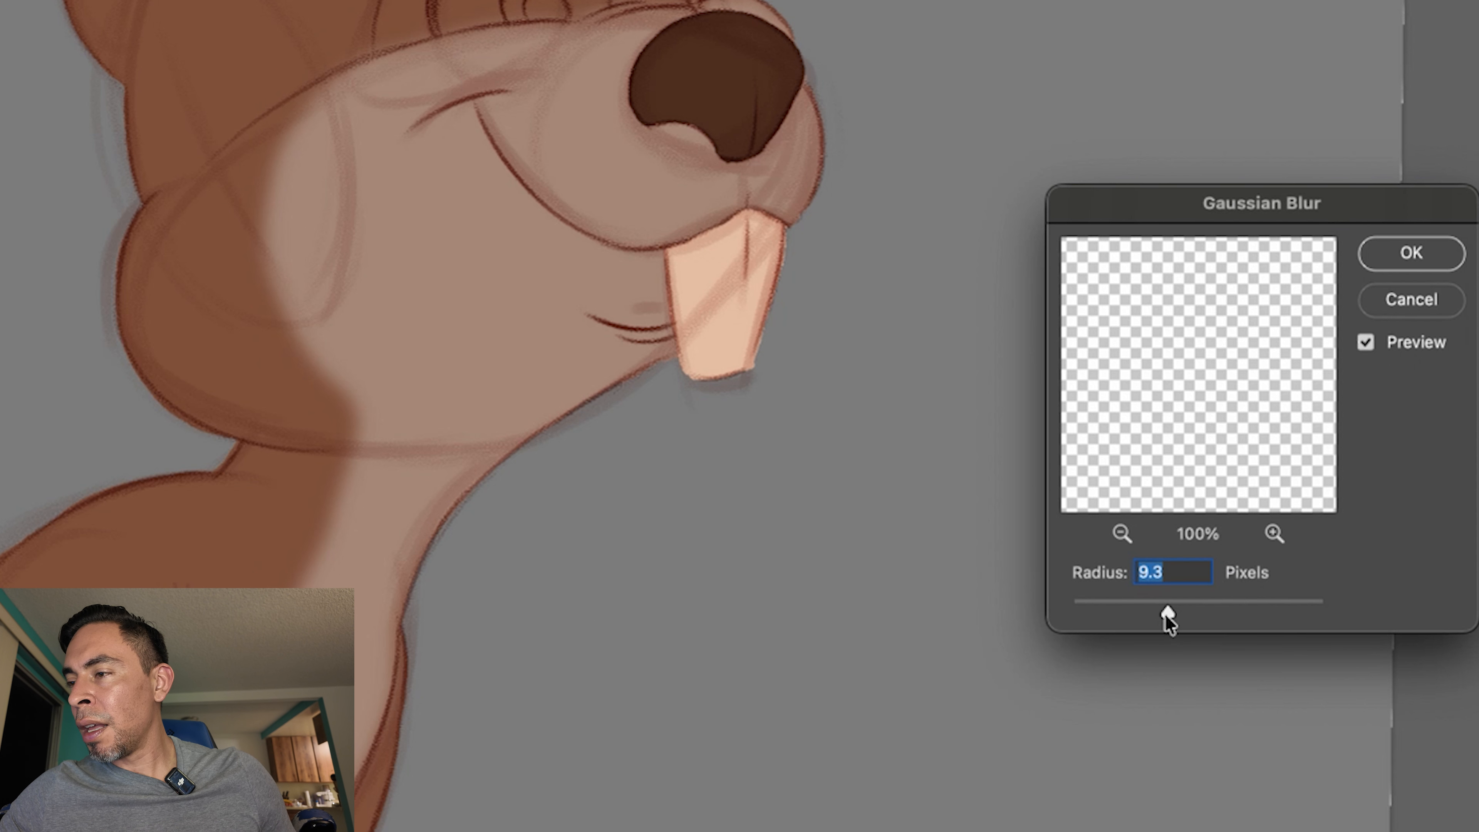
drag(1169, 612, 1177, 609)
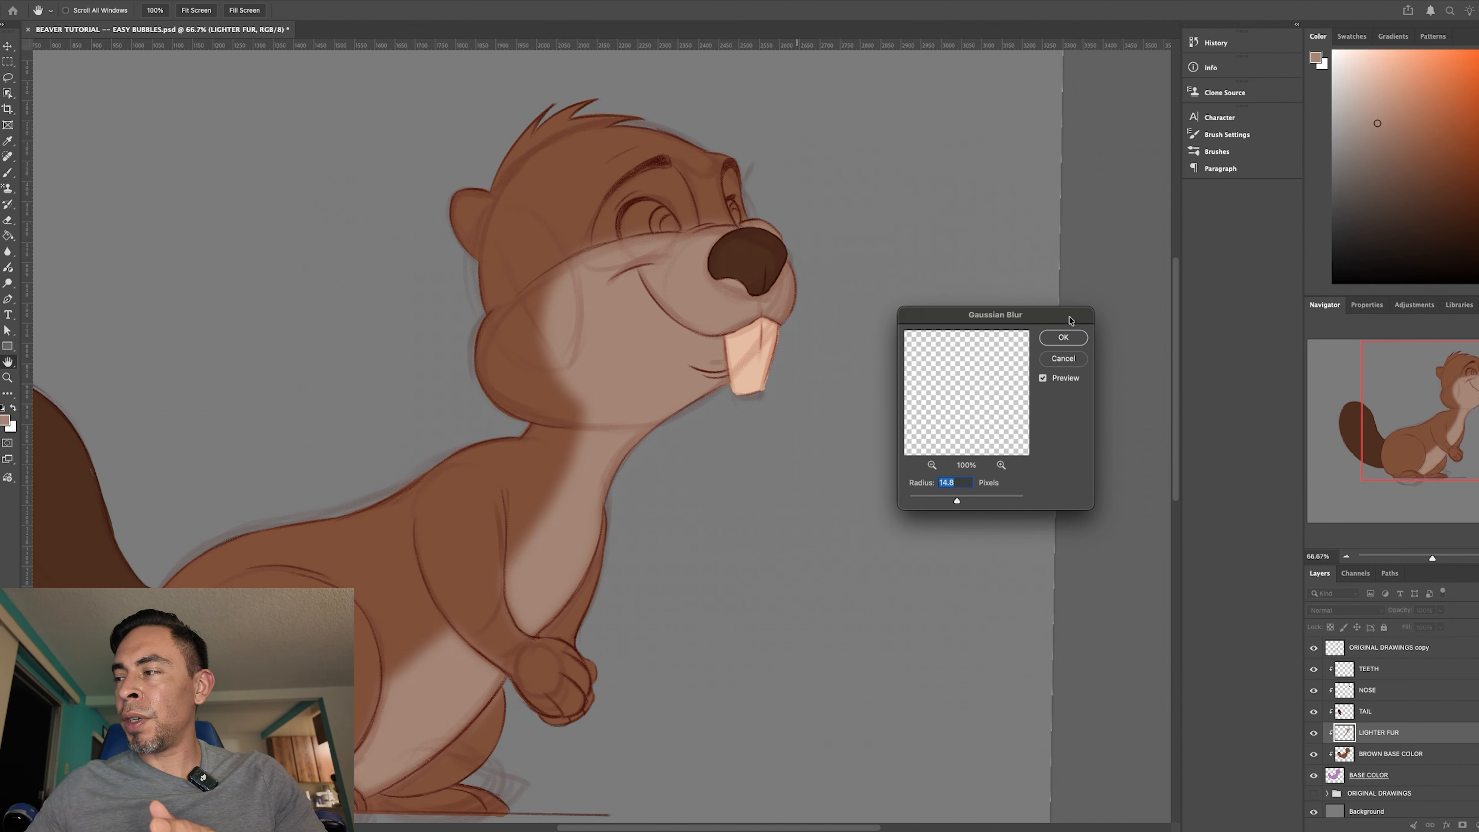
click(1061, 338)
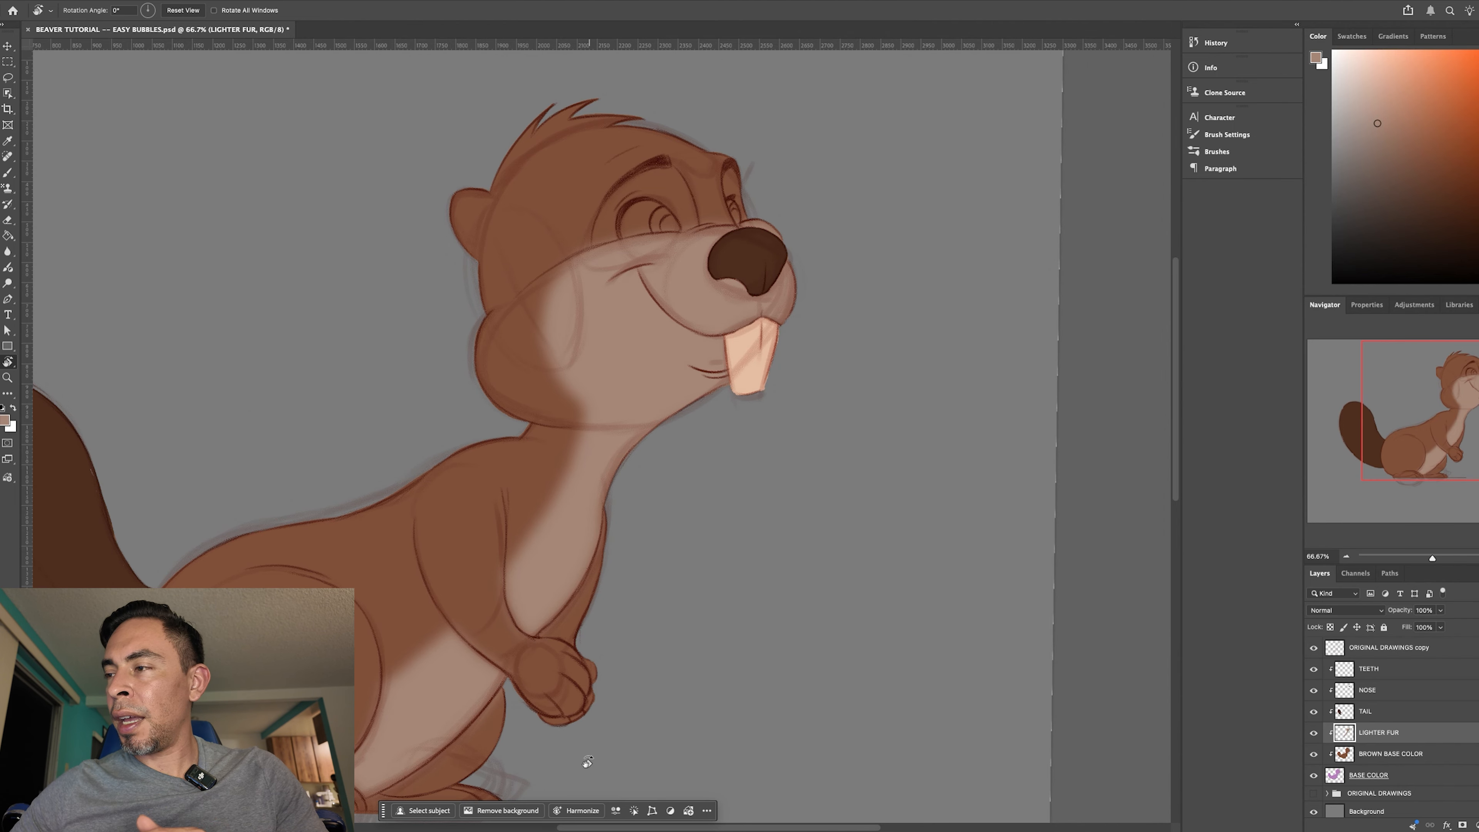
key(super+minus)
key(super+minus)
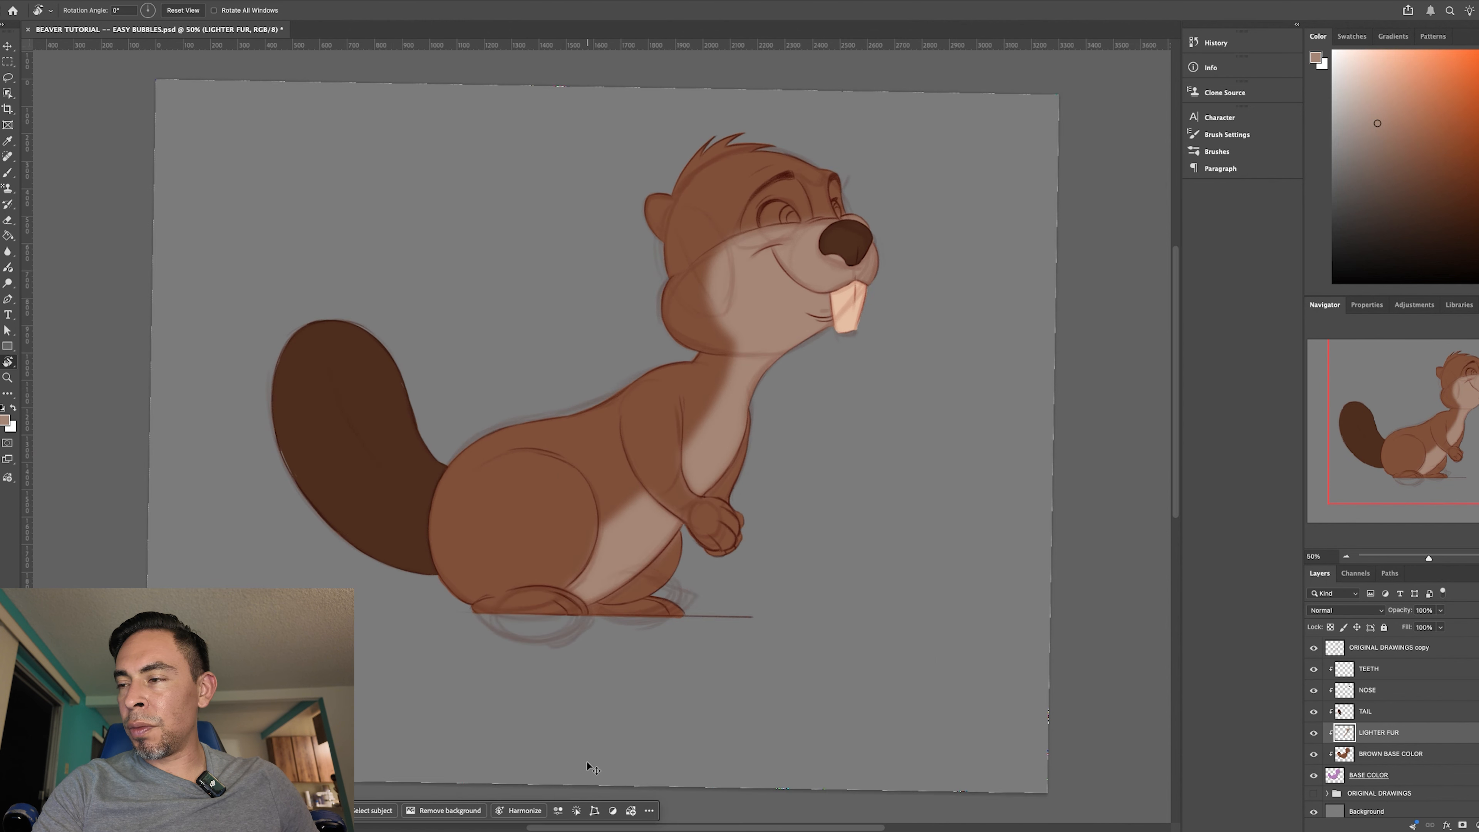
key(super+equal)
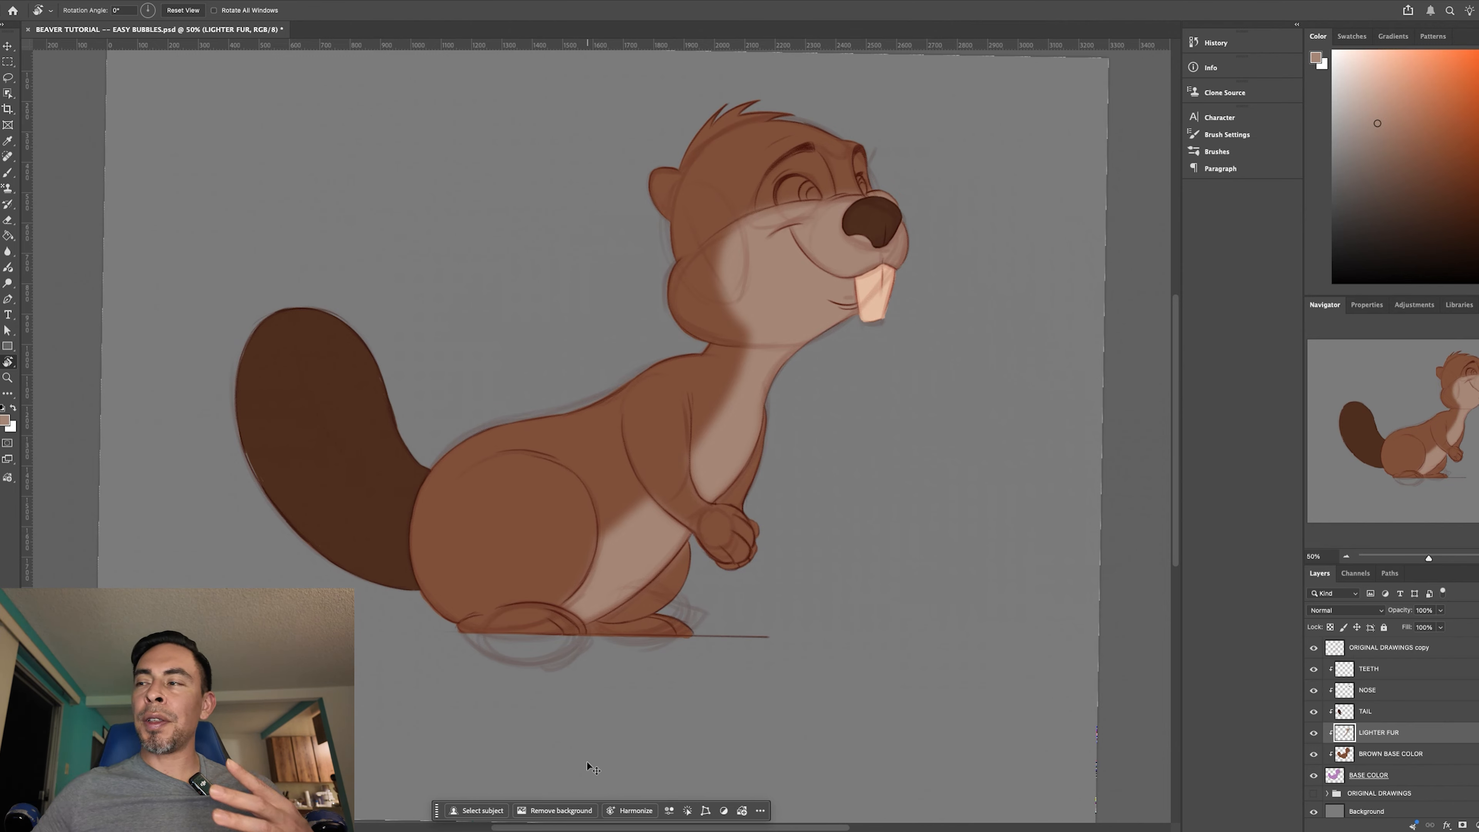
key(super+plus)
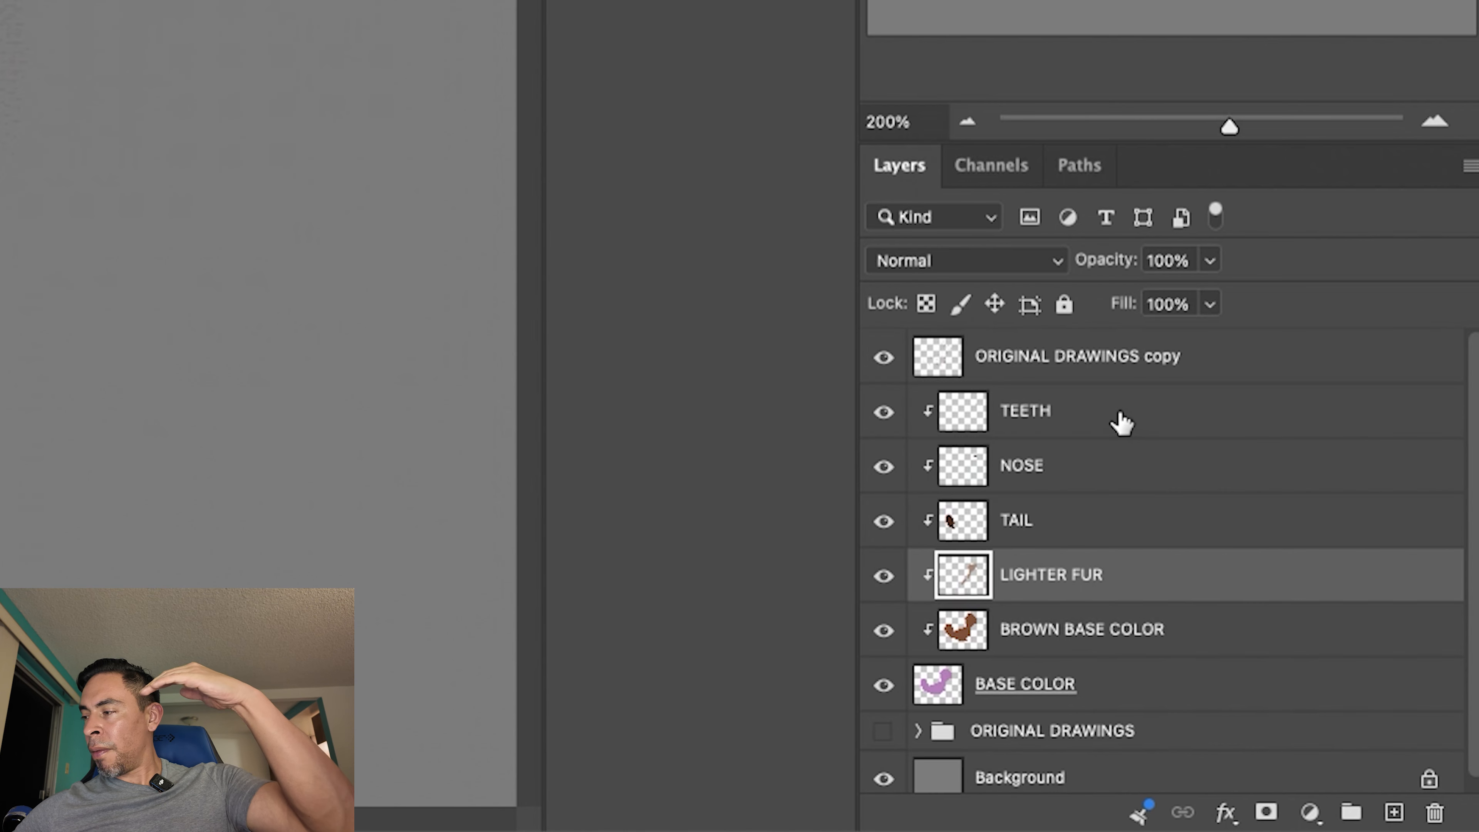
- Add a new layer above TEETH, clip it to the layers below, and name it EYE MASK
click(1115, 423)
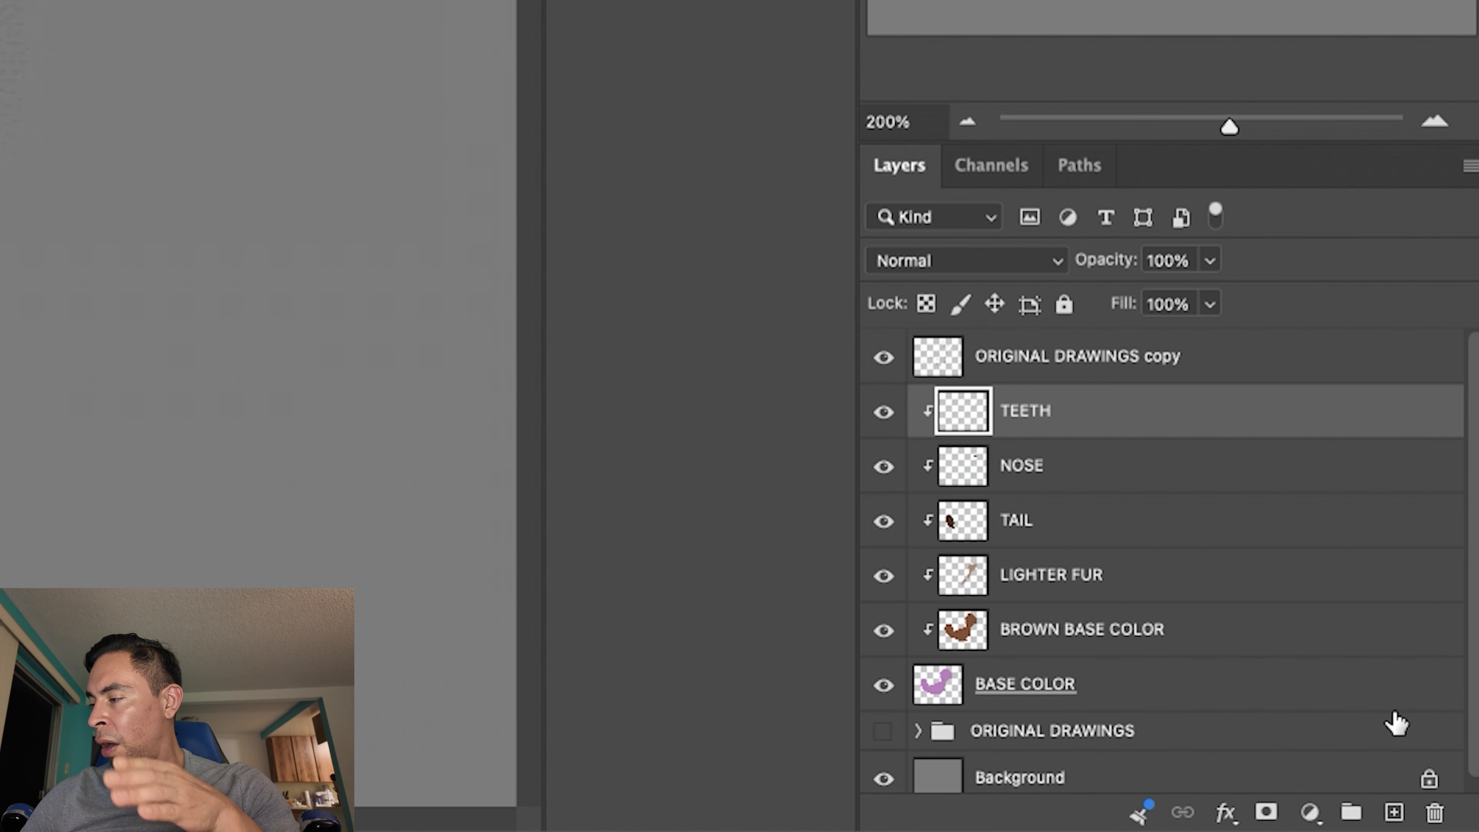
click(1393, 812)
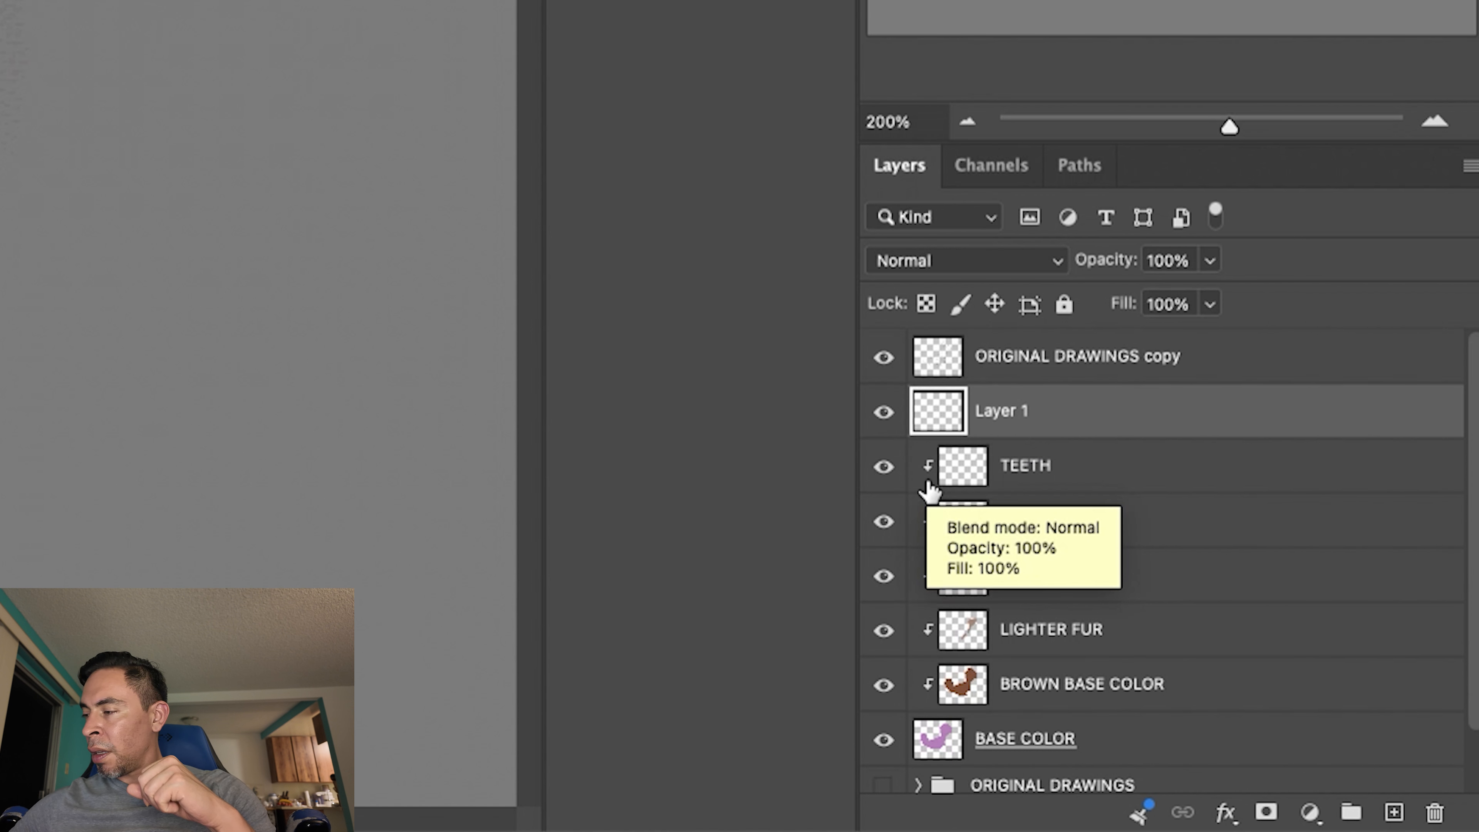
right_click(1076, 410)
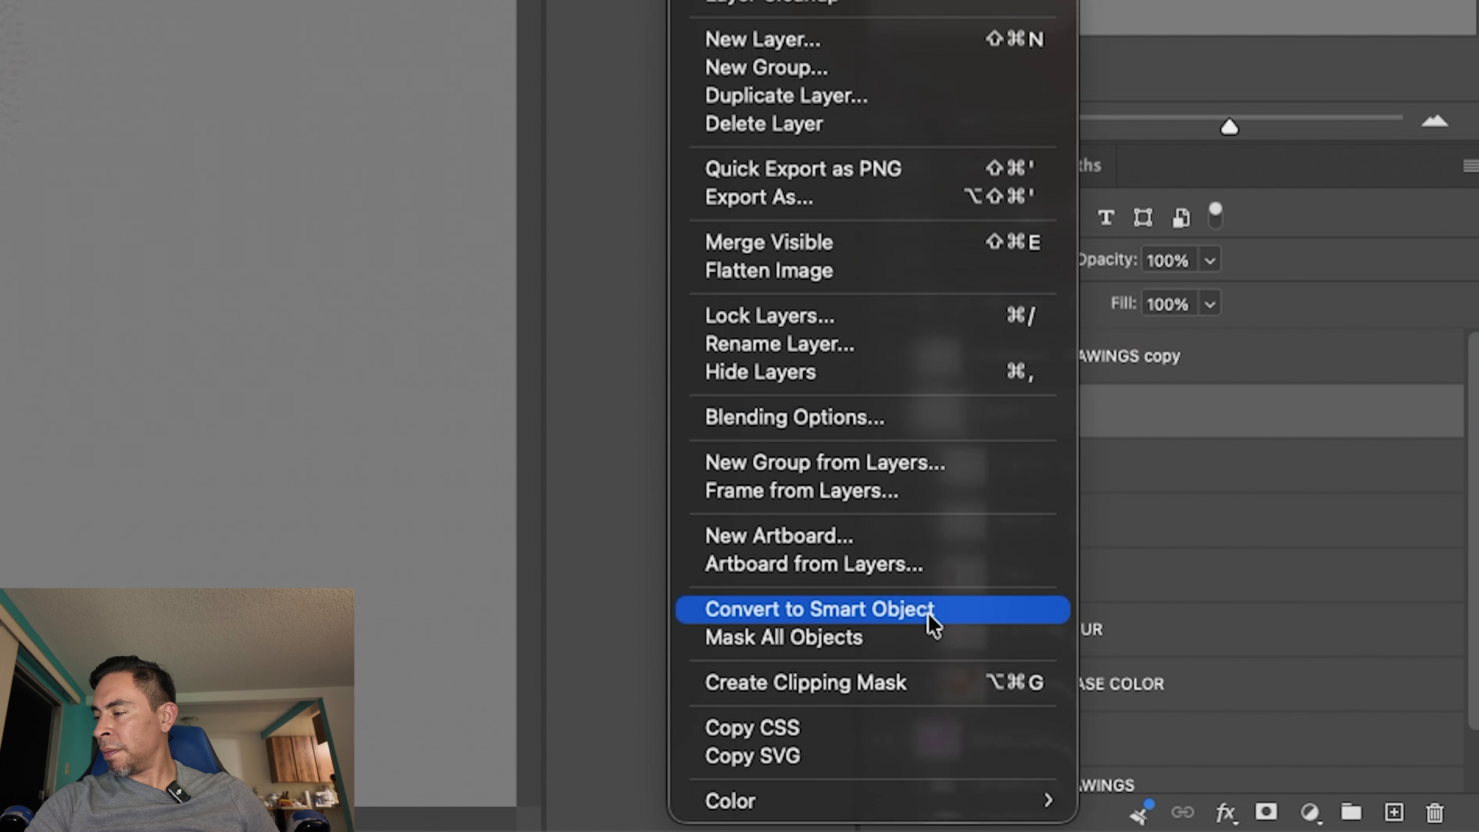
click(882, 688)
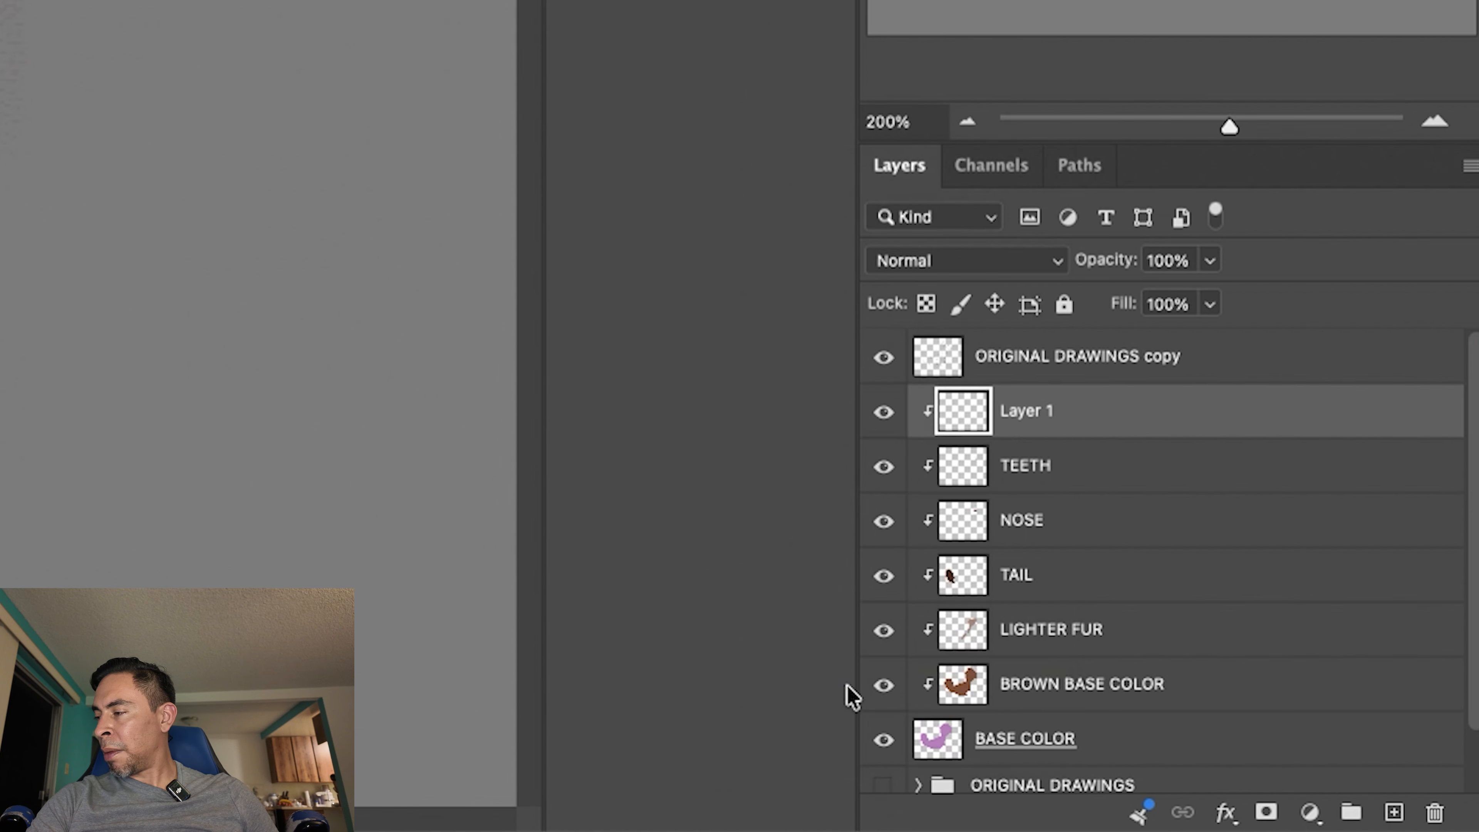
double_click(1035, 412)
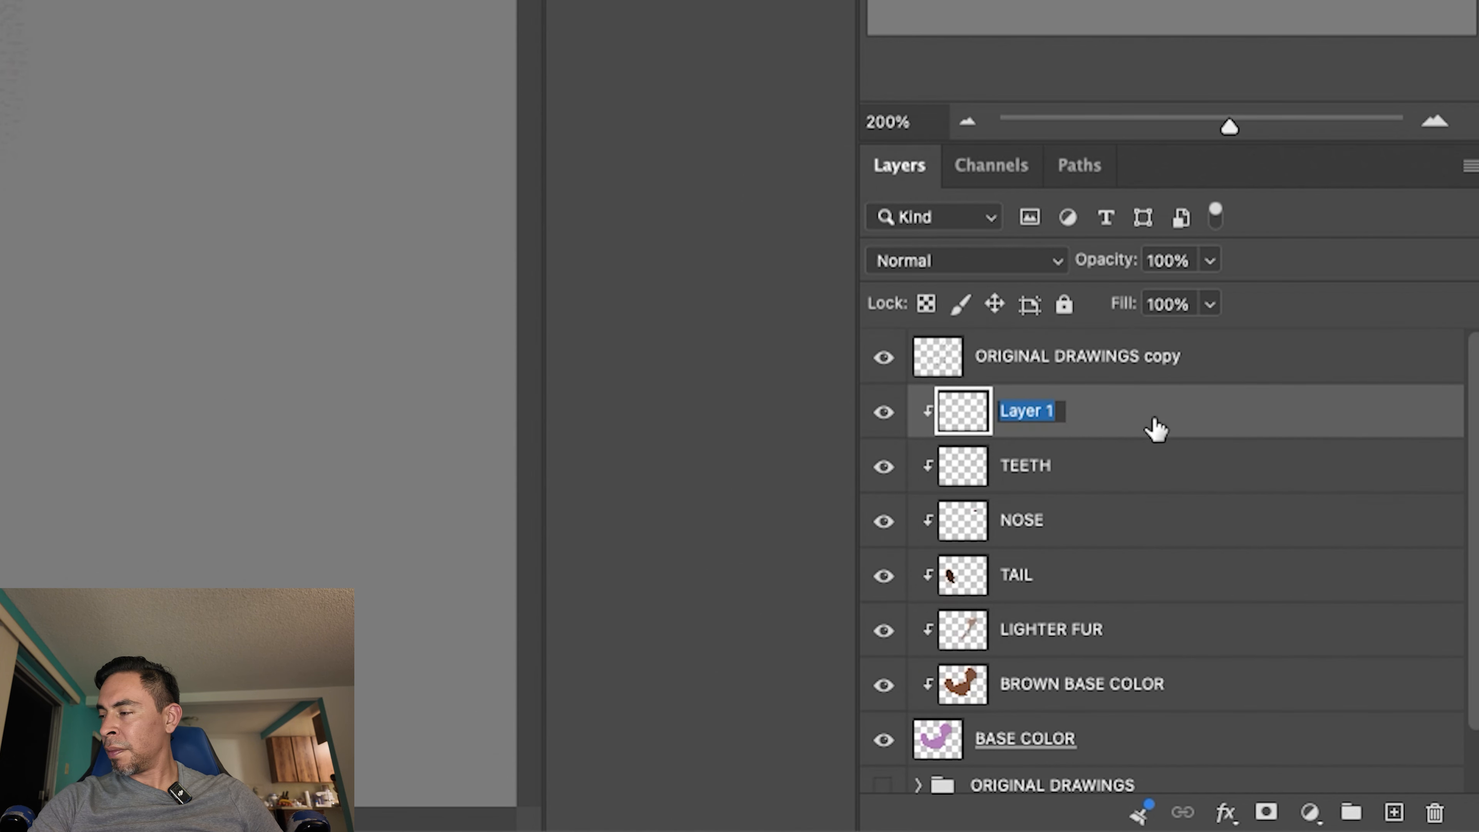
text(E)
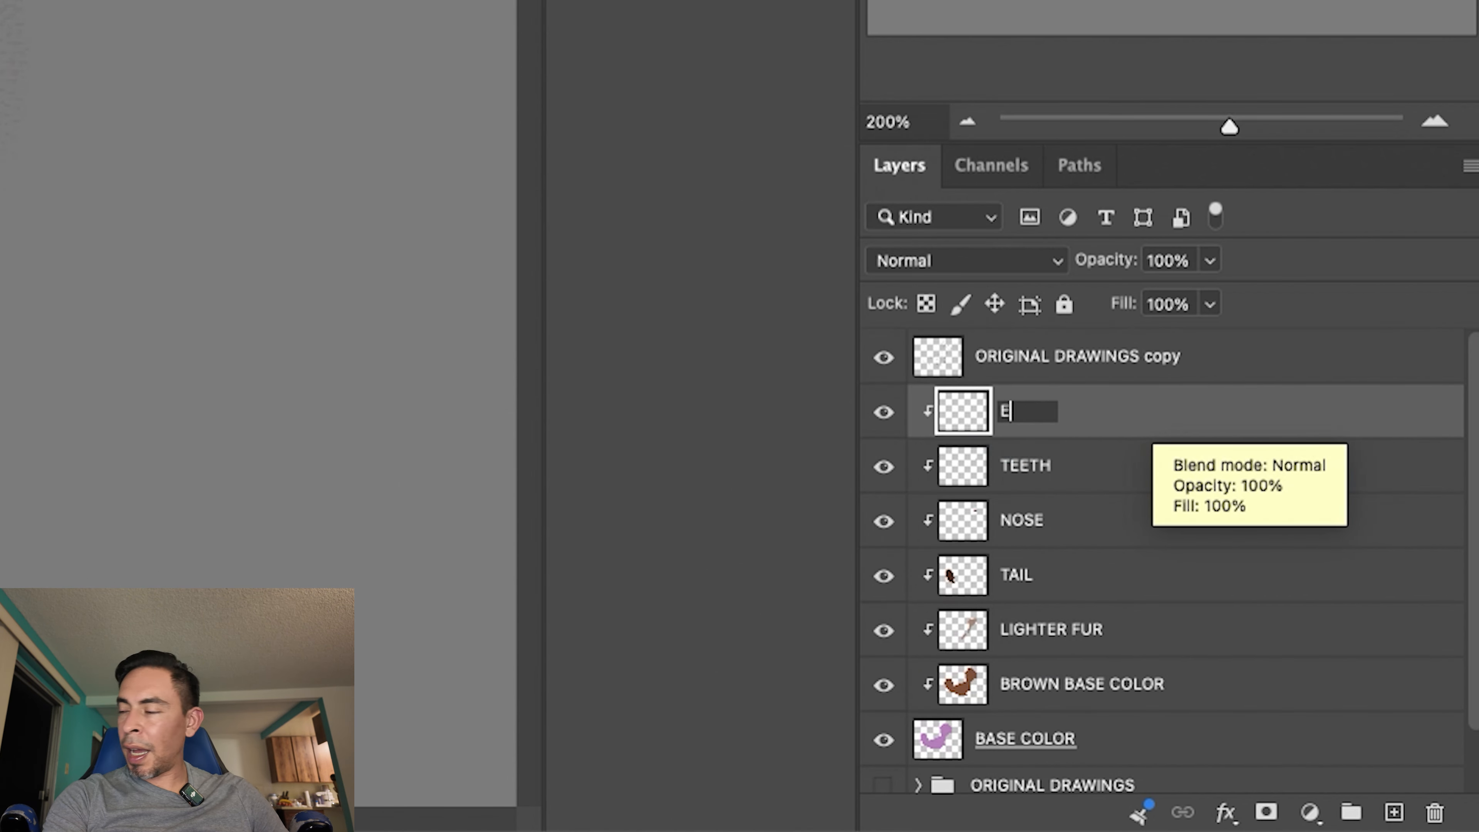
text(YE MASK)
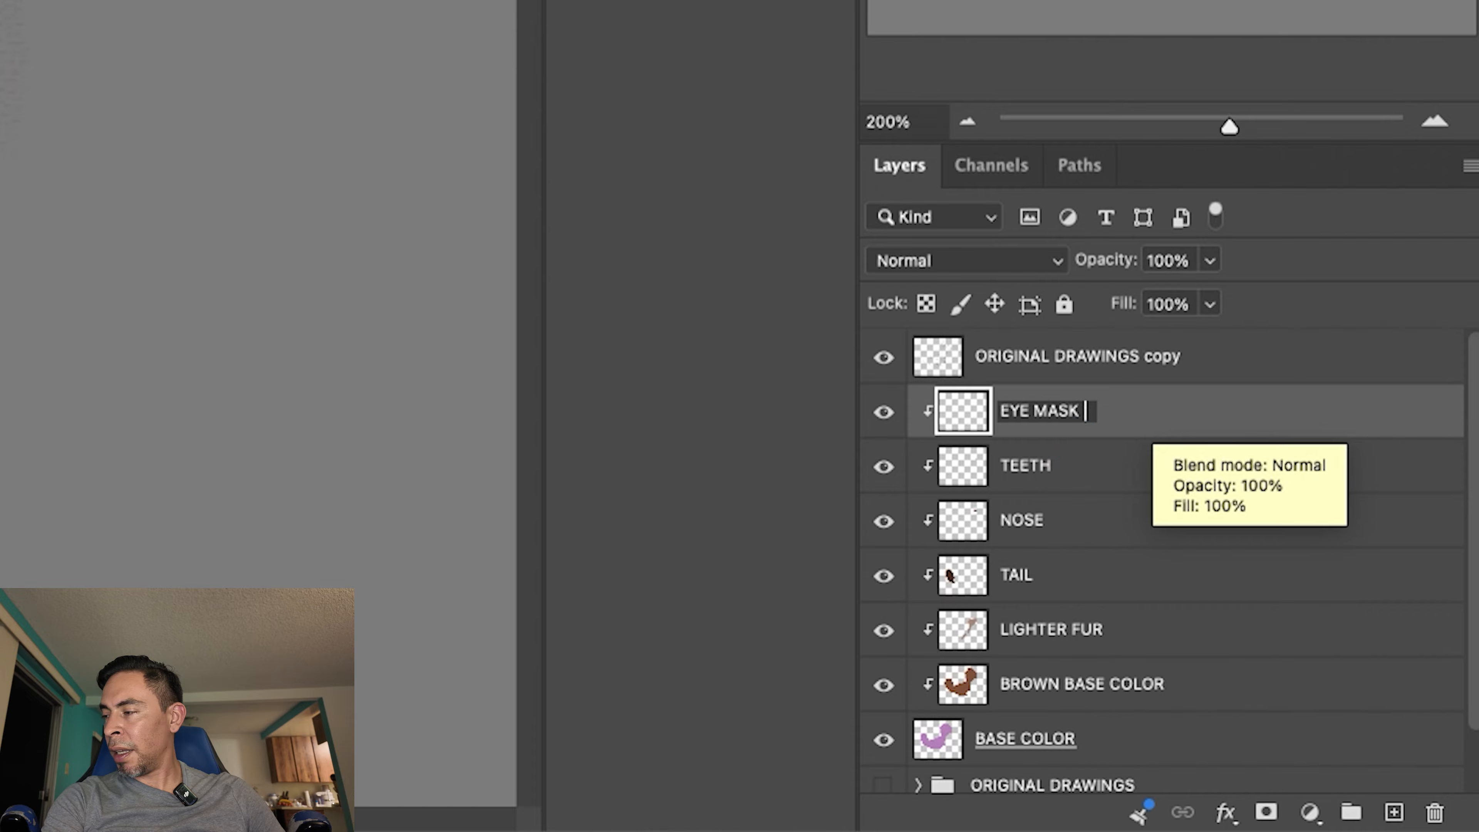
key(Return)
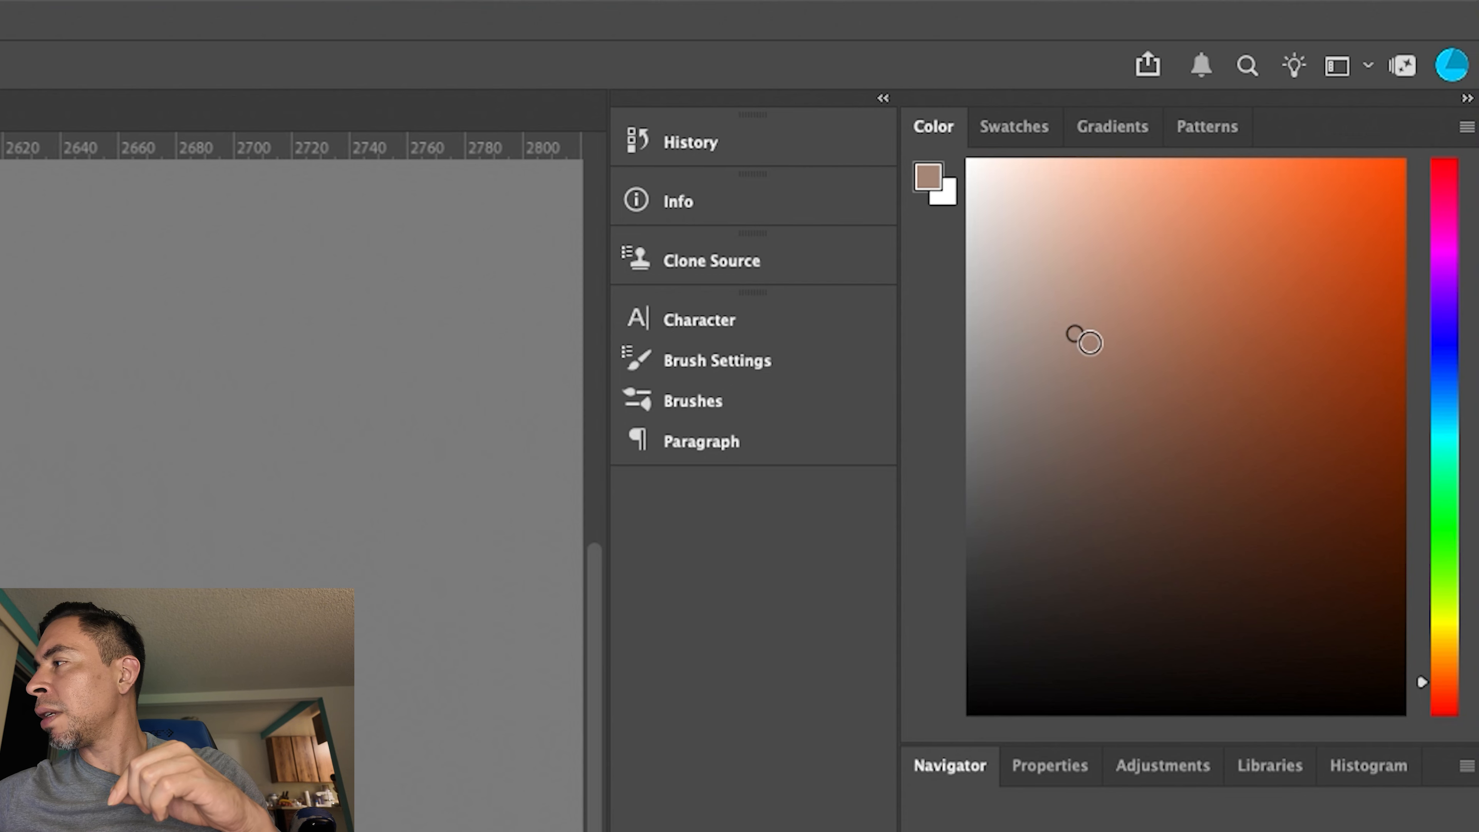
- Choose a warm reddish light brown for the Brush, and undo the trial stroke beside the near eye
drag(1377, 123, 1396, 123)
drag(1120, 337, 1125, 335)
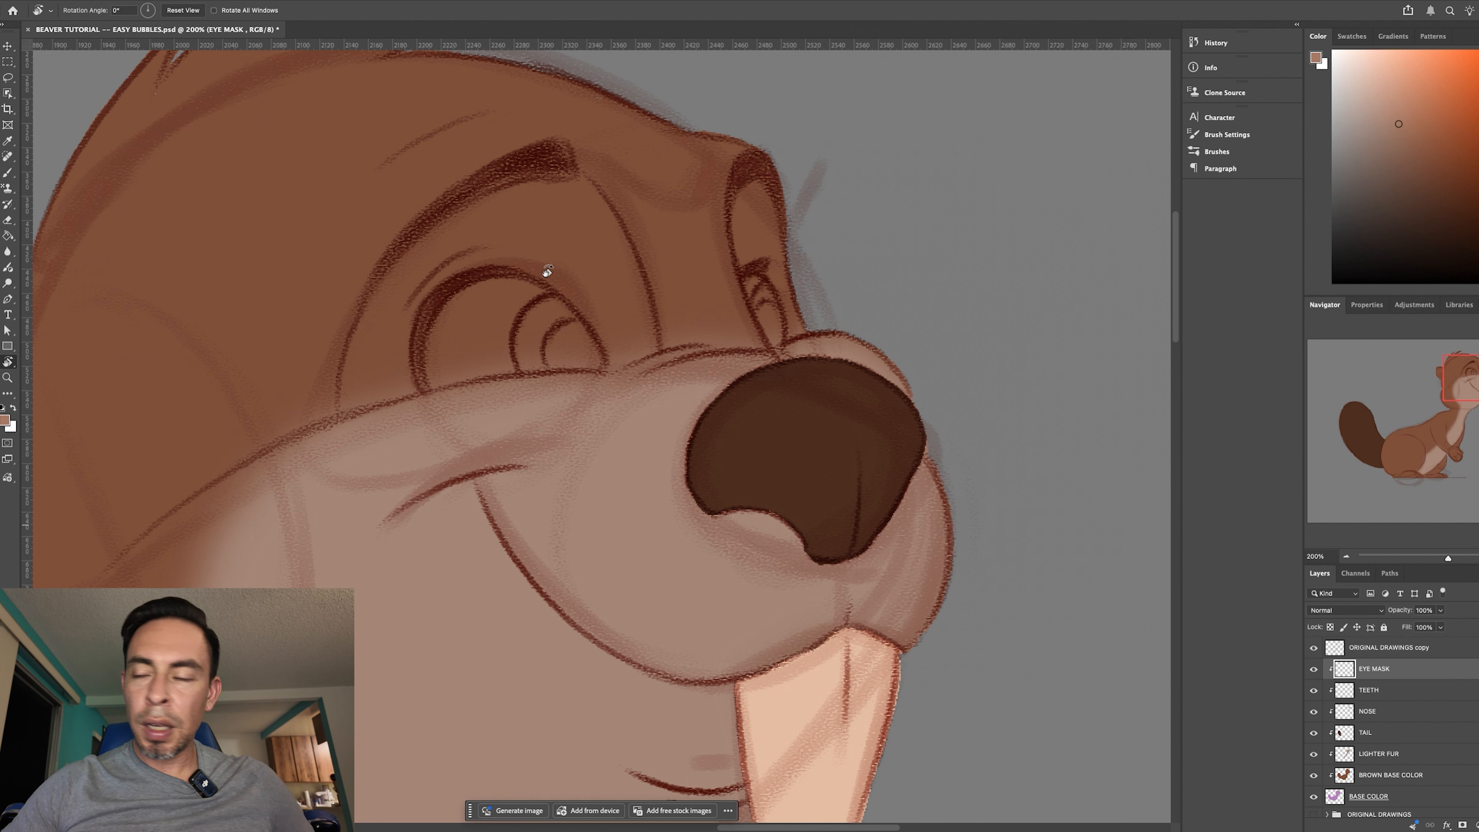
key(b)
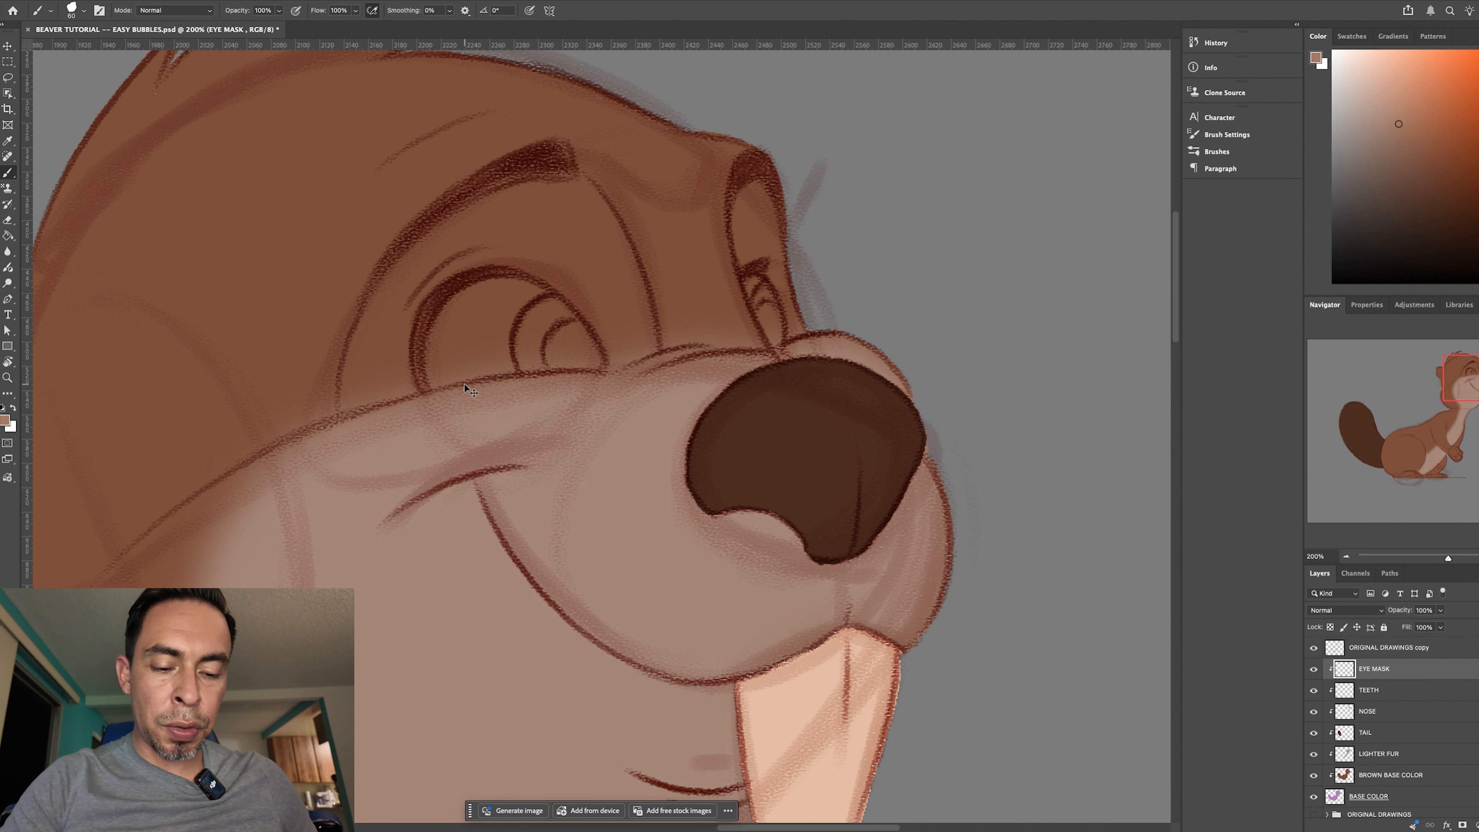
key(super+equal)
drag(570, 472, 700, 615)
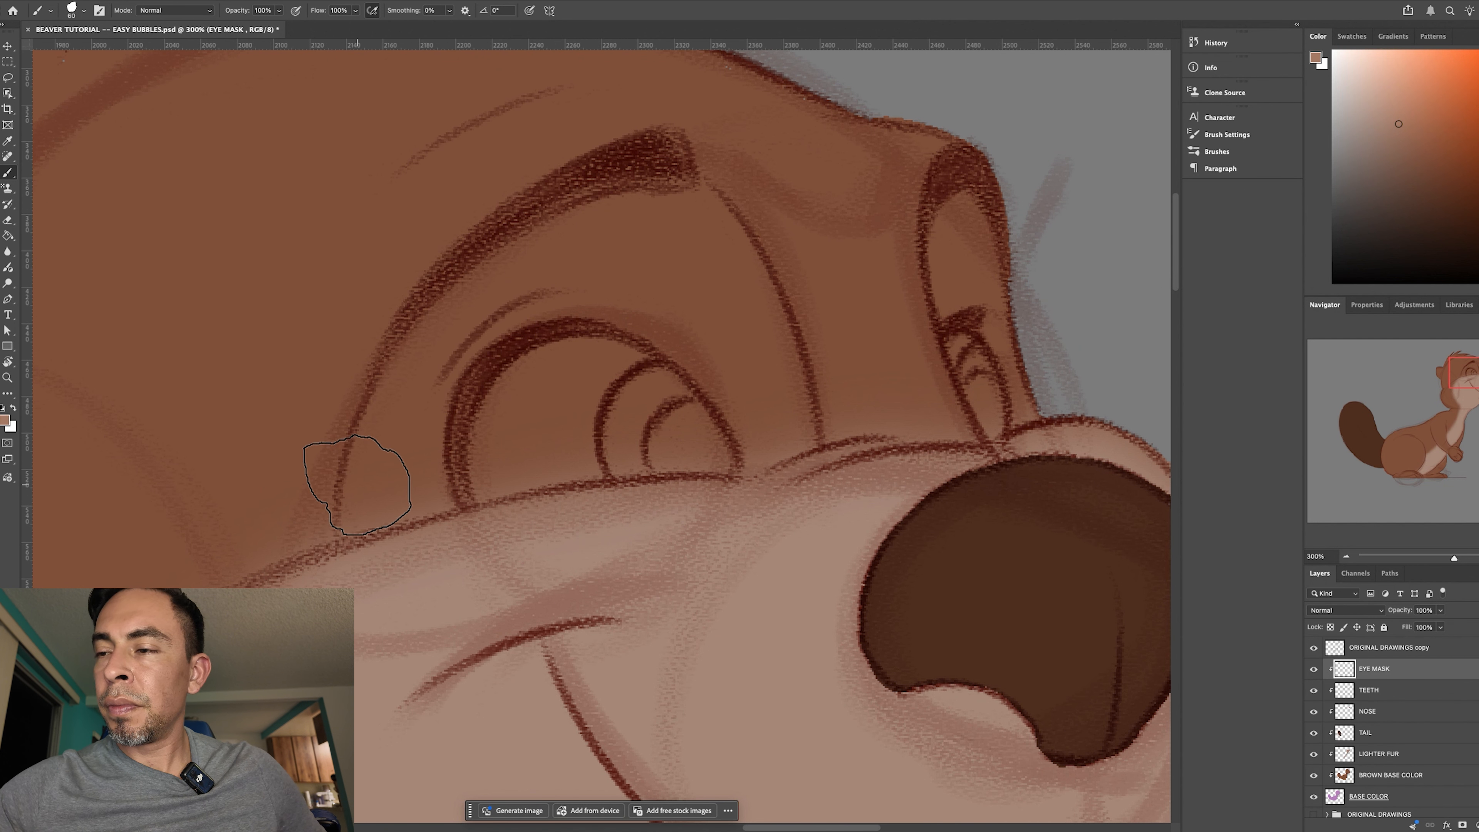
drag(343, 533, 359, 444)
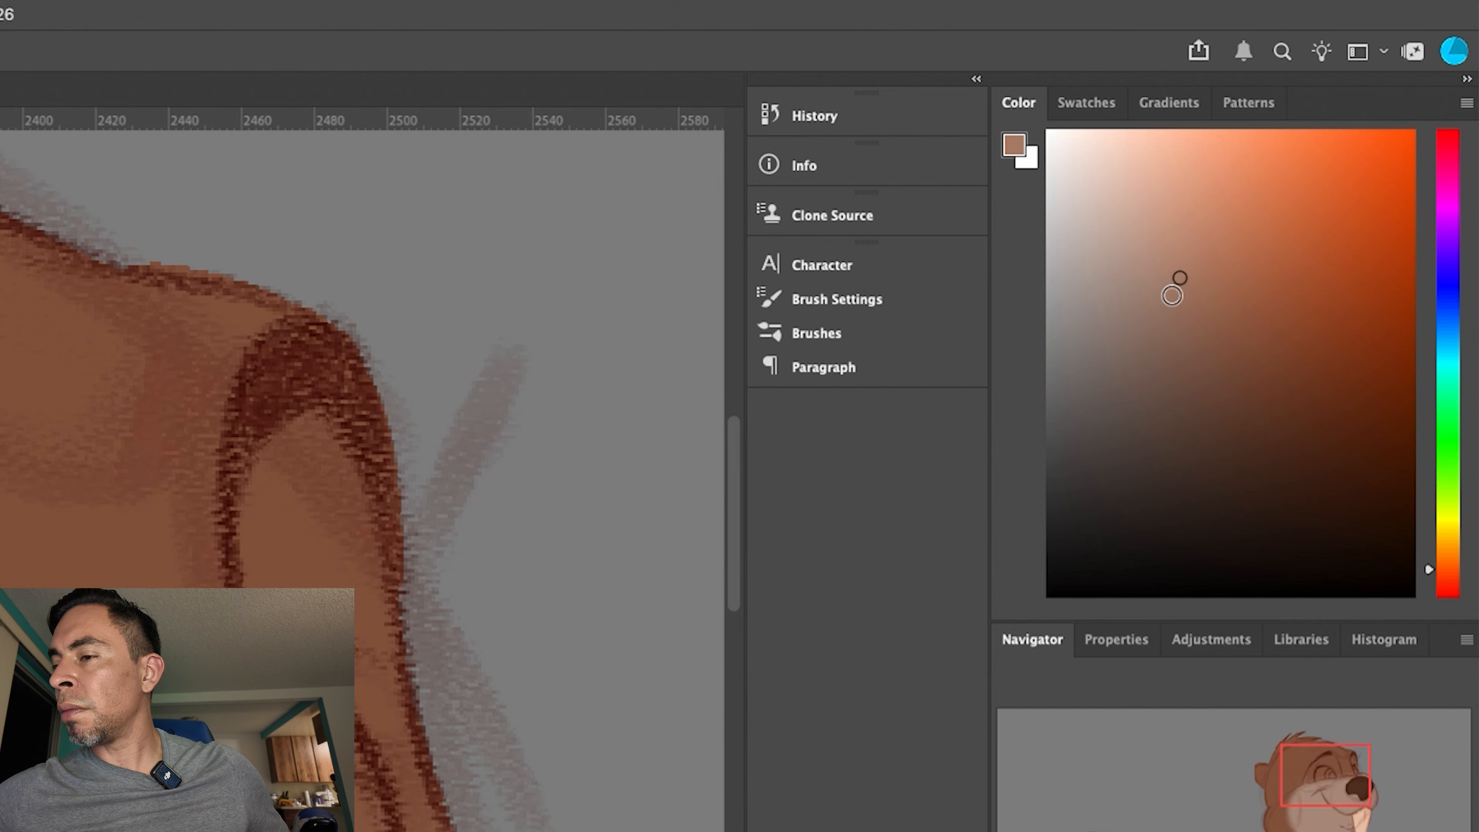
drag(1183, 285, 1226, 298)
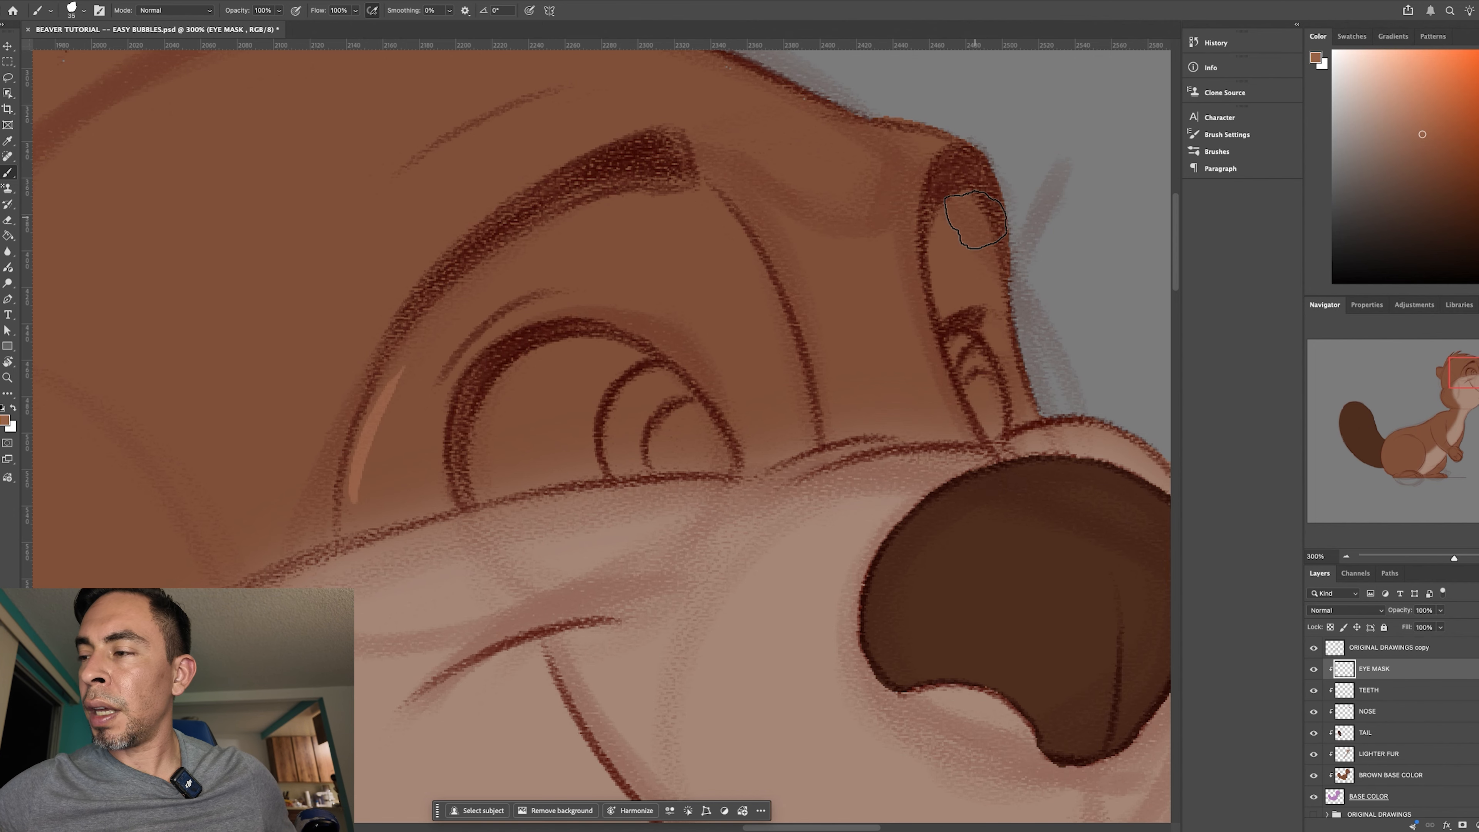
key(ctrl+z)
- Paint the near eye mask's outer edge along the inside of the brow line with a slightly larger Brush
key(bracketright)
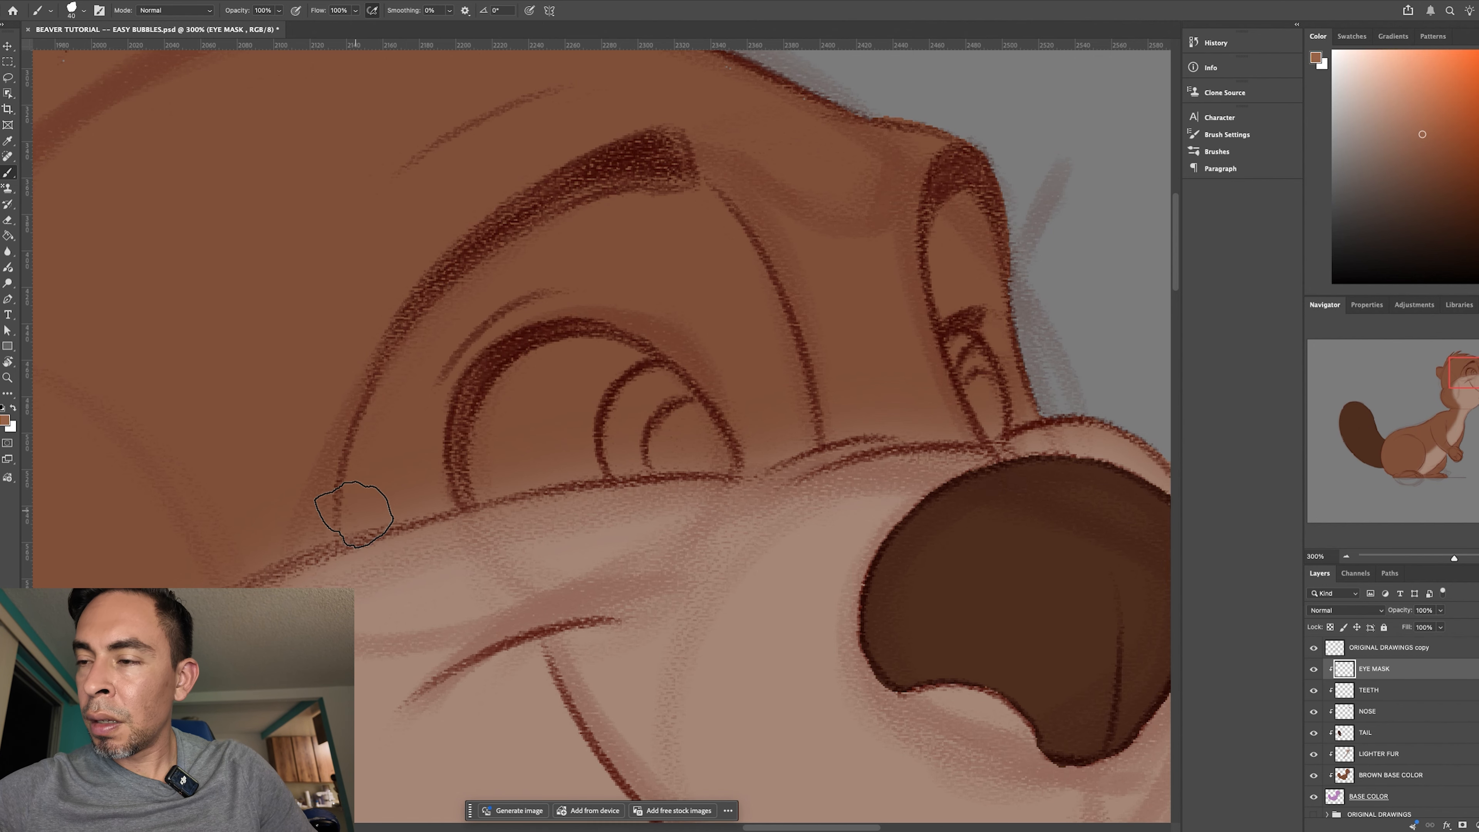
drag(349, 527, 373, 402)
mouse_move(348, 521)
mouse_down()
mouse_move(403, 357)
mouse_move(535, 225)
mouse_up()
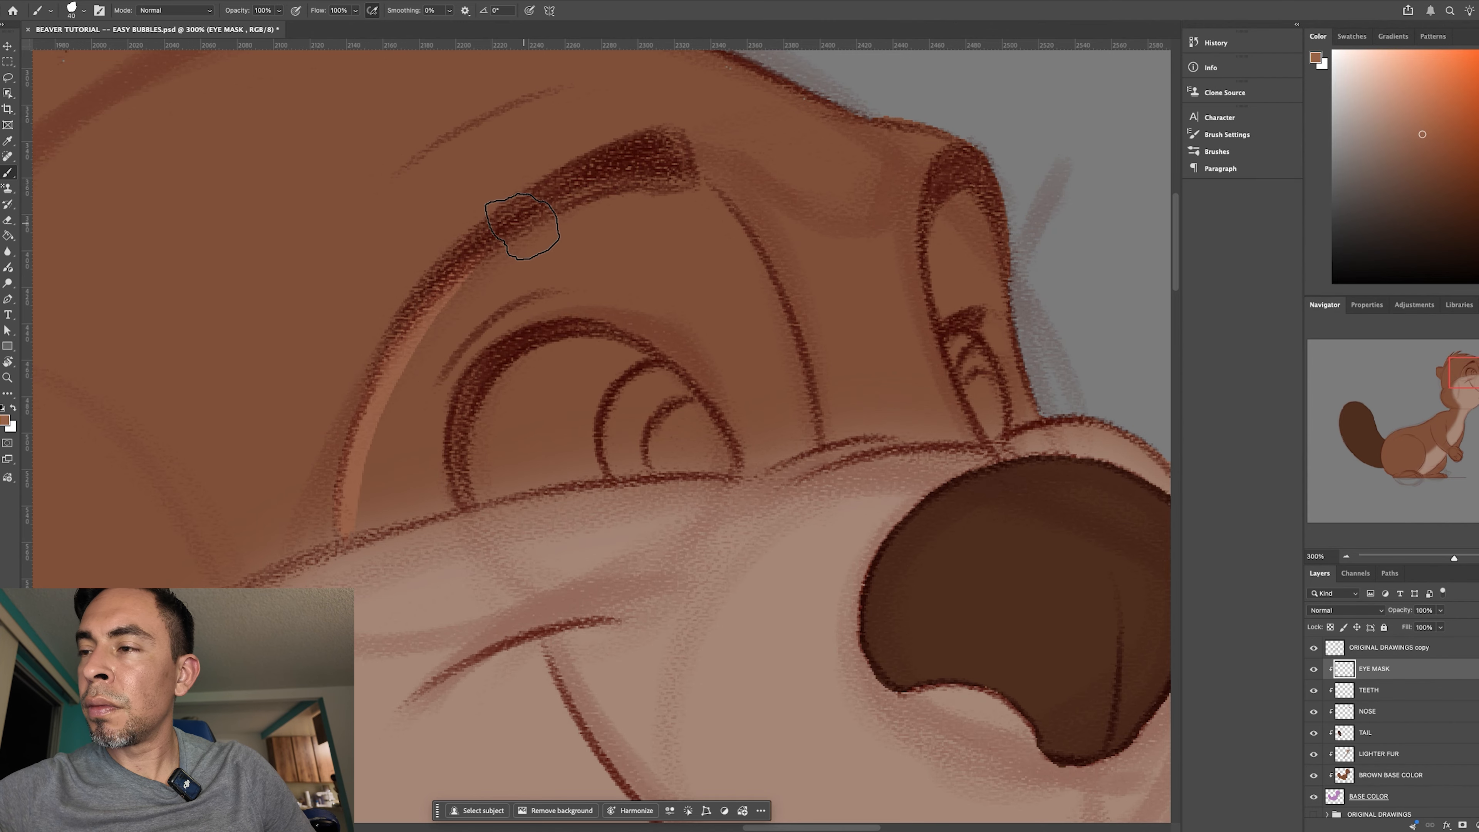
drag(348, 524, 354, 454)
mouse_move(553, 227)
mouse_down()
mouse_move(580, 197)
mouse_move(493, 275)
mouse_move(627, 188)
mouse_move(634, 215)
mouse_move(700, 188)
mouse_up()
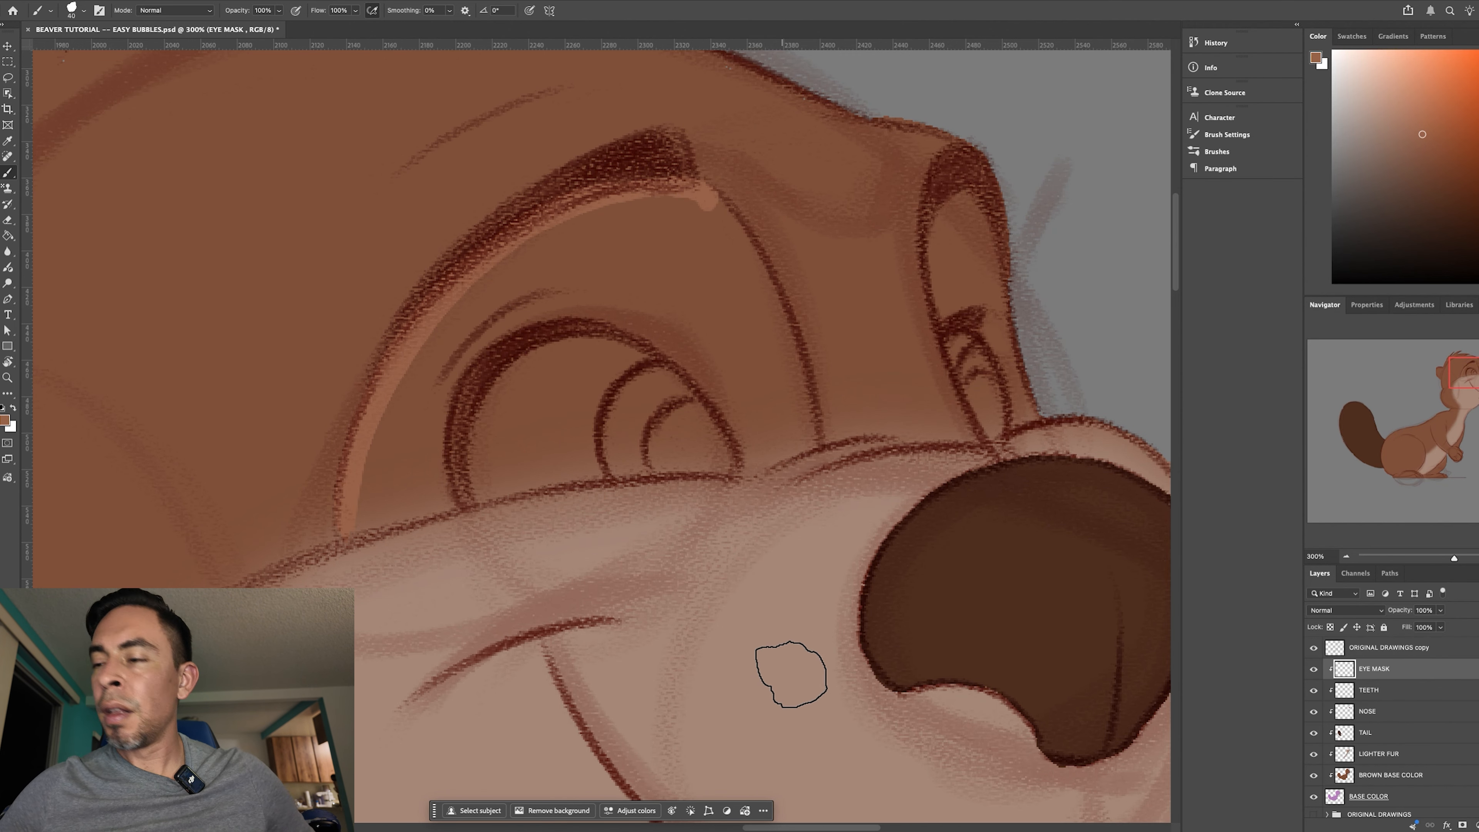
- Close the near eye mask's outline by painting its nose-side edge and its lower edge along the muzzle line, rotating the canvas as needed
key(r)
mouse_move(841, 677)
mouse_down()
mouse_move(890, 517)
mouse_move(538, 184)
mouse_move(445, 594)
mouse_up()
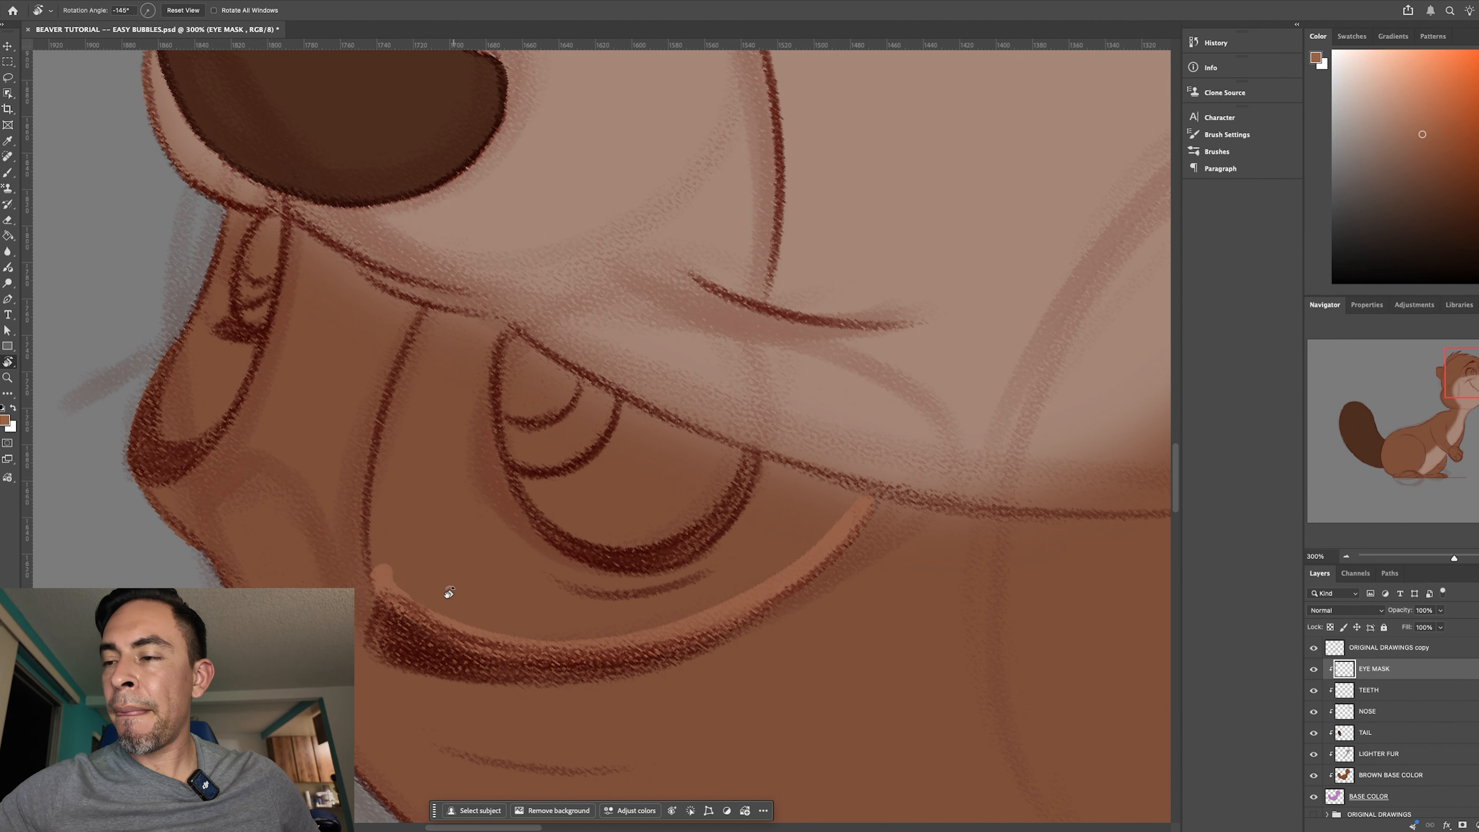
key(b)
mouse_move(382, 496)
mouse_down()
mouse_move(374, 536)
mouse_move(391, 394)
mouse_move(438, 313)
mouse_up()
key(r)
mouse_move(677, 631)
mouse_down()
mouse_move(805, 320)
mouse_move(780, 285)
mouse_up()
key(b)
mouse_move(463, 585)
mouse_down()
mouse_move(500, 501)
mouse_move(471, 530)
mouse_move(546, 453)
mouse_move(480, 520)
mouse_move(608, 350)
mouse_move(673, 197)
mouse_up()
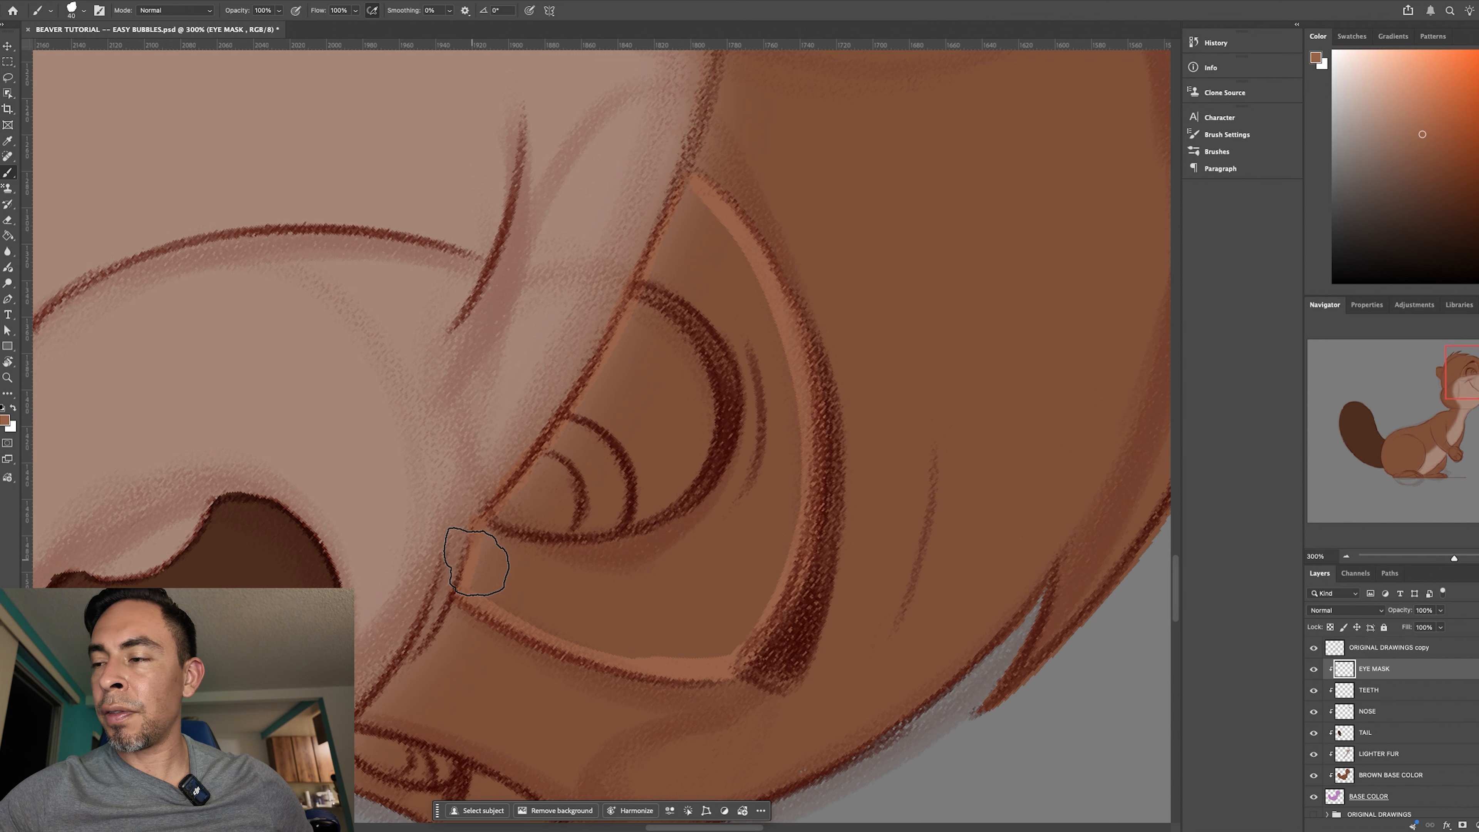
- Turn the canvas nearly upright and outline the far eye mask inside its sketched lines with the same light brown
key(t)
key(r)
drag(868, 638, 807, 534)
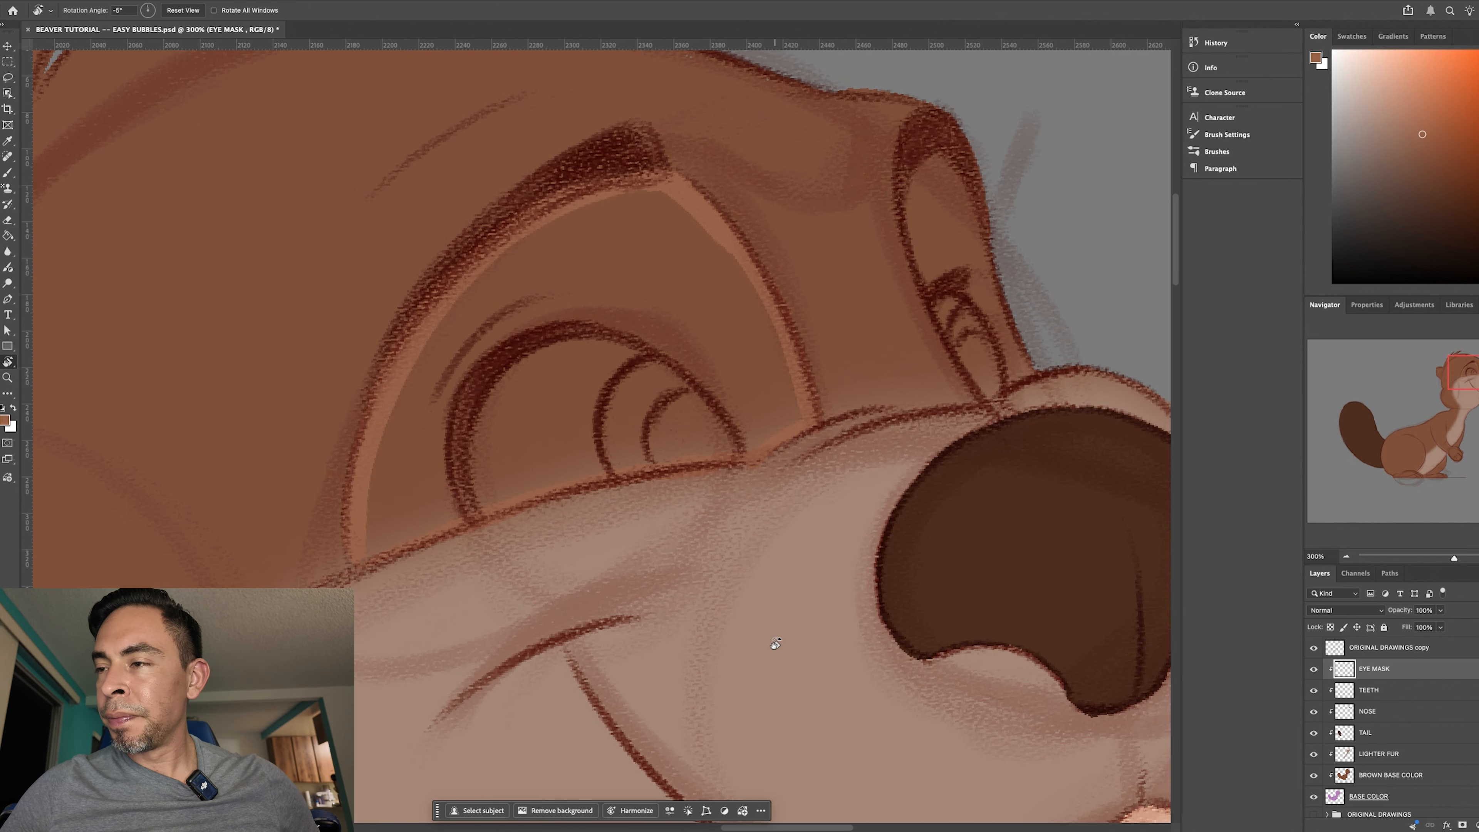
mouse_move(884, 654)
mouse_down()
mouse_move(852, 674)
mouse_move(646, 695)
mouse_move(660, 703)
mouse_up()
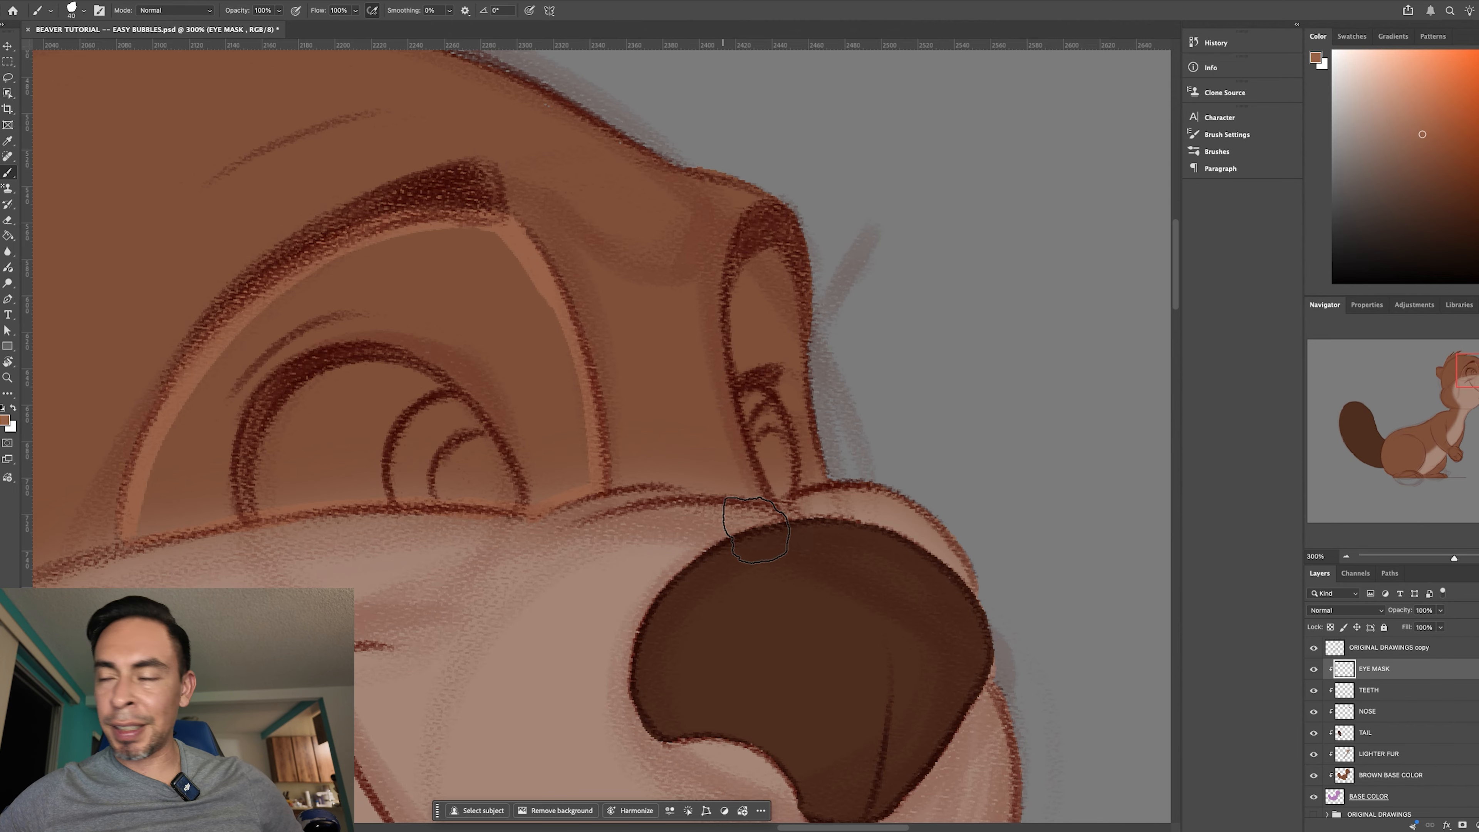
key(b)
mouse_move(751, 268)
mouse_down()
mouse_move(739, 343)
mouse_move(753, 276)
mouse_move(748, 407)
mouse_move(740, 289)
mouse_move(751, 431)
mouse_up()
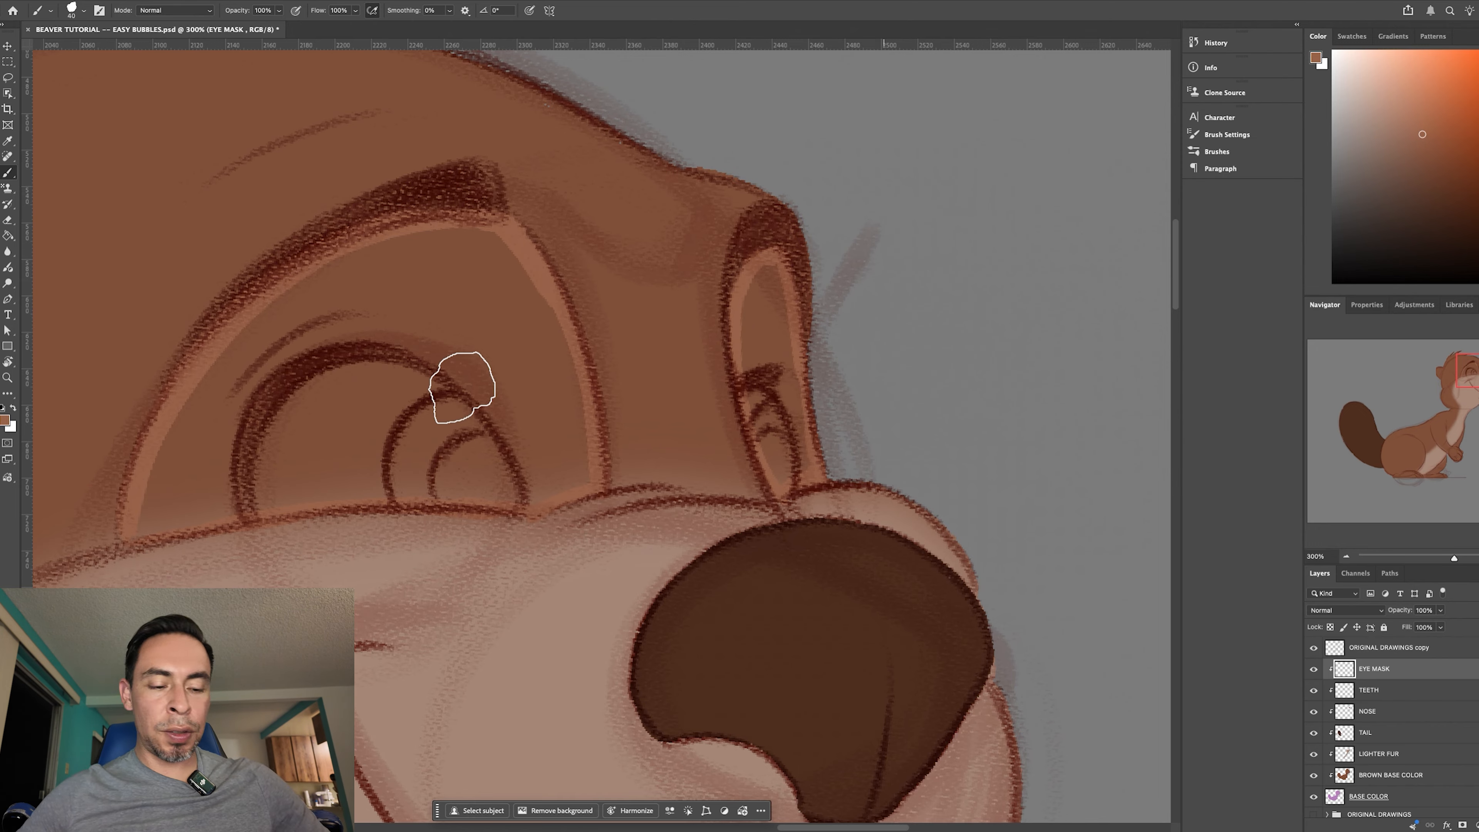
- Fill the outlined near and far eye masks with the light brown using the Paint Bucket
key(g)
click(489, 407)
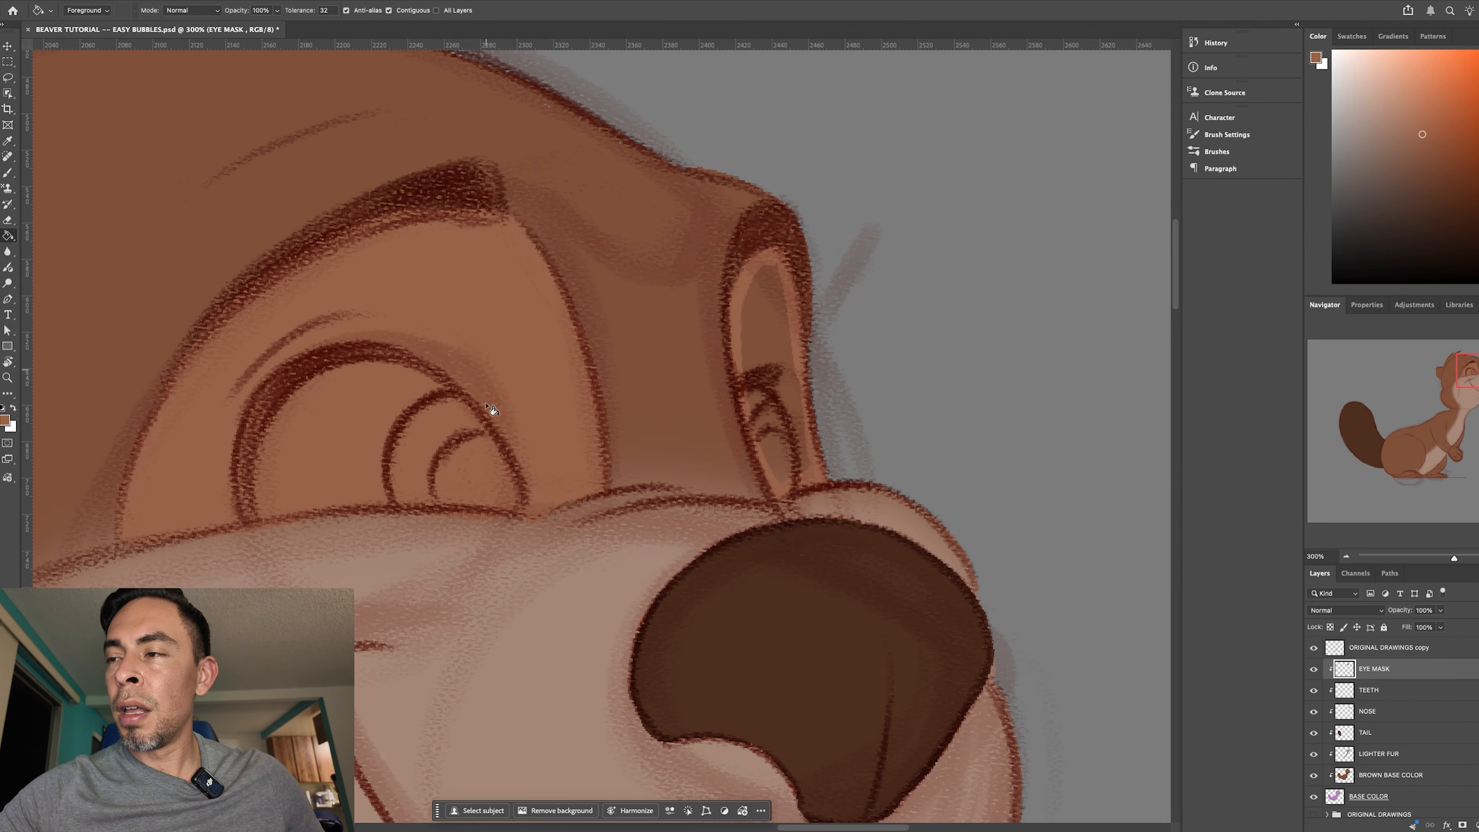
click(771, 365)
- Examine the filled eye masks up close and against the whole beaver
key(ctrl+minus)
key(ctrl+minus)
key(ctrl+minus)
key(ctrl+minus)
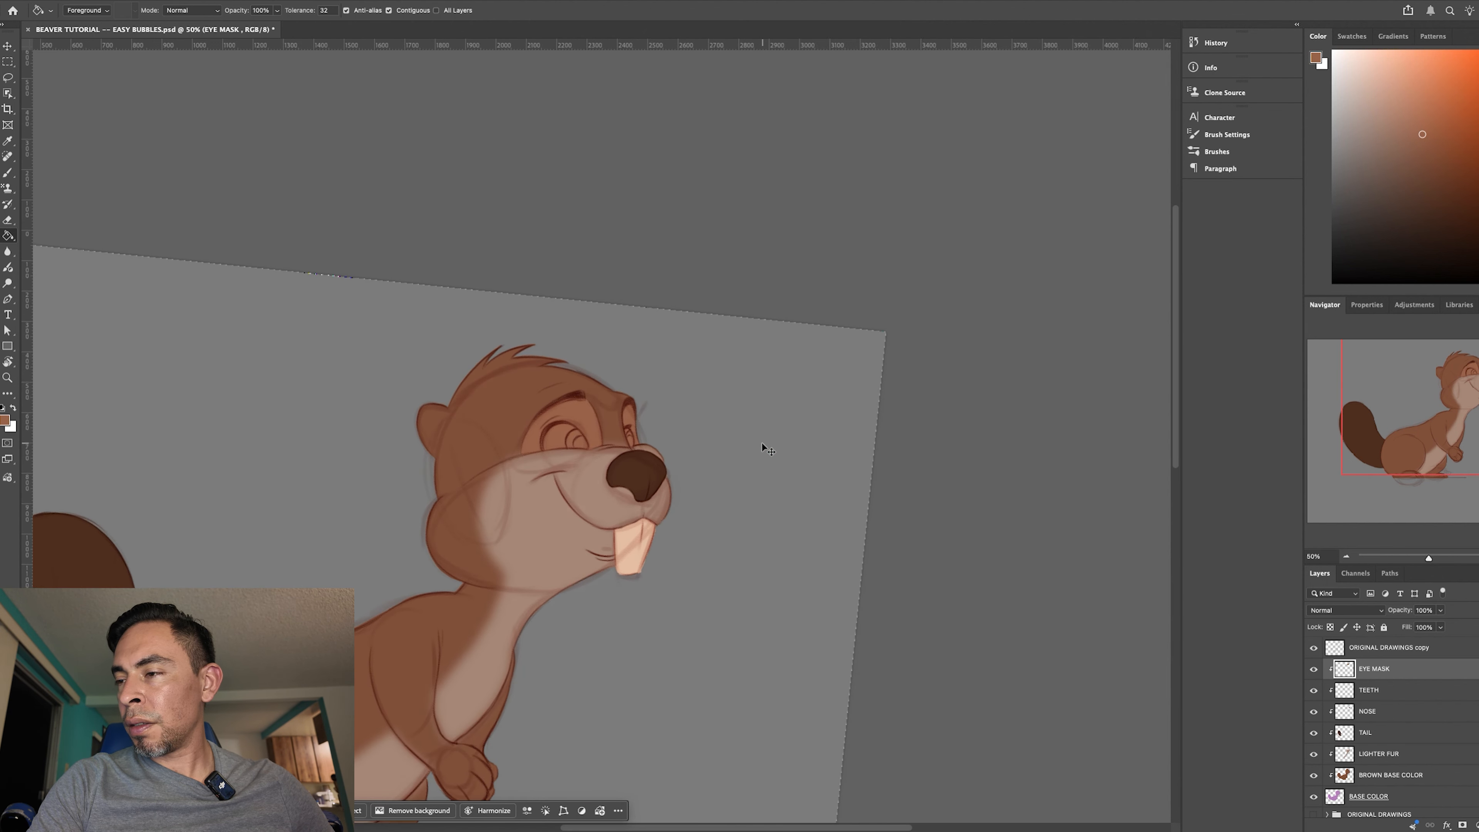
key(ctrl+plus)
key(ctrl+plus)
key(ctrl+plus)
key(ctrl+plus)
key(ctrl+plus)
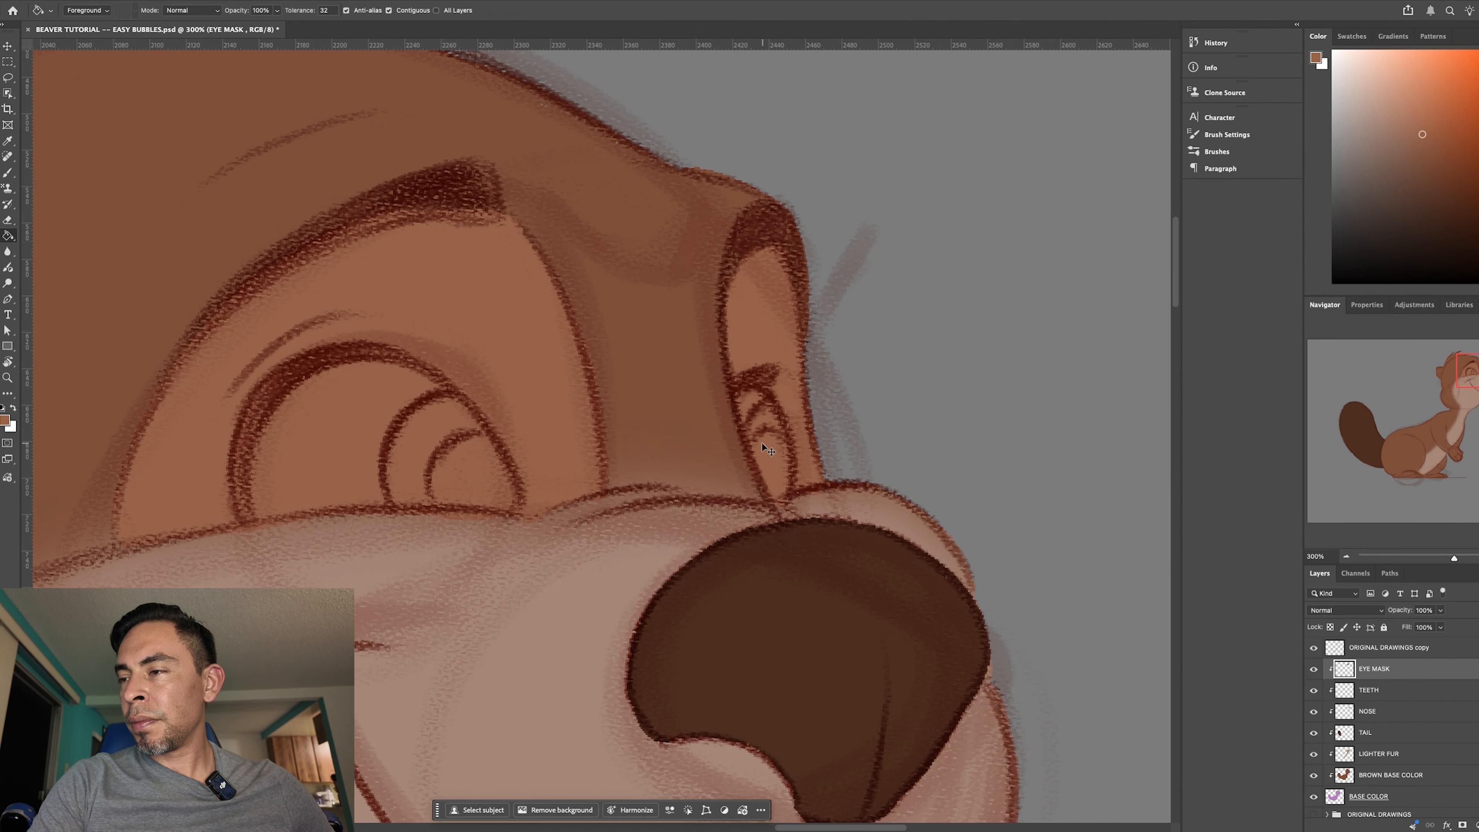
key(ctrl+minus)
key(ctrl+minus)
key(ctrl+minus)
key(ctrl+minus)
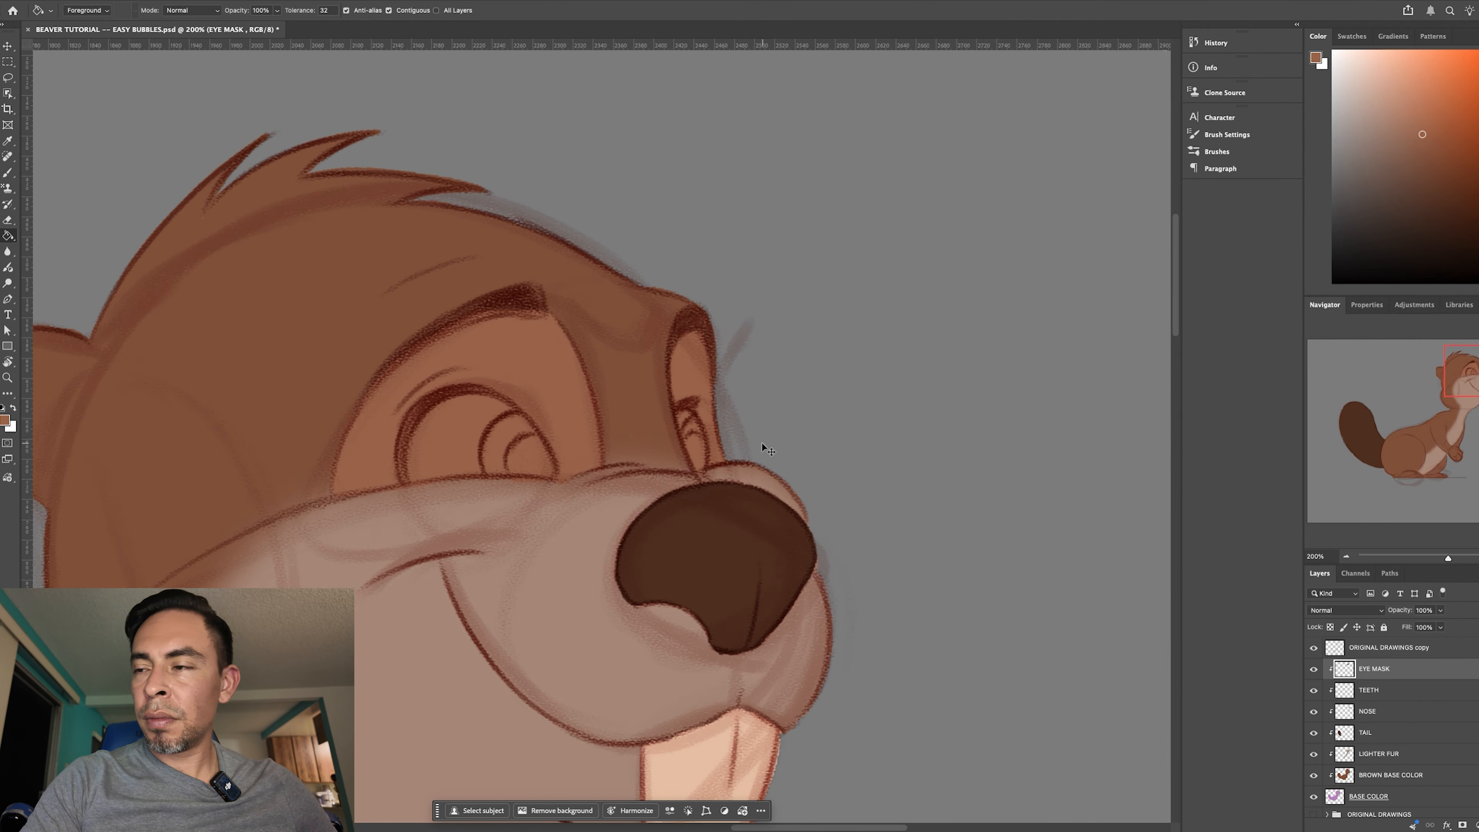
key(ctrl+minus)
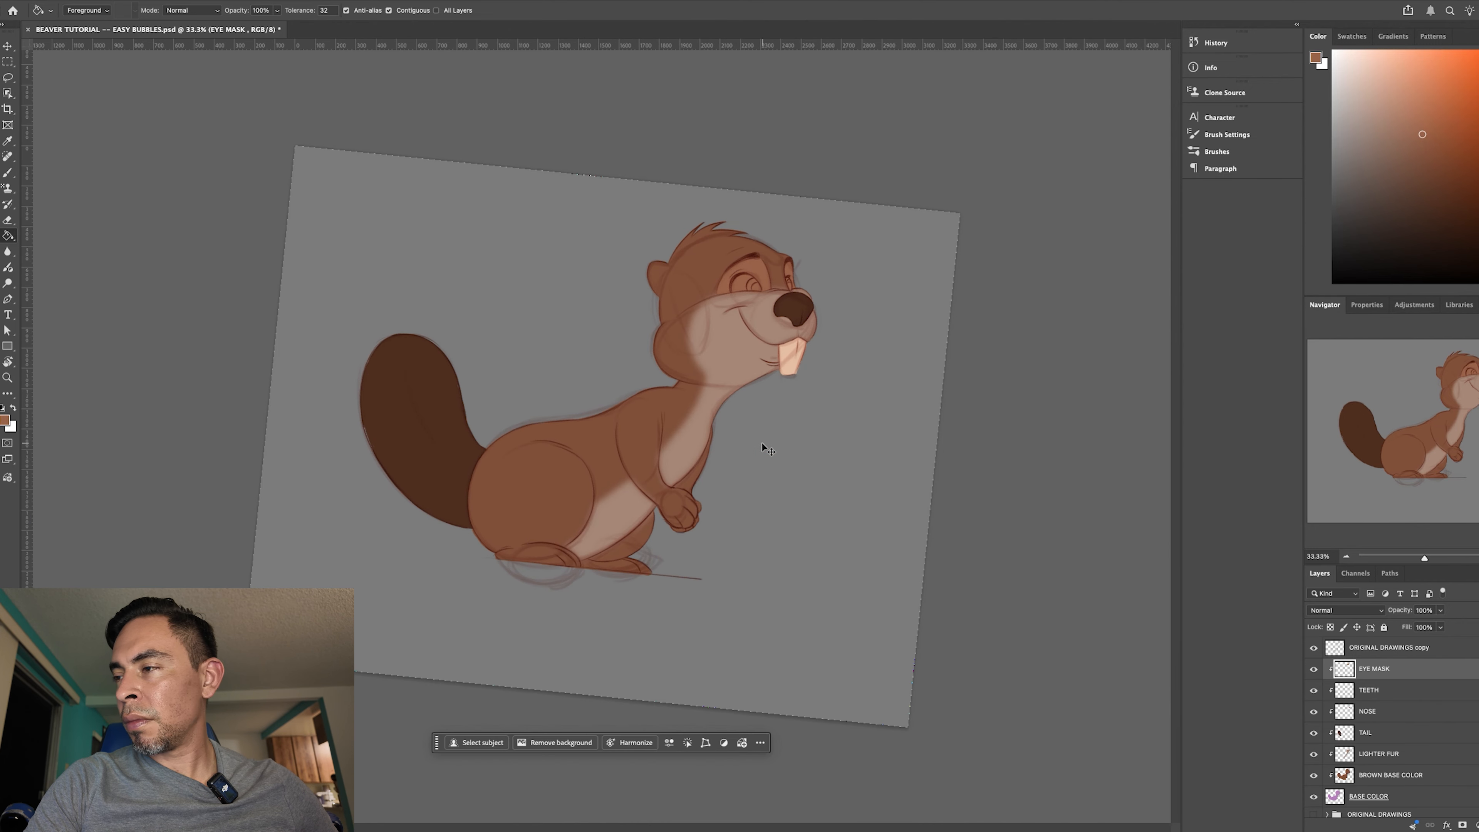
key(ctrl+plus)
key(ctrl+plus)
drag(777, 424, 445, 528)
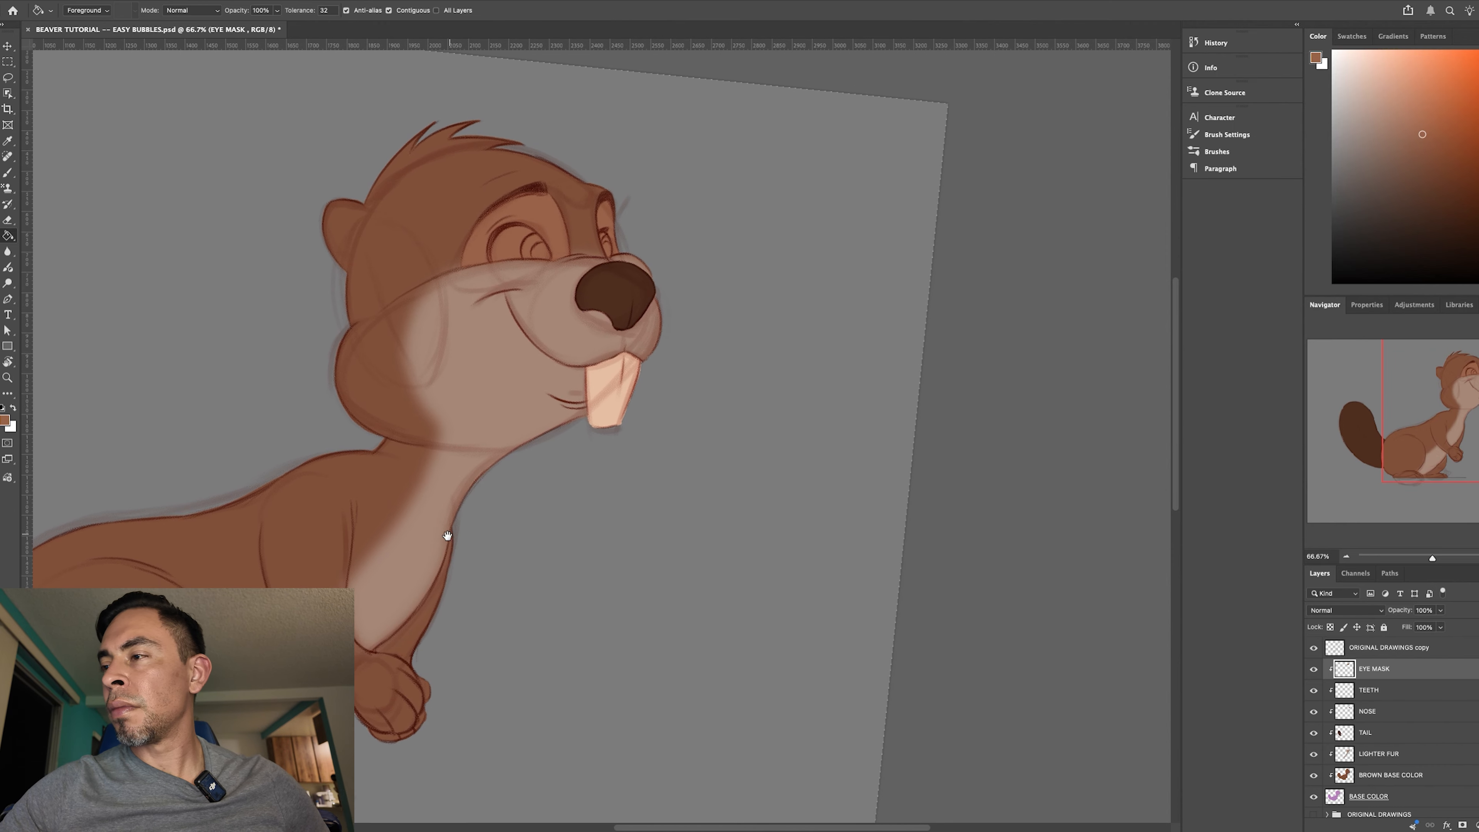
key(ctrl+plus)
key(ctrl+plus)
mouse_move(486, 198)
mouse_down()
mouse_move(581, 575)
mouse_move(606, 605)
mouse_up()
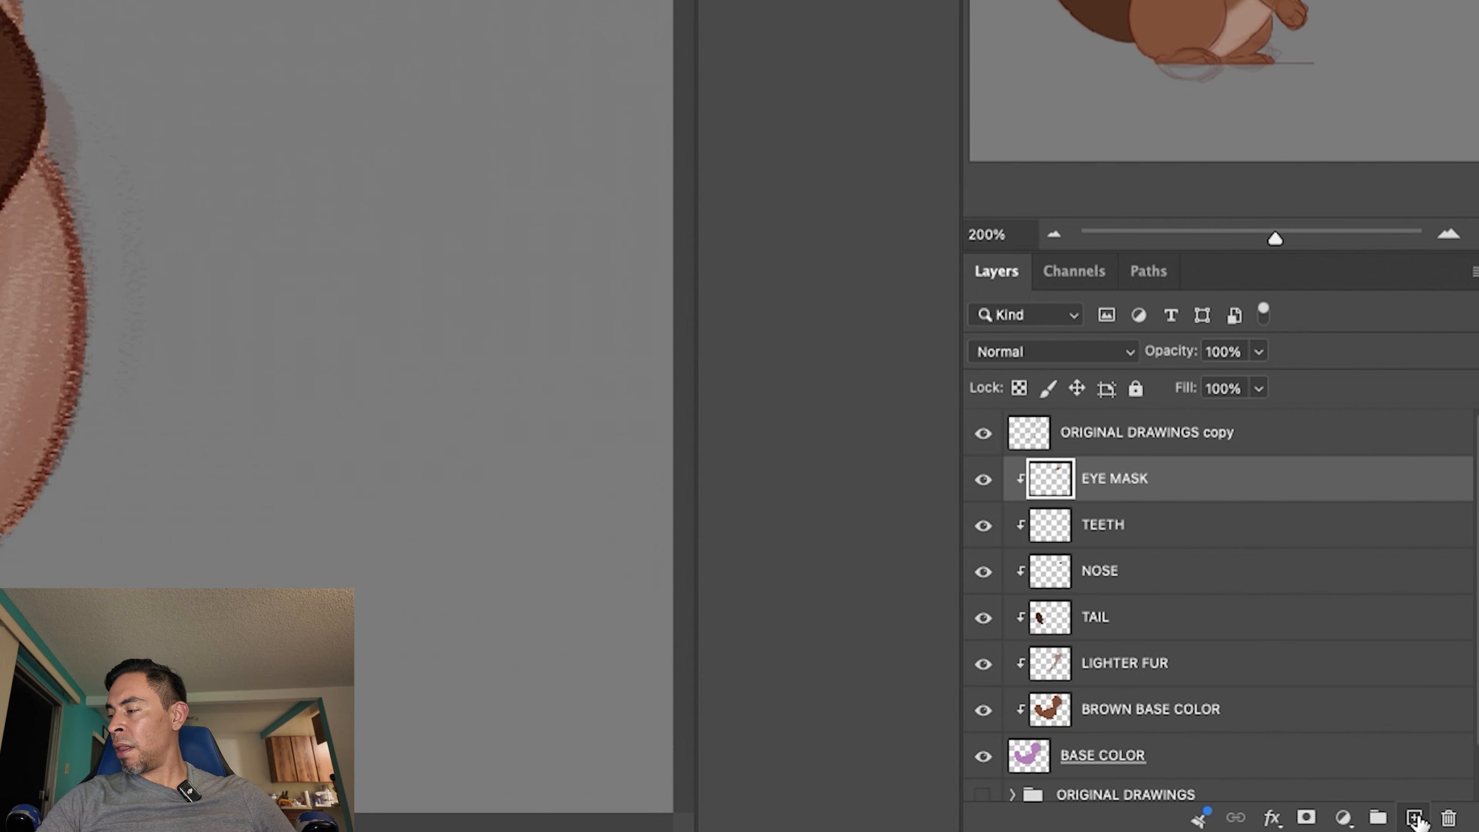
- Add a new layer above EYE MASK, clip it to the layers below, and name it SCLARA
click(1414, 818)
right_click(1103, 481)
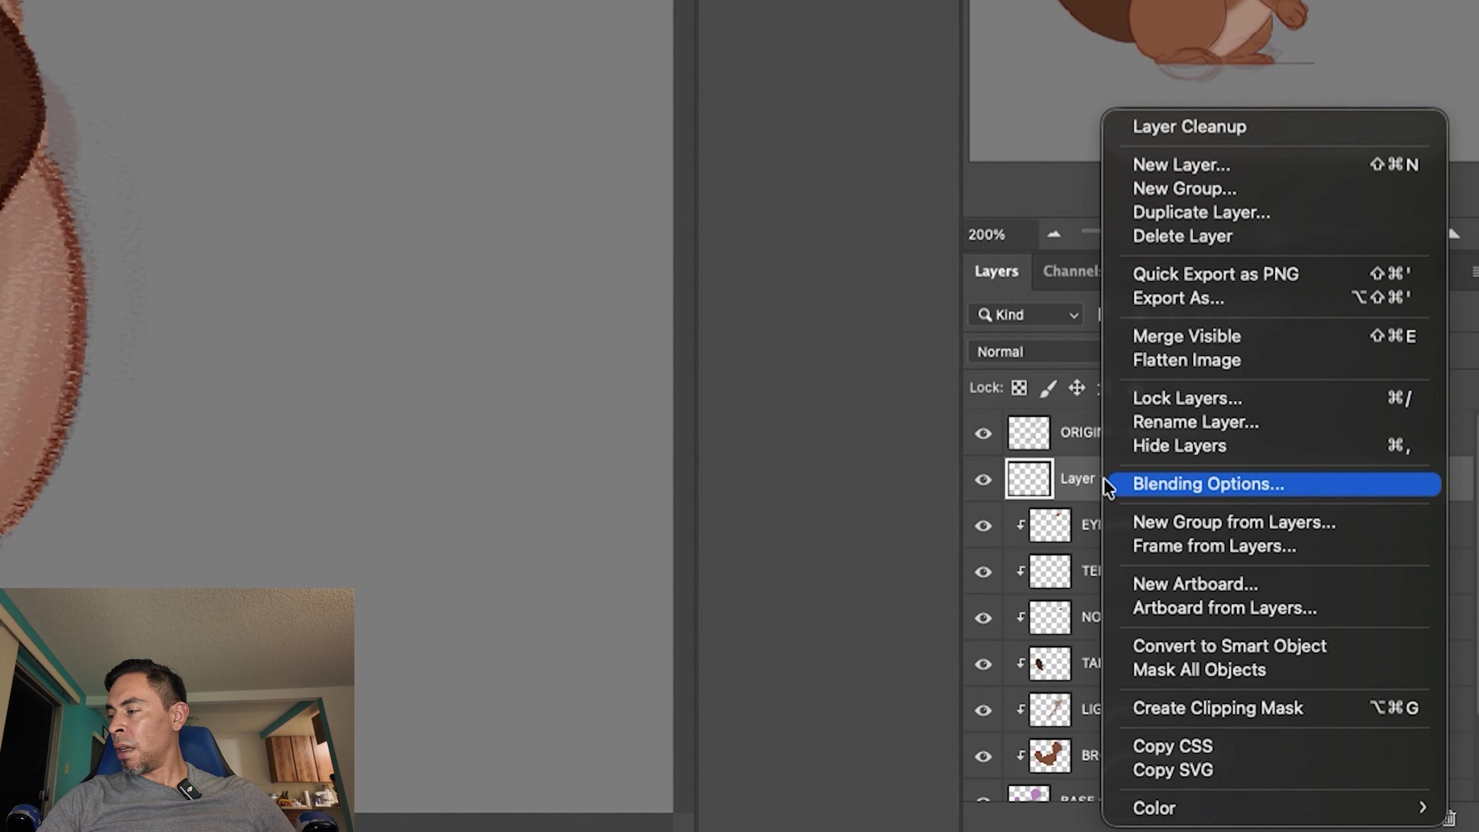
click(1253, 709)
double_click(1120, 482)
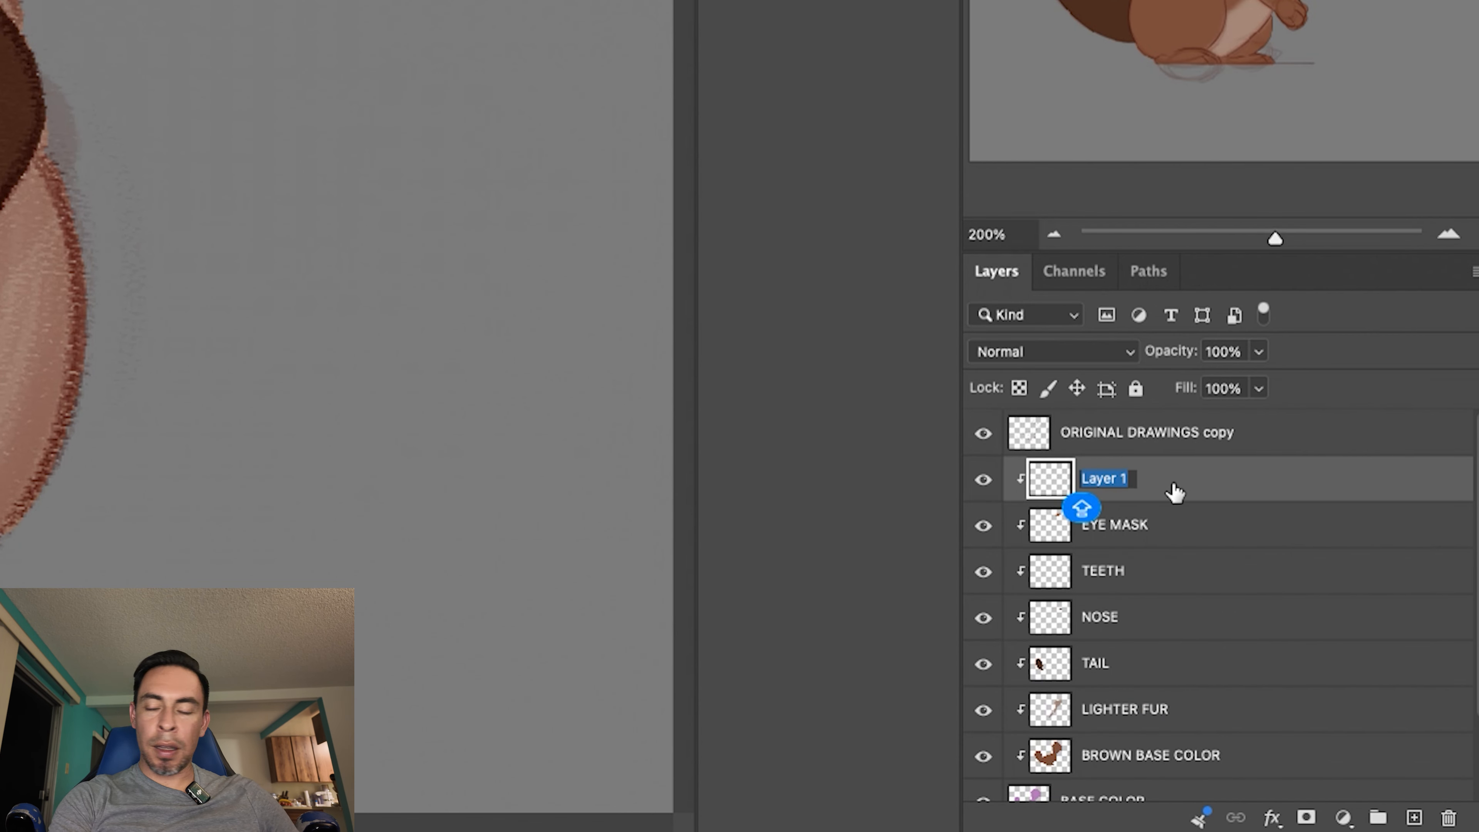
text(SCAL)
key(BackSpace)
text(LARA)
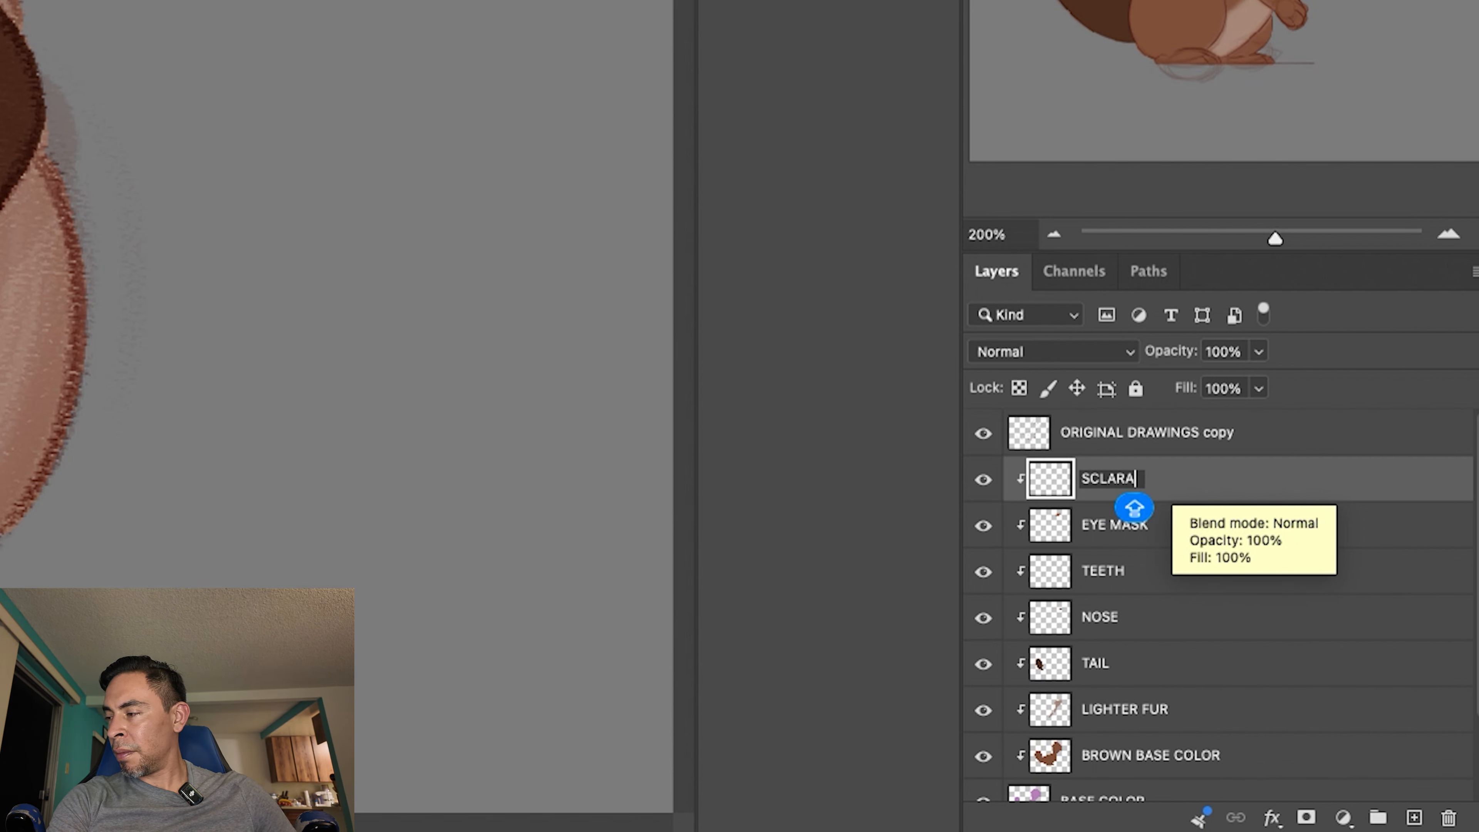
key(Return)
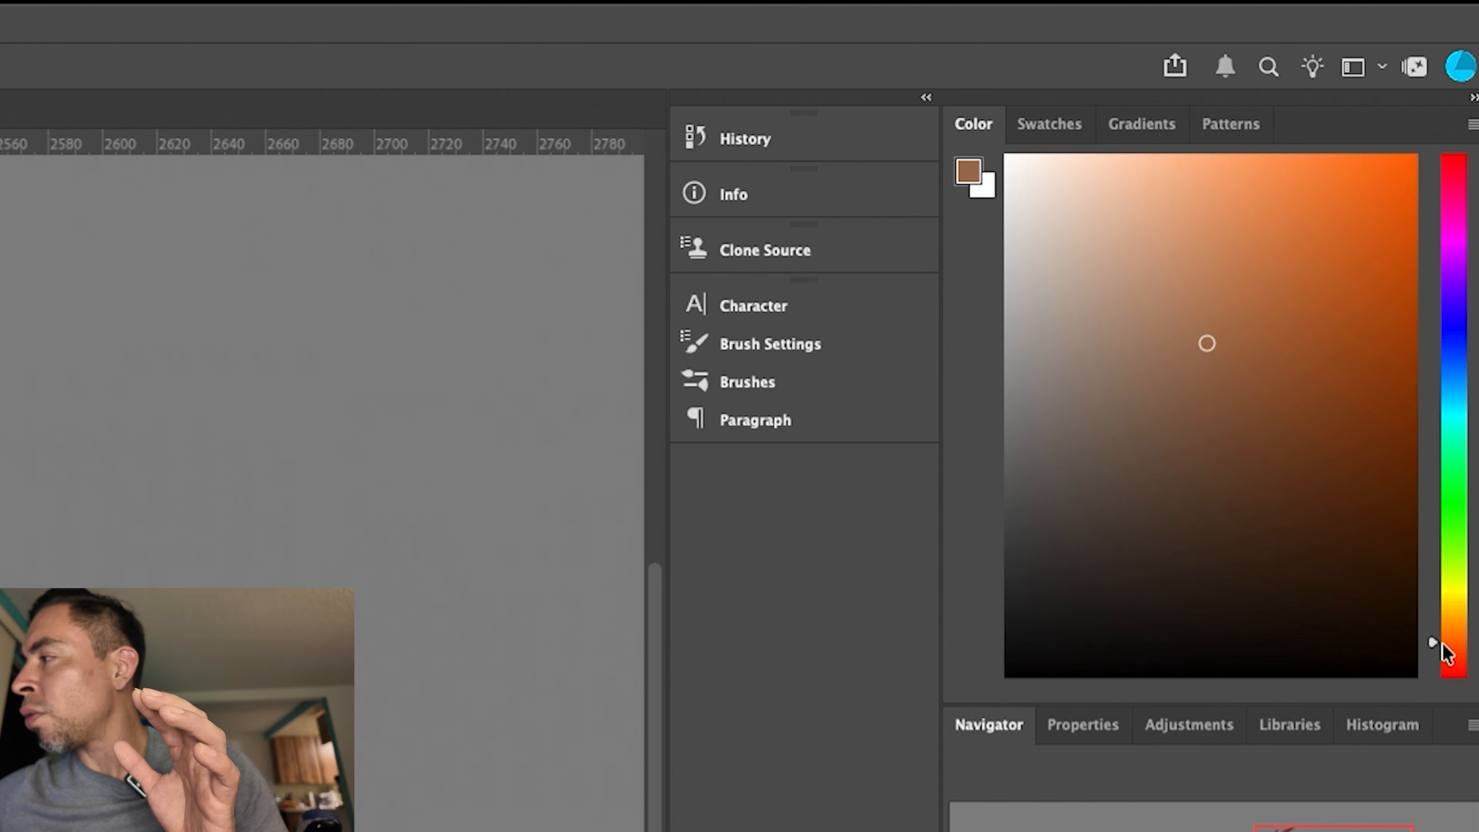
- Set the foreground colour to a very pale pink for the eye whites
click(1447, 643)
drag(1446, 643, 1447, 656)
mouse_move(1094, 173)
mouse_down()
mouse_move(1079, 172)
mouse_move(1089, 162)
mouse_up()
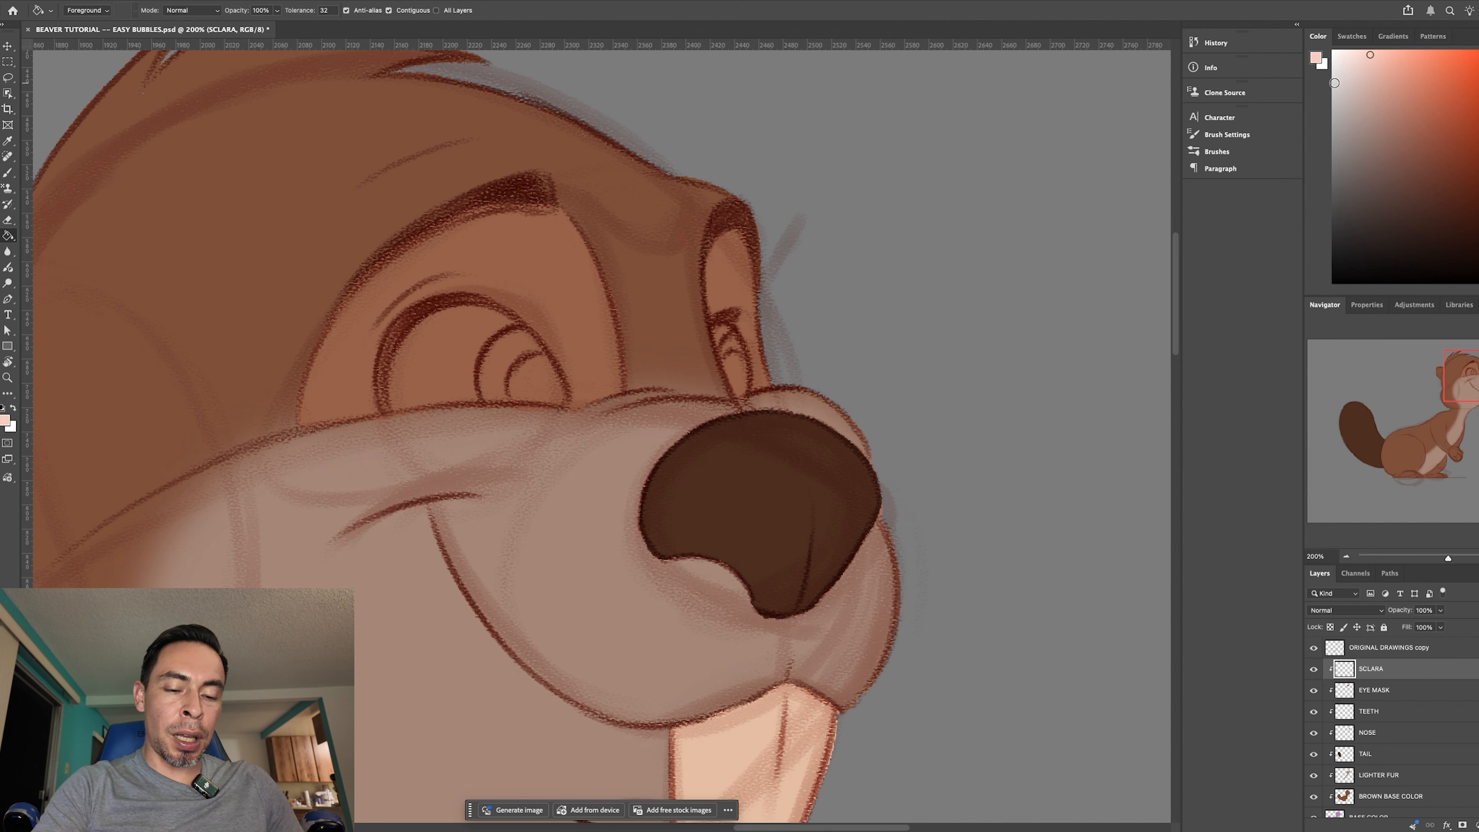
- Turn the canvas, shrink the brush, and outline the first edge of the near eye's white in pale pink on SCLARA
key(super+equal)
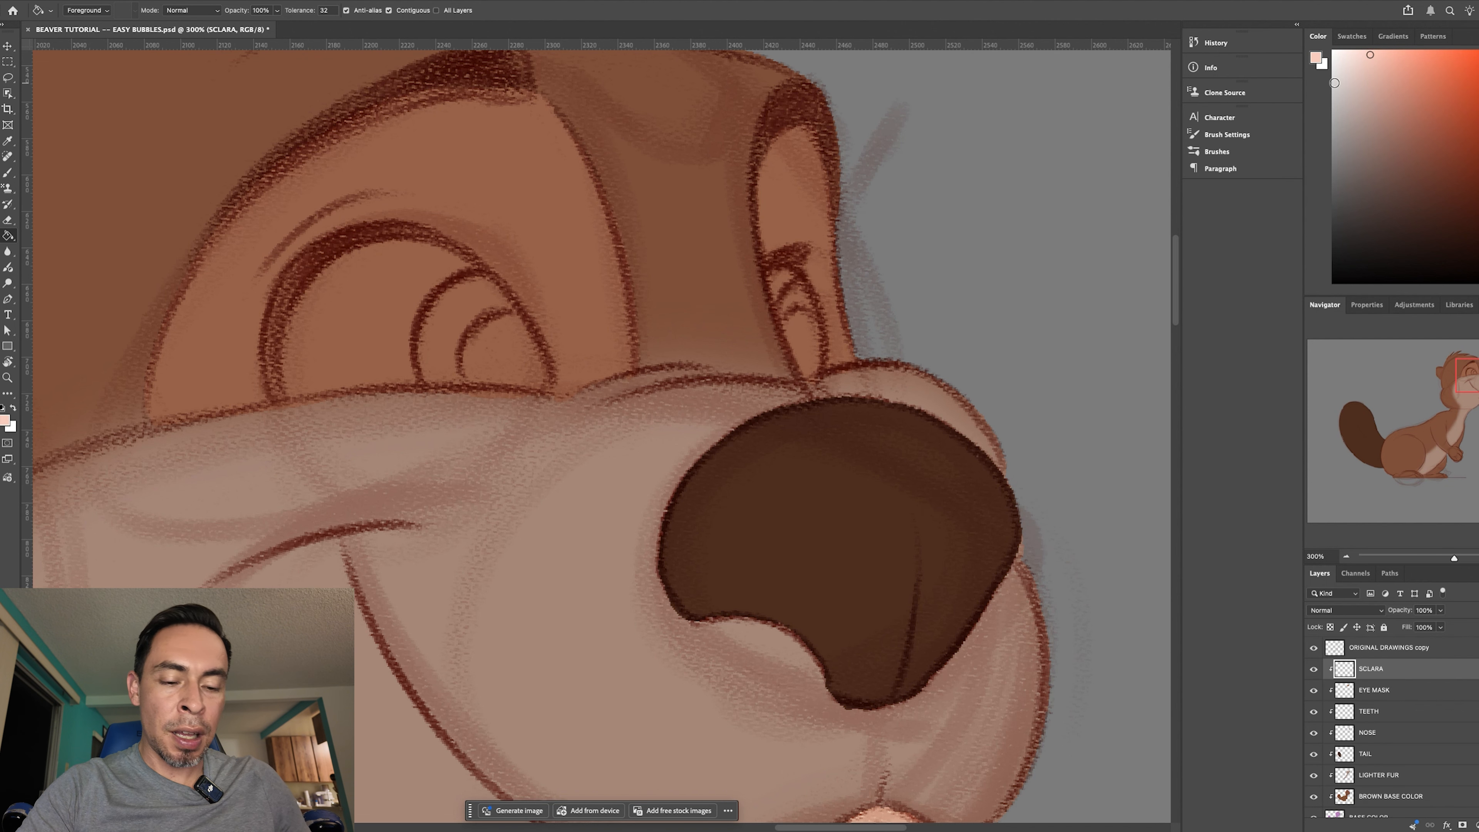
key(super+equal)
drag(589, 573, 598, 605)
key(r)
mouse_move(949, 695)
mouse_down()
mouse_move(897, 416)
mouse_move(709, 207)
mouse_move(663, 211)
mouse_up()
drag(696, 330, 714, 128)
key(b)
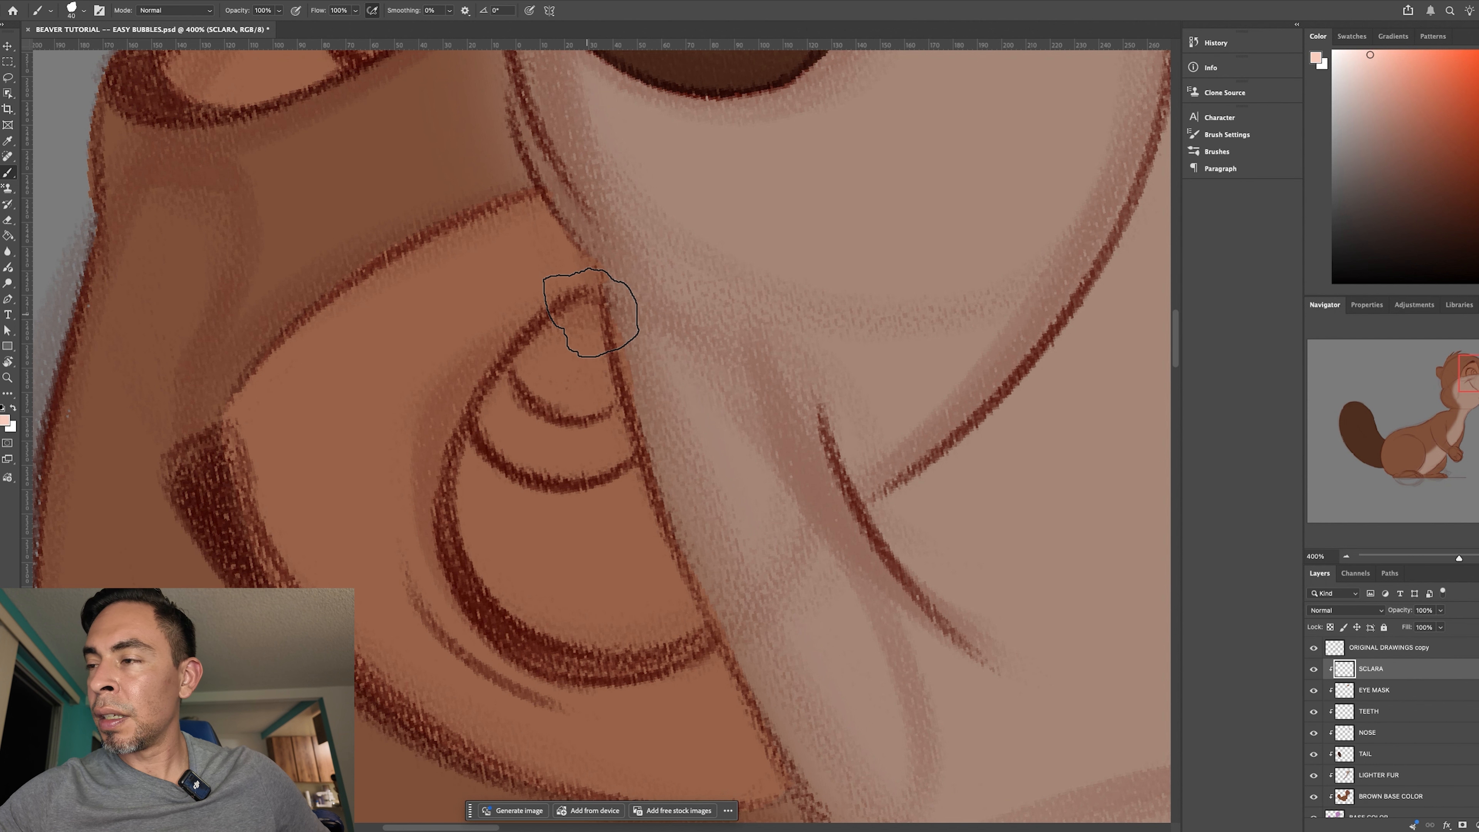
drag(587, 314, 556, 333)
key(bracketleft)
key(bracketleft)
key(bracketleft)
mouse_move(587, 312)
mouse_down()
mouse_move(491, 402)
mouse_move(459, 538)
mouse_move(527, 629)
mouse_up()
- Complete the near eye white's outline from further canvas angles and fill it with pale pink using the Paint Bucket
key(r)
drag(848, 562, 458, 656)
key(b)
mouse_move(452, 334)
mouse_down()
mouse_move(415, 370)
mouse_move(394, 477)
mouse_up()
key(r)
mouse_move(512, 544)
mouse_down()
mouse_move(594, 429)
mouse_move(699, 347)
mouse_move(644, 324)
mouse_move(630, 406)
mouse_up()
key(b)
mouse_move(638, 333)
mouse_down()
mouse_move(613, 543)
mouse_move(617, 506)
mouse_move(629, 641)
mouse_up()
key(g)
click(602, 502)
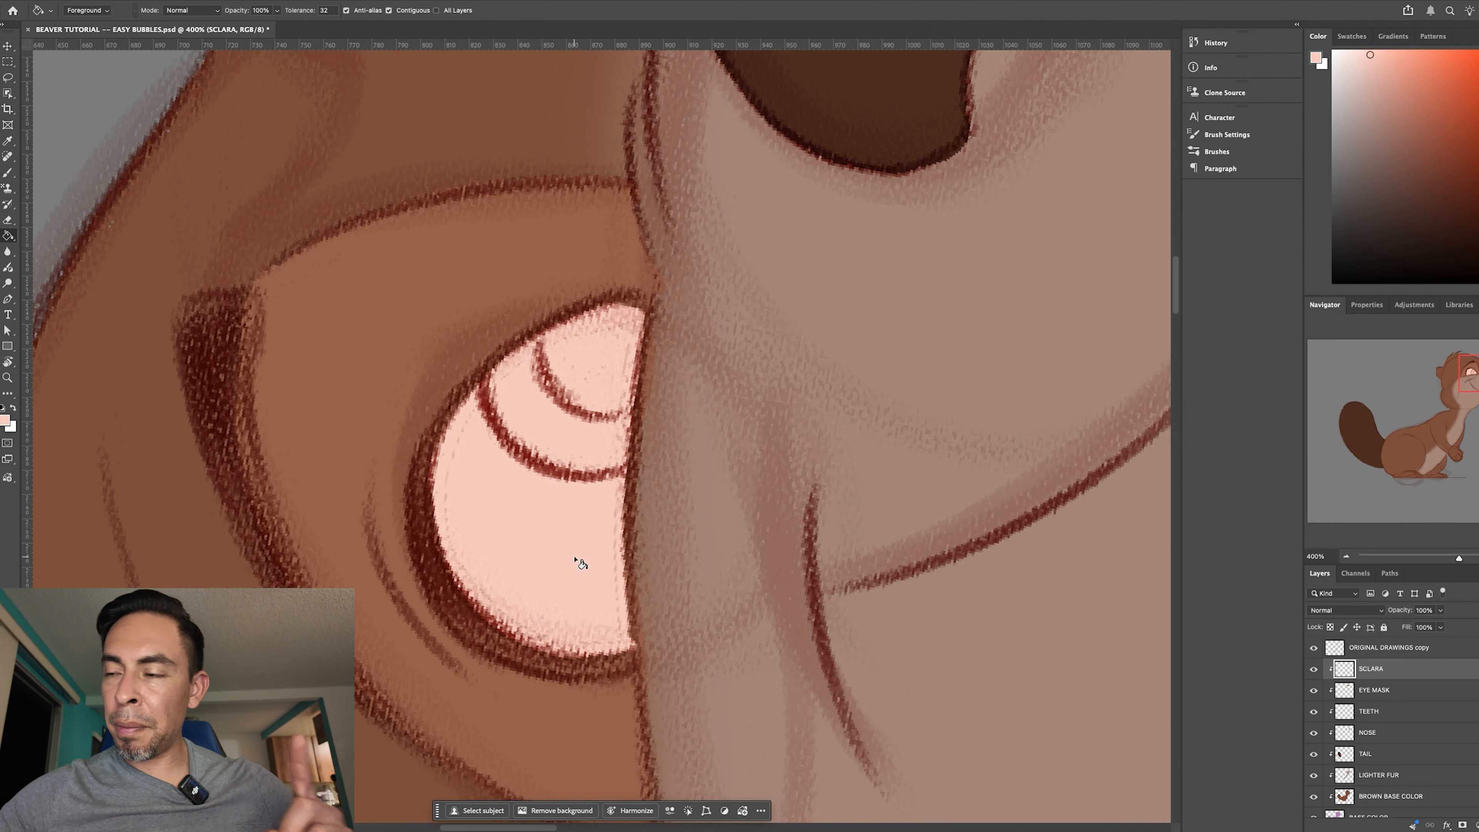
click(559, 542)
- Turn the canvas nearly upright, outline the far eye's white in pale pink, and fill it with the Paint Bucket
key(r)
drag(759, 624, 609, 612)
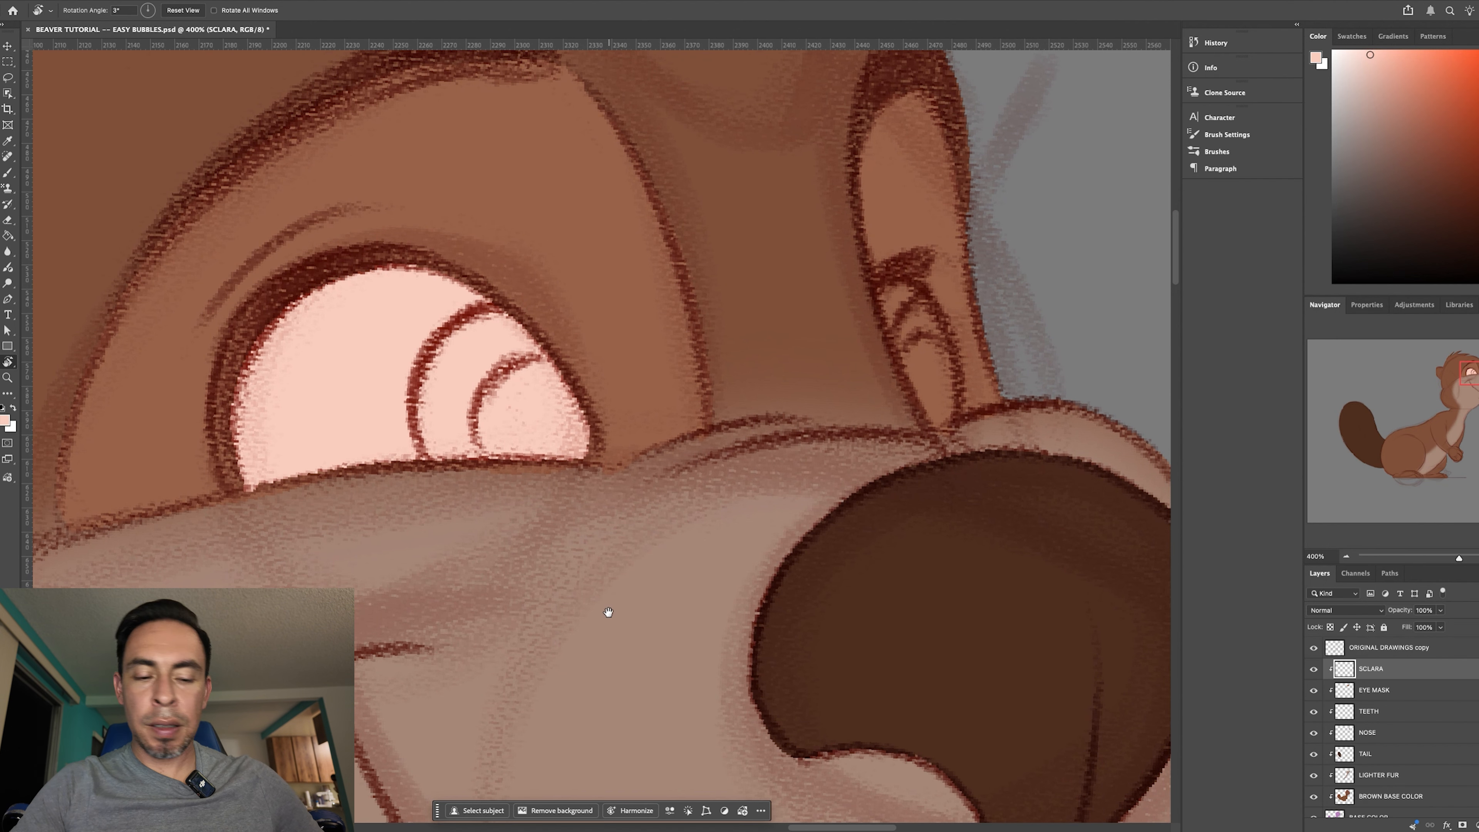
key(super+minus)
key(super+minus)
key(super+plus)
key(super+plus)
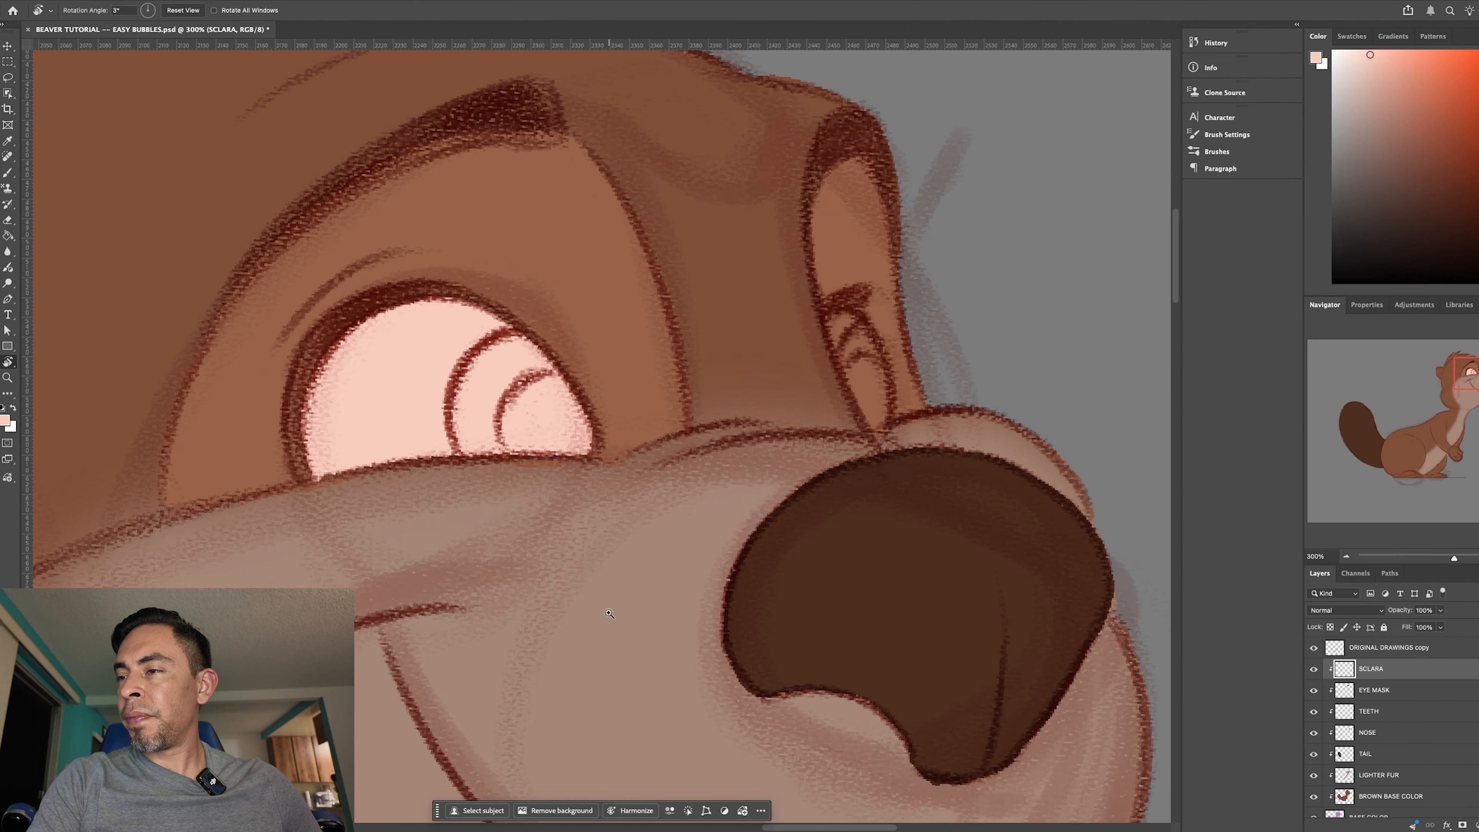
drag(725, 518, 542, 576)
key(b)
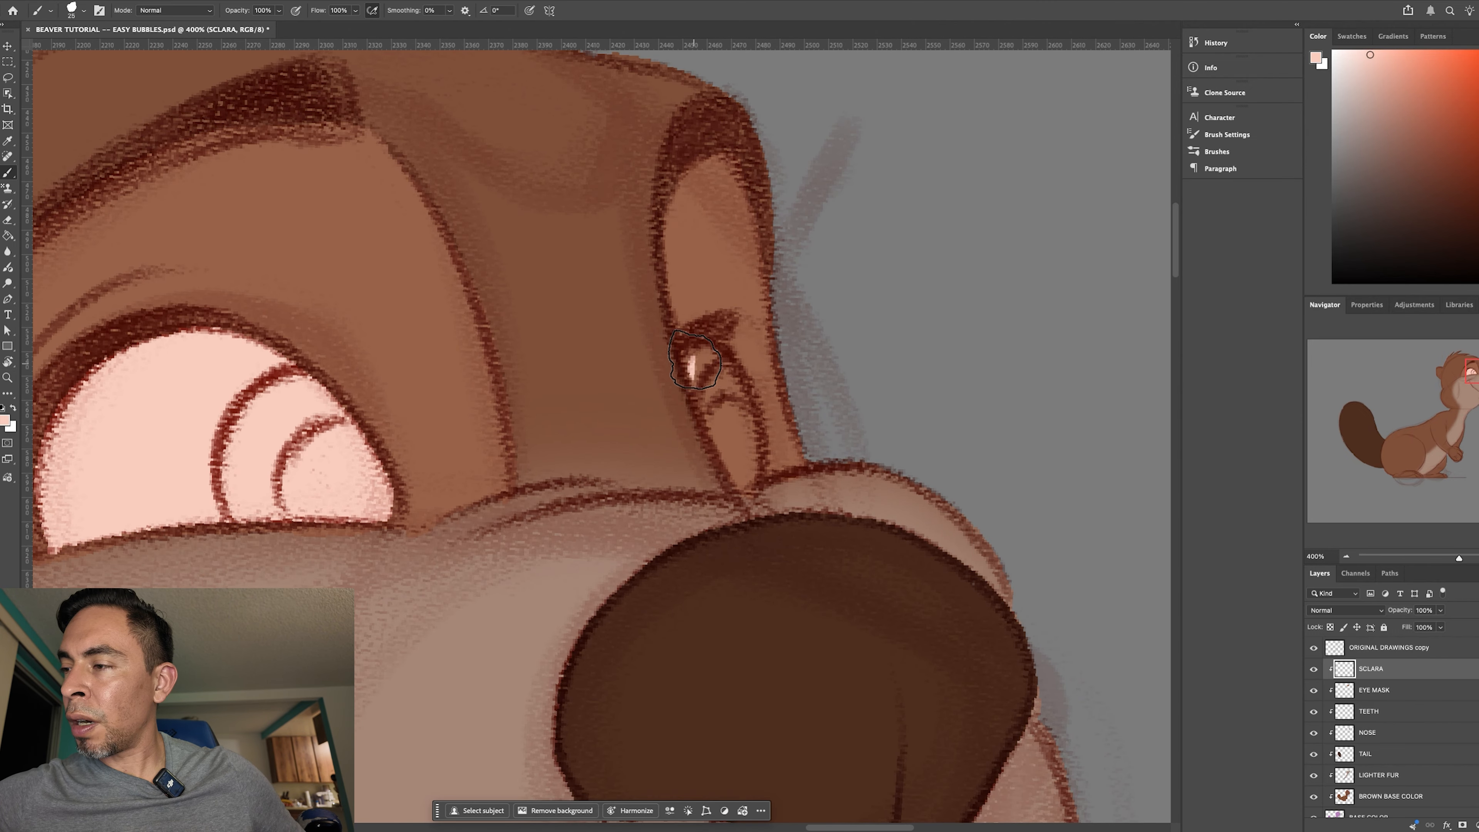
mouse_move(688, 356)
mouse_down()
mouse_move(734, 479)
mouse_move(711, 381)
mouse_move(695, 374)
mouse_move(704, 352)
mouse_move(686, 365)
mouse_move(701, 352)
mouse_move(729, 365)
mouse_move(720, 354)
mouse_move(742, 382)
mouse_move(761, 440)
mouse_move(752, 494)
mouse_up()
key(g)
click(738, 437)
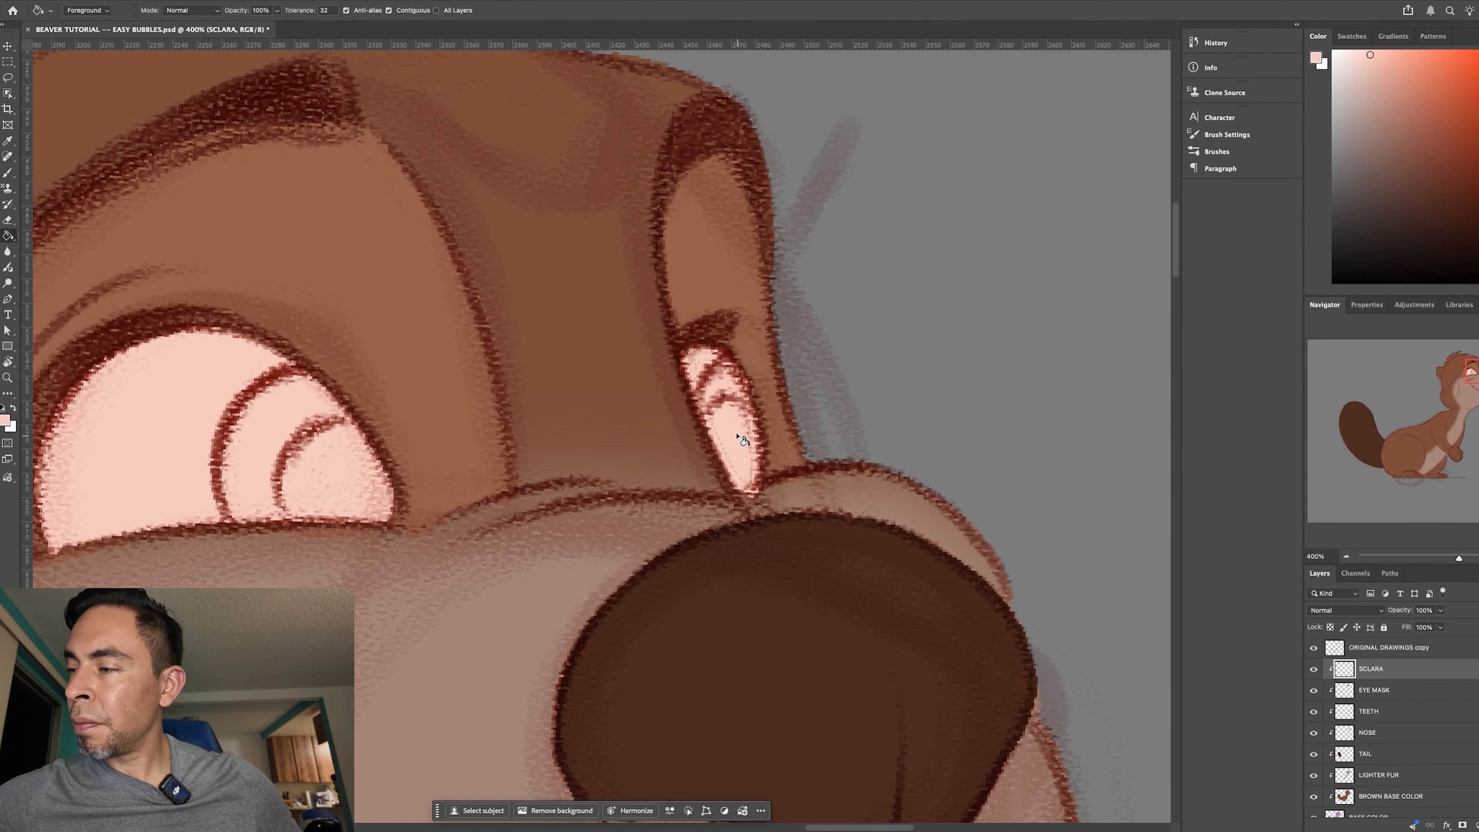
- Reset the canvas rotation and examine the eye whites against the whole beaver and up close
key(ctrl+0)
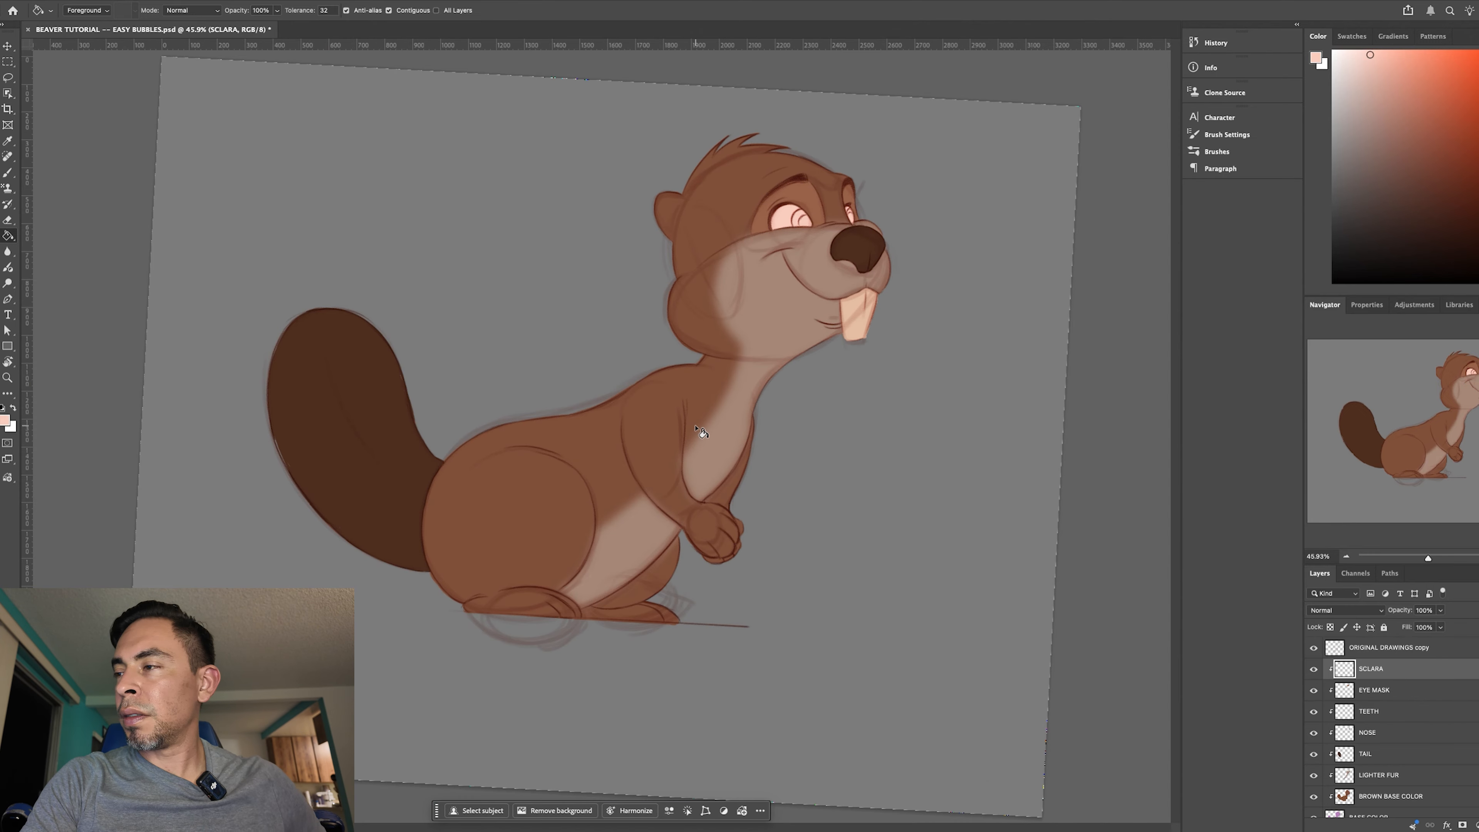
key(r)
key(Escape)
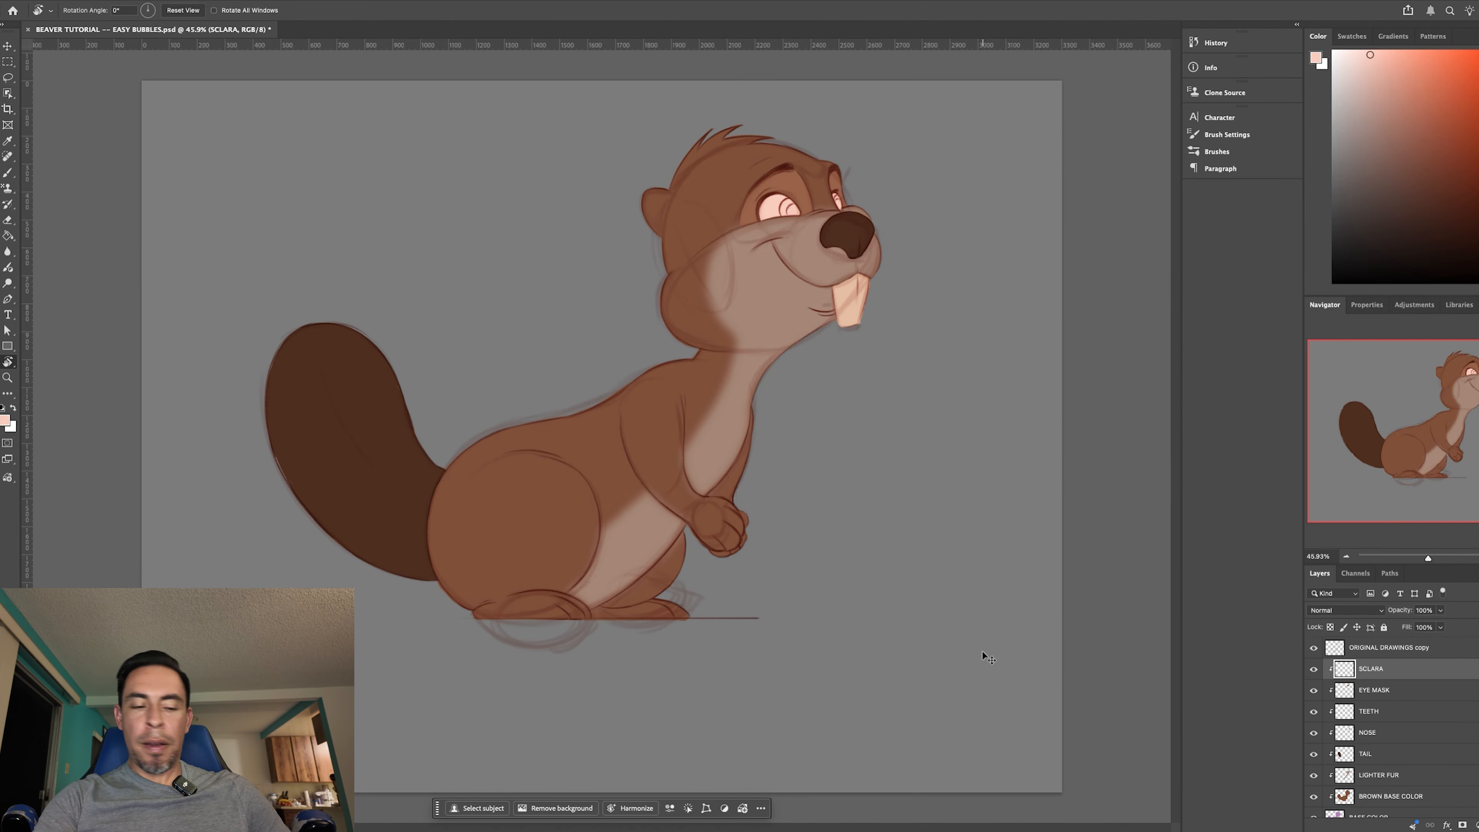
key(ctrl+plus)
key(ctrl+plus)
drag(884, 535, 751, 652)
key(ctrl+plus)
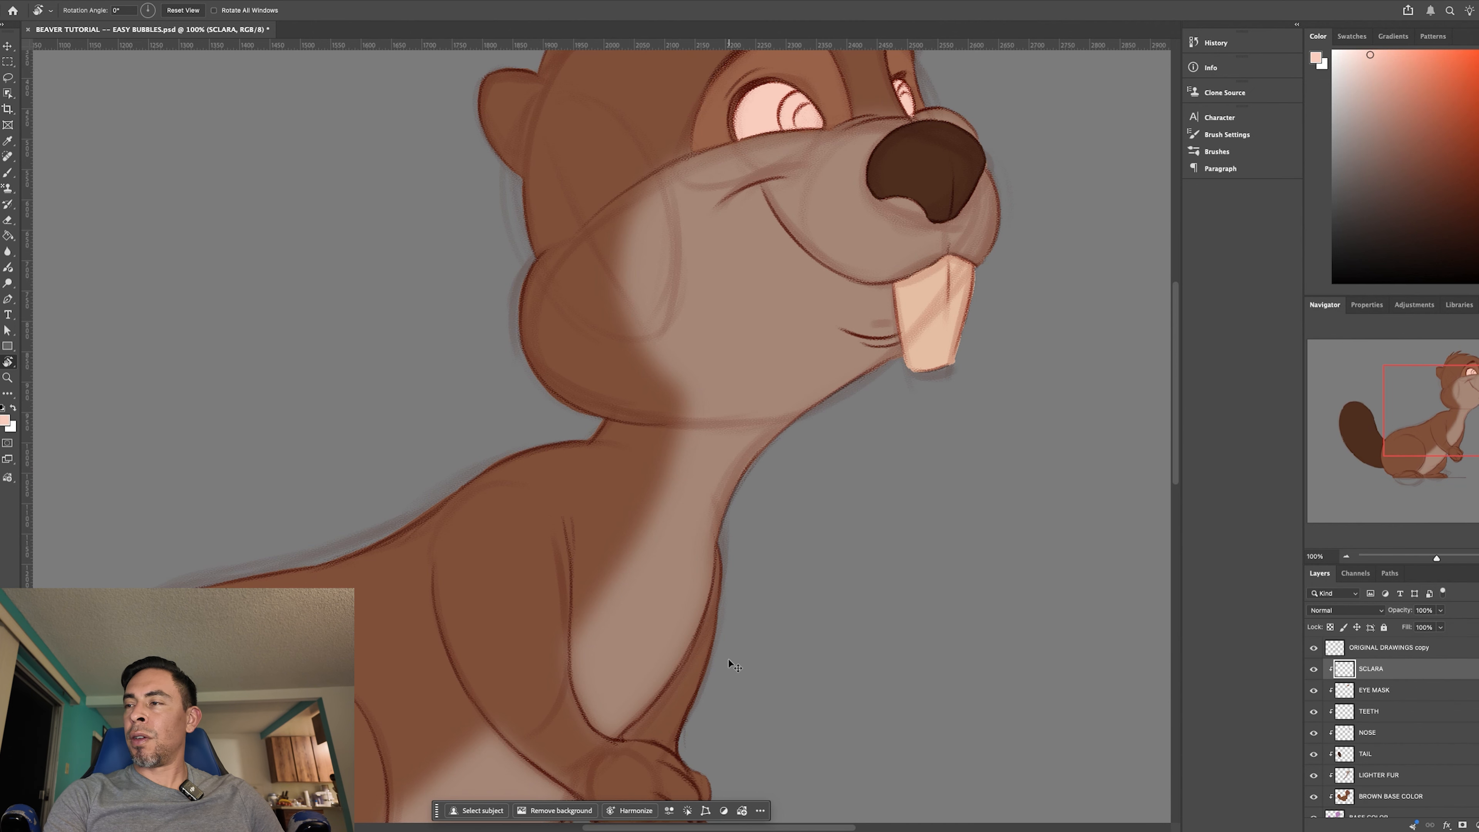
key(ctrl+minus)
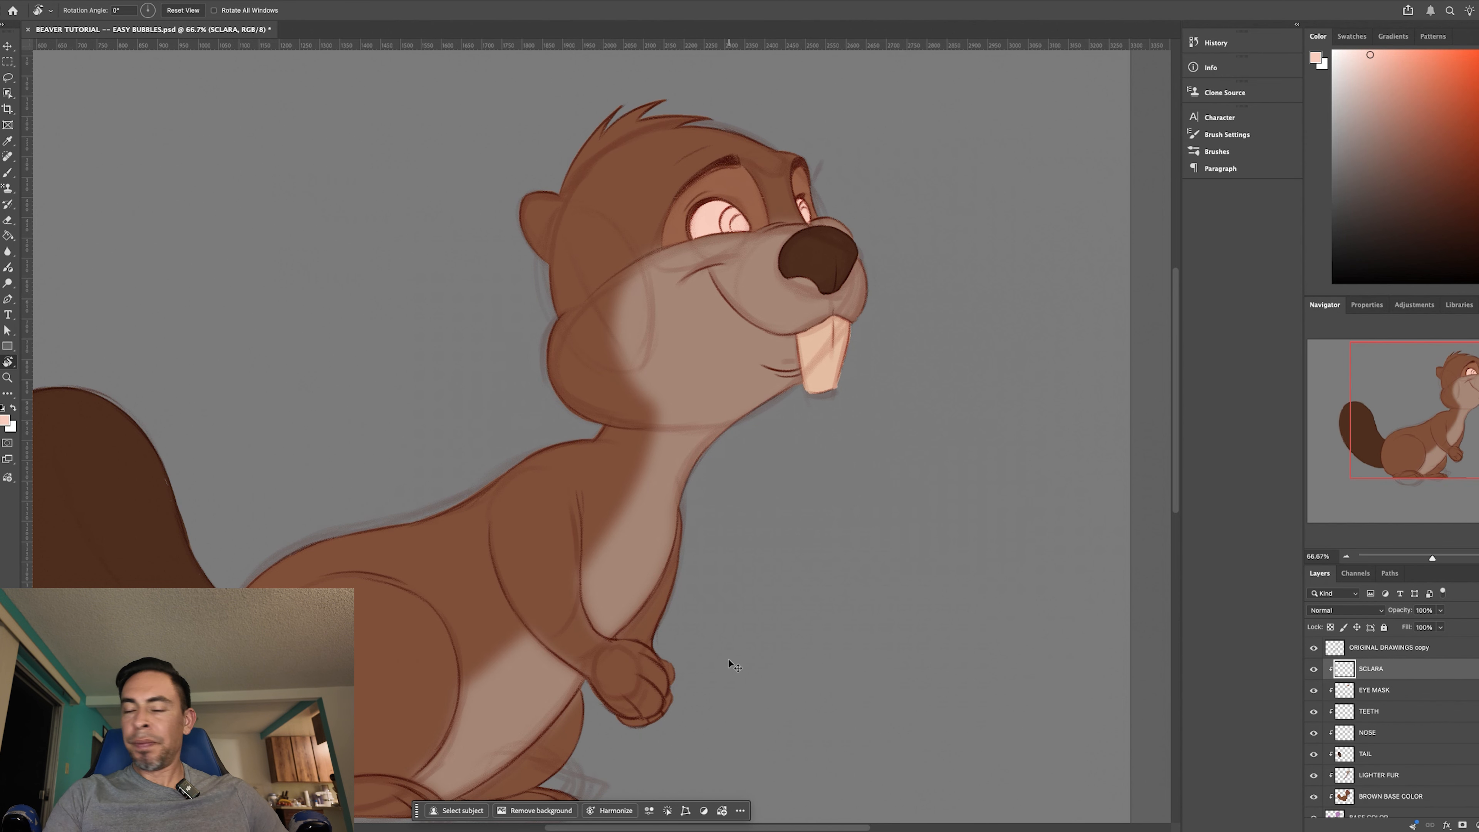
key(ctrl+plus)
key(ctrl+plus)
drag(875, 459, 623, 669)
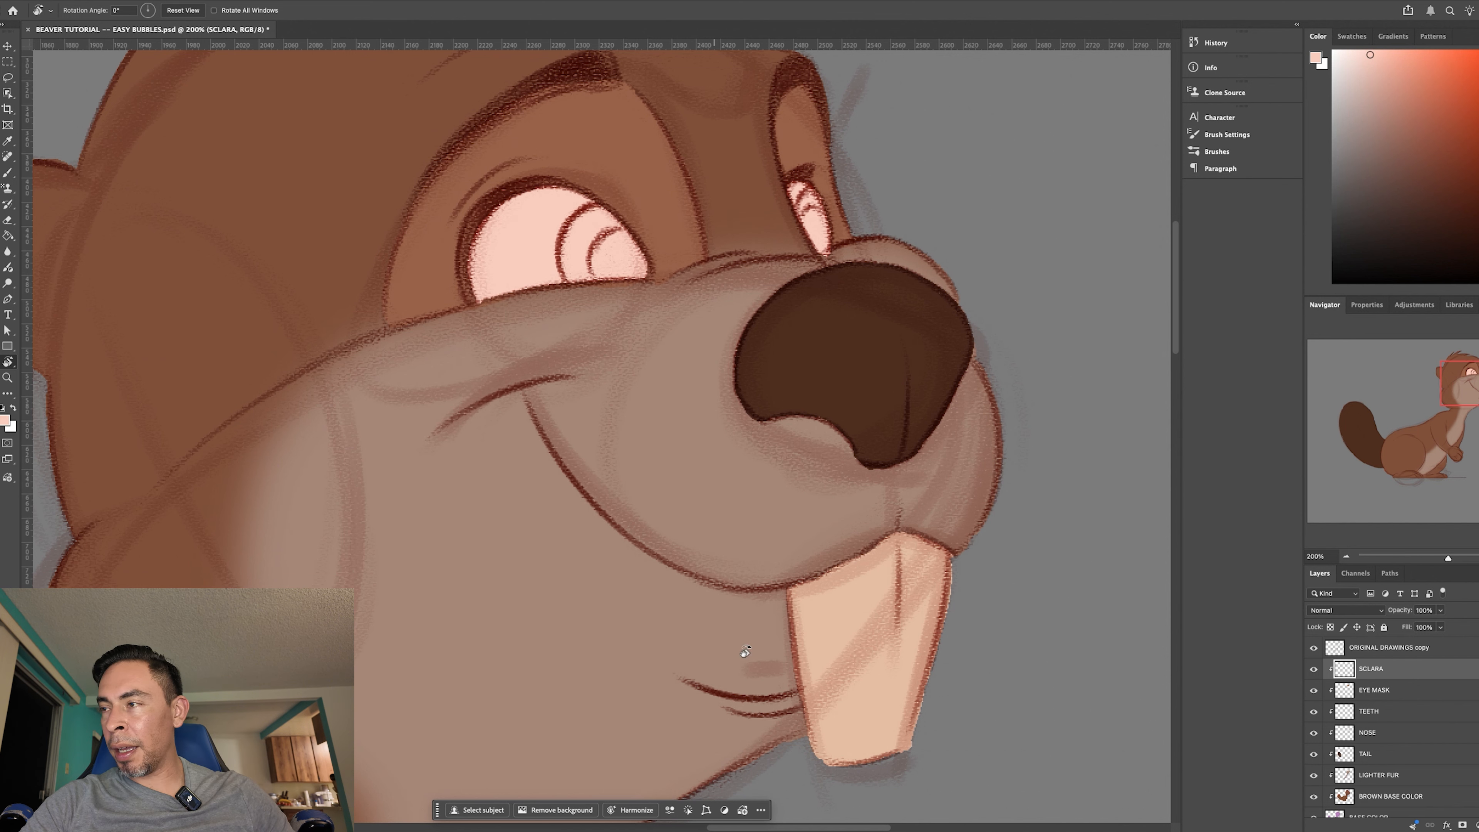
- Add a new layer above SCLARA, clip it to the layers below, and name it PUPIL
right_click(1425, 674)
key(Escape)
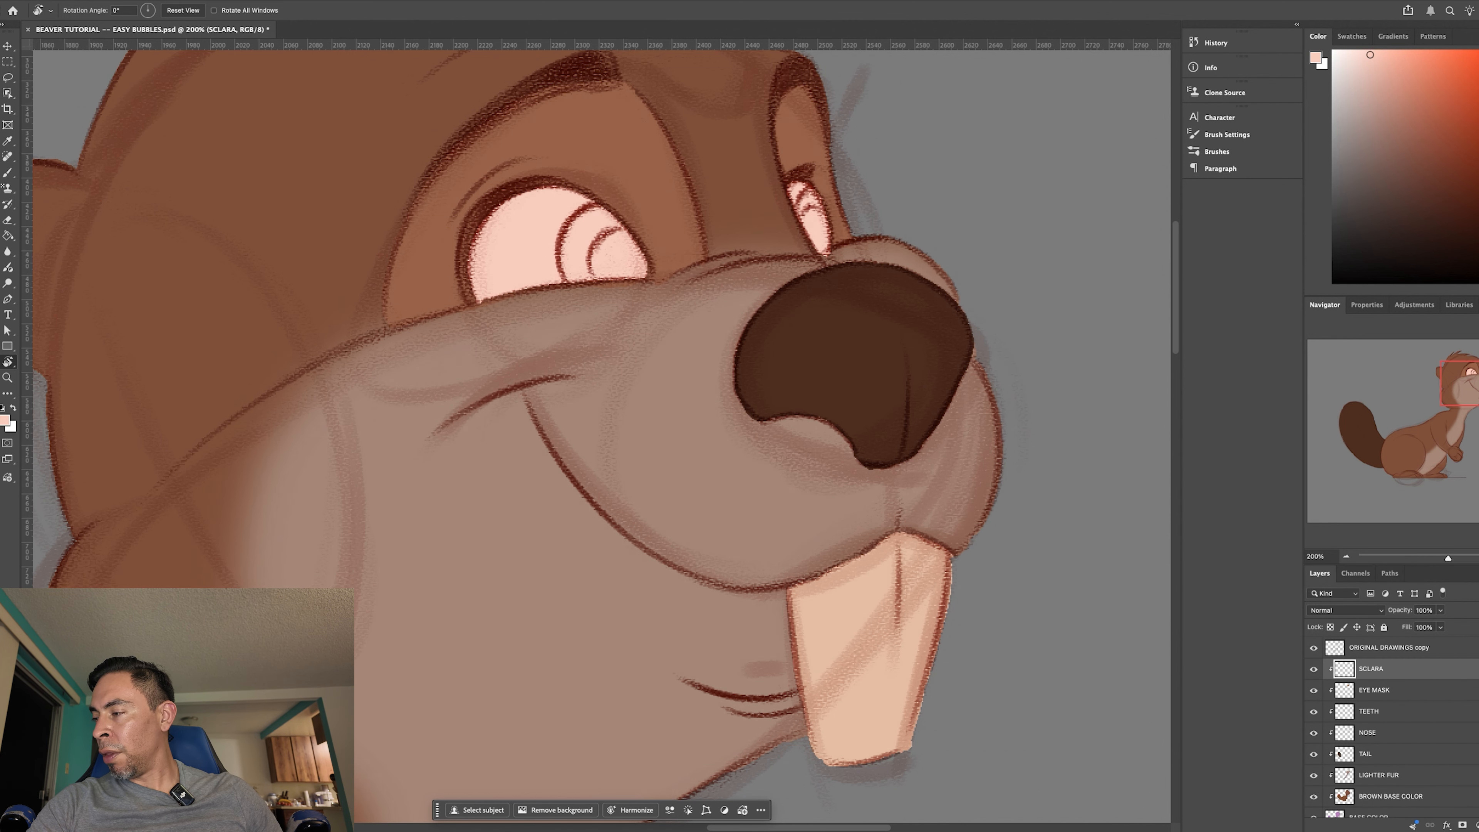
key(alt+shift+super+n)
right_click(1361, 667)
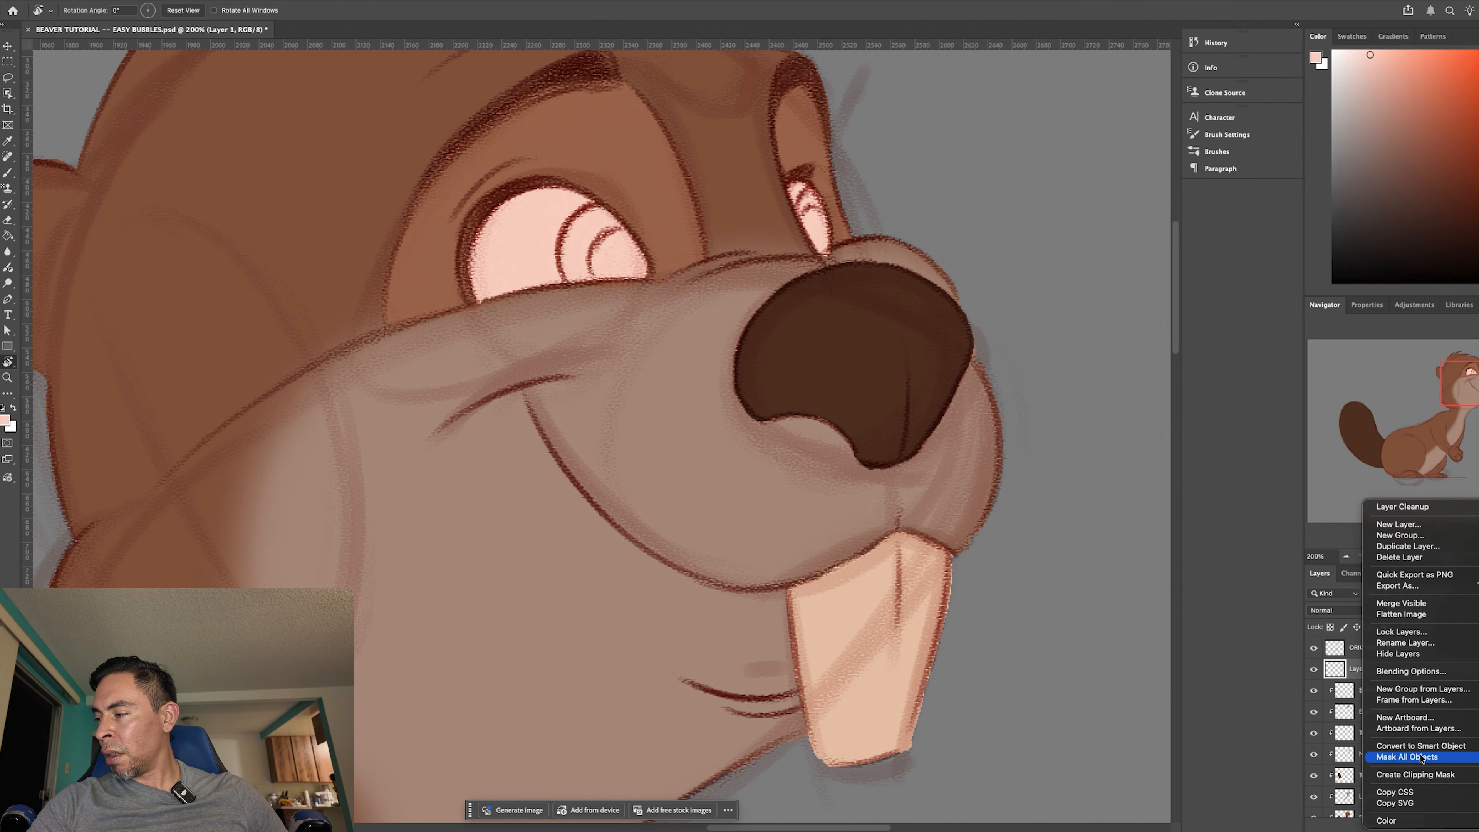
click(1443, 775)
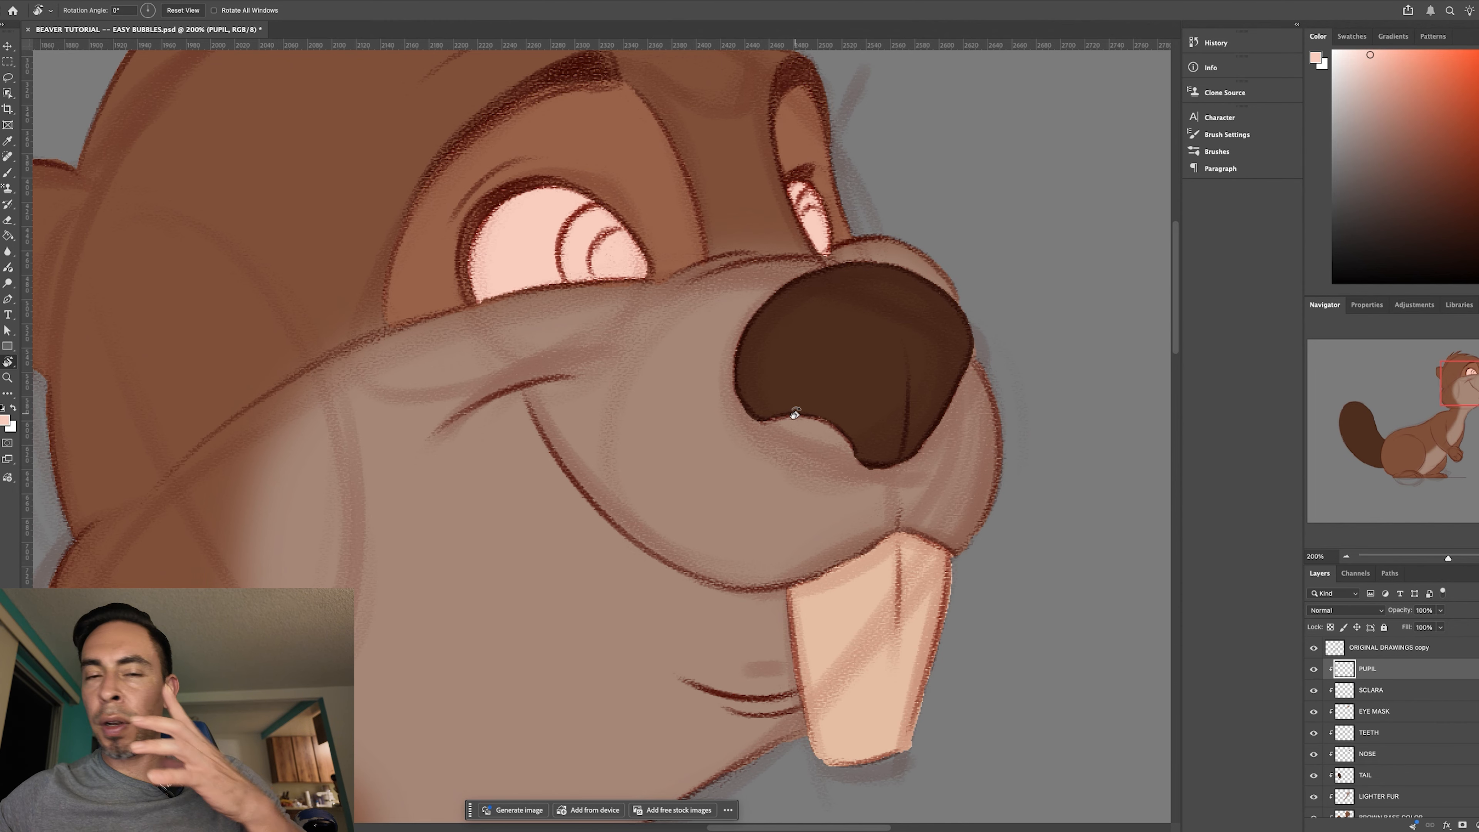
- Sample the nose's dark brown and paint along the curved outer edge of the near pupil
key(i)
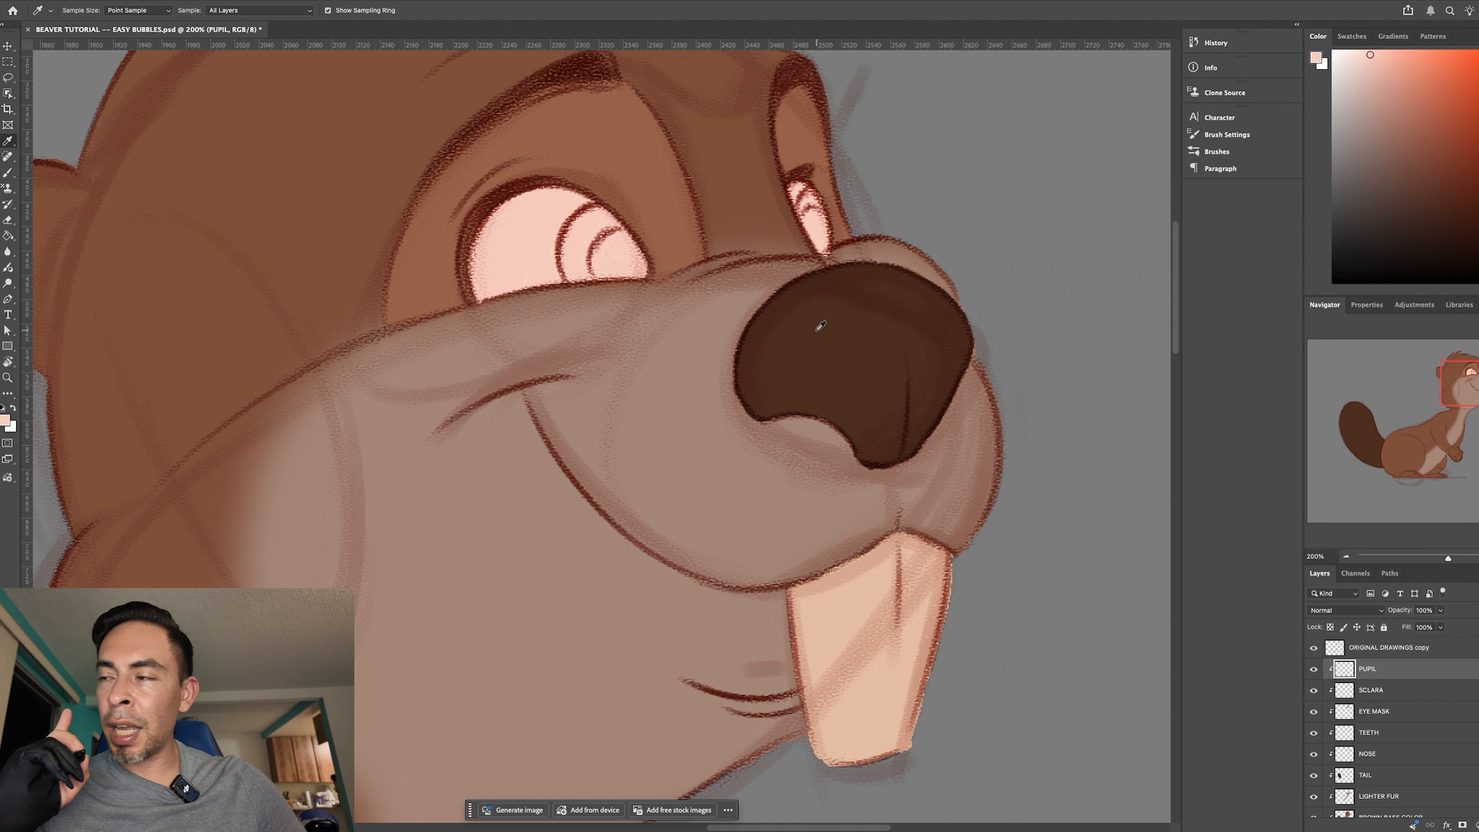
click(836, 341)
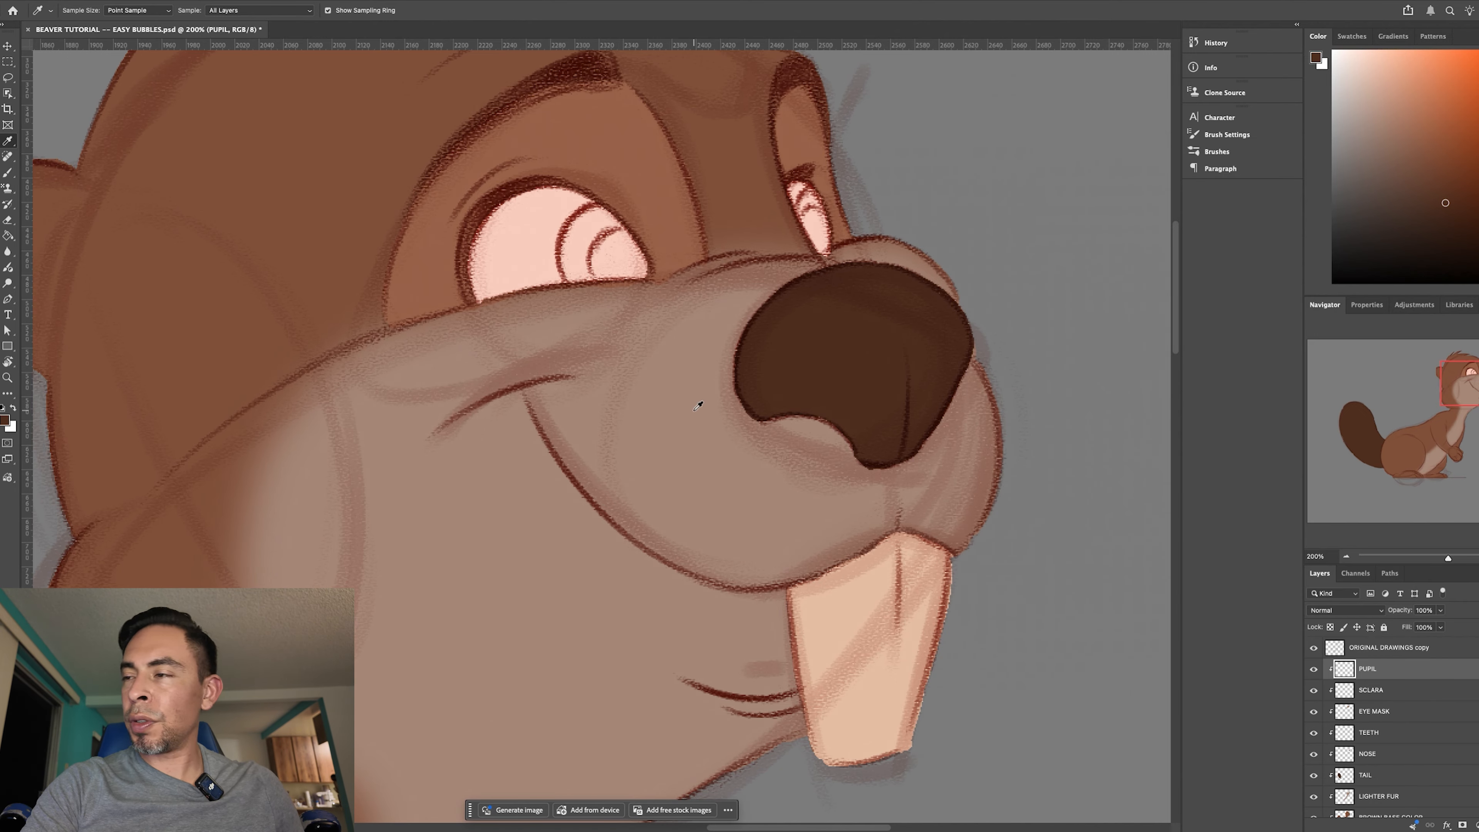
key(super+plus)
key(super+plus)
drag(643, 400, 566, 529)
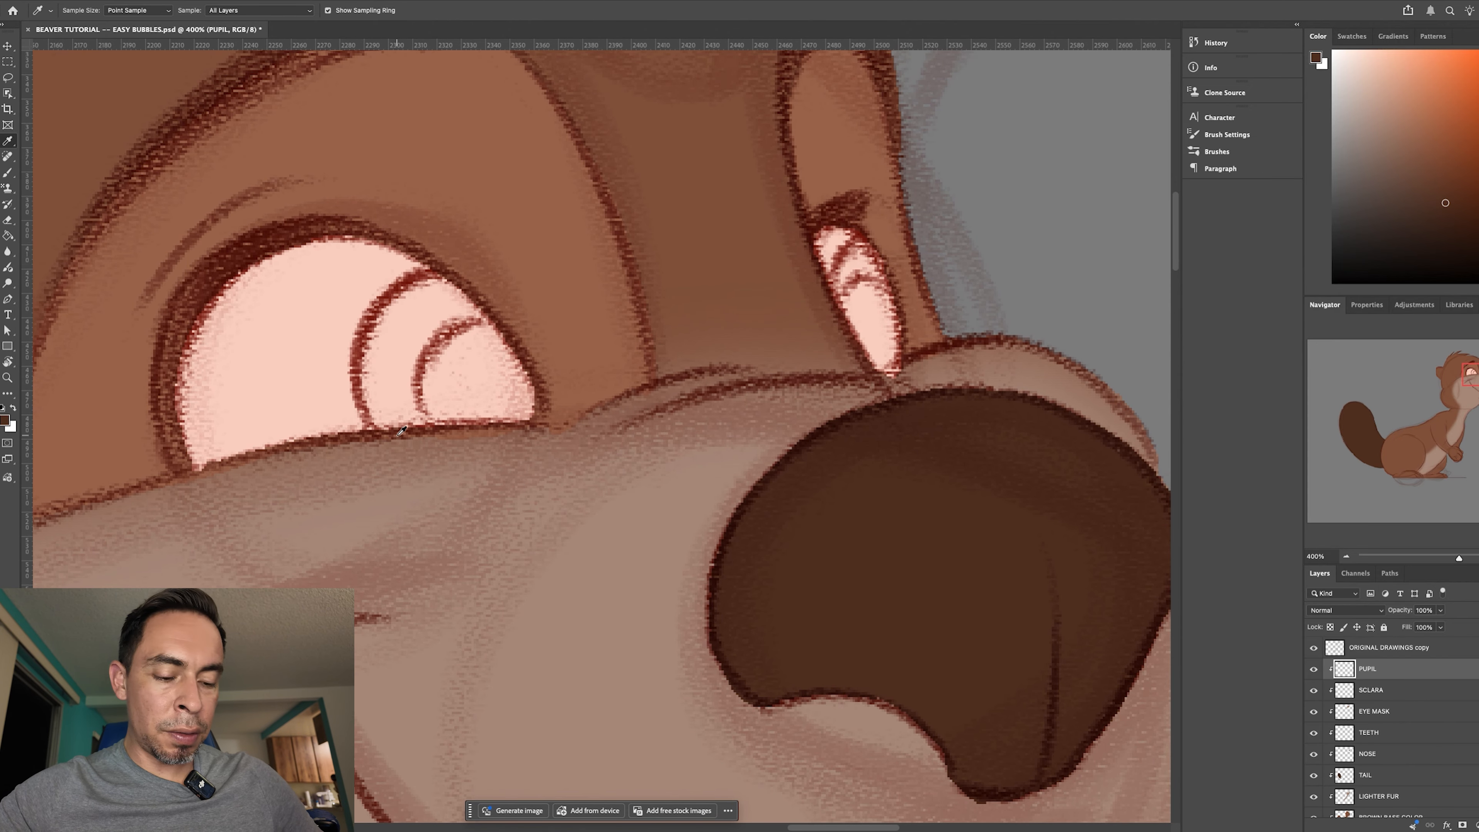
key(b)
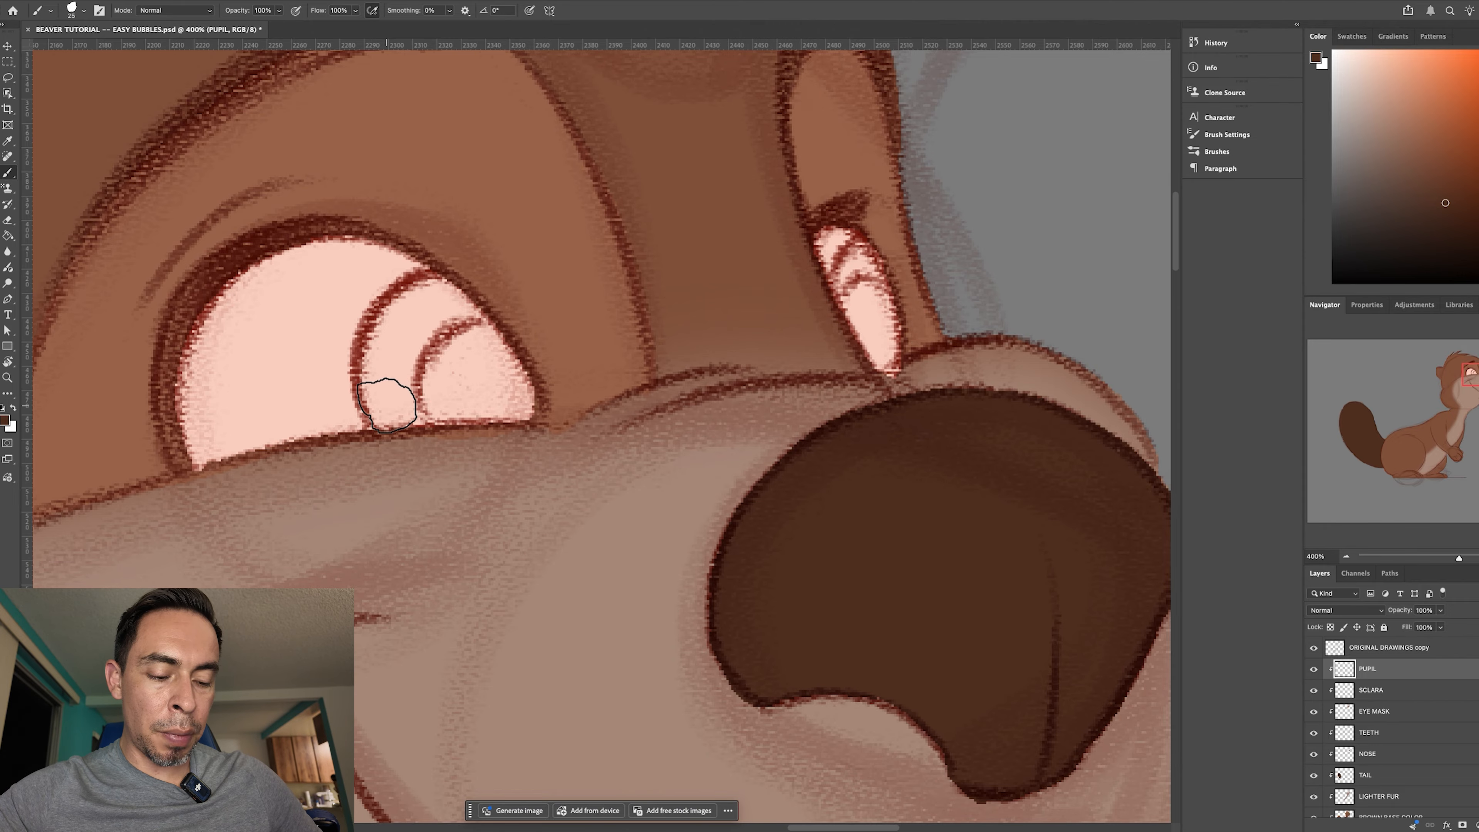
mouse_move(395, 307)
mouse_down()
mouse_move(432, 273)
mouse_move(373, 351)
mouse_up()
mouse_move(411, 282)
mouse_down()
mouse_move(375, 364)
mouse_move(376, 311)
mouse_move(382, 341)
mouse_move(370, 322)
mouse_move(373, 425)
mouse_move(364, 405)
mouse_move(436, 278)
mouse_up()
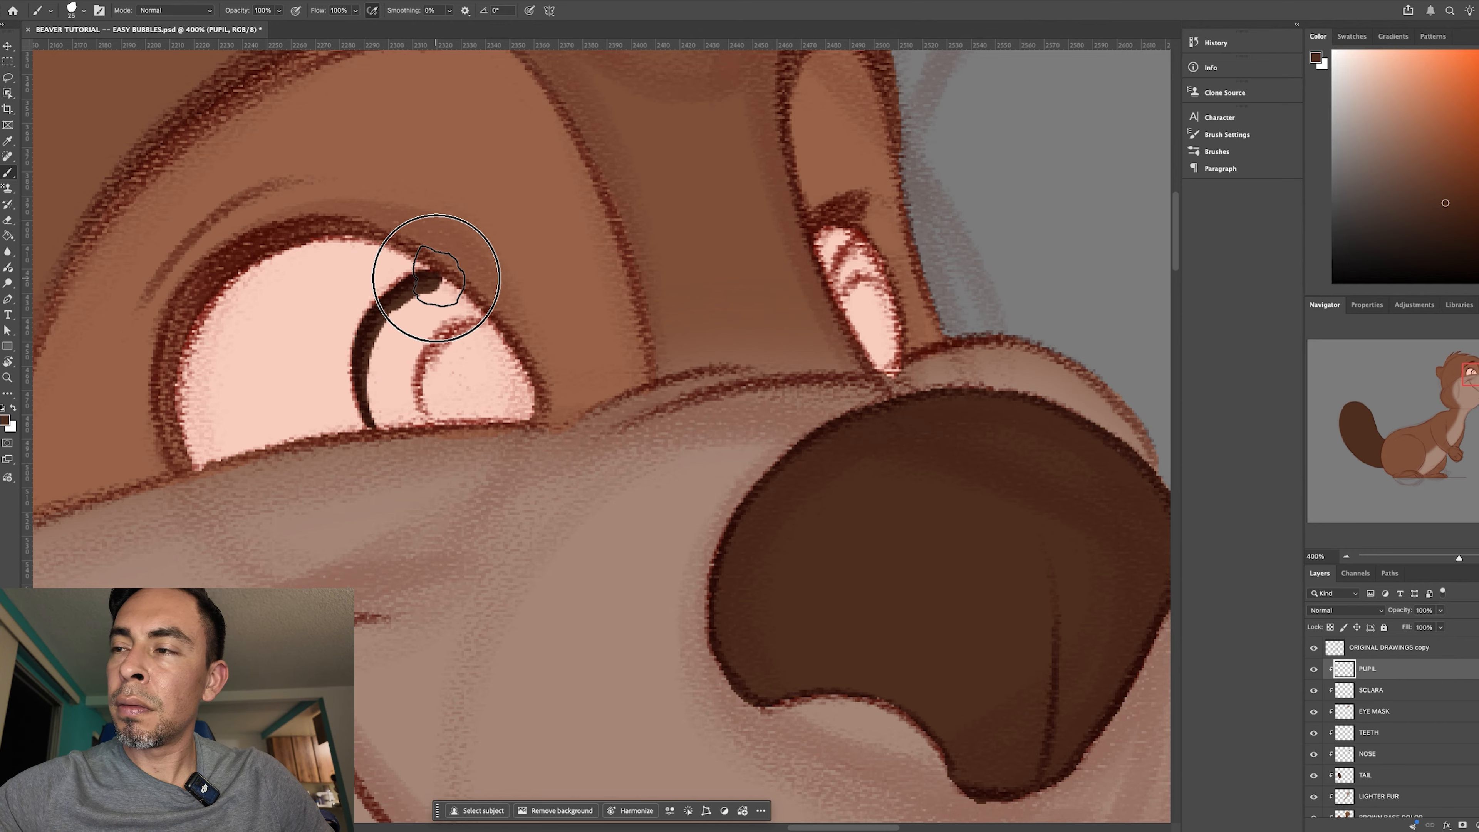
- Turn the canvas as needed and close the near pupil's dark brown outline along the eyelid and cheek edges
key(r)
drag(701, 574, 695, 328)
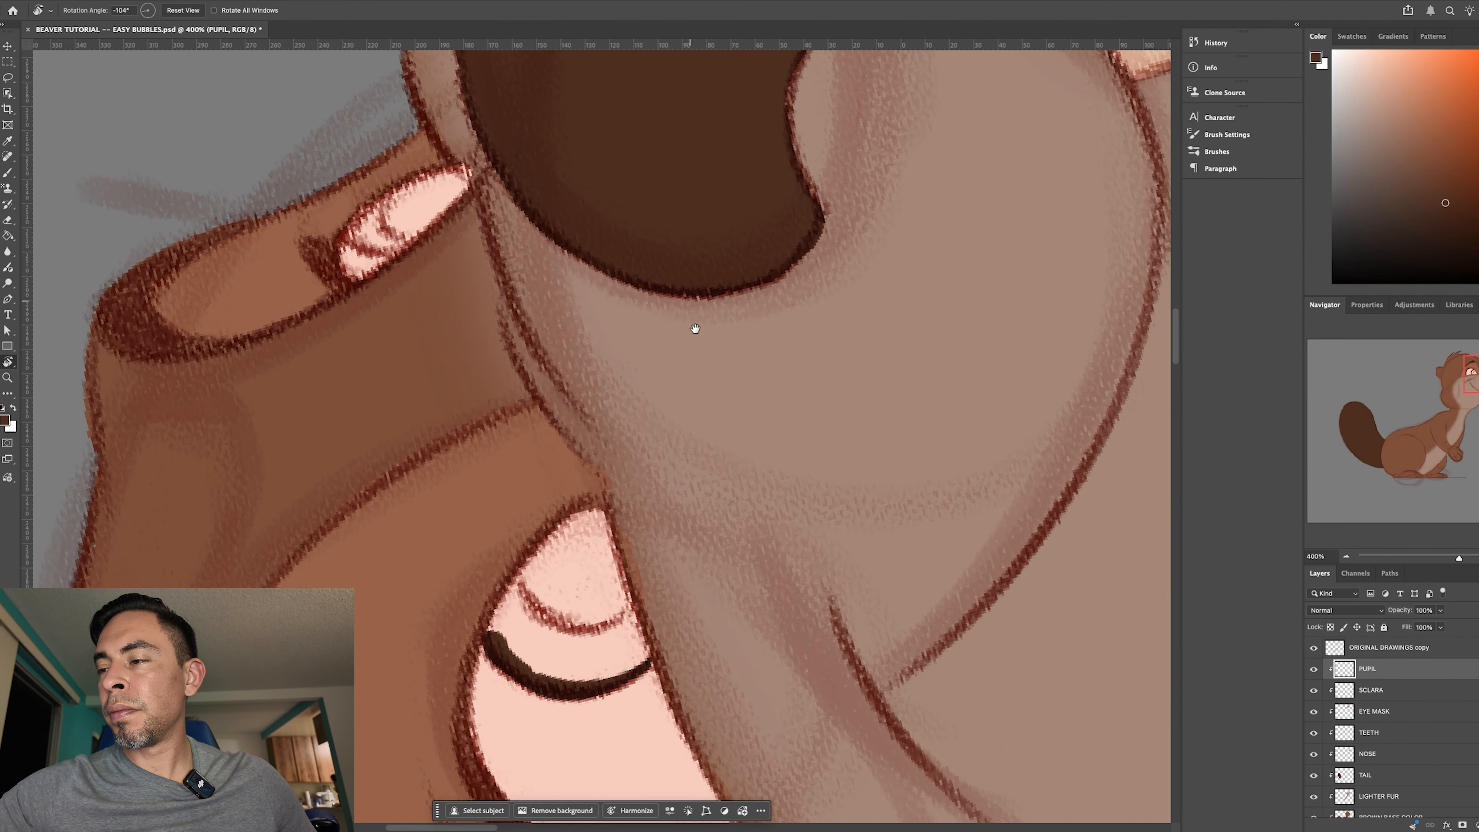
drag(686, 386, 691, 221)
key(b)
mouse_move(509, 473)
mouse_down()
mouse_move(544, 388)
mouse_move(508, 445)
mouse_move(567, 357)
mouse_move(504, 453)
mouse_move(579, 347)
mouse_up()
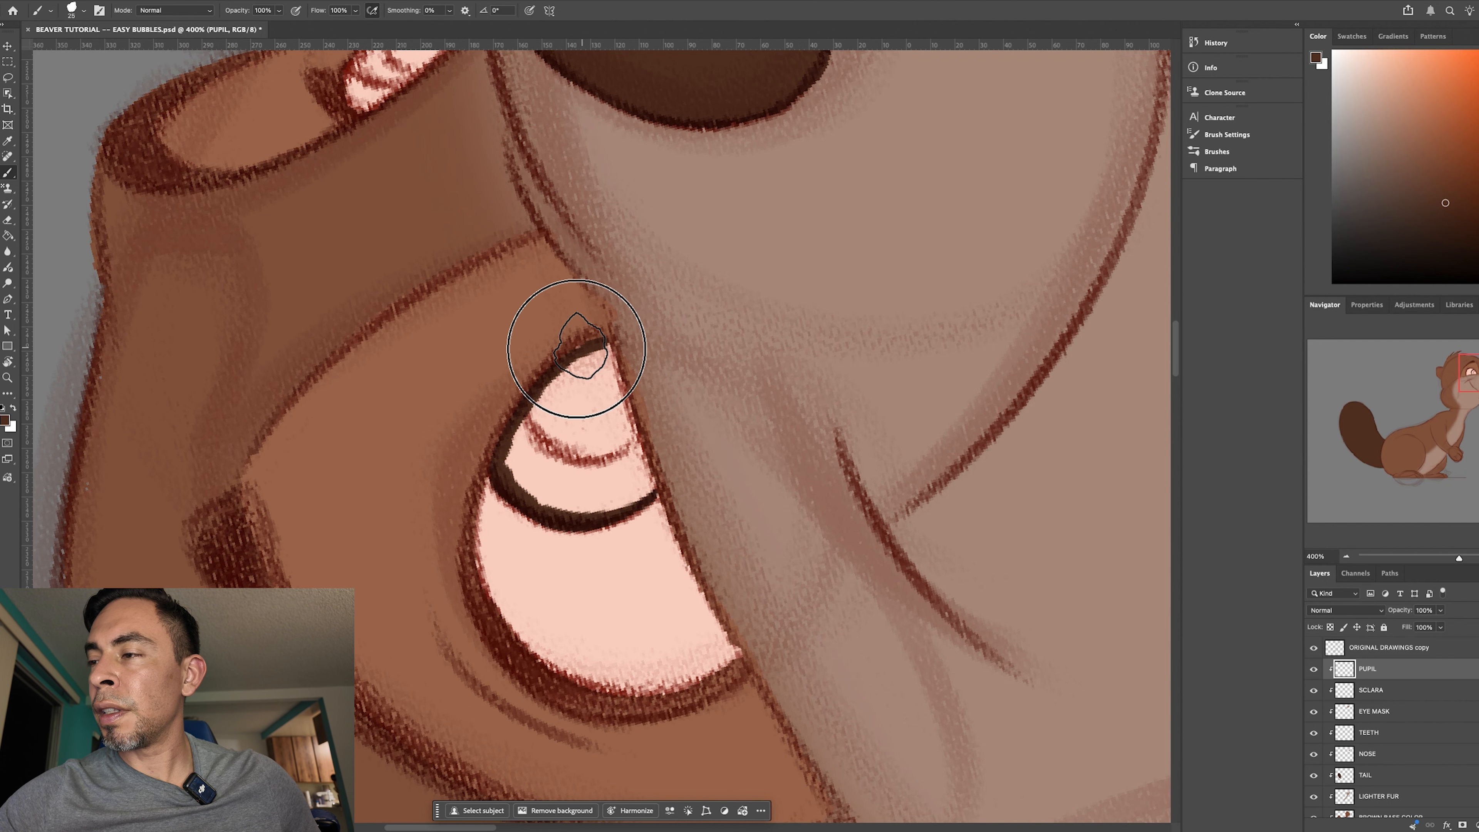
key(r)
drag(880, 608, 572, 393)
mouse_move(546, 498)
mouse_down()
mouse_move(597, 355)
mouse_move(542, 499)
mouse_up()
key(r)
drag(875, 512, 629, 458)
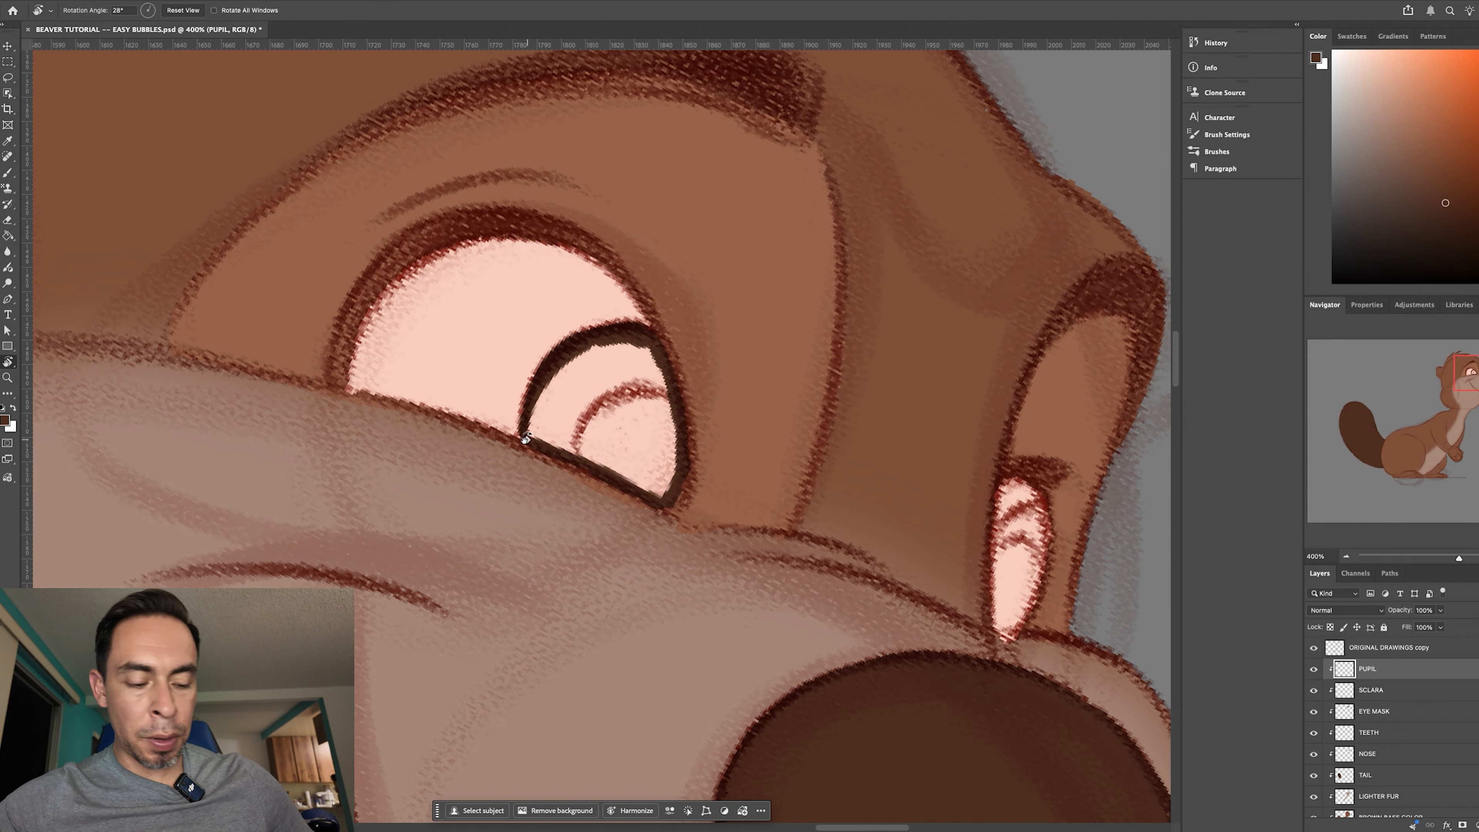
- Fill the outlined near pupil with the dark brown using the Paint Bucket
key(b)
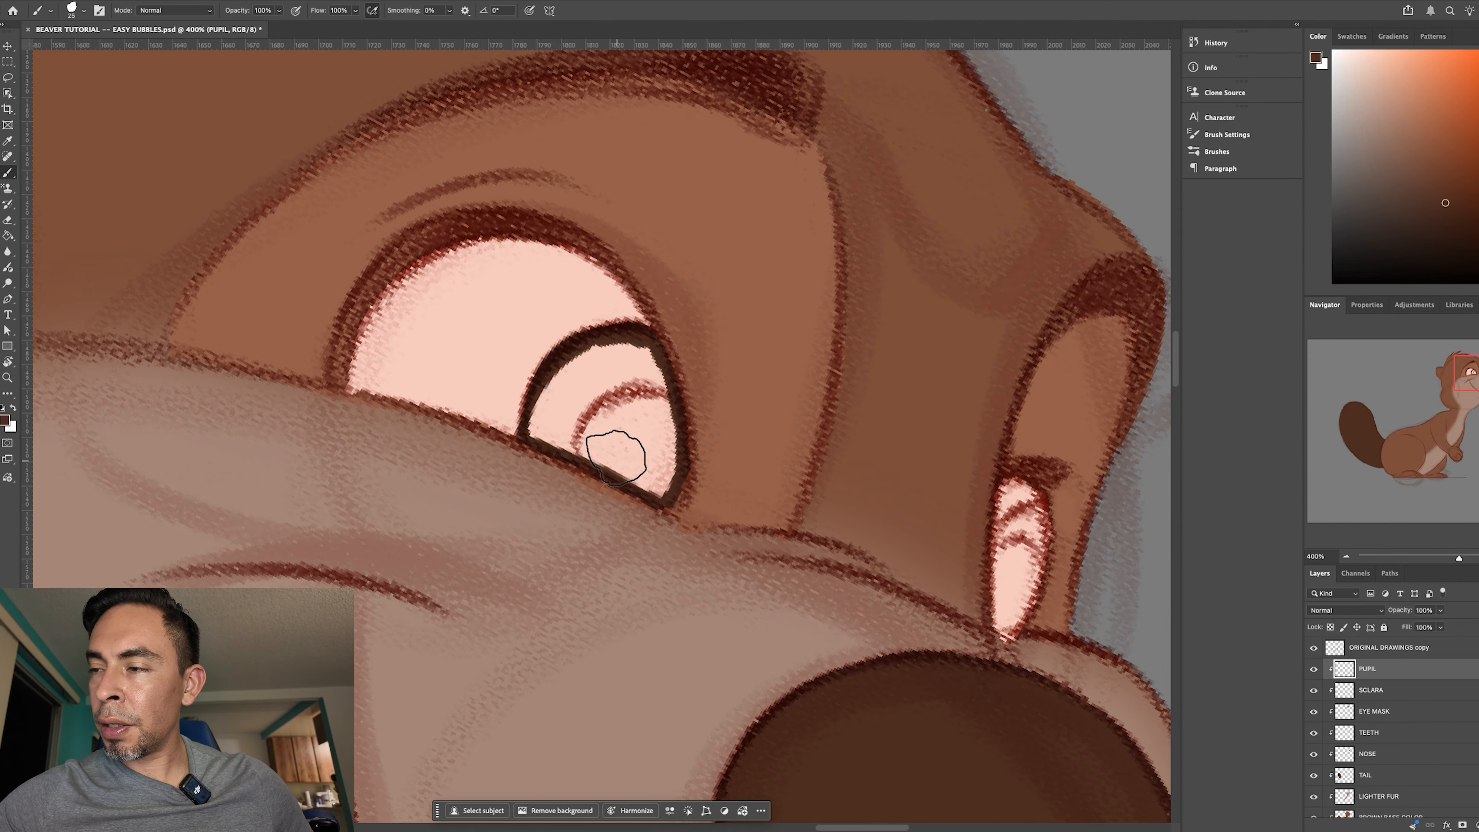
key(g)
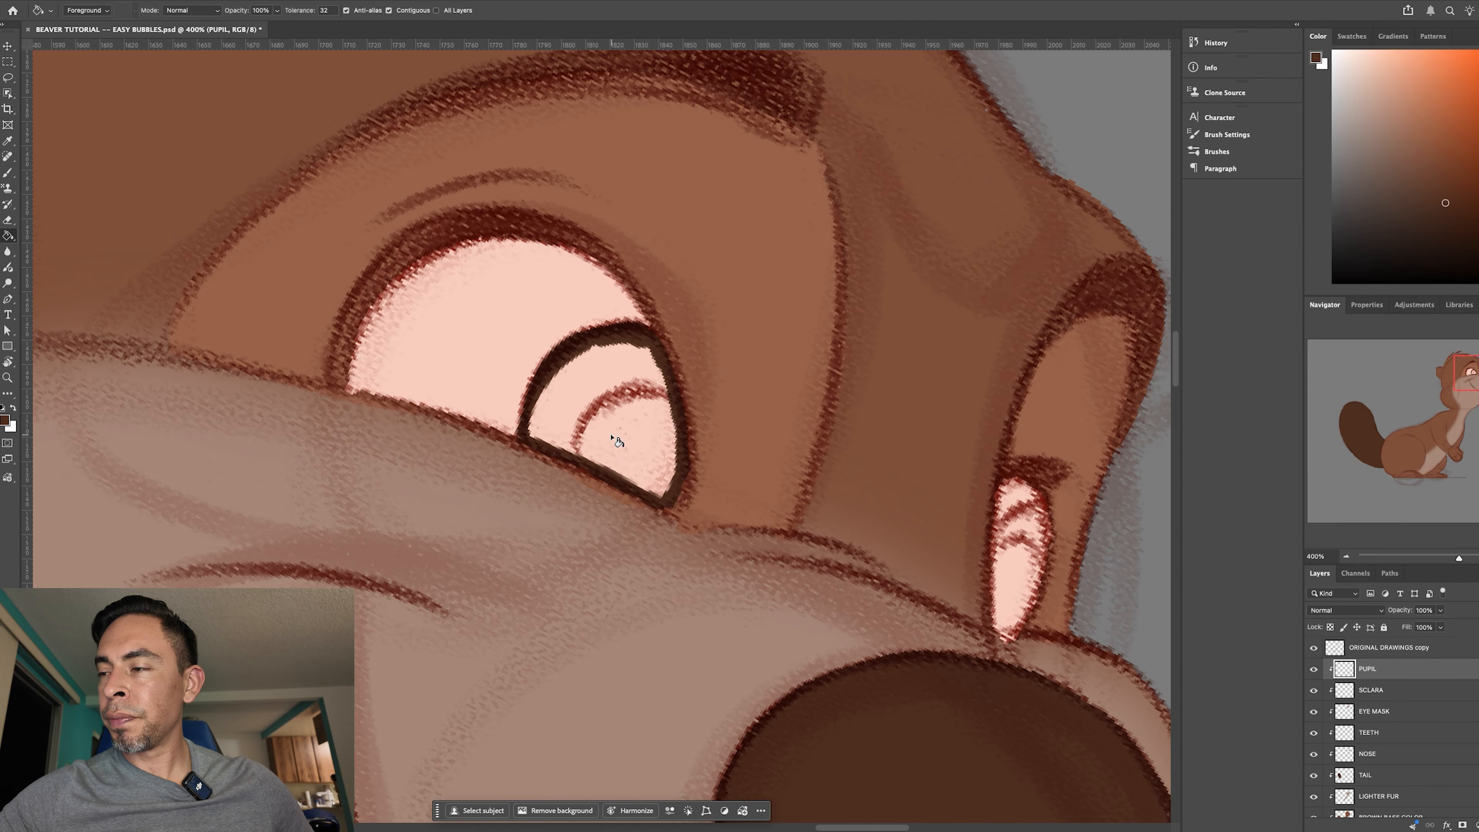
click(626, 460)
key(ctrl+d)
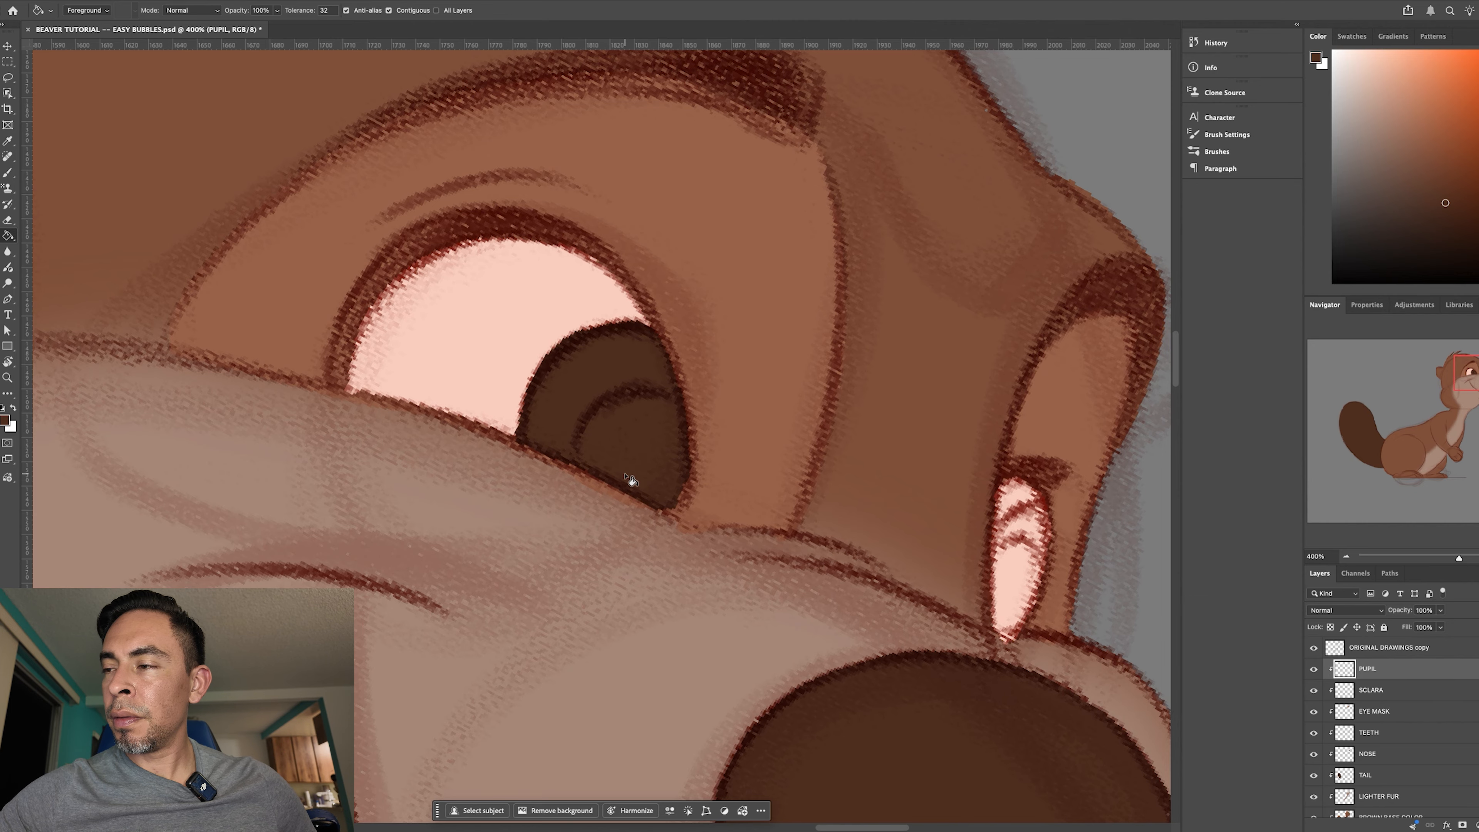
- Outline the far pupil in the same dark brown and fill it with the Paint Bucket
key(ctrl+minus)
key(r)
drag(964, 710, 959, 569)
key(ctrl+minus)
key(ctrl+minus)
key(ctrl+plus)
key(ctrl+plus)
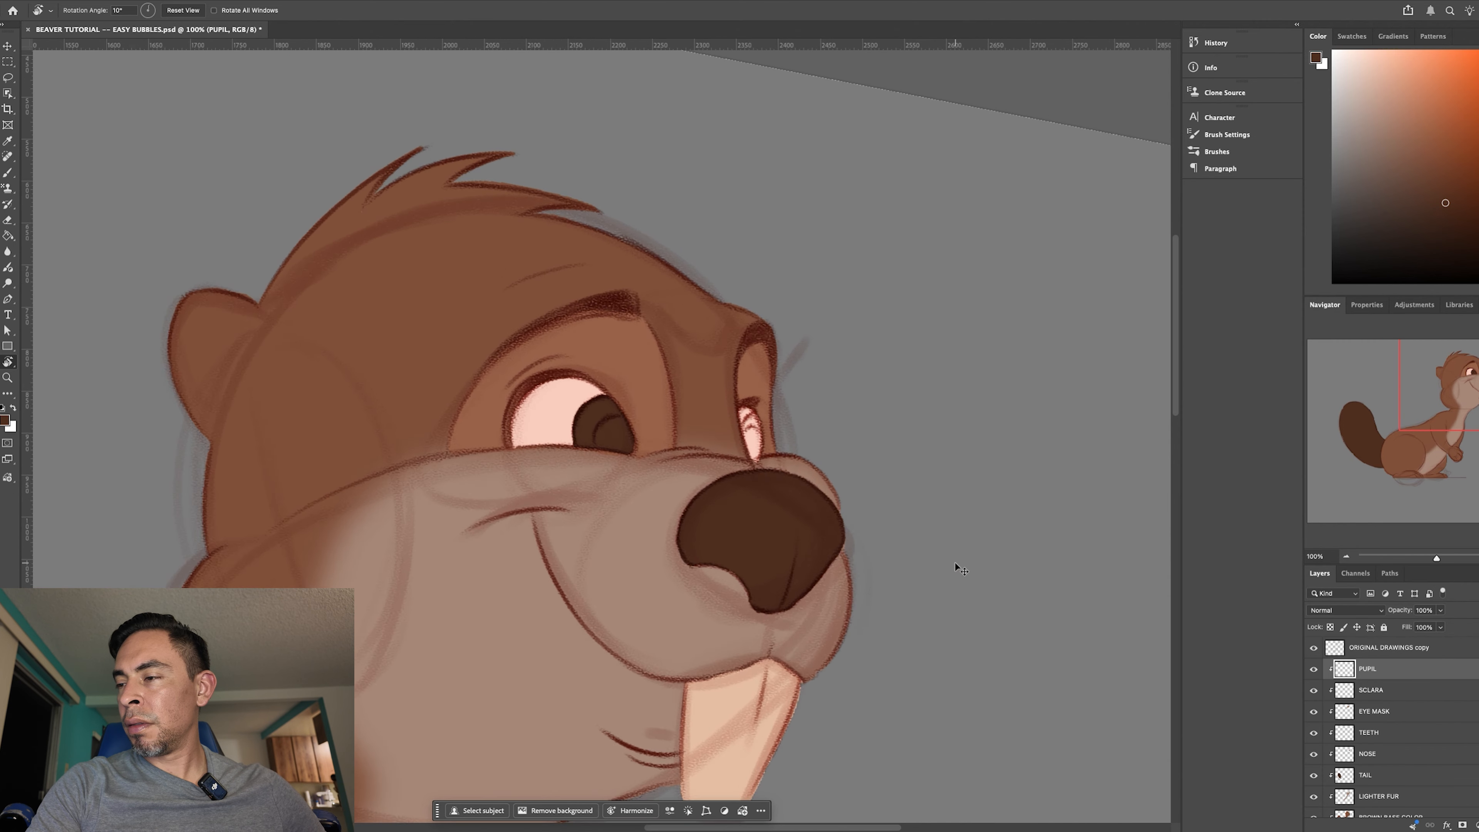
drag(849, 560, 705, 543)
key(b)
mouse_move(757, 372)
mouse_down()
mouse_move(734, 413)
mouse_move(733, 393)
mouse_move(746, 448)
mouse_move(732, 408)
mouse_move(752, 468)
mouse_move(743, 459)
mouse_move(759, 469)
mouse_move(753, 374)
mouse_move(772, 407)
mouse_move(762, 381)
mouse_move(759, 436)
mouse_up()
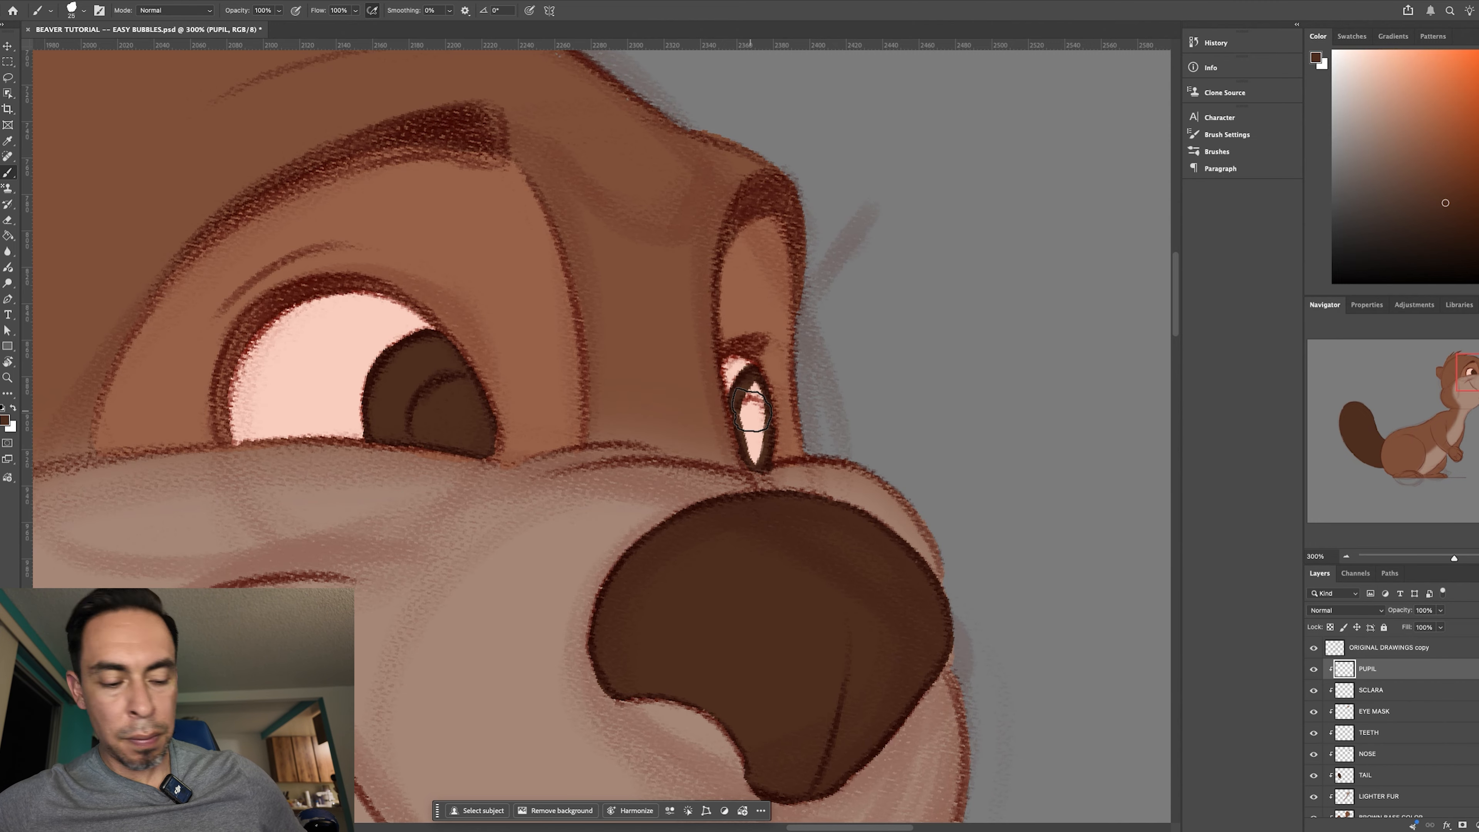
key(g)
click(763, 424)
click(762, 429)
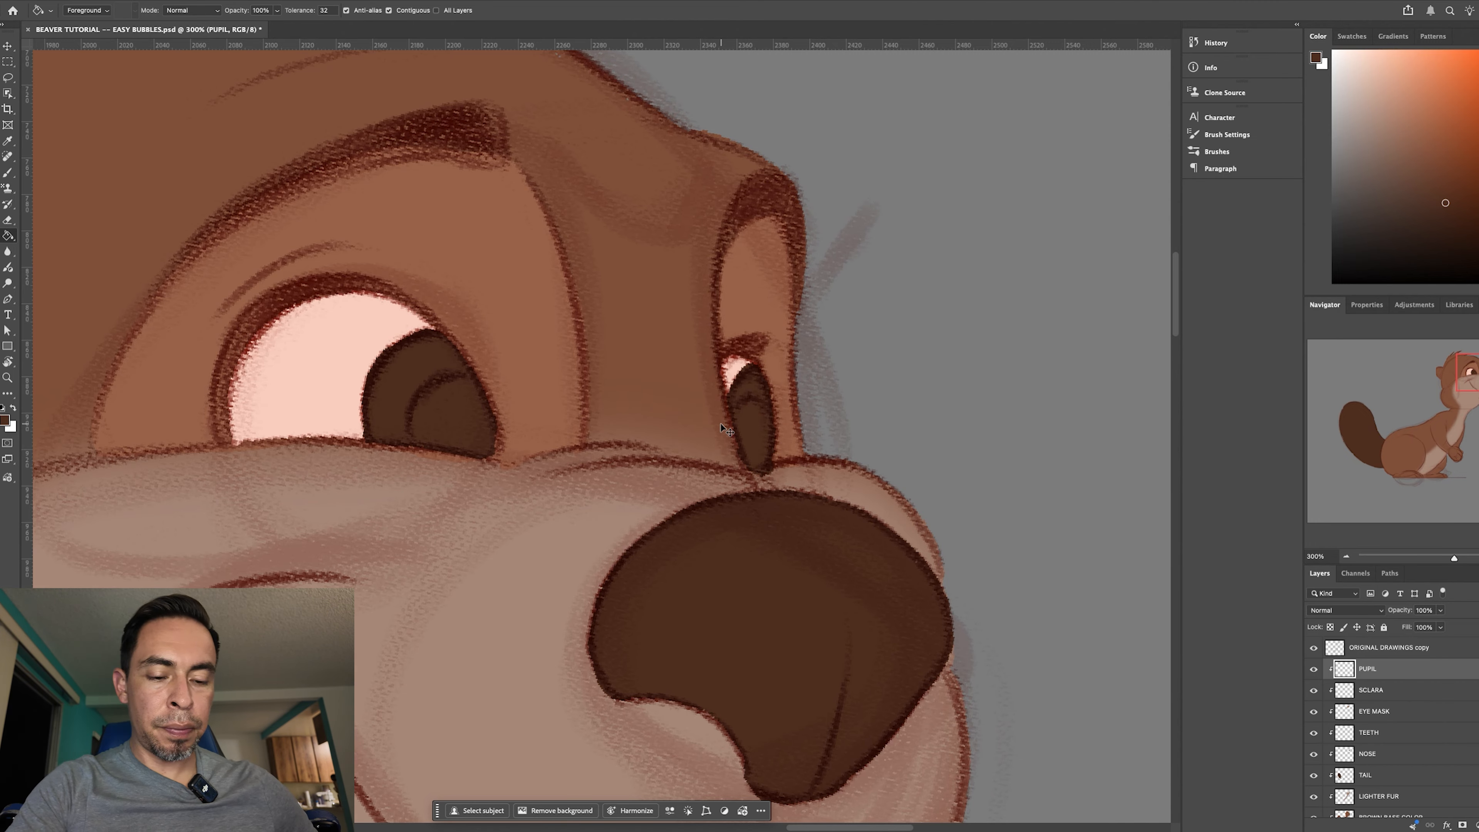
- Straighten the canvas and examine the filled pupils against the whole beaver and closer up
key(super+minus)
key(super+minus)
key(super+minus)
key(super+minus)
key(super+minus)
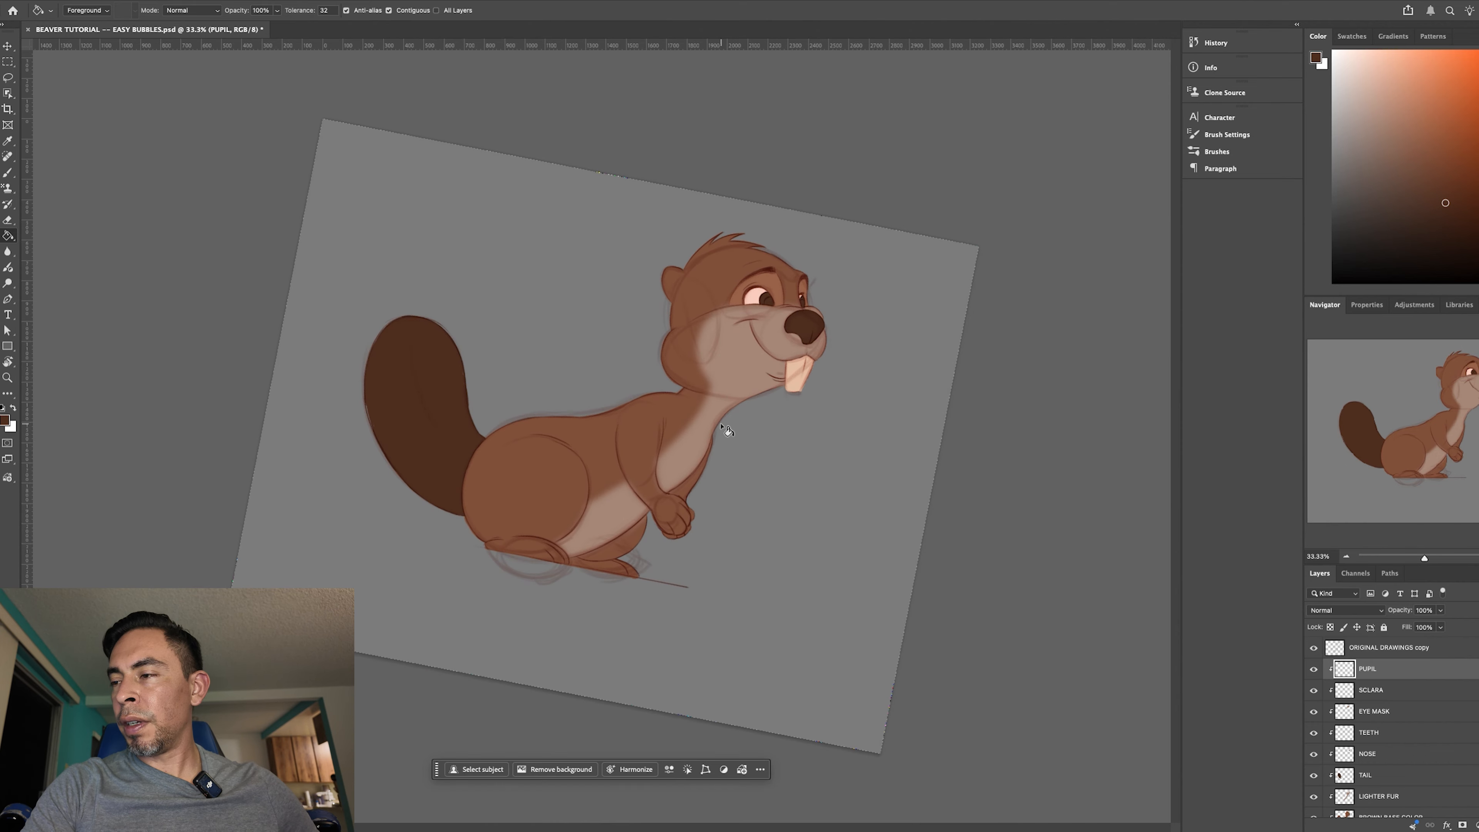
key(r)
drag(955, 675, 997, 612)
key(super+plus)
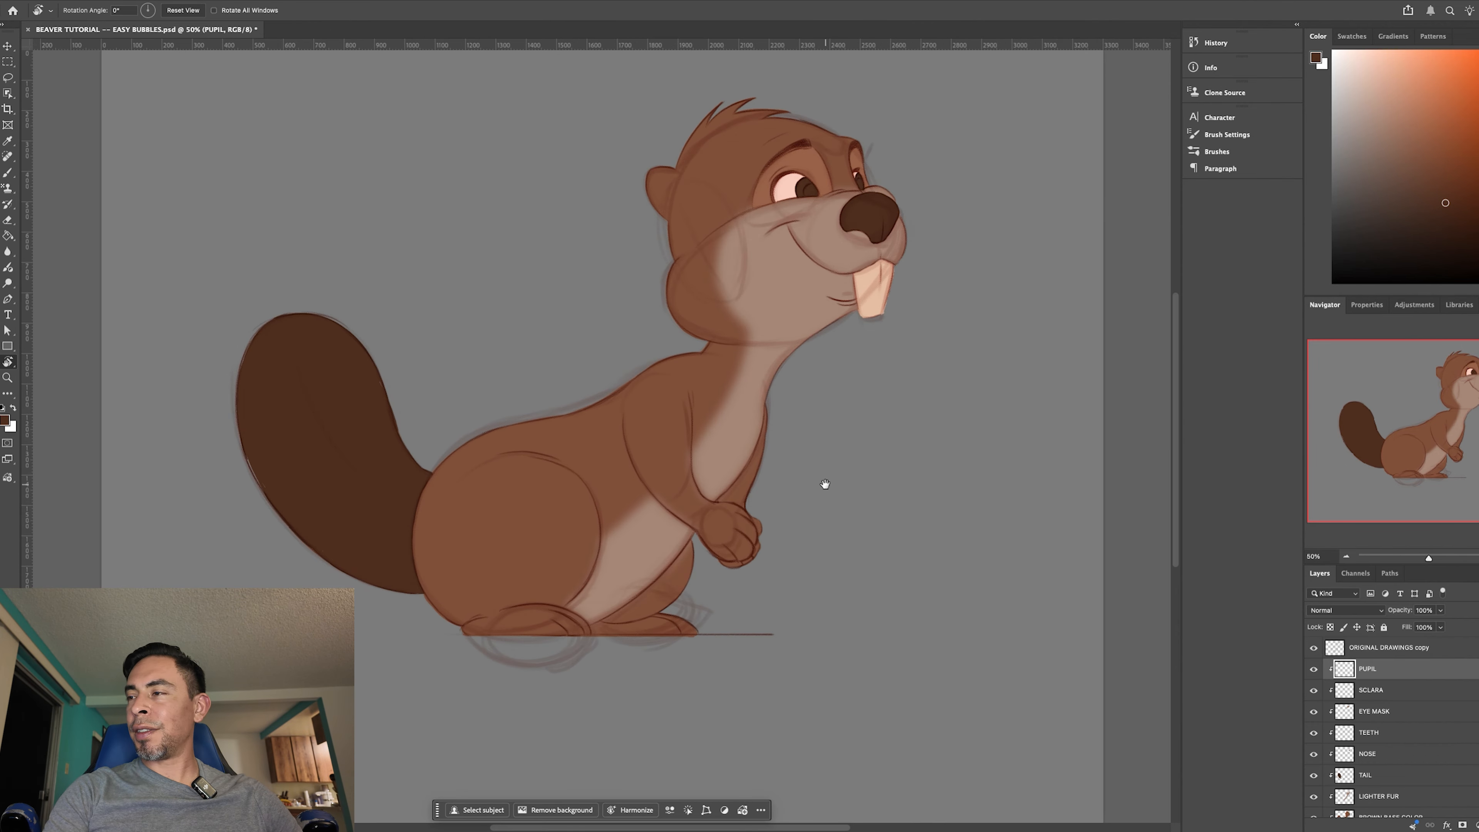
drag(789, 512, 671, 595)
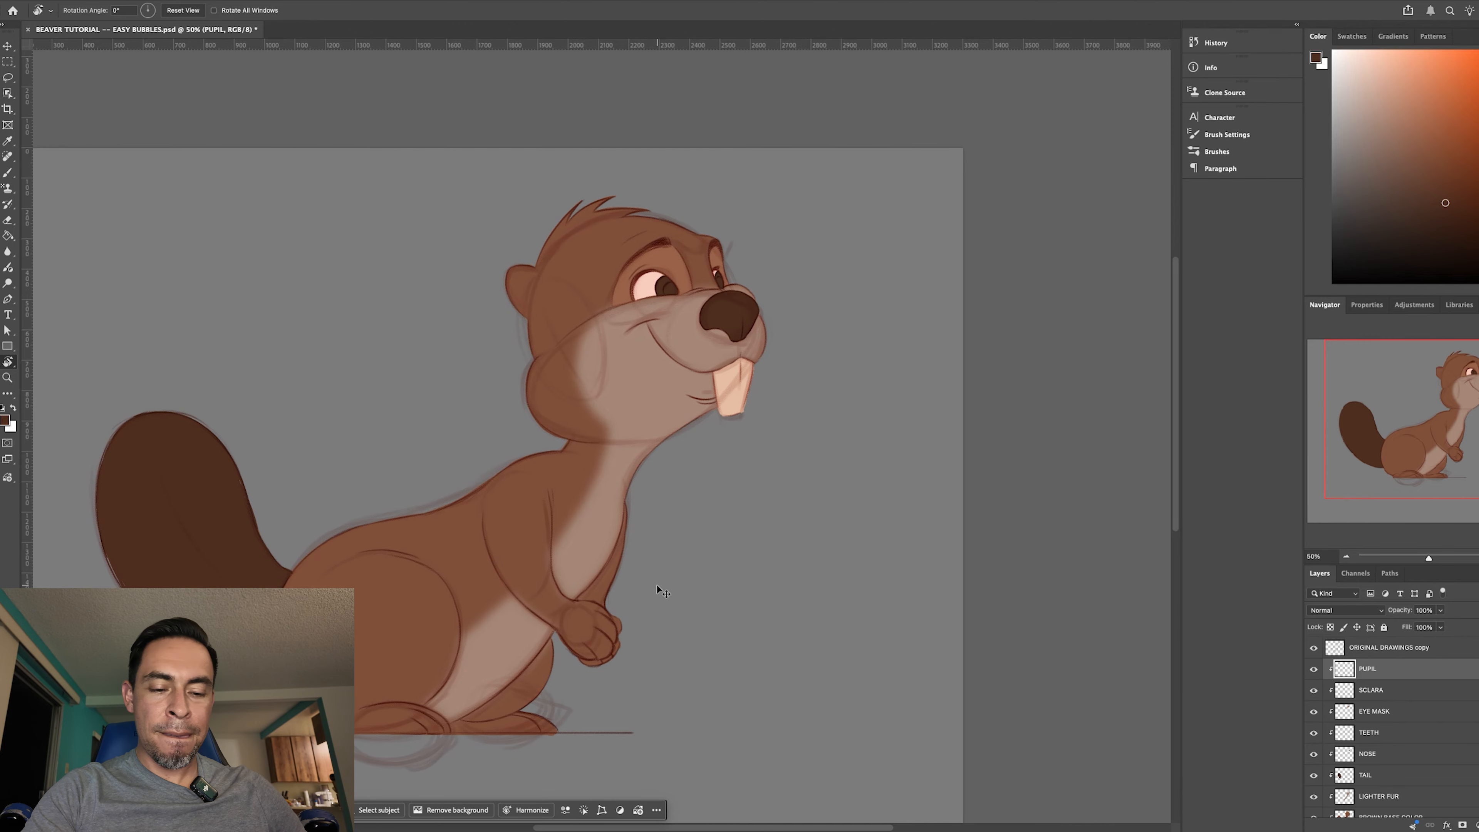
key(super+plus)
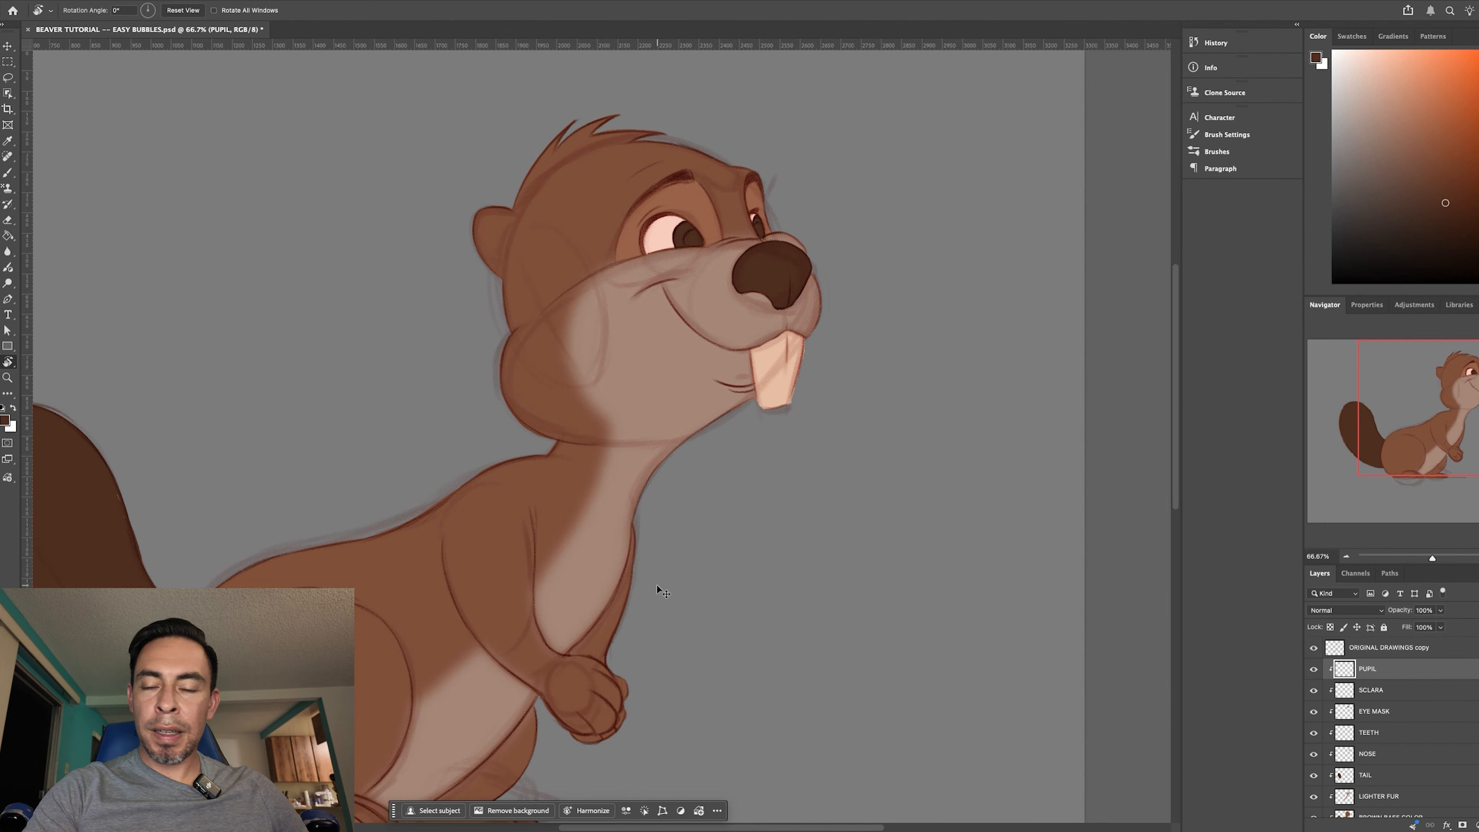
key(super+plus)
drag(833, 461, 719, 536)
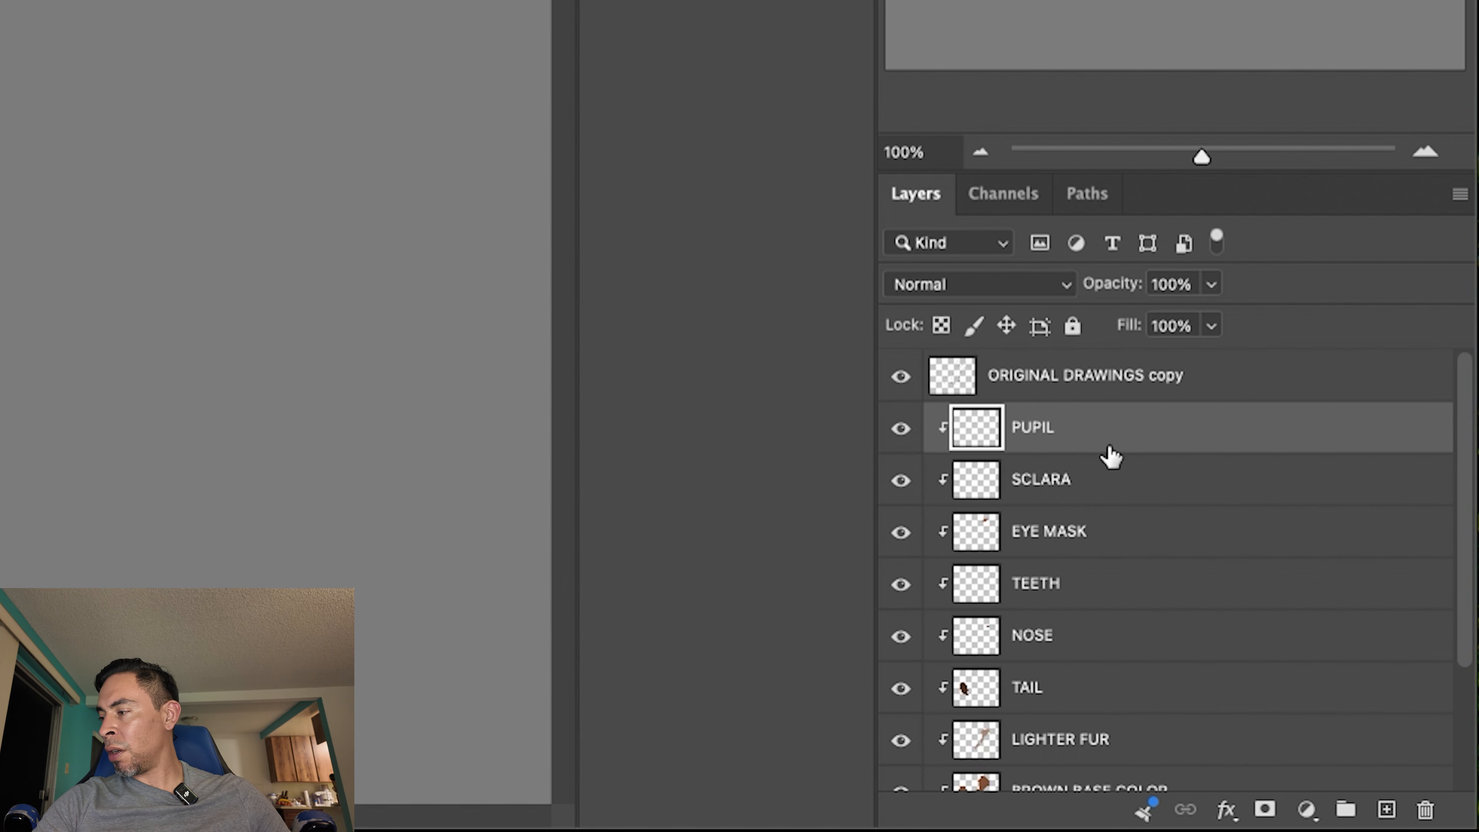
- Add a new layer above PUPIL, clip it to the layers below, and name it IRIS
click(1477, 823)
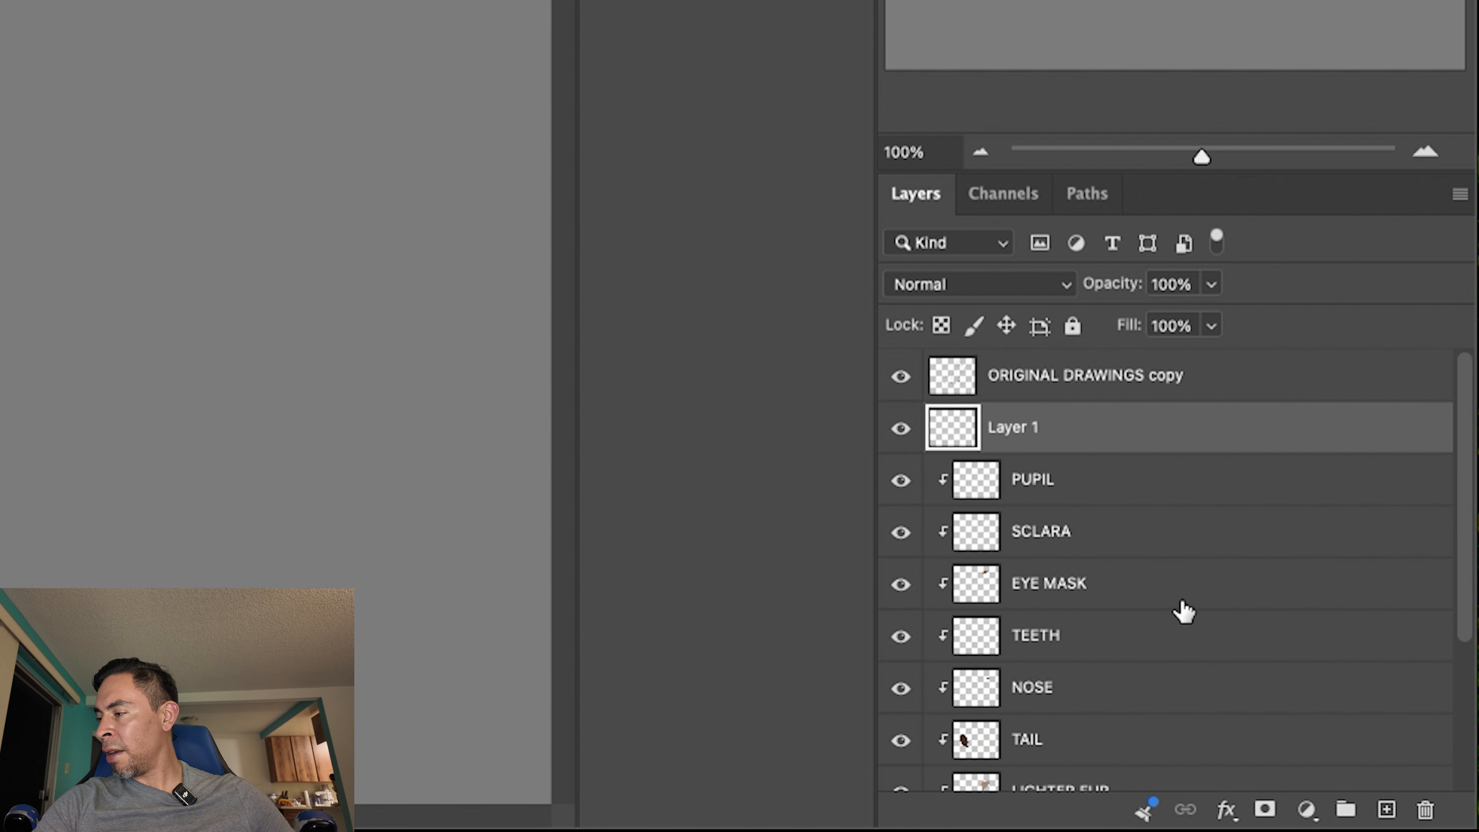
right_click(1034, 451)
click(1199, 687)
double_click(1024, 430)
key(BackSpace)
text(IRIS)
key(Return)
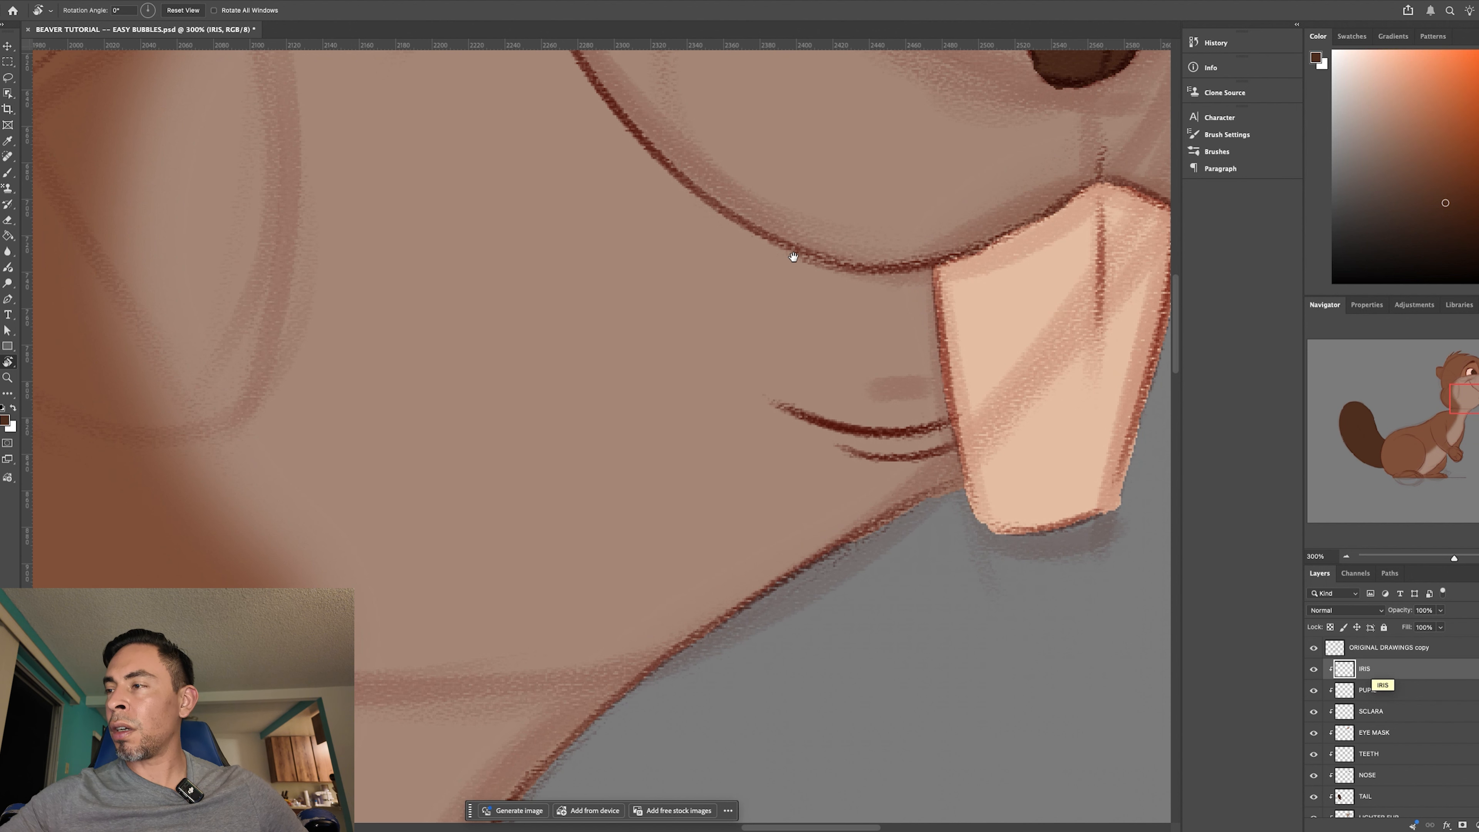
- Choose a near-black brown and start outlining the inner circle of the near eye with a smaller brush
drag(793, 256, 791, 574)
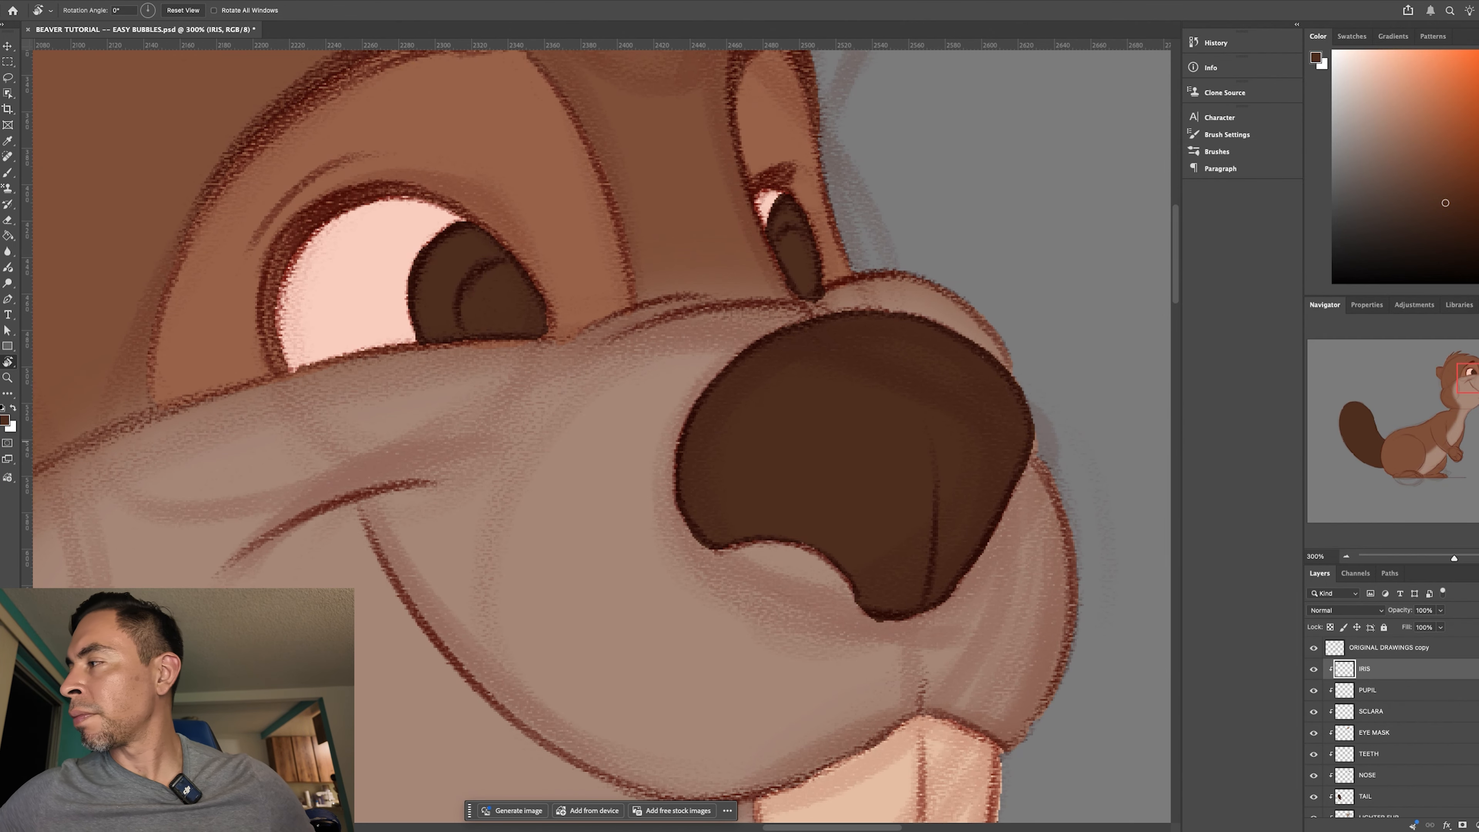
click(1450, 215)
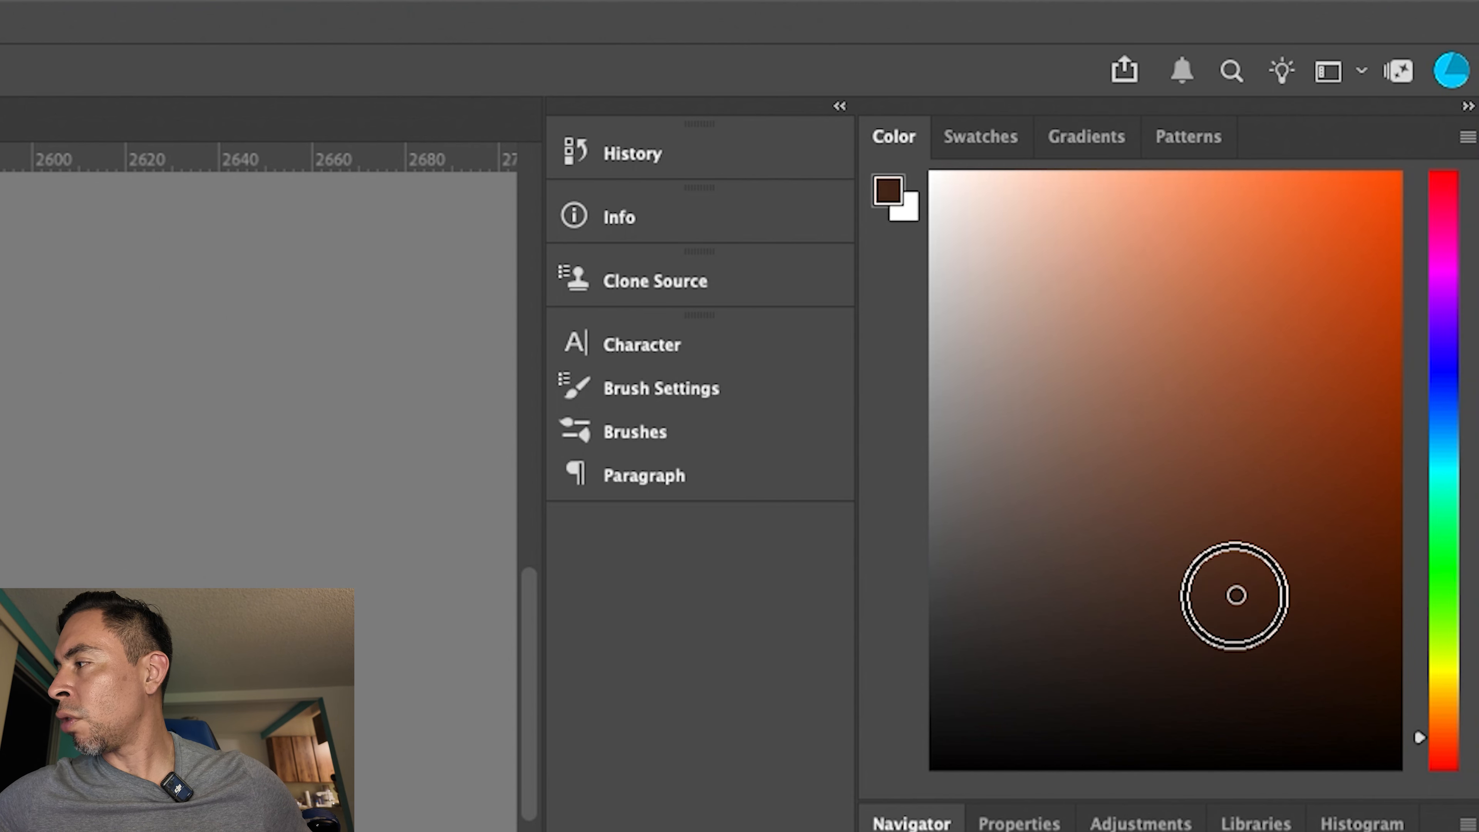
drag(1236, 595, 1250, 679)
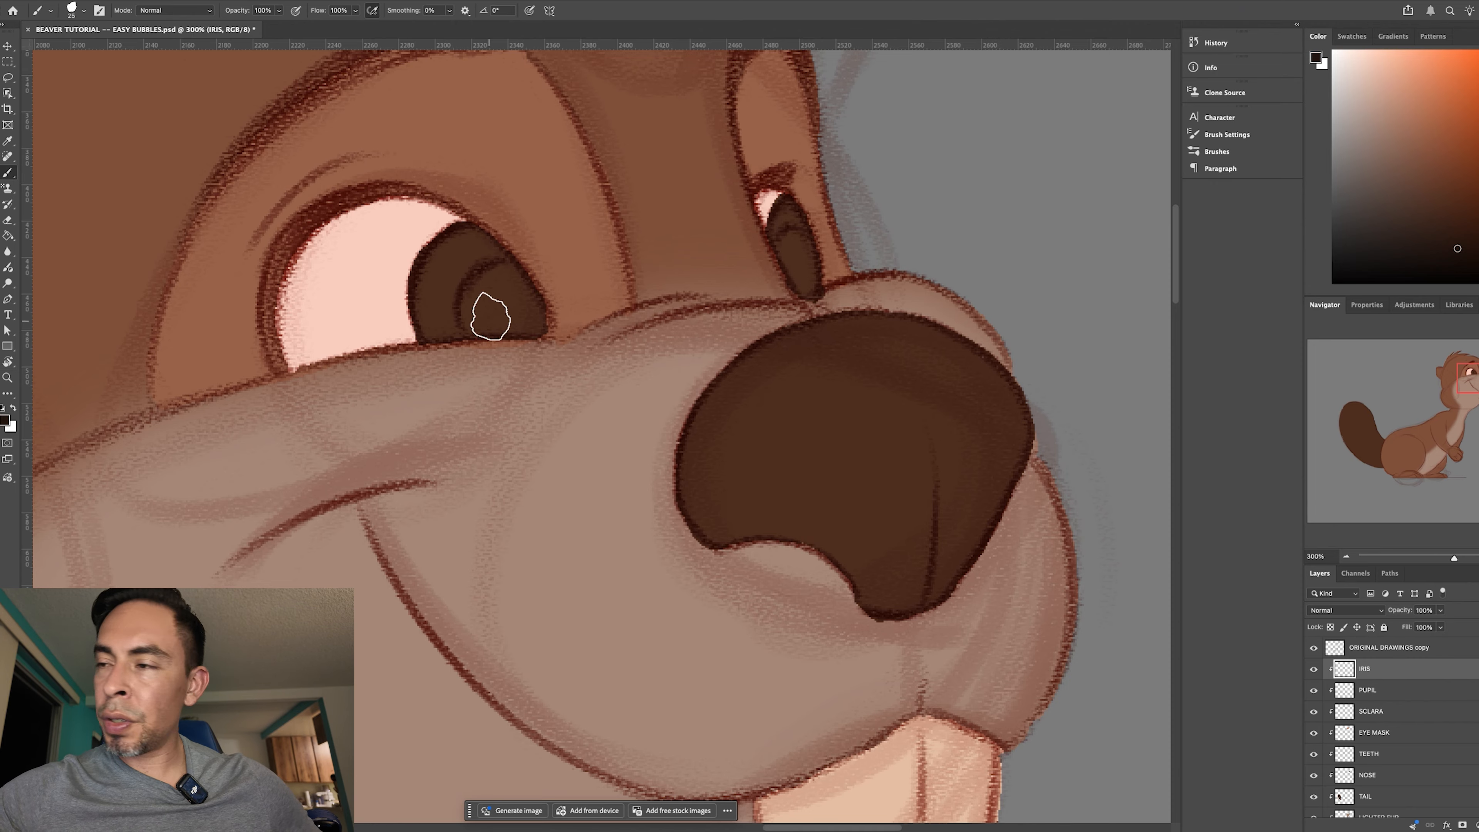
key(bracketleft)
mouse_move(506, 267)
mouse_down()
mouse_move(469, 285)
mouse_move(511, 266)
mouse_move(481, 270)
mouse_move(507, 268)
mouse_move(472, 320)
mouse_move(474, 275)
mouse_move(466, 327)
mouse_move(471, 280)
mouse_move(462, 301)
mouse_move(515, 273)
mouse_move(457, 311)
mouse_move(495, 263)
mouse_up()
- Turn the canvas, close the near eye's inner circle outline along the eyelid and cheek edges, and fill it with the Paint Bucket
key(r)
drag(833, 503, 556, 114)
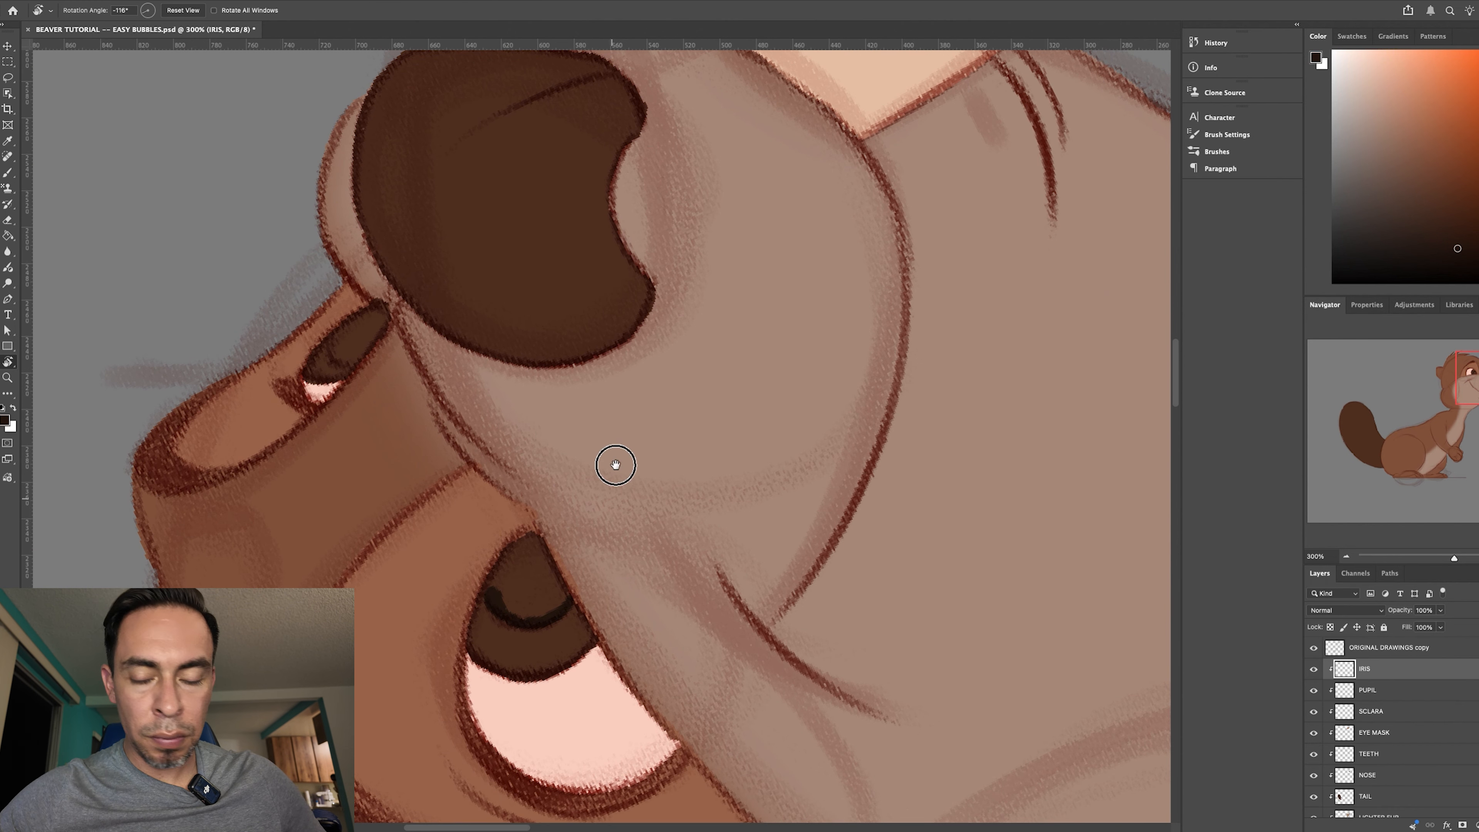
drag(615, 465, 601, 354)
key(b)
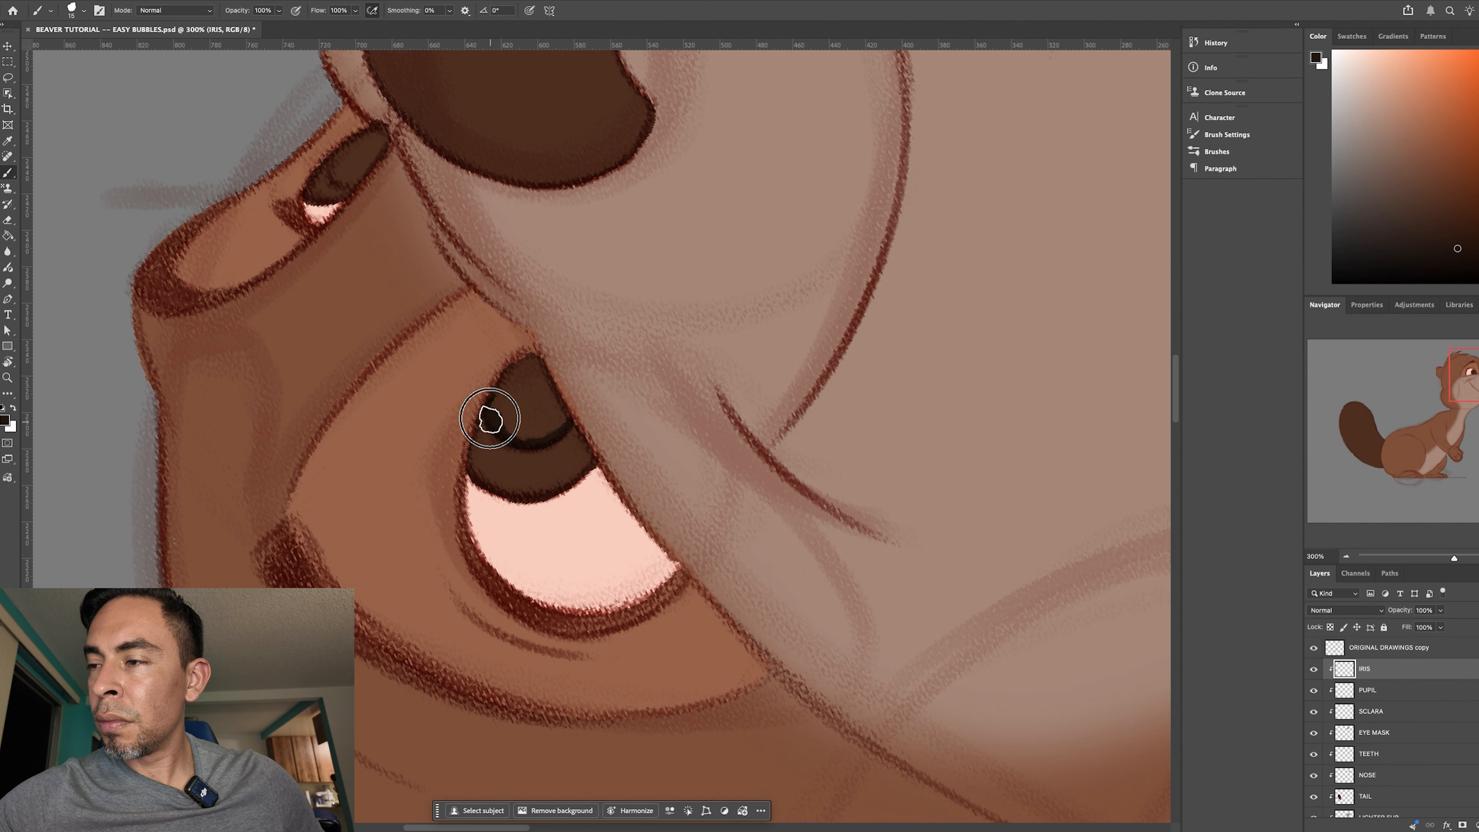
key(bracketright)
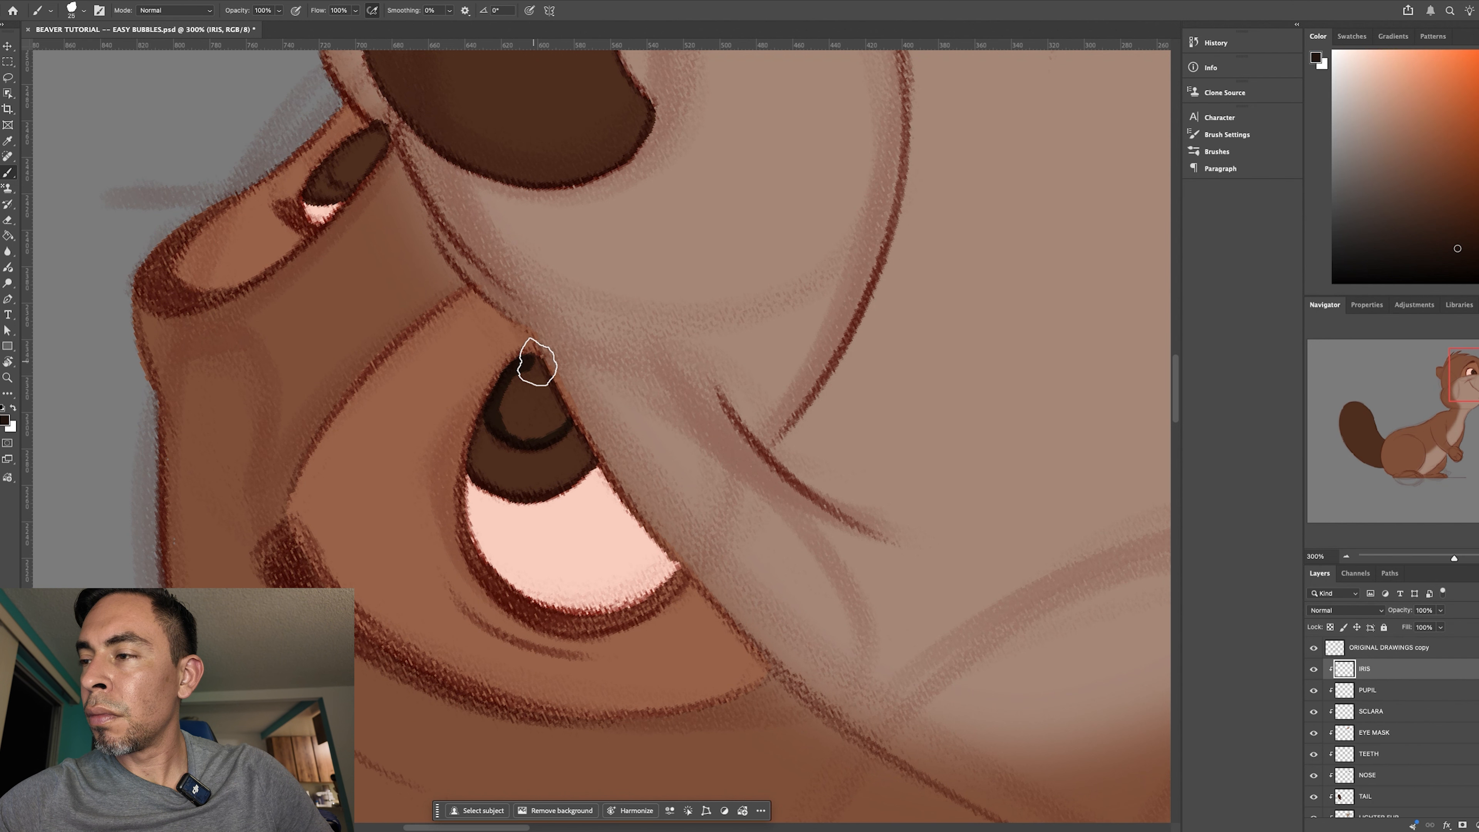
drag(538, 357, 555, 402)
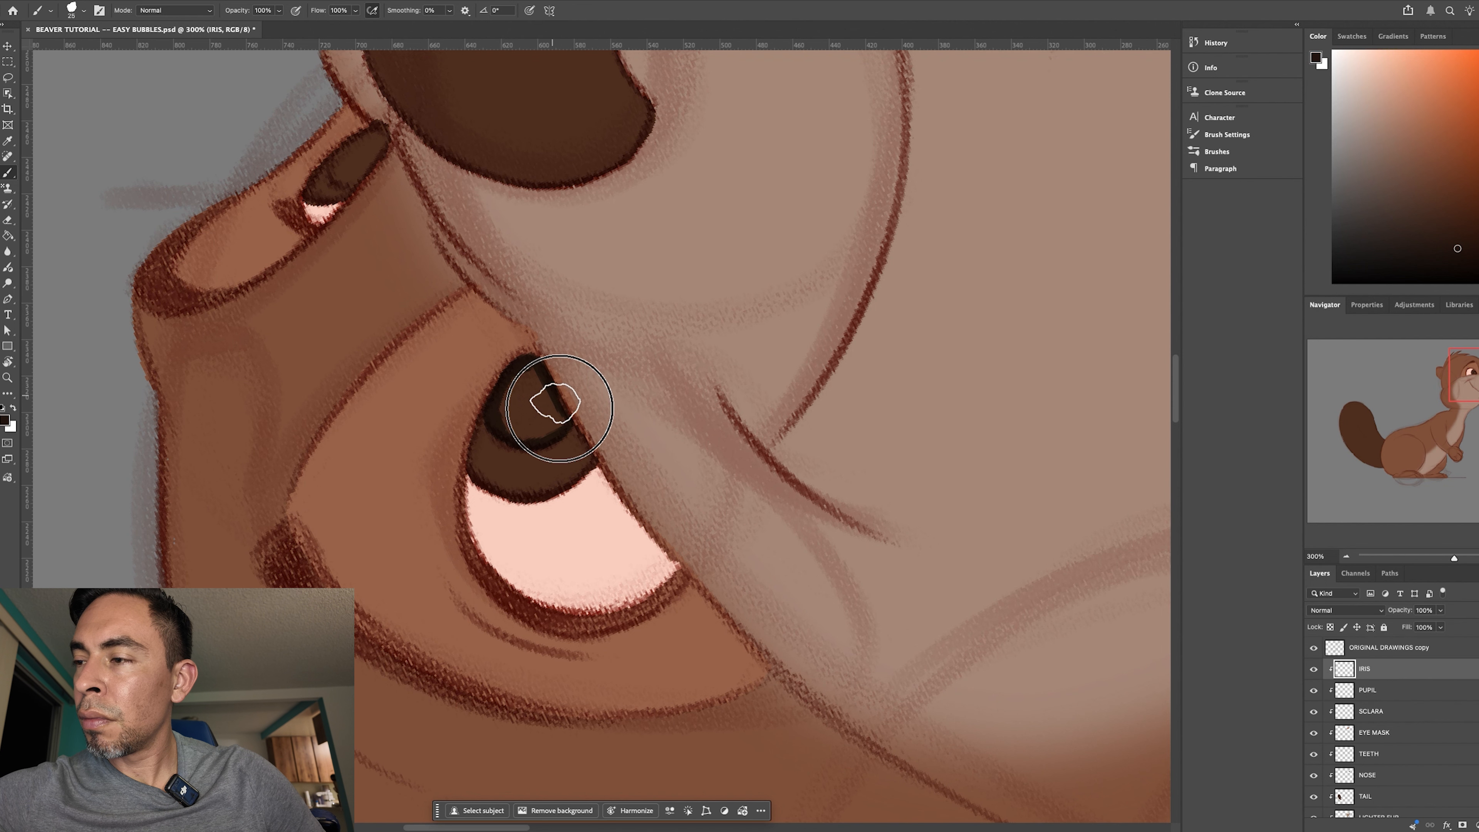
key(g)
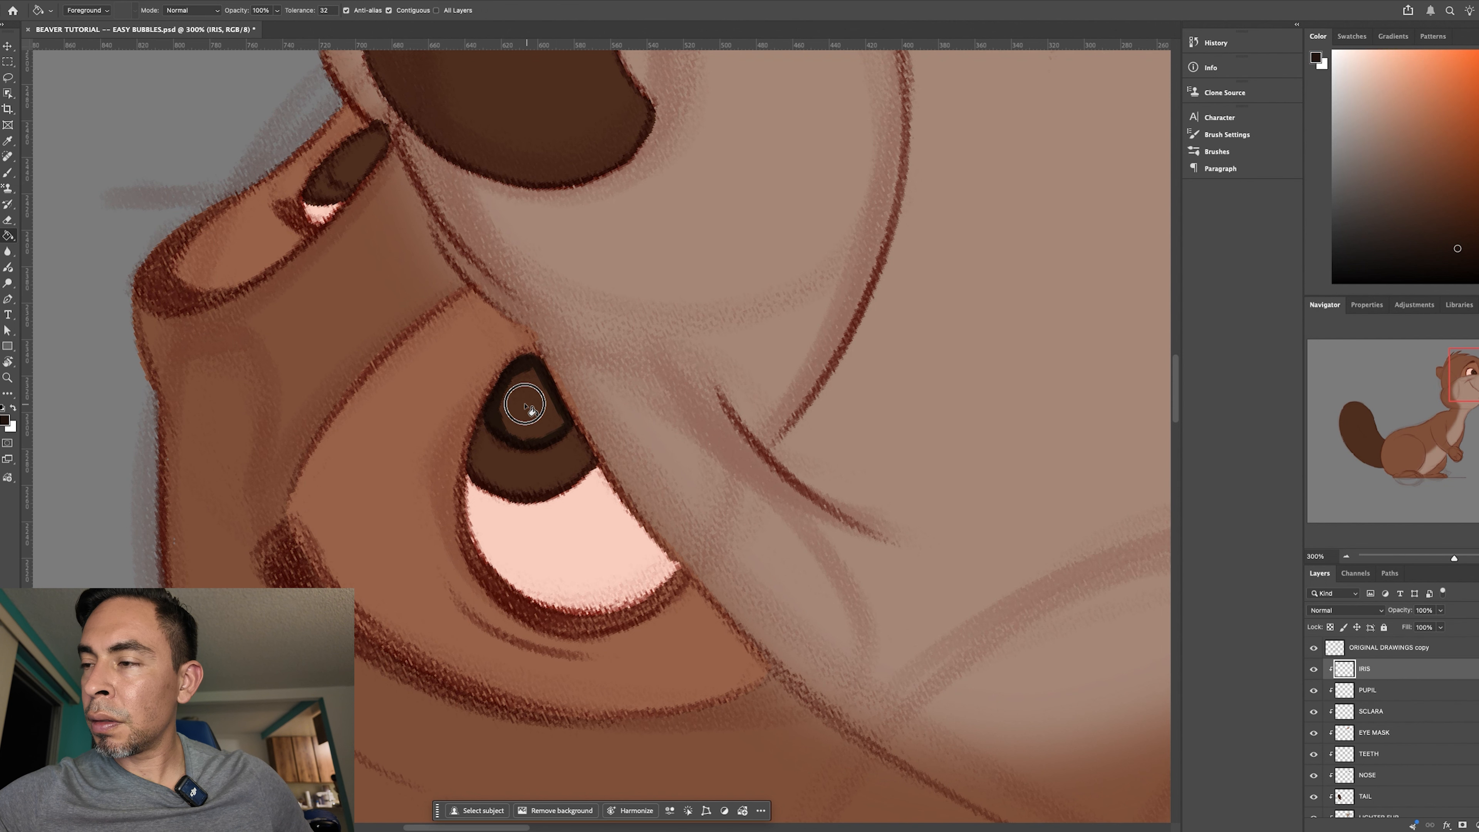
click(531, 411)
- Outline the far eye's inner circle in the same near-black brown and fill it with the Paint Bucket
key(r)
drag(885, 574, 510, 632)
key(ctrl+plus)
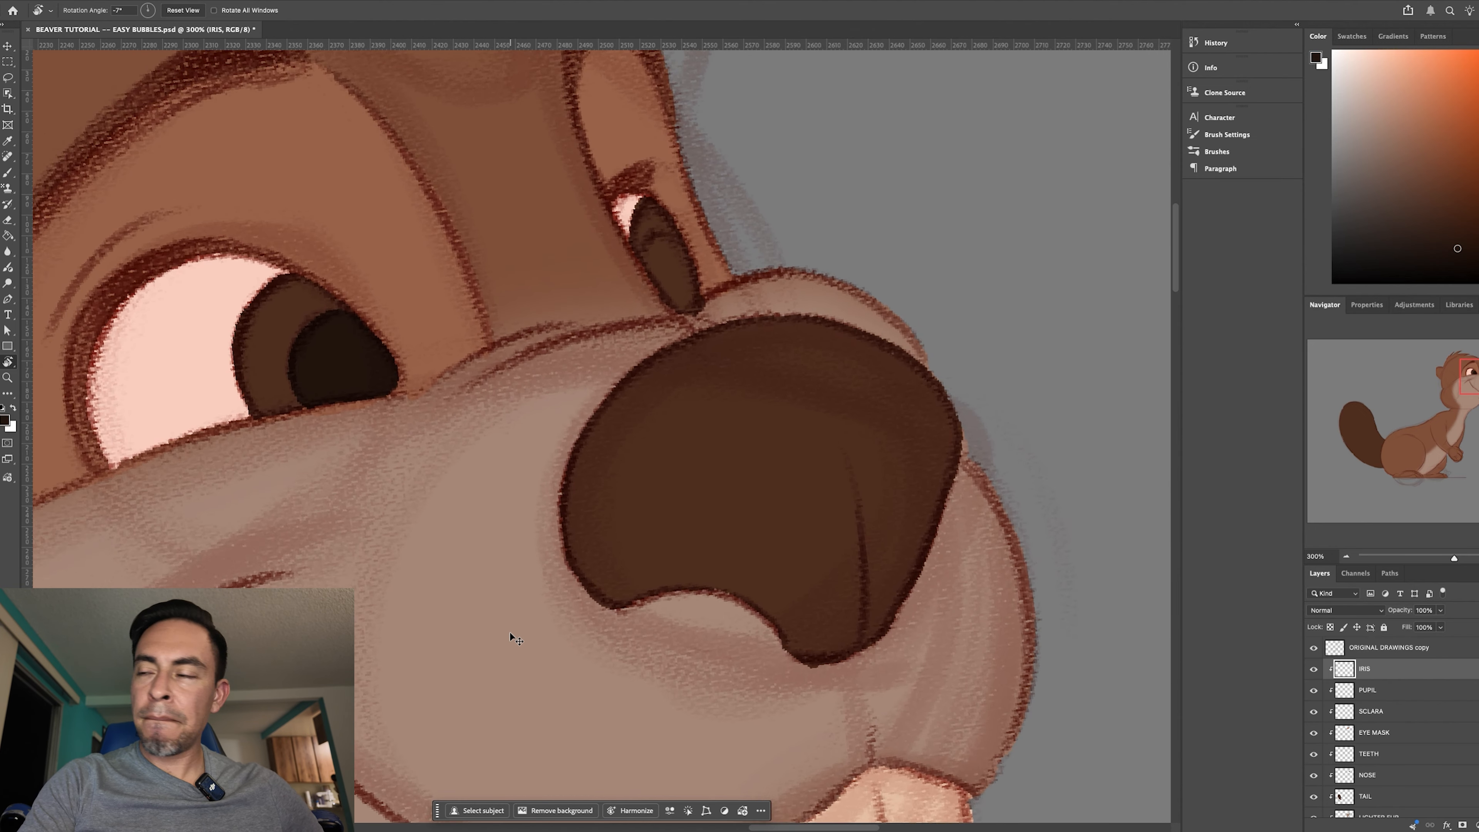
key(b)
mouse_move(669, 236)
mouse_down()
mouse_move(692, 202)
mouse_move(712, 273)
mouse_move(677, 216)
mouse_move(666, 246)
mouse_move(652, 224)
mouse_move(703, 284)
mouse_up()
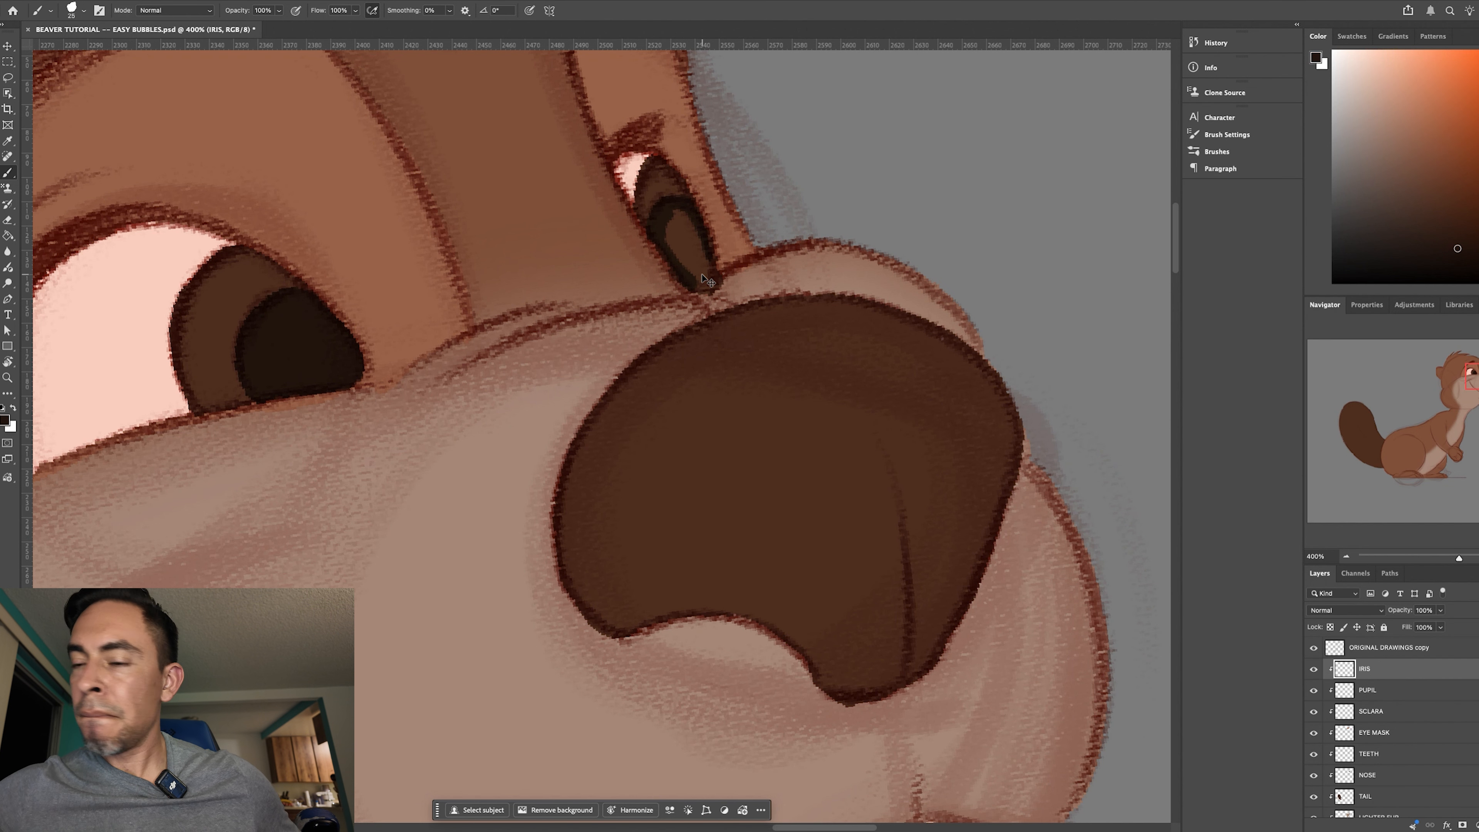
key(ctrl+plus)
key(bracketleft)
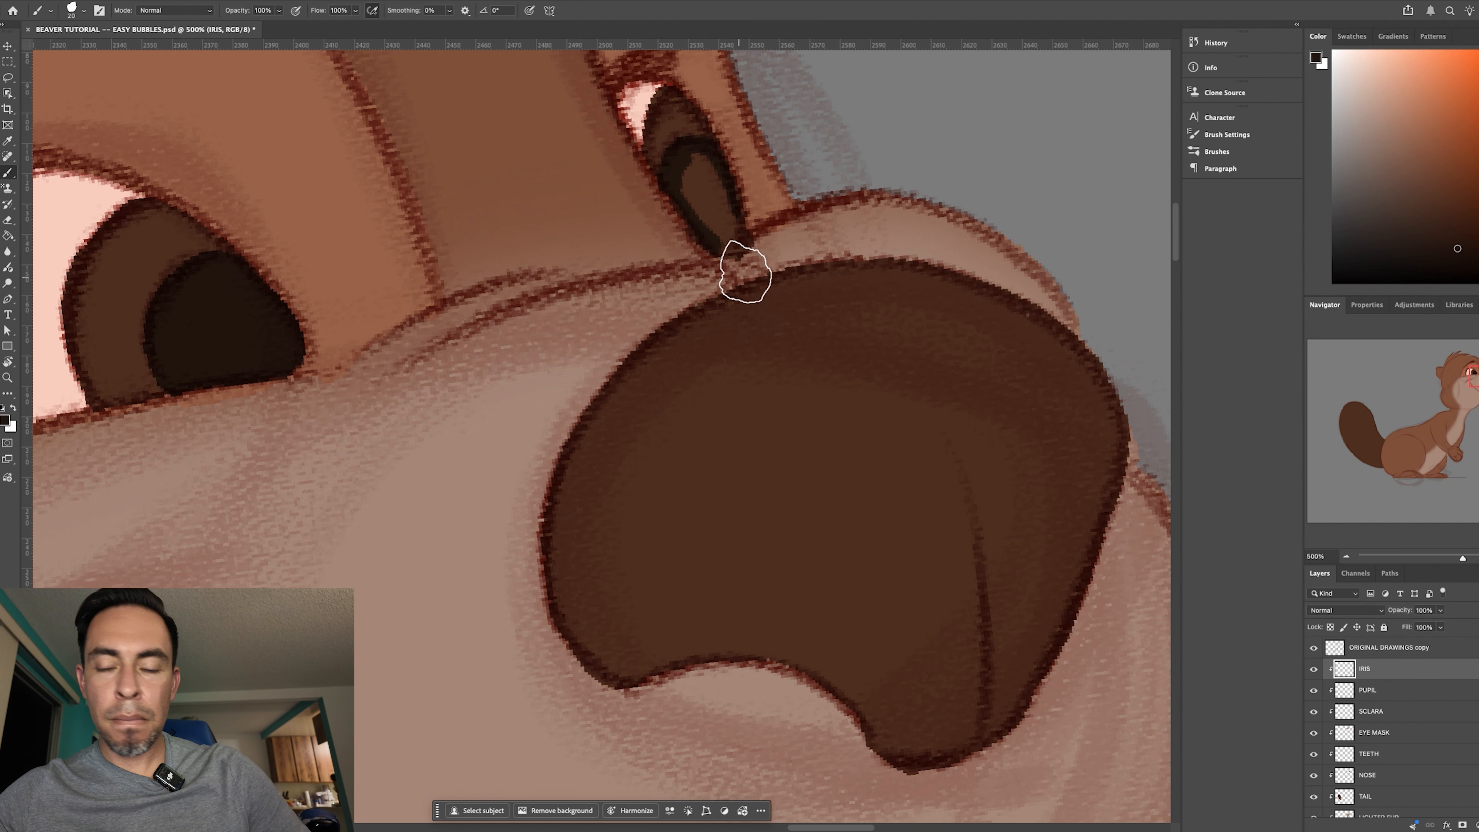
key(bracketleft)
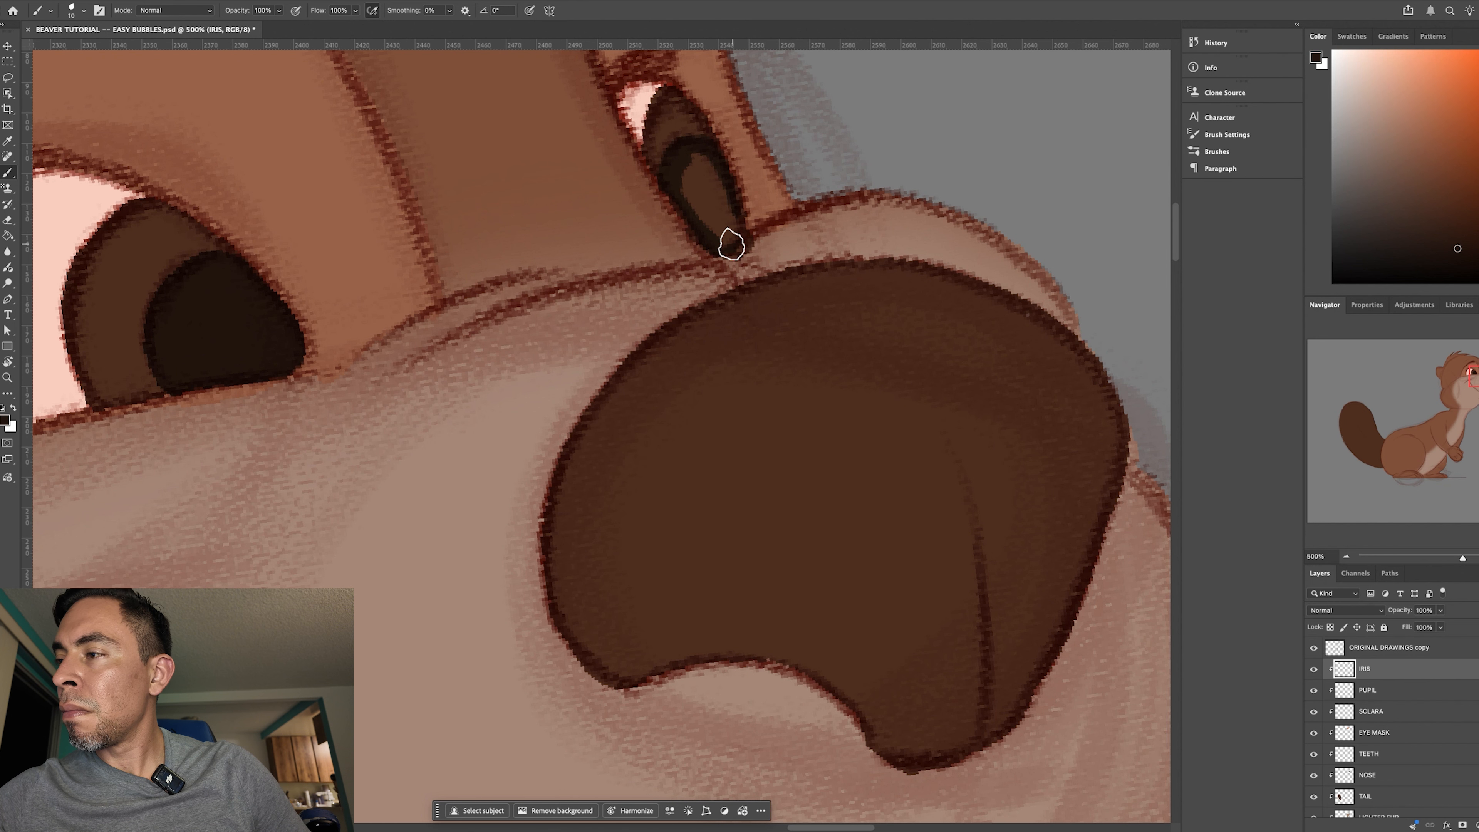
key(g)
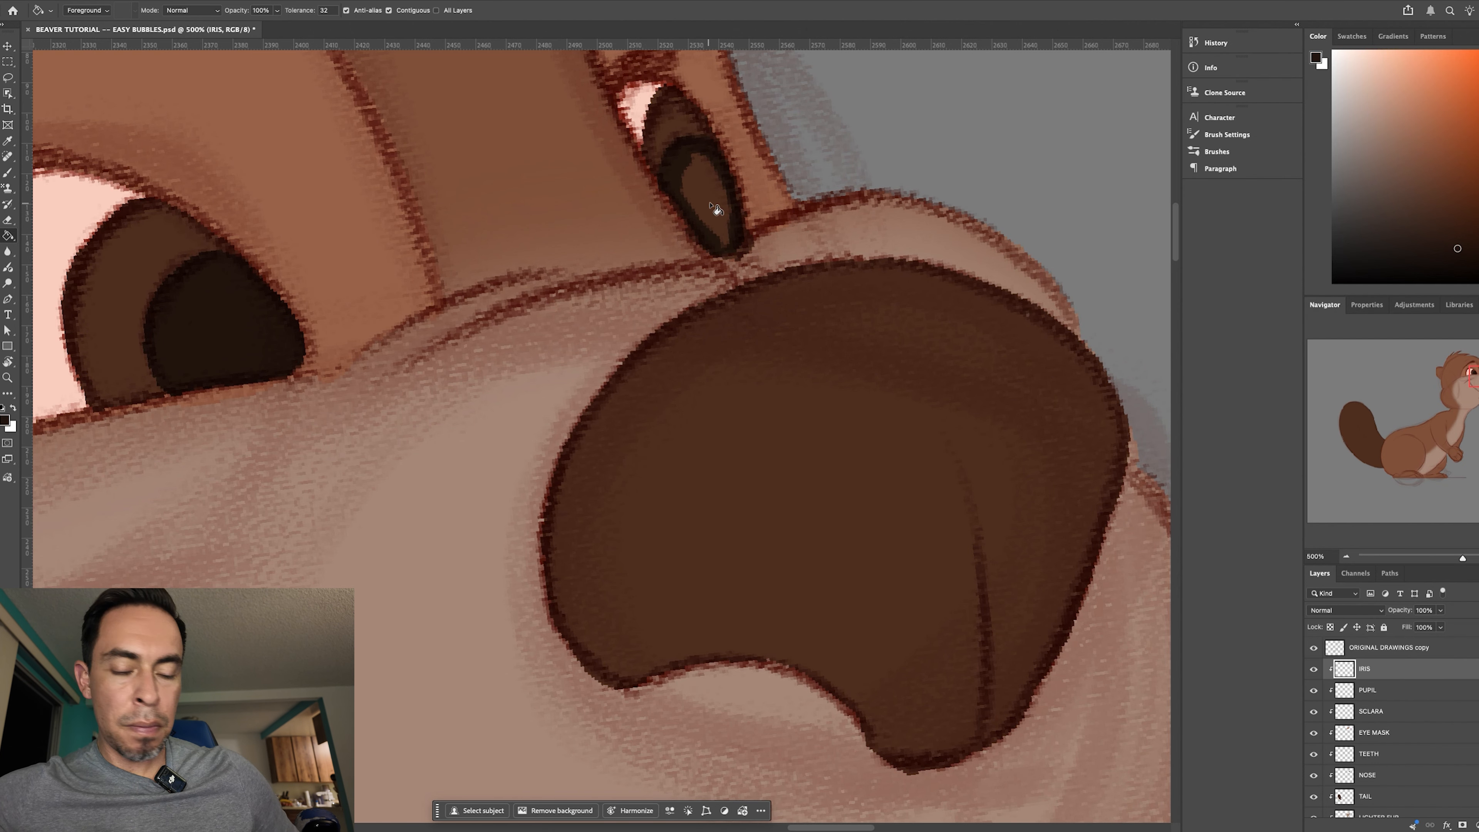
click(716, 209)
- Straighten the canvas and examine both eyes' dark inner circles on the whole beaver, on the upper body, and close up
key(ctrl+0)
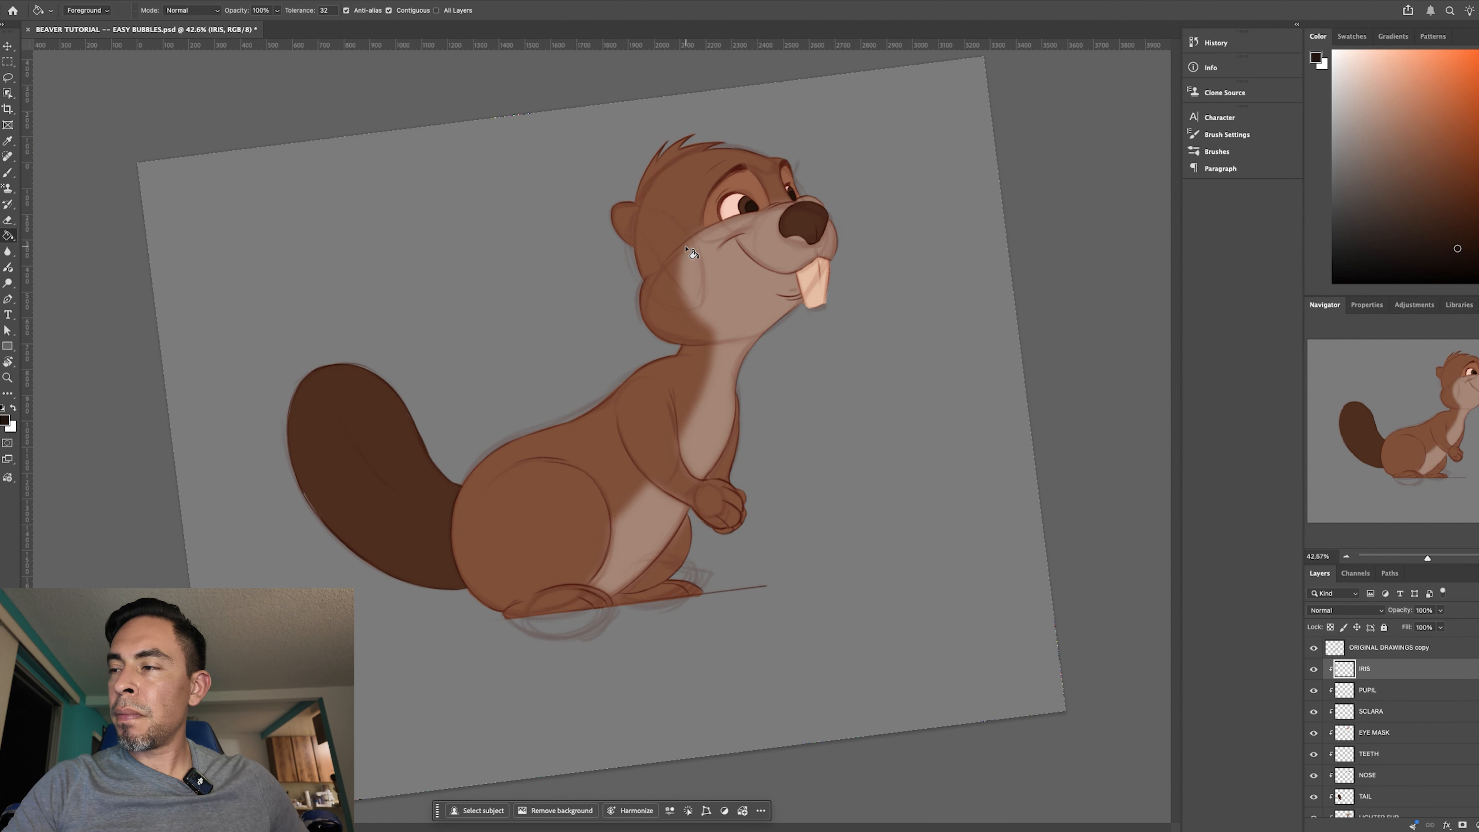
key(r)
drag(994, 670, 913, 707)
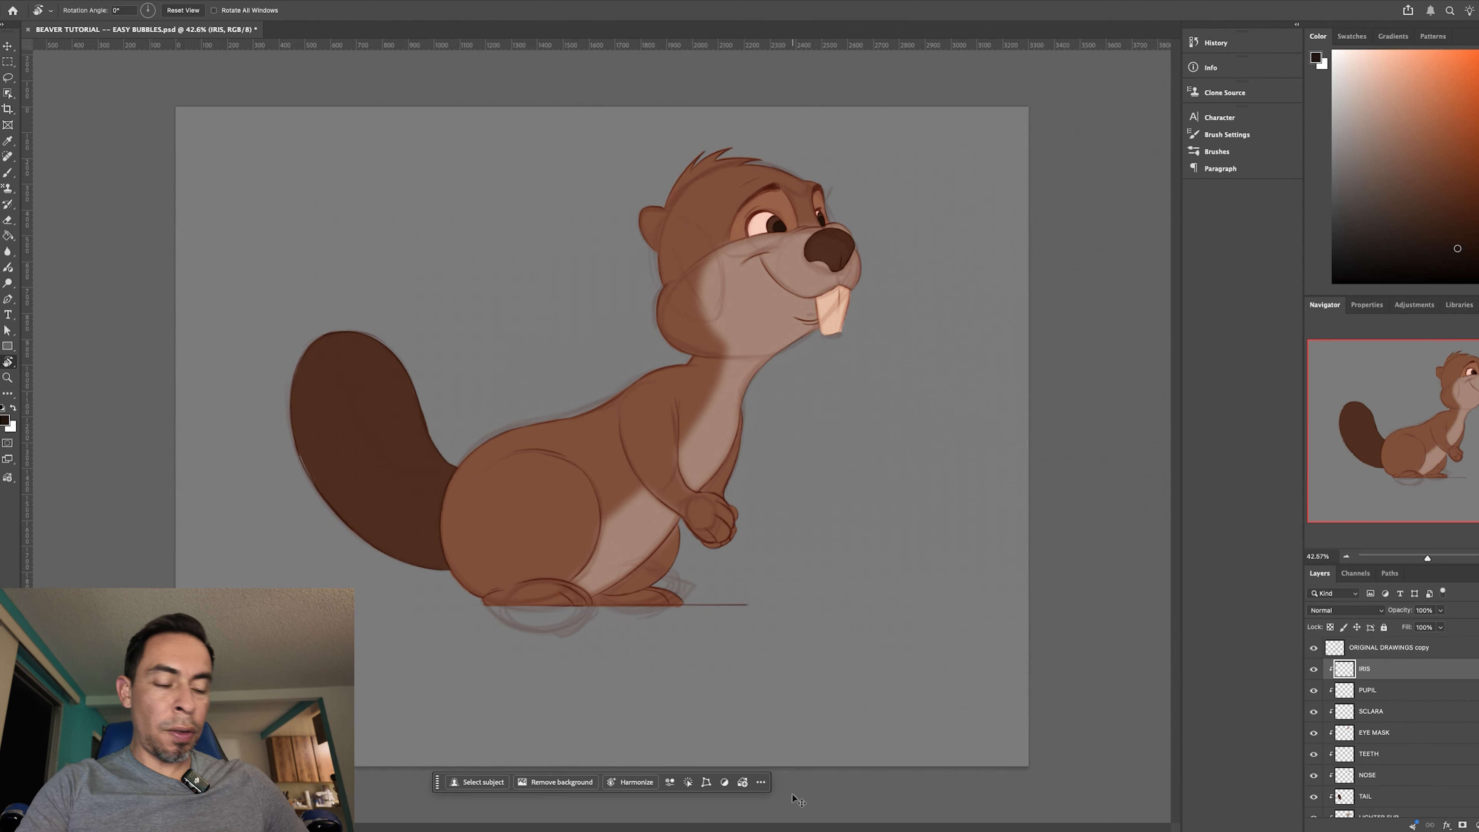
key(ctrl+plus)
key(ctrl+plus)
drag(844, 439, 640, 620)
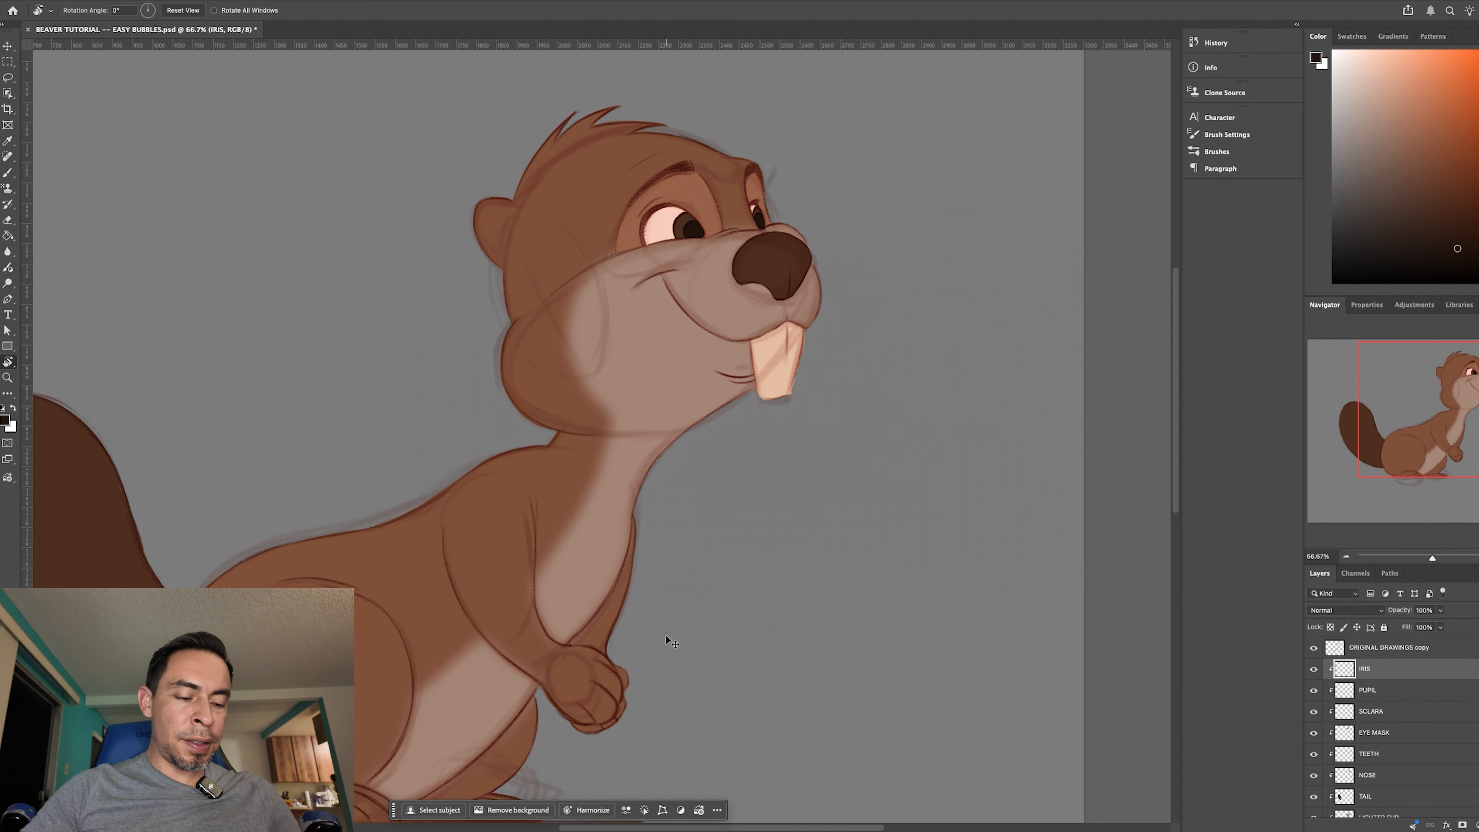
key(ctrl+plus)
key(ctrl+plus)
drag(594, 518, 629, 608)
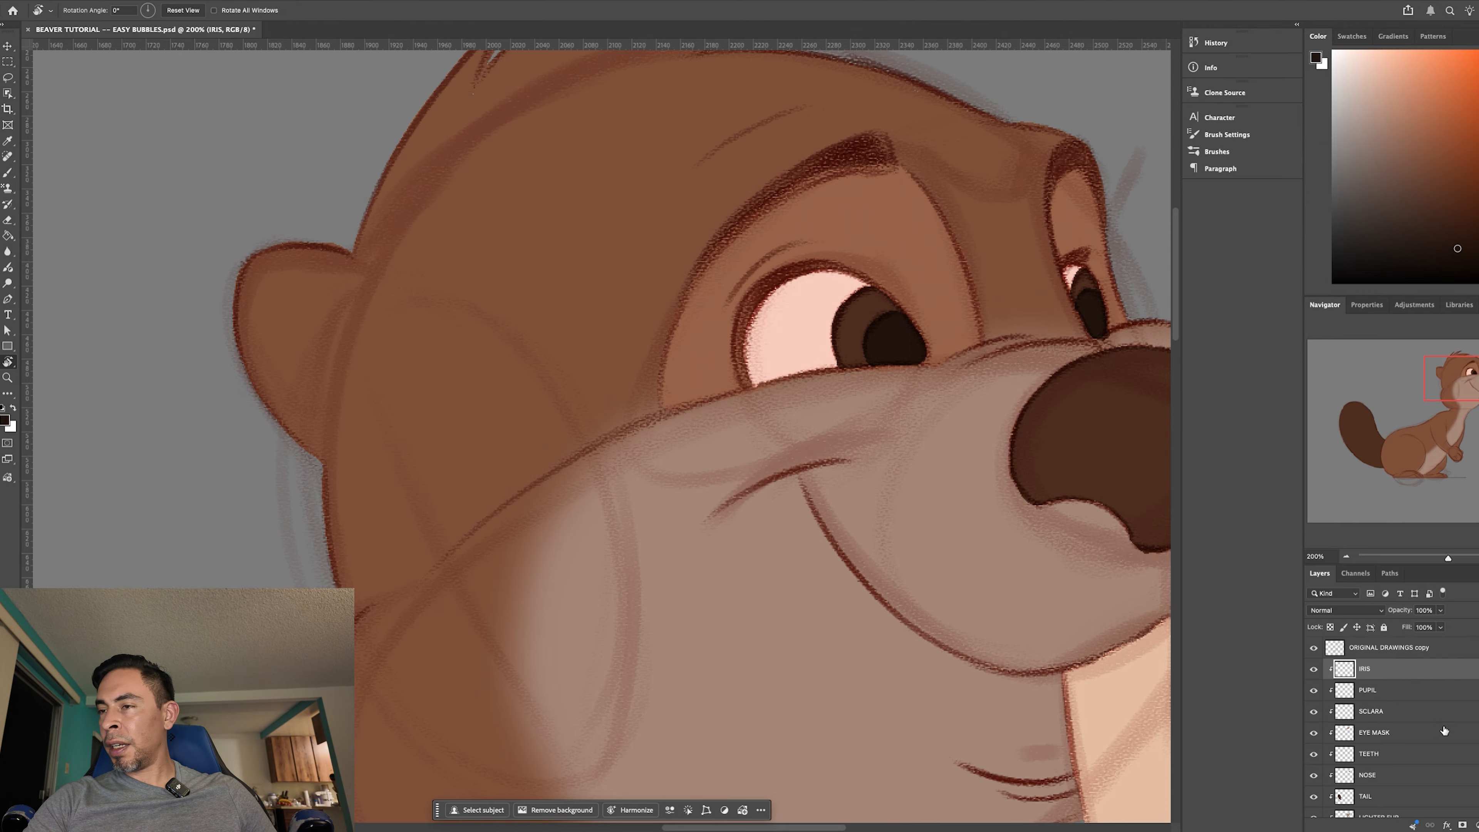
- Add a new layer above IRIS, clip it to the layers below, and name it EARS
key(ctrl+alt+shift+n)
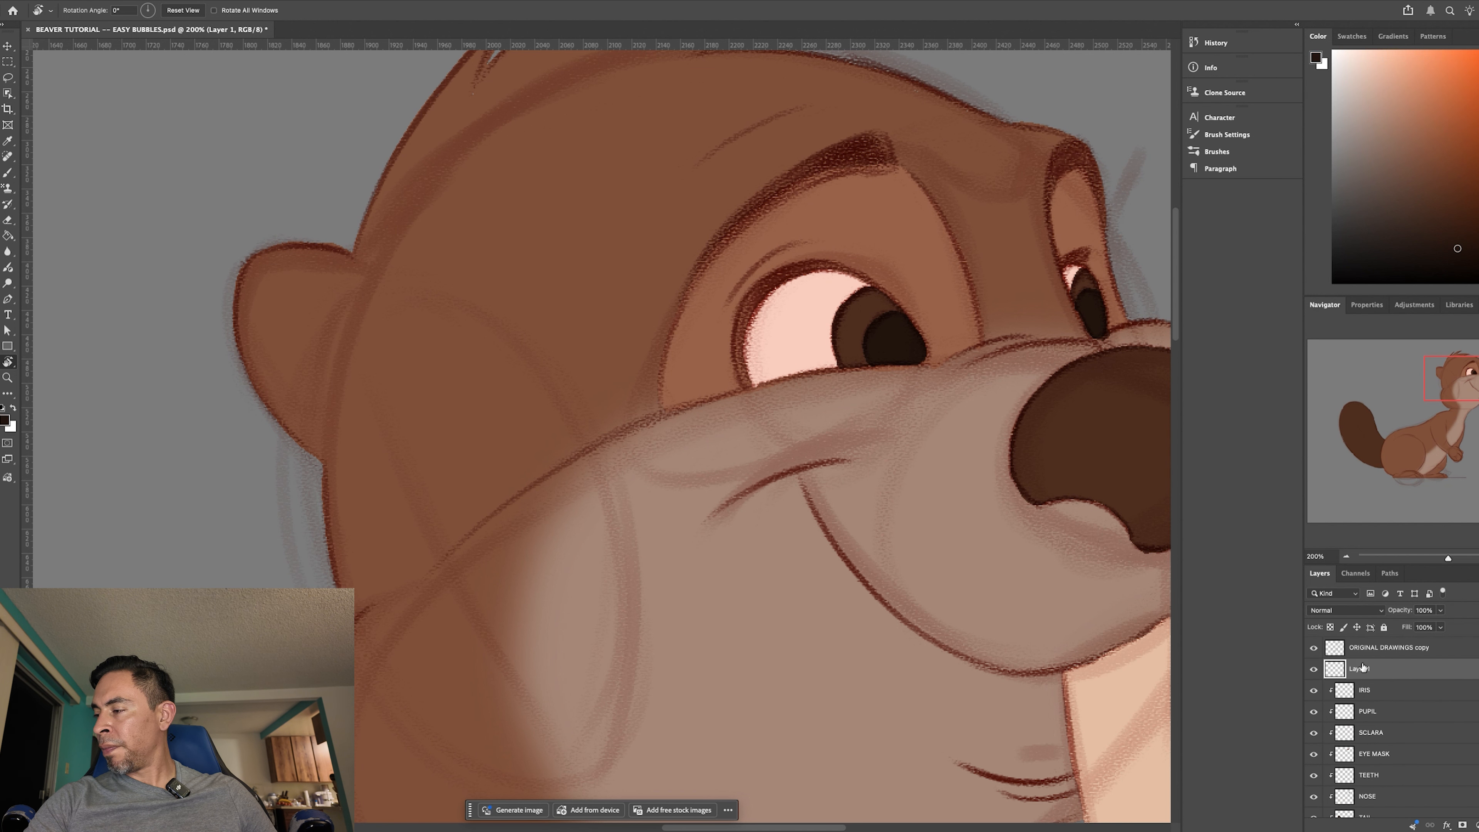
right_click(1360, 665)
click(1420, 775)
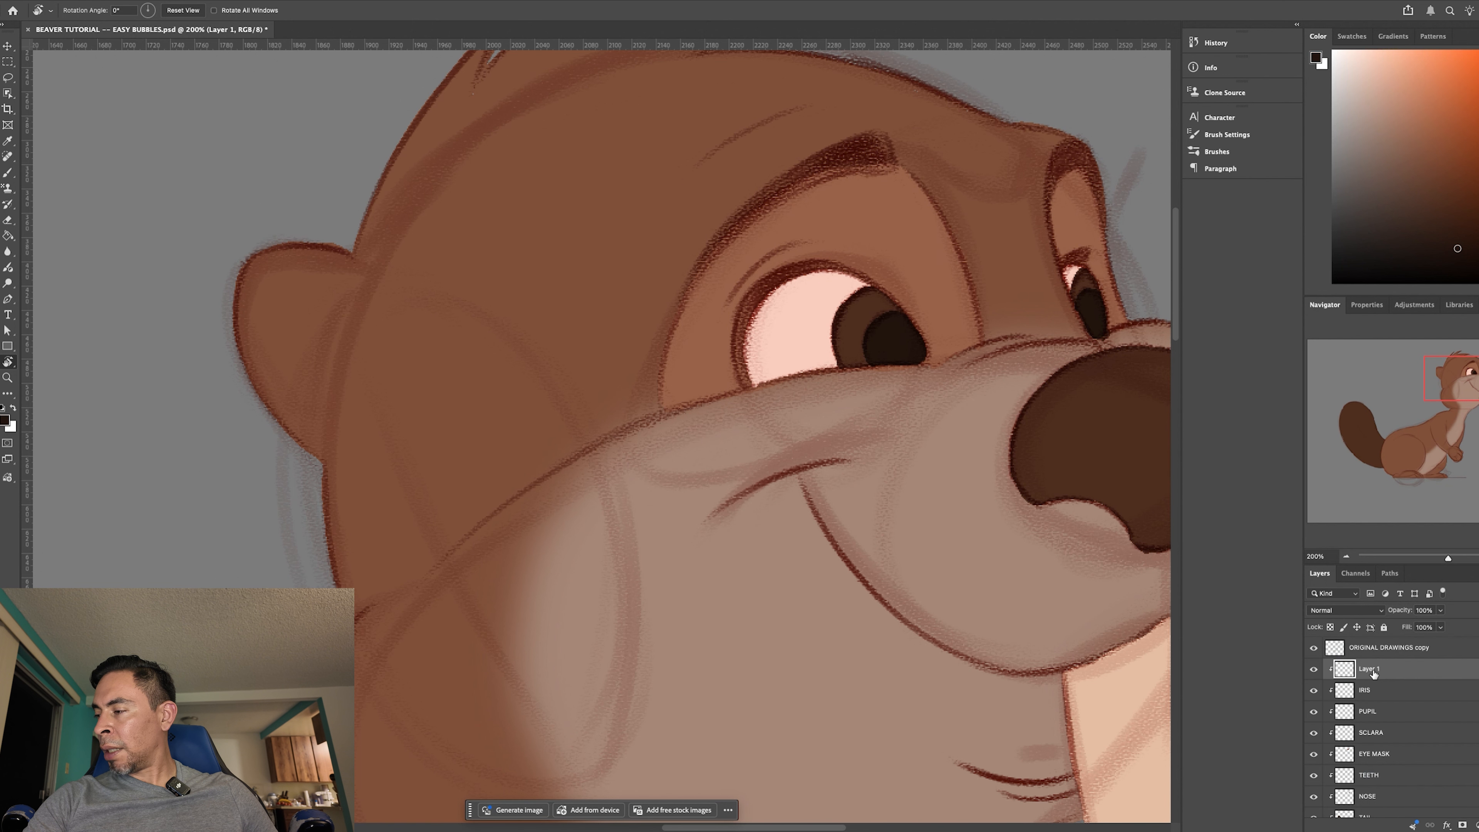
double_click(1376, 669)
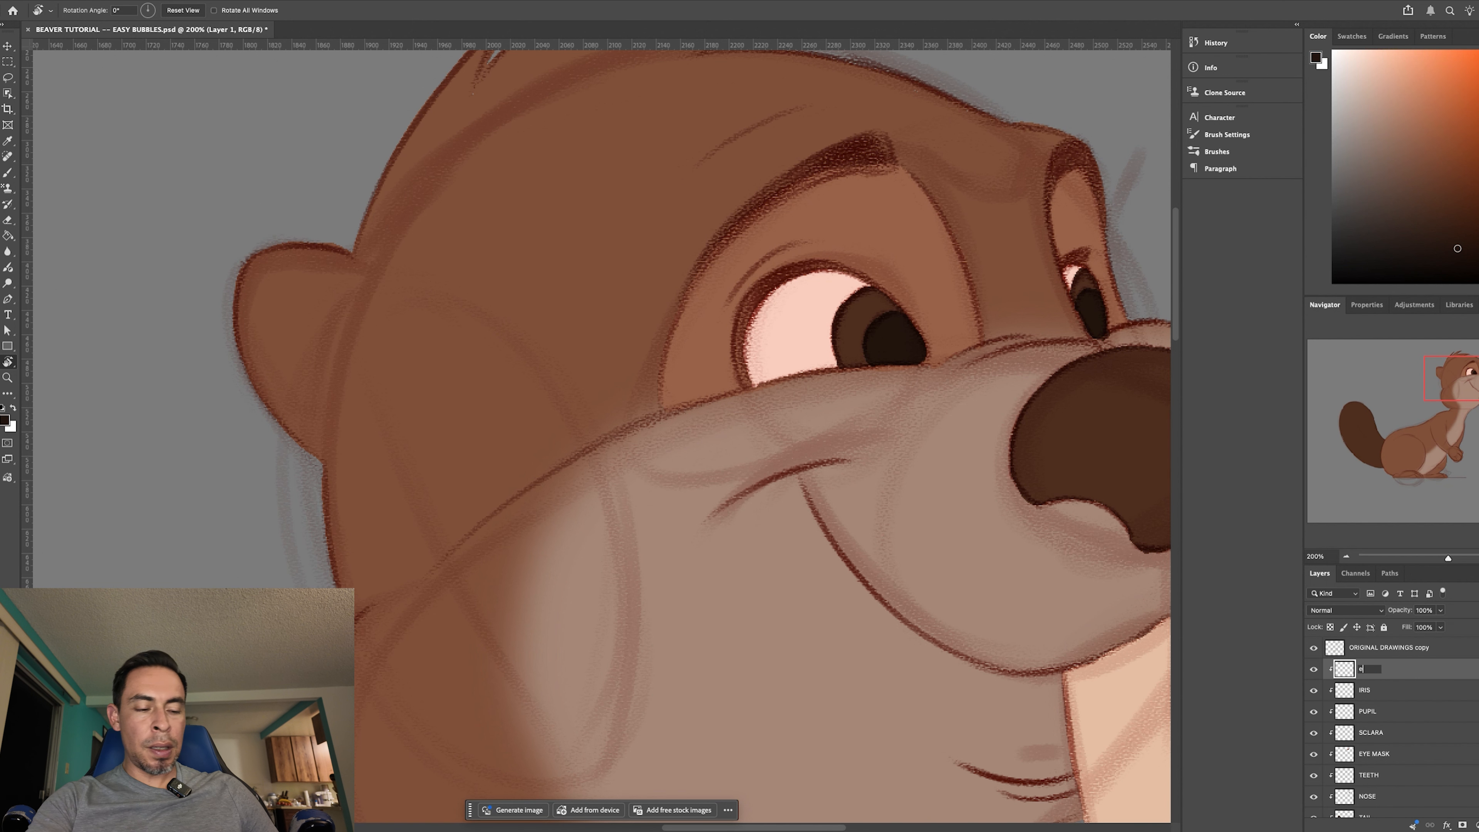
text(EARS)
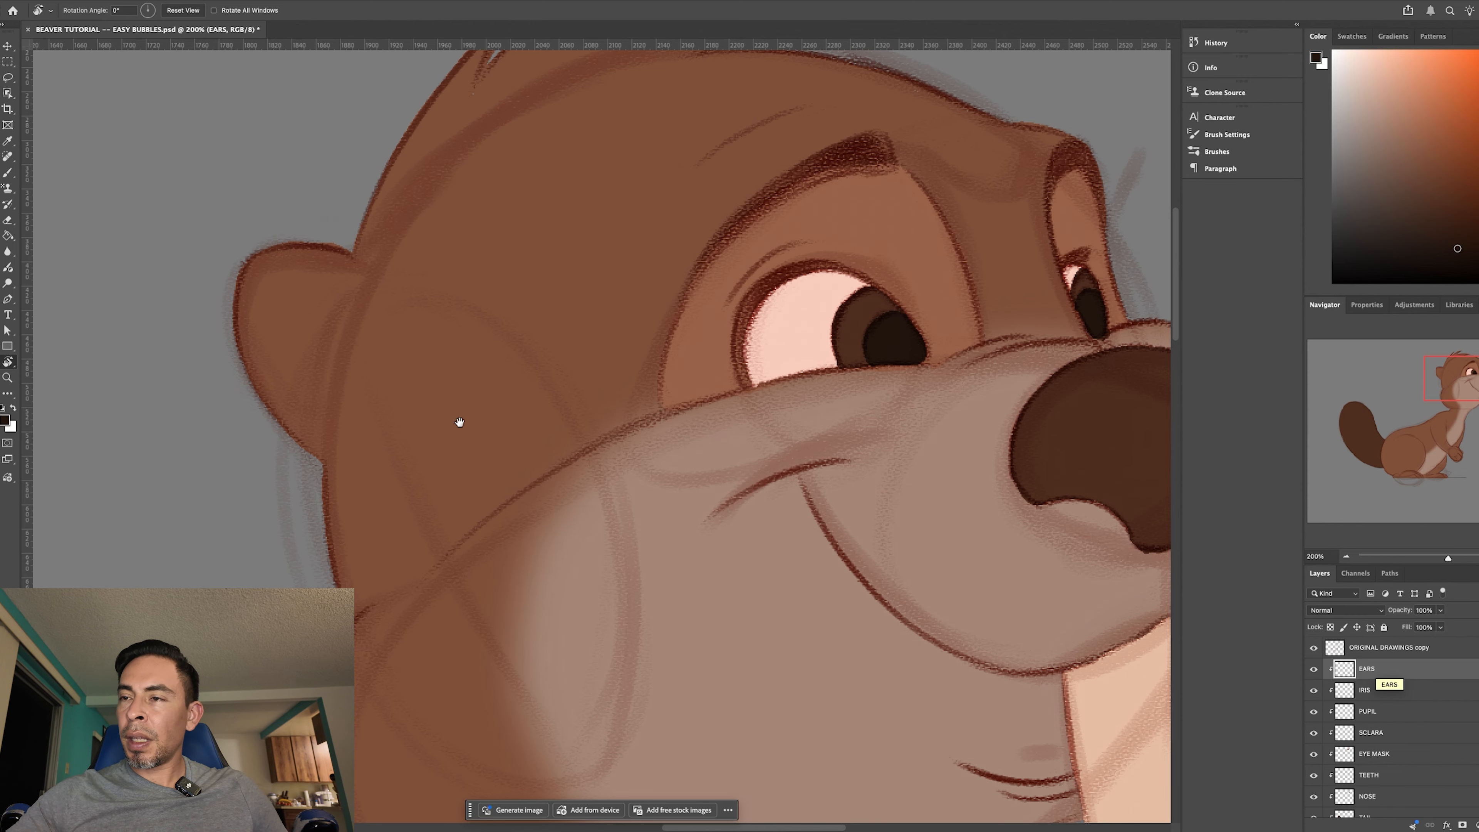
text(i)
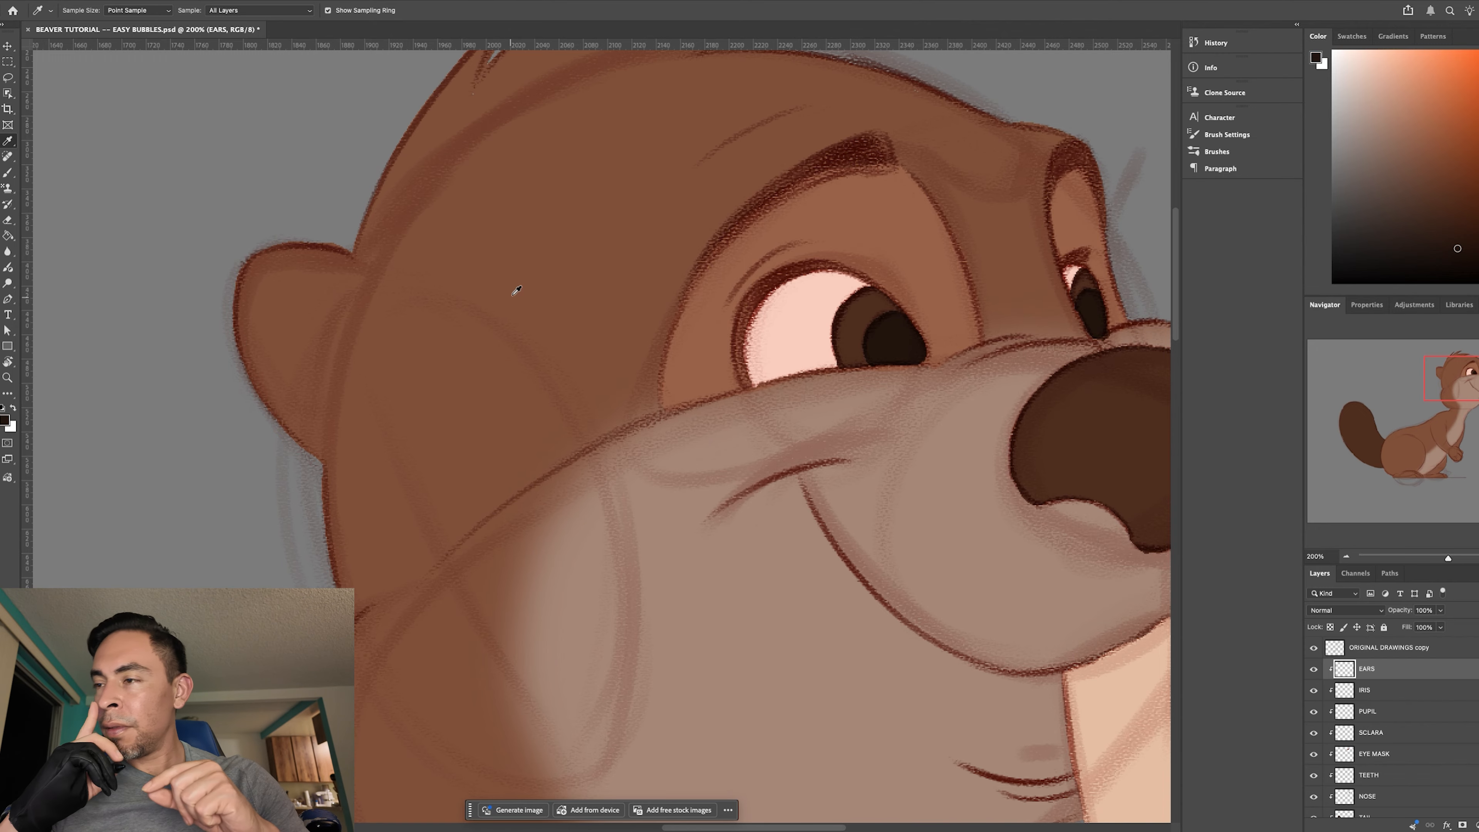
- Sample the brown fur colour from the beaver's head and shift it to a slightly darker brown
click(537, 239)
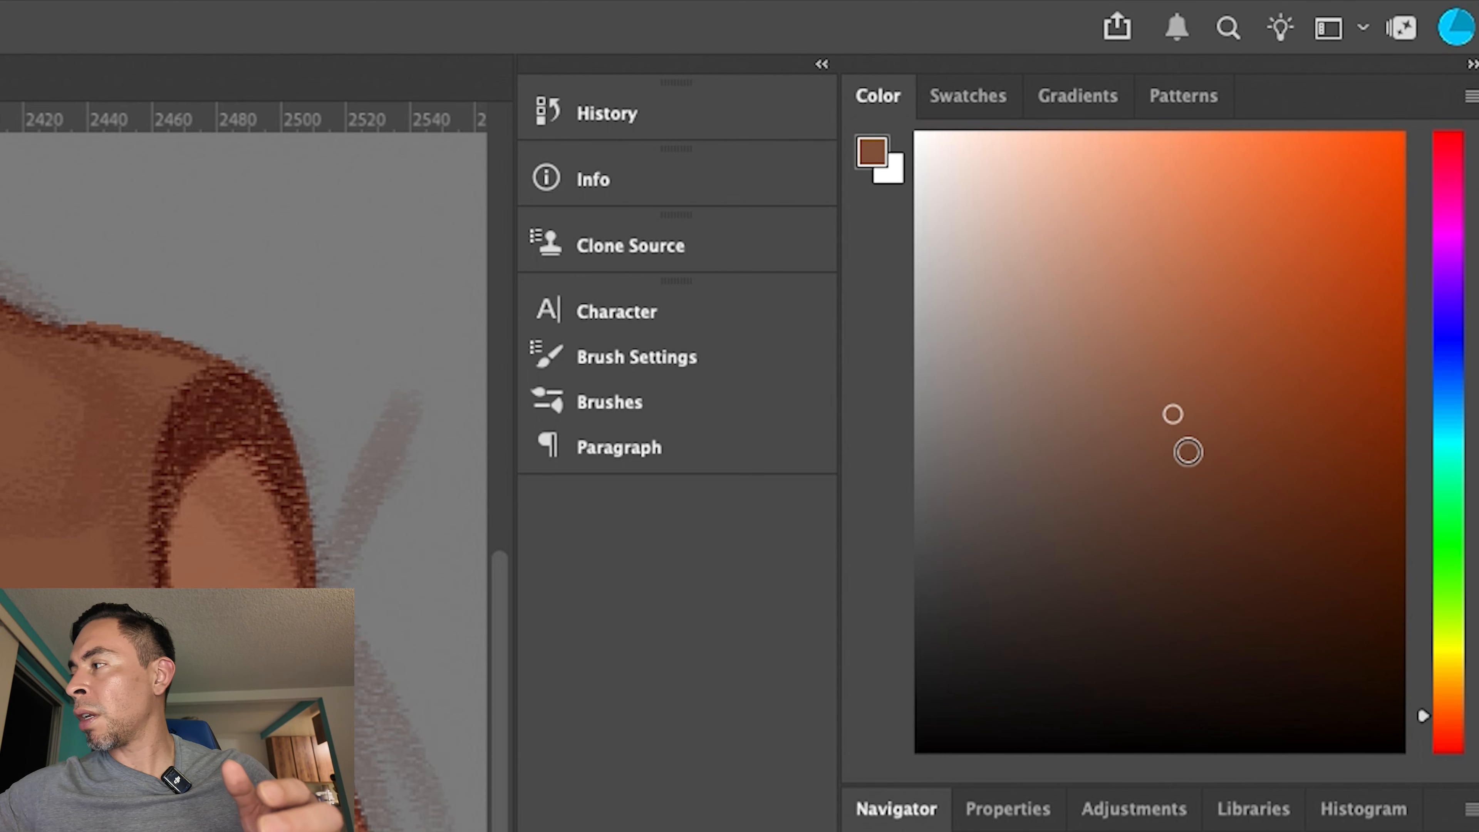
click(1434, 173)
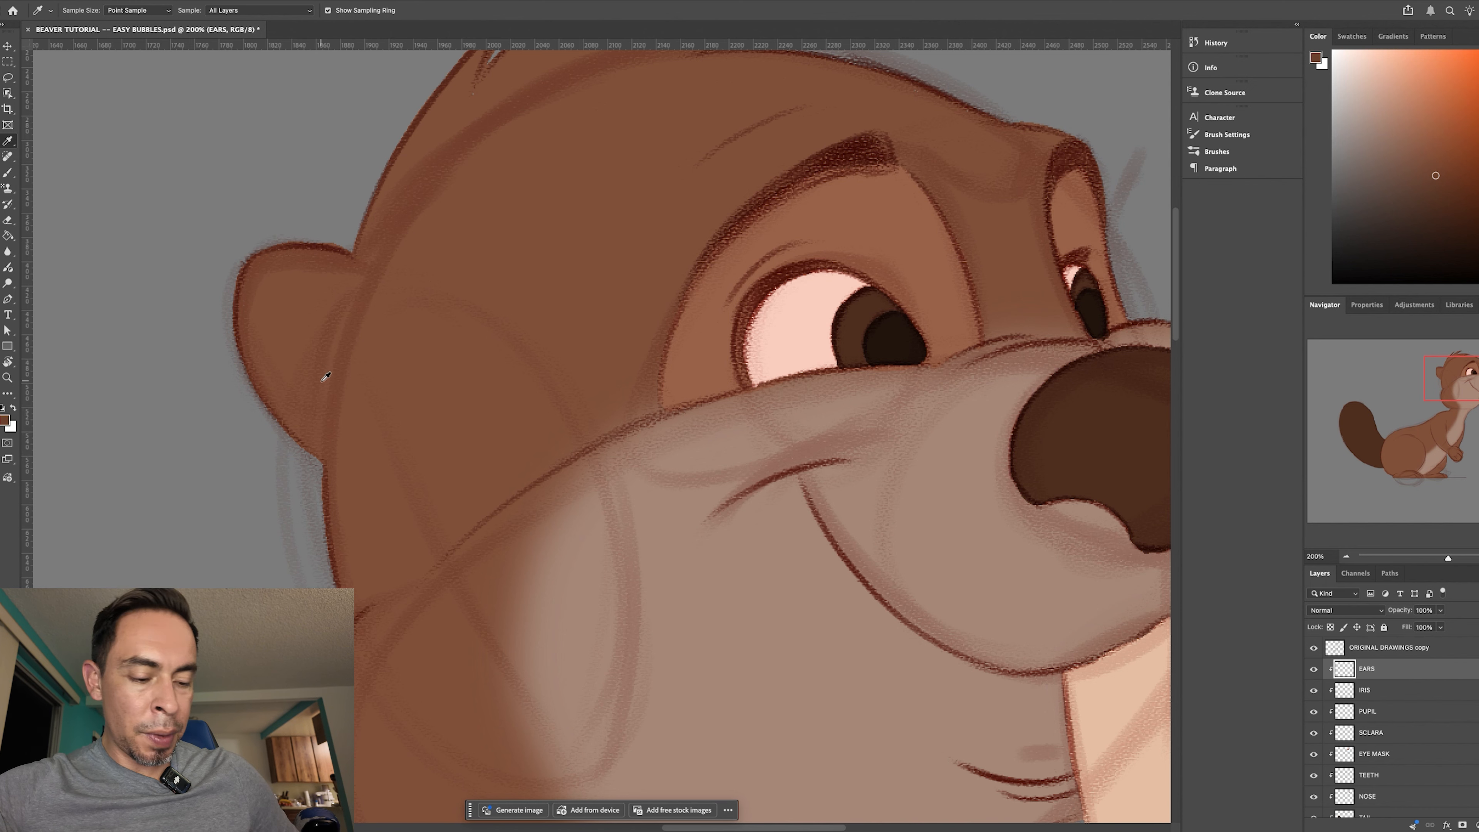
- Brush a curved fold line inside the ear, undoing the first attempt and turning the canvas to thicken the line with a larger brush
key(b)
mouse_move(261, 320)
mouse_down()
mouse_move(291, 299)
mouse_move(339, 317)
mouse_move(299, 297)
mouse_move(352, 356)
mouse_up()
key(super+z)
key(super+z)
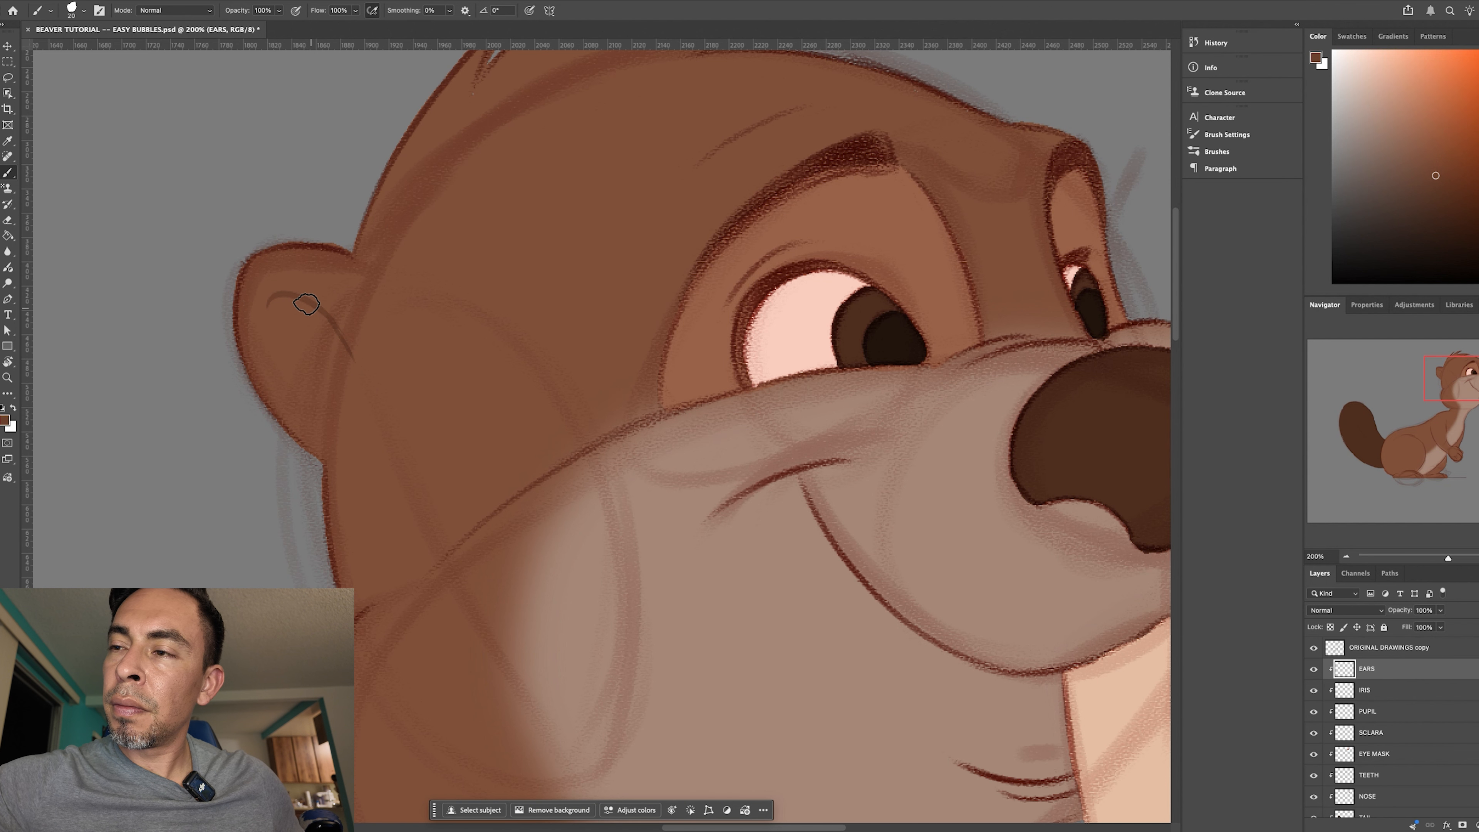
key(r)
drag(502, 462, 773, 378)
key(b)
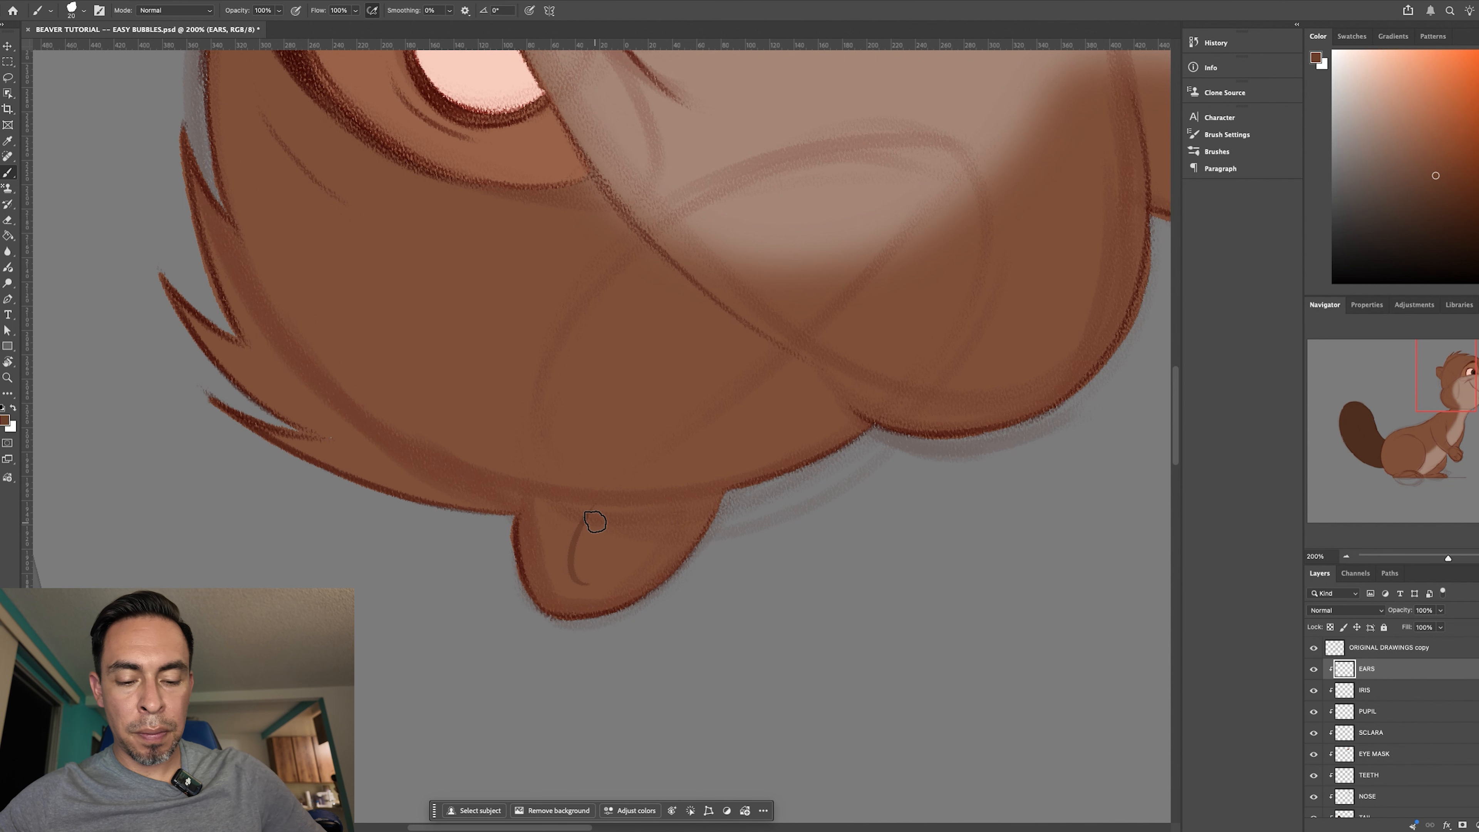
key(])
drag(621, 492, 581, 581)
- Add short dark brown strokes beneath the ear's fold line, and check the ear with the canvas straightened
key(r)
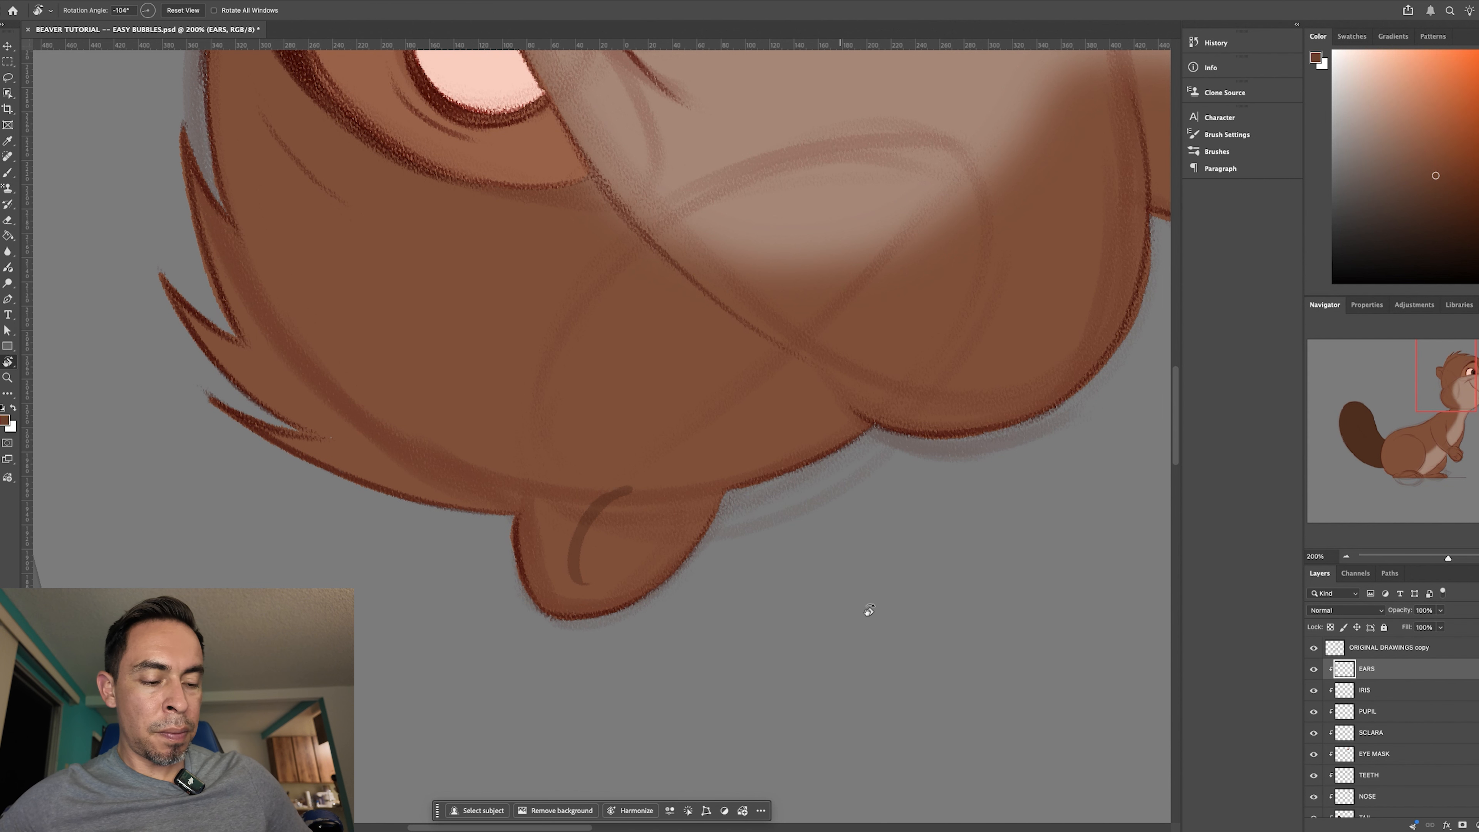
drag(865, 607, 455, 697)
key(Escape)
key(b)
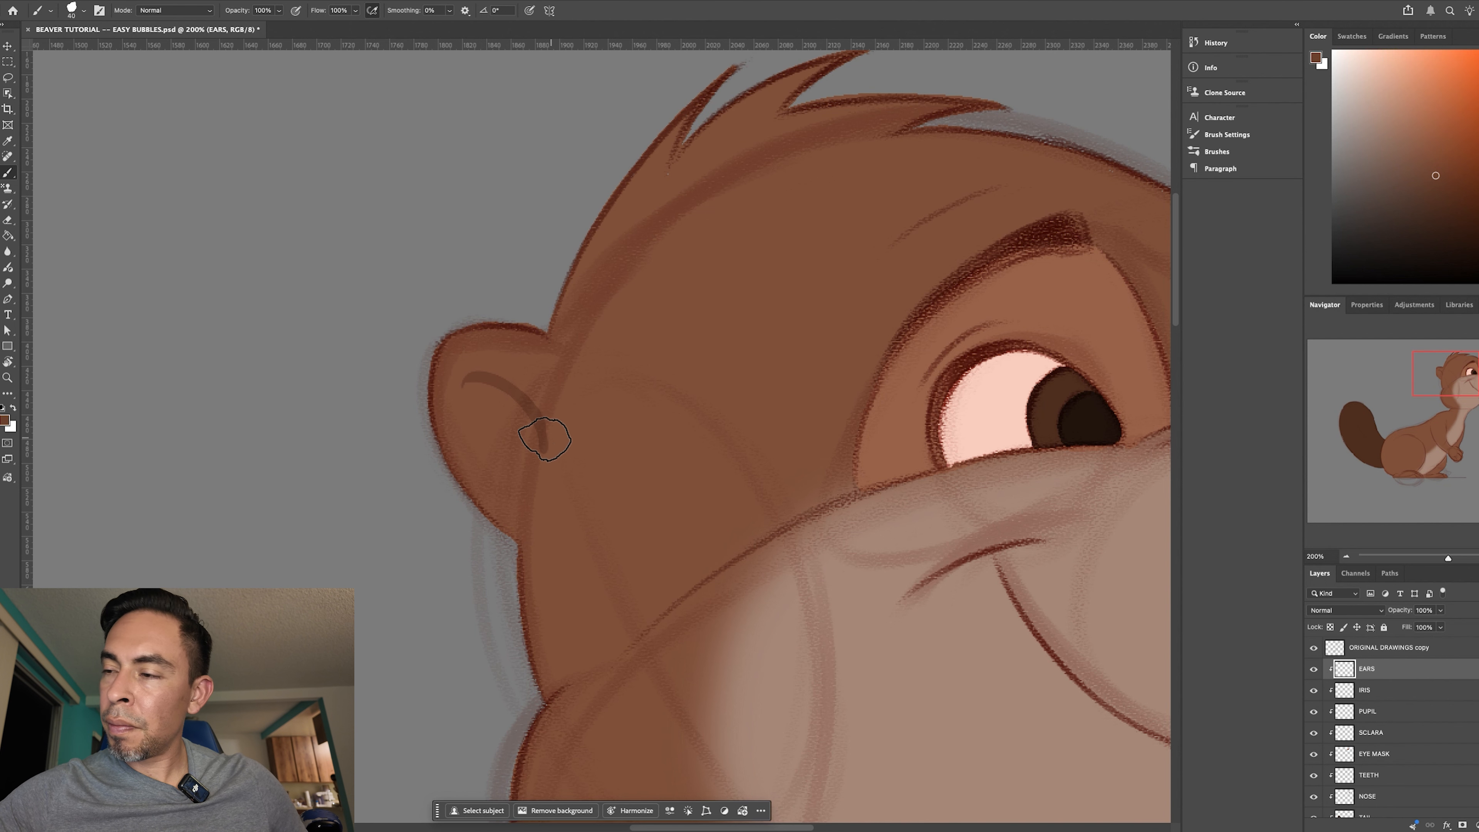
mouse_move(505, 415)
mouse_down()
mouse_move(554, 449)
mouse_move(528, 425)
mouse_move(545, 444)
mouse_move(509, 447)
mouse_up()
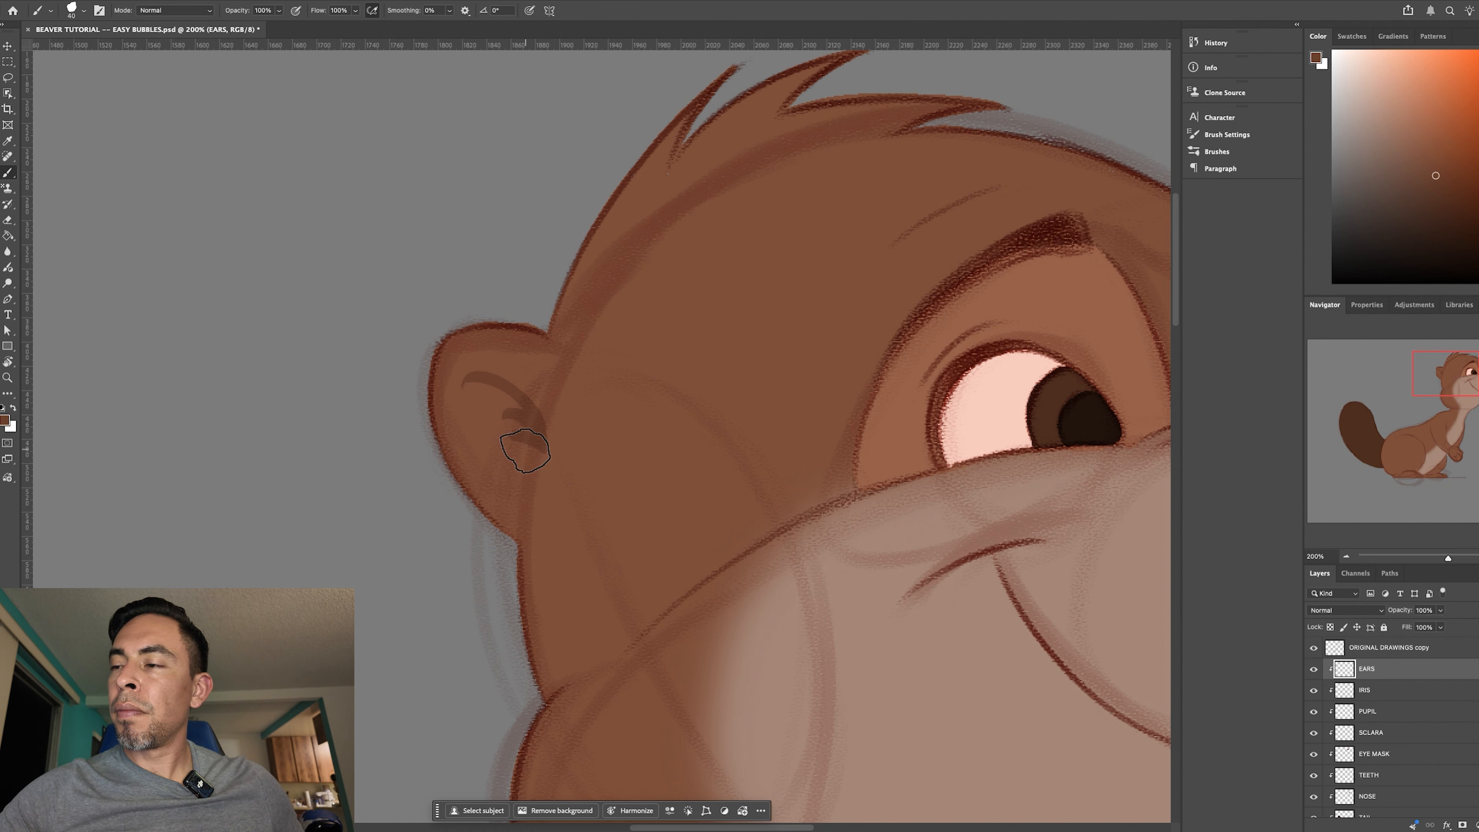
key(super+minus)
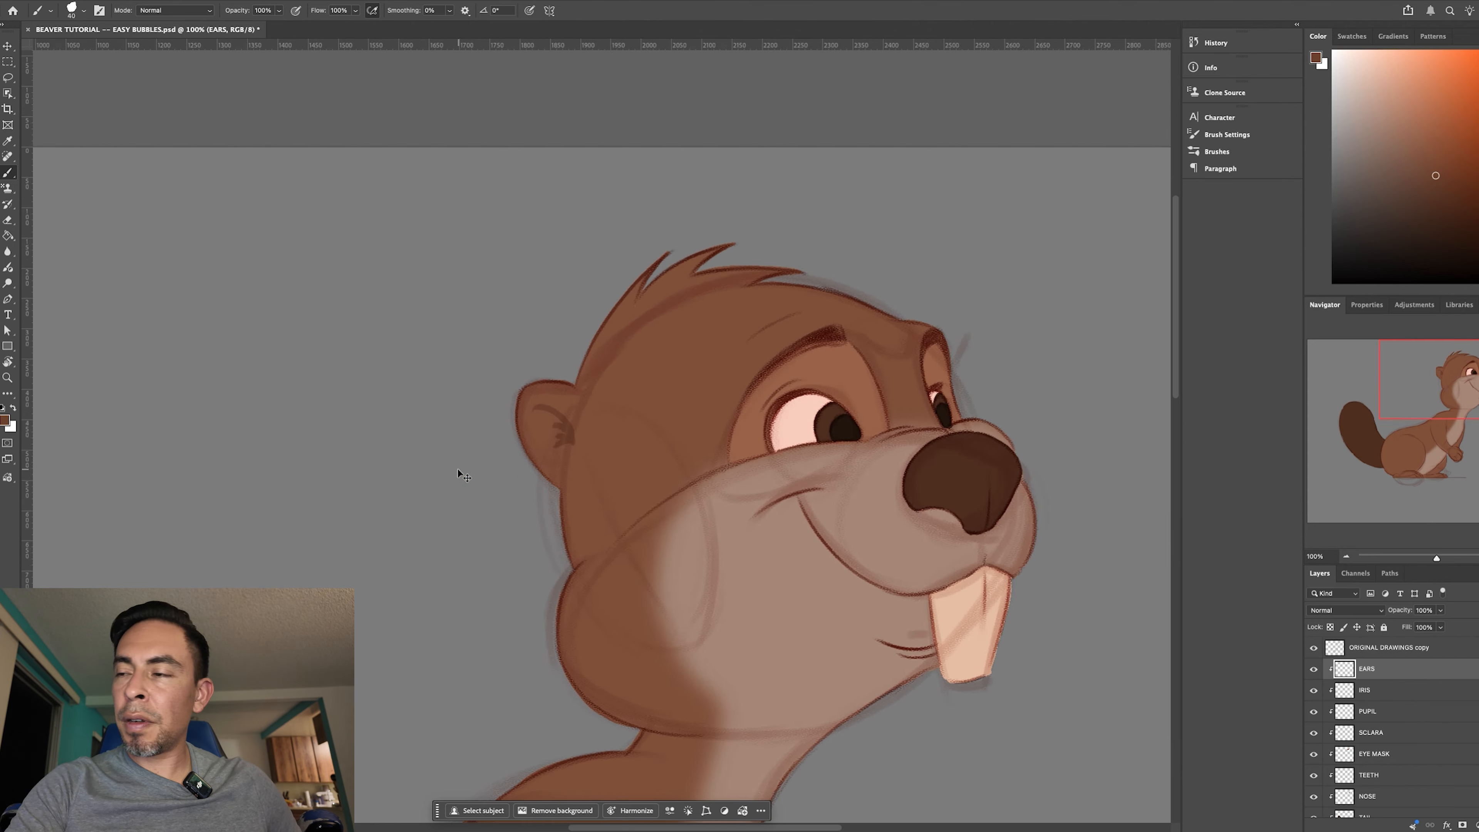
key(super+minus)
key(r)
drag(888, 670, 947, 624)
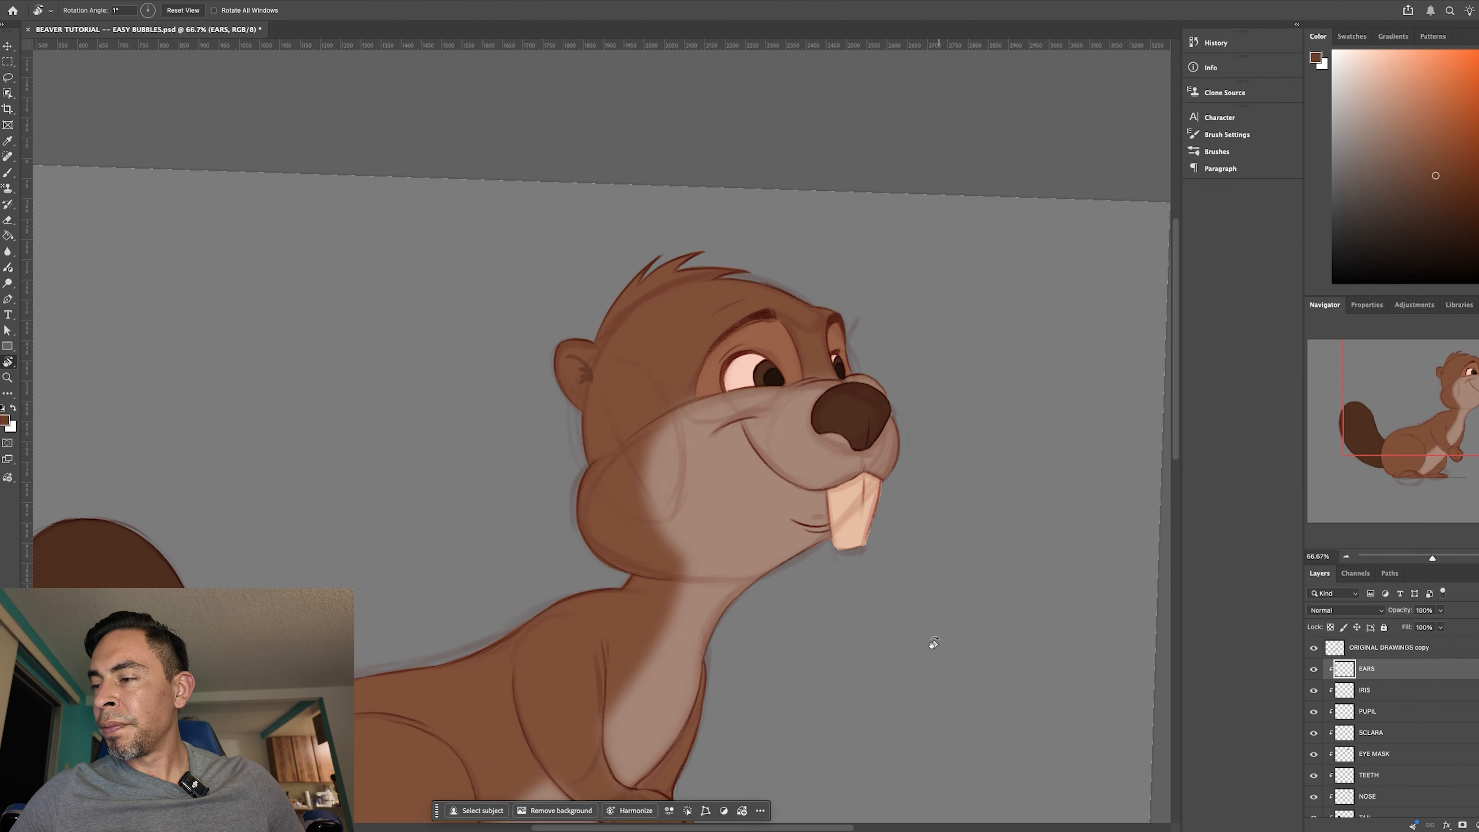
drag(923, 706, 954, 604)
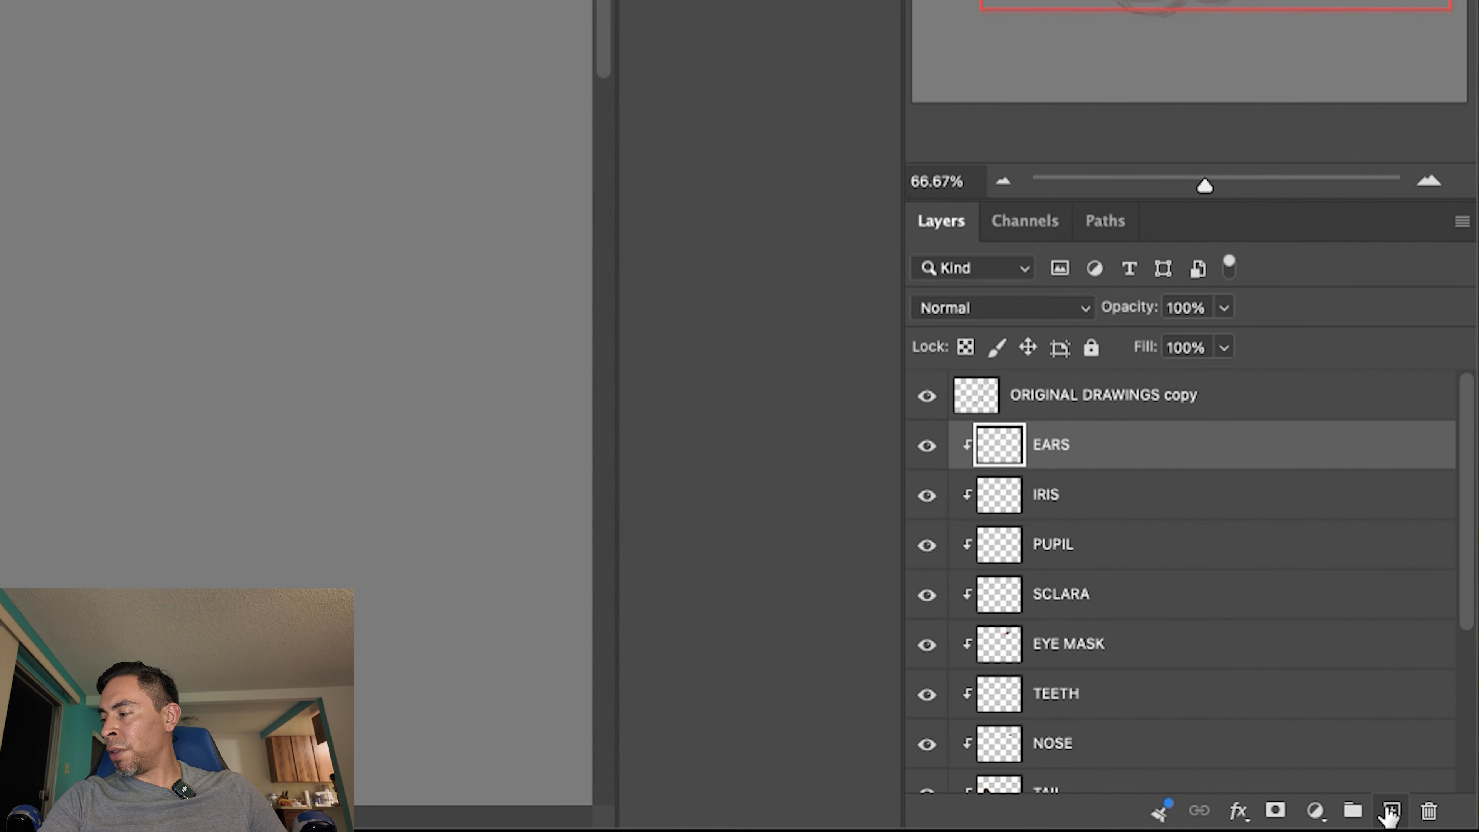
- Add a new layer above EARS, clip it to the layers below, and name it BLUSH
click(1478, 827)
right_click(1362, 671)
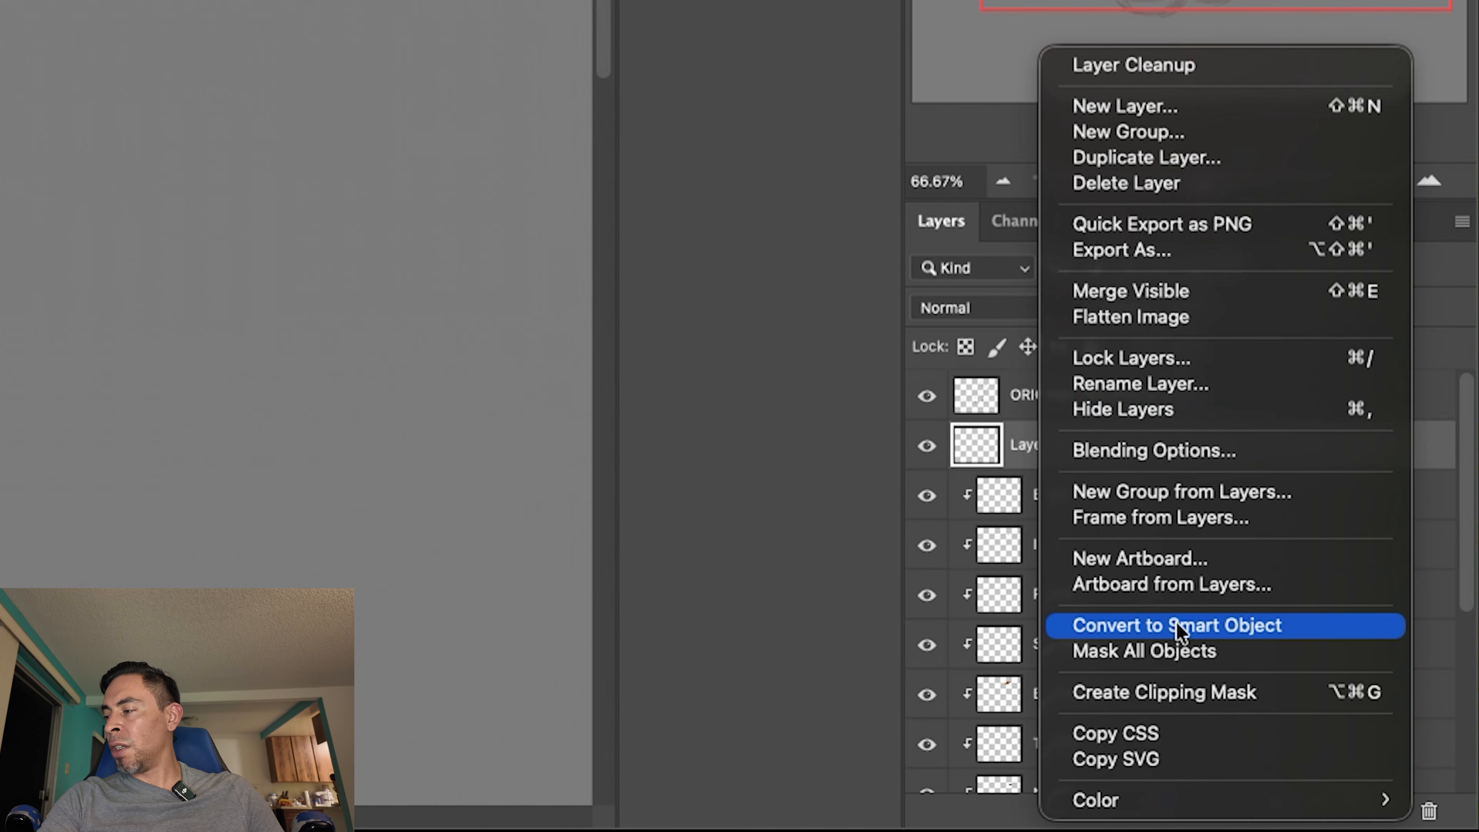
click(1170, 693)
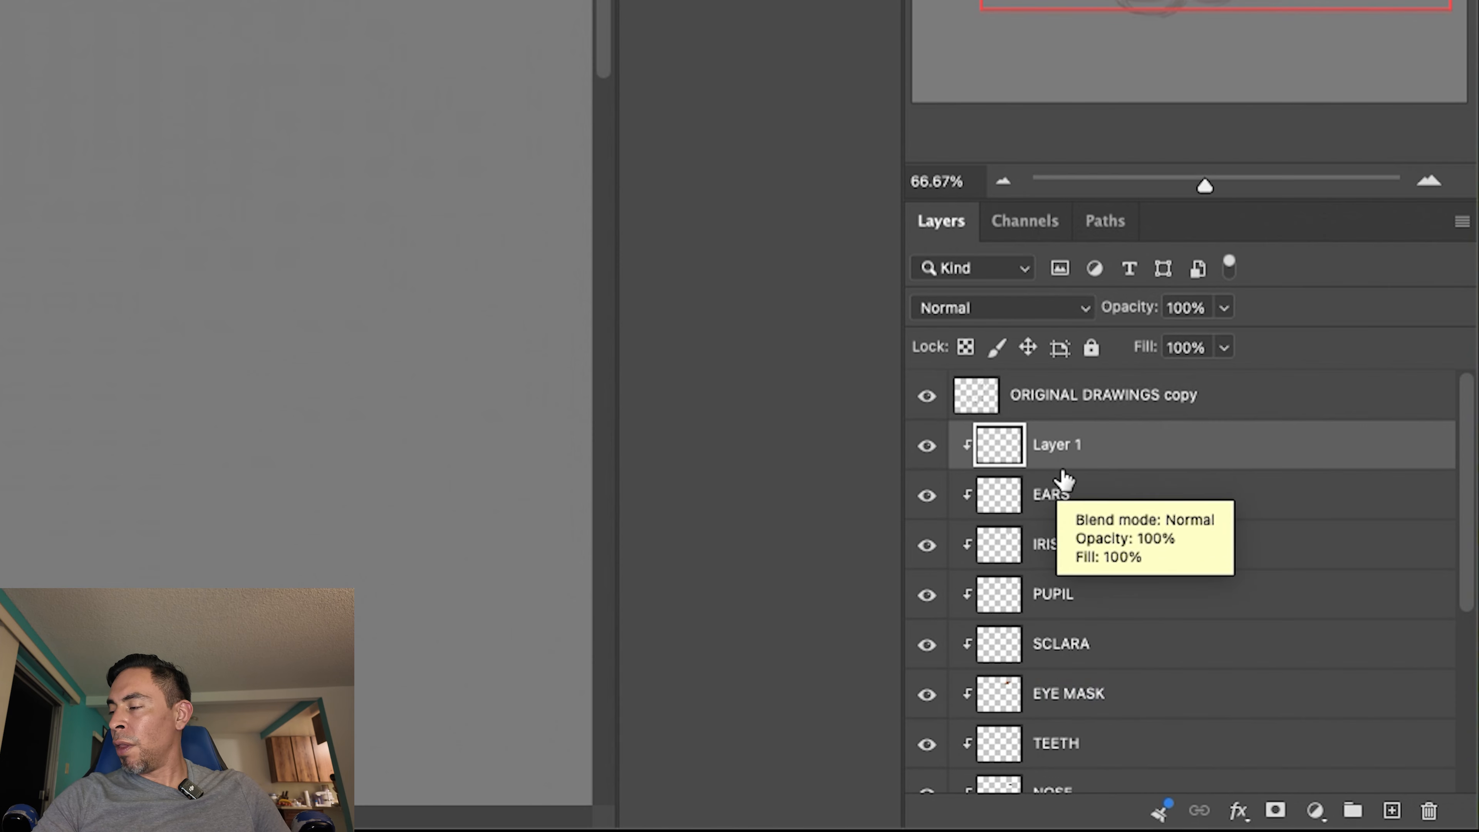
double_click(1057, 445)
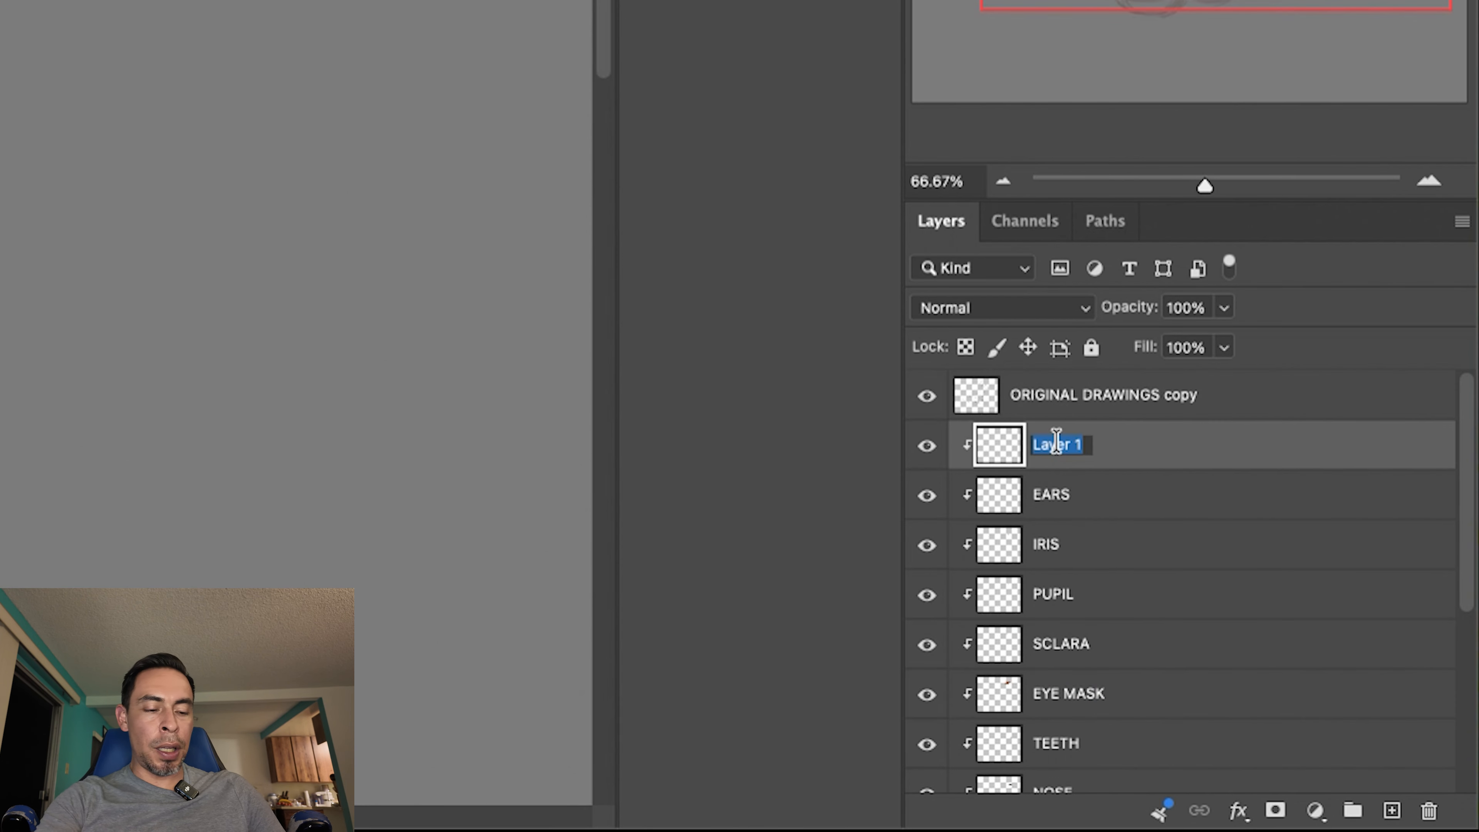
text(BLSUH)
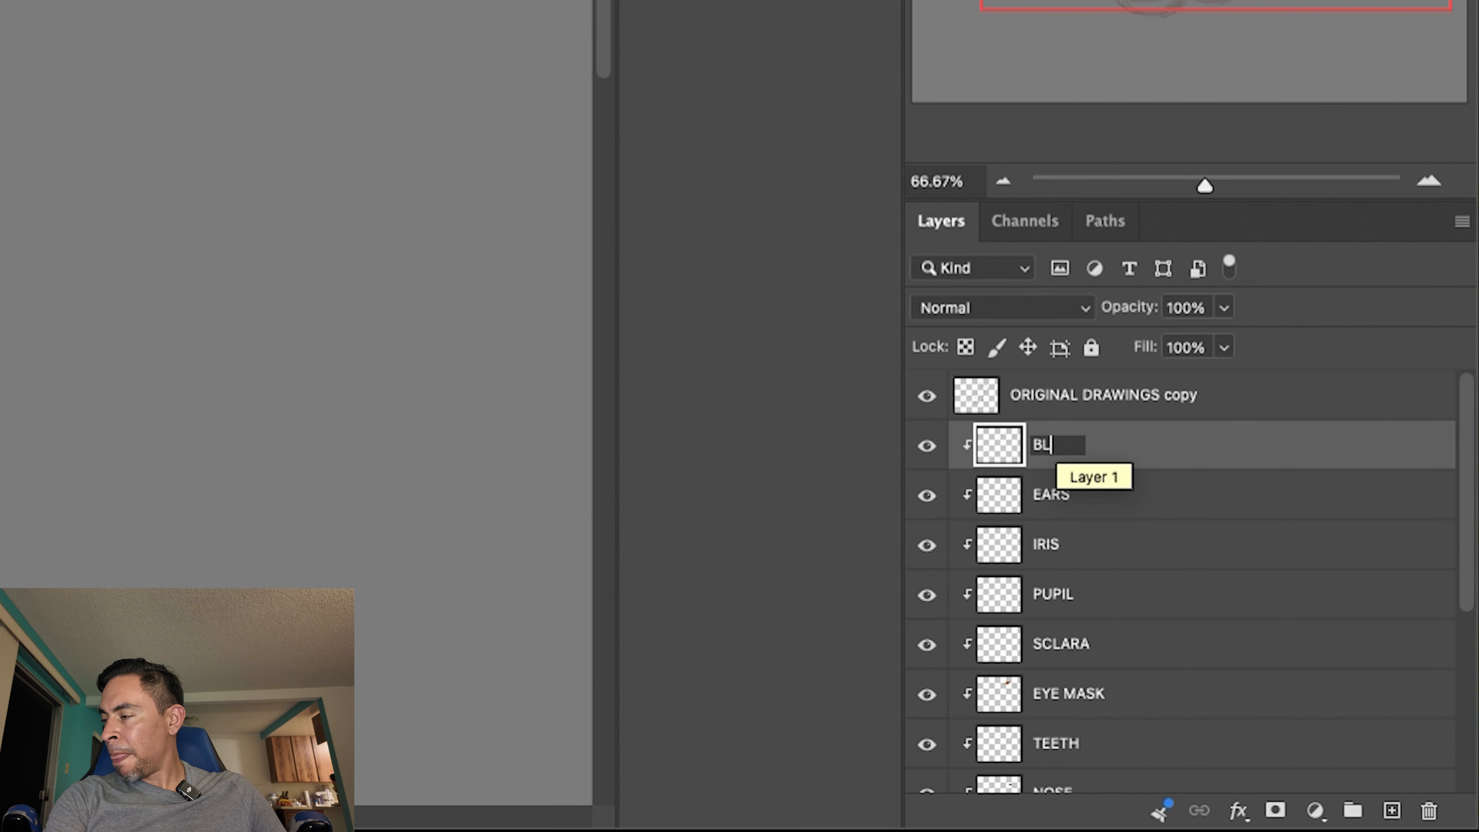
key(BackSpace)
text(L)
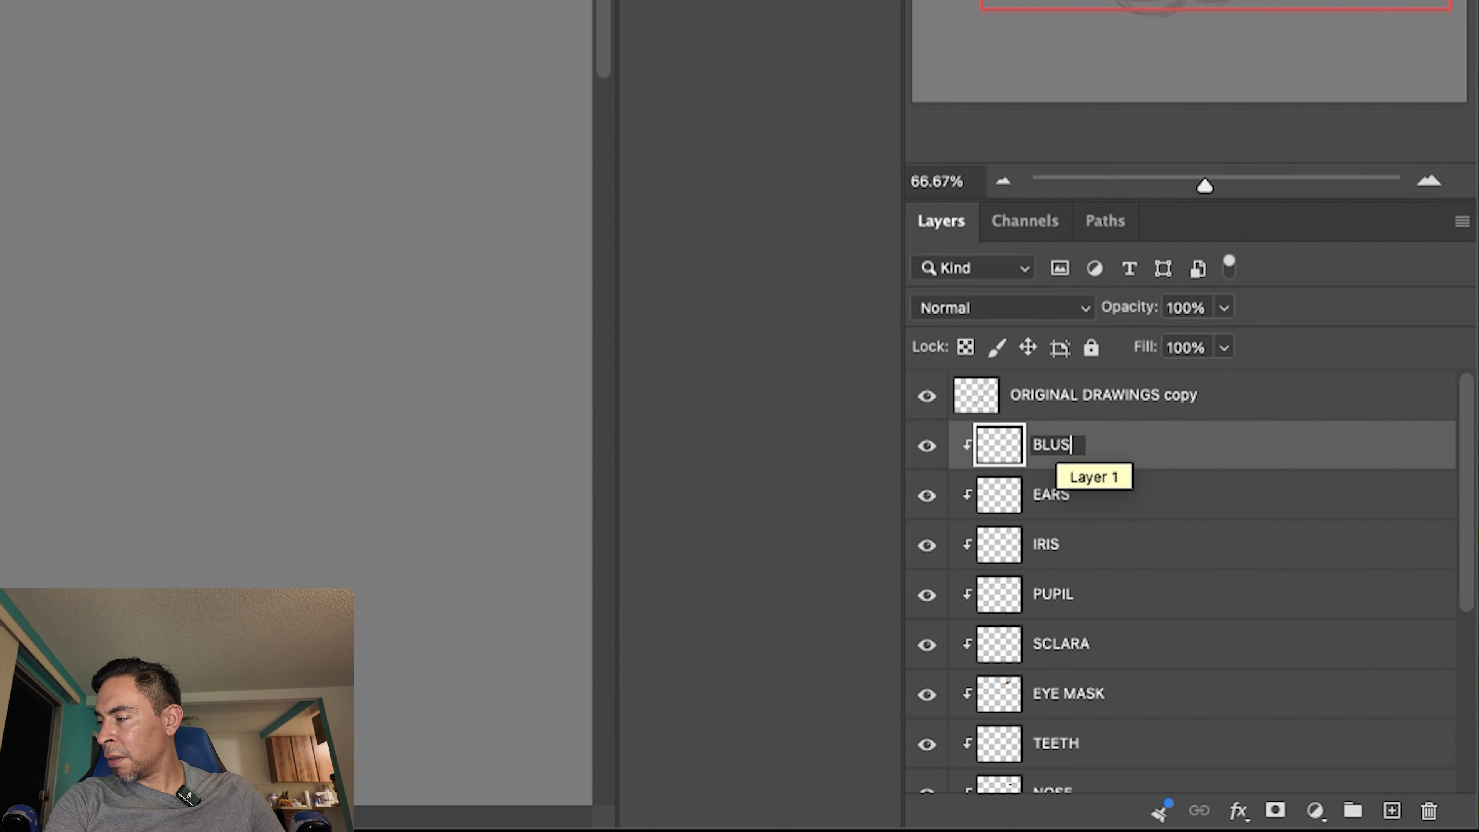
key(Return)
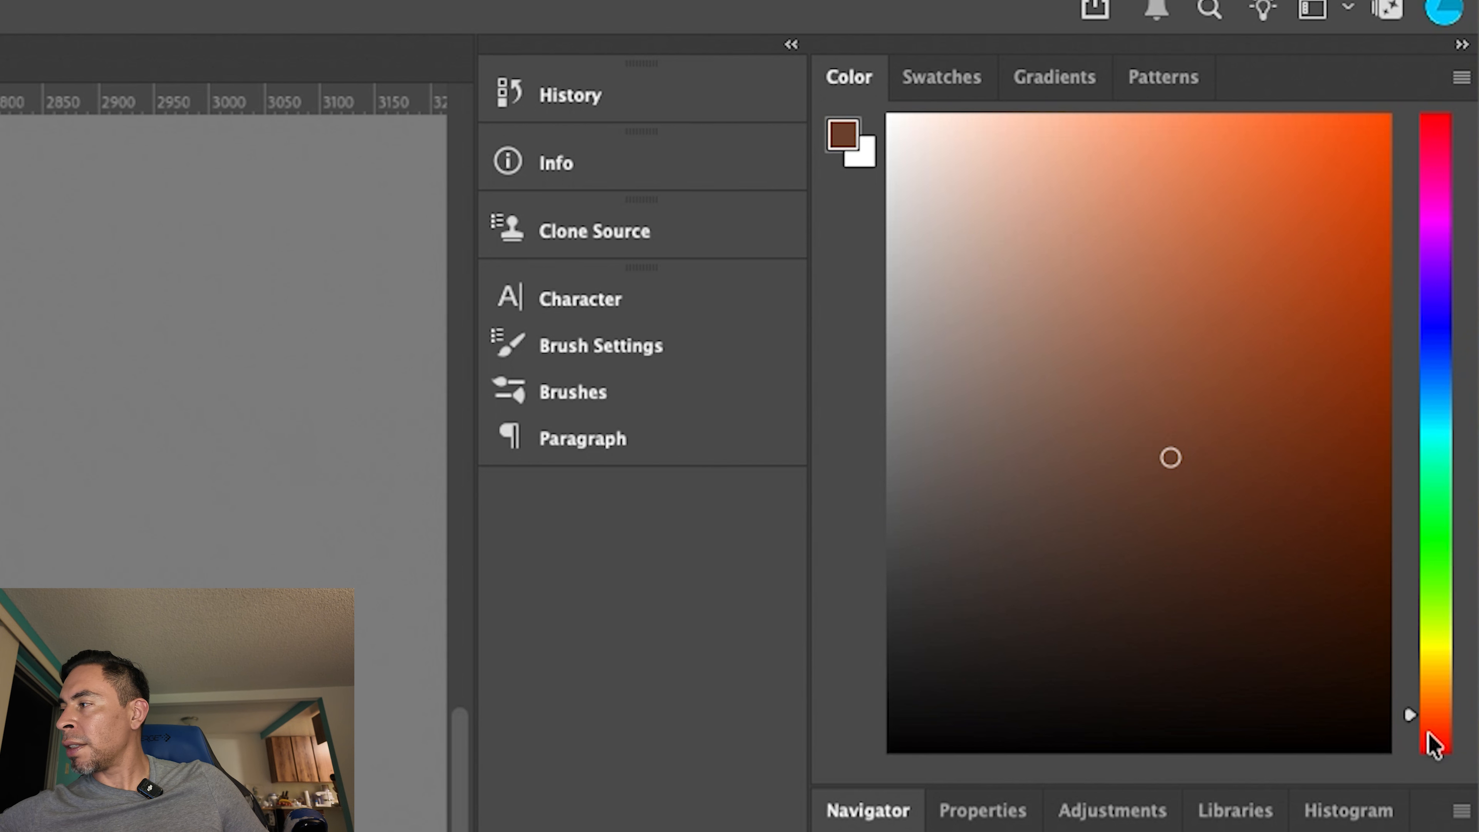
- Pick a brighter orange-red foreground colour and load the Soft Round Pressure Opacity brush preset
click(1429, 729)
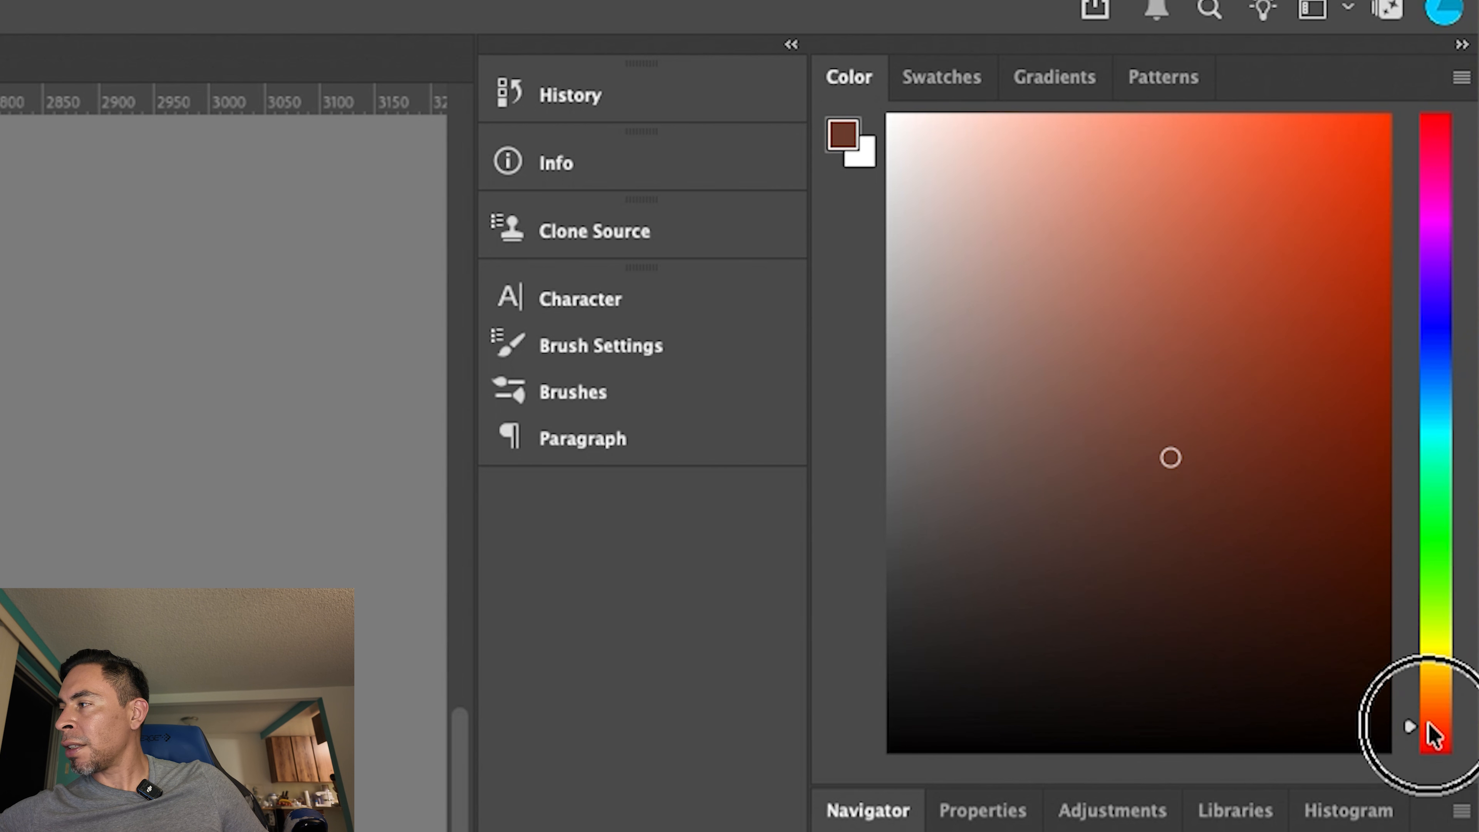
drag(1222, 337, 1232, 307)
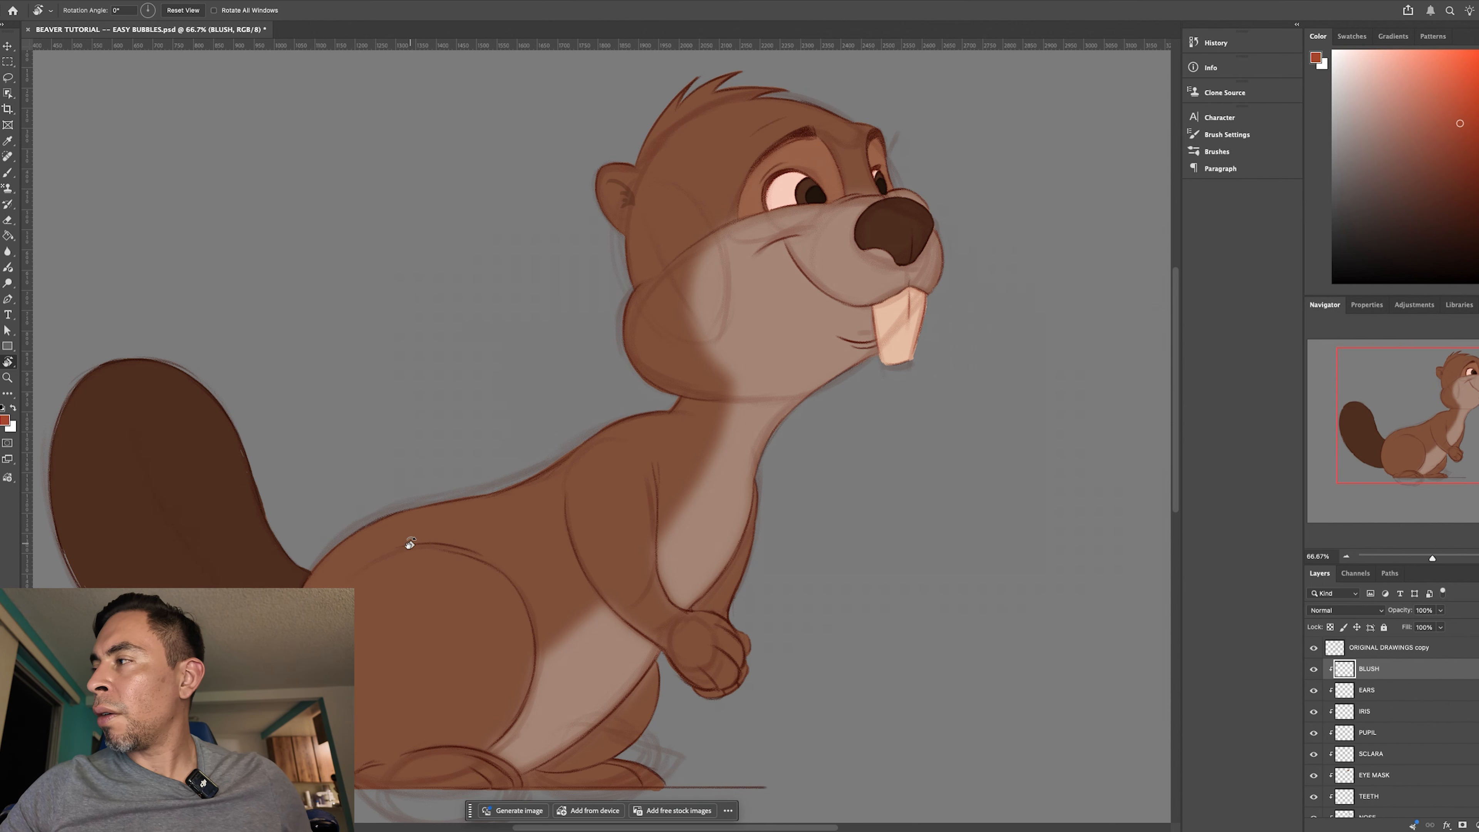
key(b)
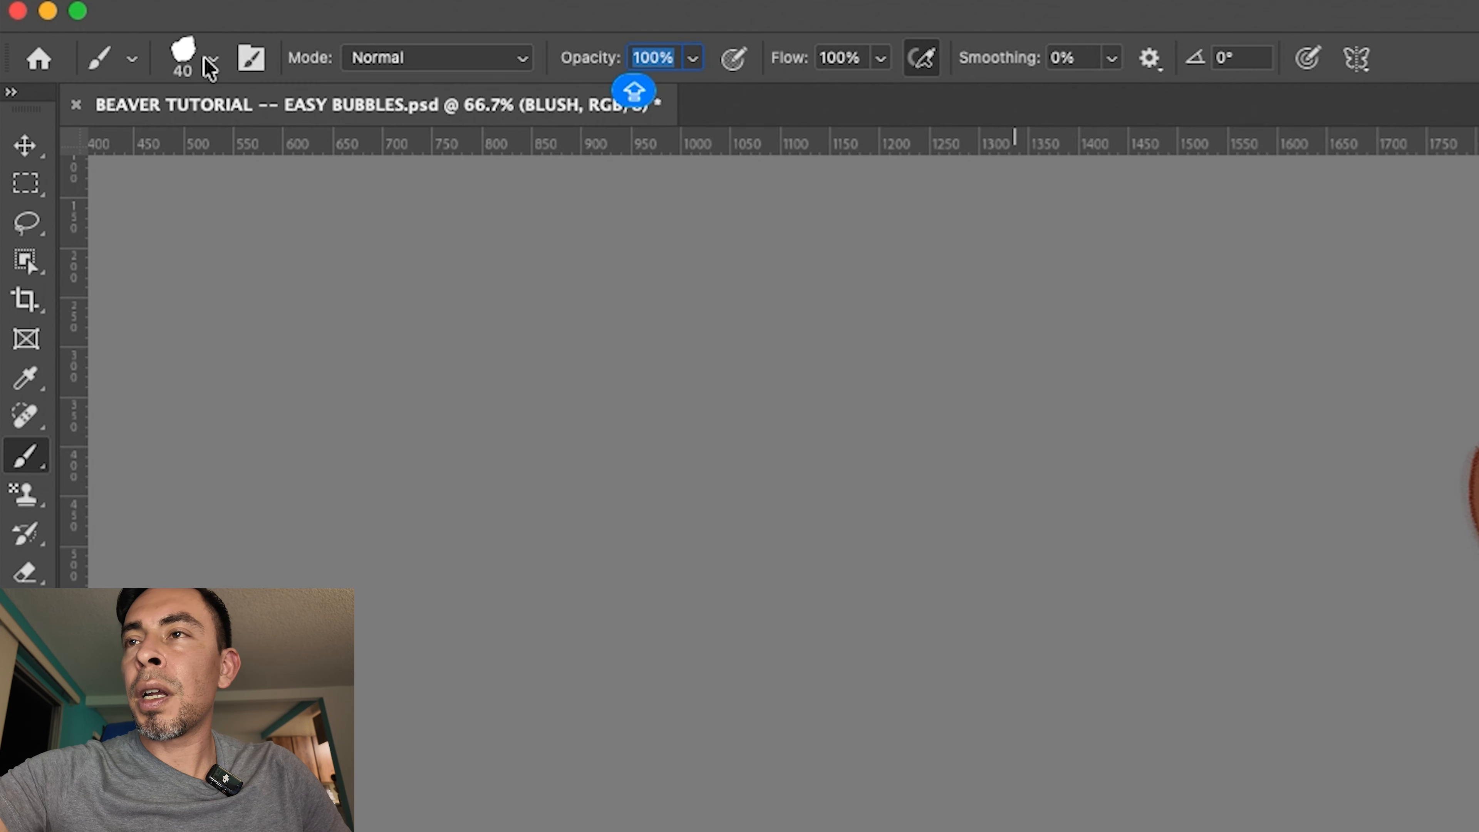
click(84, 11)
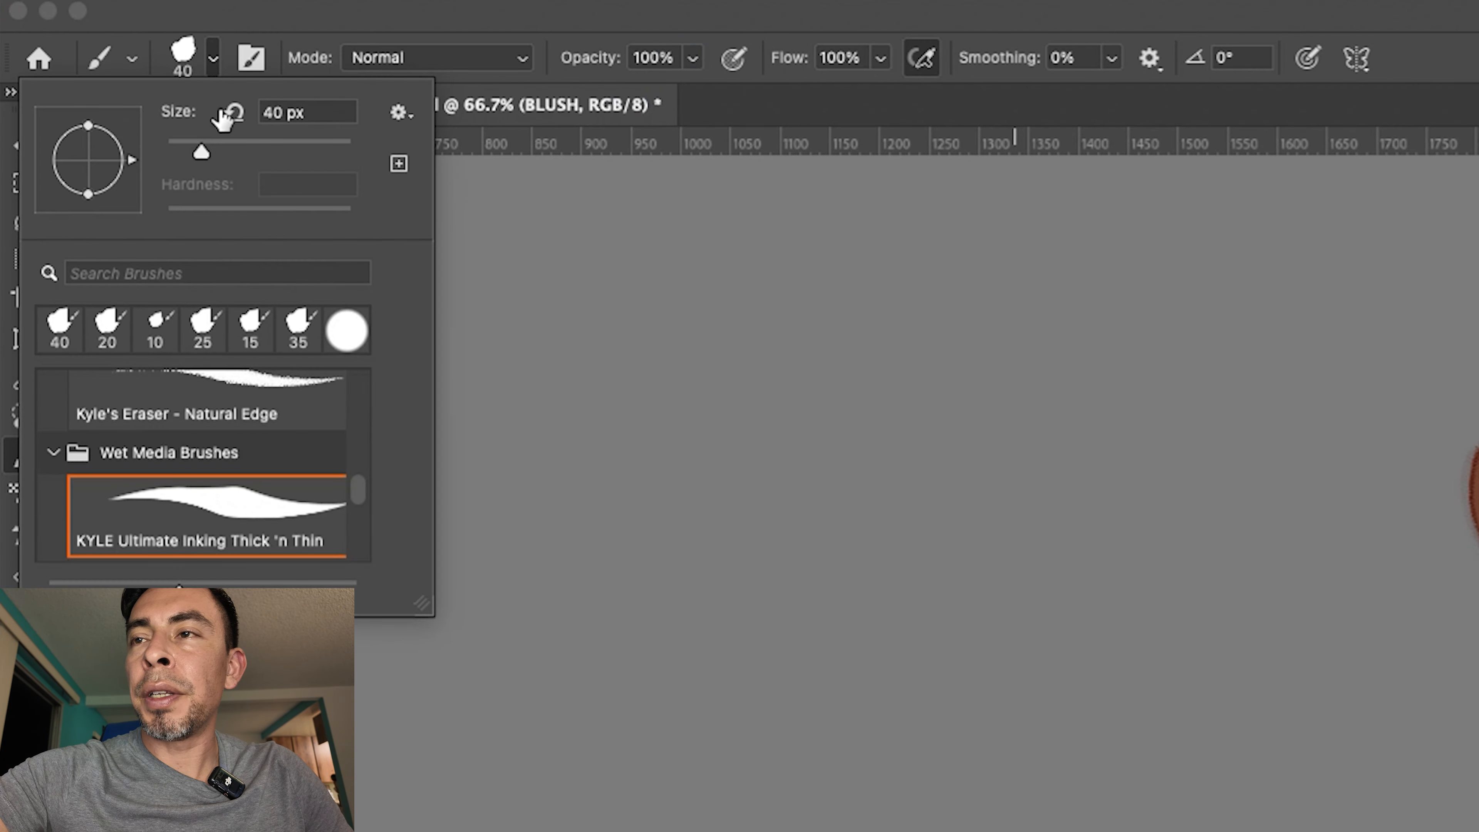
mouse_move(353, 496)
mouse_down()
mouse_move(360, 415)
mouse_move(362, 430)
mouse_up()
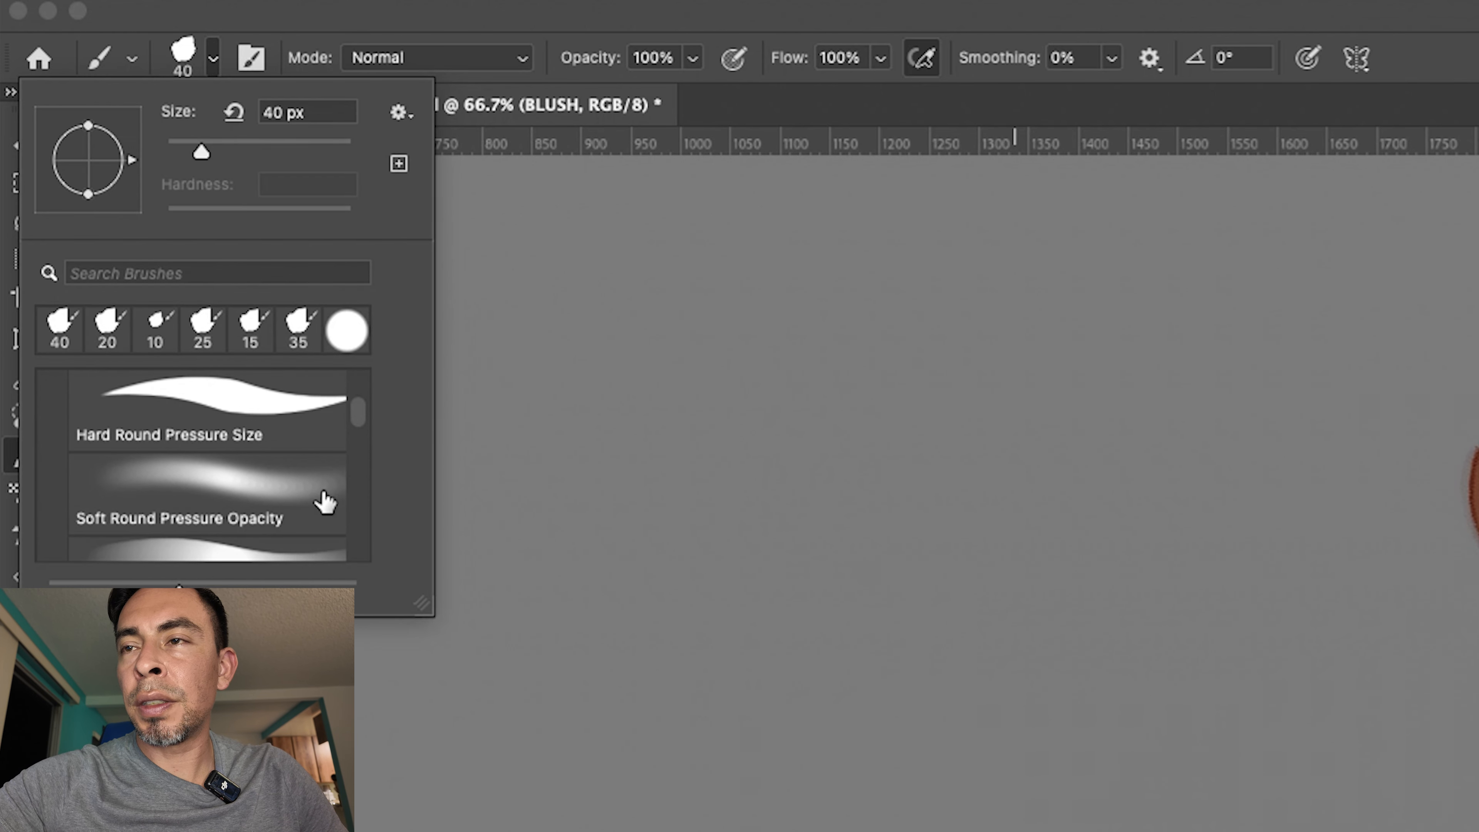
click(260, 512)
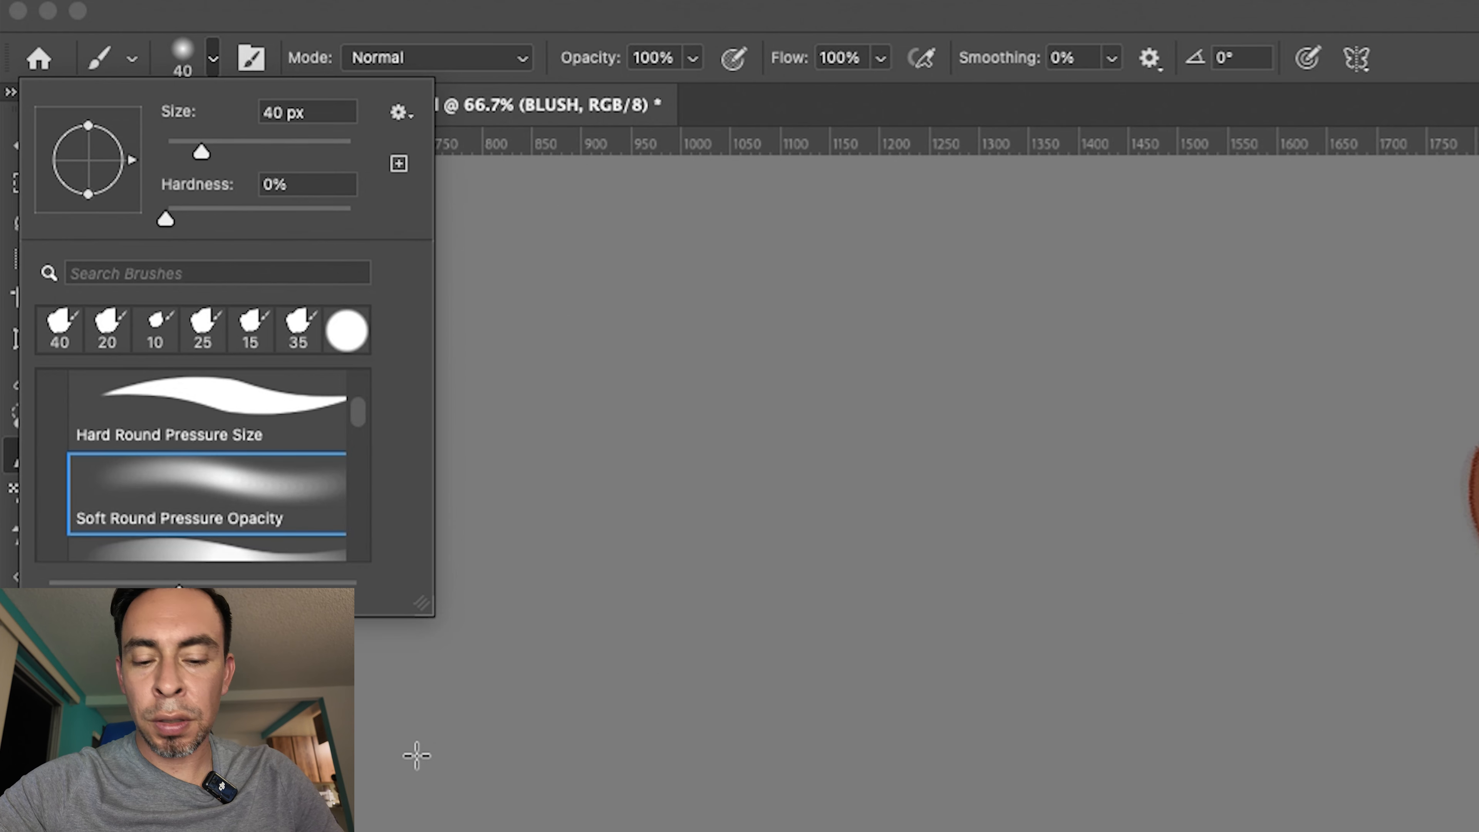
click(426, 742)
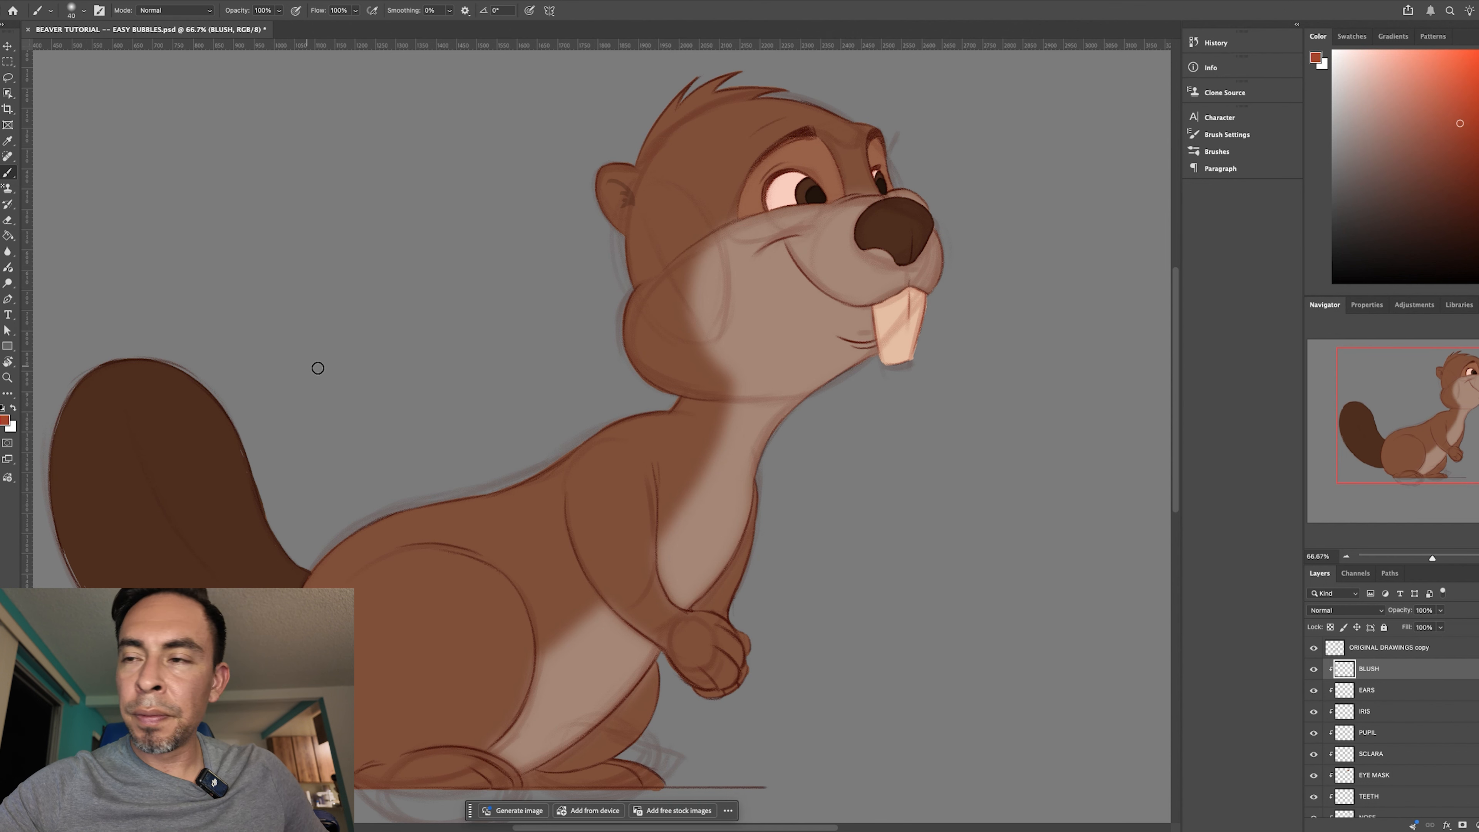
- Enlarge the soft brush to 300 px and make pen pressure control its opacity
key(bracketright)
key(bracketright)
key(bracketright)
key(bracketright)
key(bracketright)
key(bracketright)
key(bracketright)
key(bracketright)
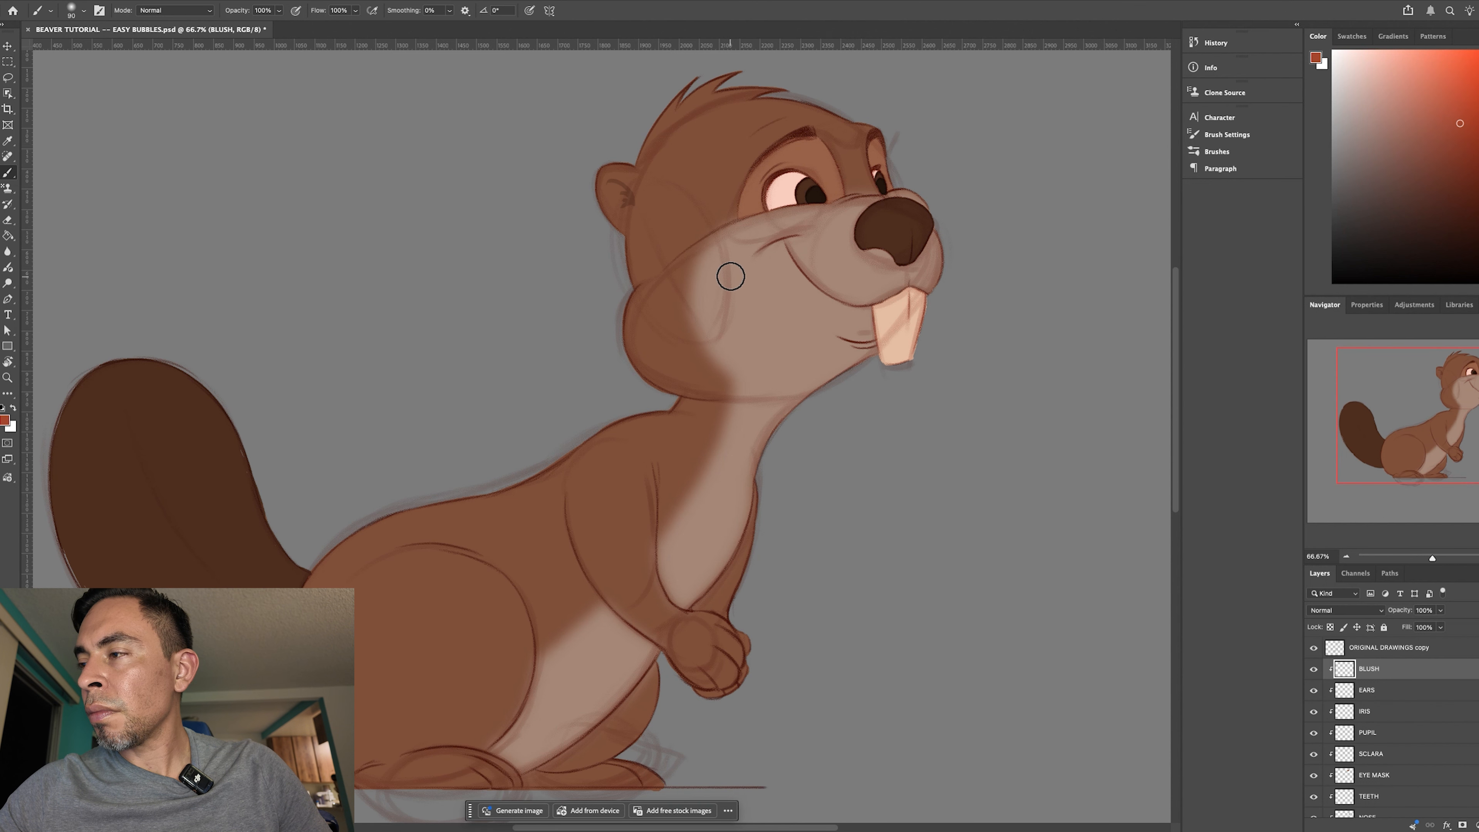
key(bracketright)
key(bracketright)
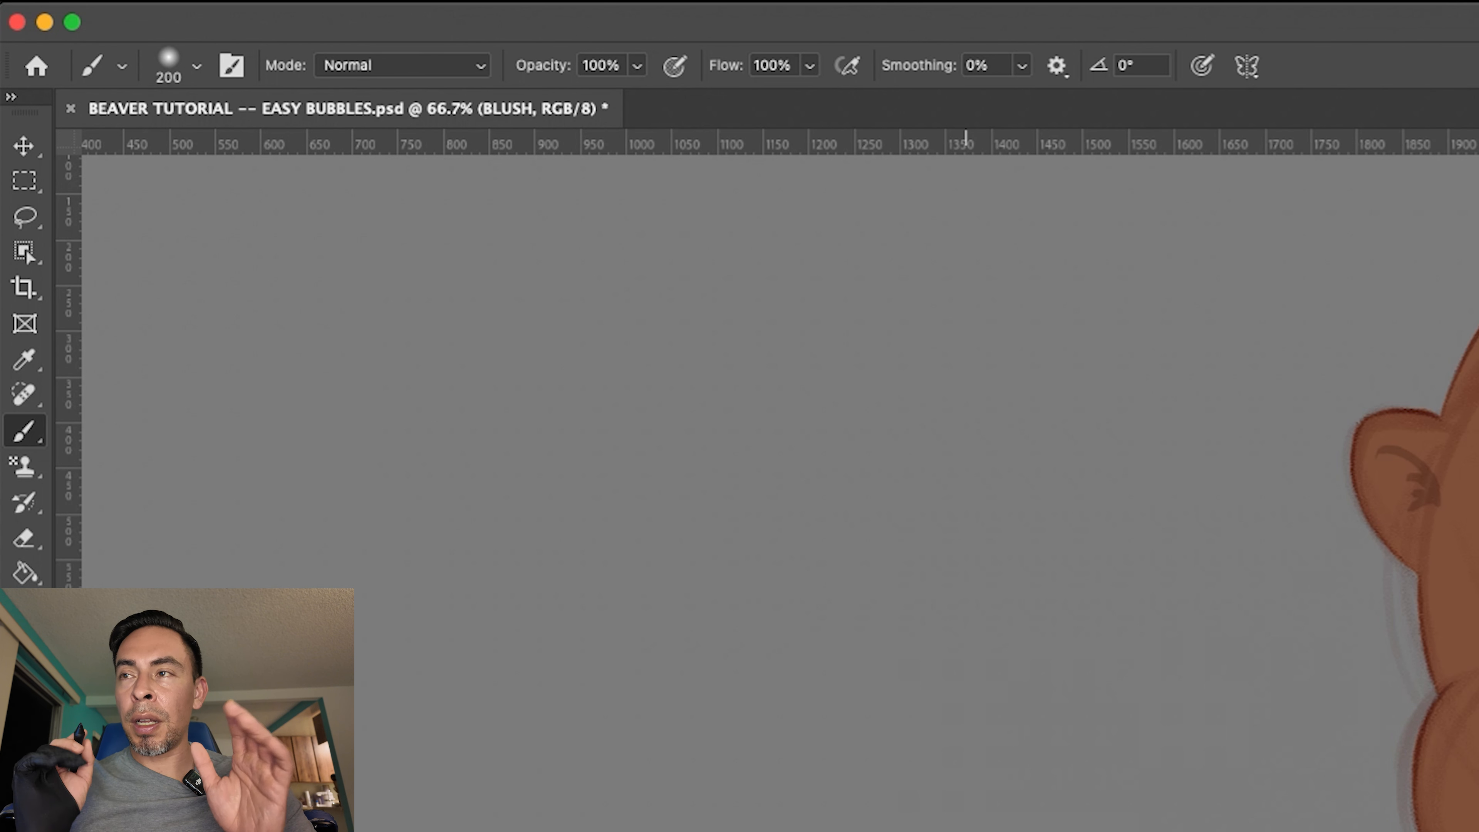
click(675, 67)
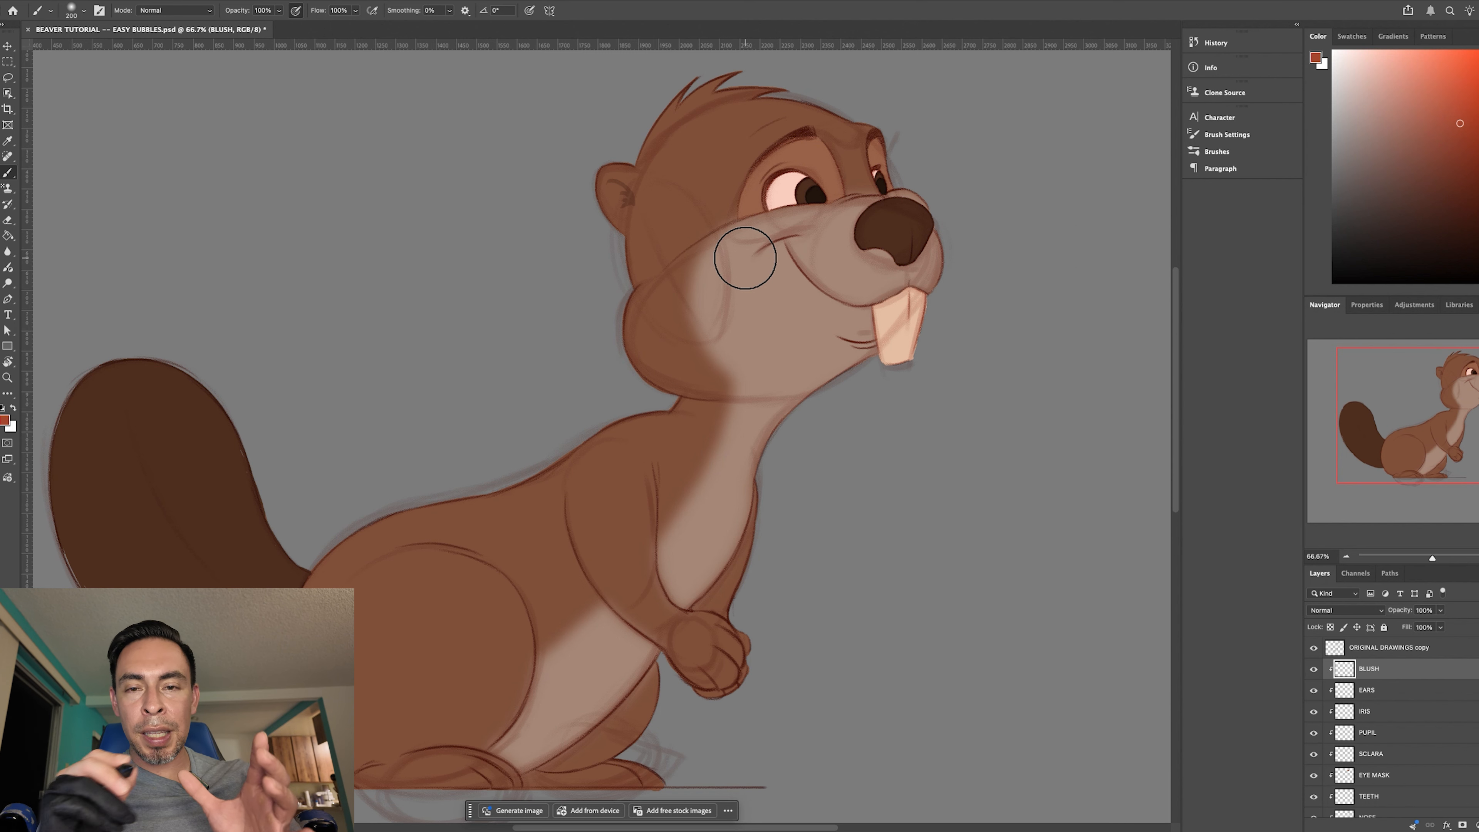
key(bracketright)
key(bracketright)
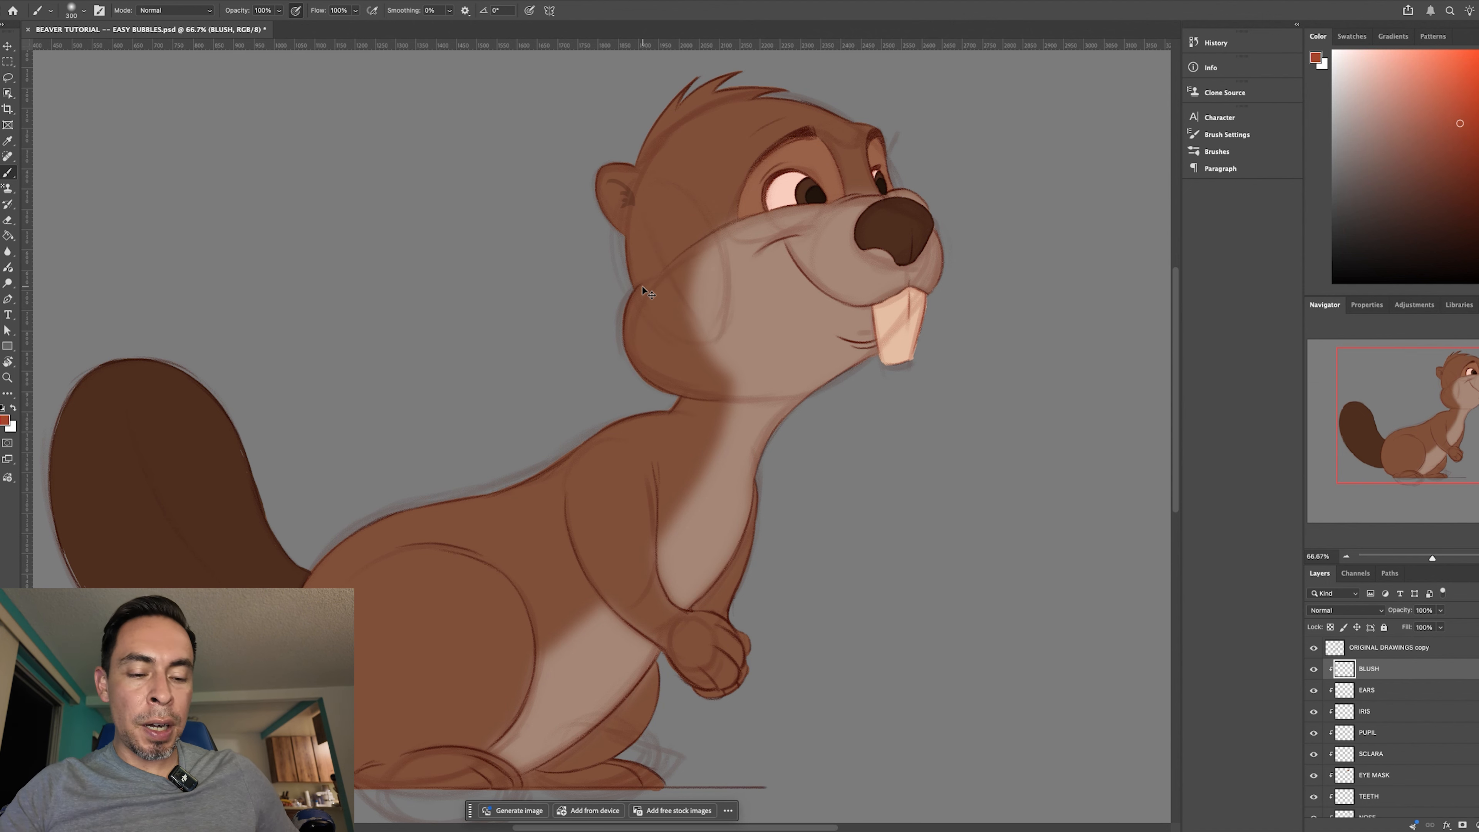
- Brush soft red blush across the beaver's cheek below the near eye, varying the brush size between passes
key(super+equal)
drag(844, 412, 553, 574)
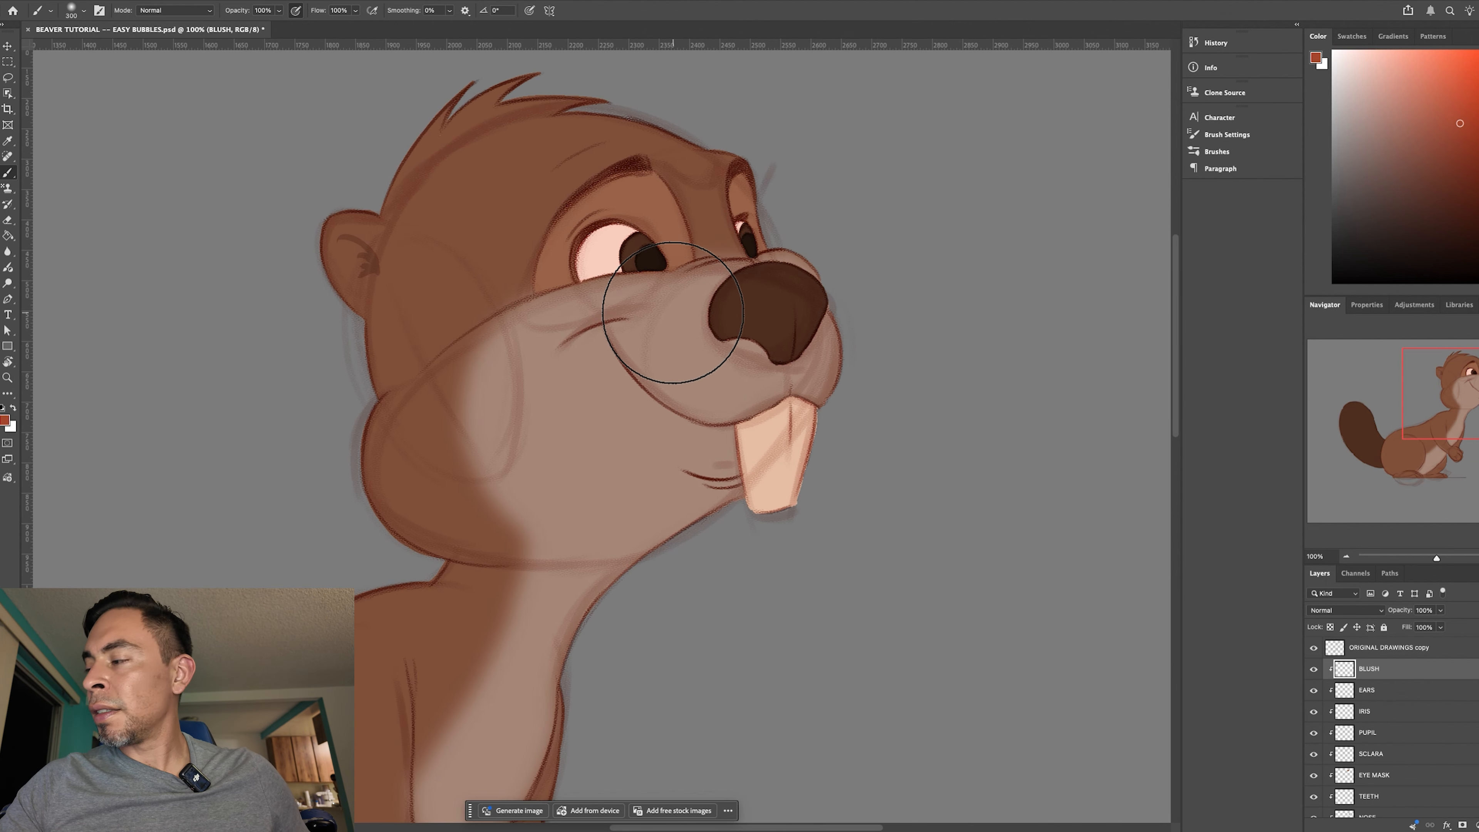
mouse_move(663, 343)
mouse_down()
mouse_move(597, 361)
mouse_move(668, 356)
mouse_move(579, 349)
mouse_move(593, 379)
mouse_up()
mouse_move(467, 363)
mouse_down()
mouse_move(519, 297)
mouse_move(452, 422)
mouse_up()
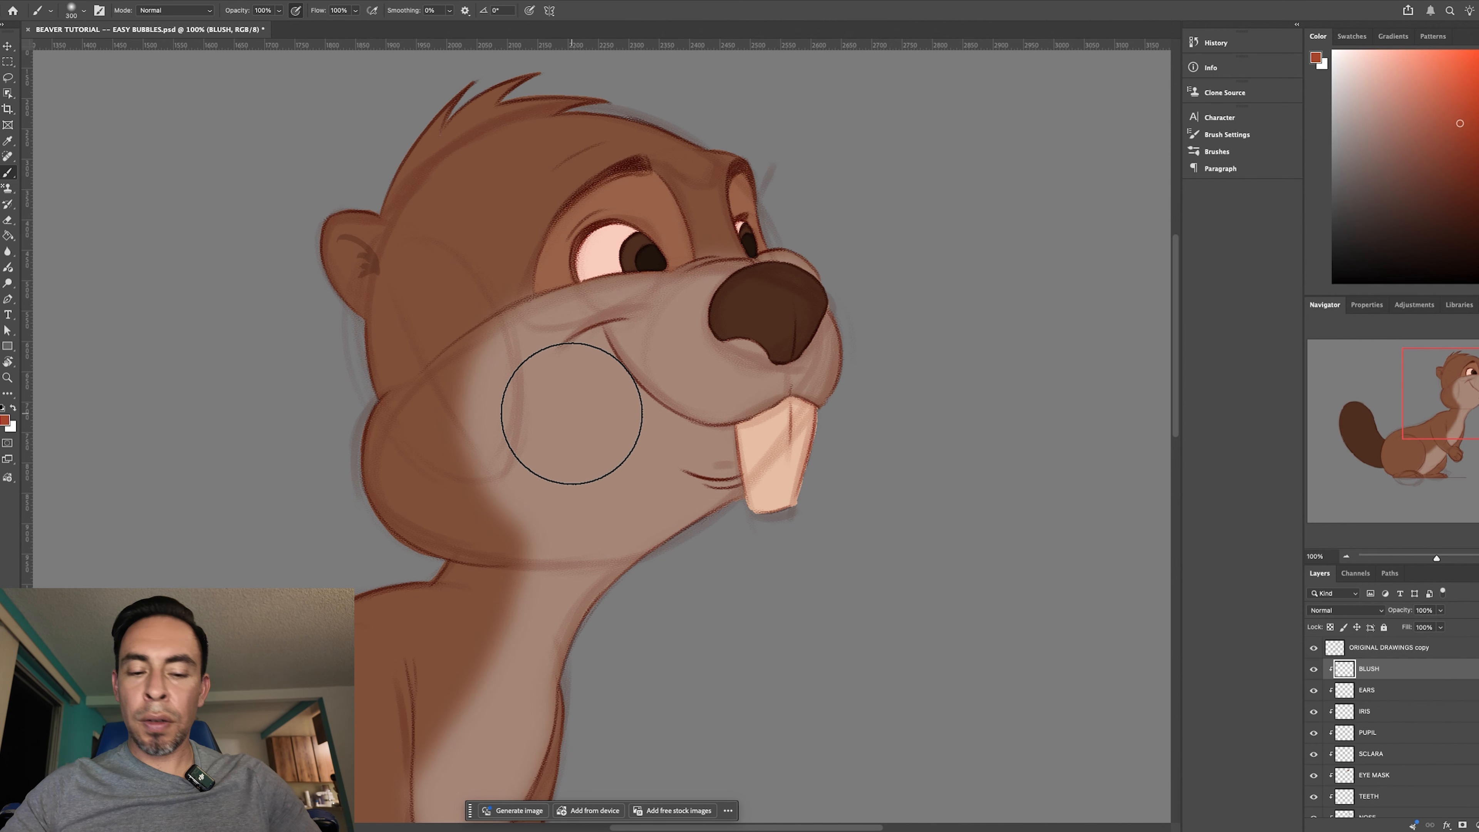
key(bracketleft)
key(bracketleft)
key(bracketleft)
key(bracketleft)
key(bracketleft)
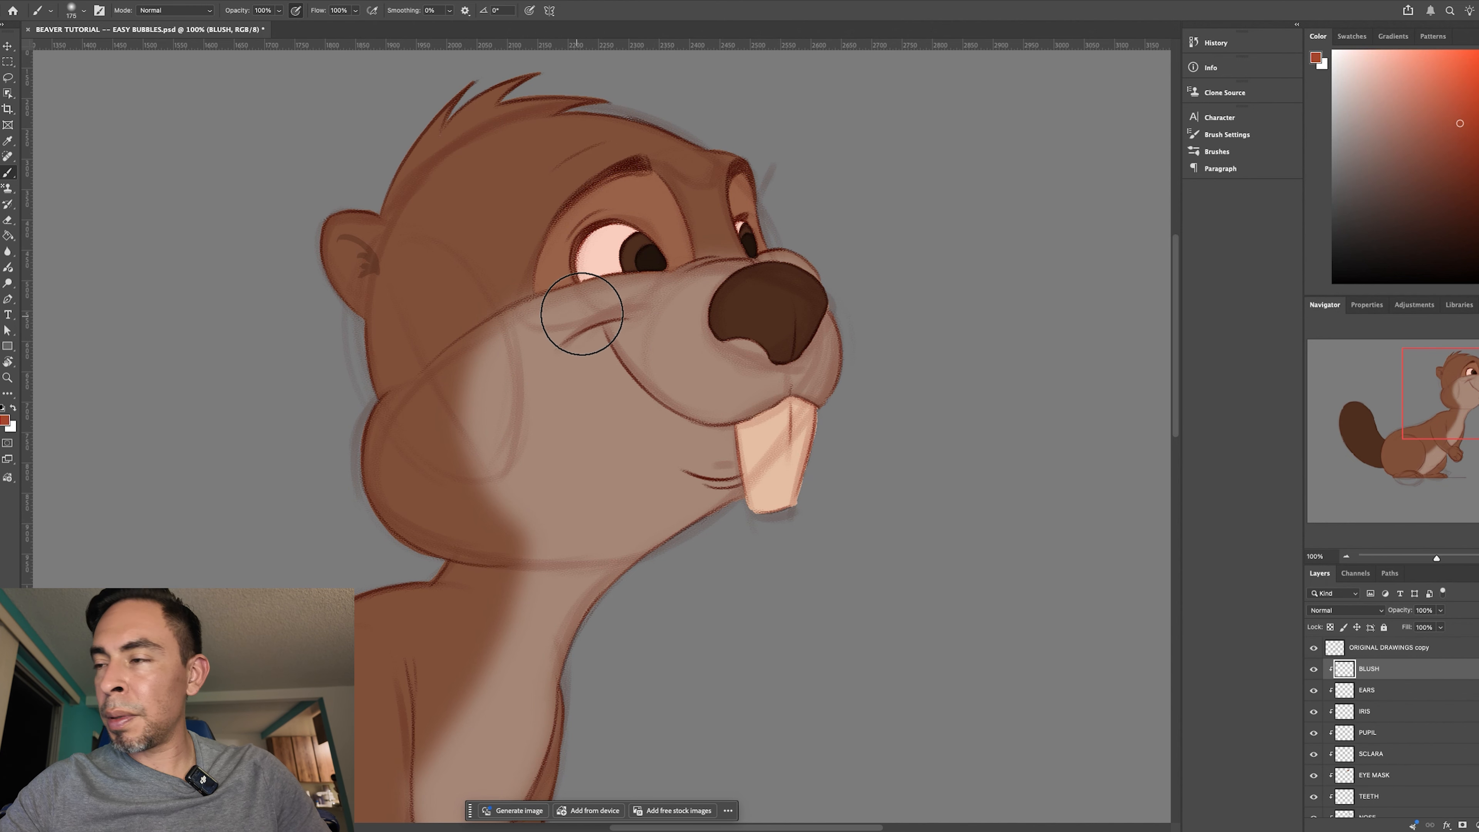
drag(583, 315, 471, 415)
key(bracketright)
key(bracketright)
key(bracketright)
key(bracketright)
key(bracketright)
key(bracketright)
key(bracketleft)
key(bracketleft)
key(bracketleft)
key(bracketleft)
key(bracketleft)
mouse_move(645, 333)
mouse_down()
mouse_move(466, 443)
mouse_move(460, 431)
mouse_up()
key(bracketright)
key(bracketright)
drag(629, 349, 454, 431)
key(bracketleft)
key(bracketleft)
key(bracketleft)
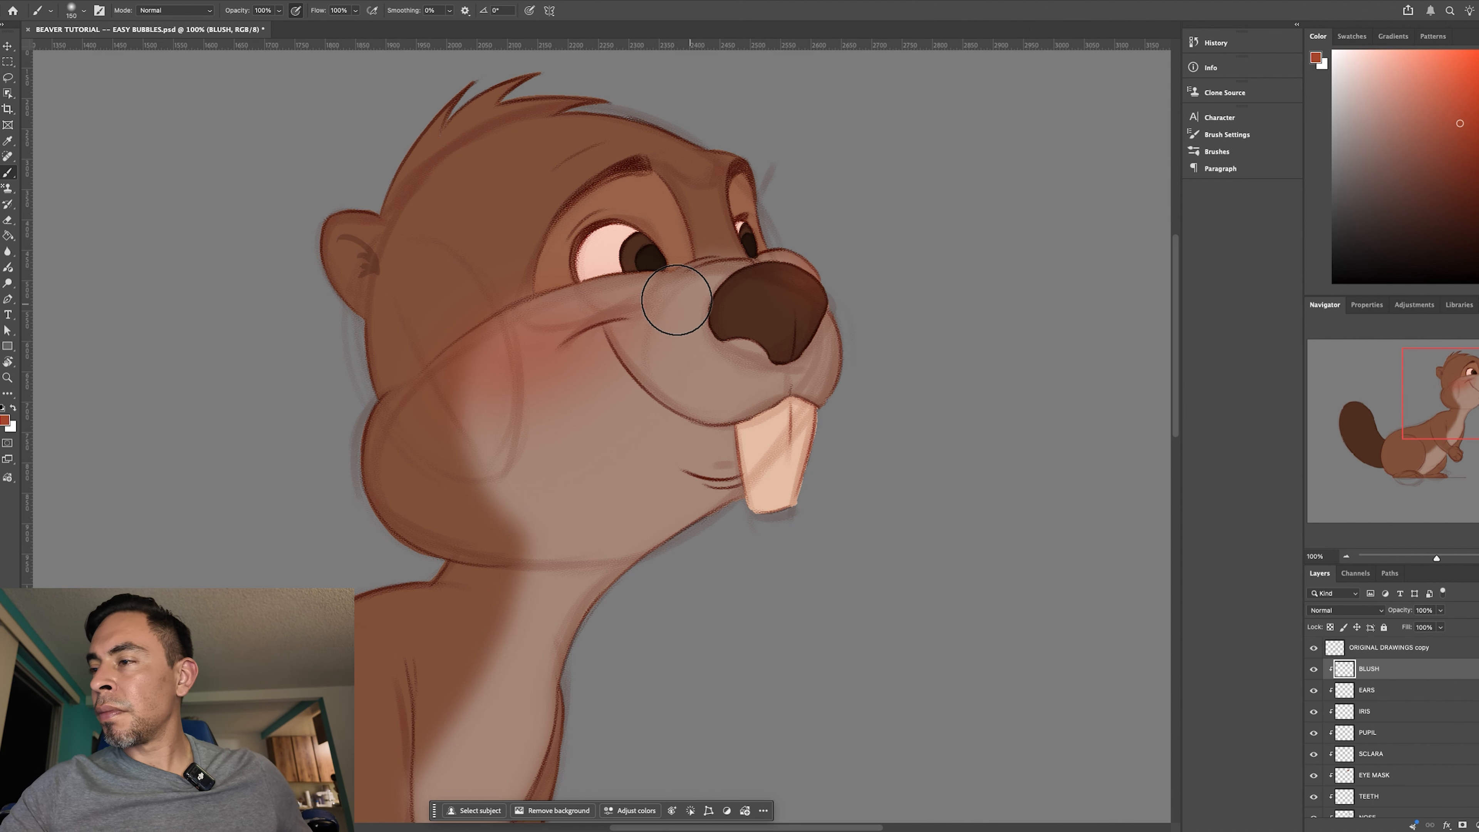
- Build up and soften the cheek blush with a larger brush up to 400 px, and check it on the whole figure
key(bracketright)
key(bracketright)
key(bracketright)
key(bracketright)
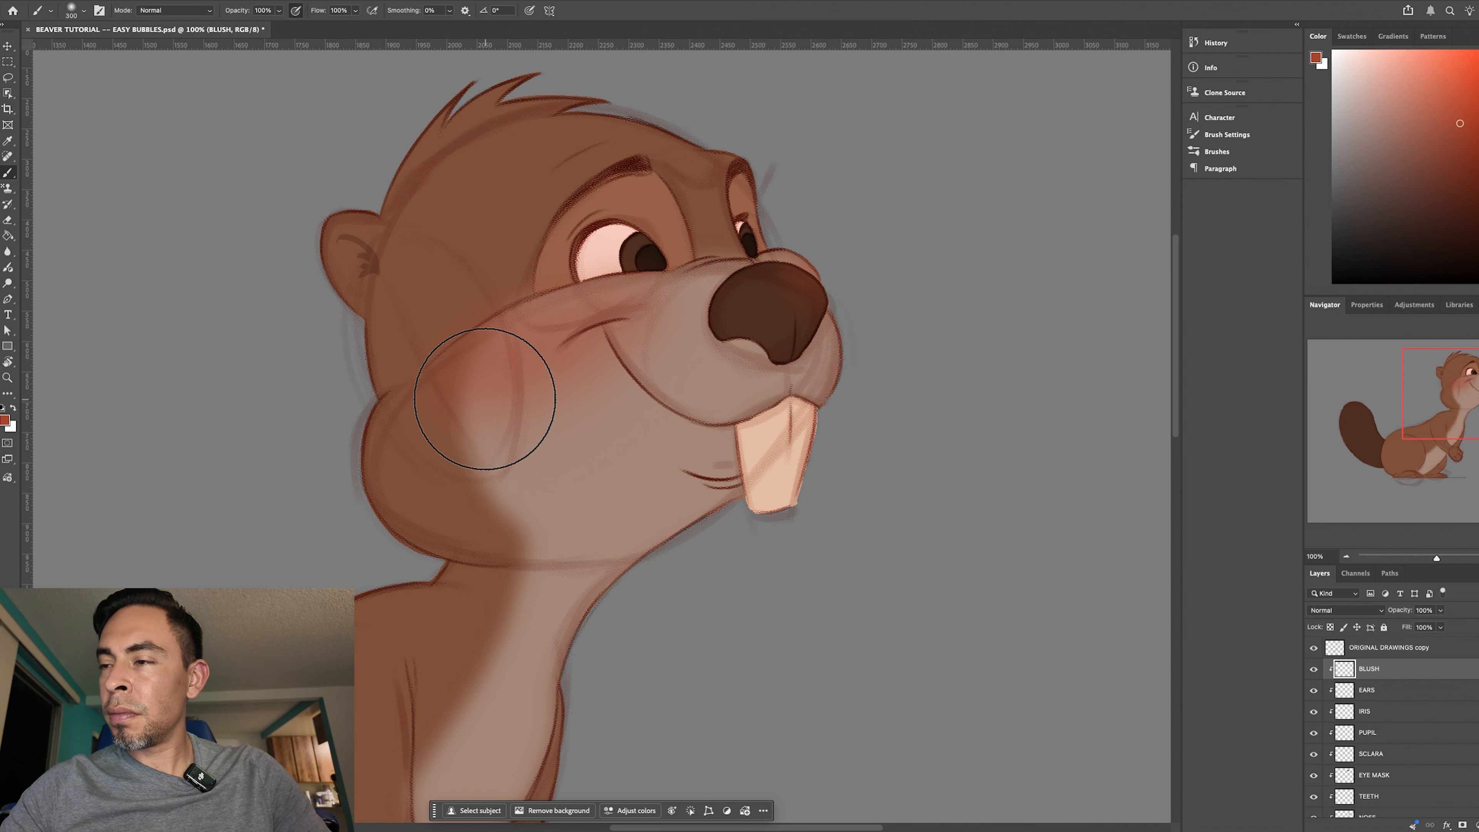
key(bracketright)
key(bracketright)
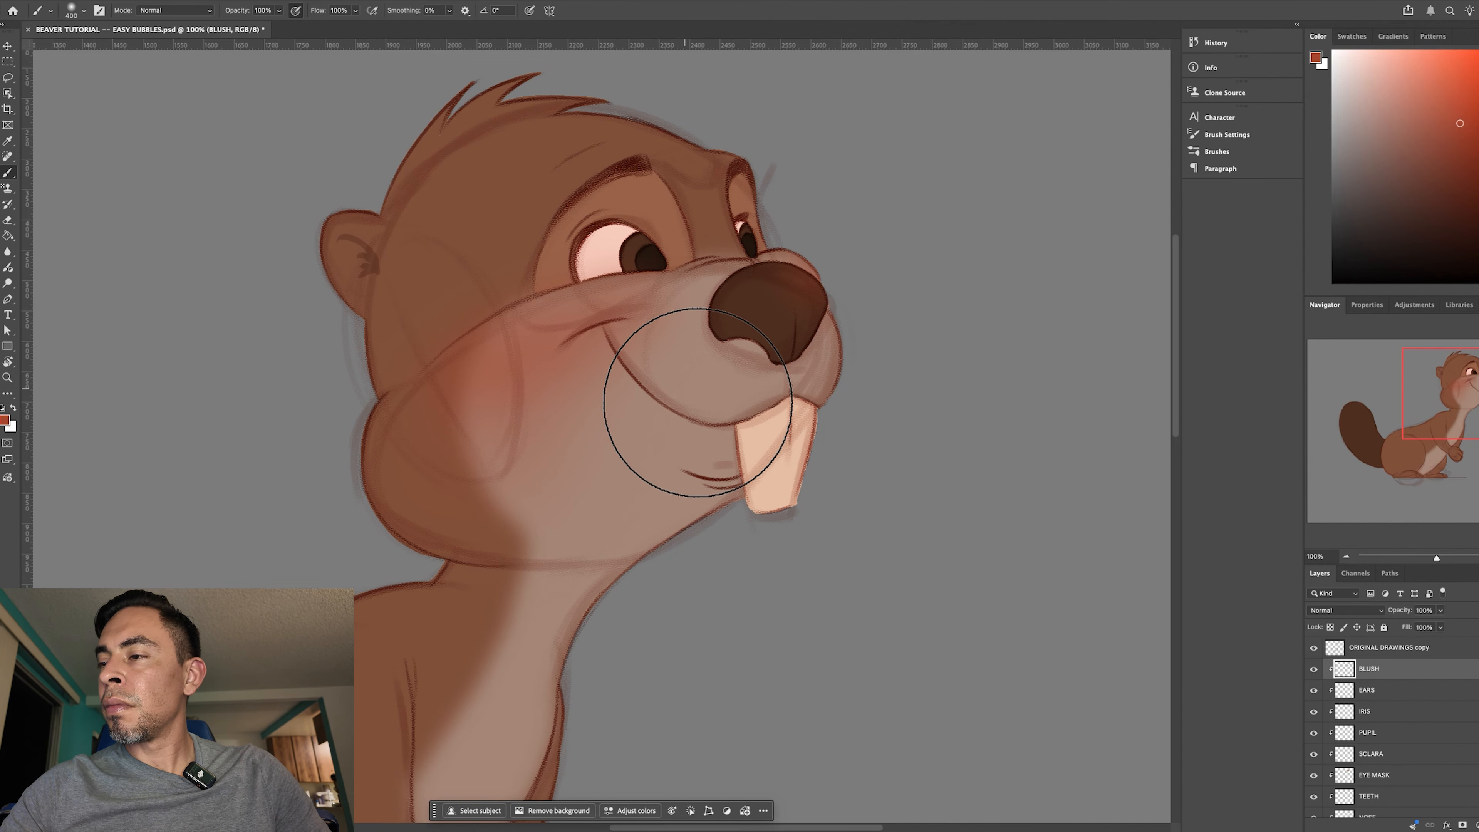
key(super+minus)
key(super+minus)
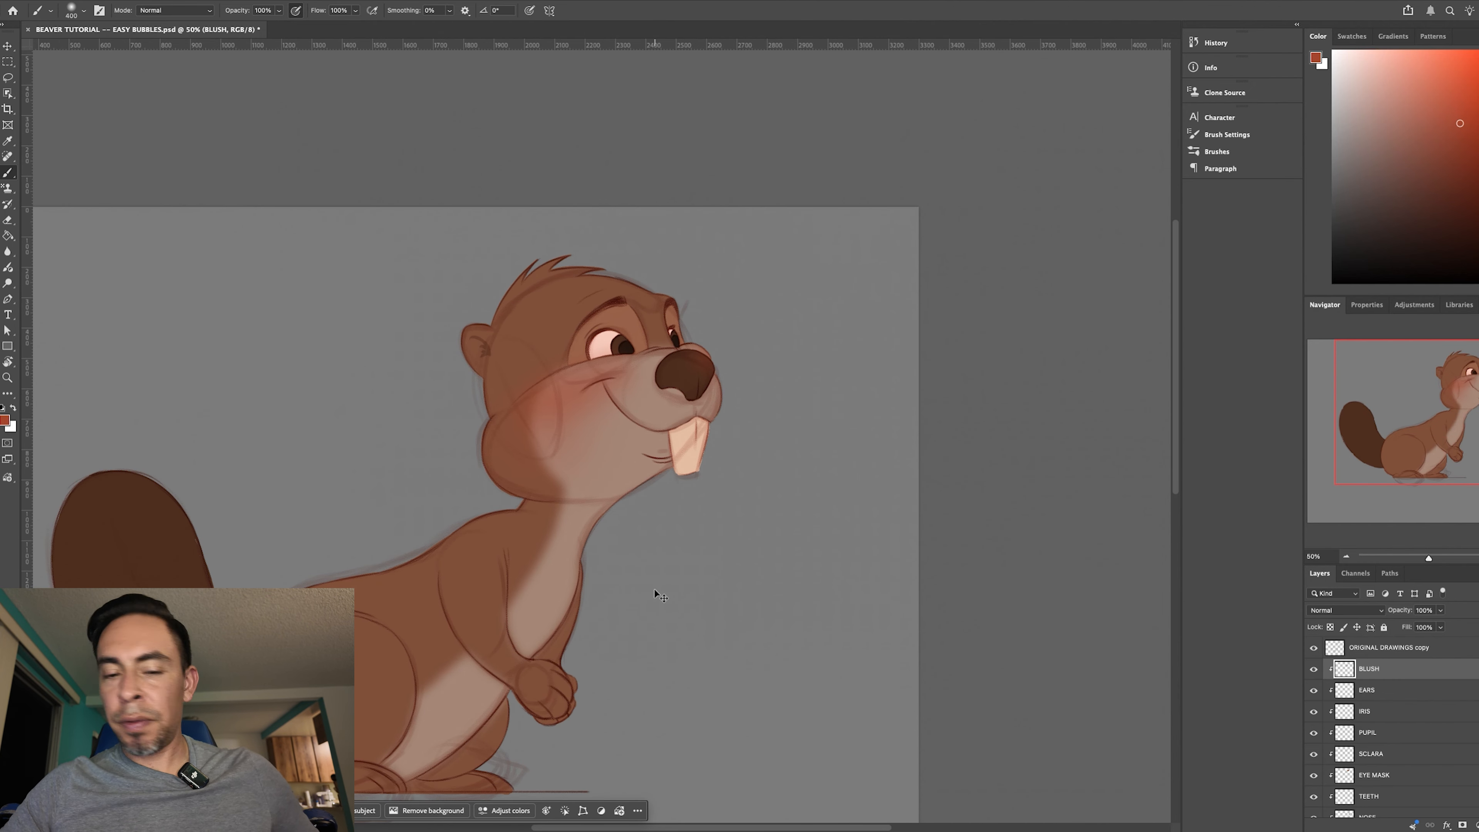
key(super+minus)
key(super+plus)
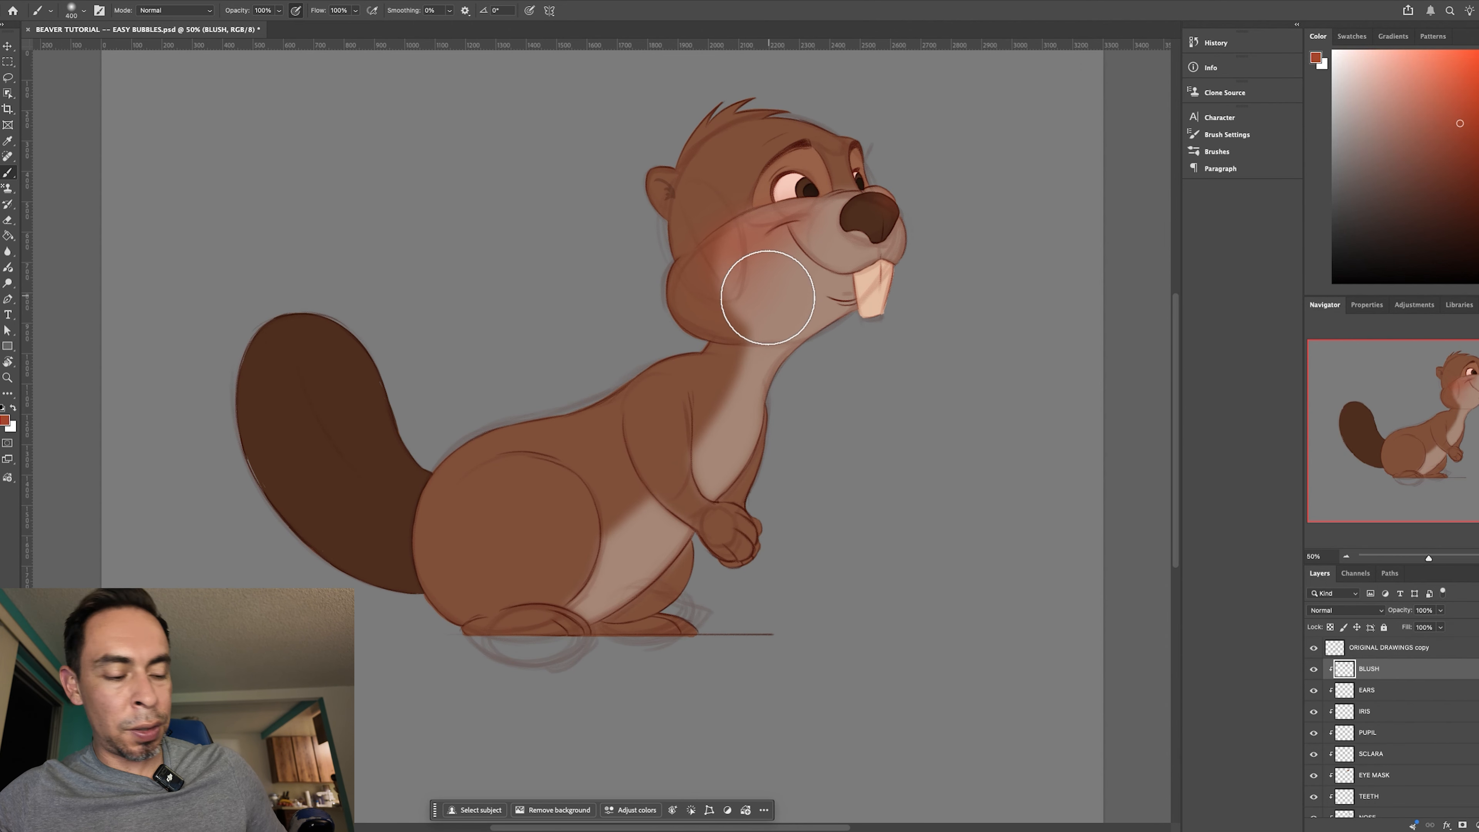
- Lower the BLUSH layer's opacity to 62%, judging the cheek both close up and on the whole figure
key(e)
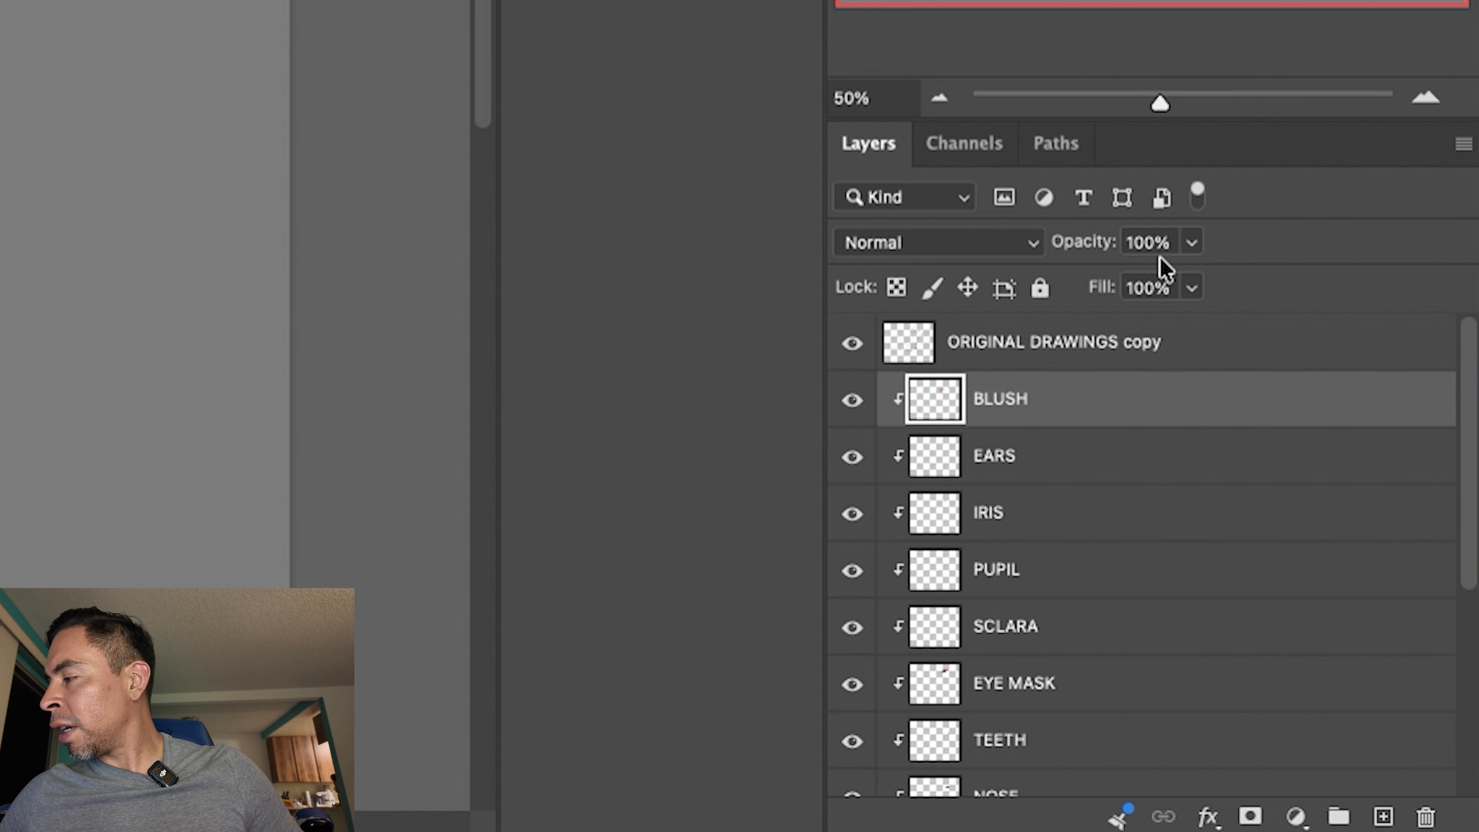
click(1189, 249)
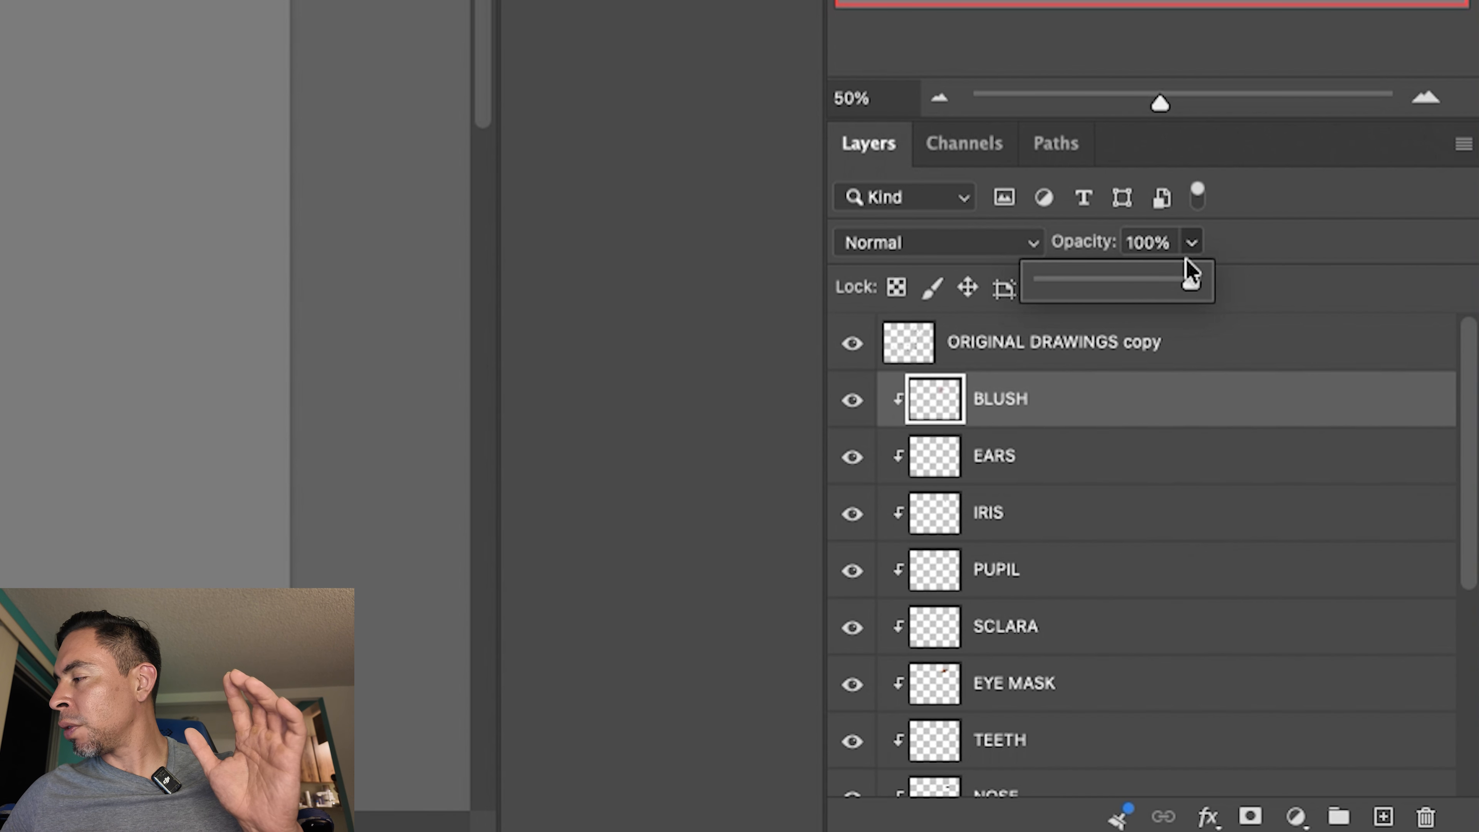
drag(1185, 287, 1162, 290)
click(1157, 289)
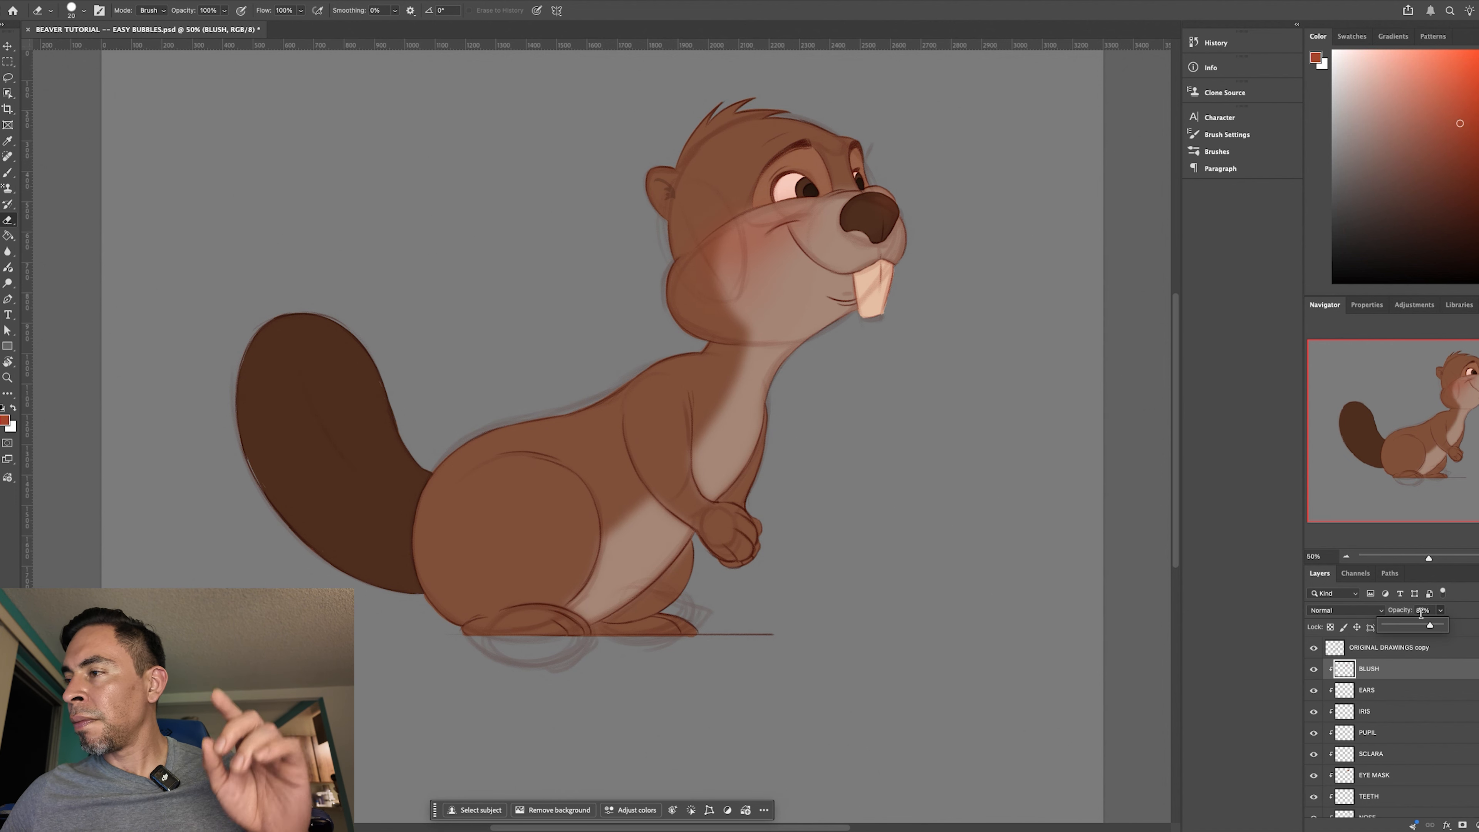
key(super+plus)
mouse_move(838, 360)
mouse_down()
mouse_move(459, 524)
mouse_move(528, 460)
mouse_up()
key(super+plus)
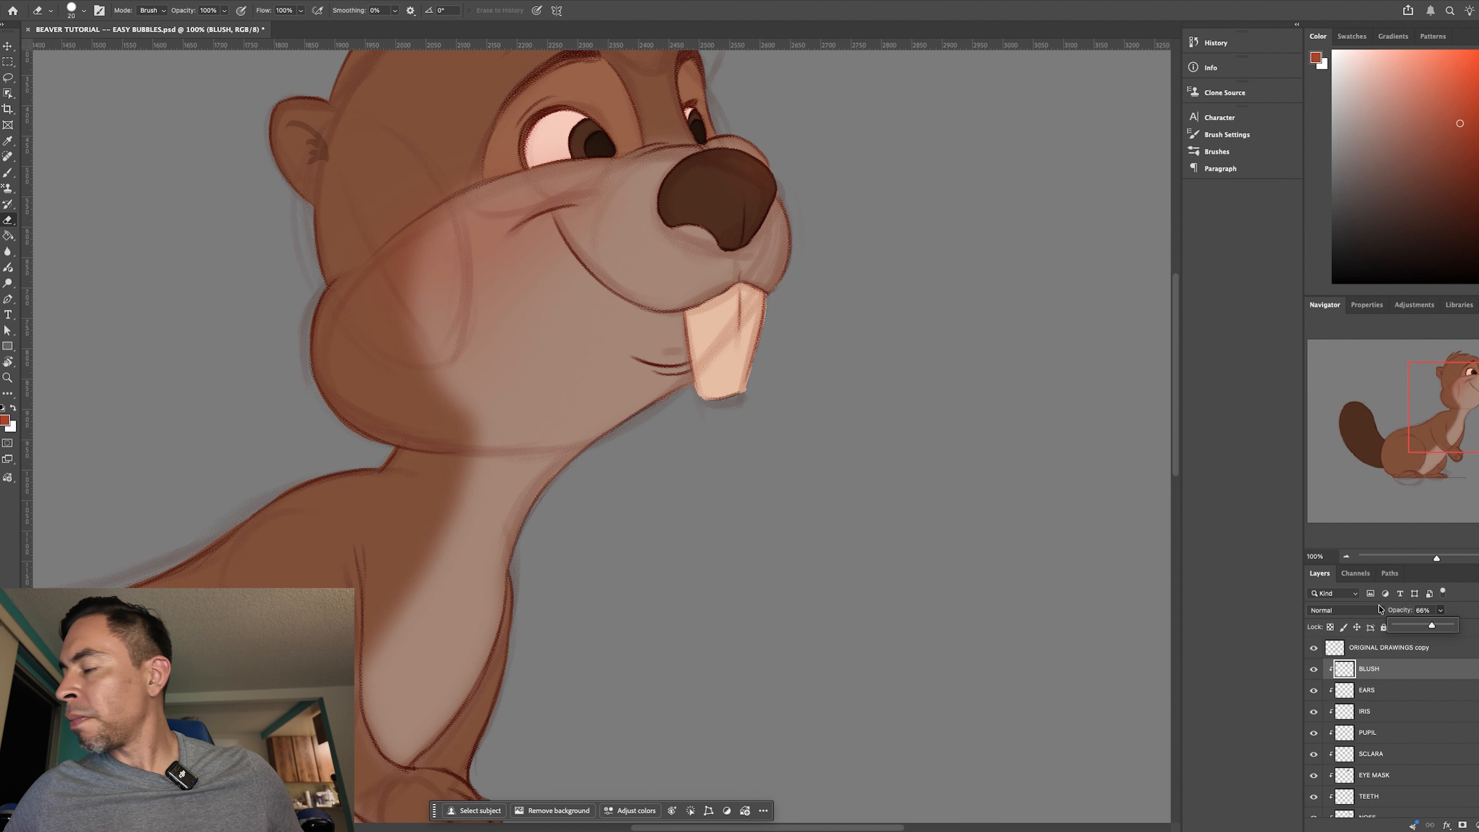
key(super+minus)
key(super+minus)
key(super+minus)
key(super+minus)
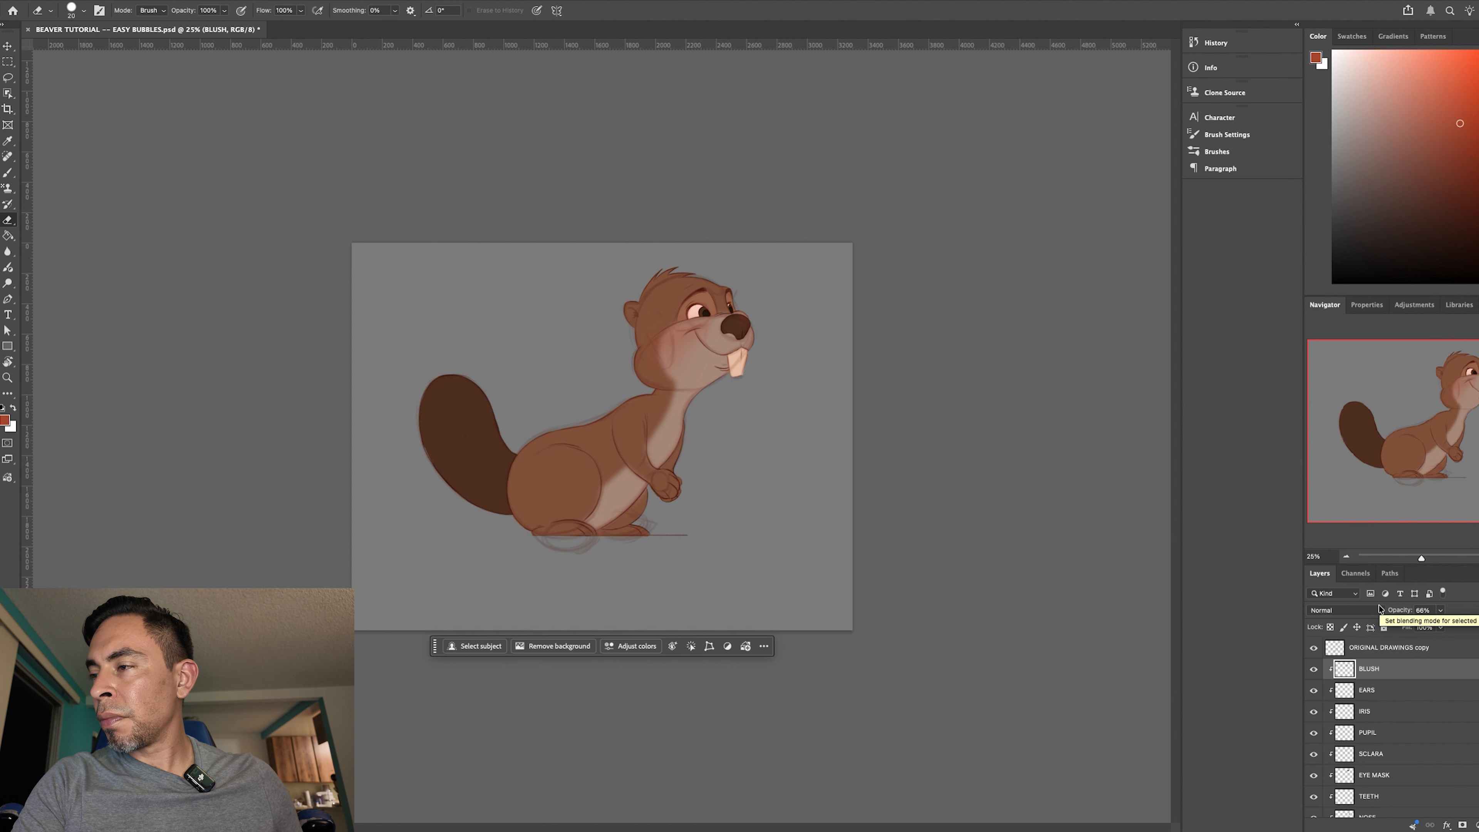
key(super+plus)
key(super+plus)
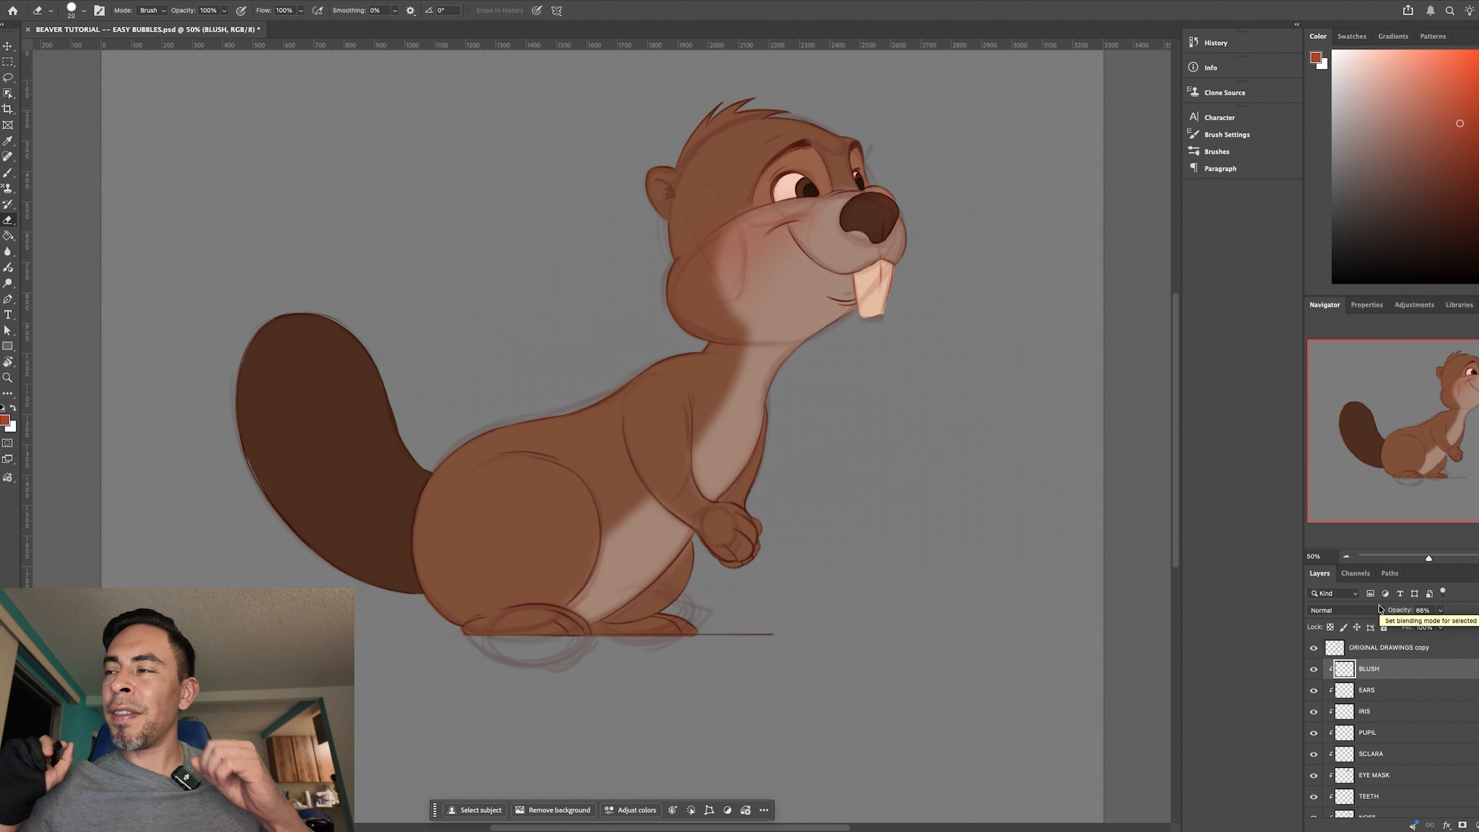
click(1440, 611)
drag(1437, 627, 1439, 630)
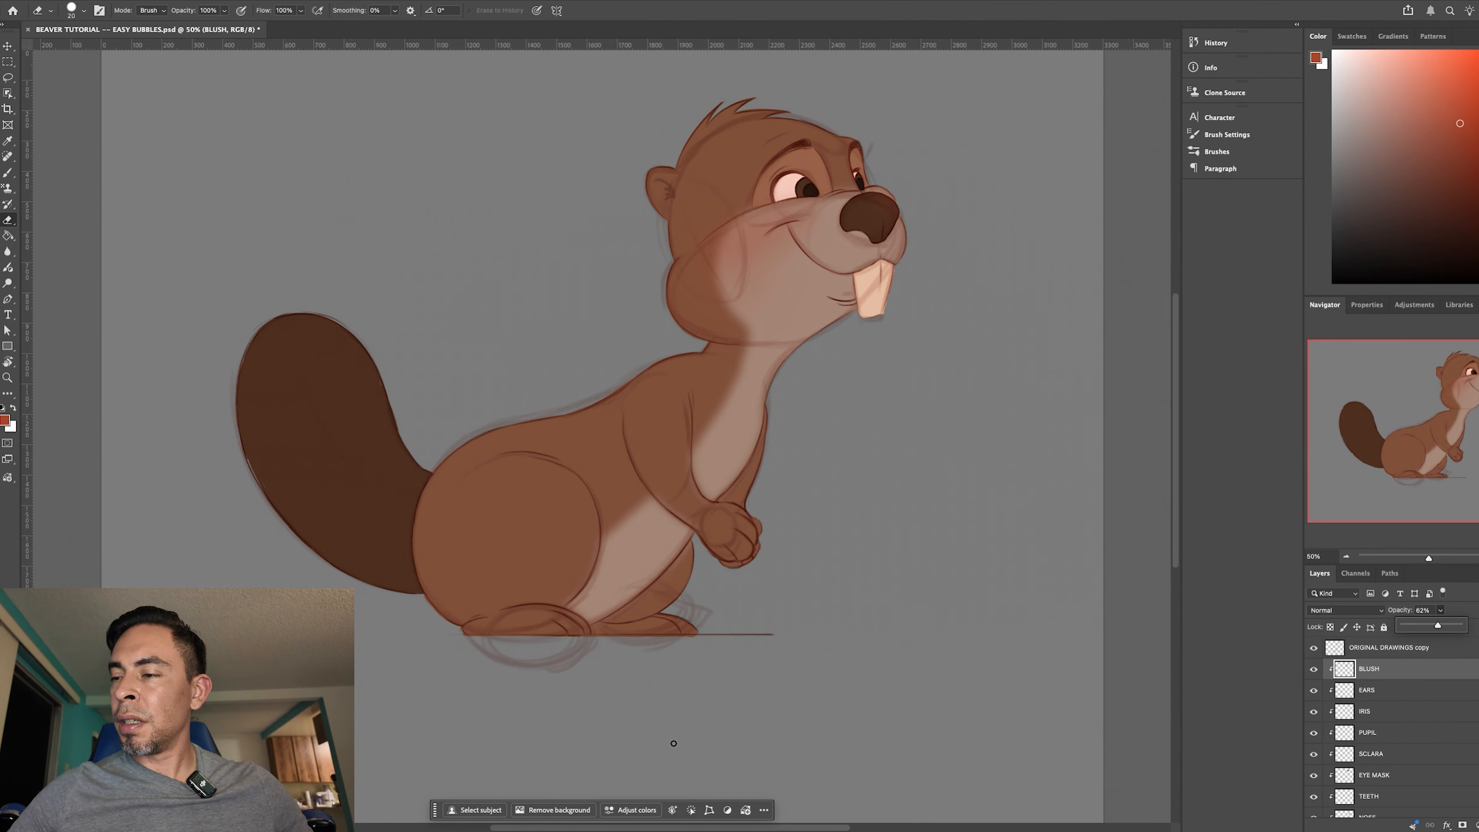
- Return to the soft round brush and reduce it to 125 px for further blush on the BLUSH layer
key(b)
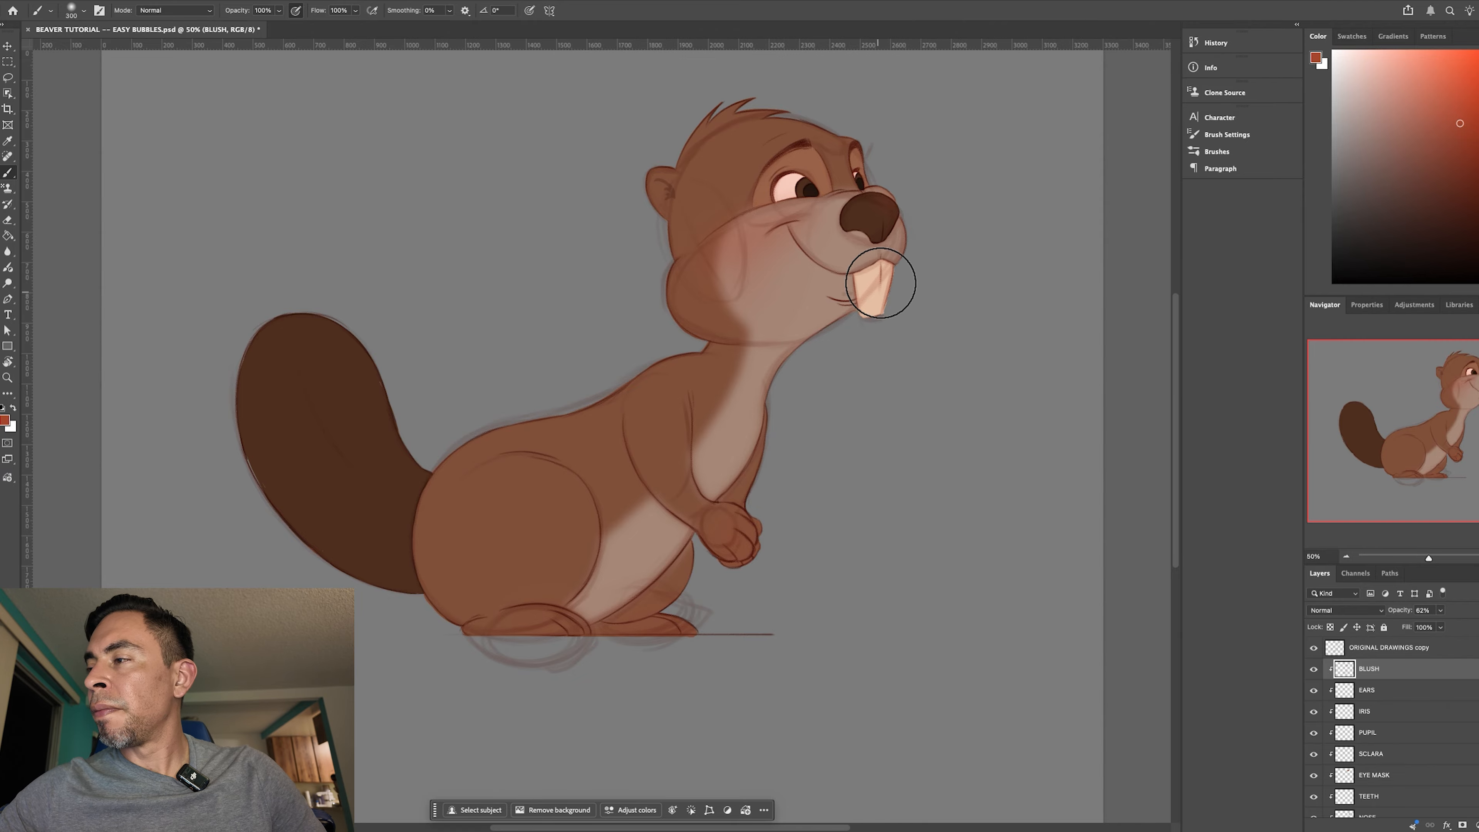
key(bracketleft)
key(bracketleft)
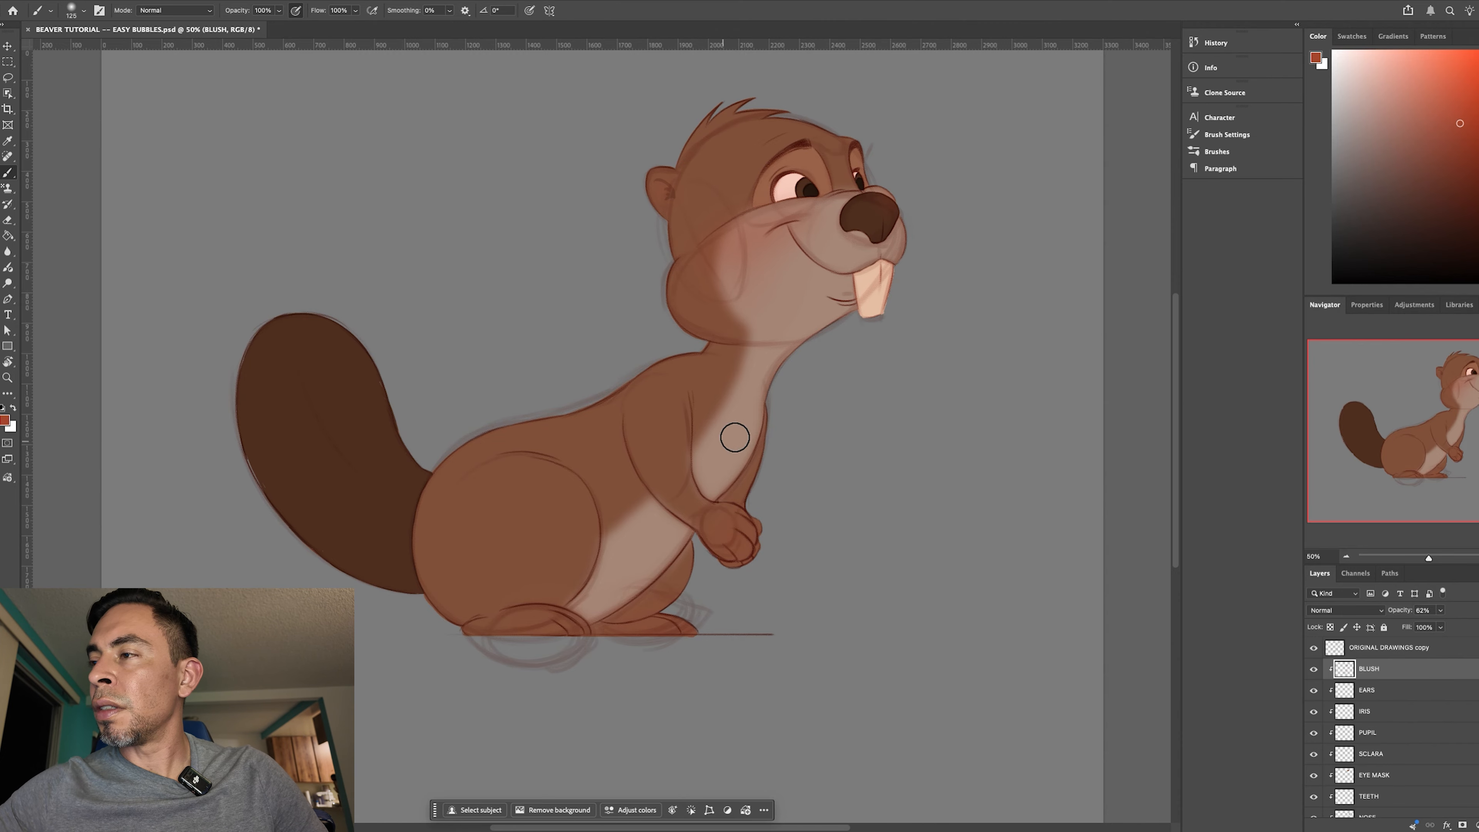